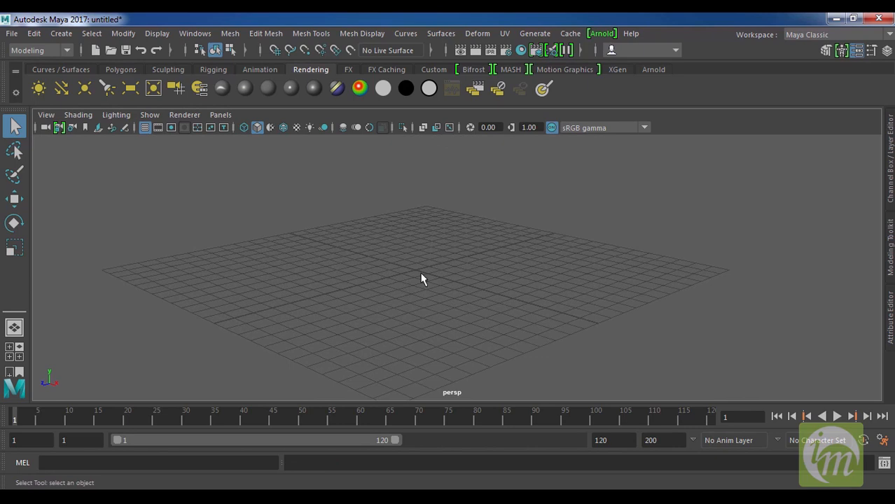
Step: Open the scene face.mb without saving the untitled scene, and close the material editor window that comes with it
alt+middle_drag(464, 260, 477, 264)
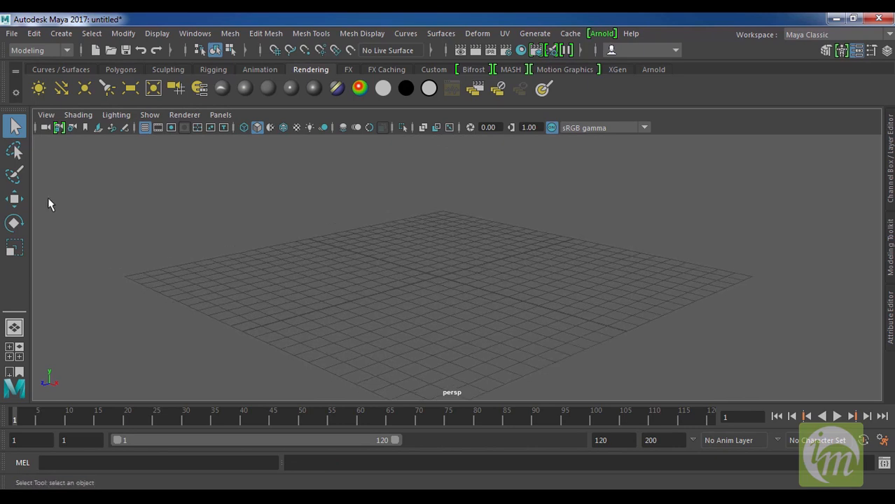
click(10, 35)
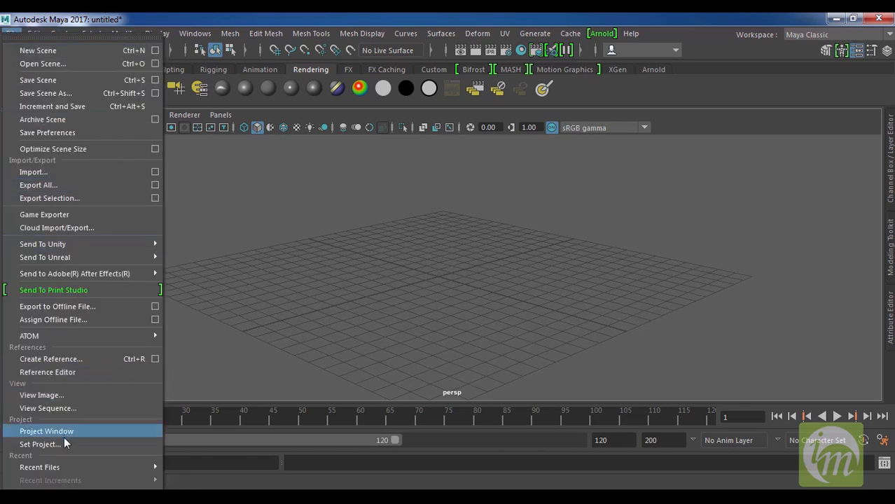
click(71, 66)
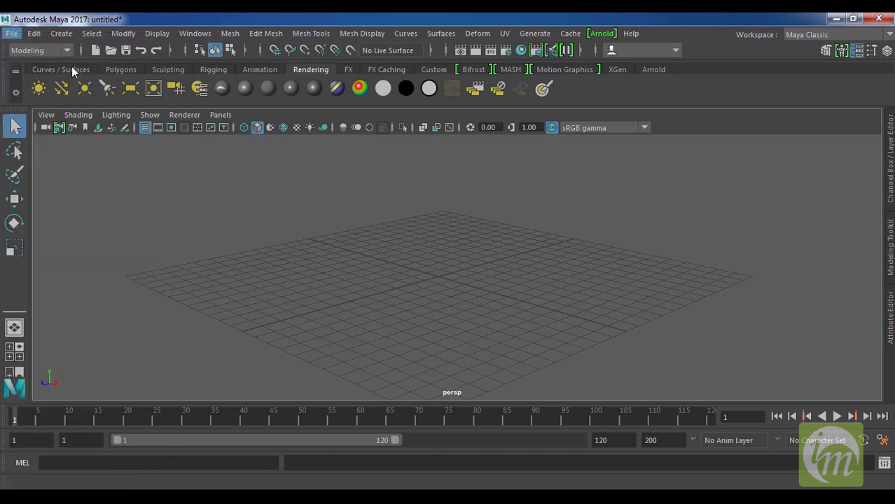
click(237, 166)
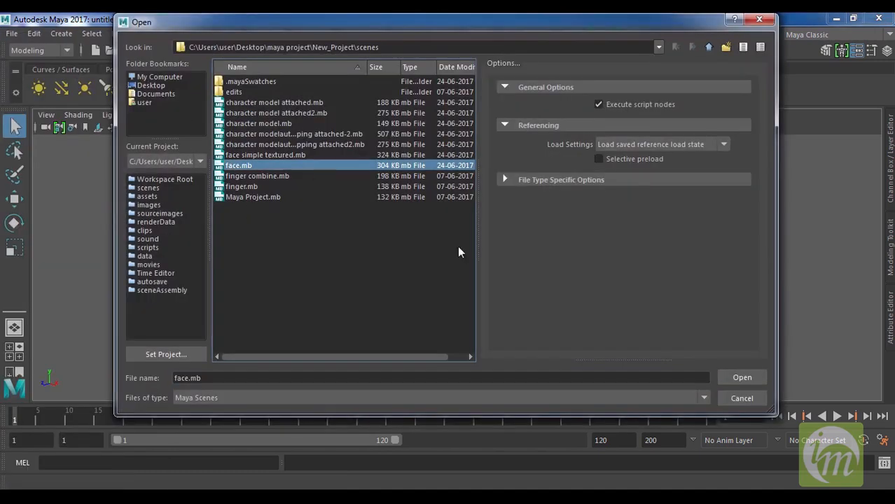
click(742, 378)
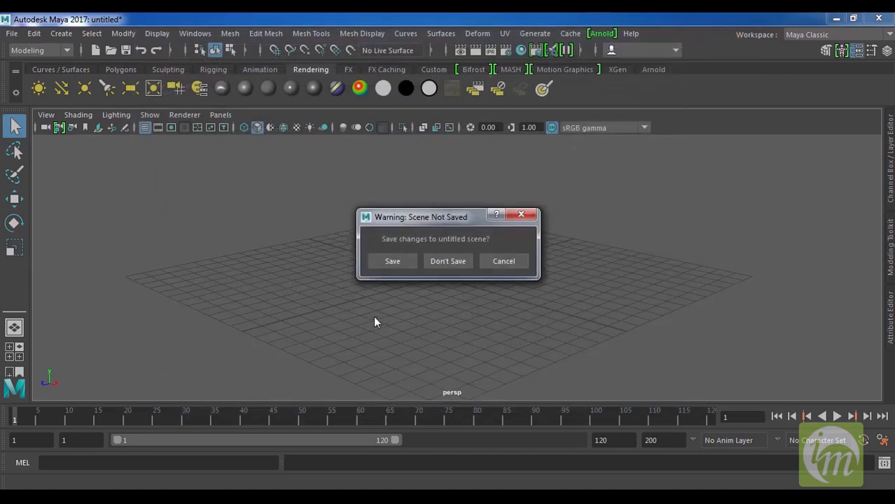
click(452, 262)
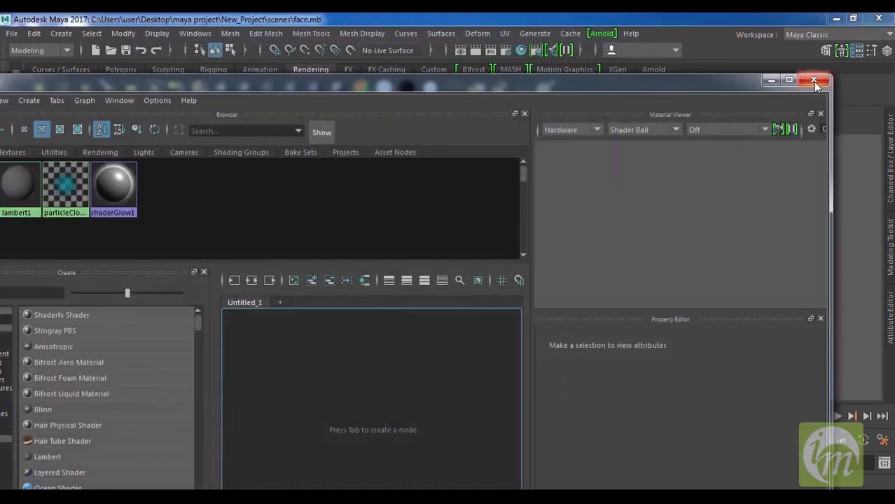
click(813, 80)
Step: Hide the reference image planes in the perspective view so only the head model is displayed
alt+drag(449, 317, 406, 272)
click(410, 268)
alt+middle_drag(410, 268, 458, 275)
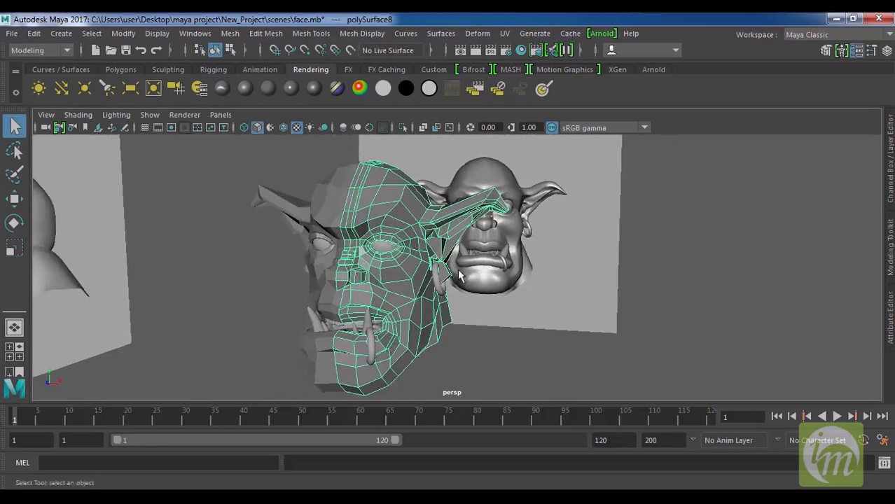
click(150, 115)
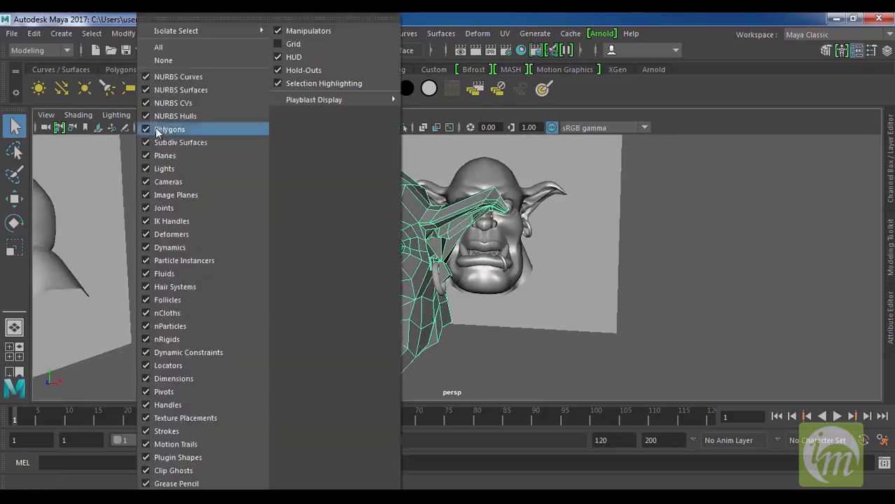
click(149, 196)
mouse_move(444, 210)
alt+mouse_down()
mouse_move(459, 197)
mouse_move(435, 200)
alt+mouse_up()
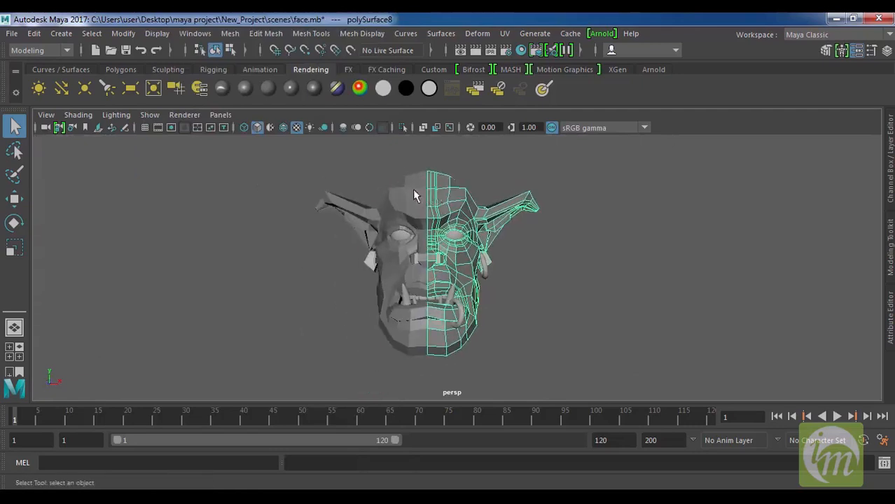
Step: Combine the two halves of the head into a single mesh
click(412, 189)
shift+click(445, 198)
alt+drag(446, 205, 465, 220)
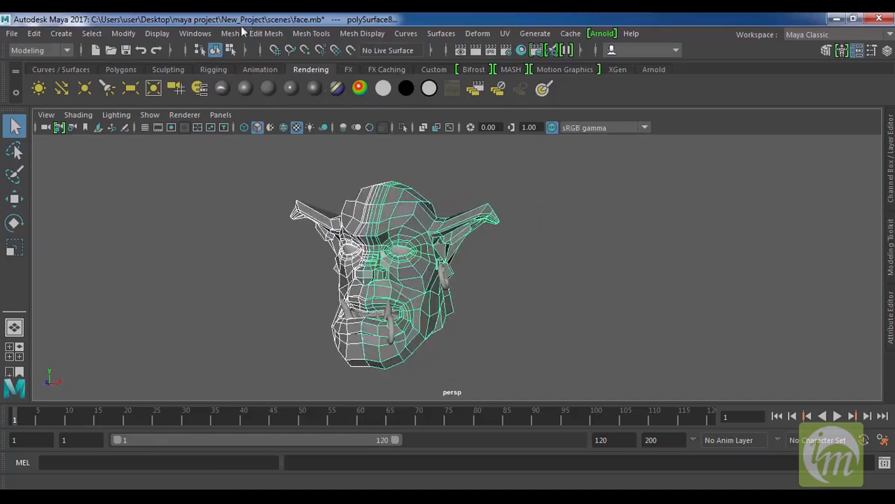
click(230, 33)
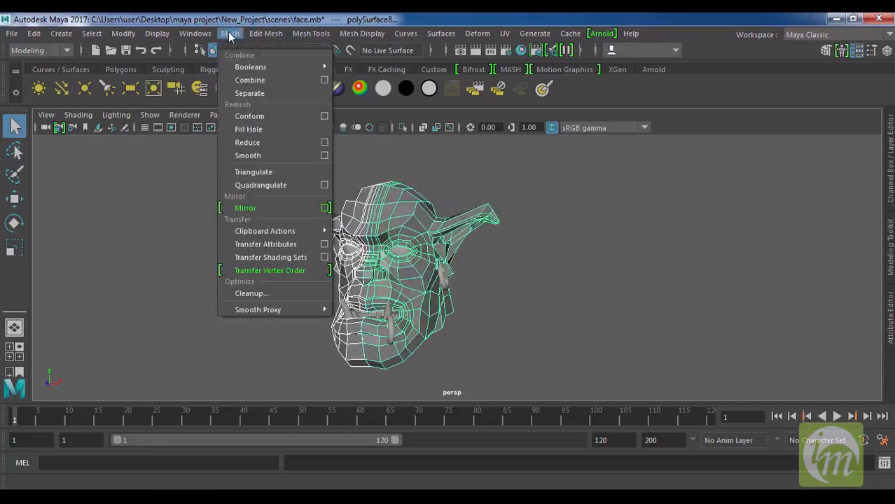
click(252, 82)
alt+drag(410, 287, 422, 286)
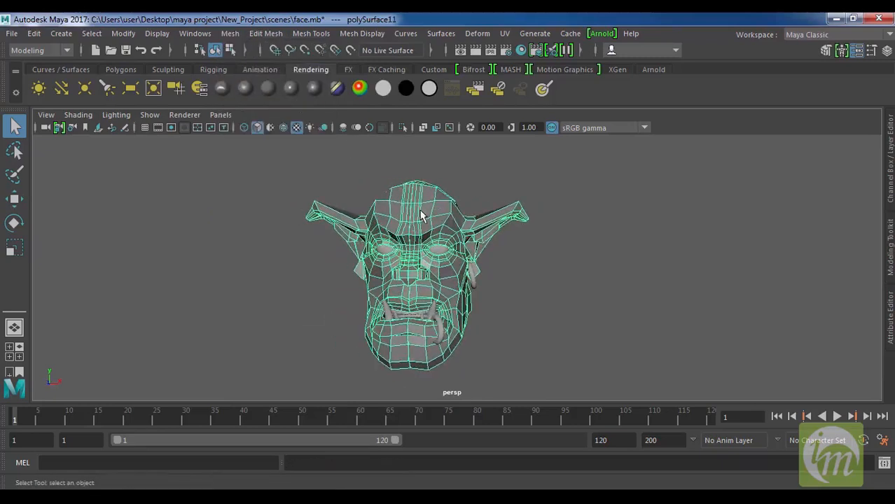
Step: Select all vertices along the head's centre seam in the front view
right_drag(413, 216, 370, 126)
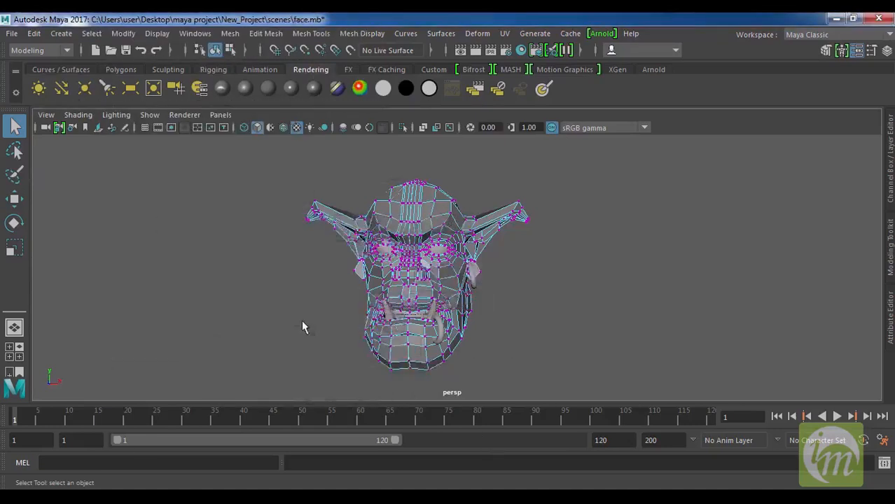
key(space)
key(space)
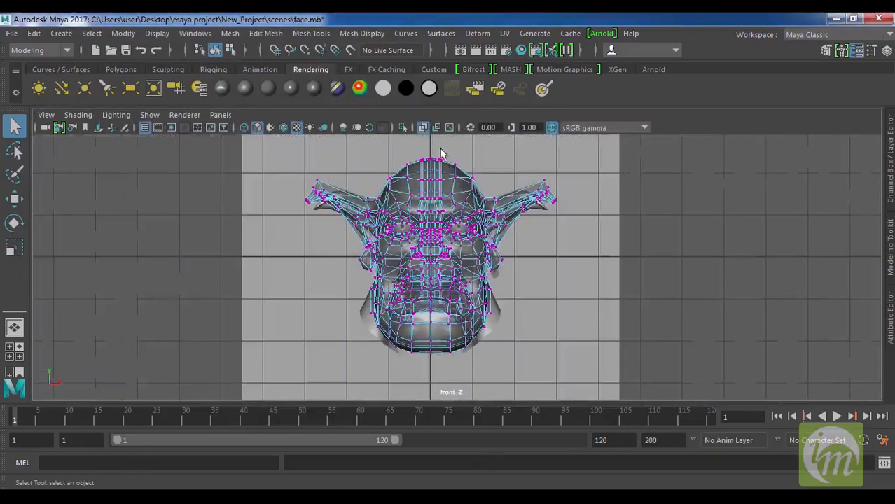
drag(432, 157, 434, 359)
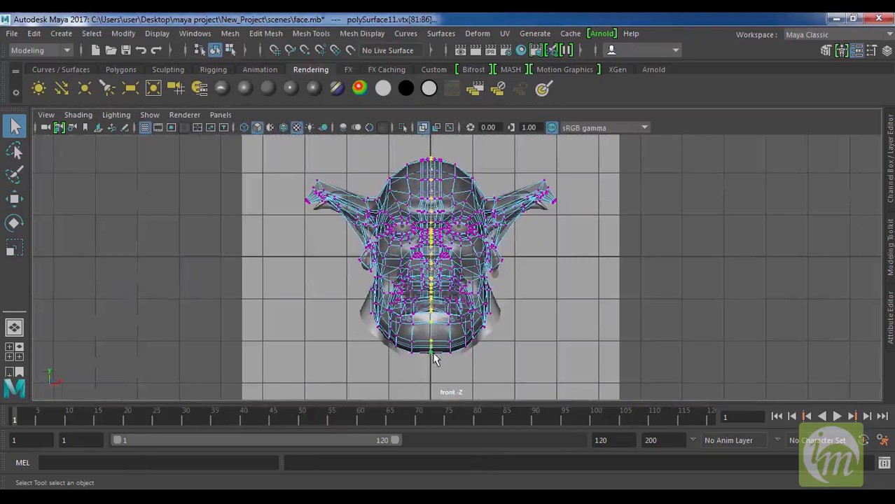
scroll(448, 216, up, 6)
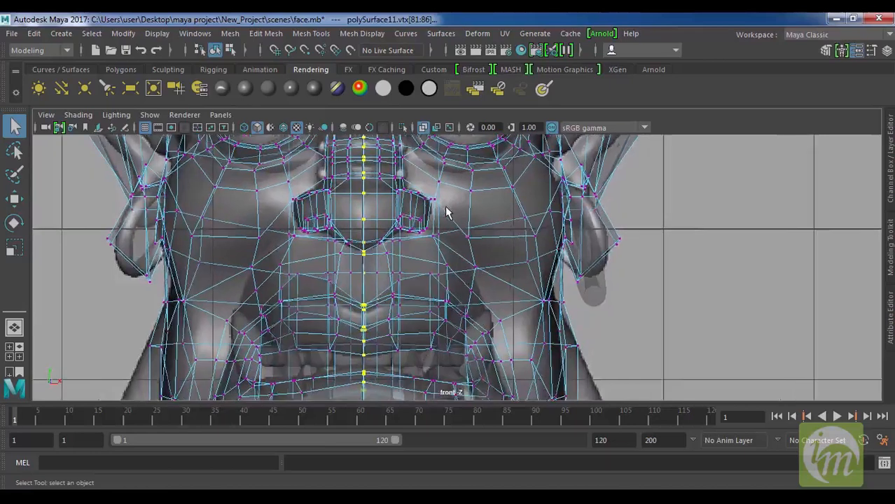
scroll(448, 213, down, 5)
Step: Merge the selected centre seam vertices with a threshold of 0.0100 and inspect the seam around the face
key(space)
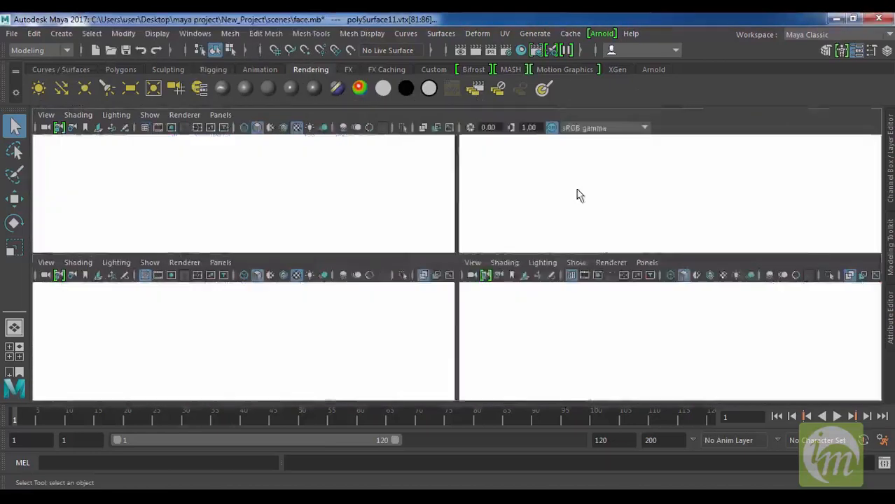
key(space)
click(266, 32)
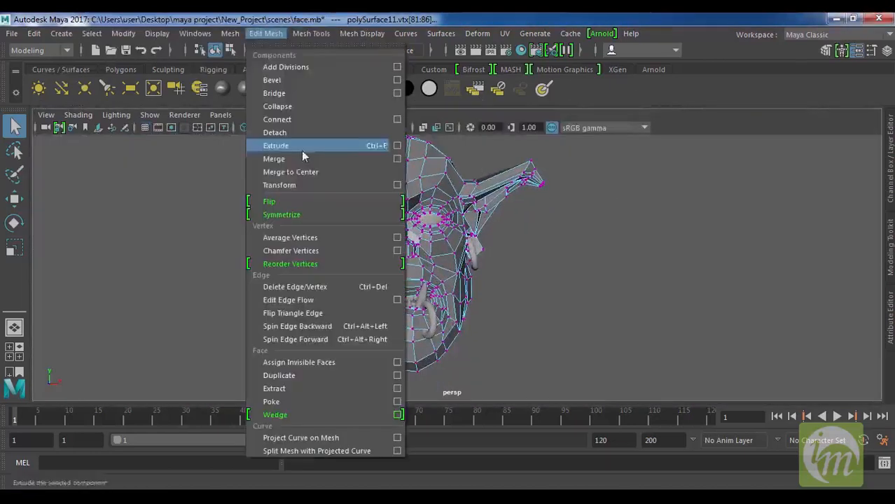
click(398, 159)
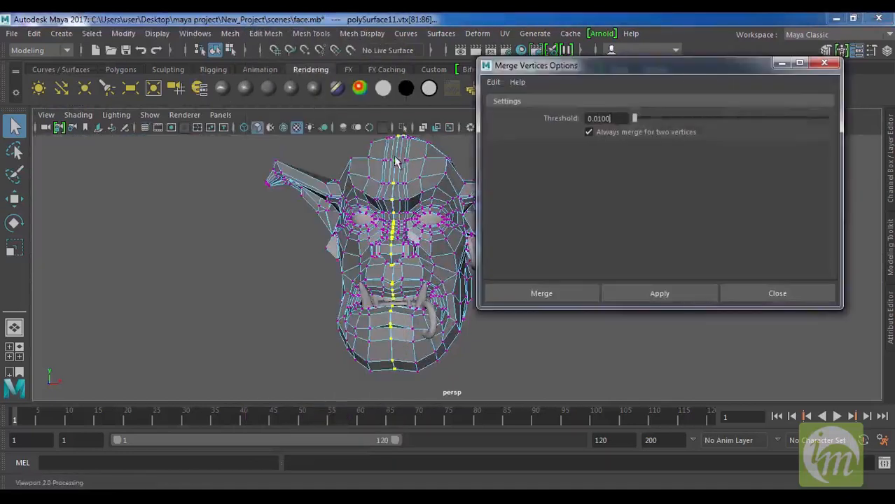
click(644, 292)
alt+drag(434, 264, 338, 259)
alt+right_drag(336, 319, 371, 286)
alt+middle_drag(371, 286, 476, 262)
alt+drag(319, 276, 214, 250)
scroll(423, 261, down, 3)
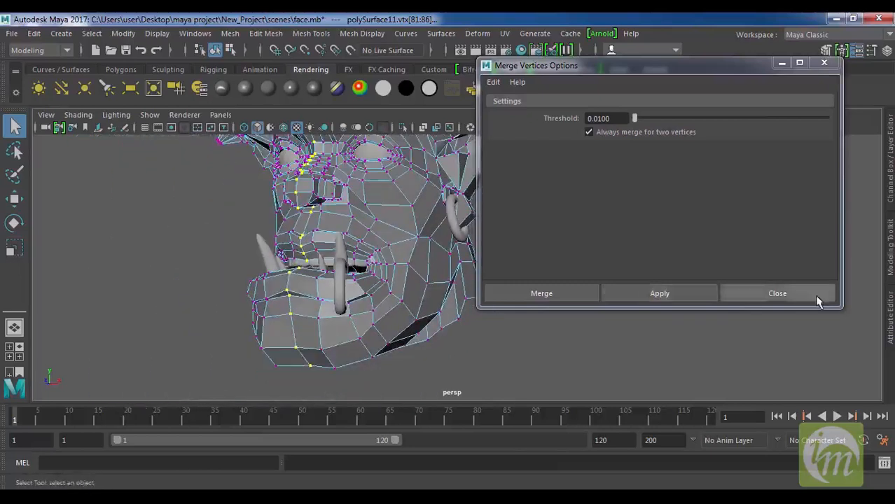
click(790, 293)
Step: Turn on smooth mesh preview for the head, return to object mode and select the whole head mesh
key(3)
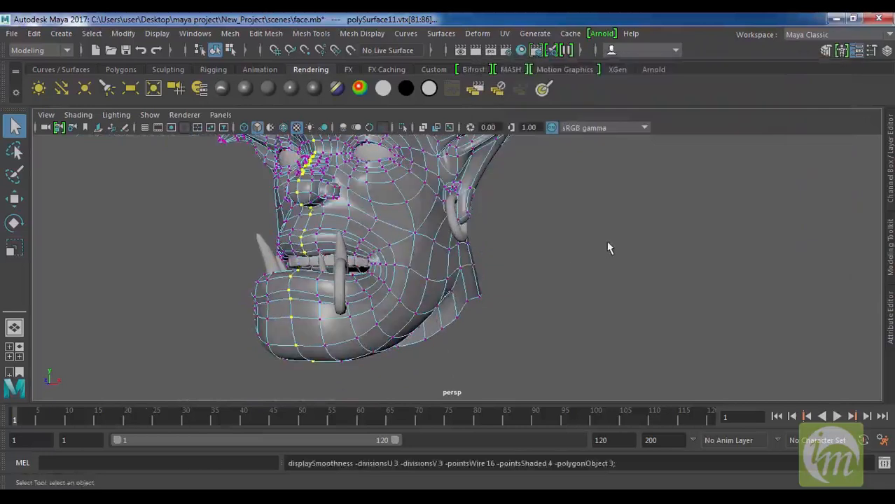
click(505, 276)
alt+drag(370, 278, 440, 265)
right_drag(448, 175, 505, 105)
alt+drag(567, 273, 458, 288)
click(404, 280)
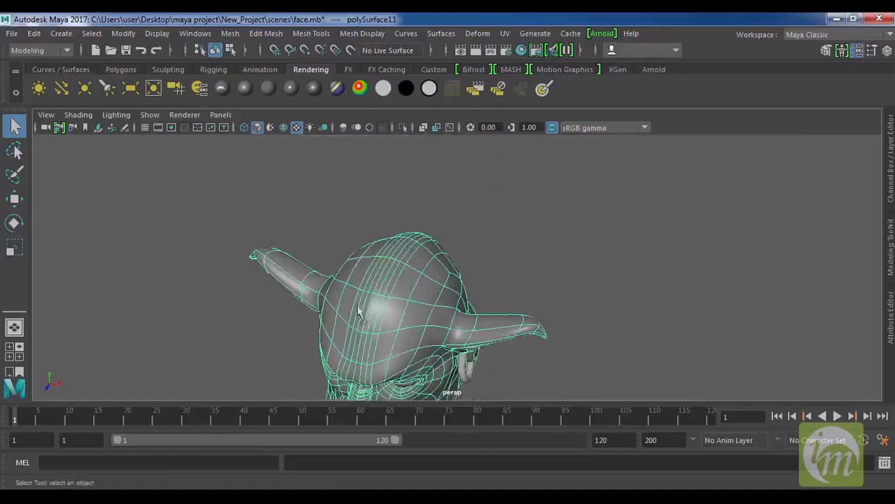
mouse_move(443, 272)
alt+mouse_down()
mouse_move(459, 225)
mouse_move(473, 262)
mouse_move(528, 304)
mouse_move(511, 256)
mouse_move(451, 261)
alt+mouse_up()
click(529, 274)
click(466, 255)
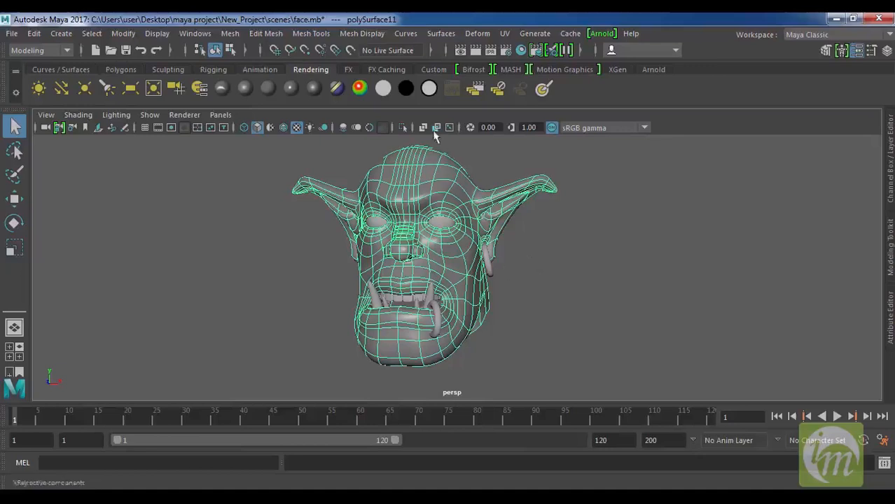
Step: Apply a cylindrical UV projection to the head mesh
click(504, 34)
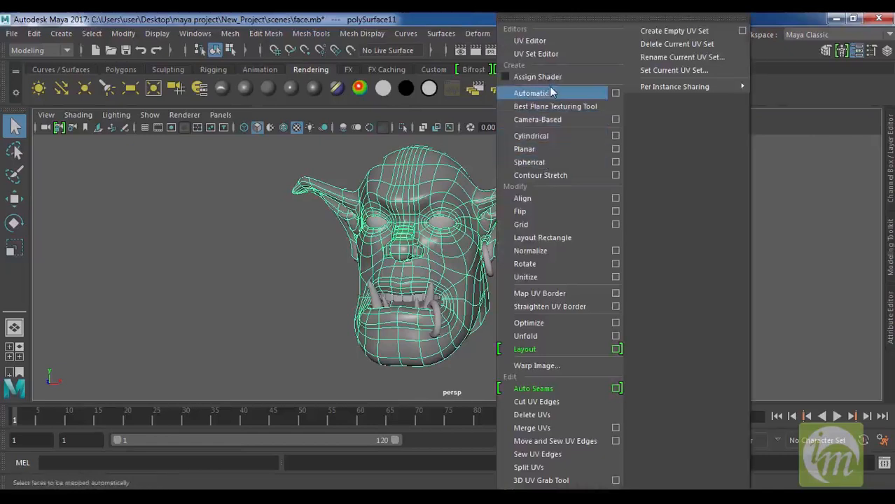
click(418, 186)
click(505, 33)
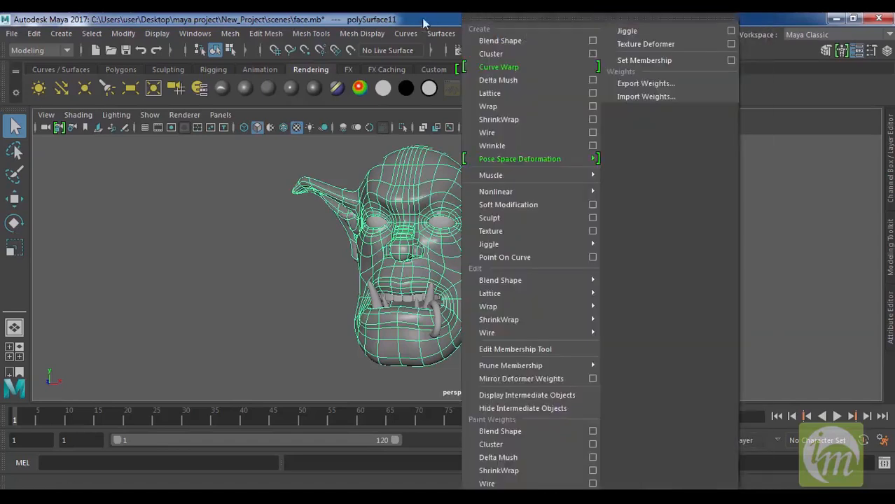
click(494, 33)
click(504, 34)
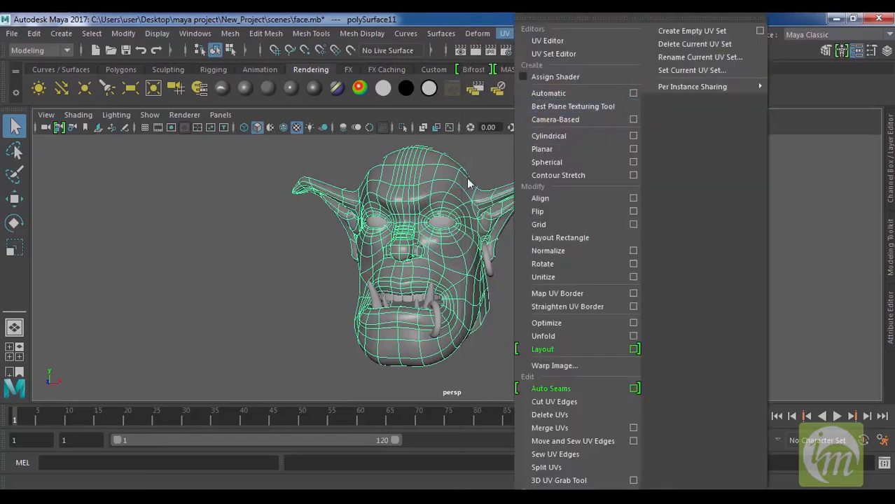
click(560, 136)
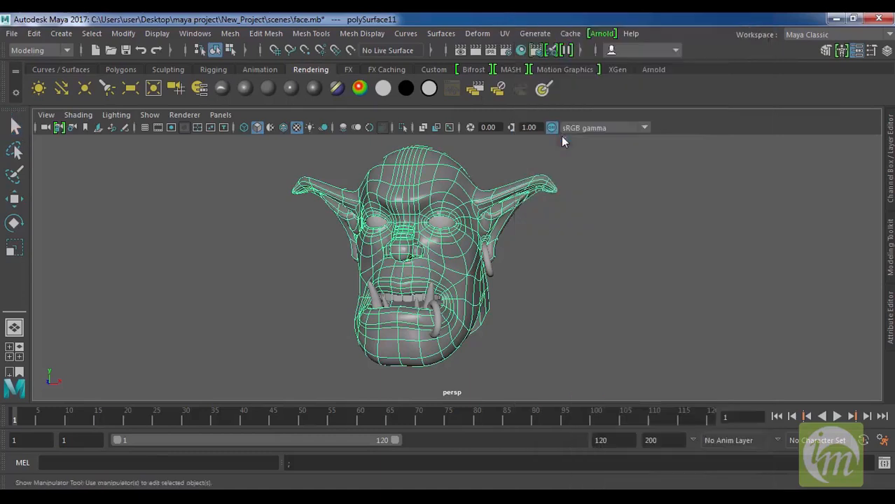
Step: Extend the cylindrical projection's horizontal sweep until its ends meet behind the head
alt+drag(566, 233, 306, 264)
click(319, 265)
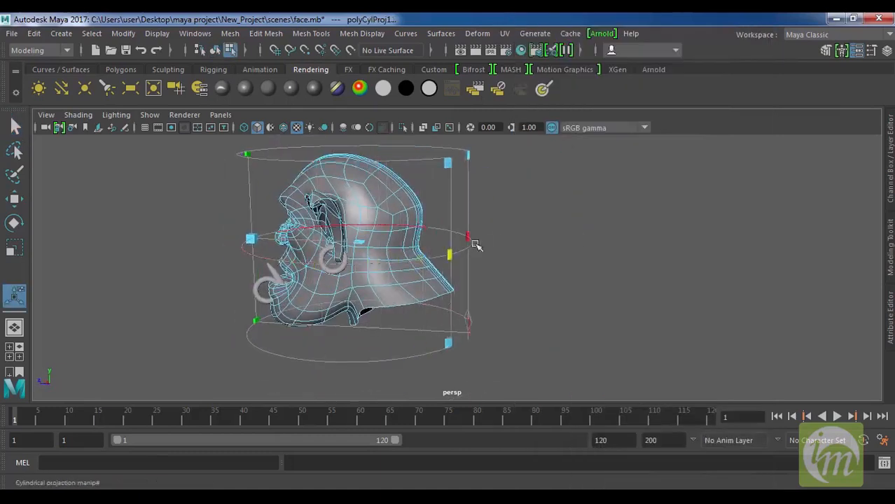
alt+drag(512, 223, 394, 223)
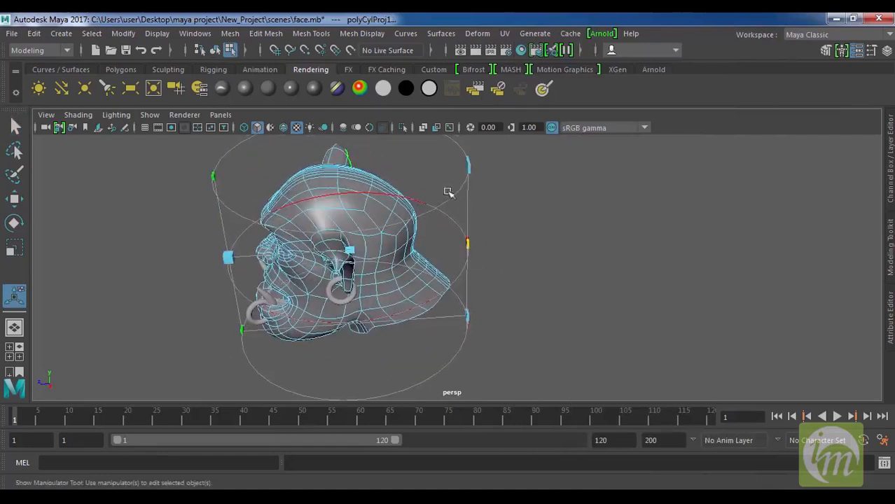
alt+drag(386, 311, 521, 281)
alt+right_drag(521, 281, 500, 276)
alt+middle_drag(500, 276, 453, 265)
alt+drag(453, 265, 455, 264)
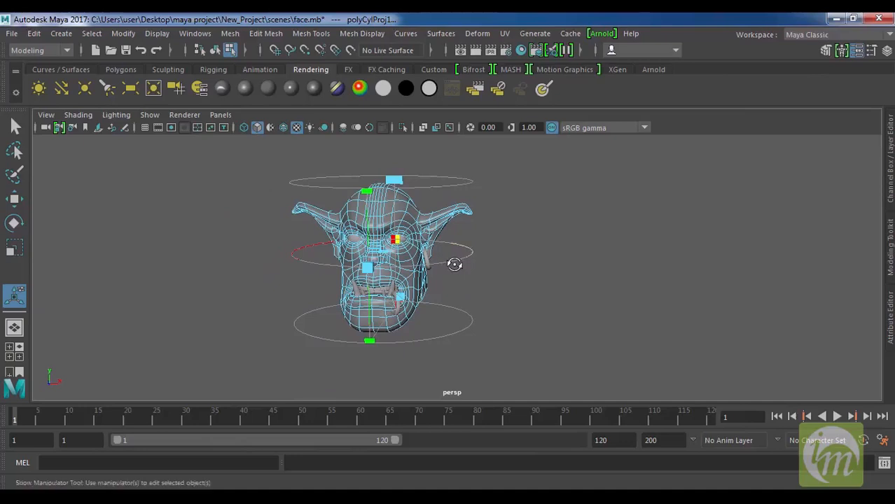
Step: Show the head's UV layout in the UV Editor and scale the shell down proportionally within the UV square
click(503, 34)
click(550, 44)
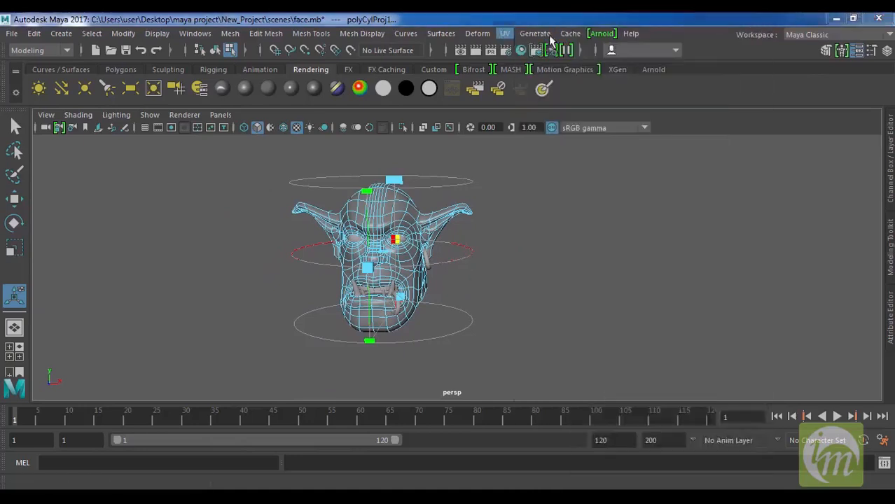
scroll(578, 312, down, 3)
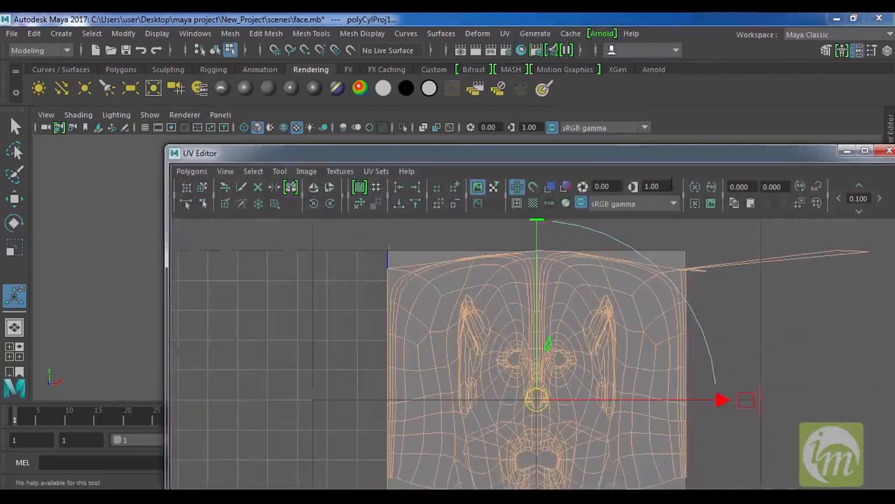
drag(657, 160, 561, 49)
scroll(443, 293, down, 2)
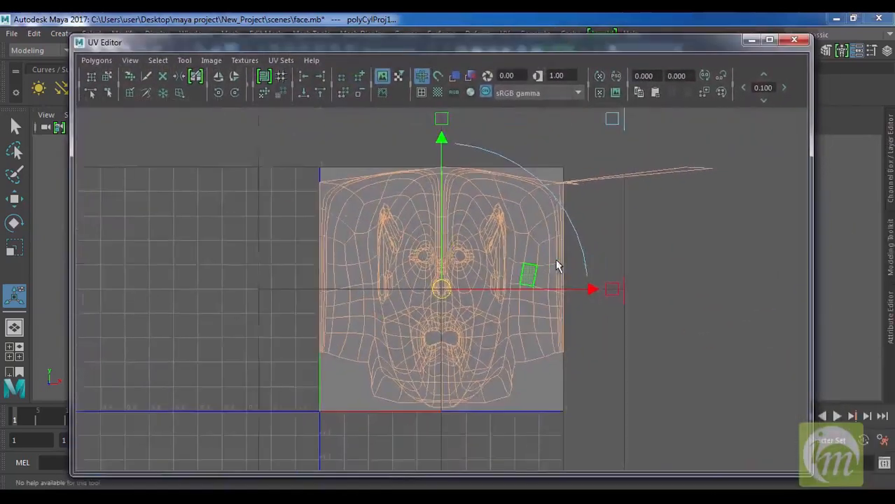
drag(597, 149, 561, 187)
scroll(480, 242, up, 2)
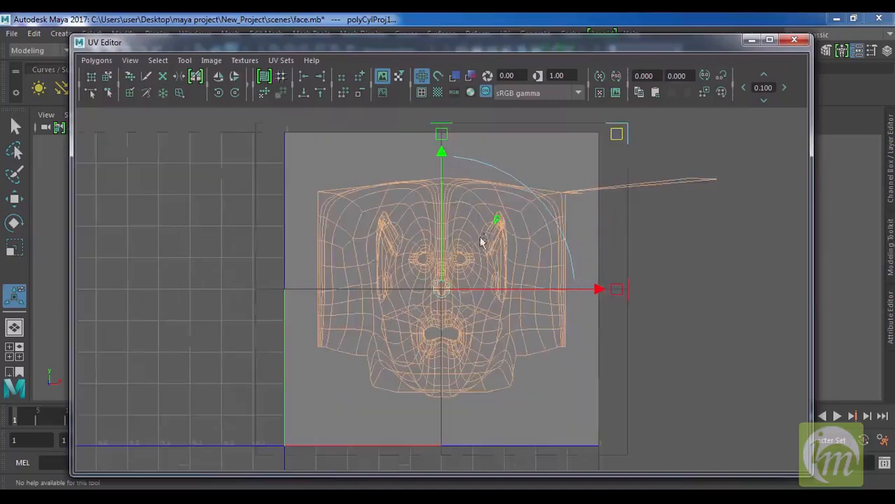
Step: Move the stray UVs that stretch beyond the UV square back to the upper-right corner of the head shell
right_drag(653, 186, 711, 184)
drag(744, 200, 656, 139)
key(w)
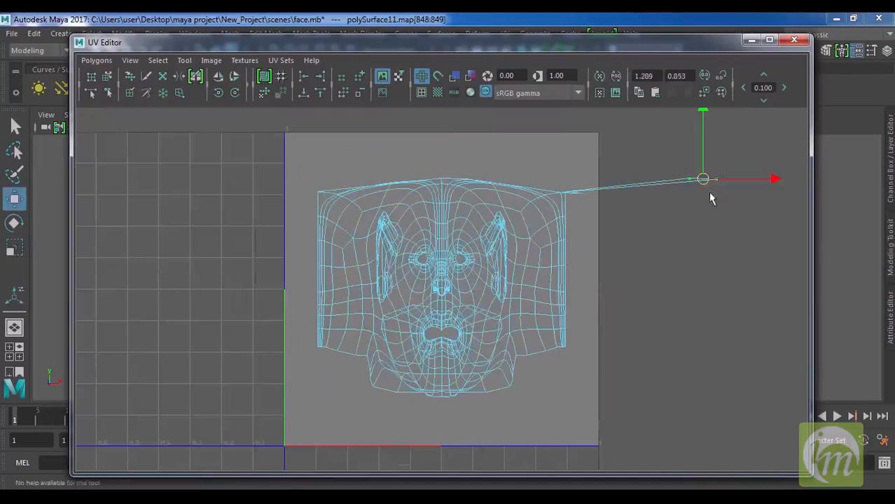
drag(707, 181, 560, 164)
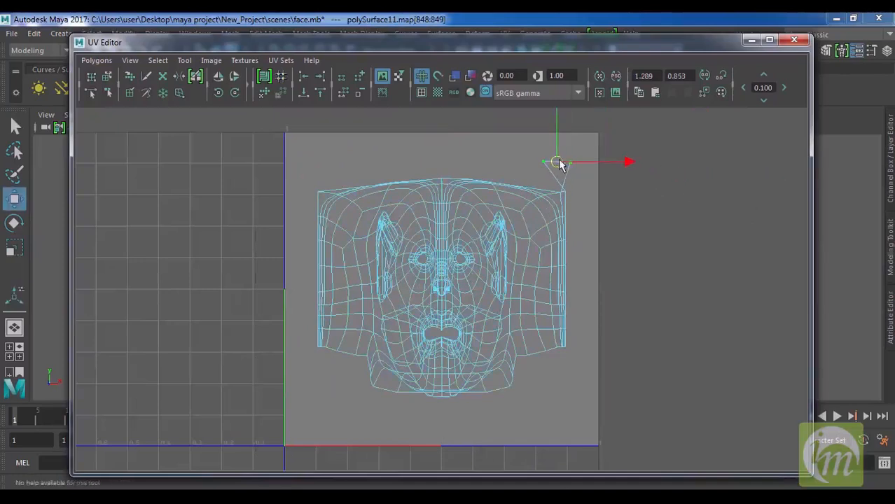
scroll(611, 184, up, 1)
click(569, 129)
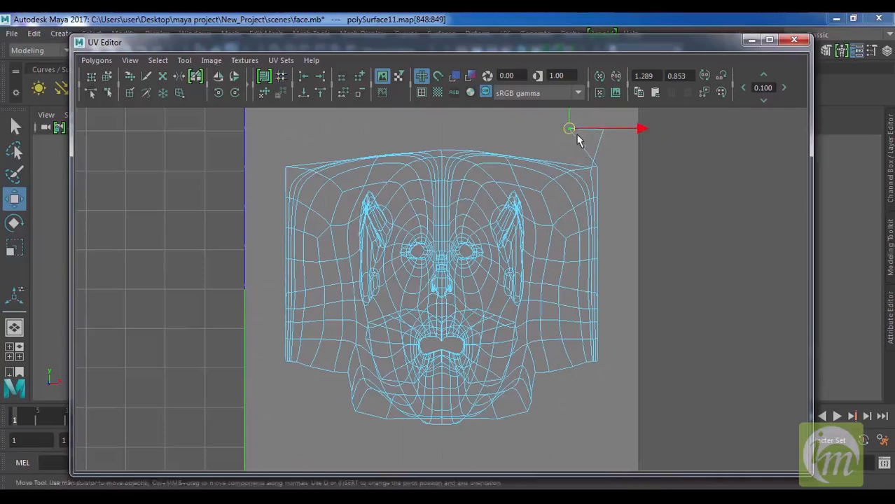
drag(572, 133, 614, 142)
drag(576, 116, 591, 155)
Step: Select the UVs of the ear on the right half of the layout and unfold them with the Smooth UV Tool
scroll(499, 244, up, 1)
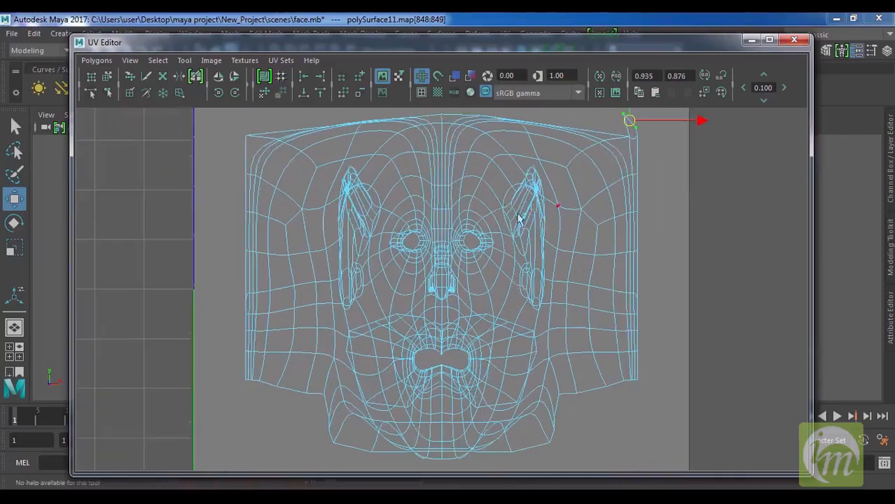
right_drag(524, 208, 572, 206)
drag(553, 298, 560, 319)
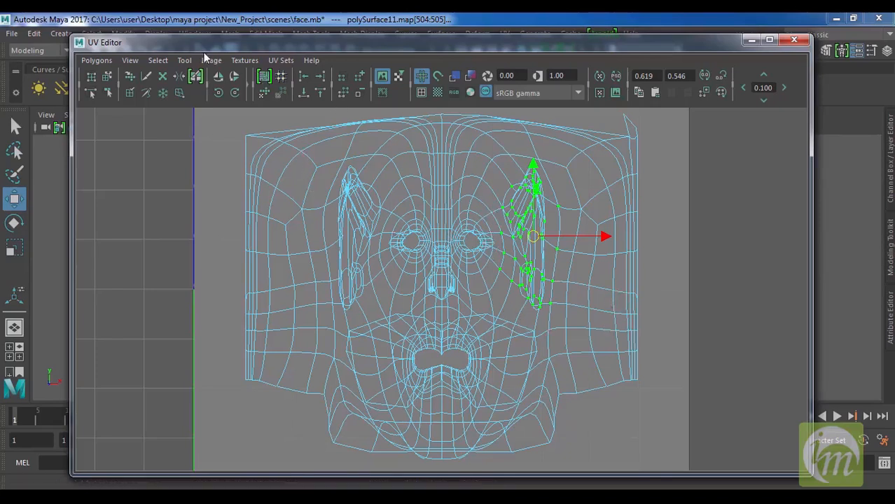
click(184, 61)
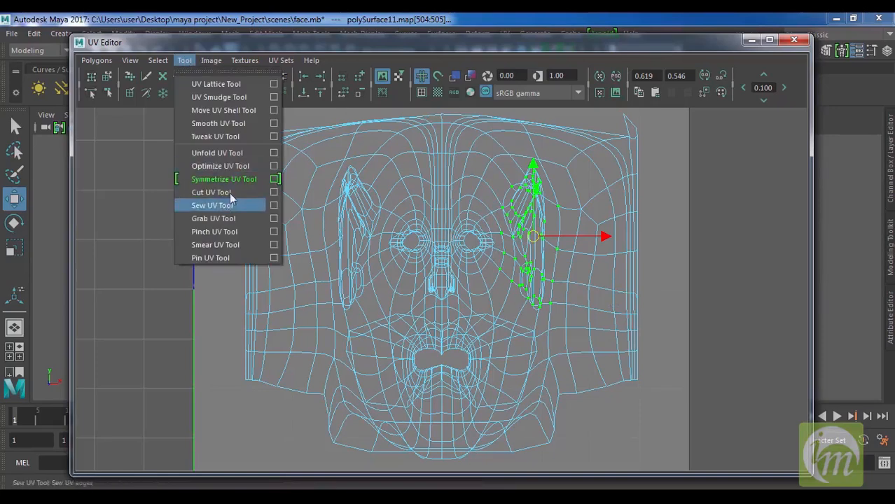
click(218, 123)
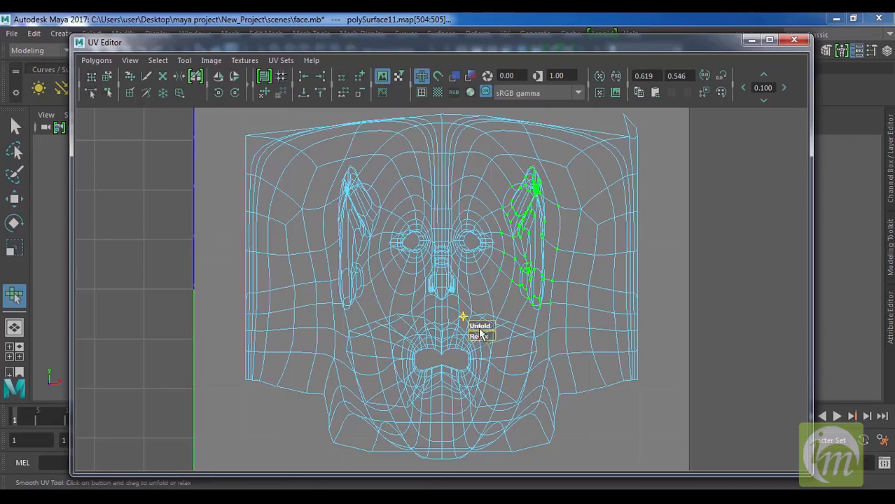
drag(480, 329, 676, 336)
scroll(512, 253, up, 3)
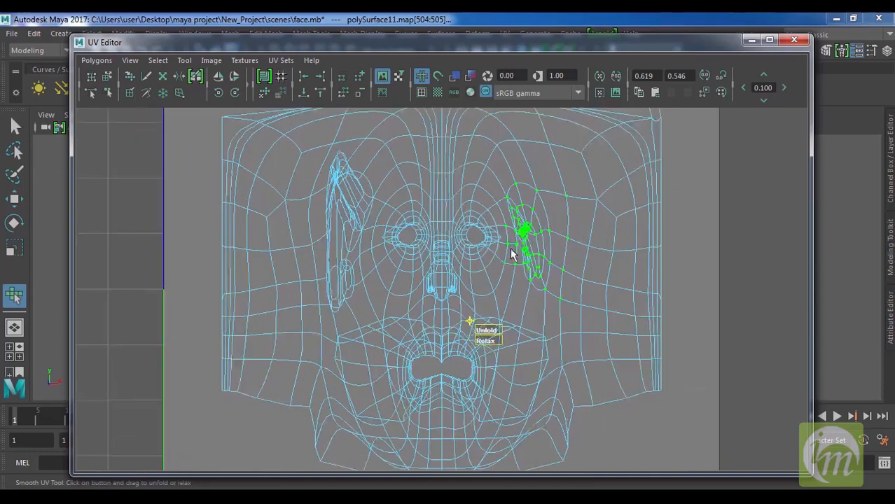
Step: Refine the overlapping UVs of the same ear with repeated Unfold and Relax adjustments
drag(500, 342, 676, 342)
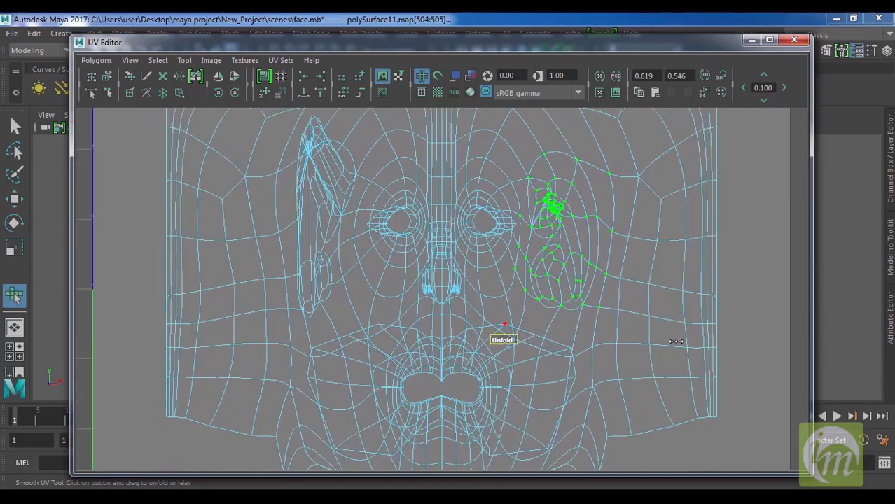
drag(637, 340, 478, 329)
drag(420, 330, 607, 332)
drag(497, 353, 403, 338)
drag(526, 346, 572, 342)
drag(420, 335, 501, 343)
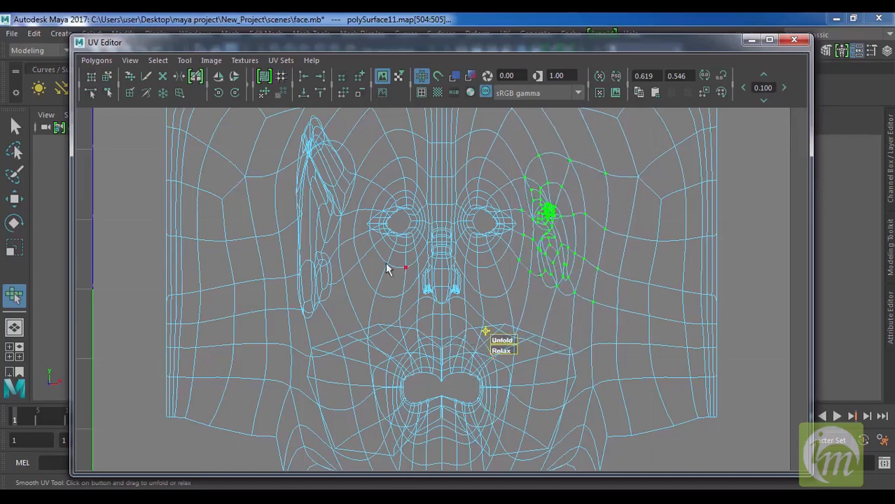
Step: Select the UVs of the ear on the left half of the layout and relax them with the Smooth UV Tool
mouse_move(280, 124)
mouse_down()
mouse_move(329, 194)
mouse_move(352, 327)
mouse_move(272, 186)
mouse_move(267, 117)
mouse_up()
drag(355, 320, 280, 283)
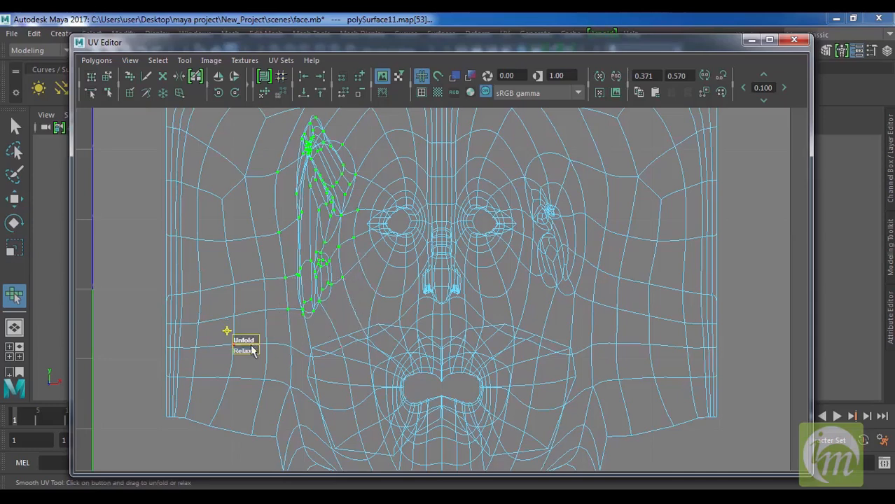
drag(249, 356, 409, 353)
alt+middle_drag(346, 296, 348, 313)
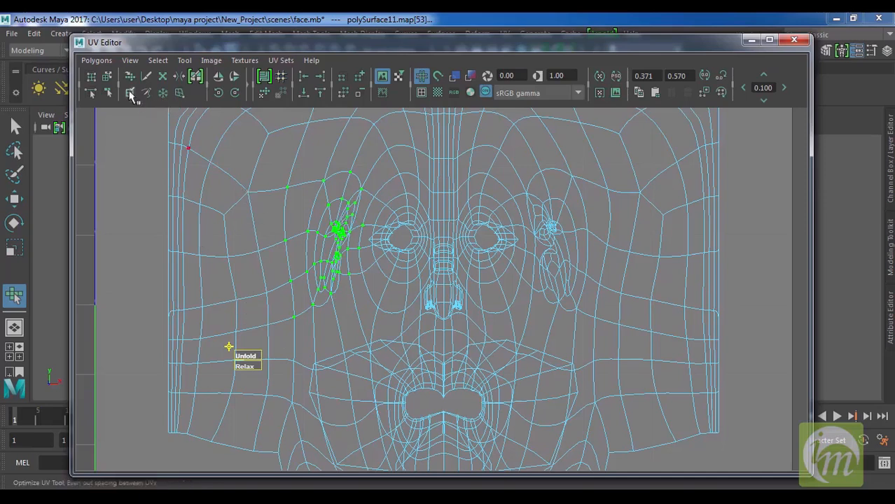
Step: Apply a UV lattice to the left-half ear UVs and pull its control points outward to spread the ear
click(91, 76)
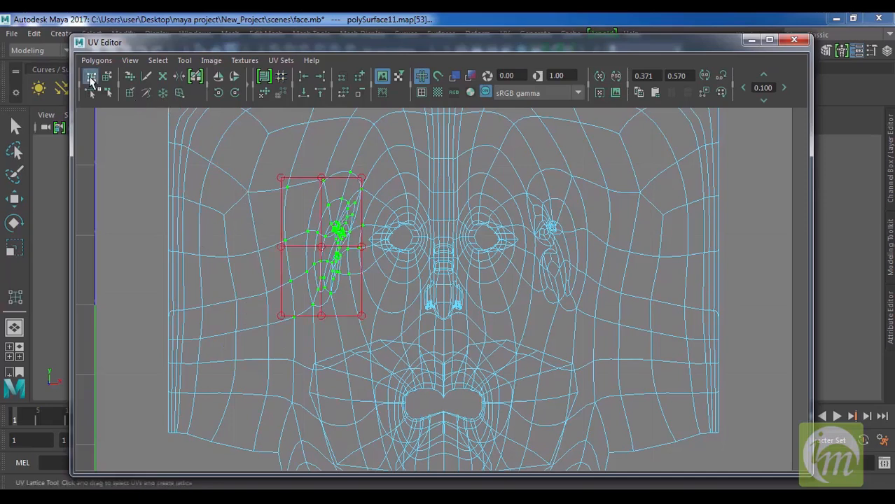
drag(280, 179, 260, 165)
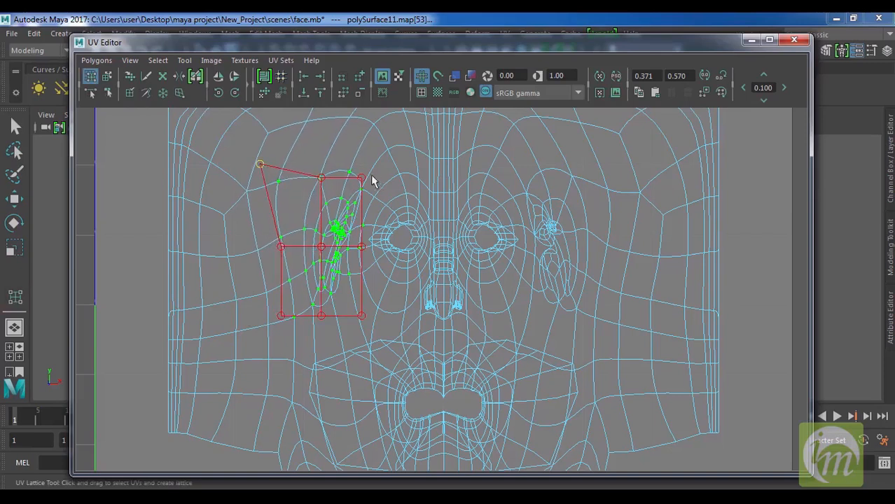
drag(362, 178, 369, 165)
drag(324, 251, 306, 236)
drag(375, 250, 389, 256)
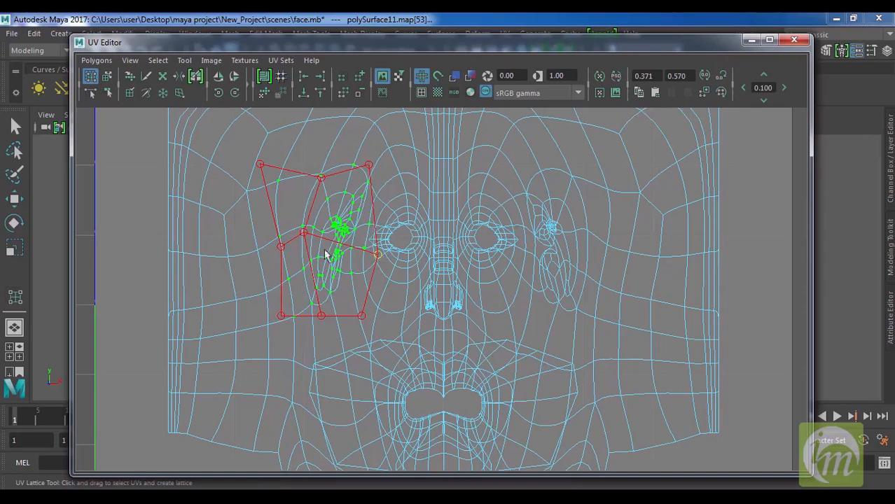
drag(280, 250, 265, 237)
drag(285, 315, 313, 330)
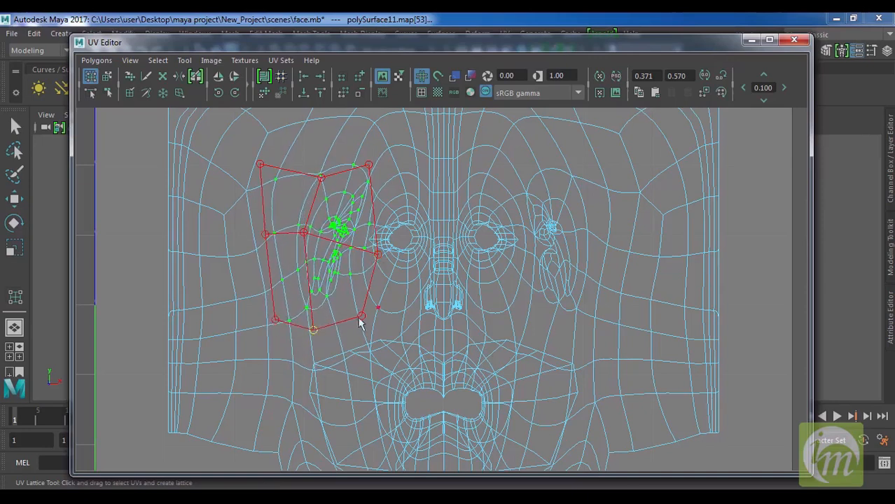
drag(361, 316, 365, 323)
drag(303, 233, 295, 232)
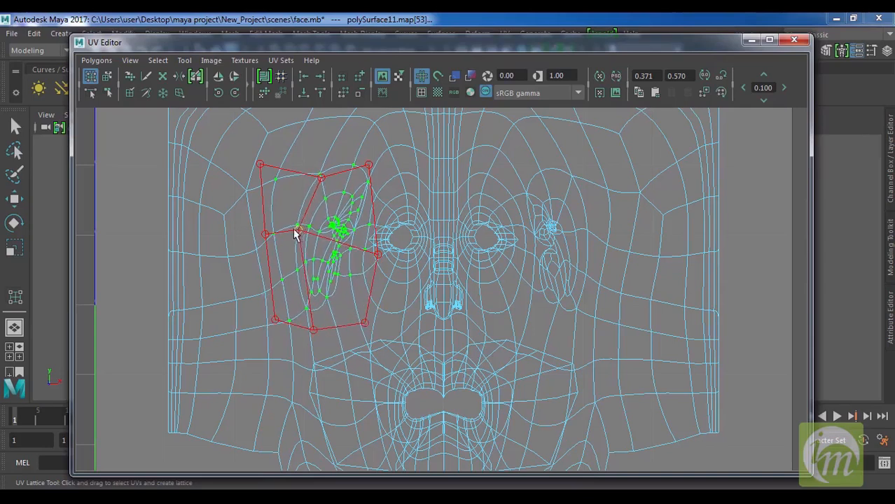
drag(319, 177, 301, 161)
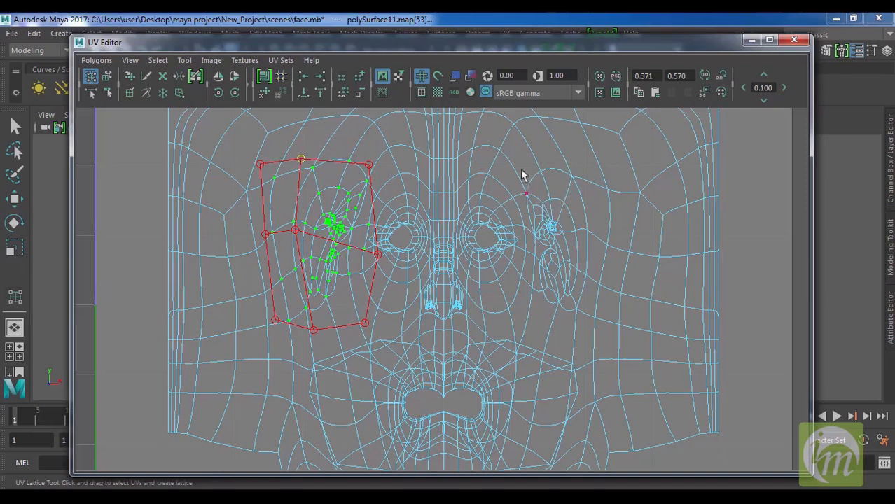
drag(552, 232, 595, 329)
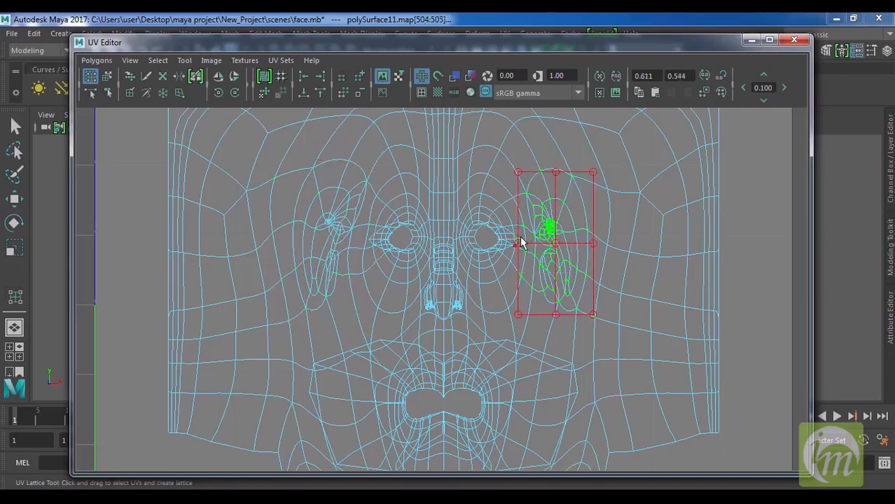
mouse_move(521, 240)
mouse_down()
mouse_move(515, 248)
mouse_move(530, 248)
mouse_move(519, 249)
mouse_up()
key(ctrl+z)
Step: Enclose the right-half ear UVs in a UV lattice and move its control points outward to widen the ear
drag(589, 325, 521, 162)
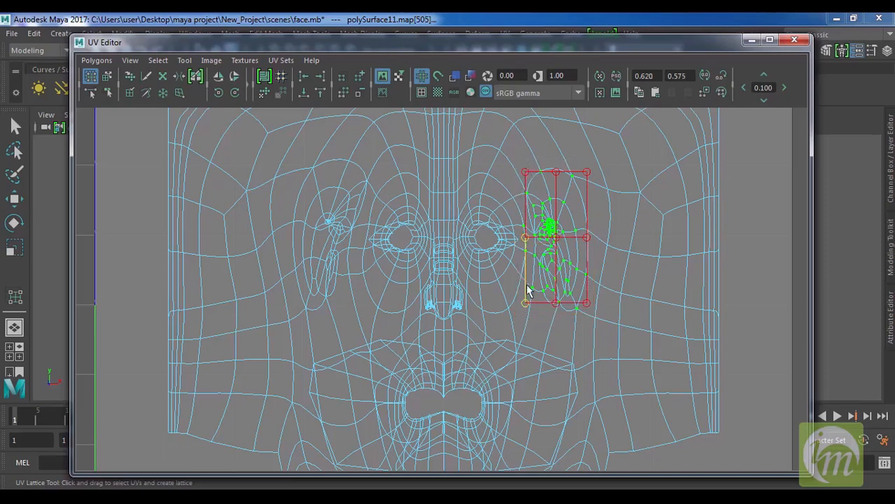
drag(526, 306, 520, 304)
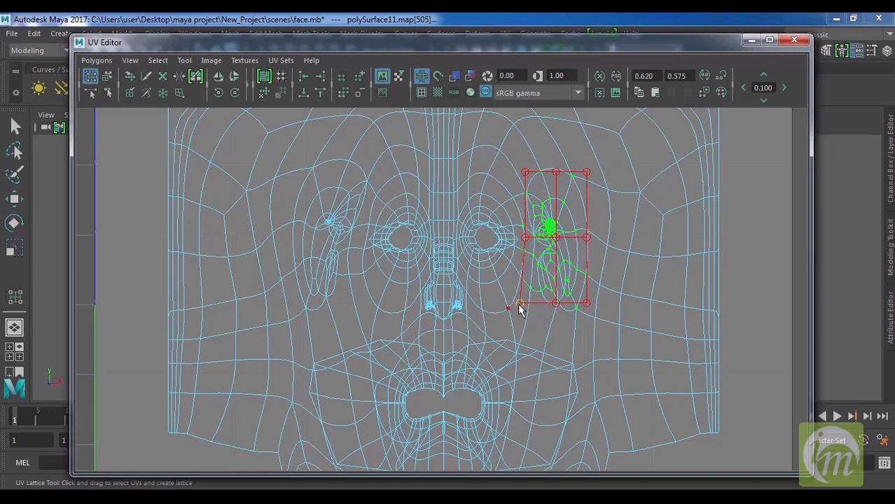
drag(588, 172, 611, 172)
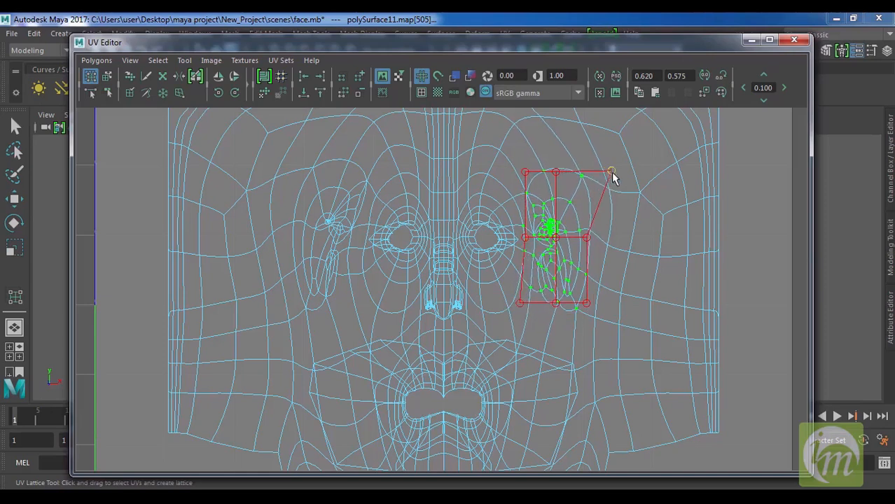
drag(588, 238, 606, 243)
drag(587, 305, 592, 320)
drag(556, 238, 569, 243)
drag(525, 172, 519, 169)
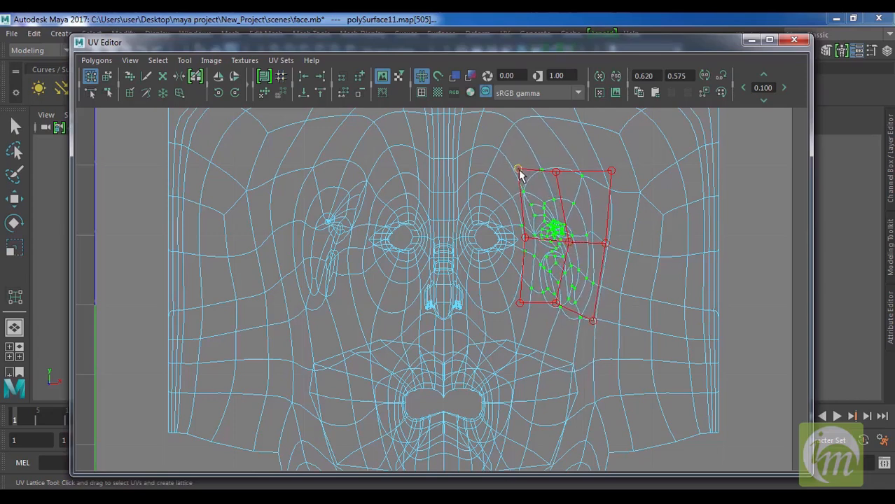
scroll(519, 248, down, 3)
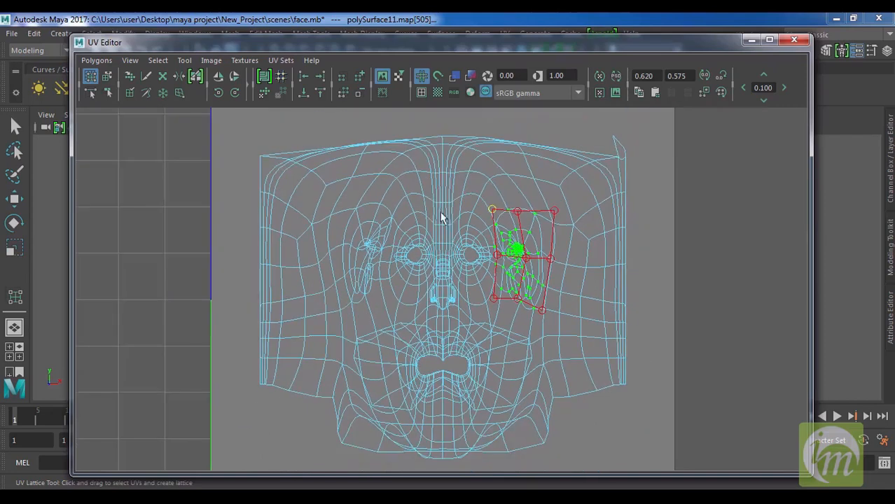
Step: Select the UVs around the nose tip and nostrils, relax them with the Smooth UV Tool, and clear the selection
click(437, 169)
right_drag(439, 172, 507, 175)
click(643, 193)
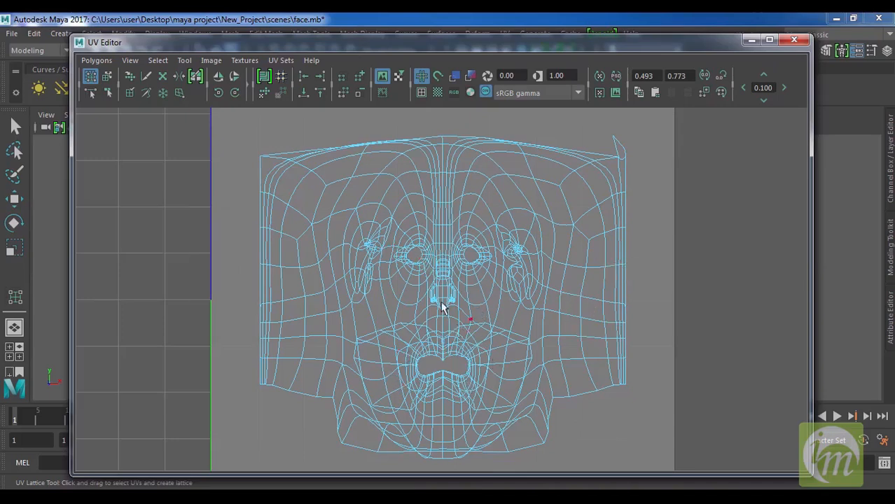
scroll(444, 302, up, 5)
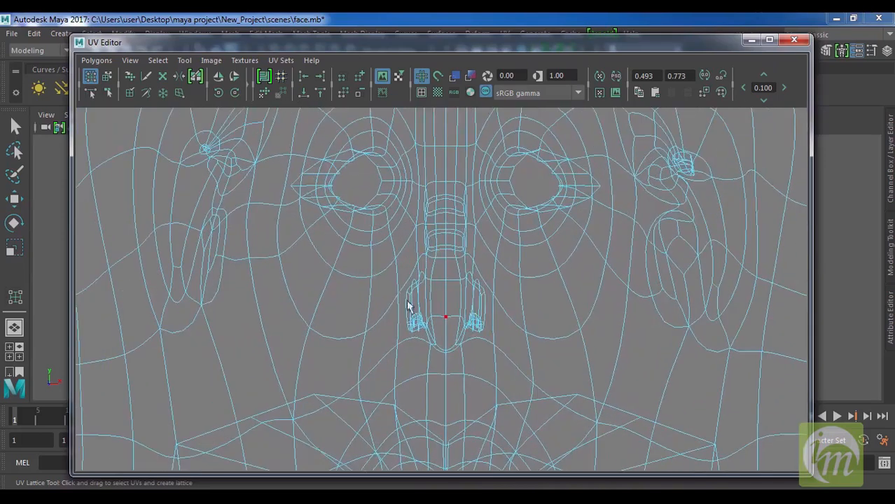
drag(398, 304, 502, 362)
click(184, 60)
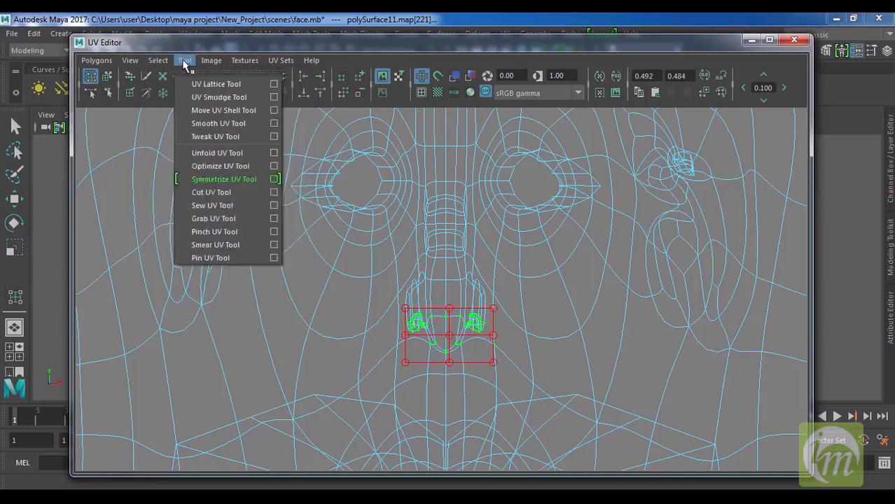
click(224, 123)
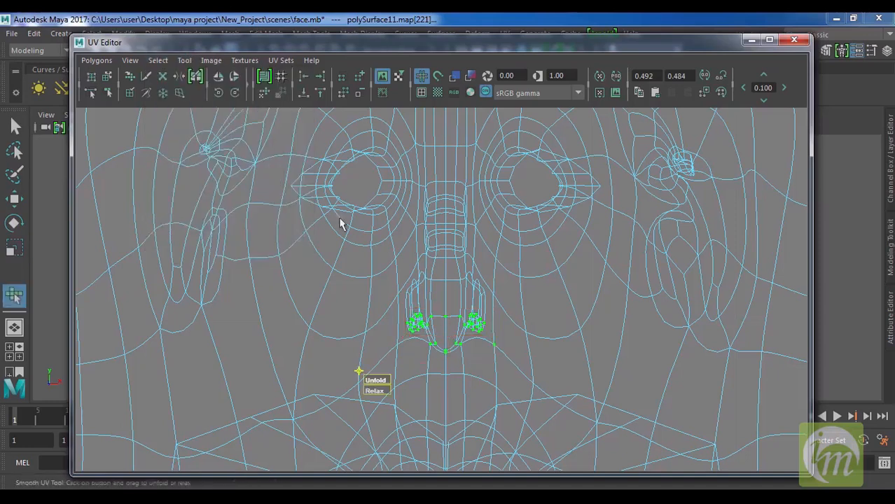
drag(374, 390, 419, 385)
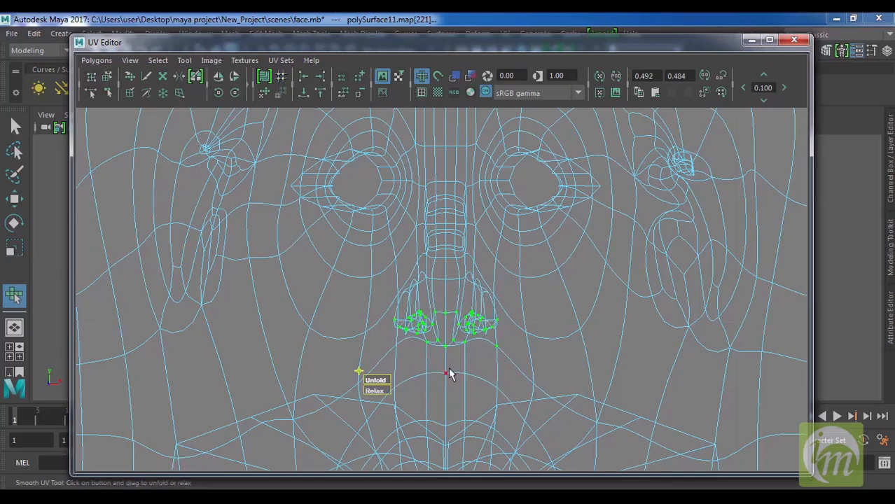
click(332, 343)
scroll(411, 329, down, 6)
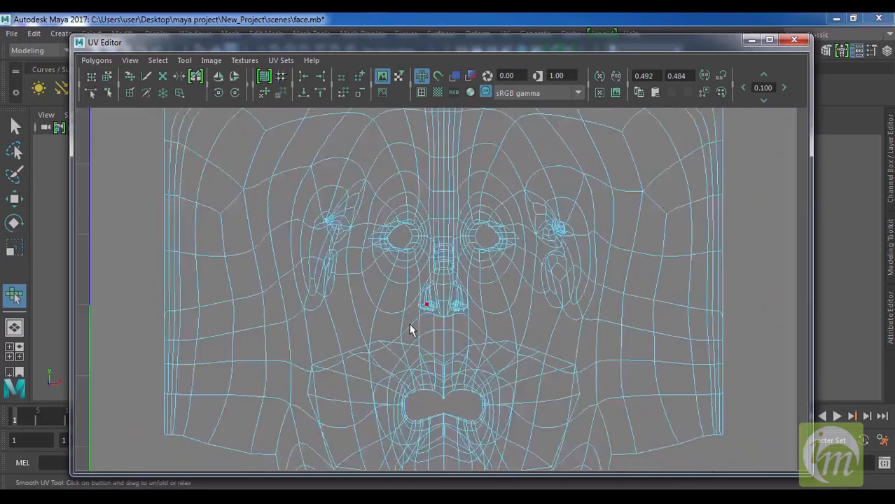
Step: Place the UV Editor beside the viewport, return the head to object mode and view its underside next to the layout
right_click(480, 262)
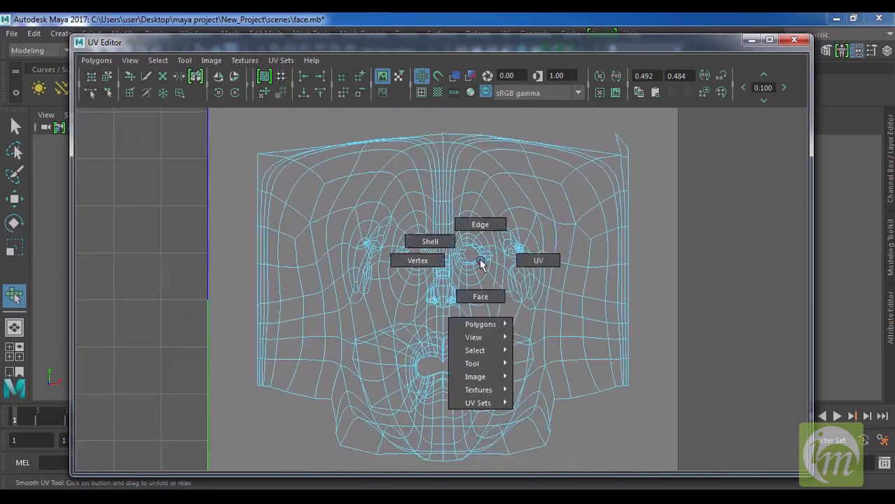
click(538, 260)
drag(692, 41, 893, 43)
right_click(394, 202)
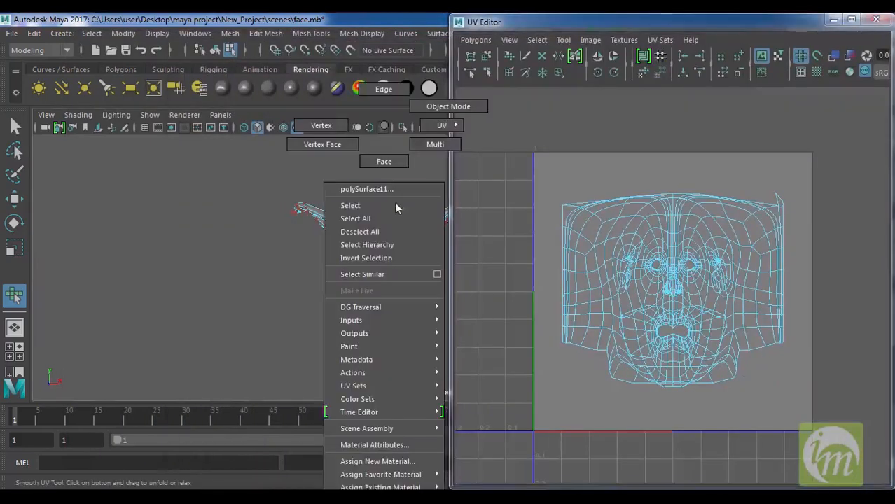
click(459, 105)
drag(758, 27, 507, 43)
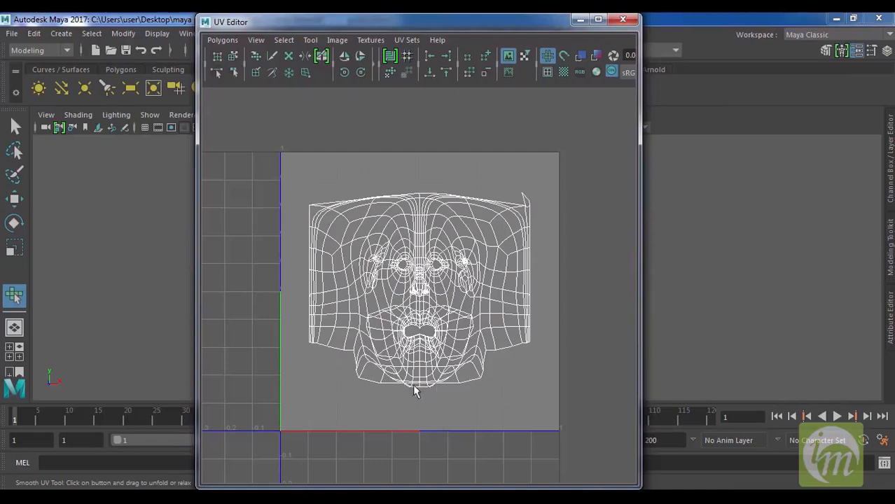
drag(507, 31, 738, 32)
alt+drag(369, 259, 326, 219)
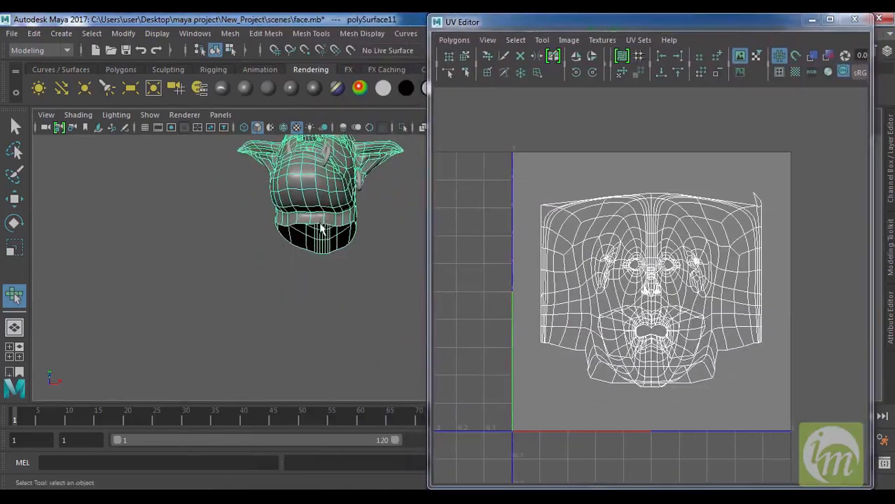
right_drag(326, 222, 386, 133)
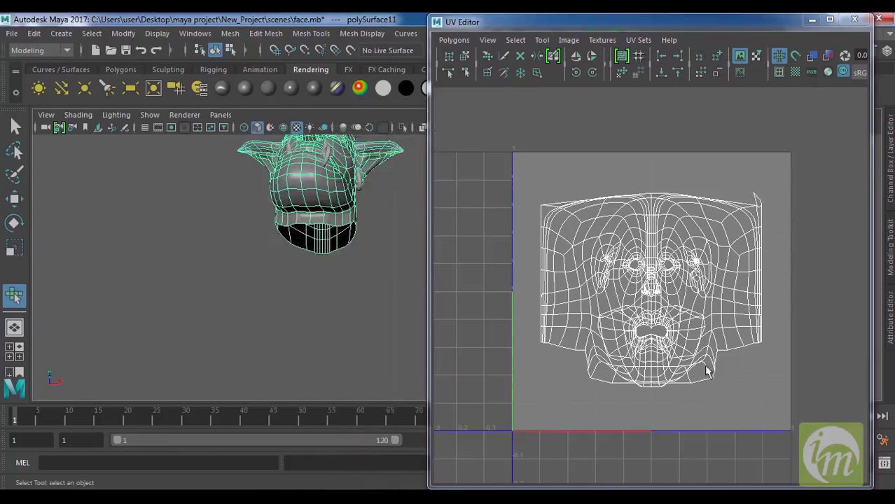
Step: Select the edges along the lower border of the neck UVs below the chin and move them straight down
right_drag(705, 367, 756, 364)
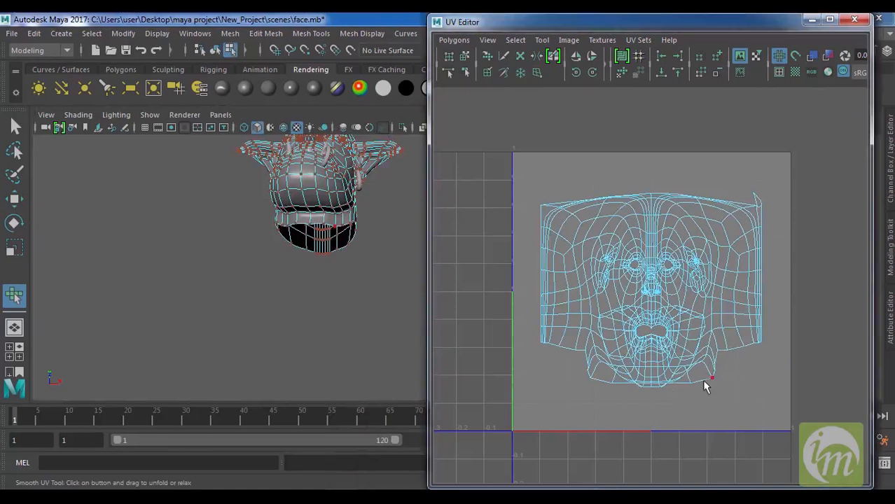
right_drag(704, 384, 695, 379)
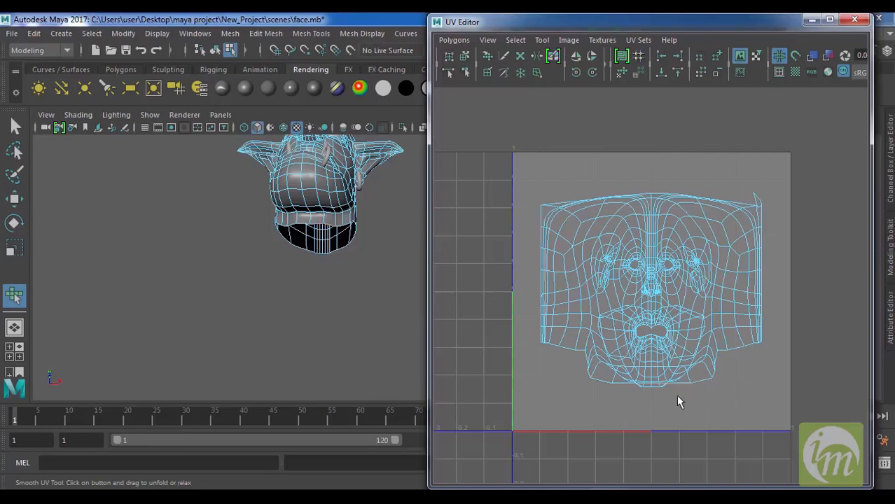
right_drag(704, 389, 704, 385)
key(w)
click(698, 379)
right_drag(698, 364, 706, 341)
click(702, 381)
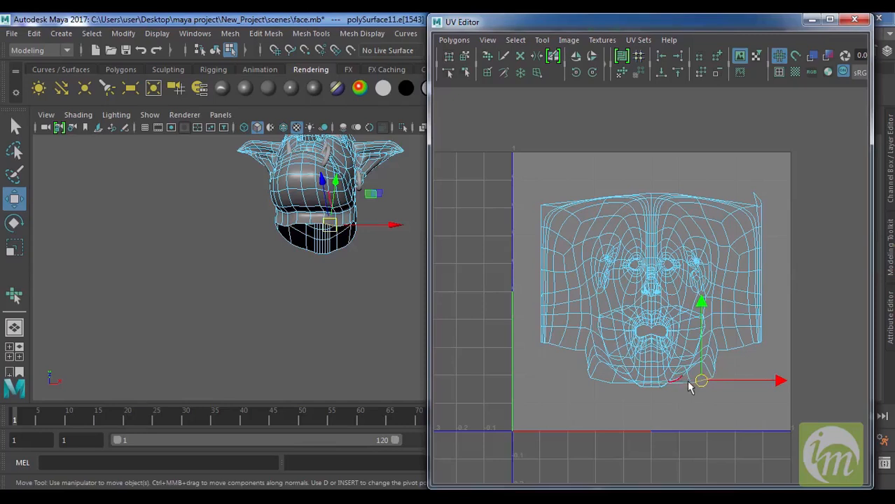
double_click(688, 389)
click(699, 383)
click(677, 383)
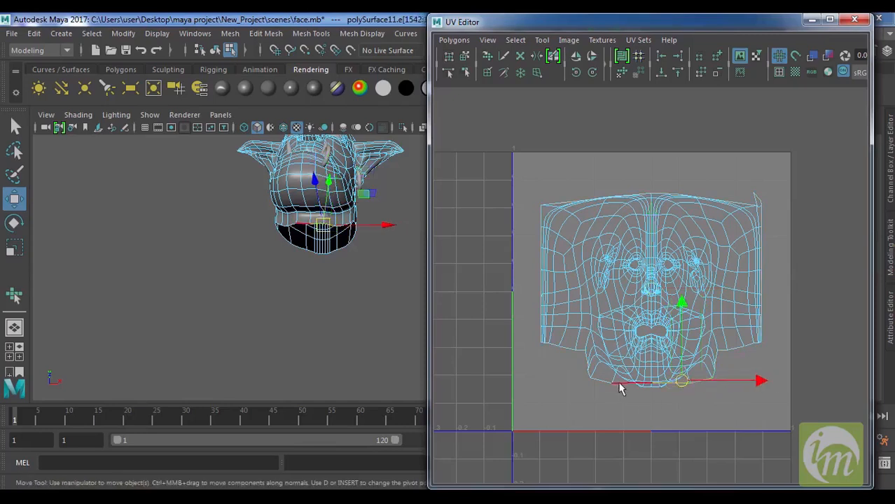
shift+click(619, 384)
shift+click(601, 383)
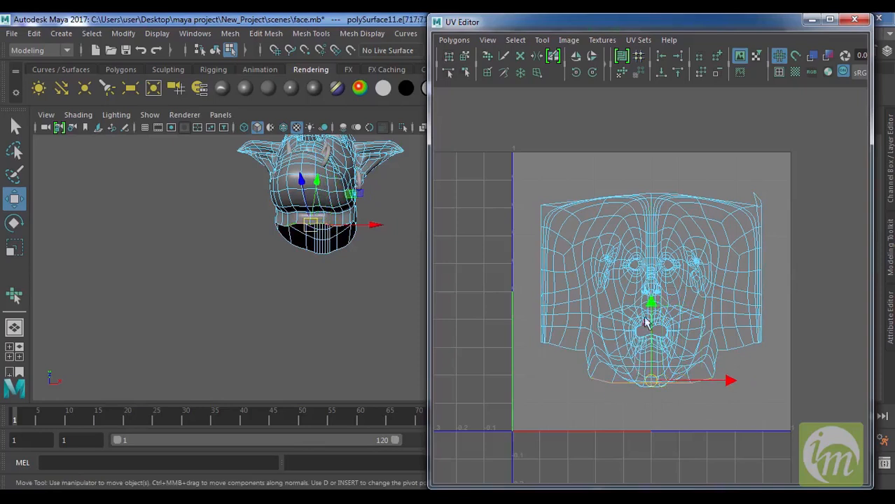
drag(649, 315, 651, 333)
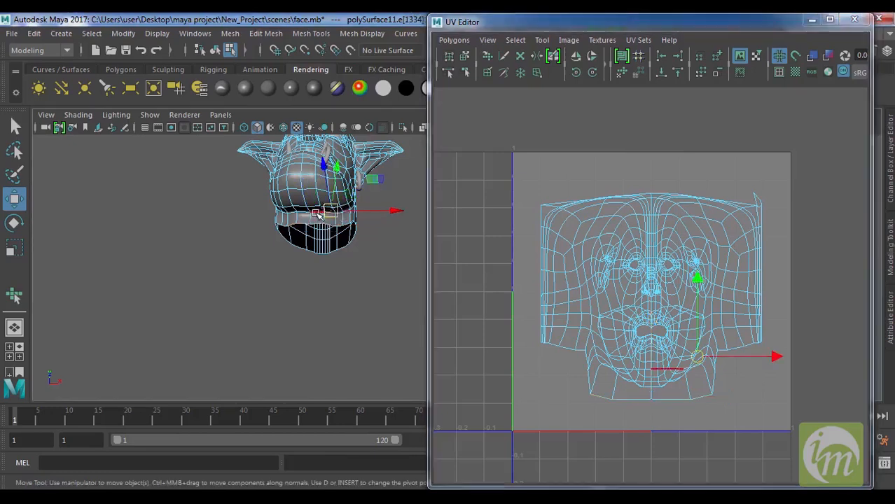
Step: Select the edge loop under the head's jaw and move its UVs down toward the lower border of the layout
click(315, 210)
alt+drag(394, 256, 379, 256)
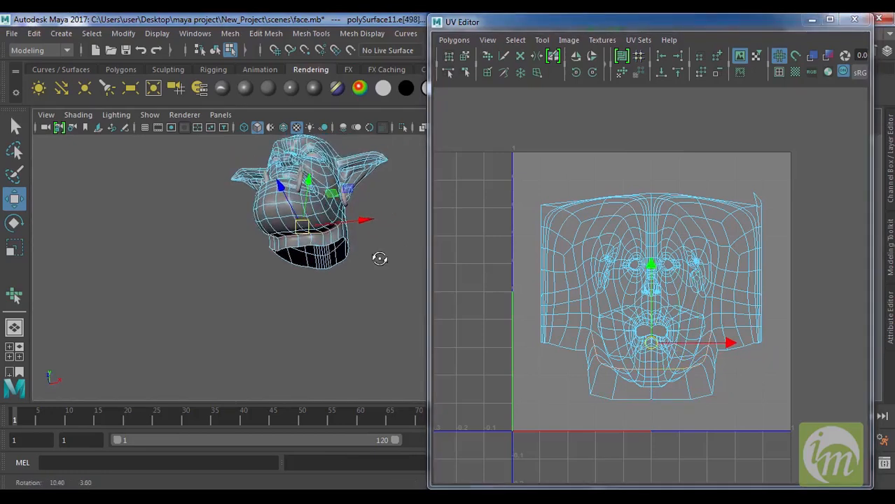
drag(652, 269, 653, 299)
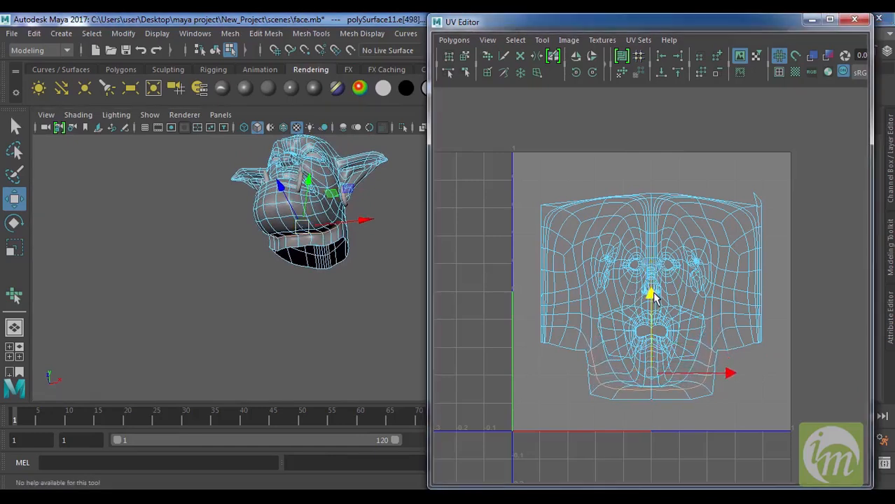
Step: Move the overlapping edges just above the chin's lower border slightly down and nudge the remaining edge beside them outward
scroll(689, 349, up, 3)
alt+middle_drag(695, 359, 696, 235)
click(704, 385)
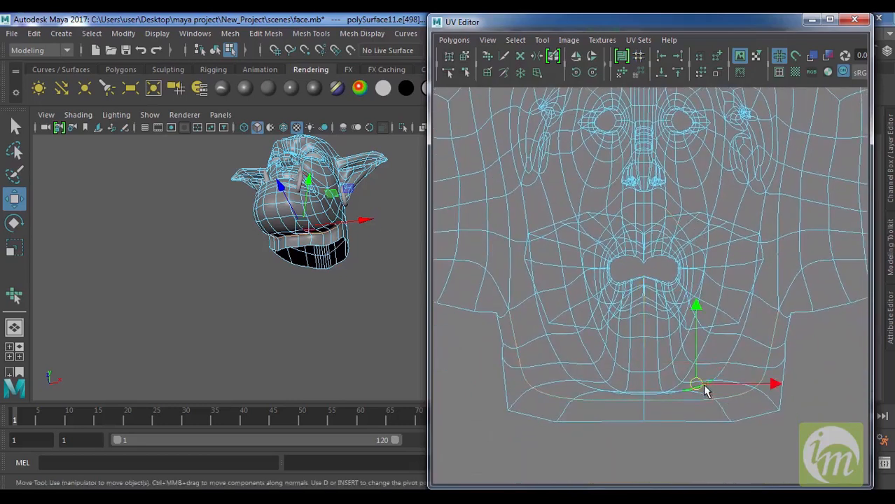
shift+click(669, 394)
shift+click(653, 393)
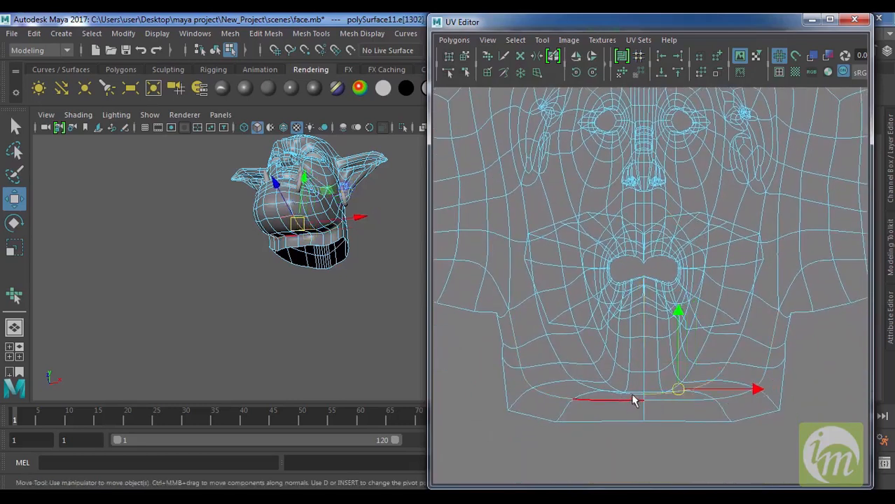
shift+click(633, 392)
drag(669, 313, 669, 321)
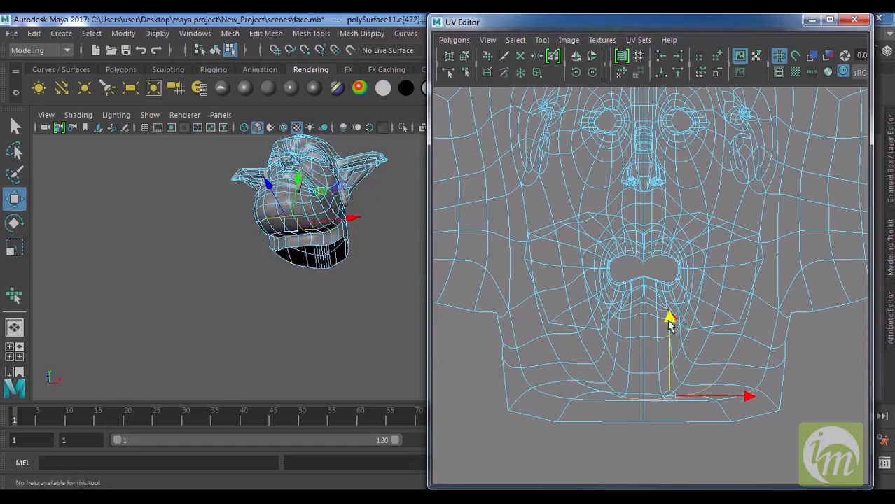
click(612, 397)
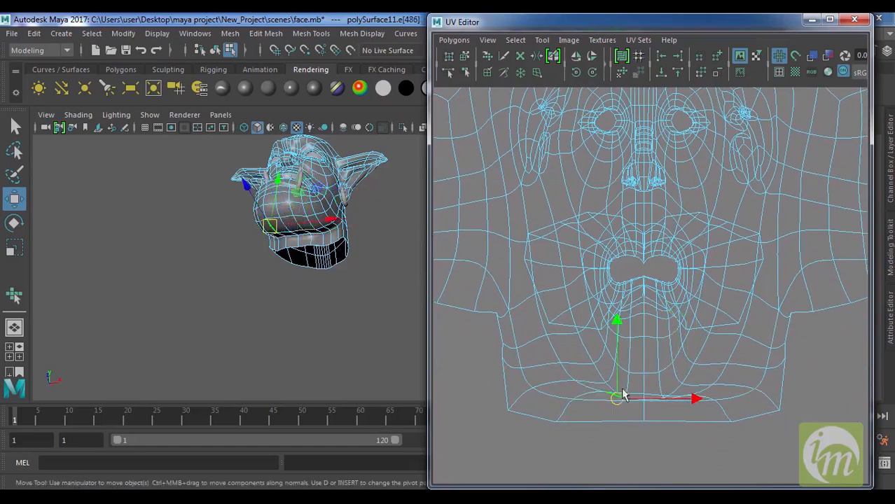
drag(627, 402, 617, 403)
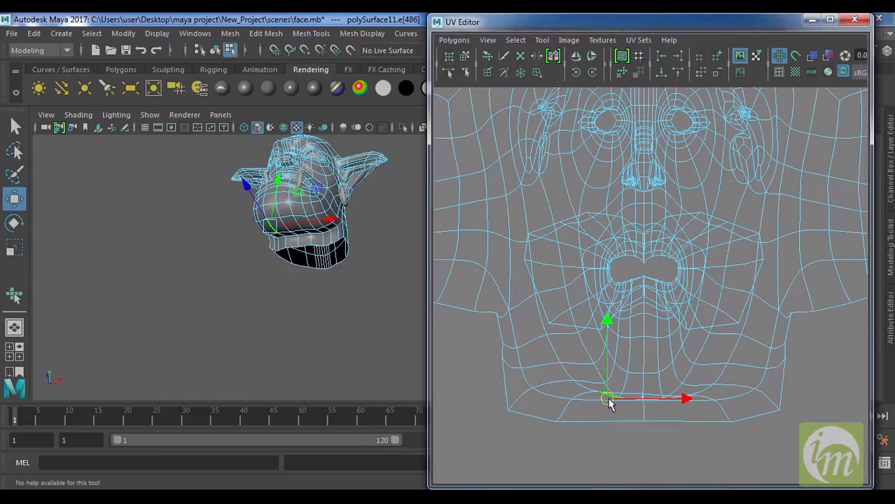
Step: Frame the whole UV layout, return the head to object mode and view its face from the front
key(a)
alt+drag(329, 255, 335, 278)
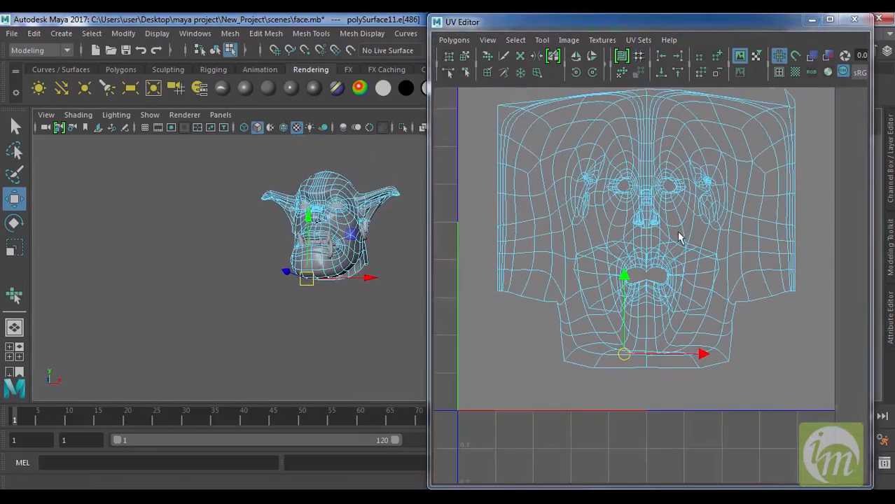
right_drag(350, 147, 443, 110)
right_drag(346, 129, 426, 105)
alt+drag(357, 198, 373, 235)
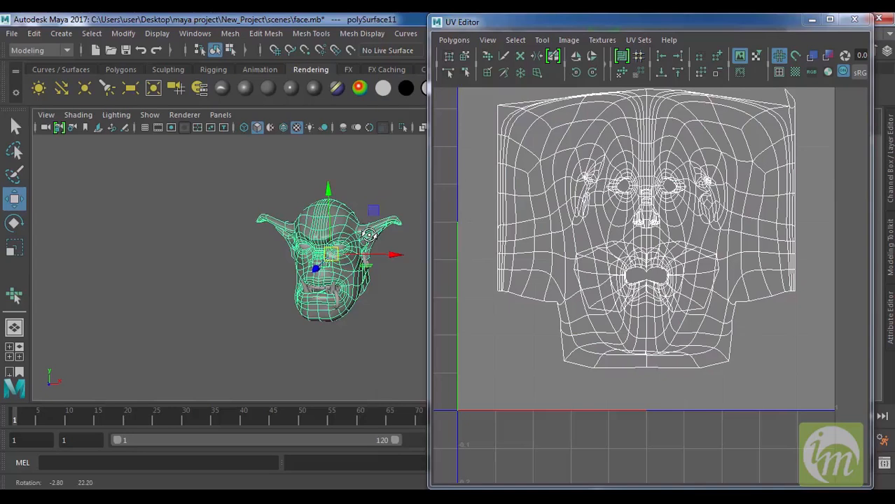
Step: Save a 1024 x 1024 JPEG UV snapshot of the head as outUV in the project's images folder, overwriting the existing file
click(467, 41)
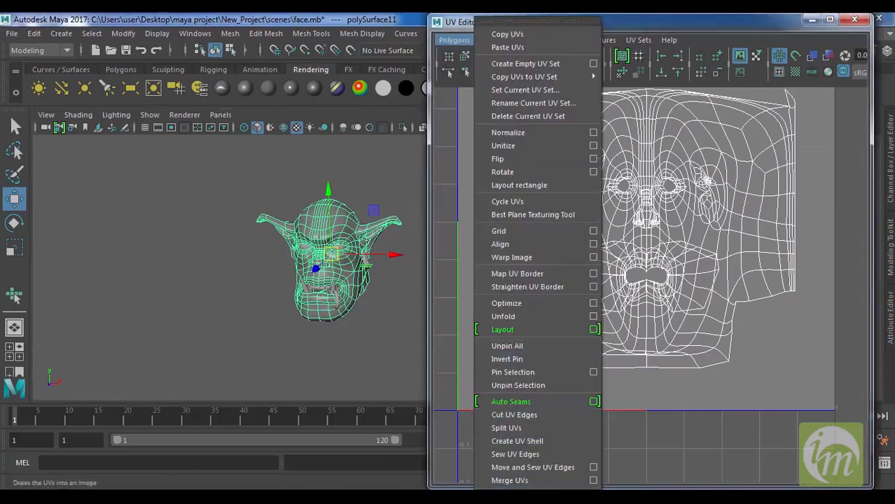
click(560, 493)
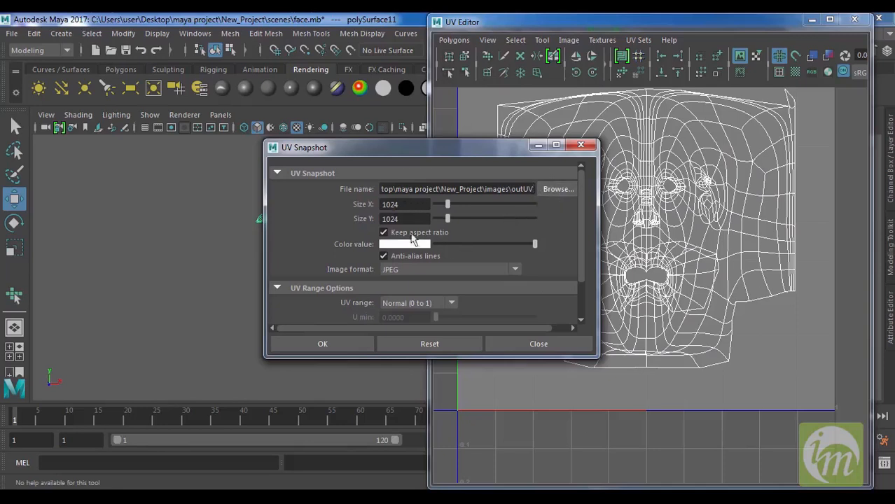
click(429, 270)
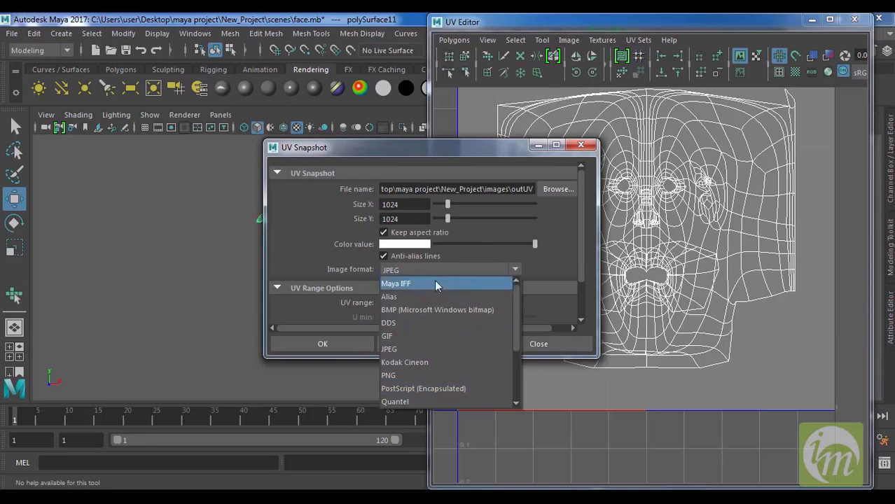
click(565, 257)
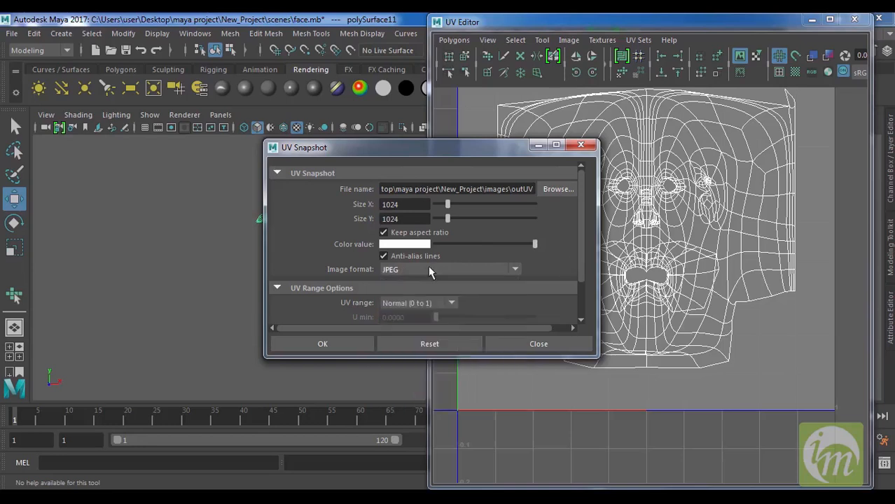
click(358, 350)
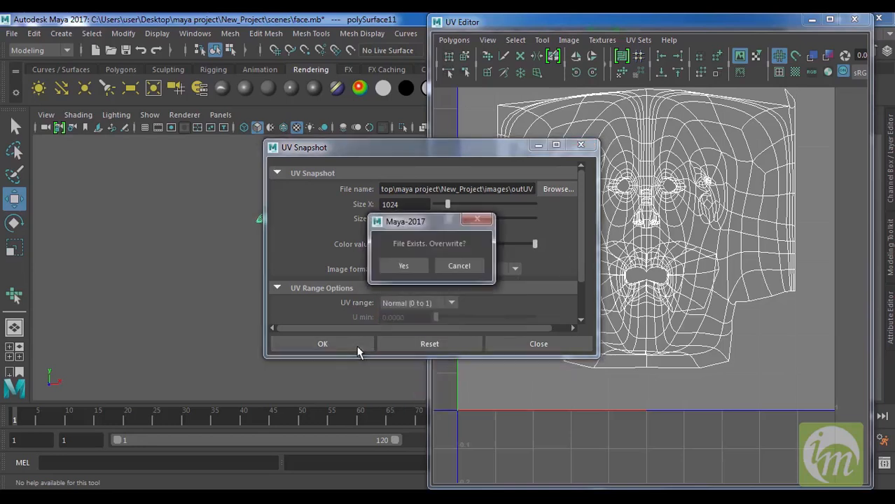
click(411, 267)
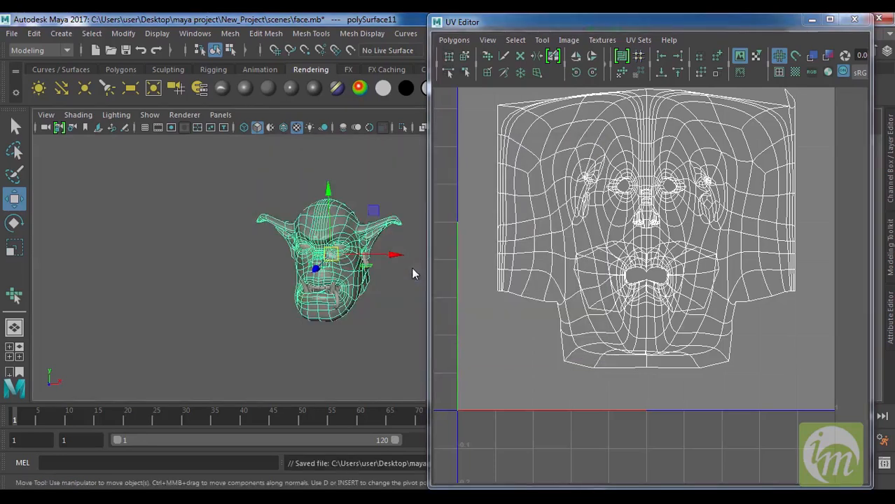
Step: Minimize the UV Editor and assign a new Blinn material to the head
click(813, 20)
alt+drag(487, 259, 403, 254)
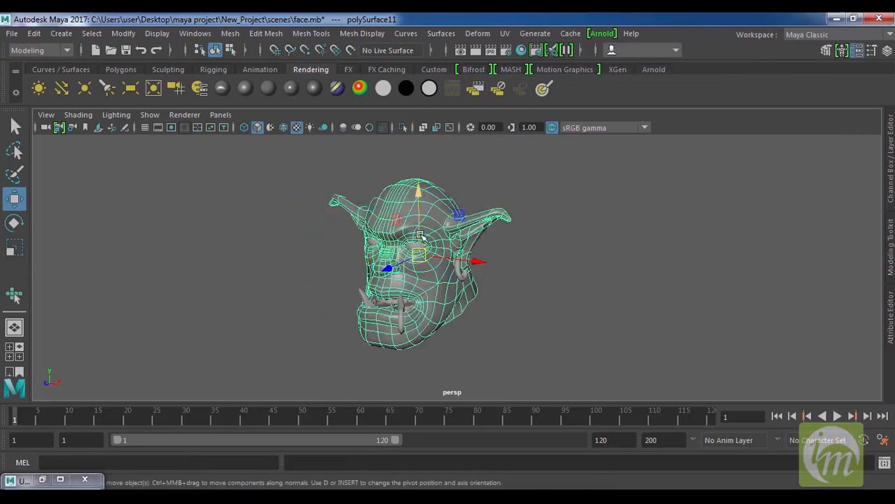
click(246, 91)
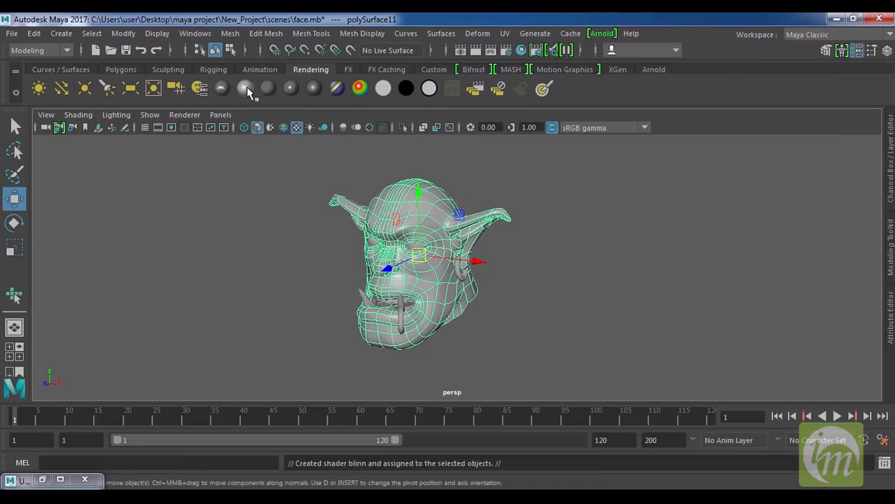
Step: Rename the head's new Blinn material as face_tex
click(890, 314)
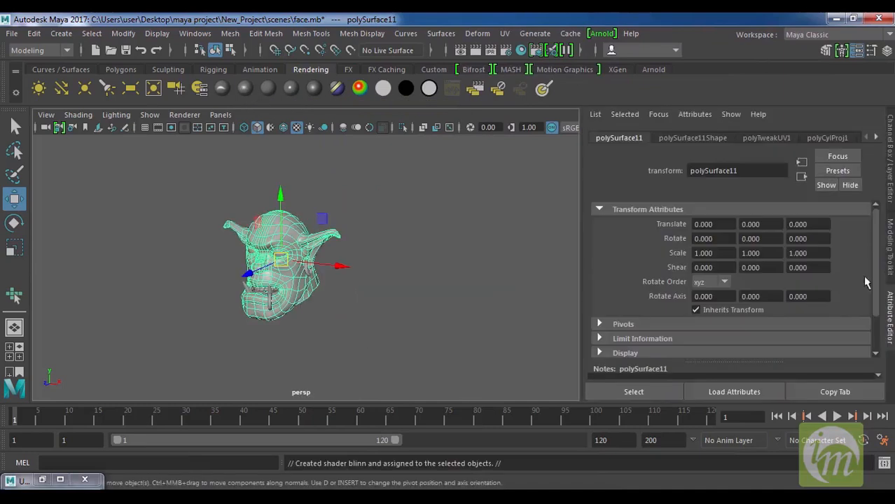
click(876, 138)
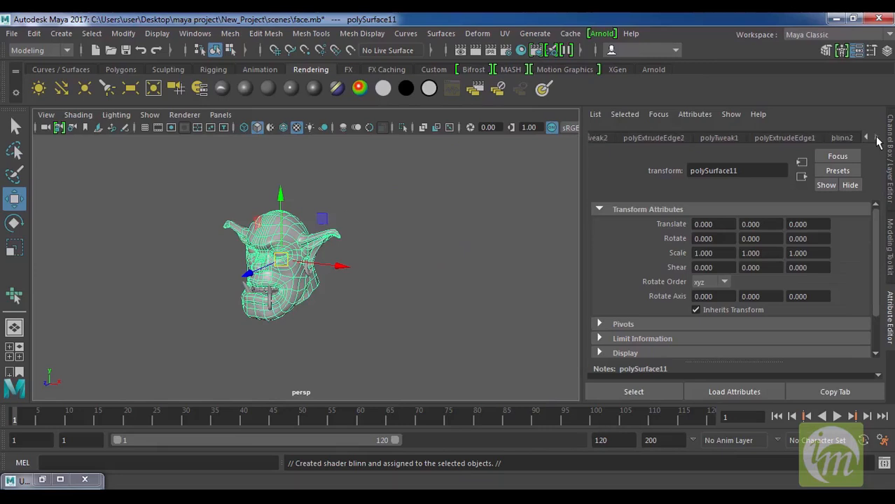
click(842, 139)
drag(721, 170, 607, 164)
text(f)
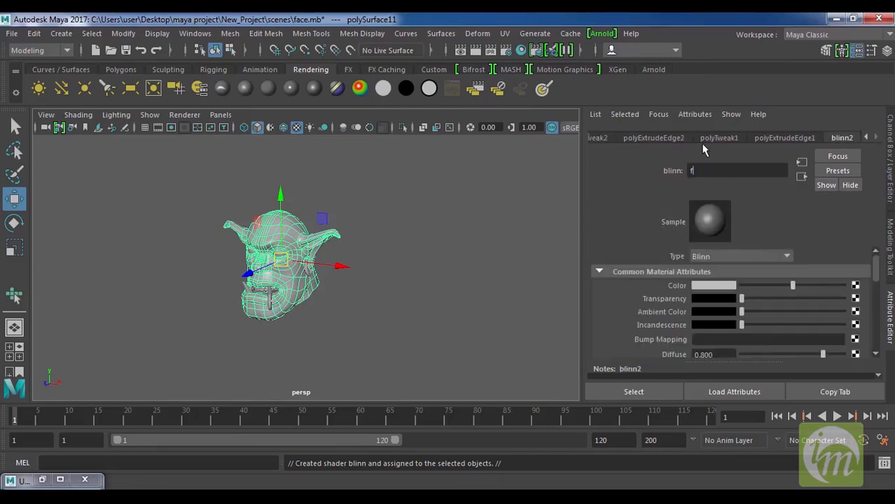
text(ace_tex)
key(Return)
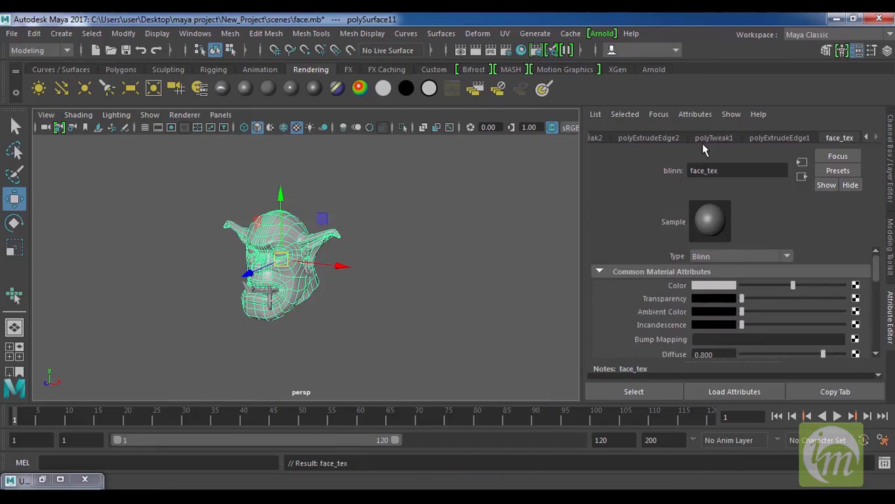
scroll(349, 260, up, 6)
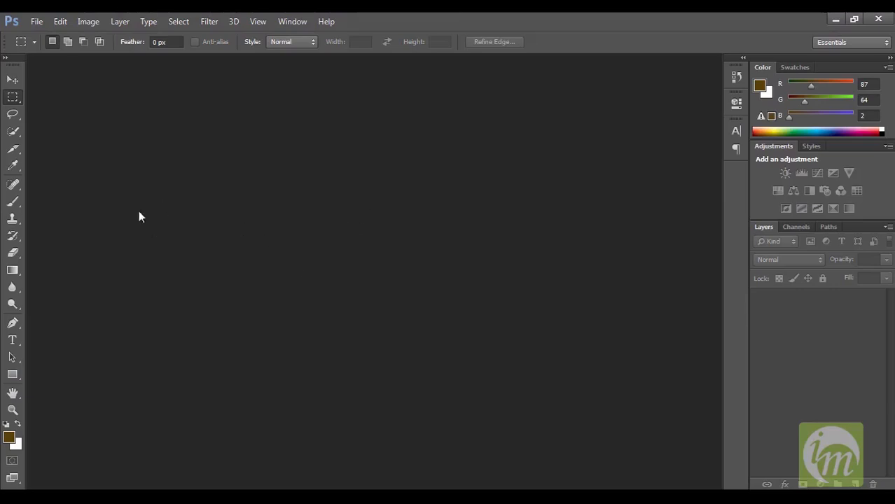
Step: Switch to Photoshop and open the outUV JPEG snapshot from the New_Project images folder
click(35, 22)
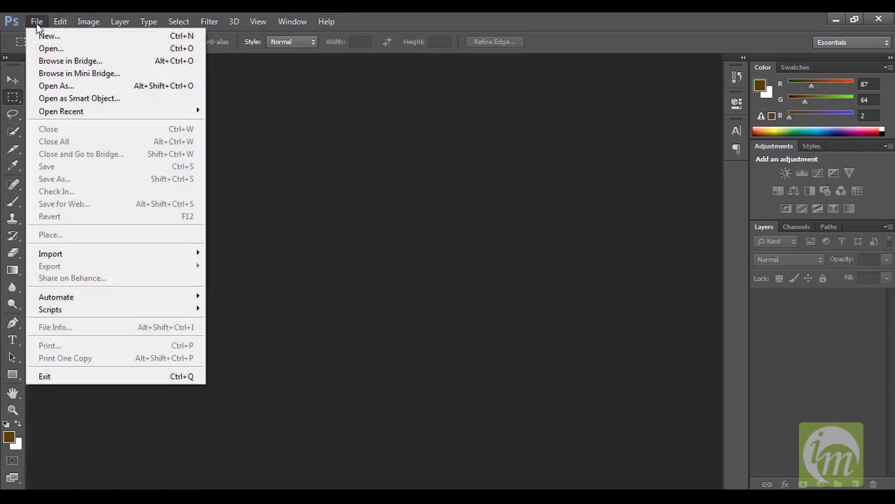
click(51, 48)
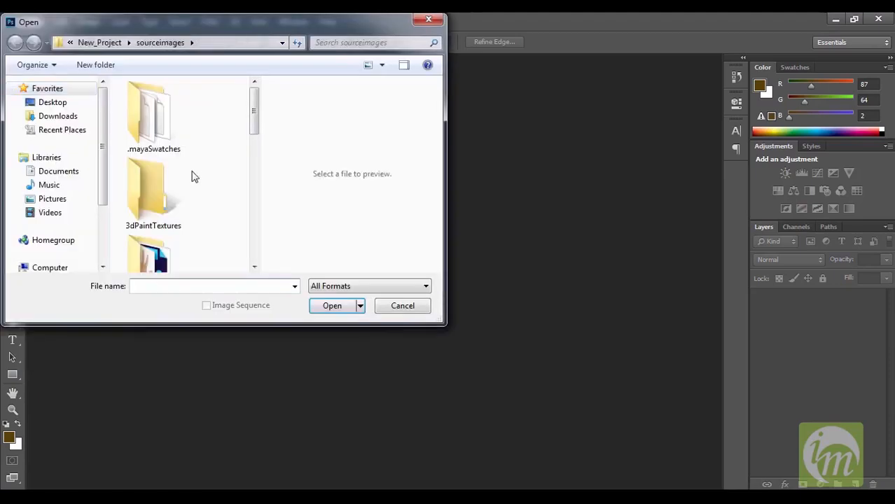
mouse_move(253, 102)
mouse_down()
mouse_move(254, 238)
mouse_move(255, 110)
mouse_up()
click(99, 42)
double_click(148, 175)
click(227, 128)
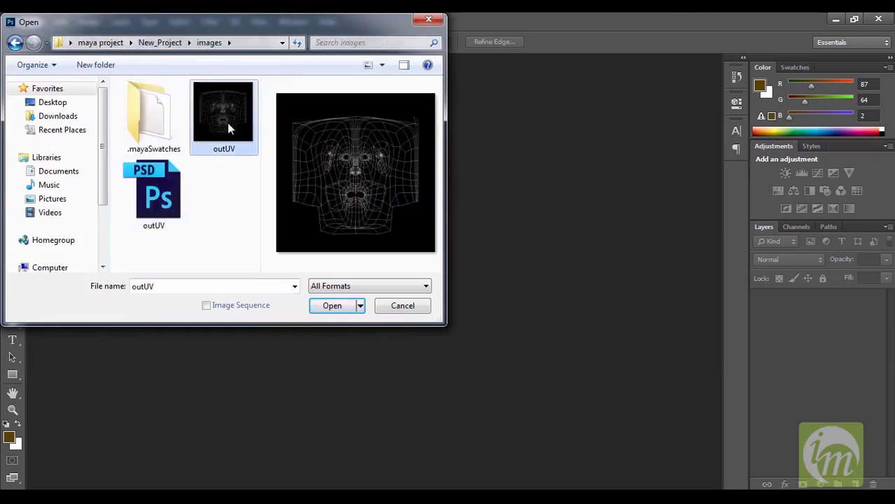
click(336, 307)
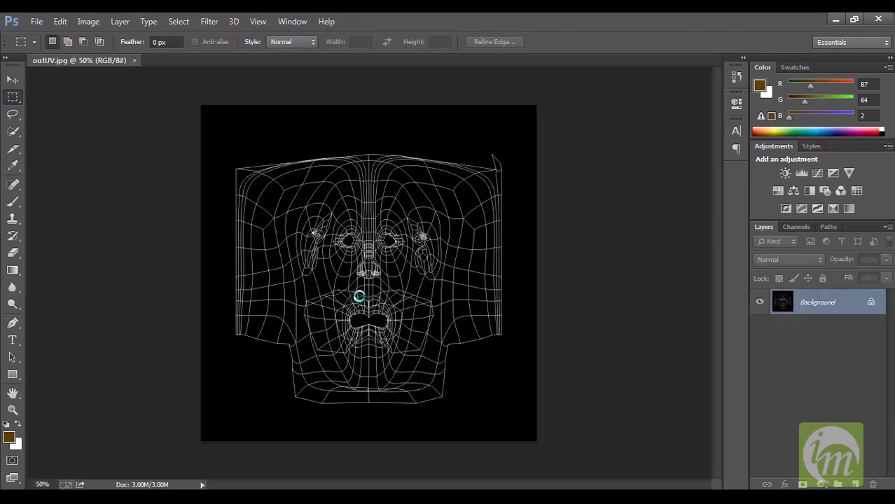
Step: Add a new empty layer above the UV wireframe background
alt+scroll(408, 282, up, 2)
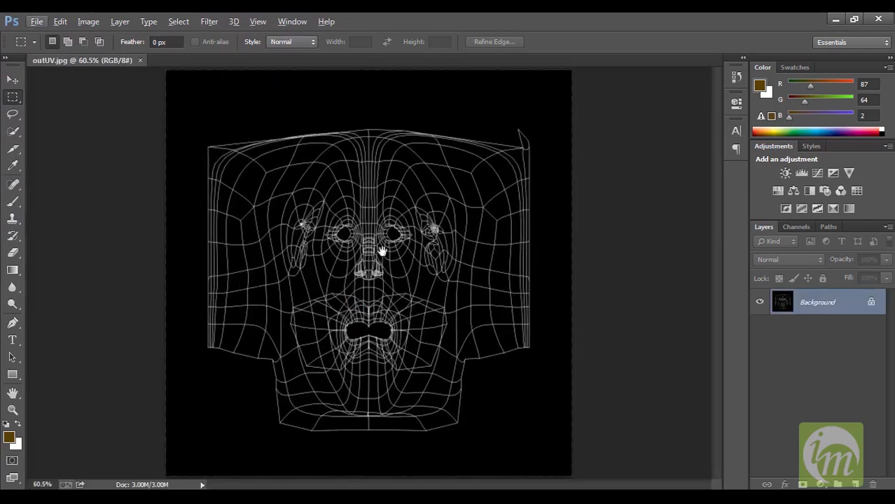
alt+scroll(367, 273, up, 1)
alt+scroll(385, 310, up, 2)
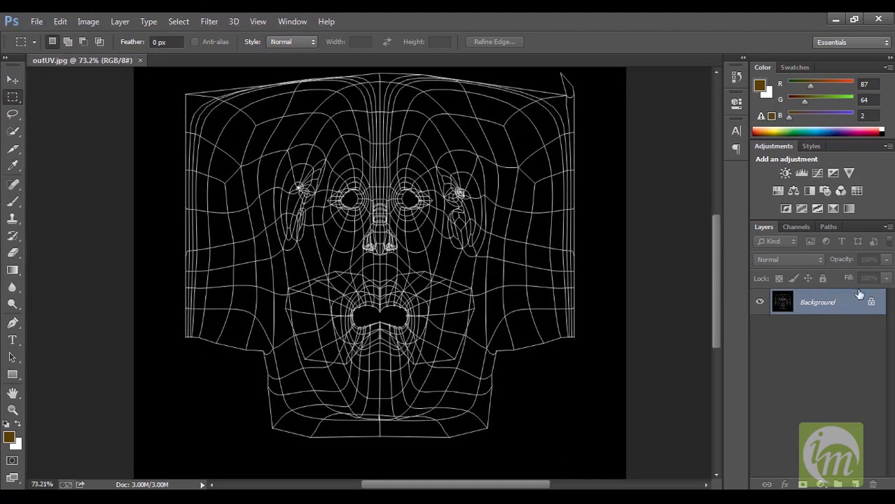
click(856, 485)
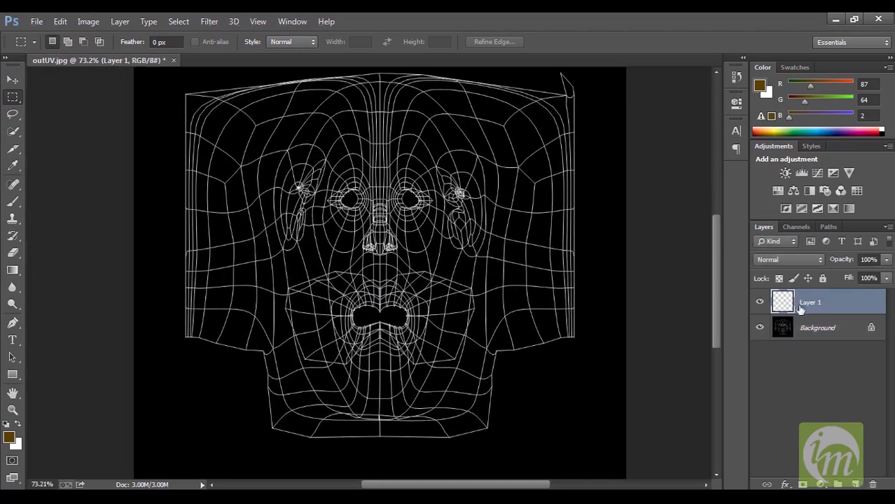
Step: Set the foreground color to tan #ae9b7b and fill Layer 1 with it as the base skin tone
click(9, 437)
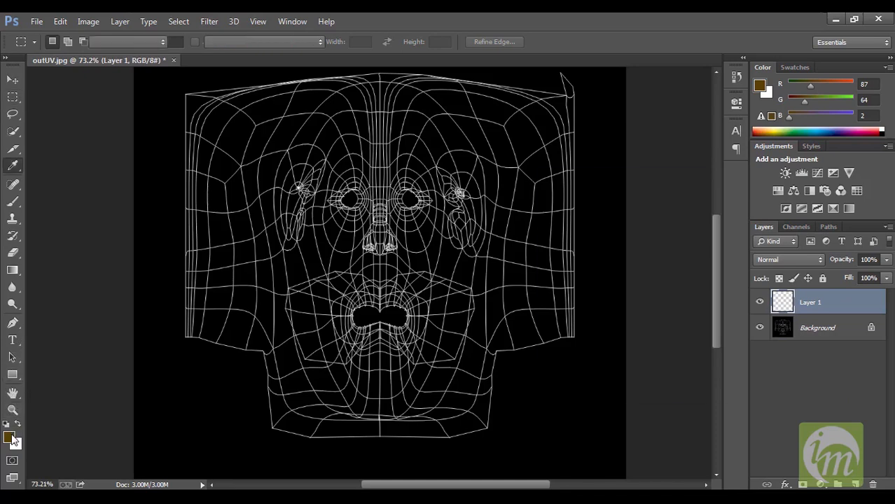
drag(669, 305, 637, 292)
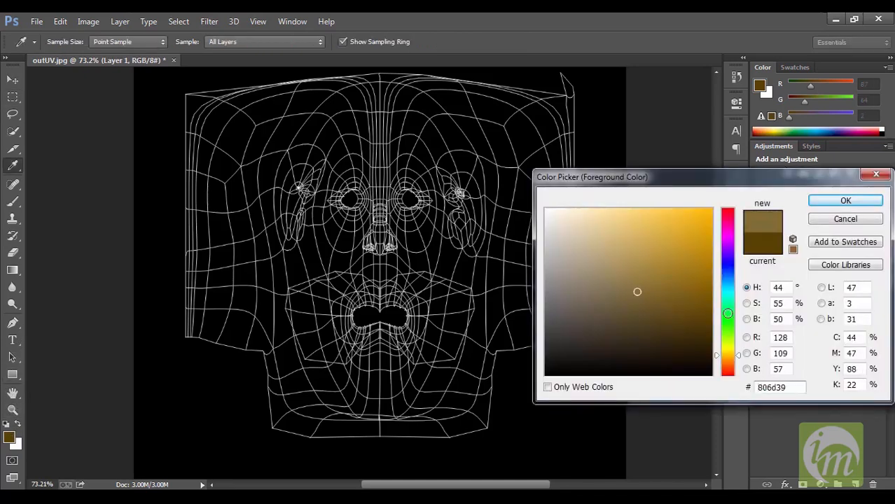
click(728, 348)
click(731, 239)
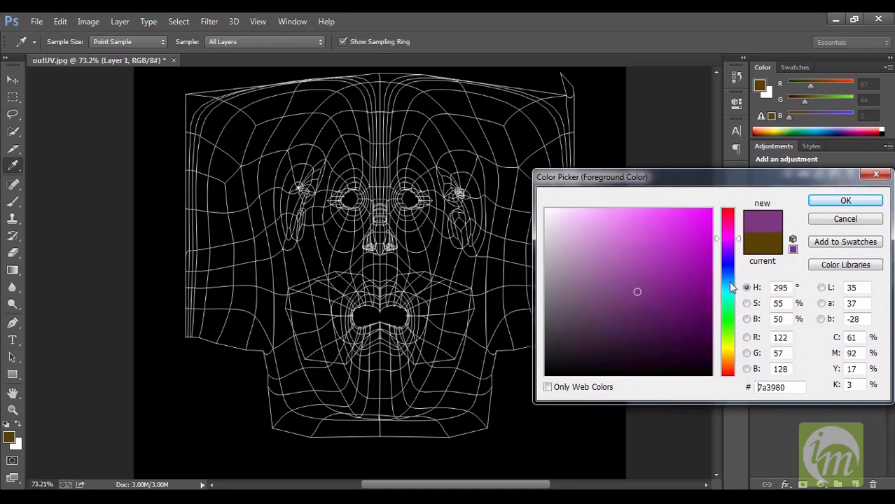
click(726, 358)
drag(639, 293, 593, 261)
click(846, 201)
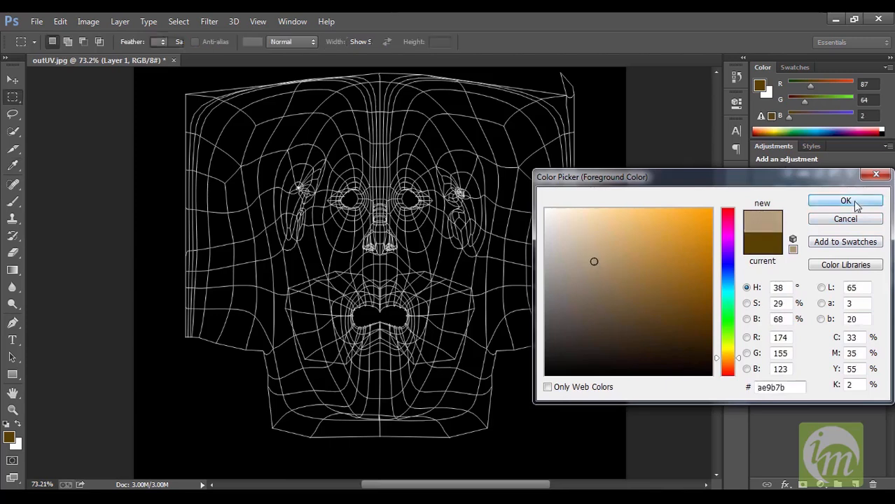
key(alt+BackSpace)
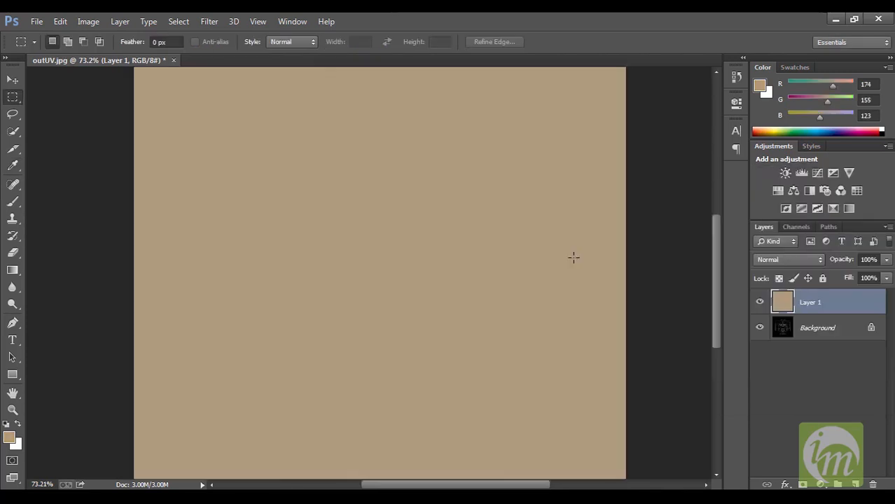
Step: Add a new empty layer above the tan fill and hide the tan layer to expose the UV wireframe
click(857, 483)
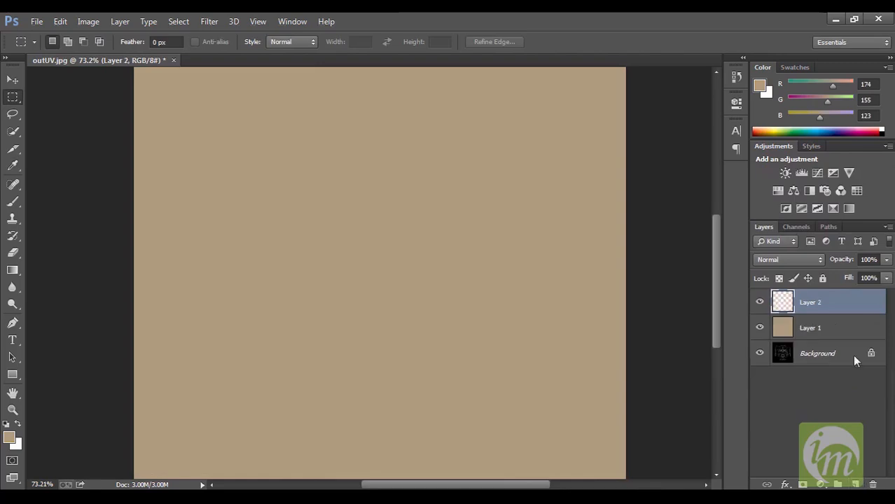
click(760, 328)
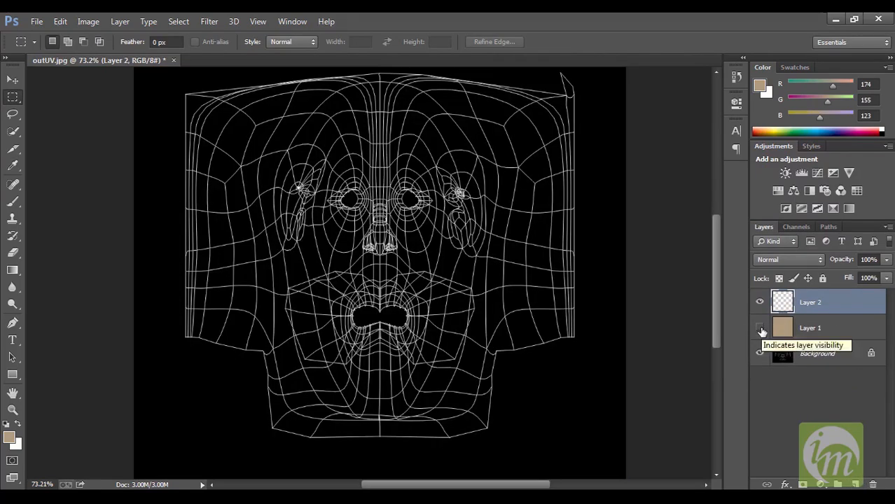
alt+scroll(385, 214, up, 1)
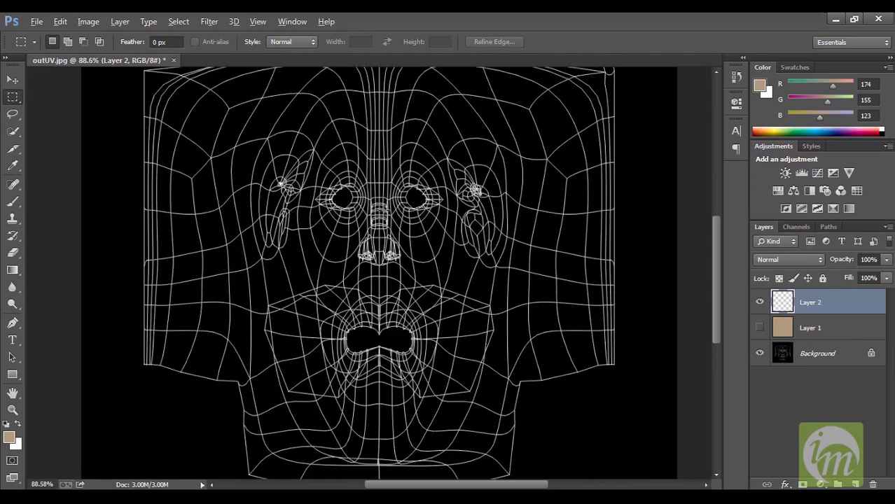
alt+scroll(402, 238, up, 1)
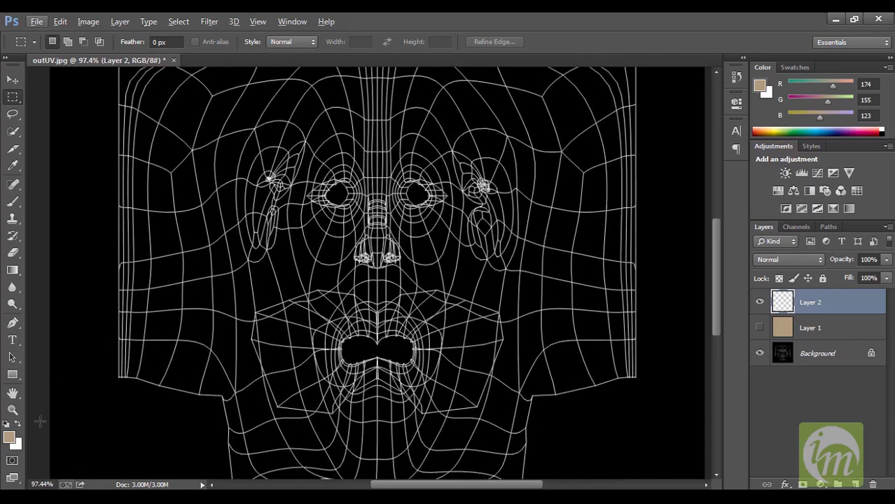
Step: Set the foreground color to near-black #141414 for the eyebrows
click(10, 441)
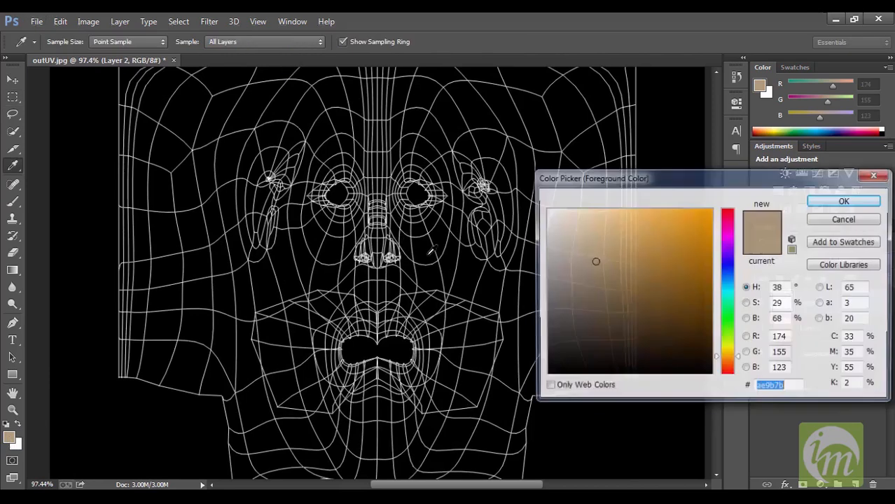
mouse_move(571, 284)
mouse_down()
mouse_move(511, 336)
mouse_move(527, 363)
mouse_up()
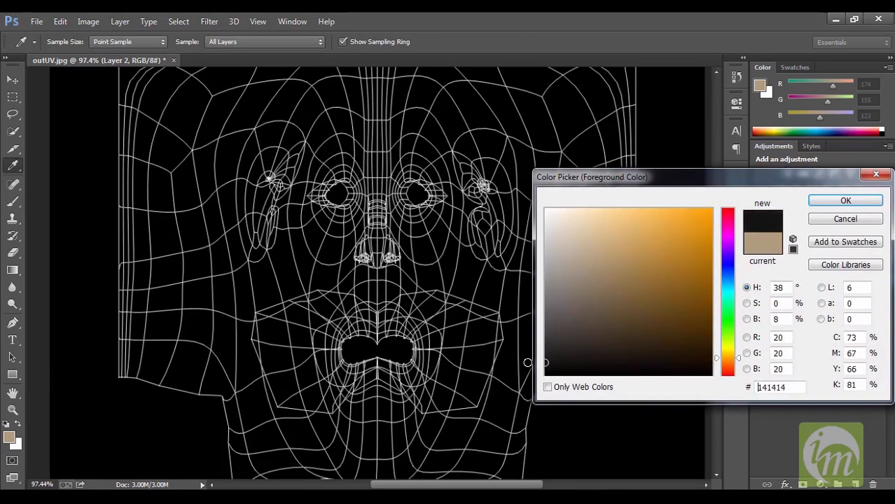
click(845, 201)
key(m)
Step: Choose the Brush tool with a 9 px bristle tip for painting around the eyes
alt+scroll(427, 157, up, 2)
alt+scroll(427, 157, up, 1)
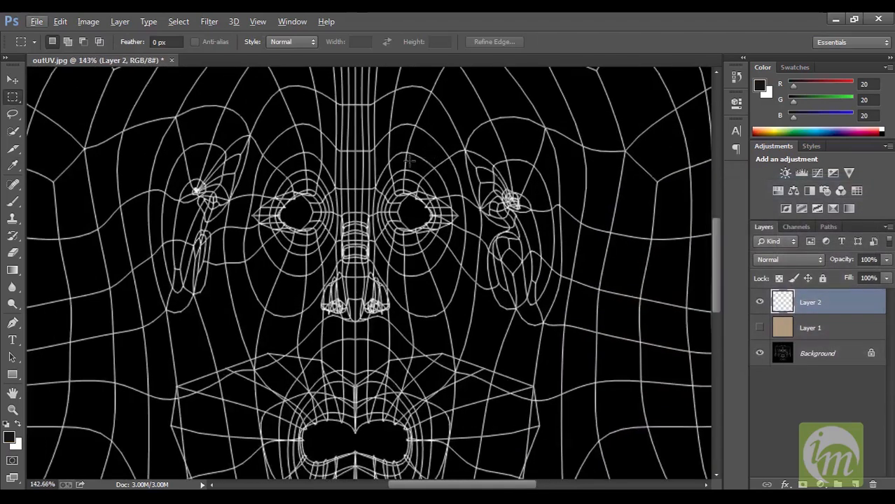
click(13, 203)
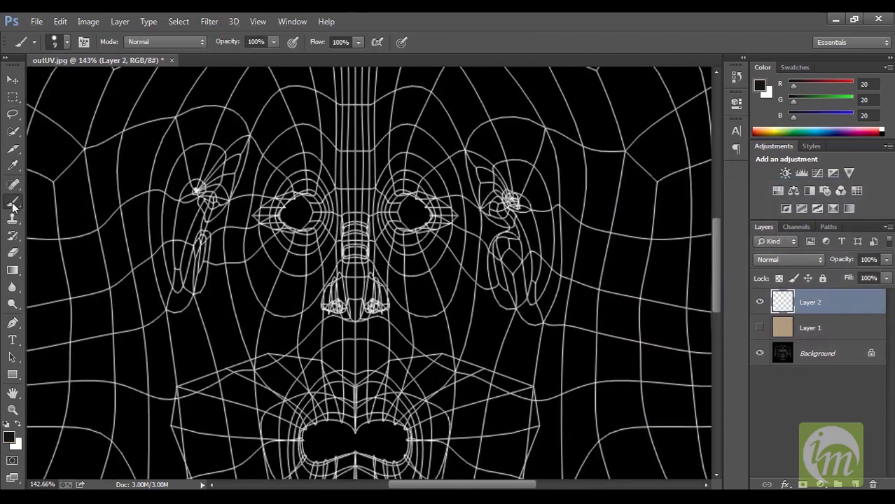
click(62, 43)
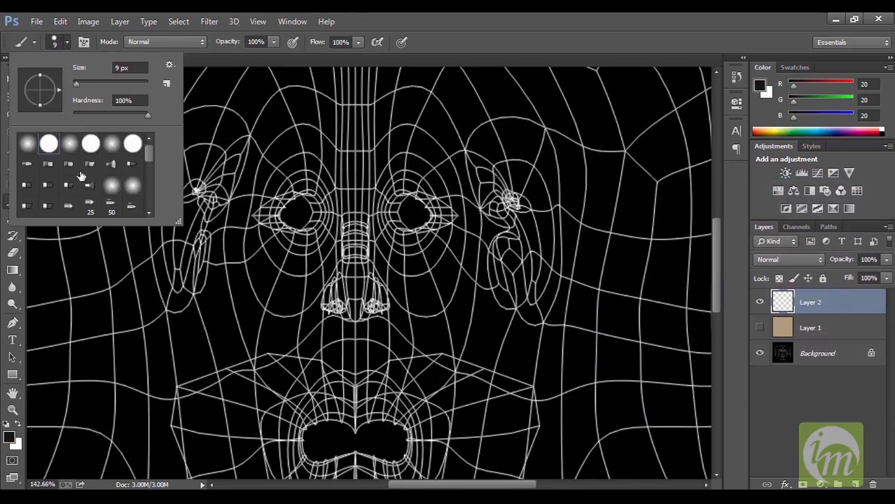
click(91, 166)
click(133, 166)
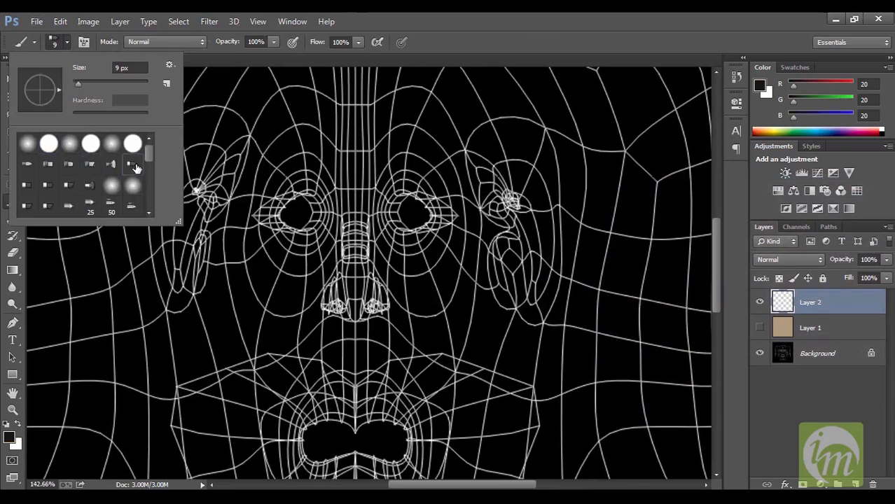
Step: Test the brush with a dab near the eye on the right, hiding and reshowing the wireframe background to check it
click(380, 172)
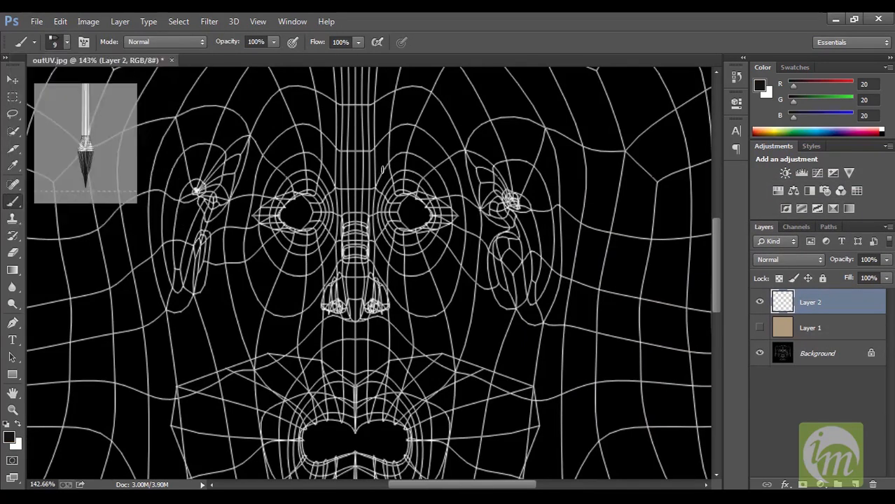
alt+scroll(382, 169, up, 2)
click(760, 353)
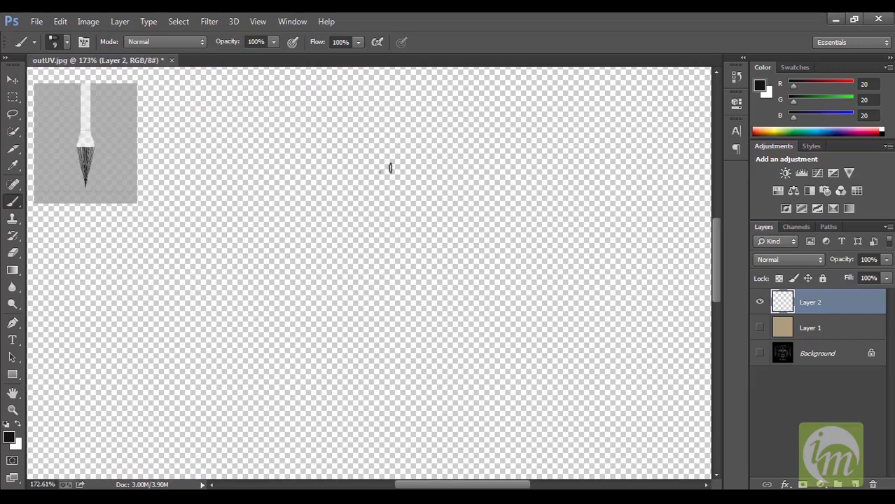
click(760, 353)
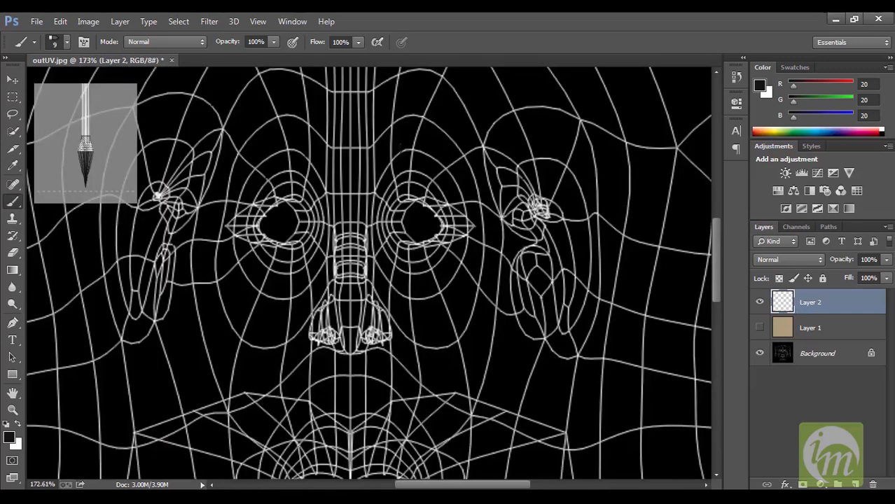
Step: Enlarge the brush to 25 px and paint an arched eyebrow above the eye on the right of the wireframe
key(bracketright)
key(bracketright)
key(bracketright)
key(bracketright)
mouse_move(378, 175)
mouse_down()
mouse_move(412, 155)
mouse_move(448, 160)
mouse_up()
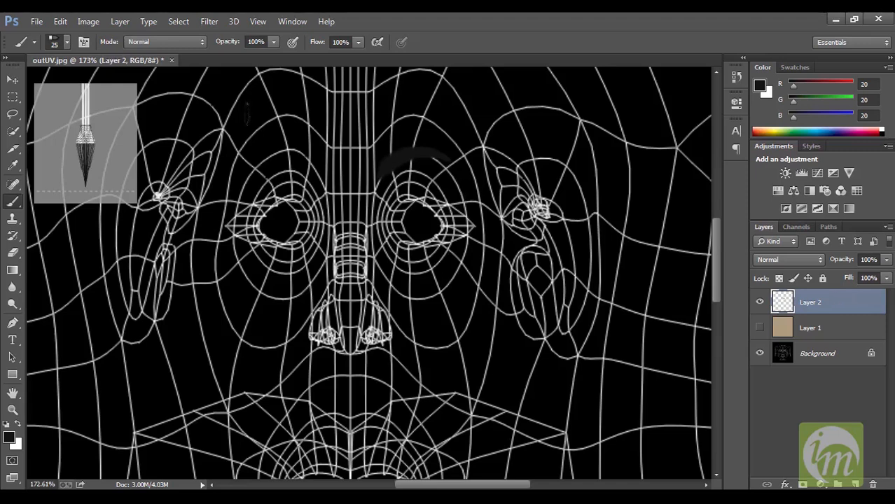
Step: Duplicate the eyebrow above the other eye, flip the copy horizontally and align it, then preview both against the tan layer
click(12, 80)
mouse_move(394, 175)
alt+mouse_down()
mouse_move(307, 152)
mouse_move(275, 170)
alt+mouse_up()
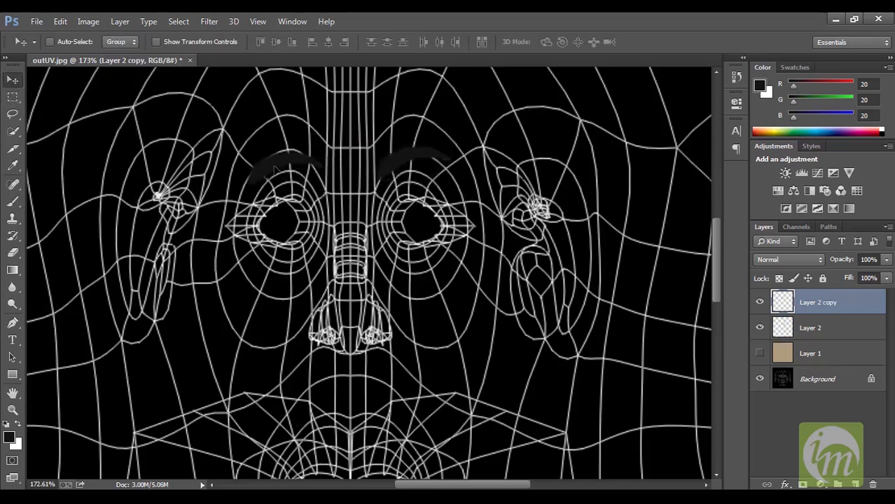
key(ctrl+t)
right_click(275, 169)
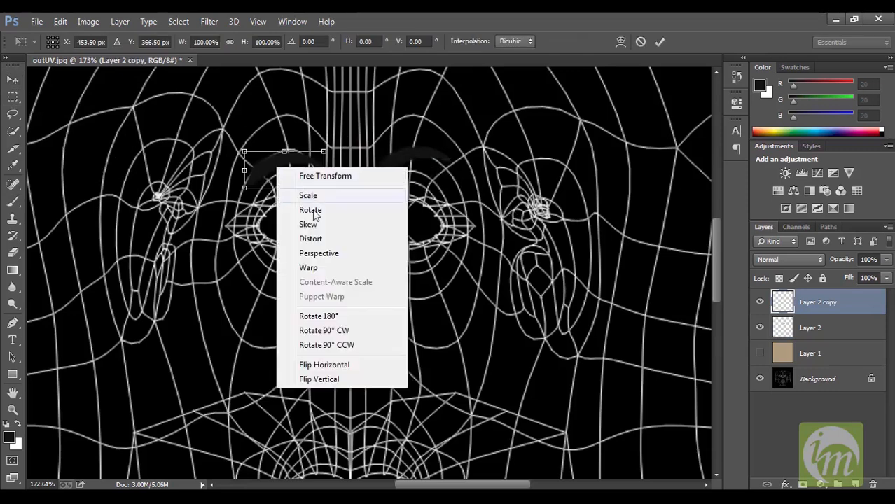
click(353, 367)
key(Return)
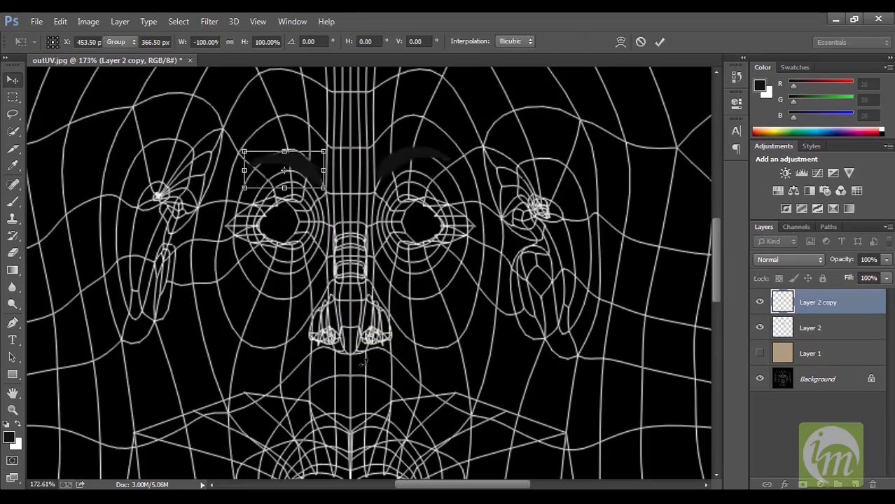
drag(304, 162, 304, 166)
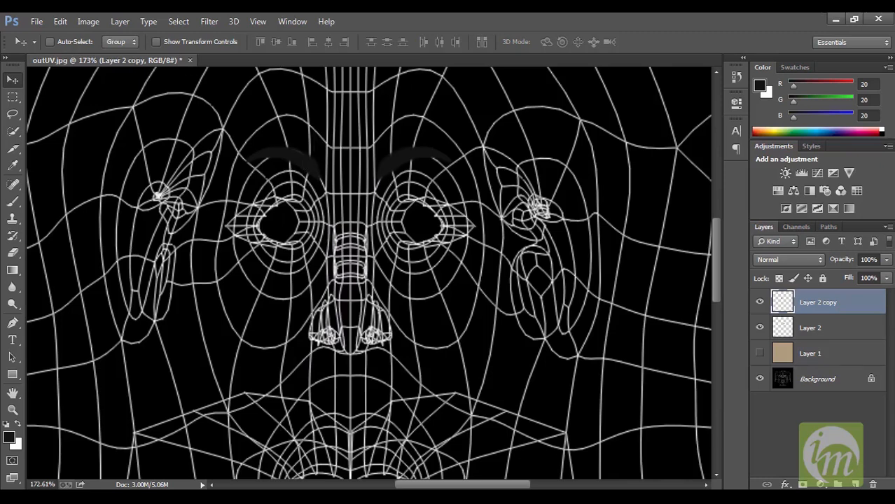
click(760, 353)
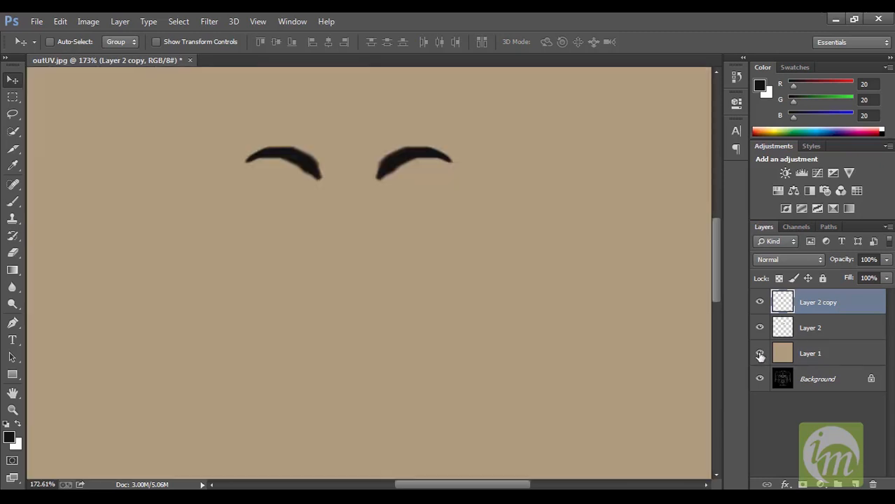
click(759, 354)
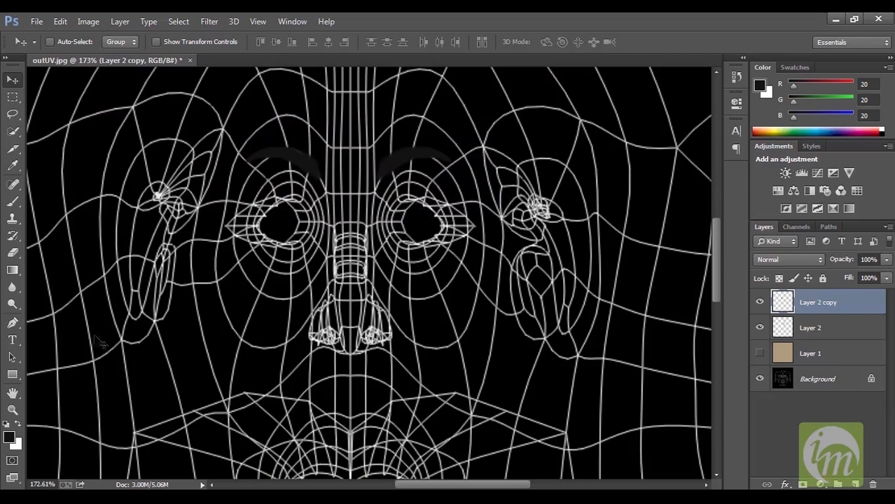
Step: Set the foreground color to a darker tan, RGB 142, 120, 83, for the eye shading
click(10, 437)
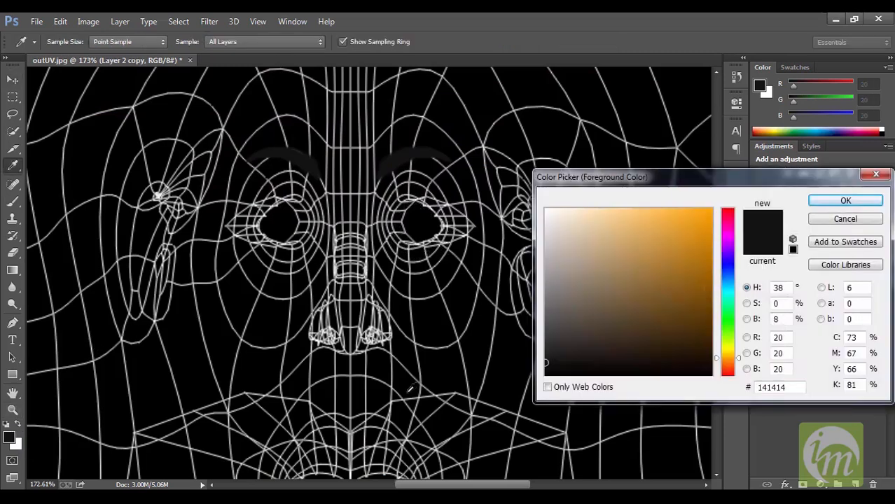
drag(697, 176, 513, 140)
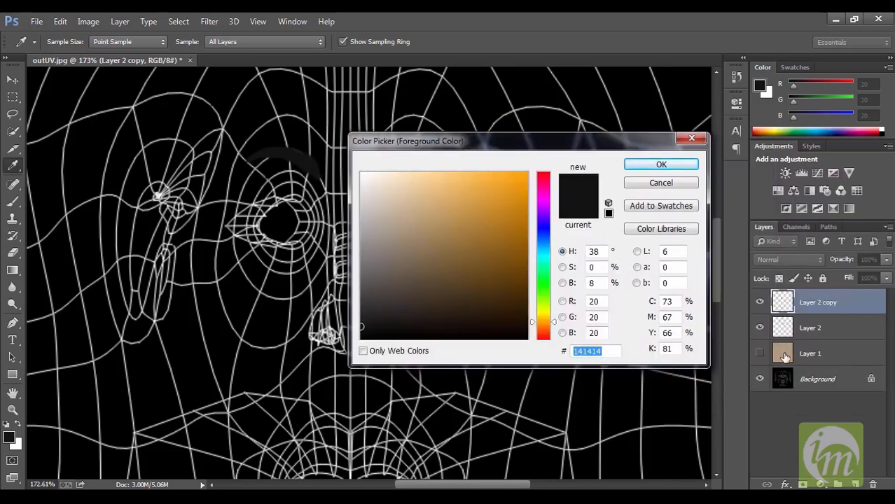
drag(422, 277, 430, 247)
click(686, 166)
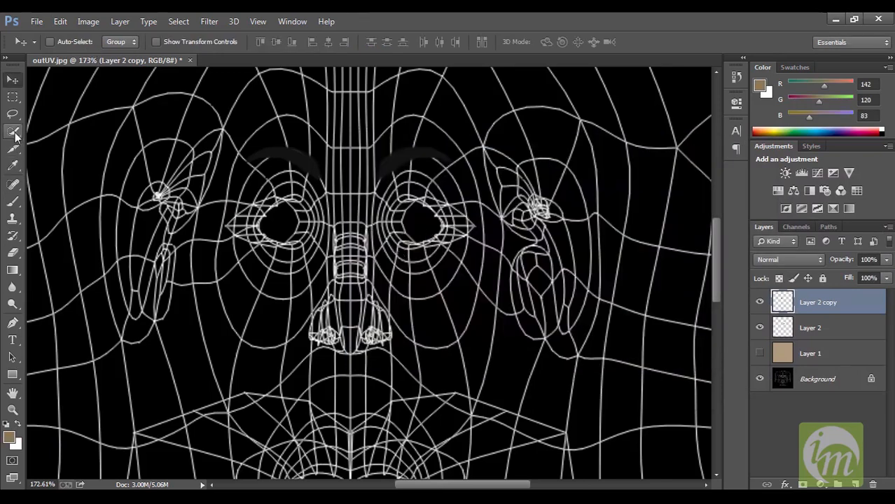
Step: Switch to the Brush tool with a soft round 25 px tip at 0% hardness
click(13, 202)
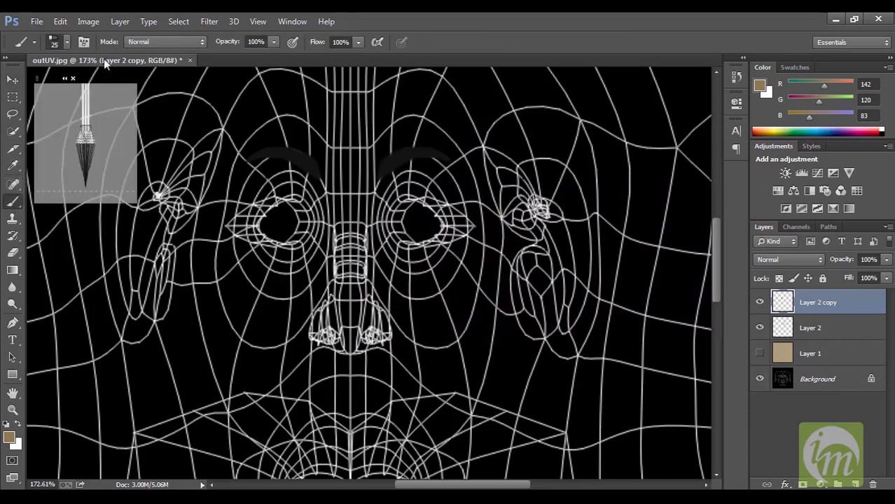
click(67, 42)
click(28, 144)
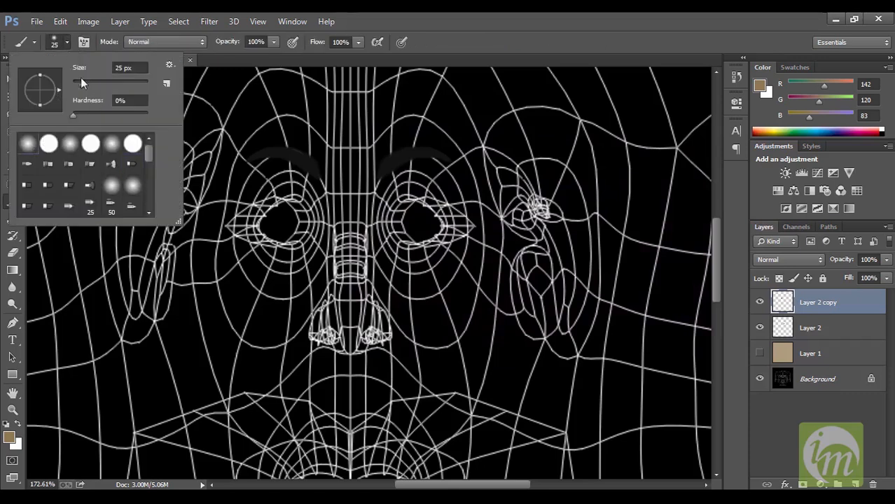
click(512, 31)
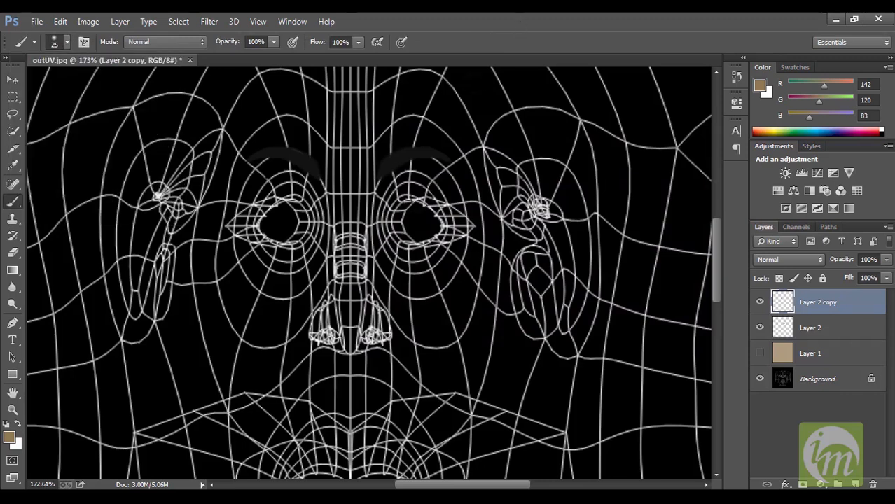
Step: Add a new layer and paint soft dark-tan rings around both eye openings with a 20 px brush
mouse_move(418, 194)
mouse_down()
mouse_move(391, 216)
mouse_move(394, 234)
mouse_move(408, 247)
mouse_move(437, 228)
mouse_move(432, 210)
mouse_up()
key(ctrl+z)
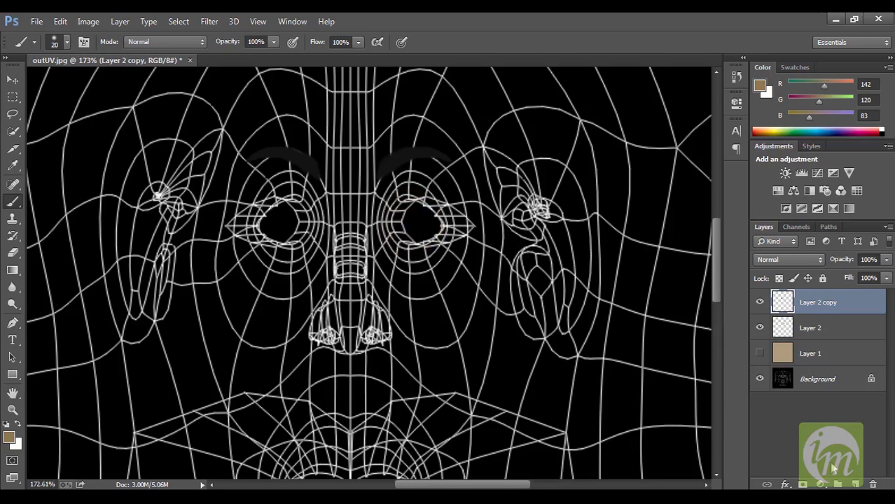
click(856, 484)
mouse_move(434, 209)
mouse_down()
mouse_move(421, 195)
mouse_move(393, 197)
mouse_move(397, 239)
mouse_move(420, 248)
mouse_move(443, 224)
mouse_move(424, 205)
mouse_up()
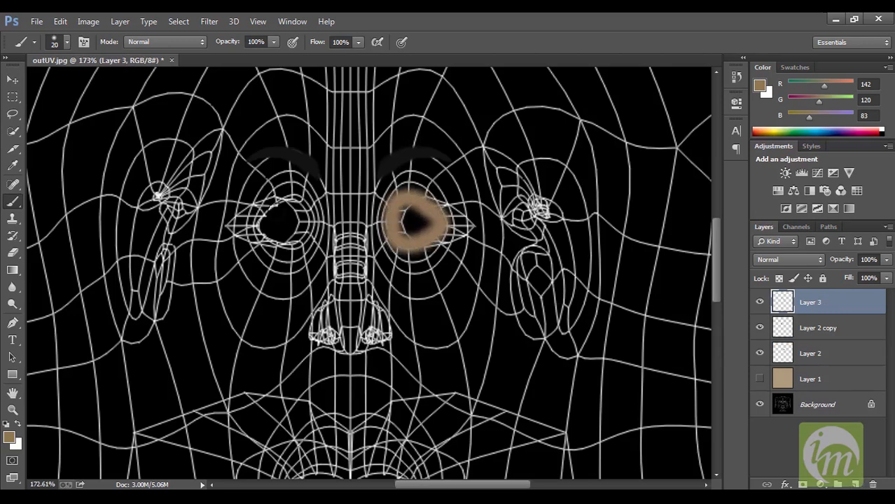
mouse_move(316, 221)
mouse_down()
mouse_move(286, 198)
mouse_move(261, 236)
mouse_move(284, 252)
mouse_move(312, 235)
mouse_move(301, 203)
mouse_up()
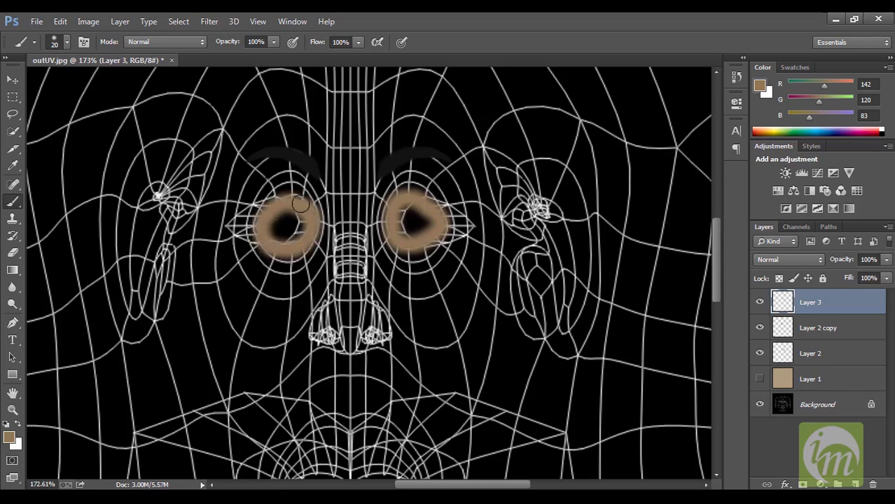
Step: Toggle the eye-ring layer off and on to compare, and show the tan base layer beneath the painted details
click(760, 301)
click(760, 302)
click(760, 379)
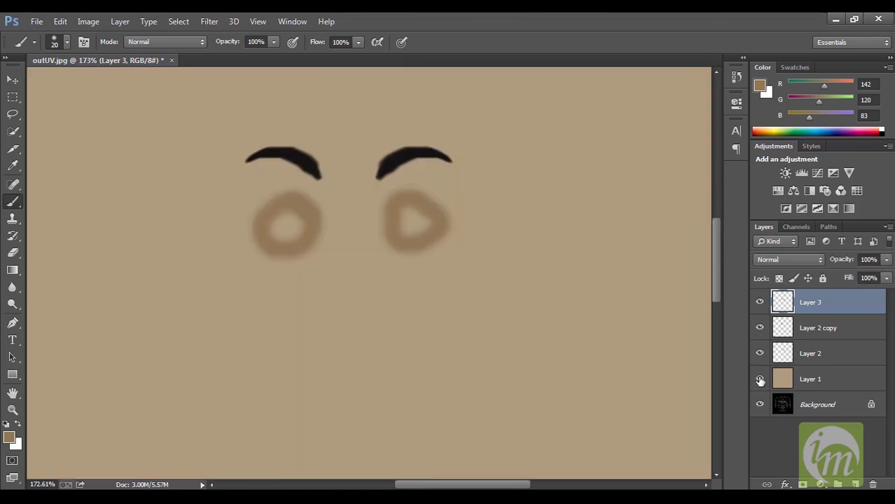
Step: Hide the tan base layer and paint soft dark-tan shading inside both ears, following the UV wireframe
click(760, 378)
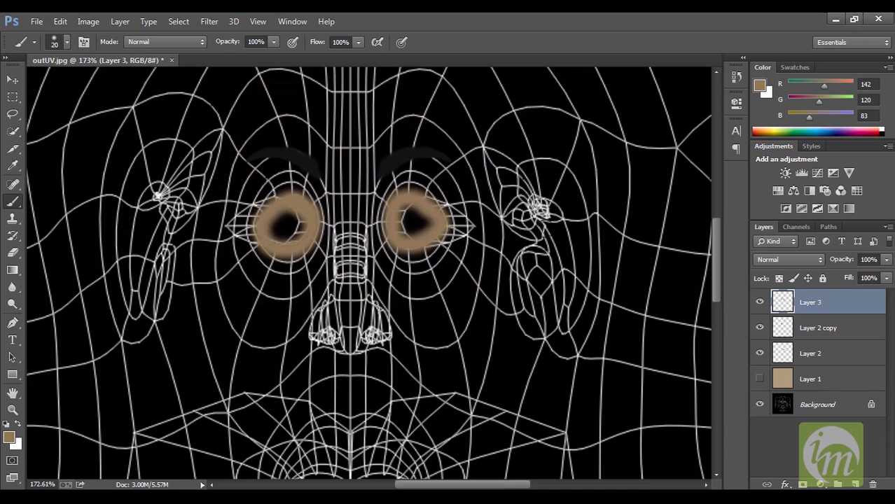
drag(537, 209, 594, 182)
key(ctrl+z)
drag(531, 212, 552, 215)
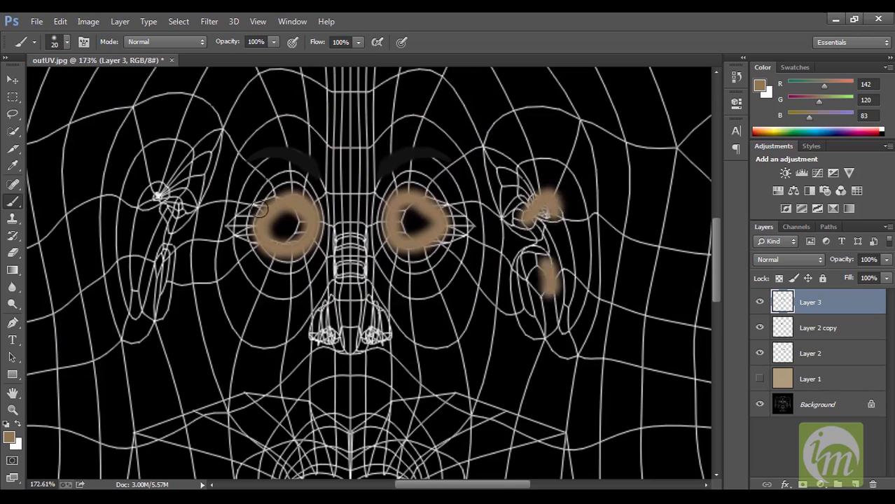
mouse_move(163, 198)
mouse_down()
mouse_move(175, 189)
mouse_move(150, 207)
mouse_move(174, 189)
mouse_move(162, 231)
mouse_move(165, 278)
mouse_up()
Step: Switch to Maya and open the head's UV Editor, placing it beside the perspective view so both show the mouth
alt+scroll(314, 238, down, 2)
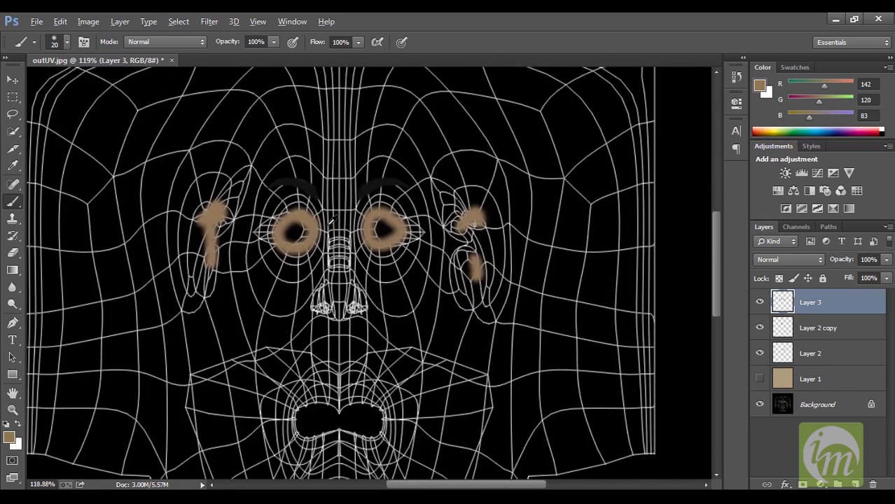
scroll(391, 306, down, 2)
alt+scroll(392, 305, up, 3)
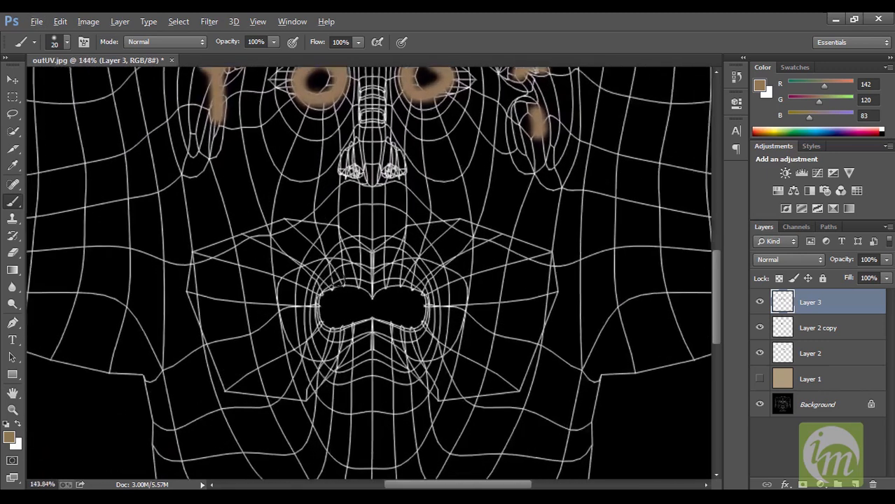
alt+scroll(341, 274, up, 1)
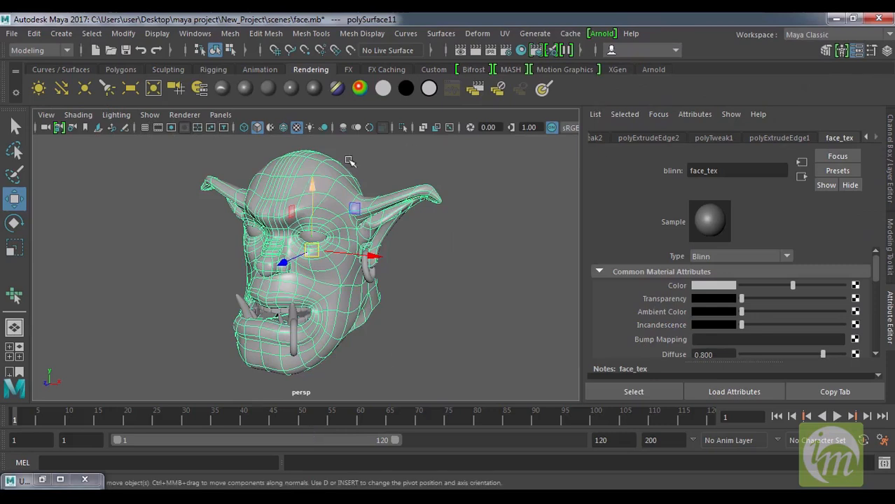
click(507, 34)
click(535, 47)
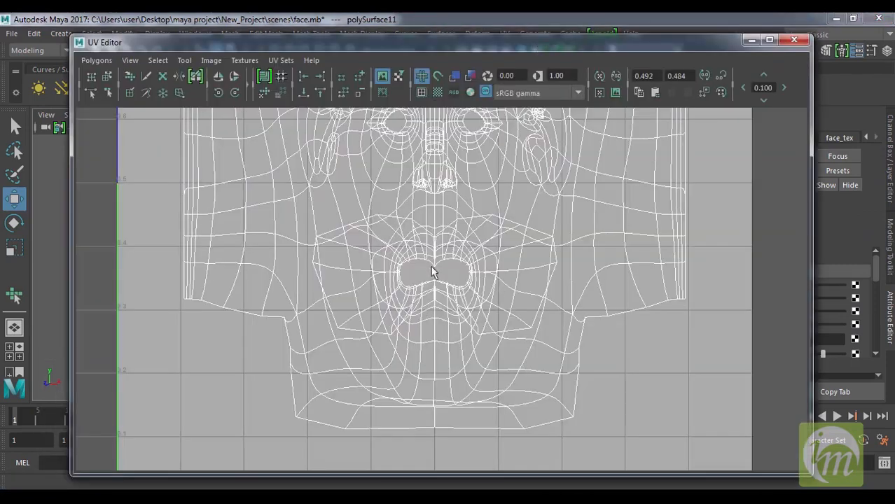
drag(490, 43, 752, 41)
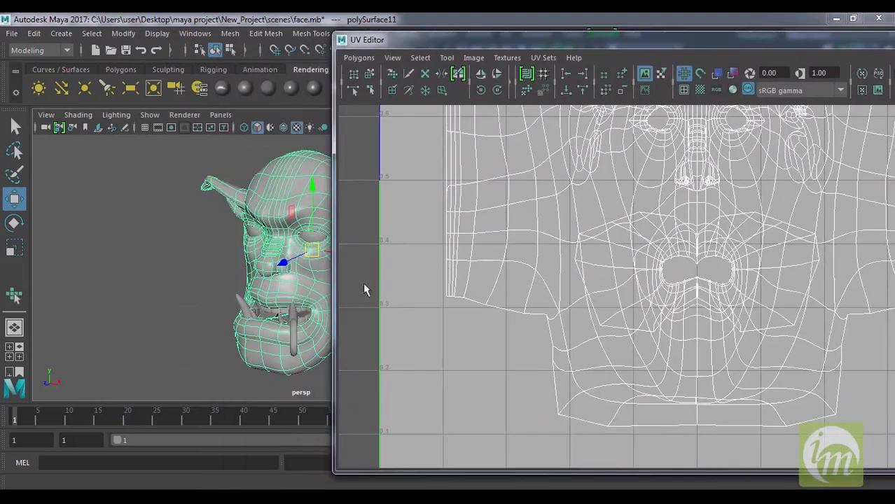
Step: Select UVs above and below the mouth opening to match the lip area on the orc model
mouse_move(695, 233)
right_down()
mouse_move(661, 224)
mouse_move(707, 230)
mouse_move(686, 230)
right_up()
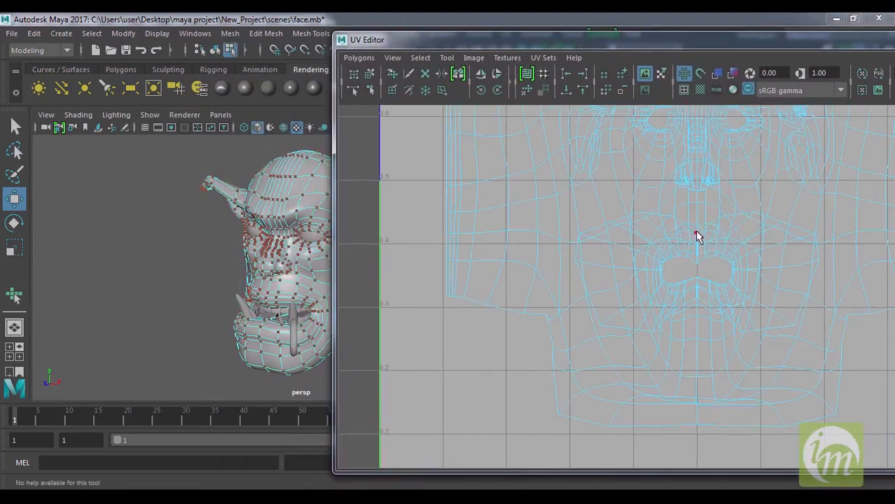
click(696, 232)
alt+right_drag(254, 295, 284, 381)
alt+middle_drag(286, 380, 279, 275)
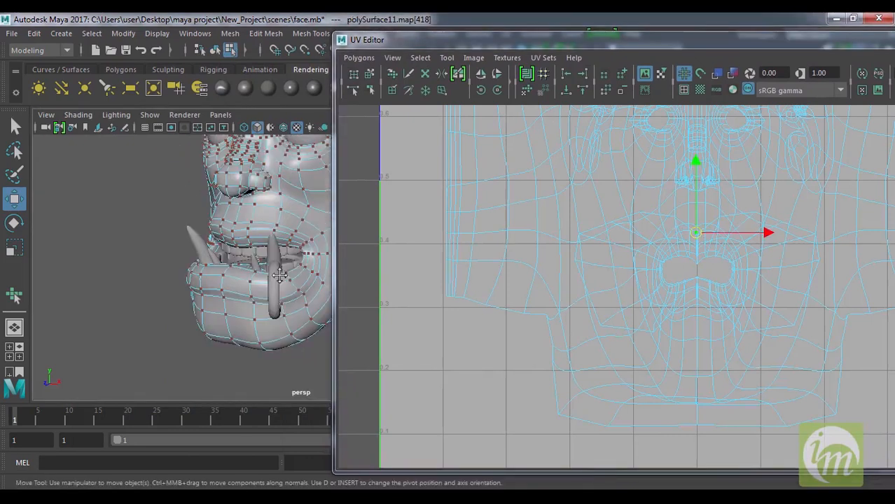
drag(697, 232, 698, 229)
key(ctrl+z)
drag(657, 206, 724, 241)
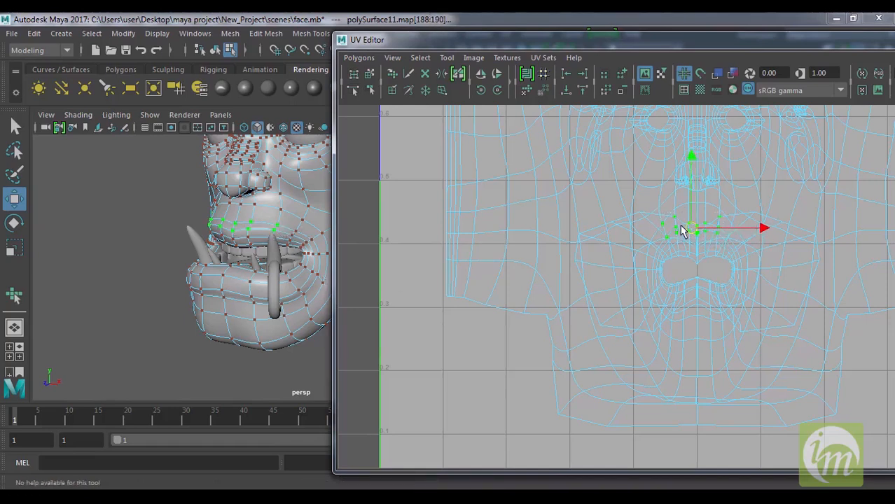
drag(722, 322, 693, 307)
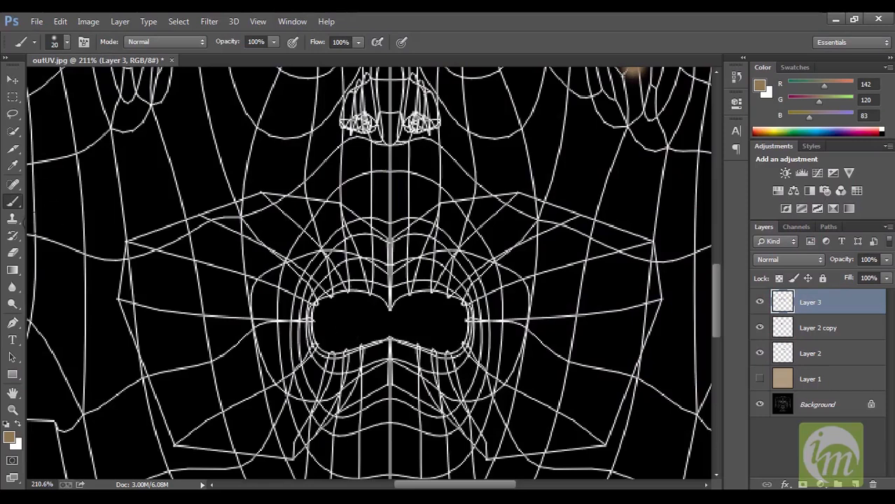
Step: Switch back to Photoshop, set the Pen tool to Shape mode and choose dark brown, RGB 71, 49, 11, as the foreground color
click(13, 323)
click(81, 43)
click(59, 53)
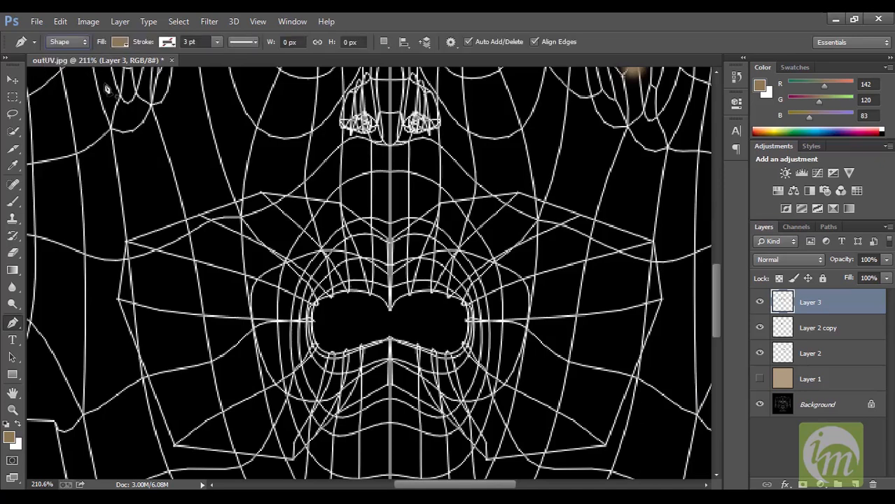
click(12, 437)
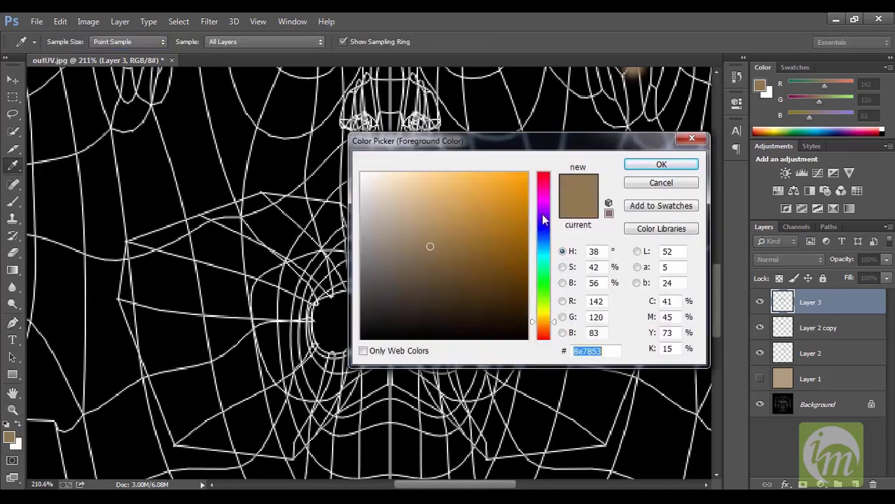
drag(479, 269, 502, 293)
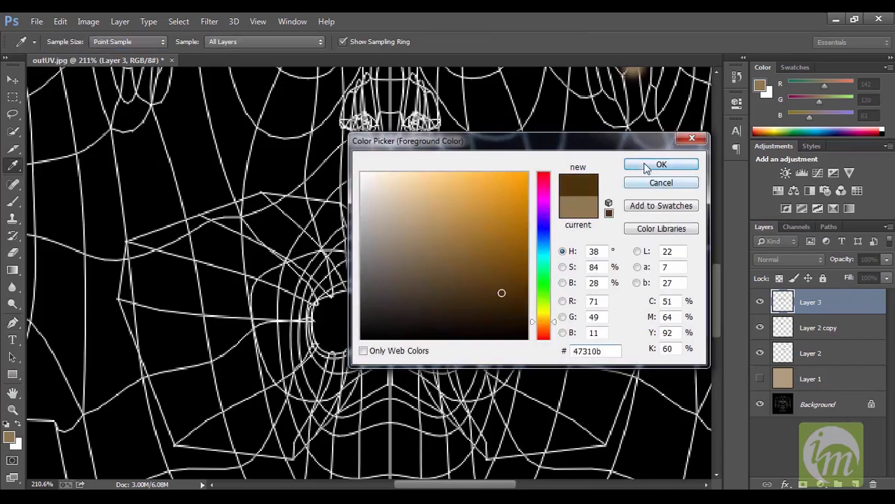
click(650, 167)
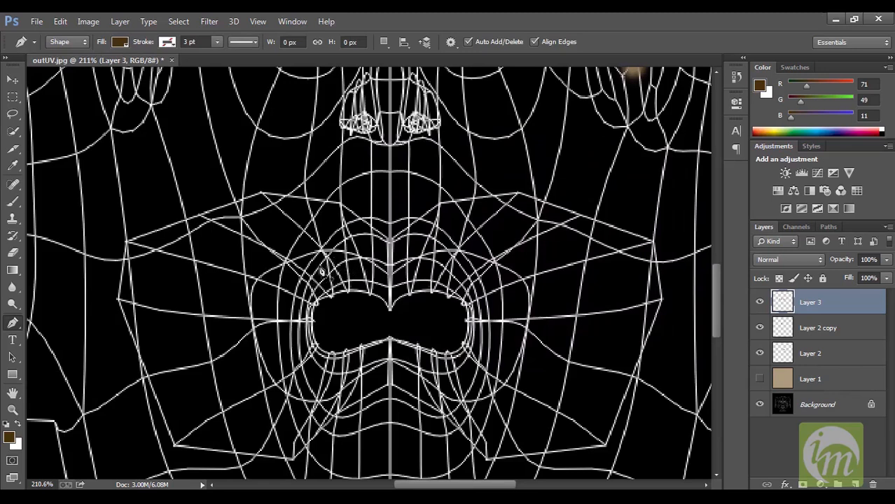
Step: Draw the upper-lip edge of a filled shape above the mouth opening, with a dip at the center line
click(341, 249)
click(339, 242)
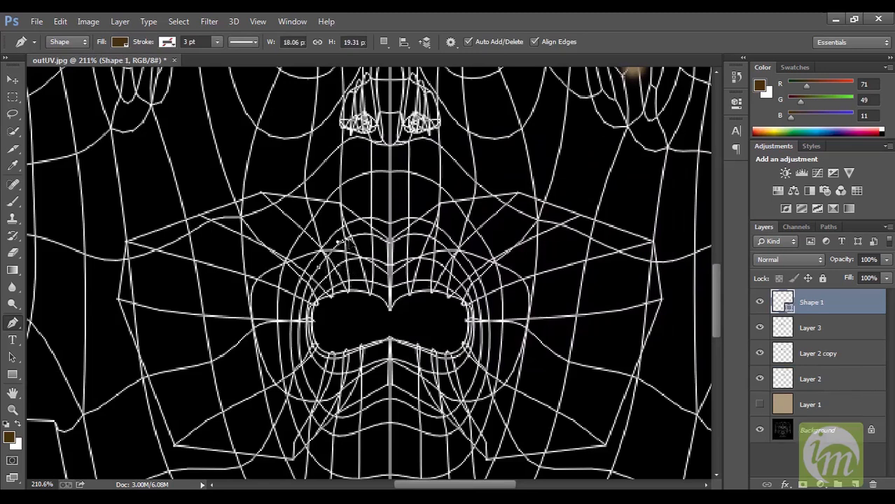
click(369, 240)
drag(377, 239, 381, 242)
click(389, 243)
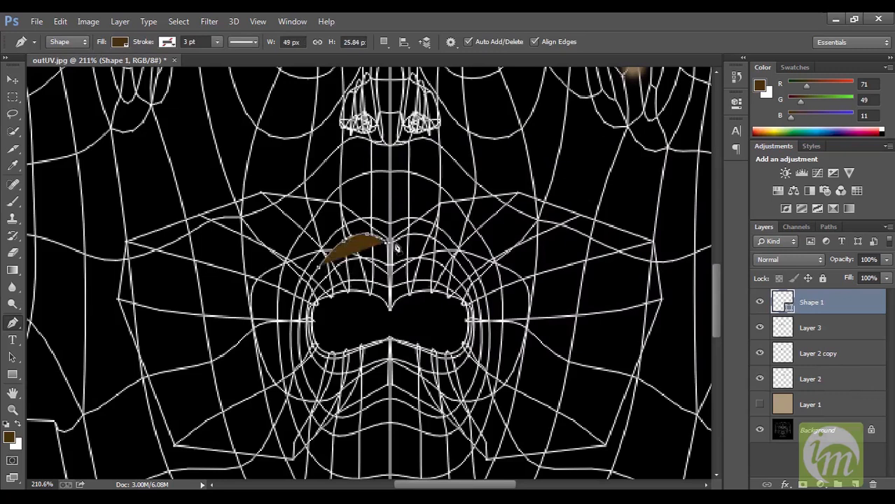
click(397, 242)
alt+scroll(412, 242, up, 2)
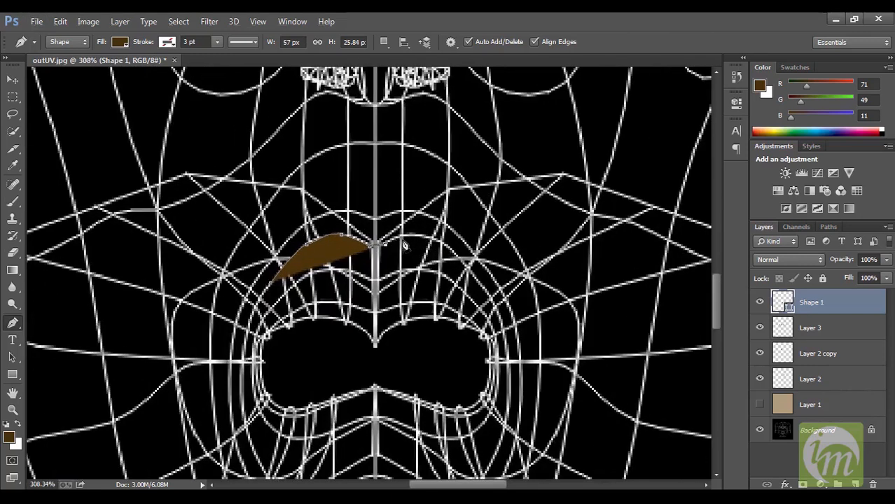
click(420, 241)
click(440, 241)
click(465, 268)
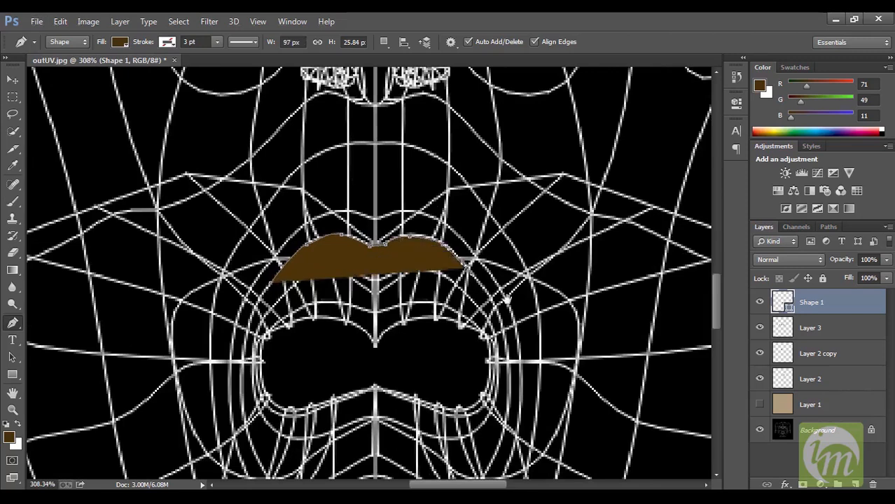
Step: Continue the lip outline around the right mouth corner and along the lower lip to the center line
drag(500, 300, 489, 249)
click(480, 246)
drag(535, 280, 533, 229)
click(496, 259)
drag(511, 262, 522, 214)
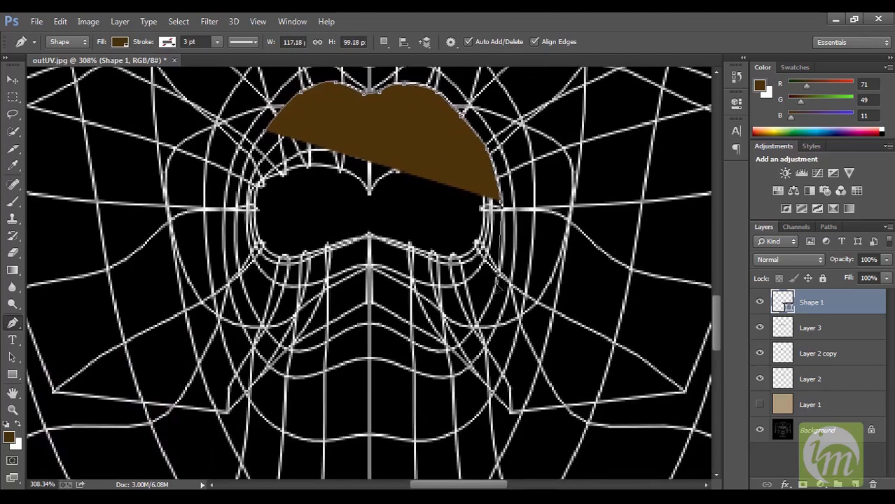
click(497, 275)
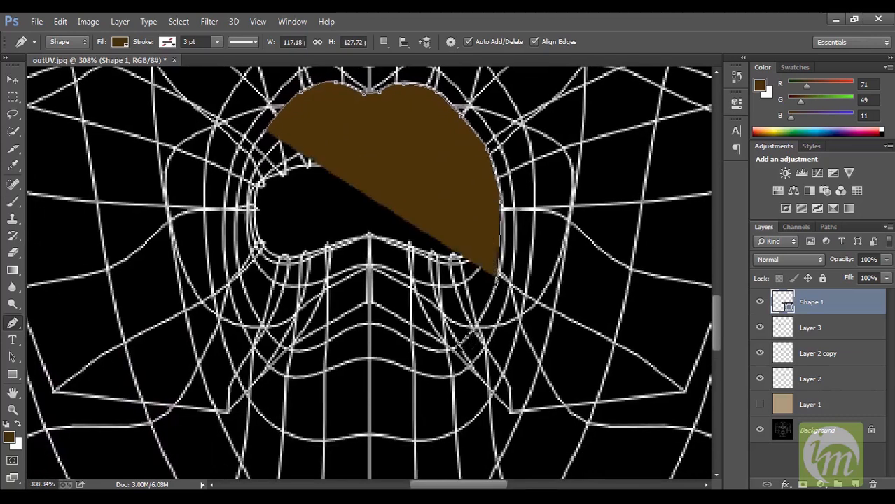
click(466, 335)
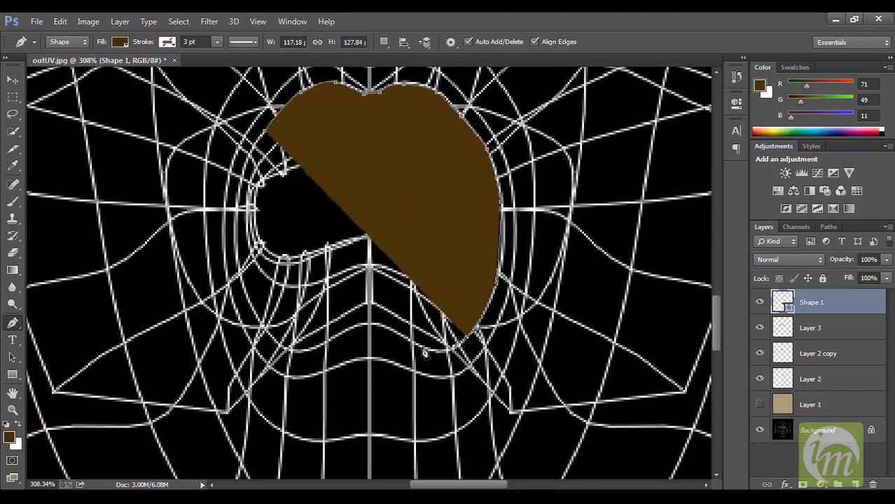
drag(432, 349, 384, 333)
click(368, 327)
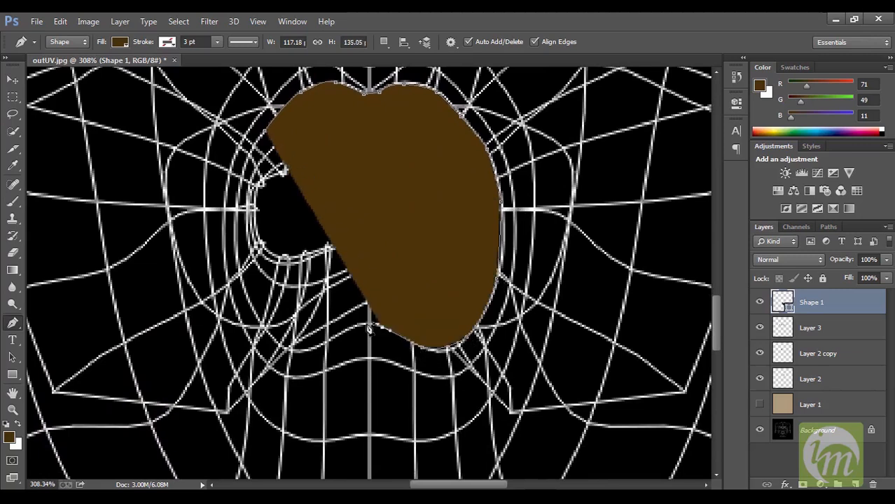
Step: Finish the lip outline along the left lower lip and mouth corner, completing a shape about 132 by 135 px
click(355, 327)
click(343, 326)
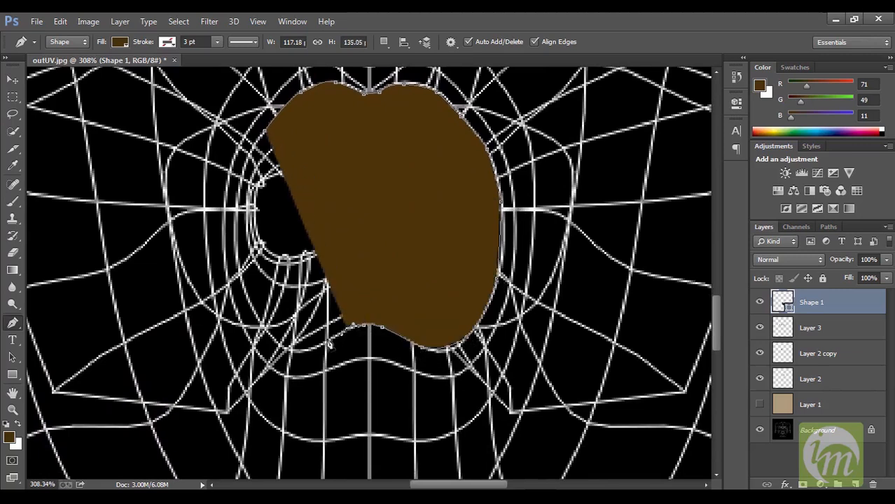
click(308, 346)
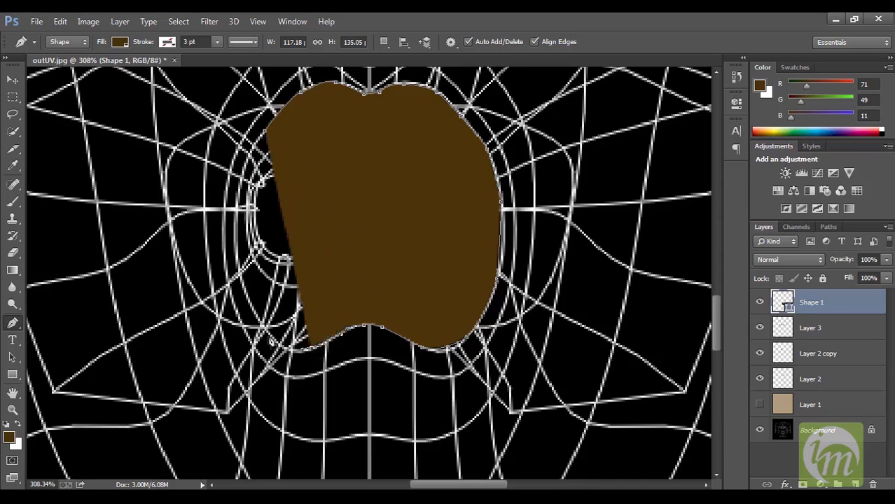
click(270, 341)
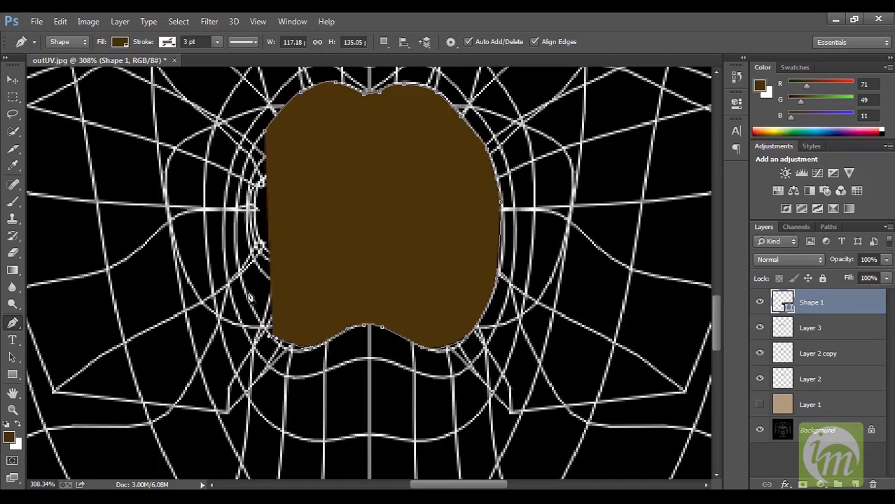
click(247, 292)
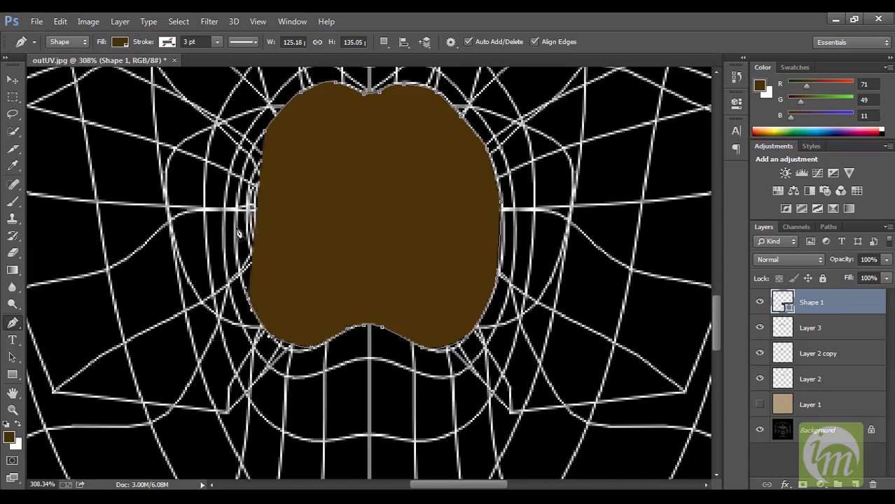
click(238, 234)
click(244, 181)
drag(242, 170, 246, 158)
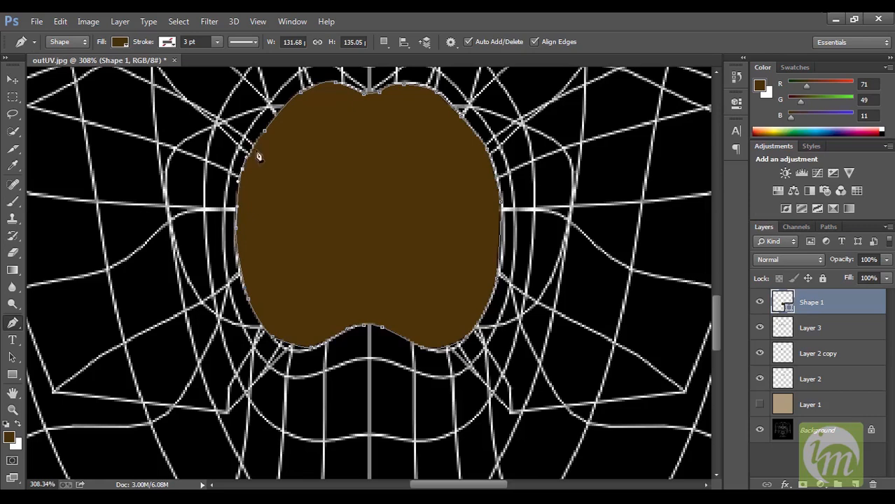
Step: Lower the lip shape layer's opacity to 59%
alt+scroll(410, 194, down, 1)
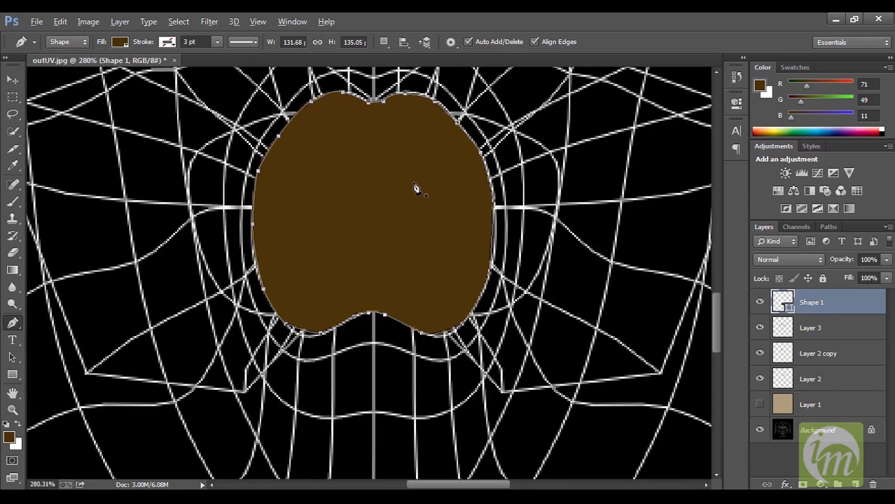
click(887, 259)
drag(886, 274, 859, 272)
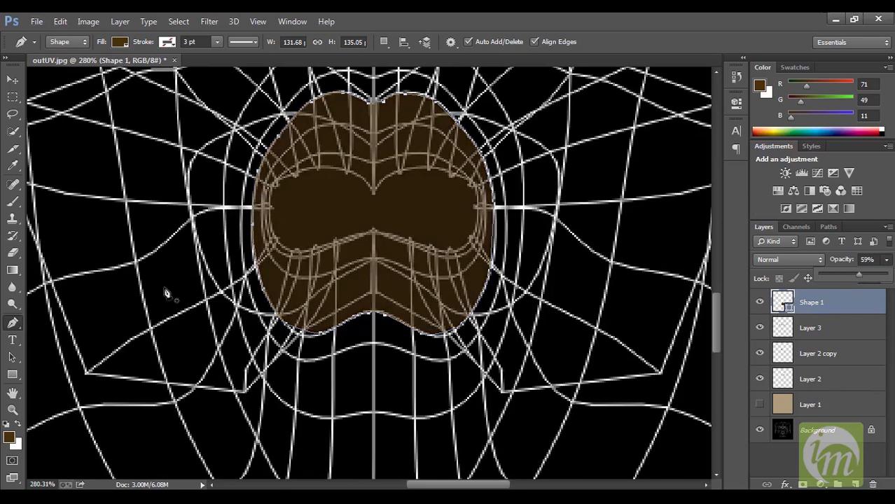
Step: Add a new layer above the lip shape and set up a 3 px brush in very dark brown, RGB 44, 30, 4
click(13, 202)
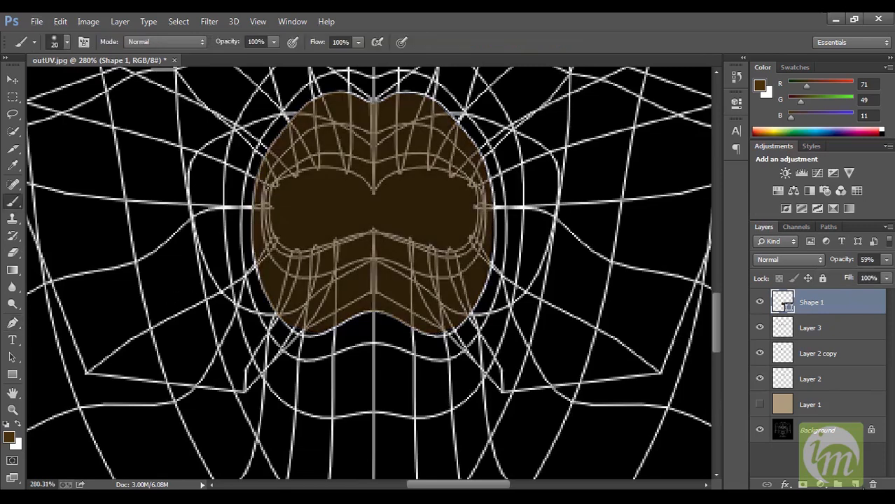
click(859, 484)
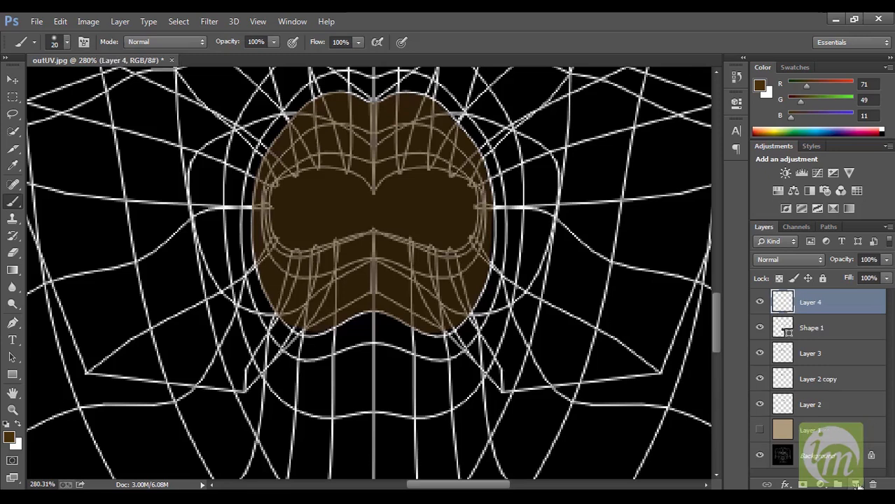
click(9, 436)
drag(504, 292, 510, 311)
click(679, 169)
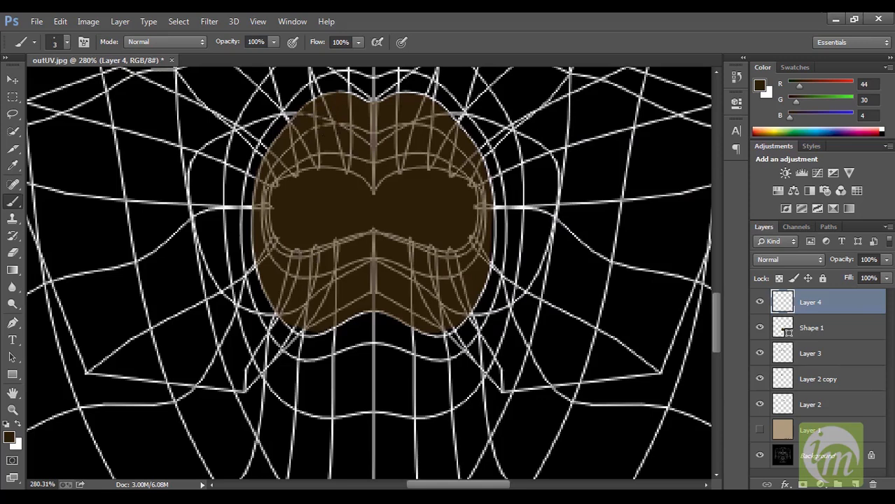
Step: Paint short dark wrinkle strokes radiating inward along the upper-left lip edge, past the center line, and show the skin-colour layer
drag(285, 128, 301, 171)
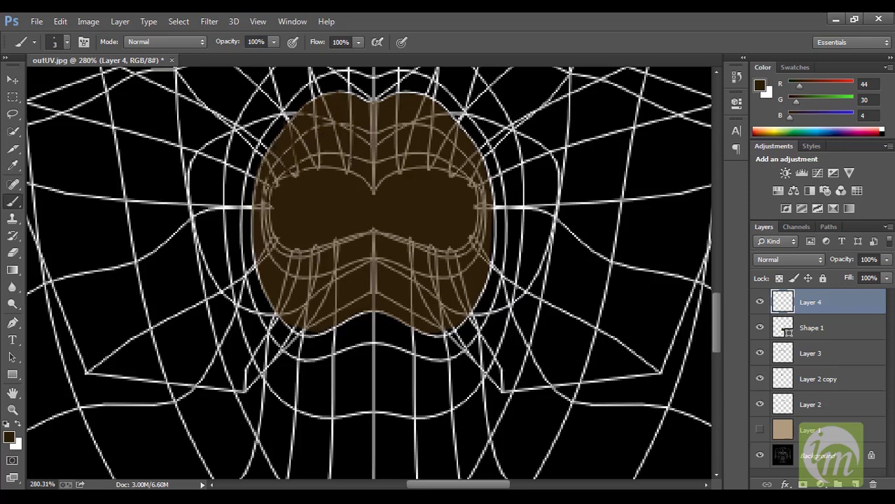
drag(374, 100, 376, 140)
click(760, 328)
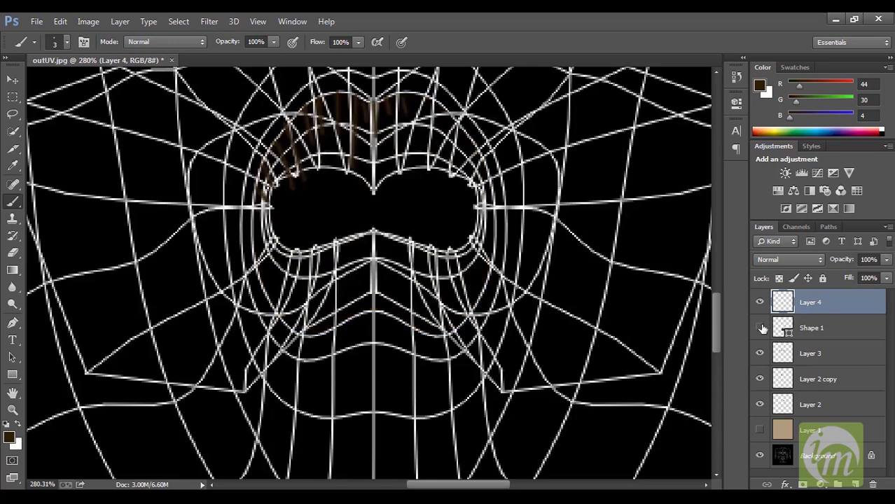
click(760, 431)
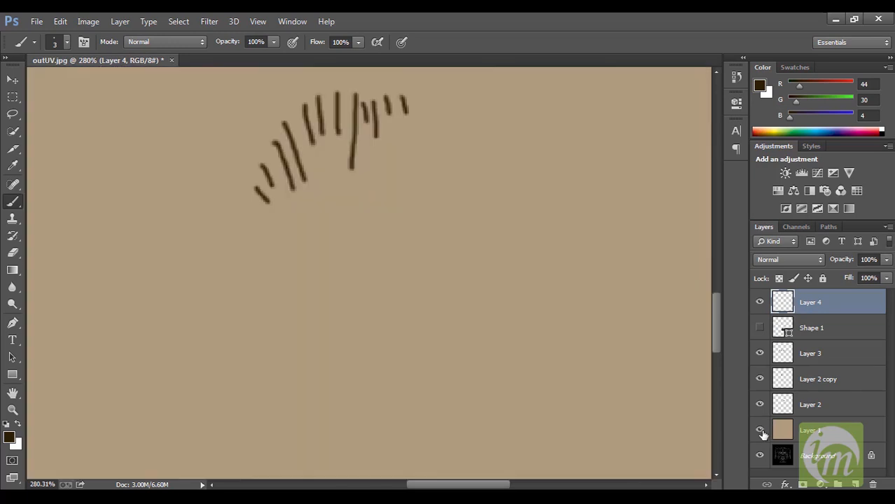
click(760, 328)
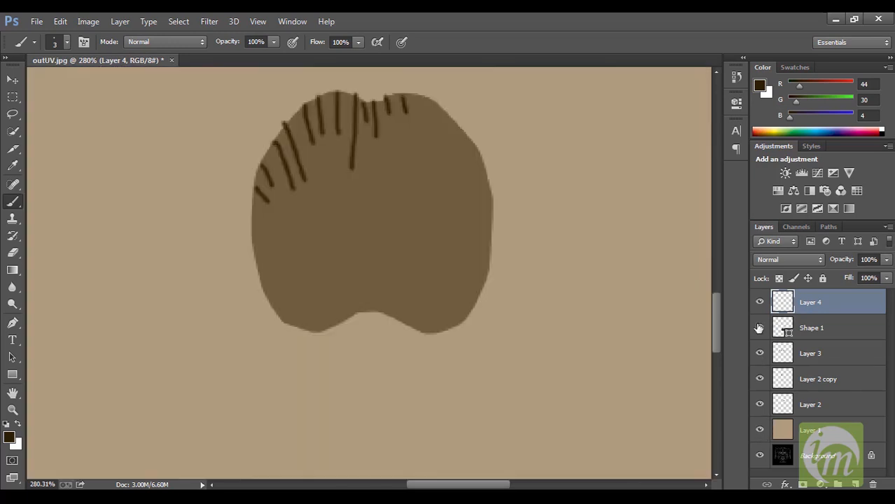
Step: Raise the lip shape layer's opacity to 100%
click(834, 332)
click(887, 260)
drag(864, 273, 892, 278)
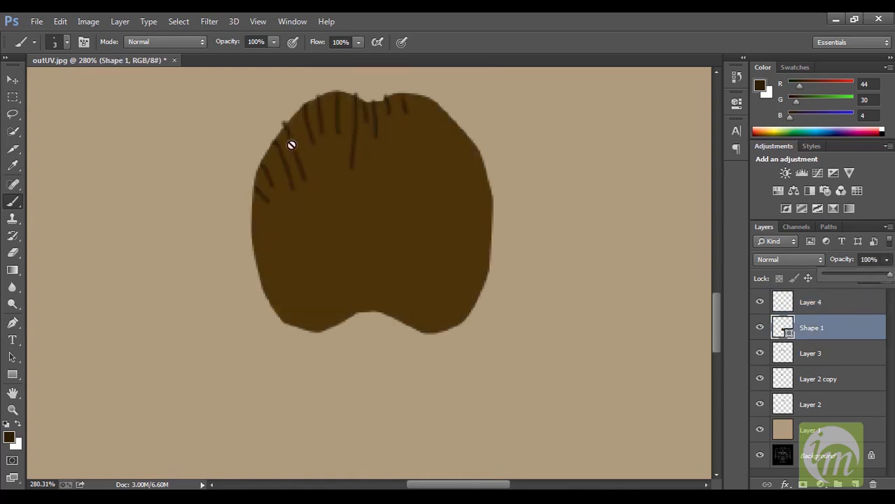
Step: Duplicate Layer 4, flip the copy horizontally and move it to mirror the wrinkle strokes onto the upper-right lip
click(834, 308)
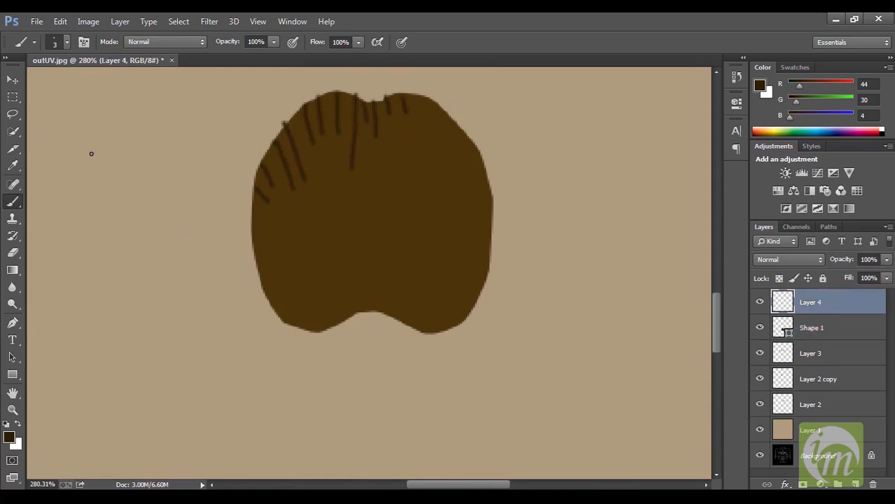
key(ctrl+j)
key(v)
key(ctrl+t)
right_click(361, 179)
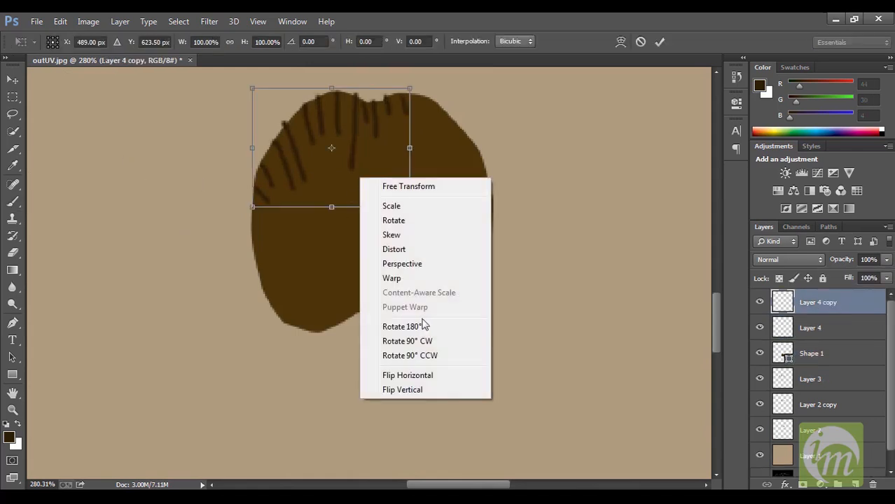
click(421, 375)
drag(372, 144, 451, 142)
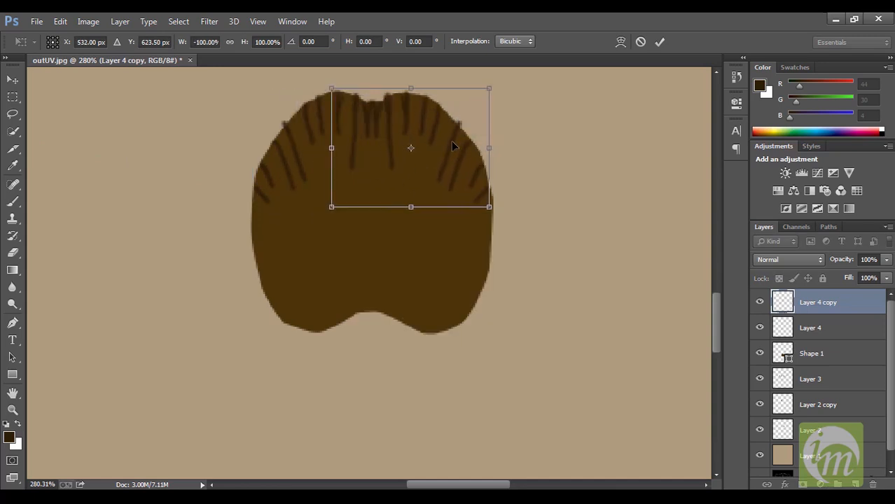
key(Return)
key(b)
Step: Delete the wrinkle strokes outside the lip shape on Layer 4 and its copy, deselect, and merge both layers
ctrl+click(786, 356)
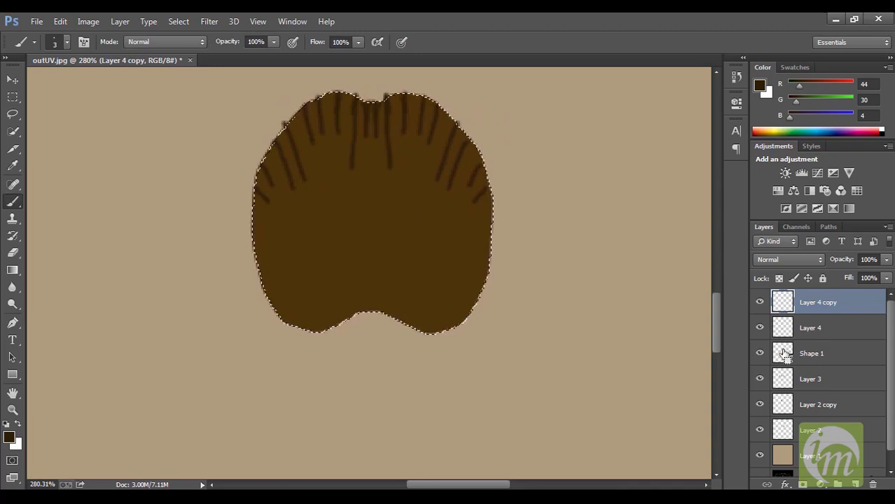
click(829, 328)
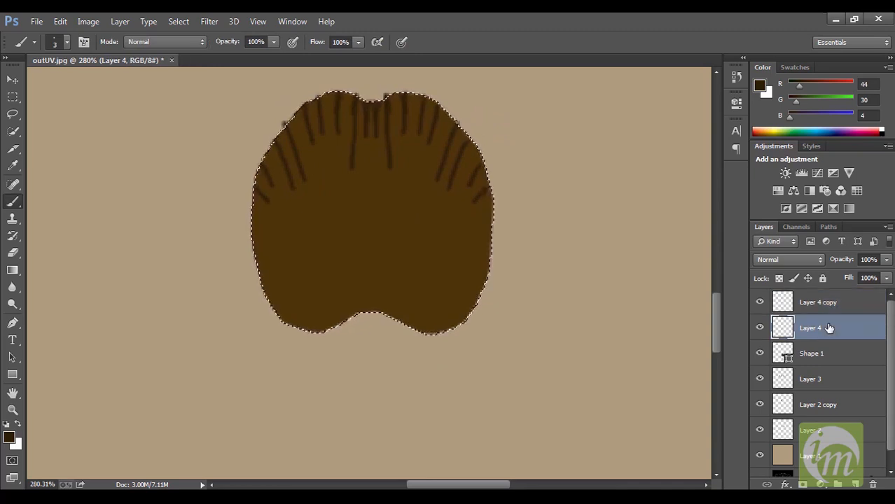
alt+scroll(553, 296, down, 3)
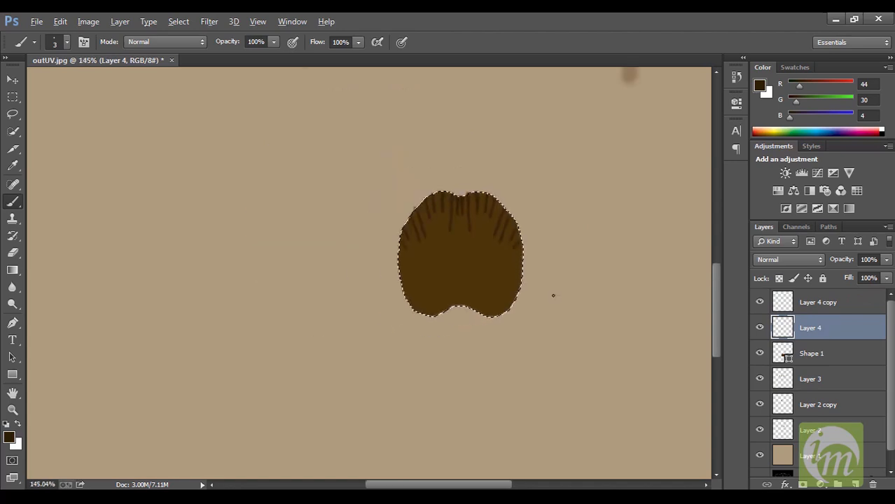
alt+scroll(555, 290, down, 3)
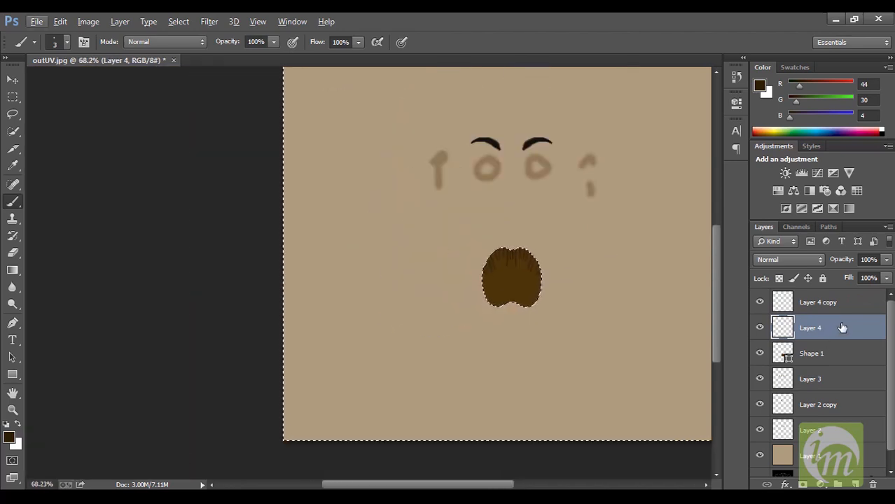
click(849, 306)
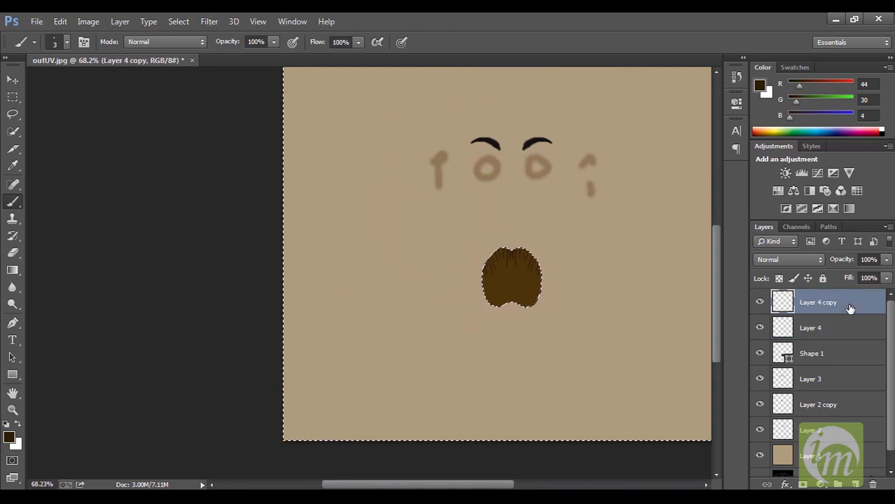
alt+scroll(606, 296, up, 4)
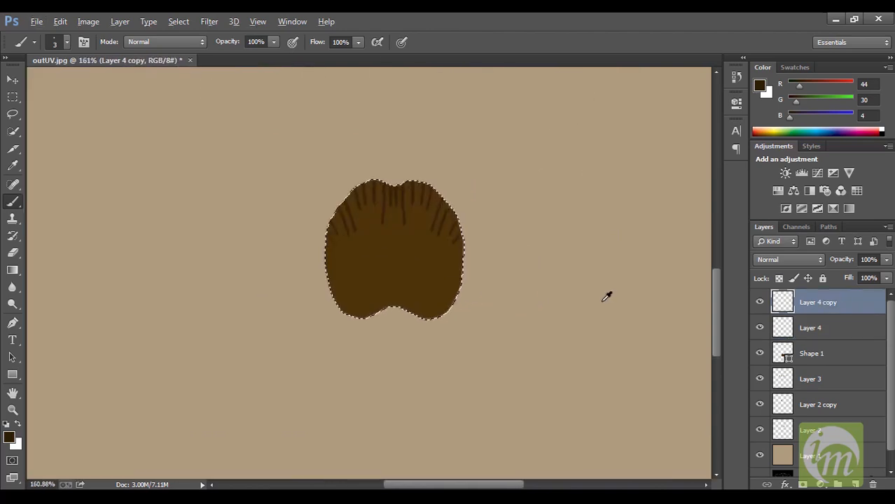
key(ctrl+d)
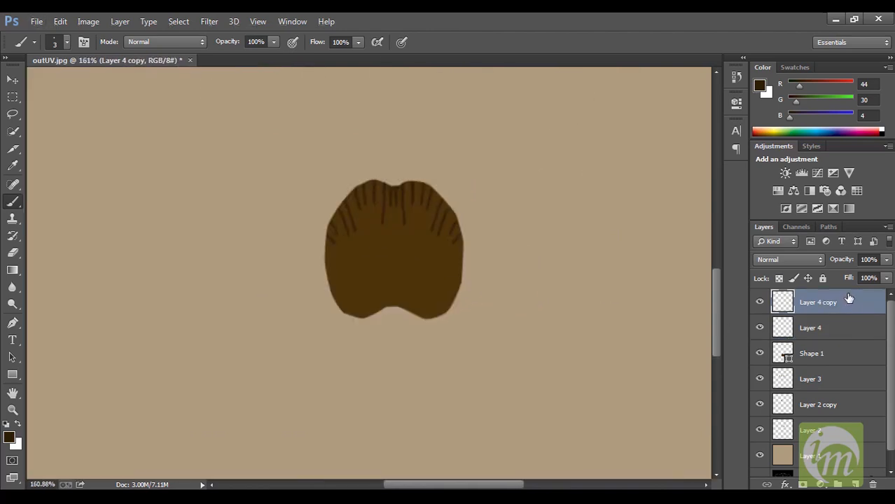
key(ctrl+e)
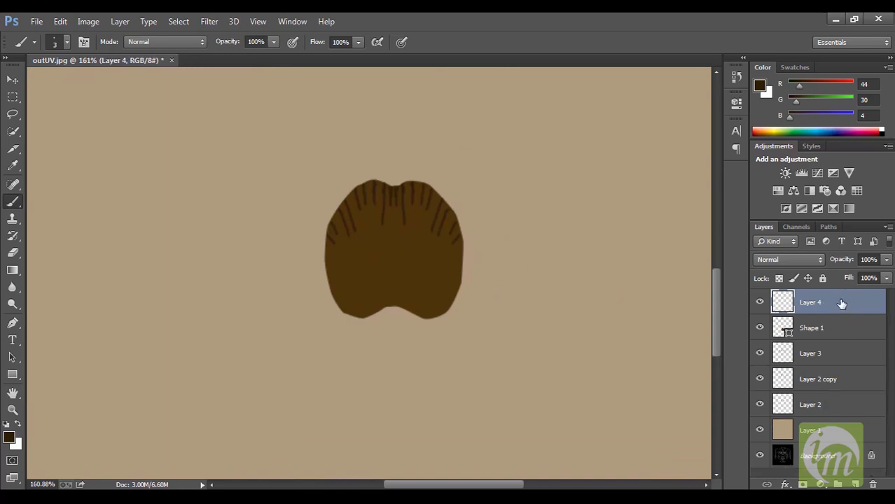
key(ctrl+t)
right_click(422, 224)
click(413, 223)
key(Escape)
Step: Duplicate the merged wrinkle layer, flip the copy vertically and move it down onto the lower lip
key(ctrl+j)
key(ctrl+t)
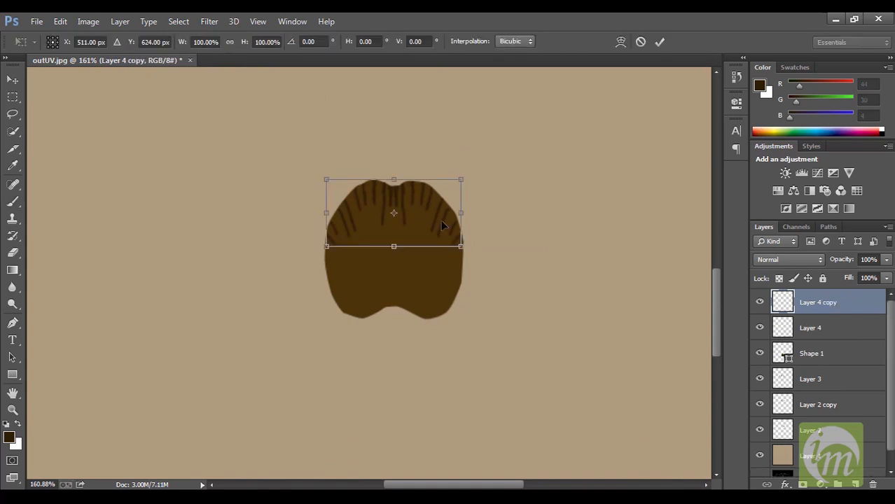
right_click(442, 223)
click(488, 434)
drag(430, 222, 430, 314)
Step: Widen the flipped wrinkle copy on both sides so its strokes reach past the lower lip's edges
alt+scroll(429, 292, up, 1)
alt+scroll(428, 297, up, 1)
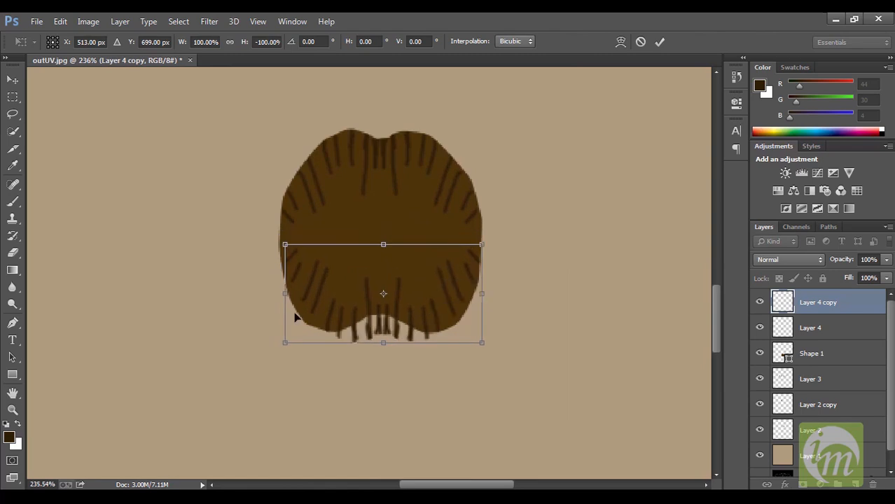
drag(285, 295, 274, 295)
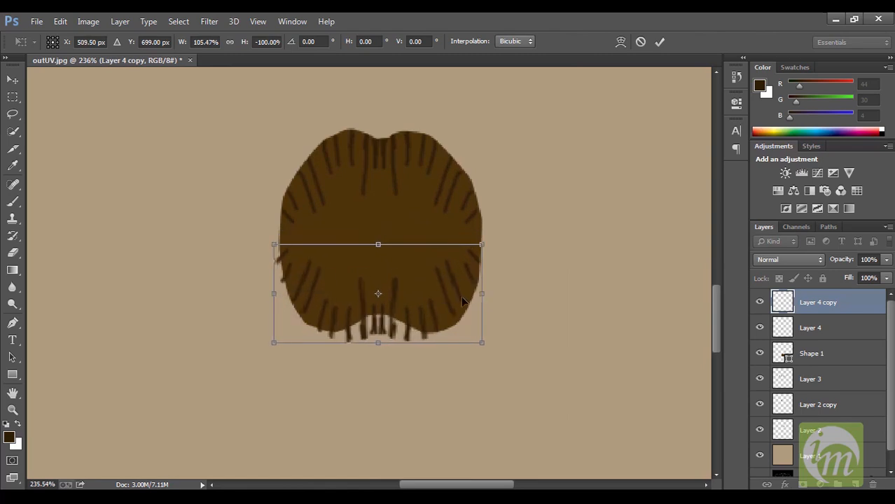
drag(484, 295, 489, 293)
key(b)
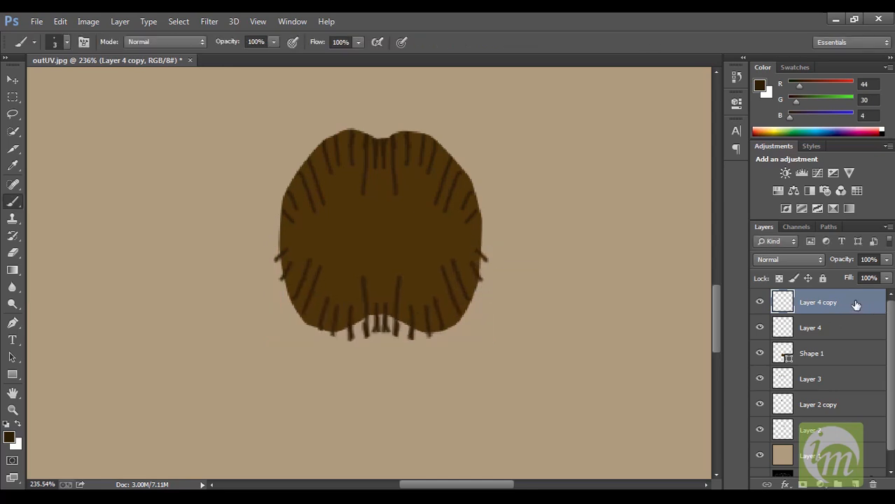
Step: Trim the lower wrinkle strokes to the lip shape by deleting everything outside its outline, and clear the selection
ctrl+click(780, 352)
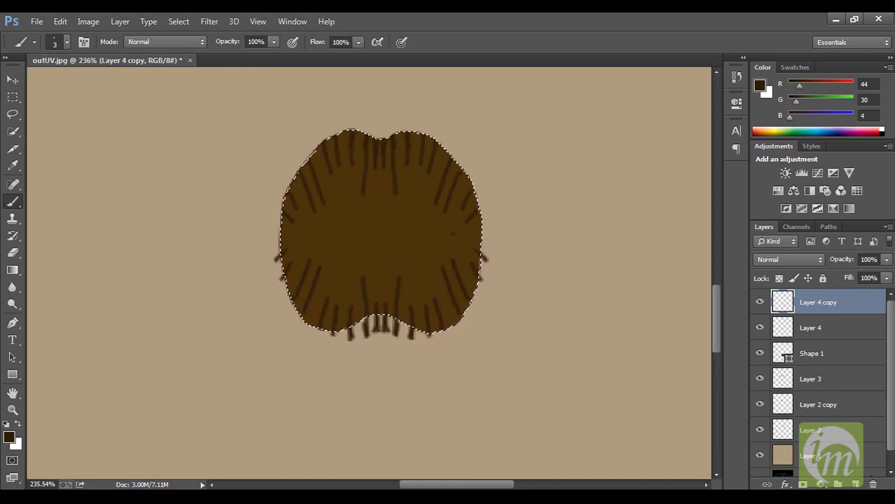
key(ctrl+shift+i)
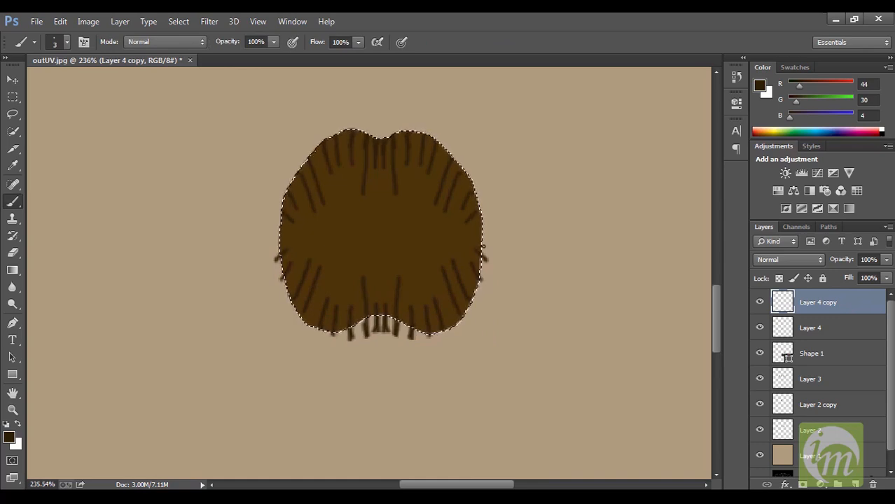
key(Delete)
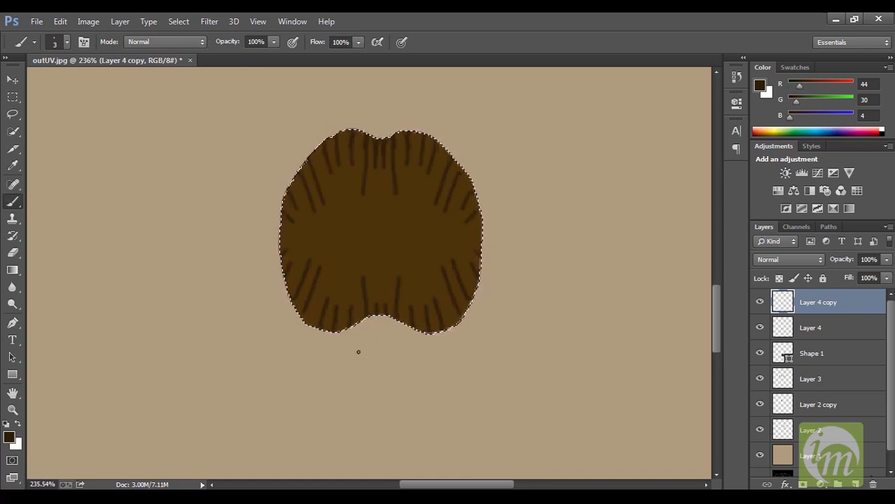
alt+scroll(395, 310, down, 3)
key(ctrl+d)
Step: Check the wrinkled lips against the UV wireframe by temporarily hiding the skin-colour layer
alt+scroll(418, 304, up, 2)
alt+scroll(418, 304, down, 7)
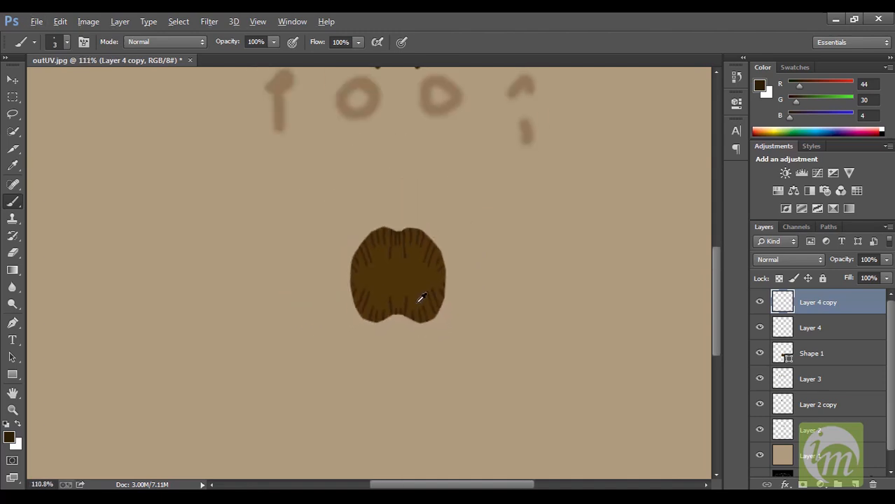
alt+scroll(420, 297, down, 1)
alt+scroll(424, 296, up, 1)
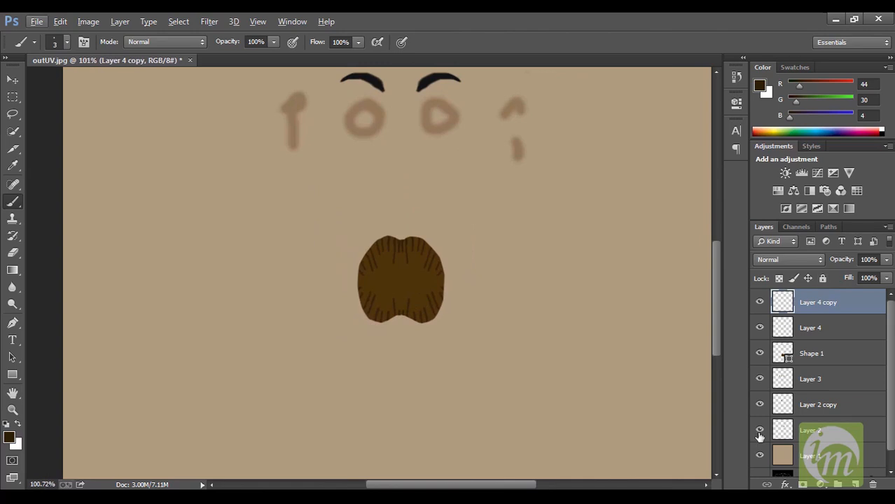
click(759, 455)
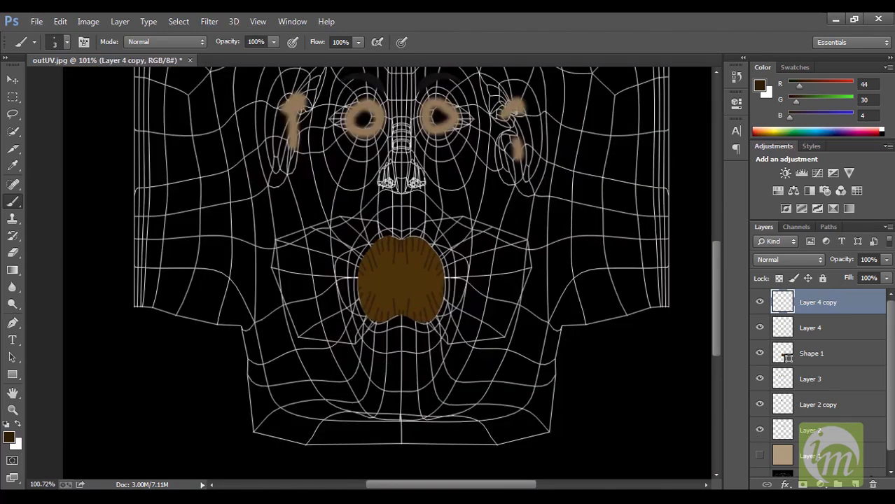
alt+scroll(509, 203, down, 2)
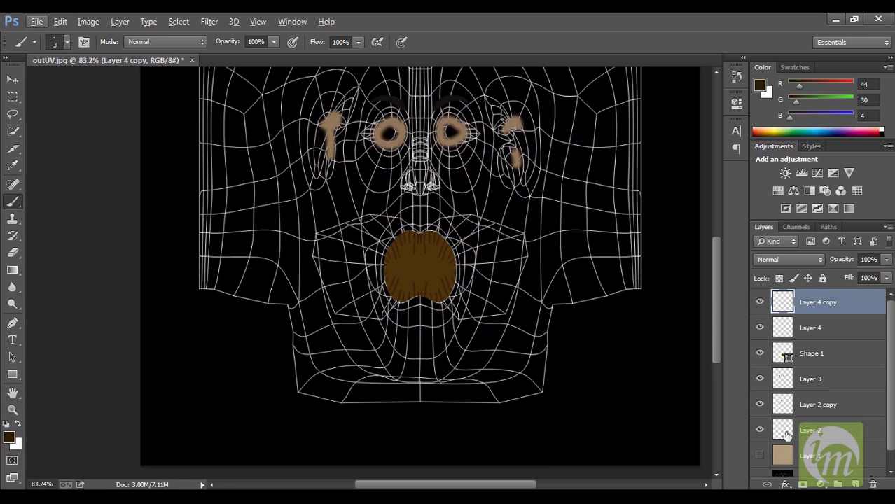
click(760, 456)
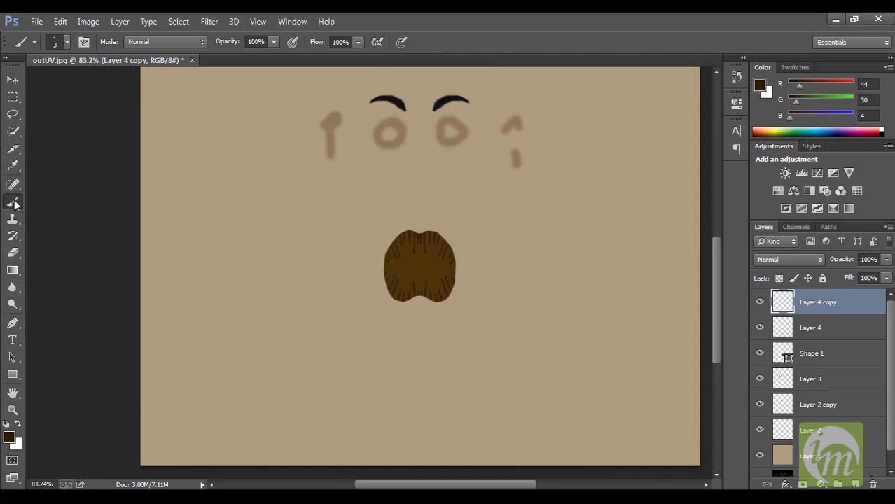
Step: Set up a soft round 150 px brush at 26% opacity
click(67, 44)
click(571, 26)
key(bracketleft)
key(bracketleft)
key(bracketleft)
click(274, 41)
drag(272, 58, 232, 59)
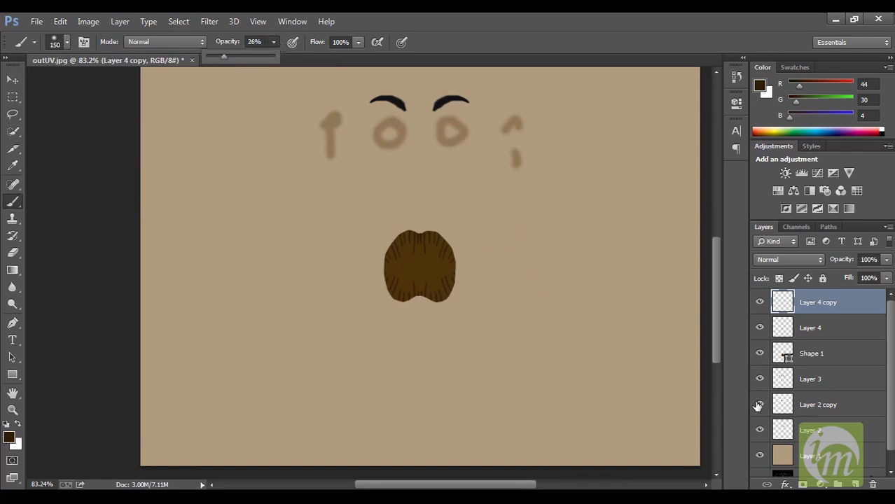
Step: Paint soft dark shading along the jaw, under the nose, and around the eyes and ears, using the UV wireframe as guide
click(760, 457)
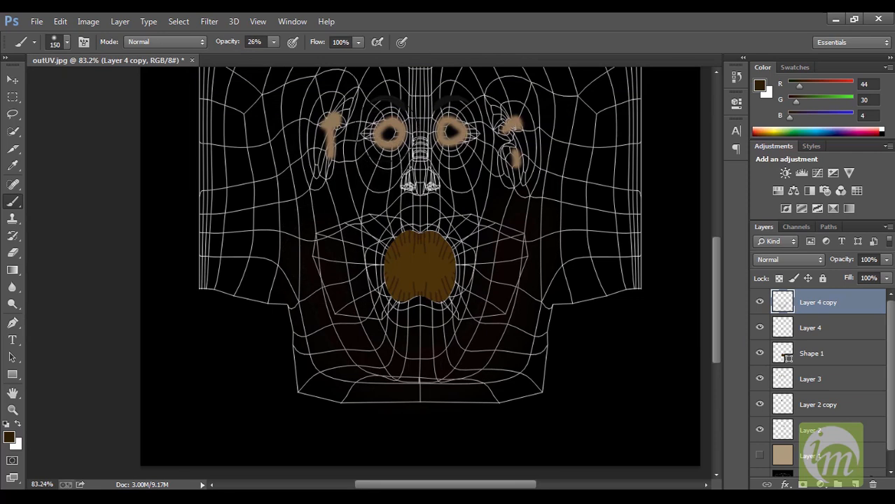
click(388, 135)
click(451, 134)
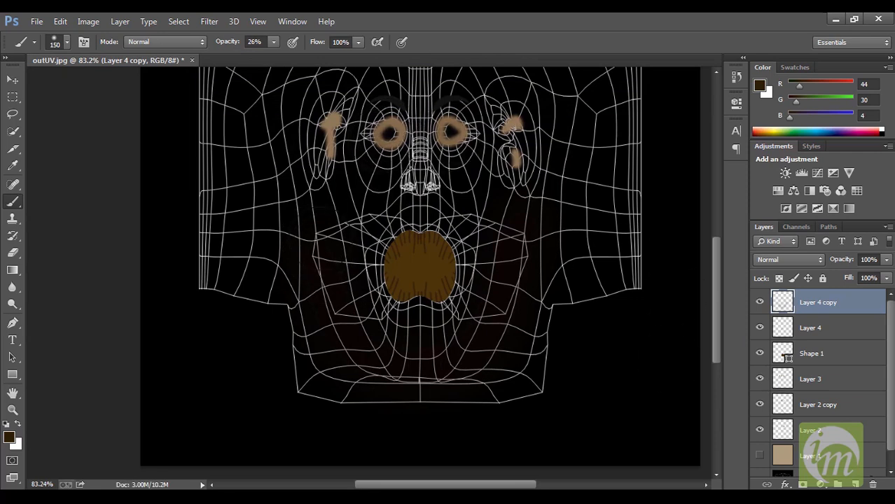
drag(329, 134, 331, 116)
drag(506, 127, 517, 160)
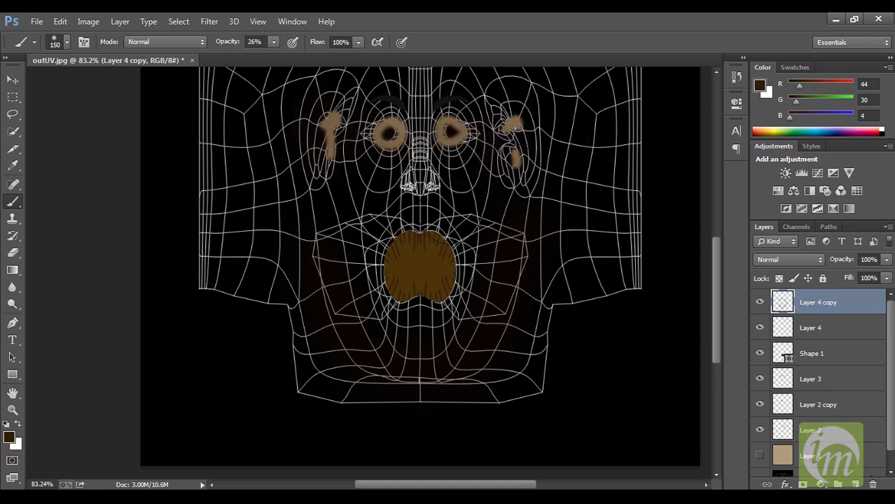
click(759, 456)
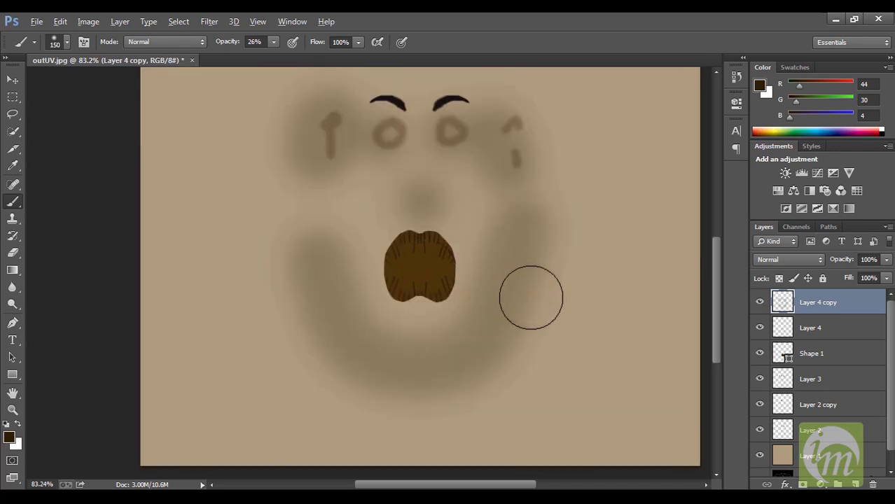
Step: Move the shading layer, Layer 4 copy, directly above the skin-colour layer and lower its opacity to 40%
alt+scroll(529, 295, down, 1)
drag(855, 304, 847, 436)
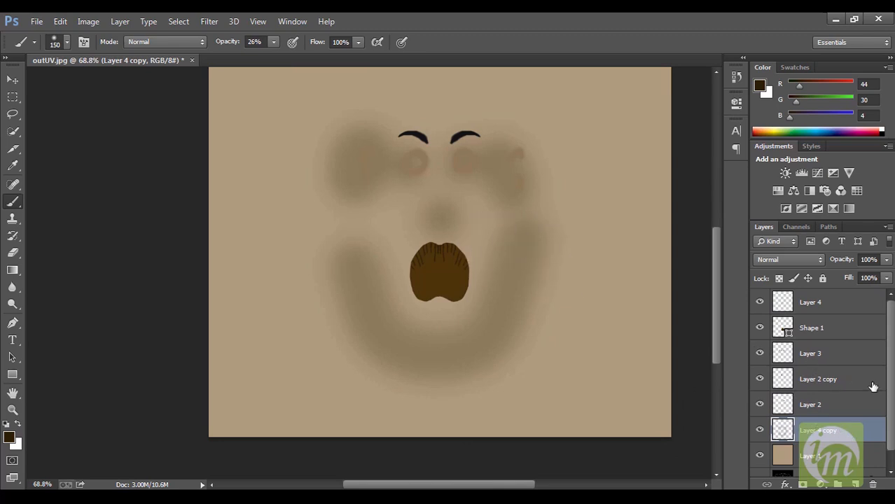
click(887, 259)
drag(856, 273, 845, 278)
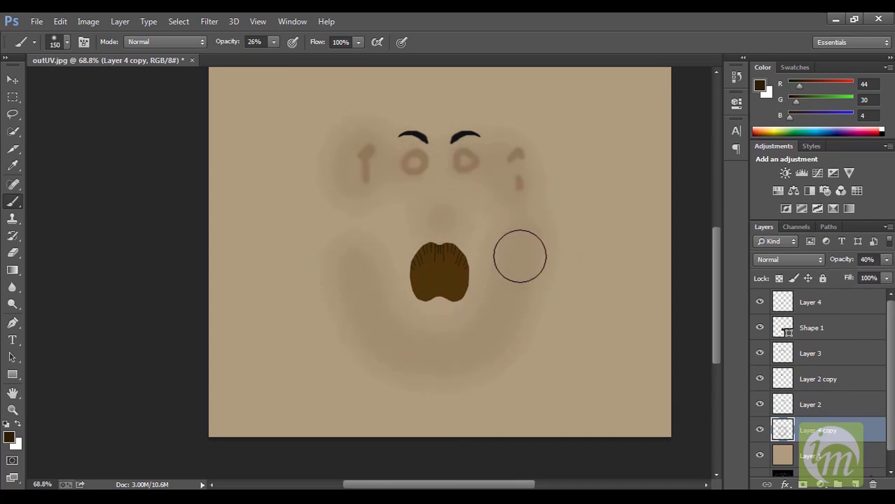
Step: Save the painted texture as the layered Photoshop file outUV in the project's images folder, with maximum compatibility
key(ctrl+shift+s)
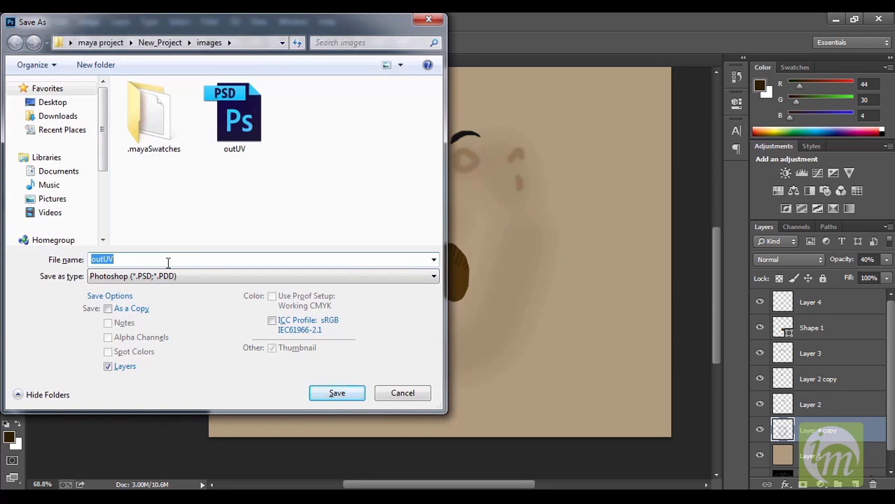
click(344, 393)
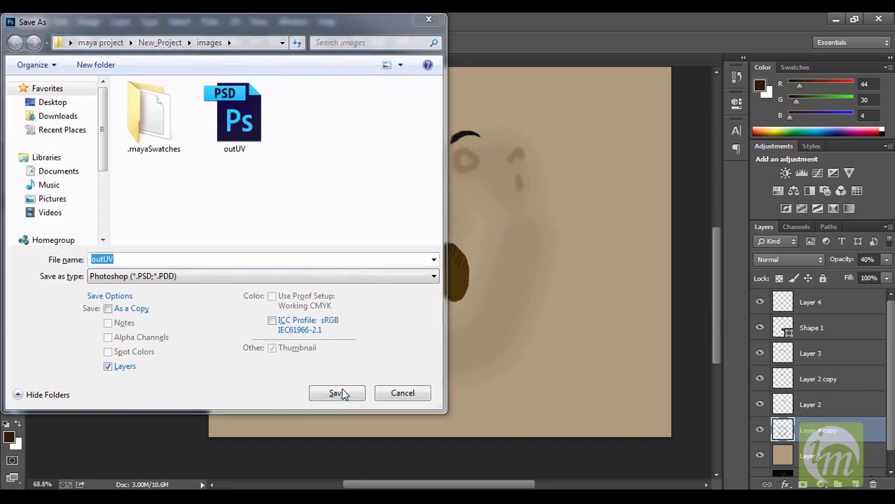
click(487, 261)
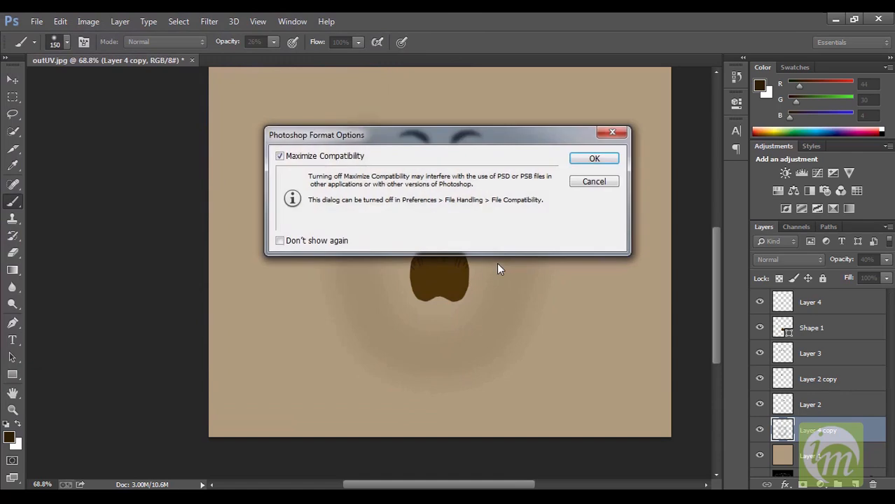
click(606, 161)
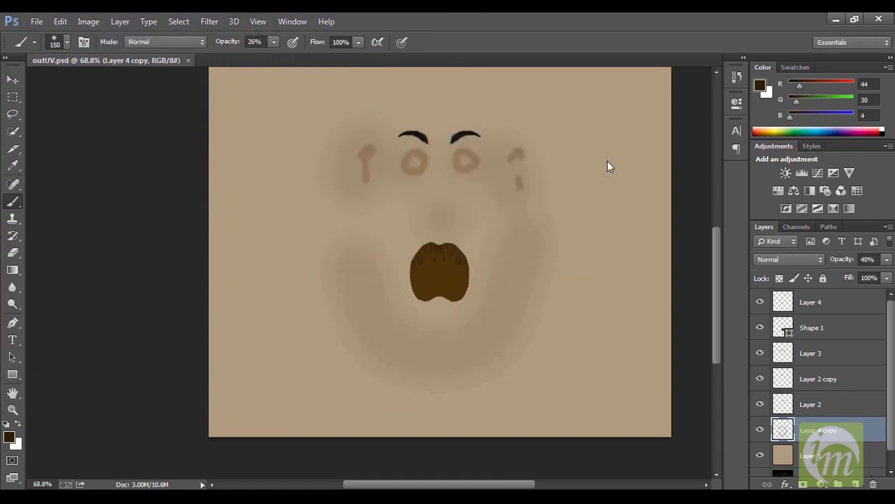
Step: Switch to Maya, minimize the UV Editor and return the head mesh from UV selection to object mode
key(alt+Tab)
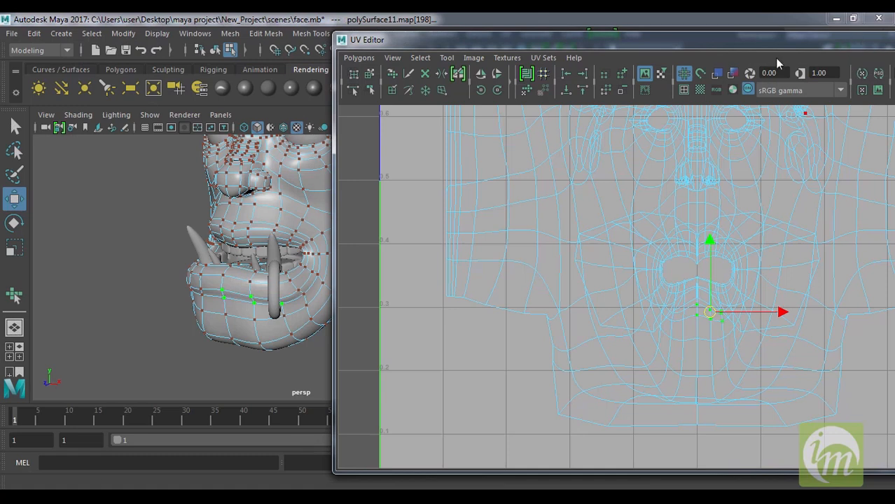
drag(776, 58, 678, 70)
click(831, 72)
right_drag(340, 203, 401, 128)
right_drag(324, 180, 376, 106)
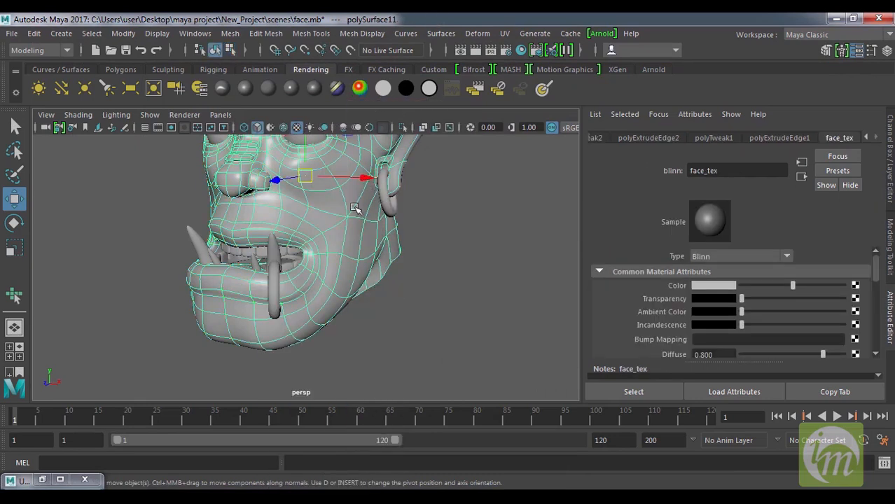
Step: Connect a File texture to the Color attribute of the face_tex blinn material
alt+drag(340, 220, 373, 223)
alt+middle_drag(372, 223, 365, 293)
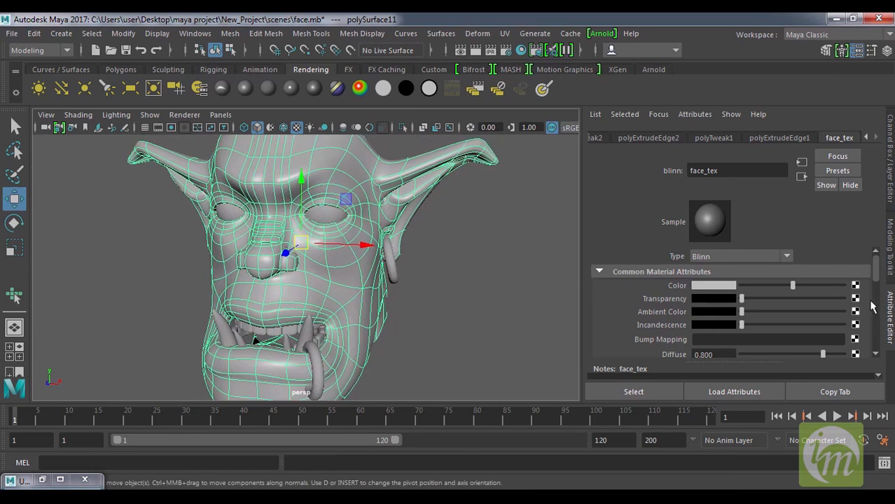
scroll(449, 256, down, 3)
alt+drag(451, 260, 420, 261)
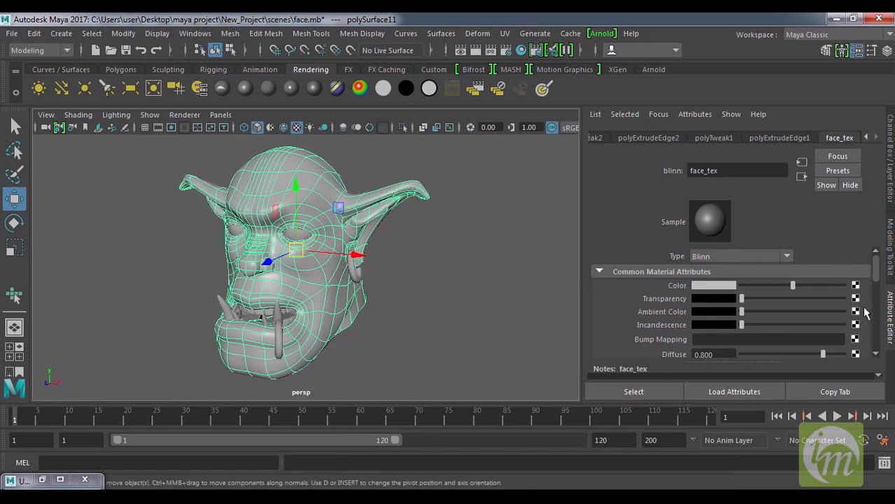
click(855, 286)
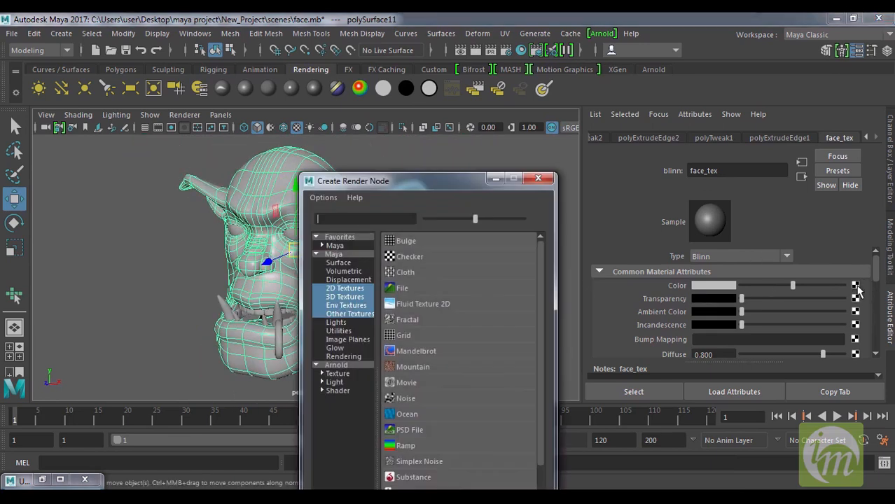
click(452, 287)
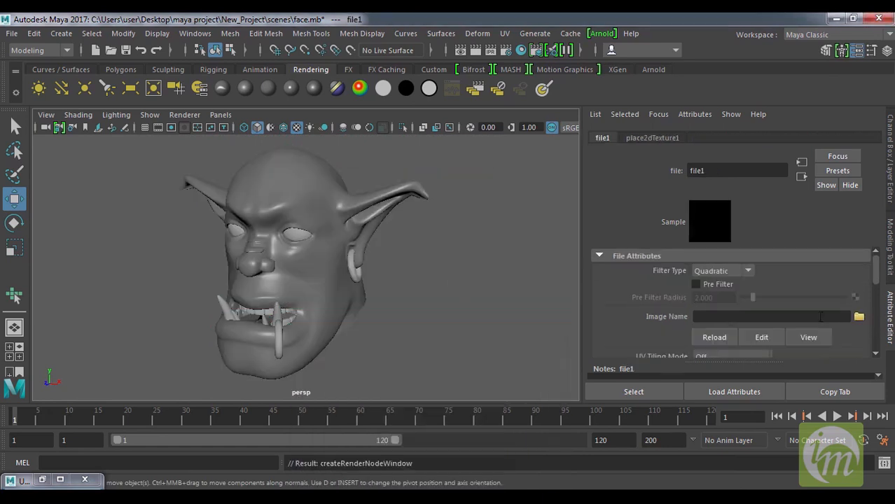
Step: Load outUV.psd from the images folder of New_Project as the file texture's image
click(859, 317)
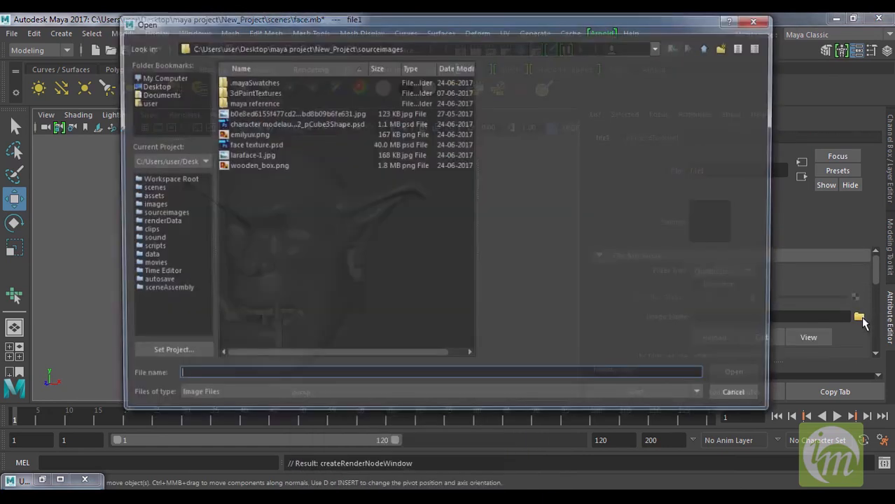
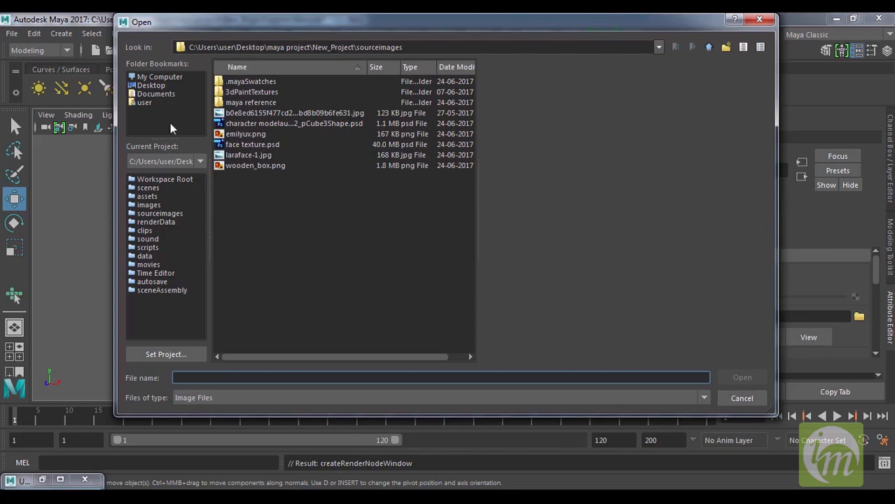
click(156, 86)
double_click(235, 91)
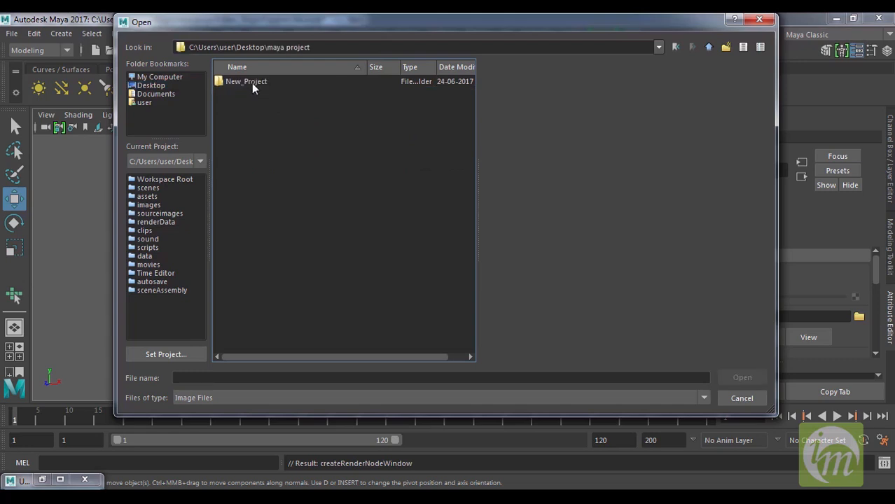
double_click(251, 83)
double_click(241, 134)
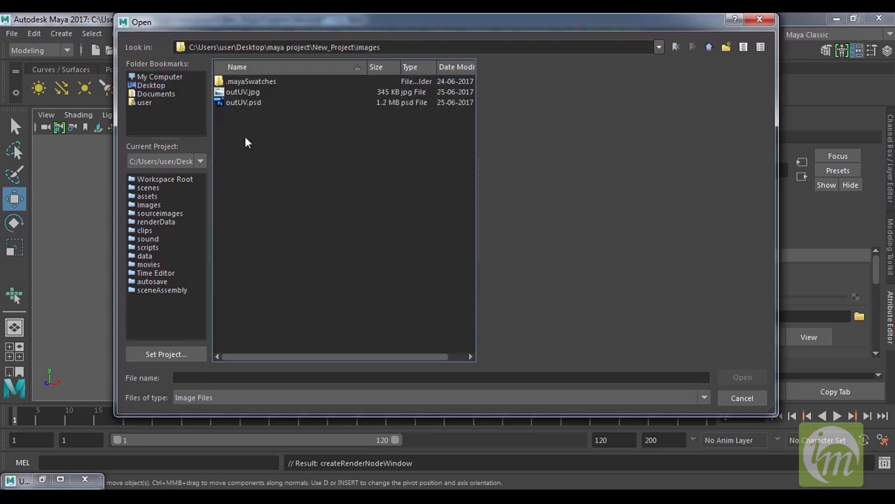
click(245, 103)
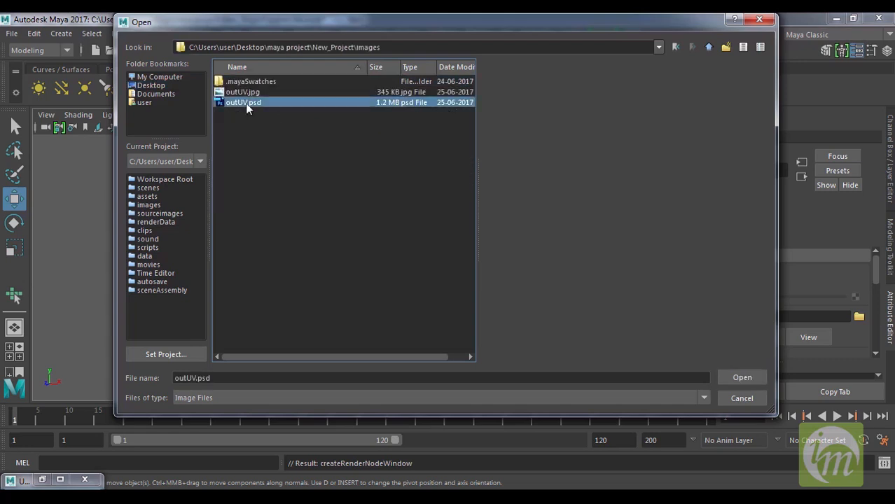
click(743, 378)
Step: Deselect everything and examine the painted texture on the orc head from several angles, including brows, lips and ears
alt+drag(434, 306, 408, 301)
click(444, 287)
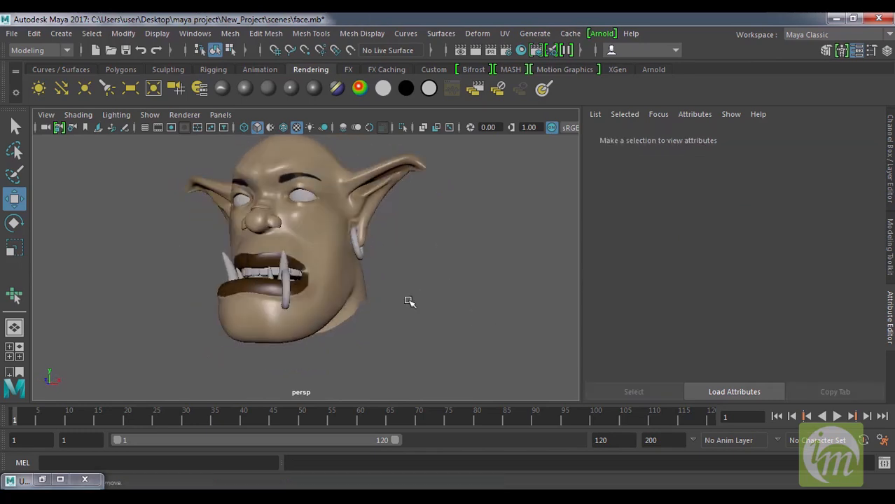
alt+right_drag(407, 302, 428, 378)
alt+drag(429, 378, 341, 276)
alt+drag(394, 263, 450, 271)
alt+right_drag(450, 271, 434, 238)
alt+drag(417, 252, 392, 216)
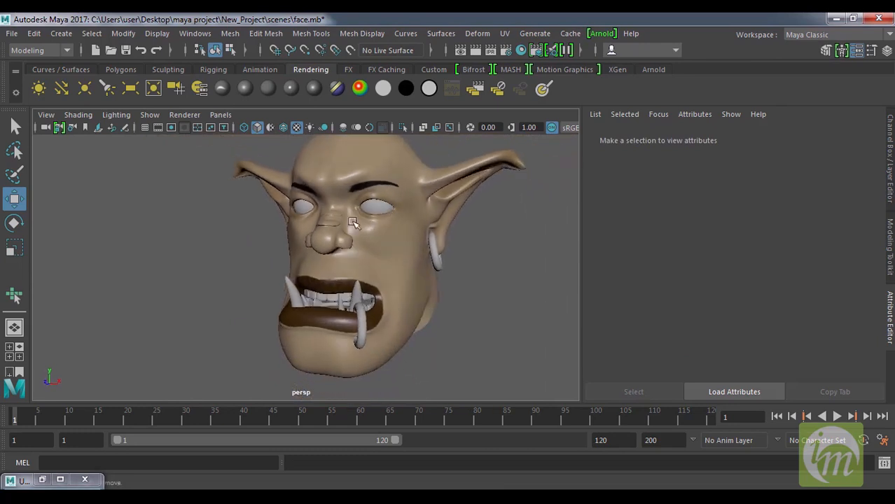
alt+right_drag(447, 308, 423, 239)
alt+drag(424, 240, 454, 319)
alt+right_drag(454, 319, 401, 243)
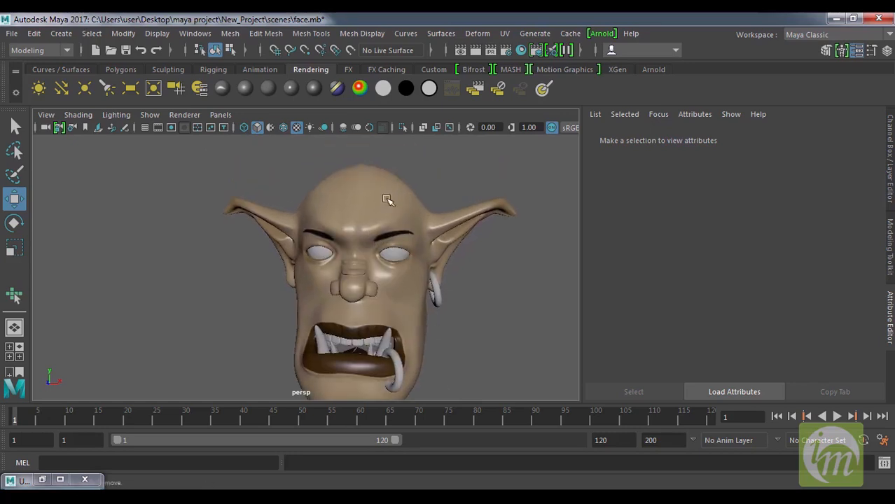
Step: Switch to Photoshop, raise both eyebrow layers, Layer 2 and Layer 2 copy, to Y 341.50 px and widen them symmetrically
click(362, 495)
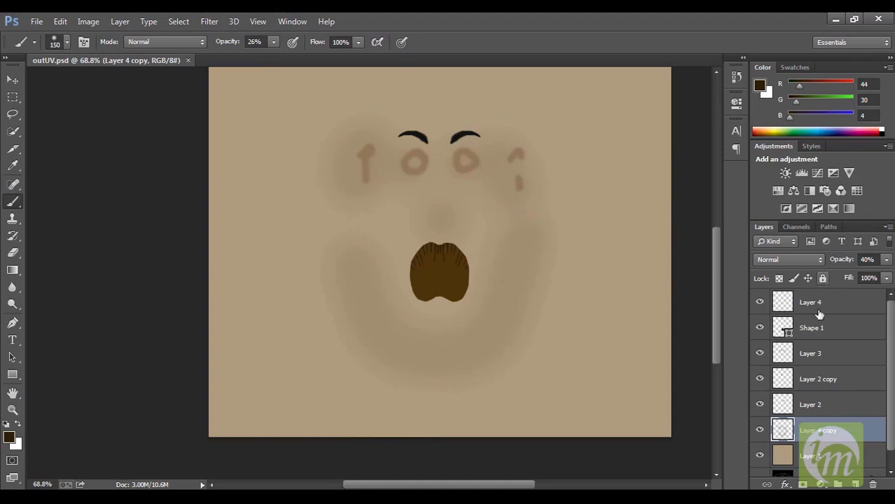
click(845, 359)
click(771, 382)
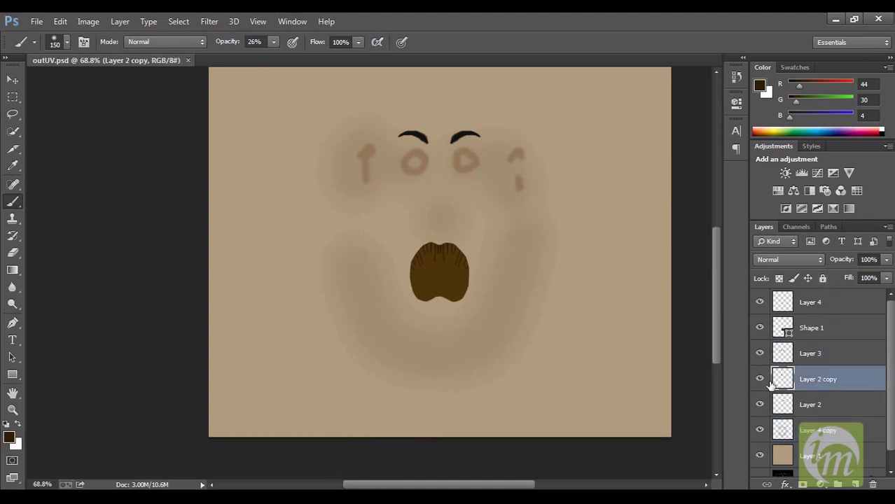
click(759, 379)
click(759, 379)
shift+click(842, 402)
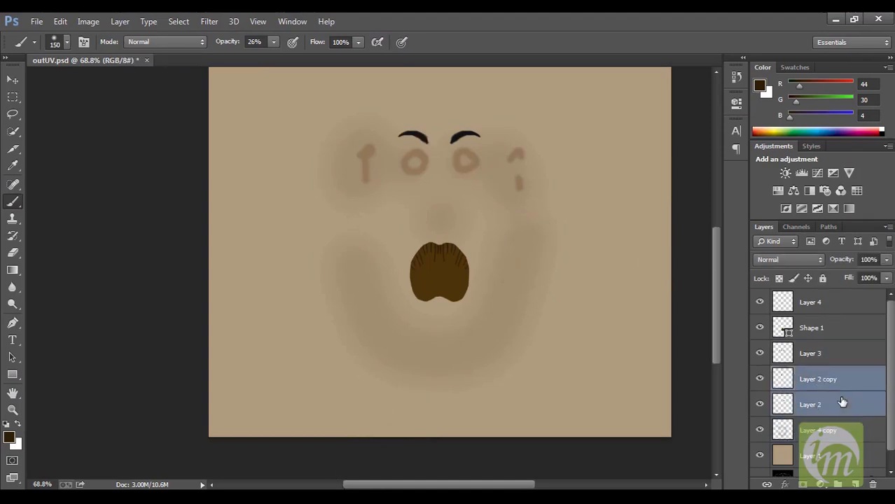
key(ctrl+t)
key(shift+Up)
key(shift+Up)
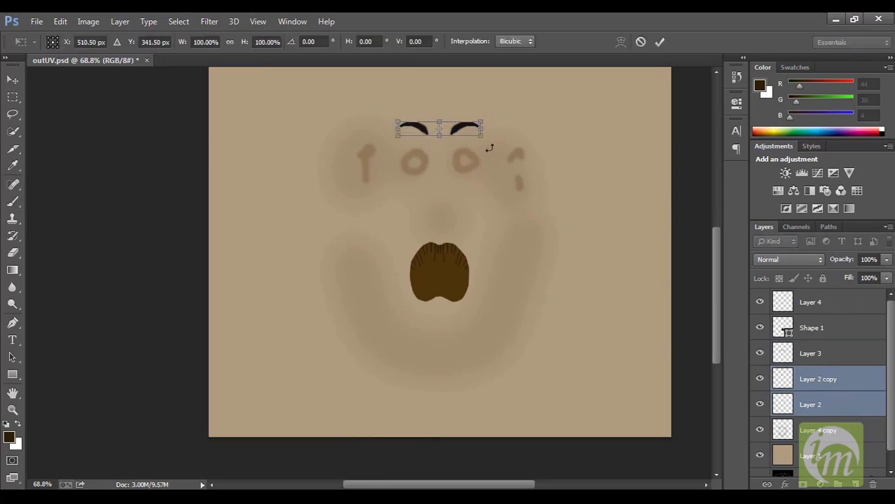
alt+drag(480, 129, 493, 131)
key(Return)
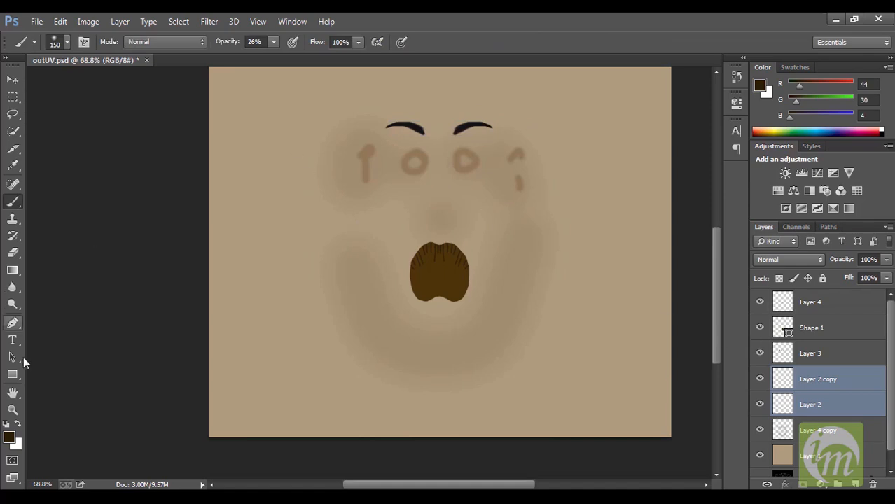
Step: On a new layer, draw a slim red scar shape of about 86 by 273 px diagonally across the right-hand eye with the Pen tool
click(13, 324)
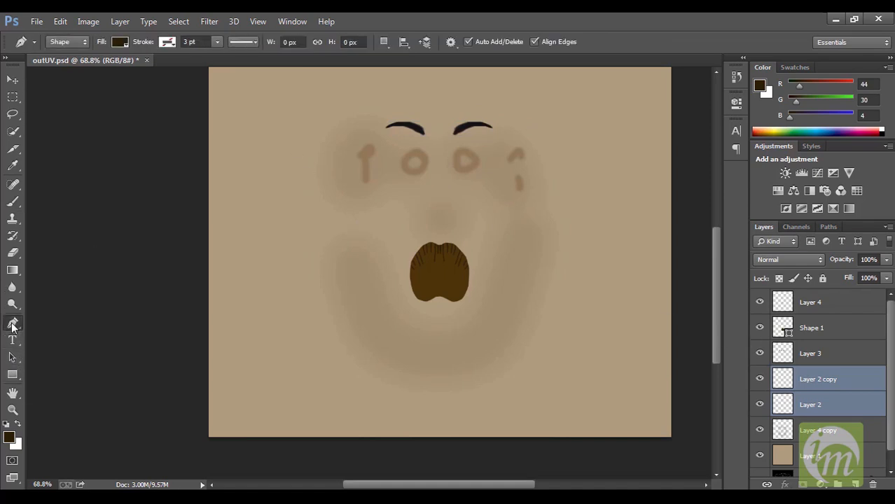
click(857, 484)
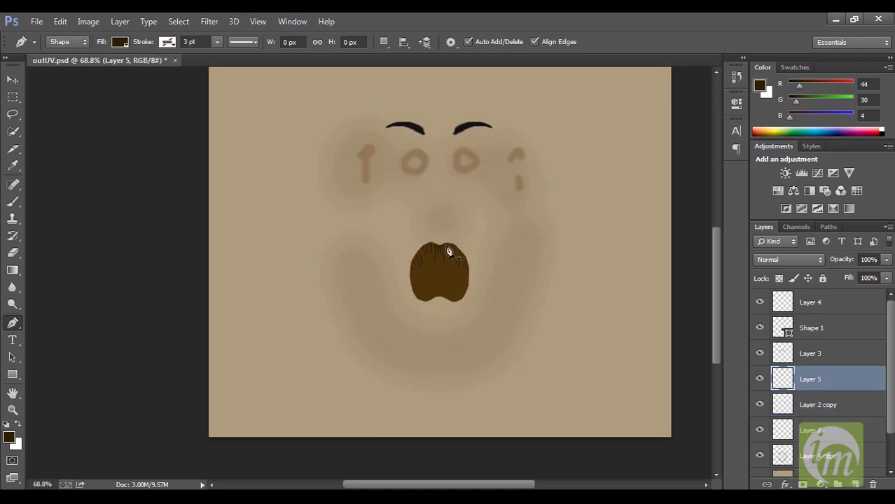
click(119, 43)
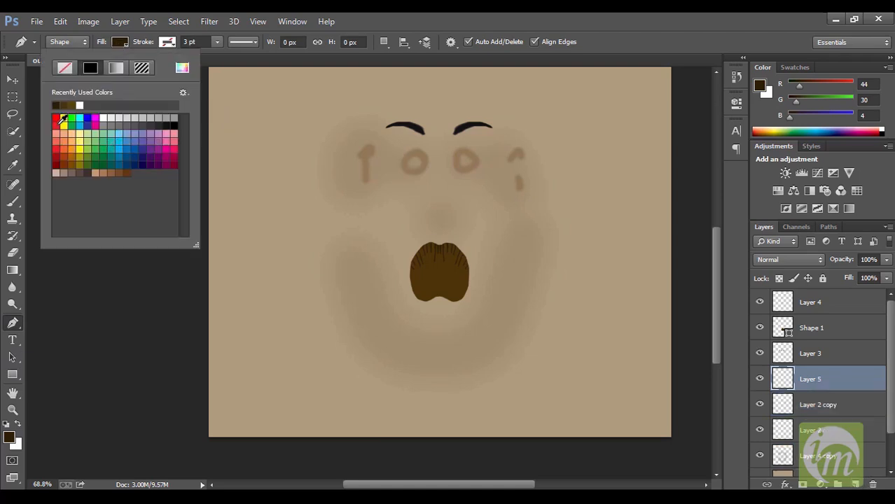
click(57, 121)
click(455, 98)
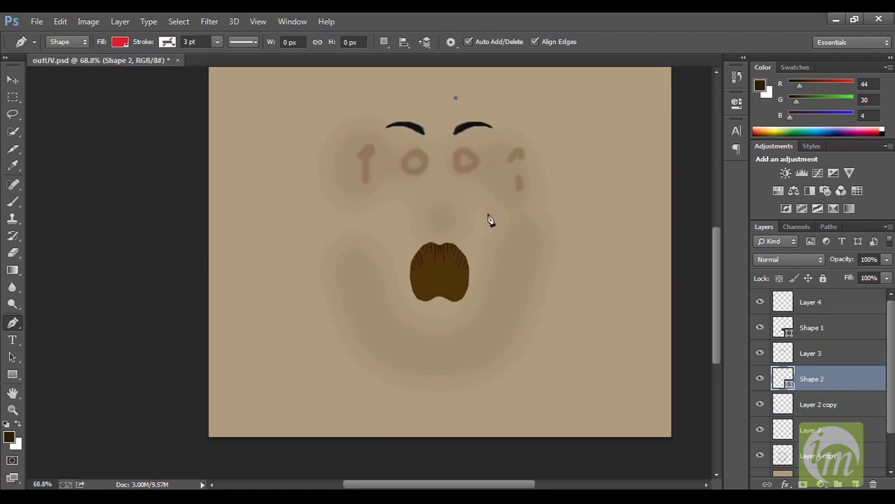
click(472, 180)
click(494, 221)
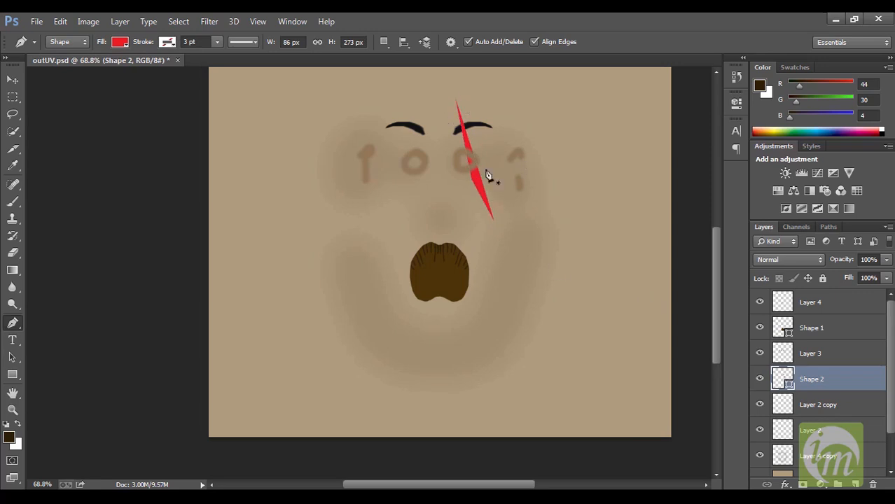
Step: Move the scar layer, Shape 2, below Layer 4 copy and shift the scar slightly outward from the eye
drag(827, 369, 849, 443)
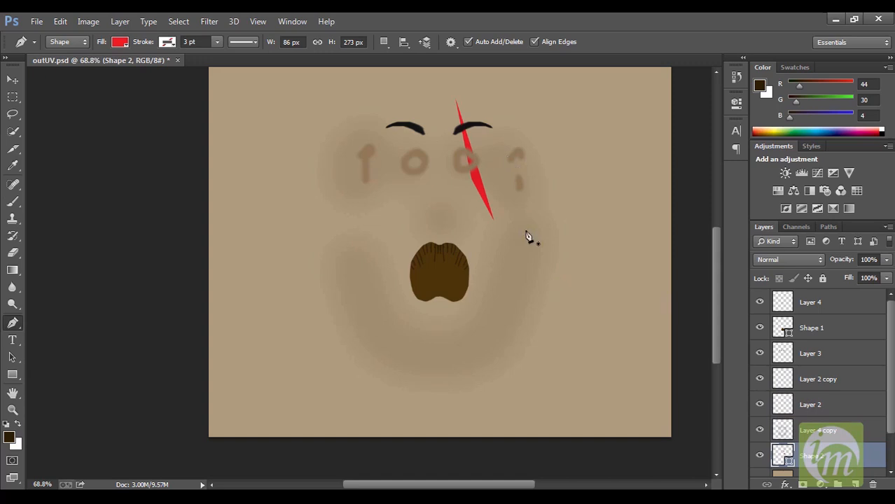
click(14, 80)
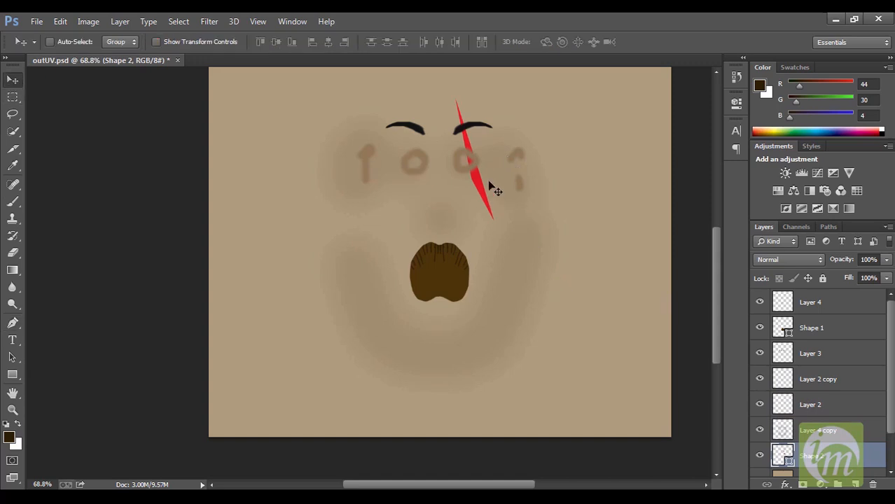
drag(490, 186, 491, 184)
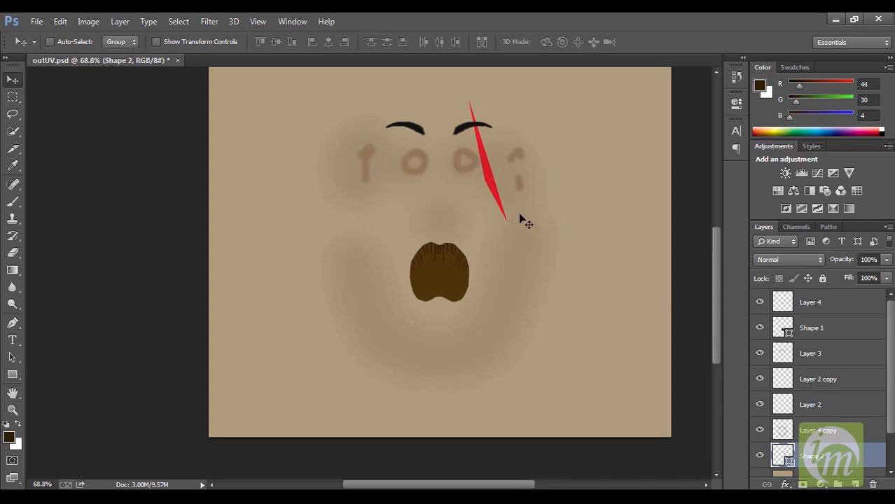
Step: Change the fill colour of the scar shape to dark red
double_click(783, 456)
drag(468, 242, 514, 276)
click(661, 166)
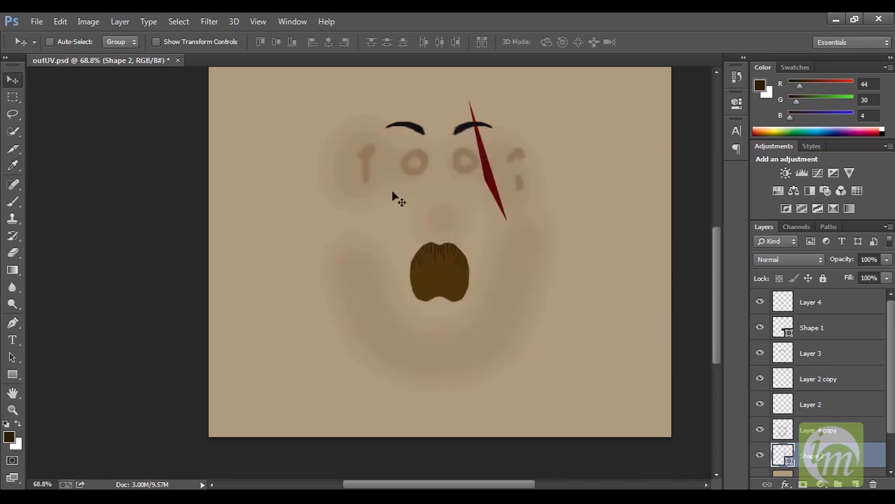
Step: Duplicate the scar and scale the copy down to make a smaller, parallel scar just outside the first one
alt+drag(492, 184, 497, 184)
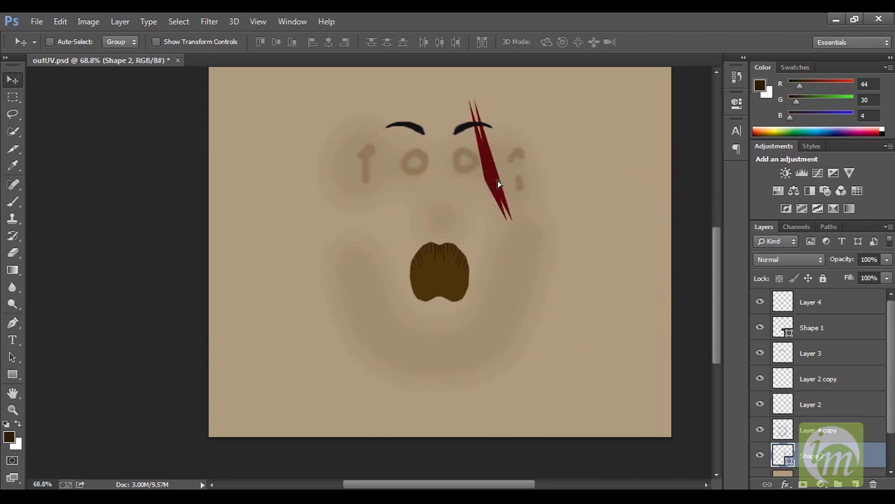
key(ctrl+t)
drag(513, 222, 497, 175)
key(Return)
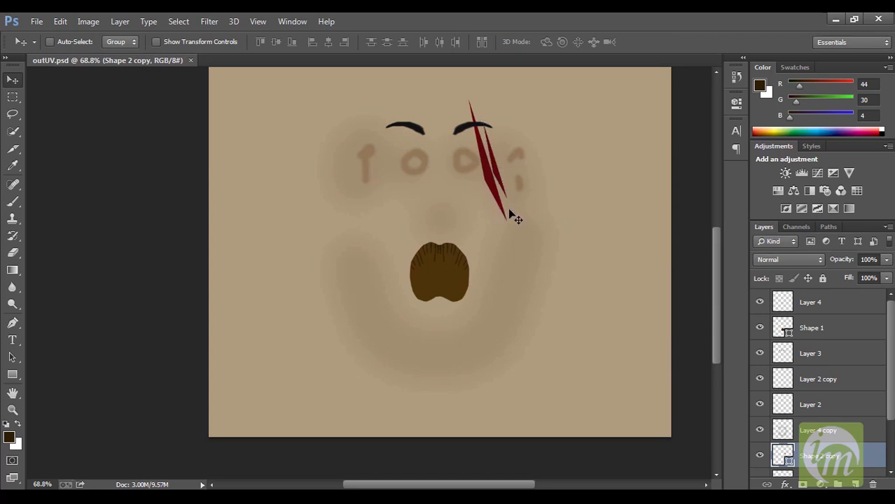
Step: Switch to Maya and examine how the two scars and the brows sit on the orc's face
click(330, 433)
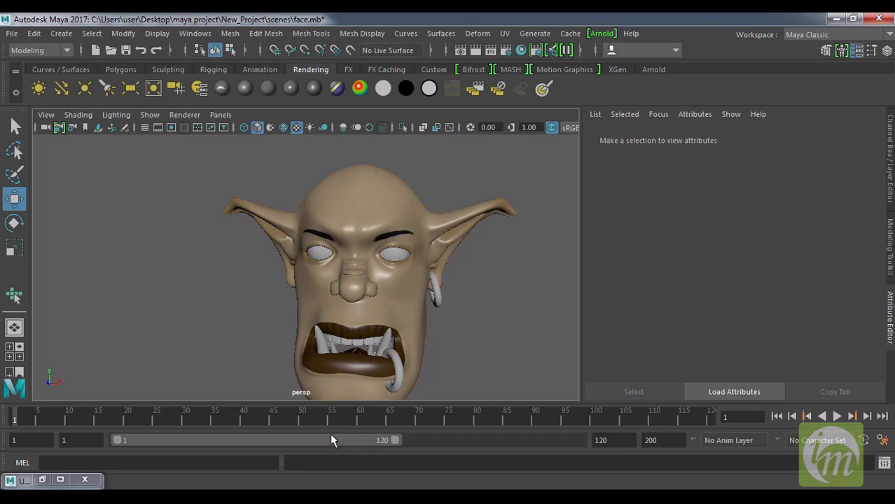
click(405, 221)
alt+drag(443, 265, 461, 300)
click(483, 306)
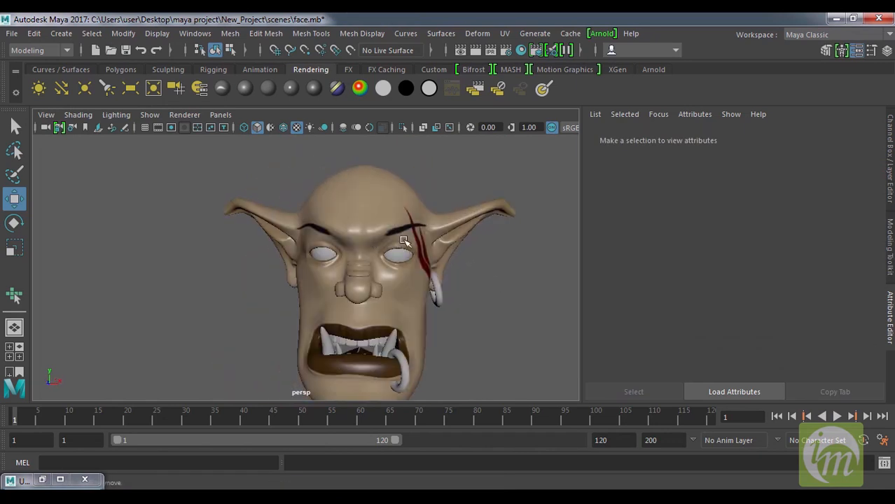
Step: Back in Photoshop, scale both eyebrow layers, Layer 2 and Layer 2 copy, together about their centre to about 82%
mouse_move(340, 499)
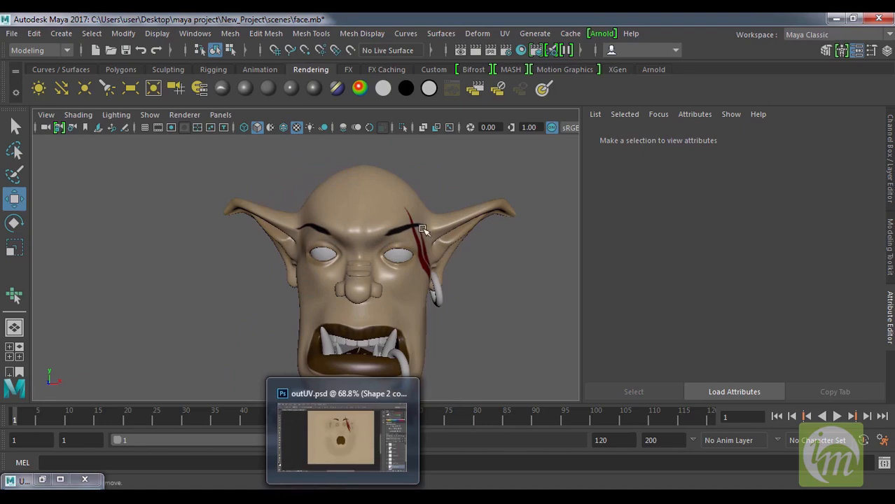
click(370, 444)
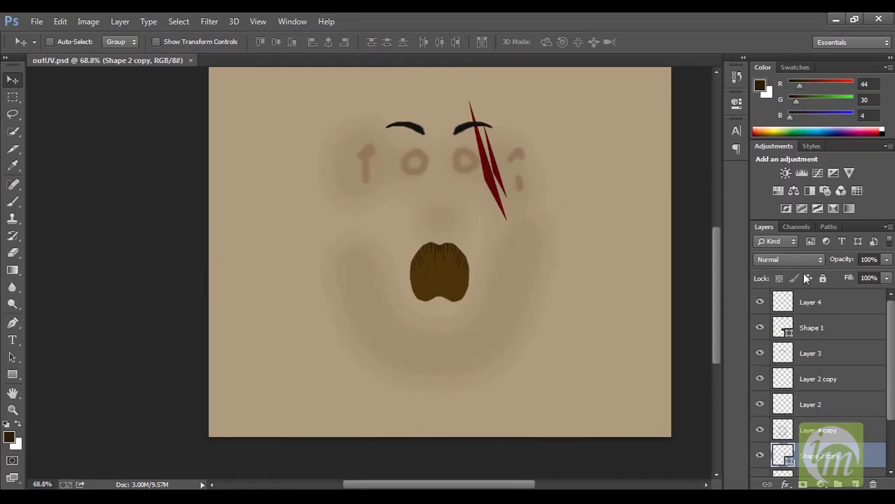
click(844, 402)
shift+click(856, 379)
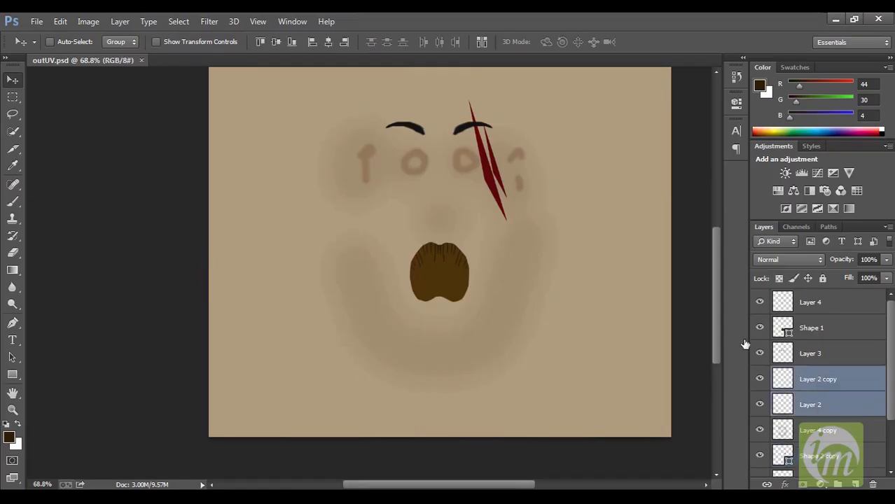
key(ctrl+t)
alt+shift+drag(493, 121, 483, 127)
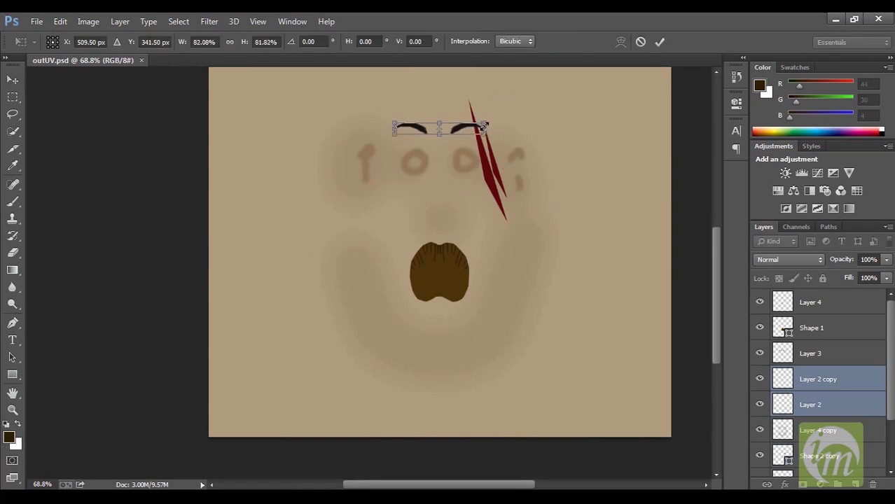
key(Return)
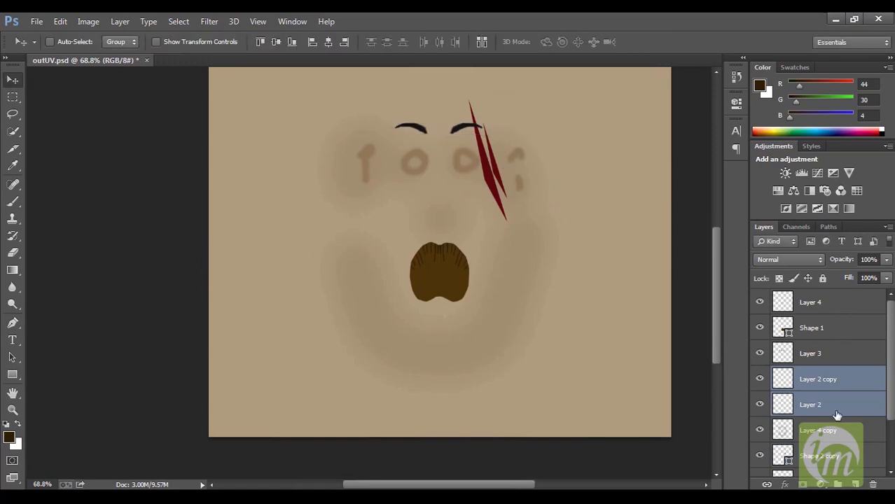
click(850, 434)
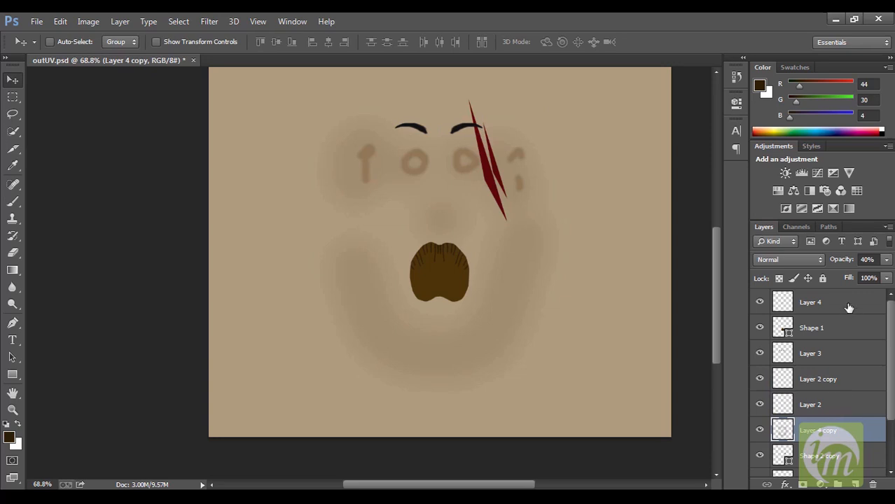
drag(486, 174, 480, 176)
key(ctrl+z)
right_click(491, 180)
click(517, 188)
click(849, 452)
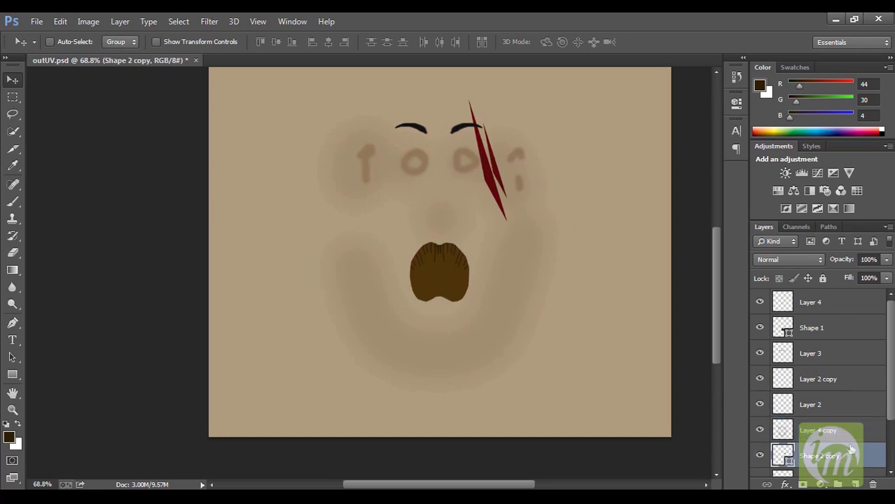
ctrl+click(842, 406)
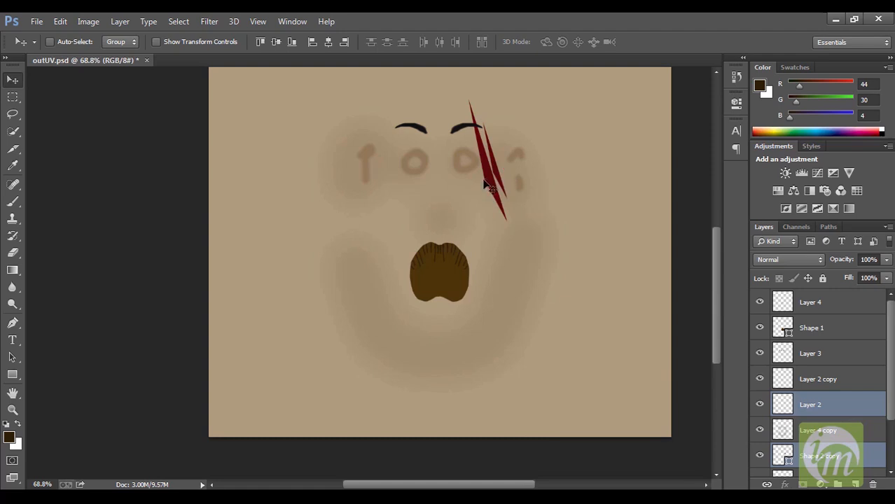
drag(479, 181, 465, 184)
key(ctrl+z)
key(ctrl+z)
click(843, 436)
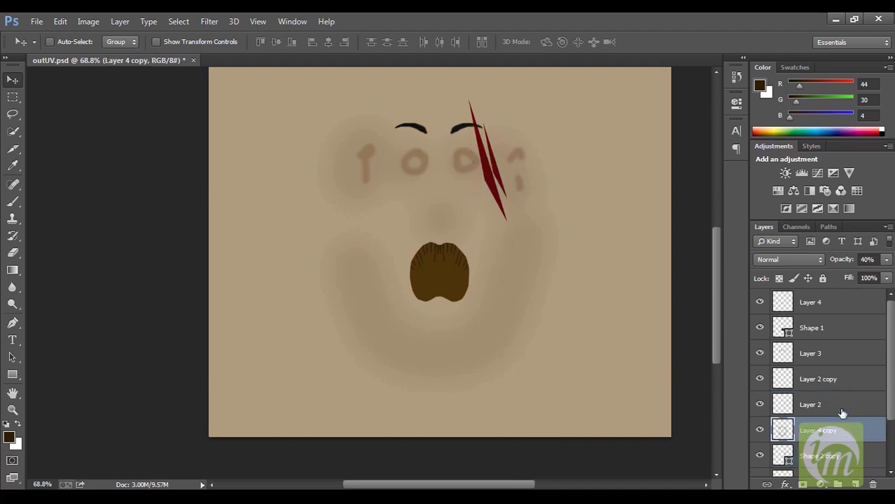
click(847, 406)
shift+click(849, 380)
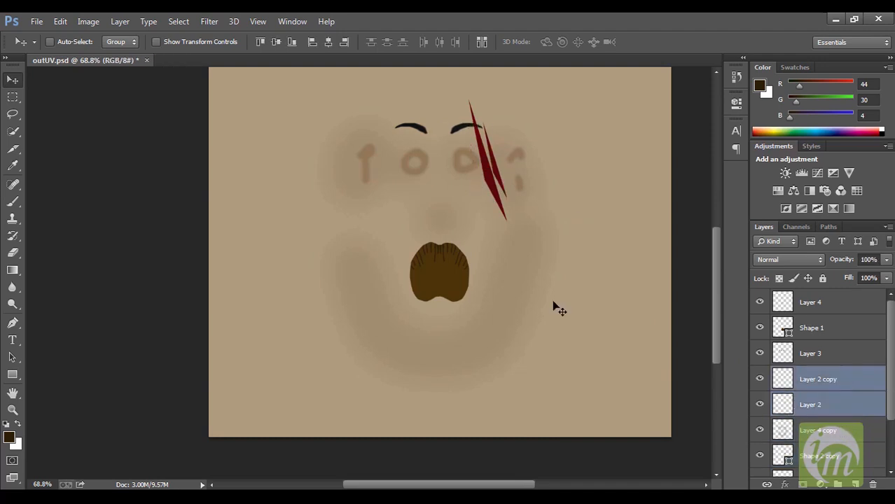
drag(493, 192, 480, 199)
key(ctrl+z)
Step: Toggle the visibility of Layer 4 copy and the scar shape layers to identify what each one contains
click(845, 438)
click(760, 430)
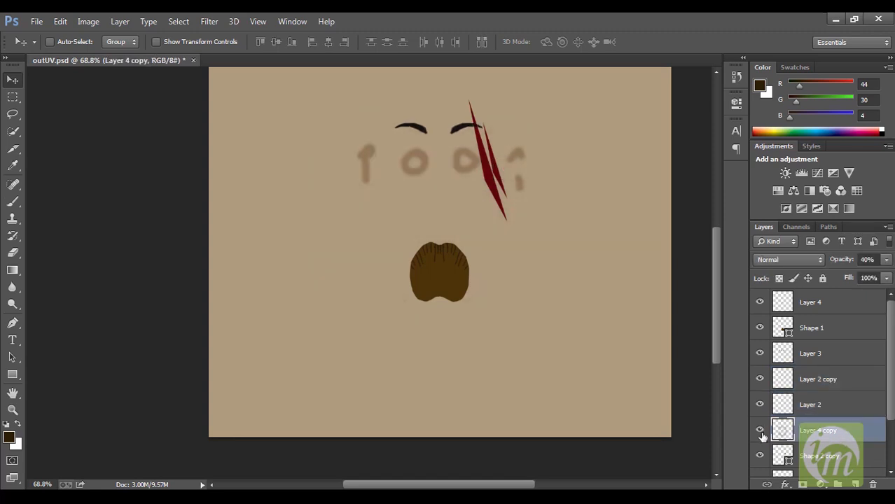
click(759, 430)
click(759, 455)
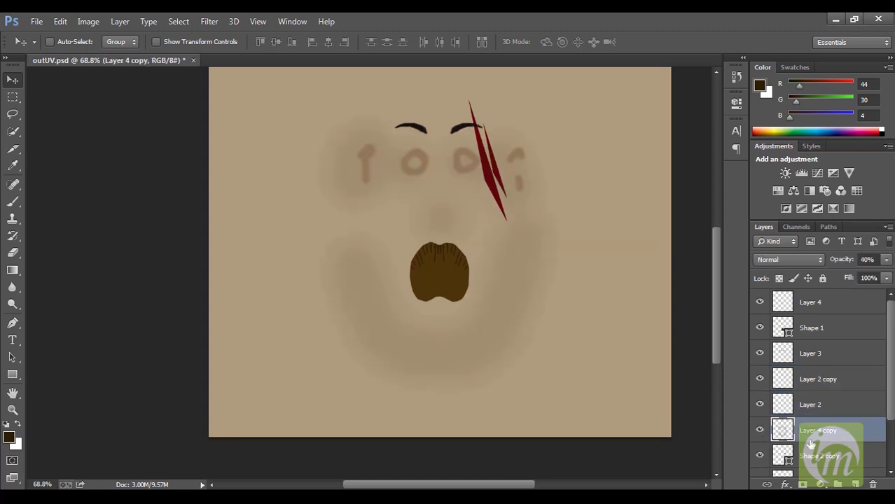
scroll(812, 441, down, 2)
click(761, 430)
click(760, 430)
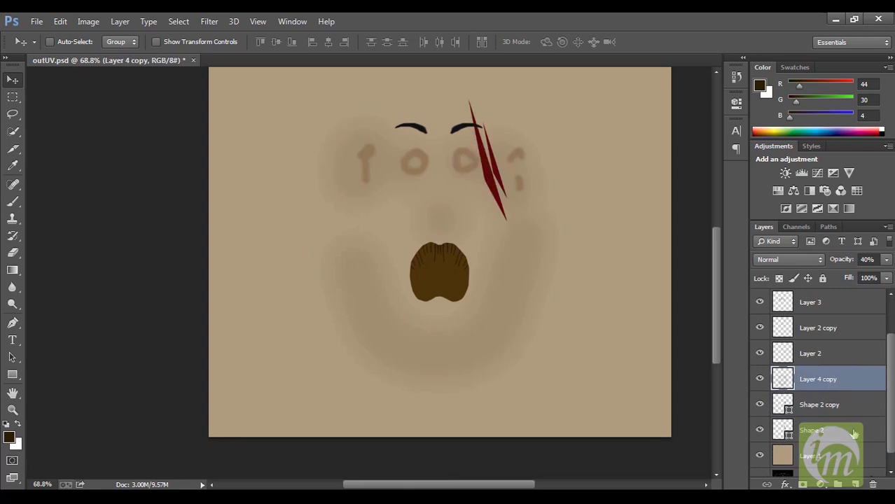
Step: Move both scars, Shape 2 and Shape 2 copy, together slightly inward and down over the eye, and save outUV.psd
click(855, 430)
click(864, 408)
shift+click(859, 428)
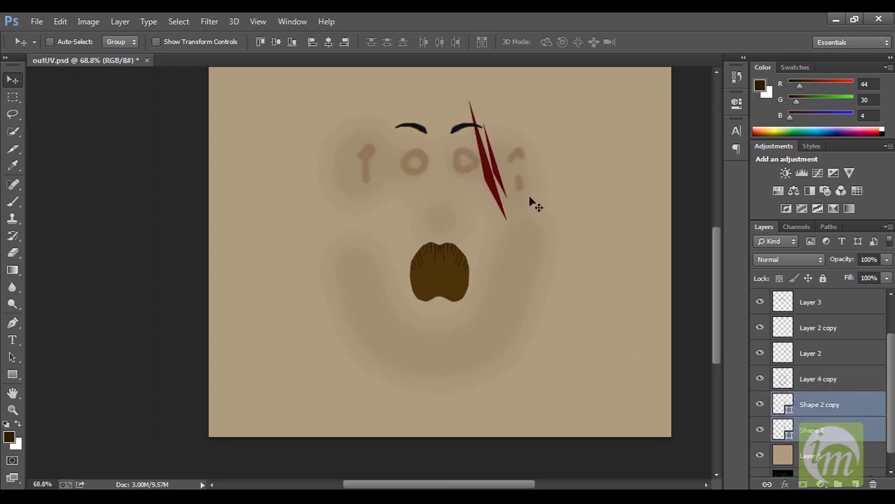
drag(486, 188, 478, 196)
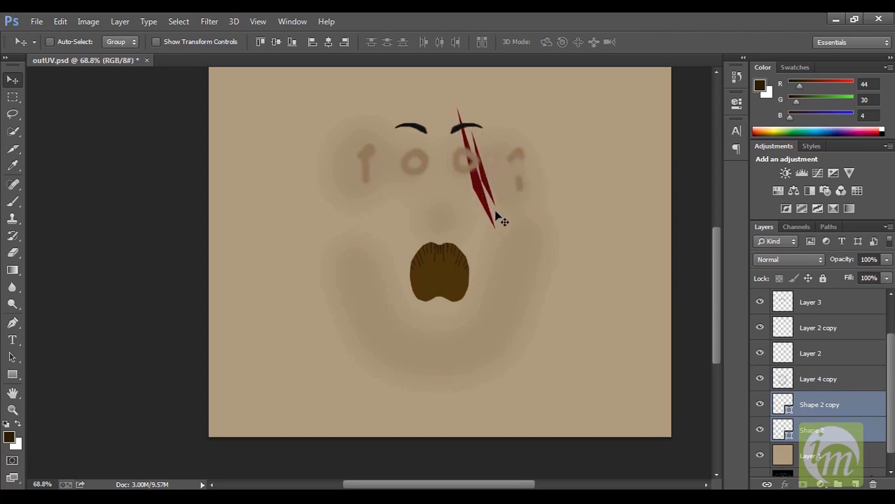
key(ctrl+s)
Step: Switch to Maya and examine the repositioned scars and smaller brows on the orc head from several angles
mouse_move(266, 440)
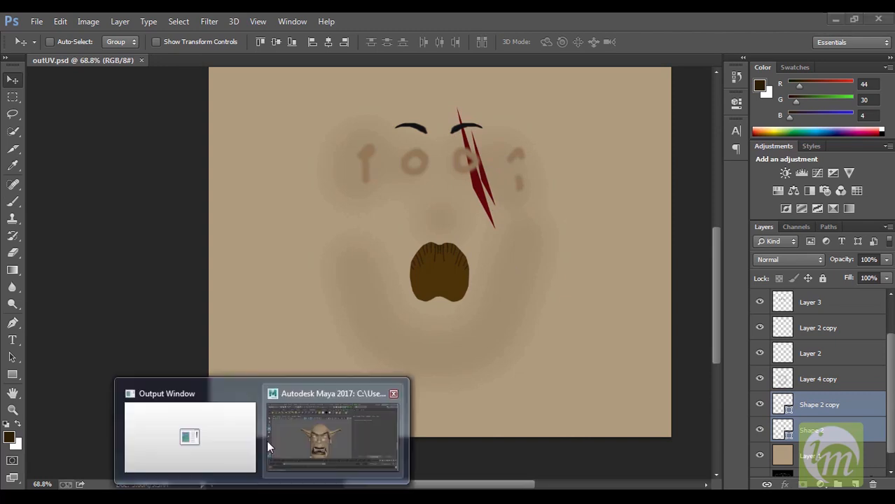
click(300, 431)
click(411, 288)
mouse_move(514, 318)
alt+mouse_down()
mouse_move(444, 296)
mouse_move(516, 304)
alt+mouse_up()
click(503, 308)
alt+drag(506, 354, 476, 325)
alt+right_drag(476, 324, 436, 193)
alt+drag(455, 297, 391, 294)
Step: Assign one new Blinn material to the orc's upper teeth, lower teeth and tusks
click(392, 291)
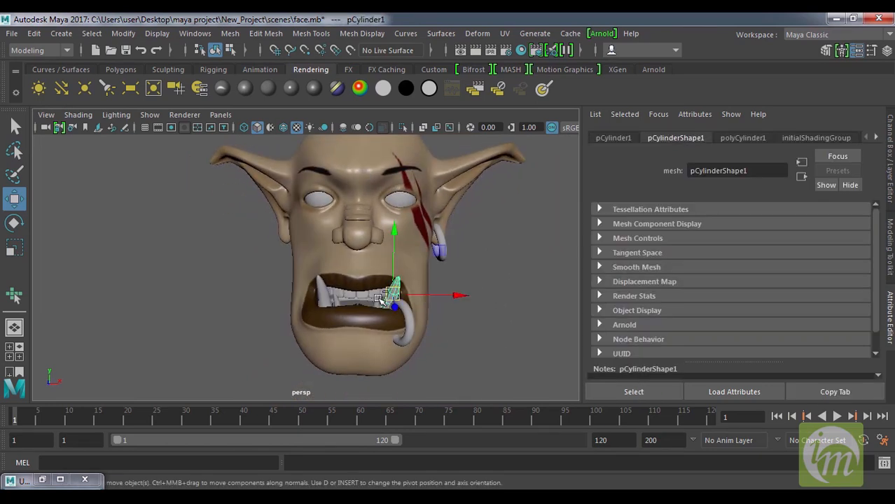
click(354, 295)
alt+drag(438, 309, 395, 308)
alt+right_drag(380, 294, 412, 362)
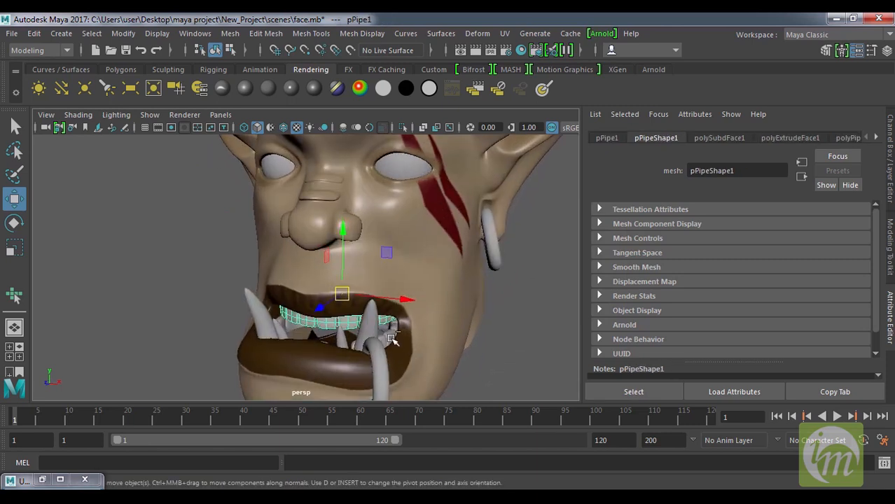
shift+click(389, 333)
shift+click(372, 329)
shift+click(340, 336)
shift+click(278, 333)
shift+click(259, 320)
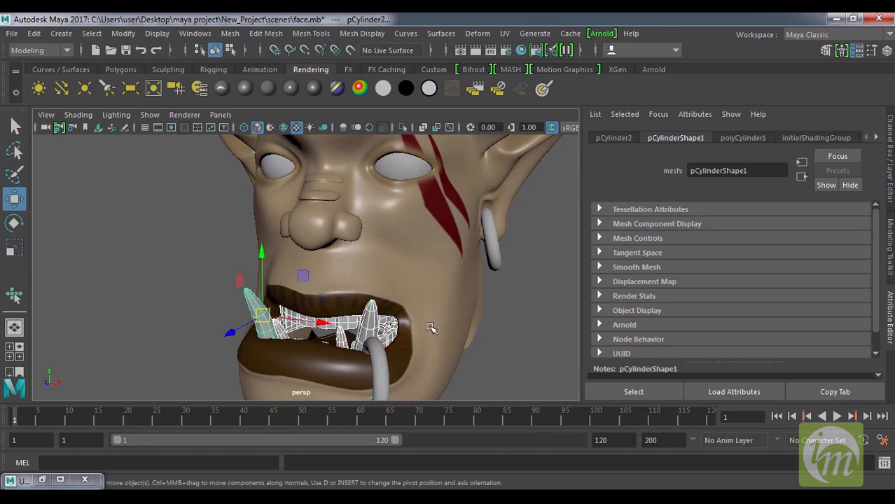
alt+right_drag(433, 326, 409, 252)
click(244, 87)
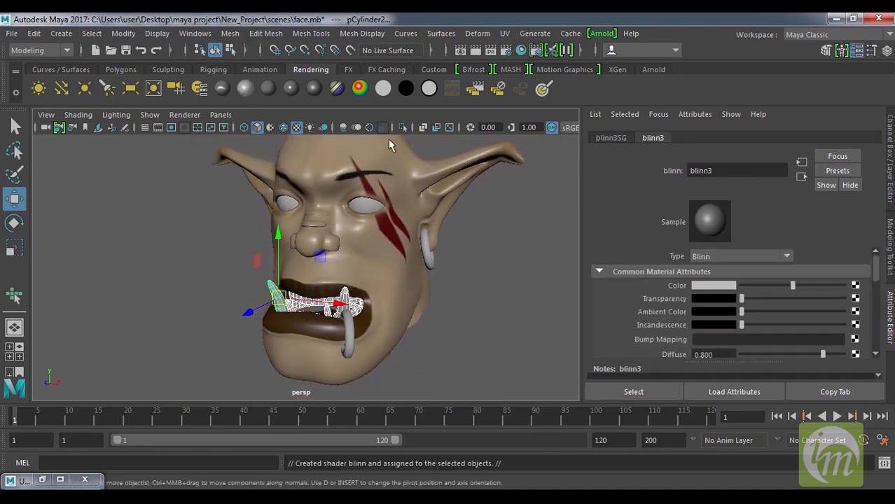
Step: Set the colour of the teeth's Blinn material to white and clear the selection
drag(794, 287, 844, 286)
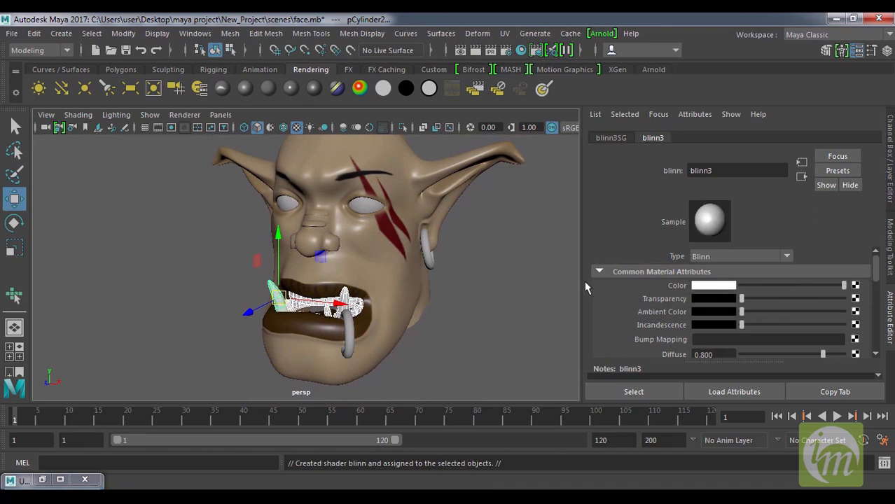
alt+drag(515, 286, 535, 280)
click(526, 276)
Step: Assign a new Blinn material to both the earring and the lip ring
alt+right_drag(525, 276, 502, 272)
alt+drag(502, 272, 474, 262)
alt+right_drag(473, 262, 471, 323)
alt+drag(472, 323, 426, 281)
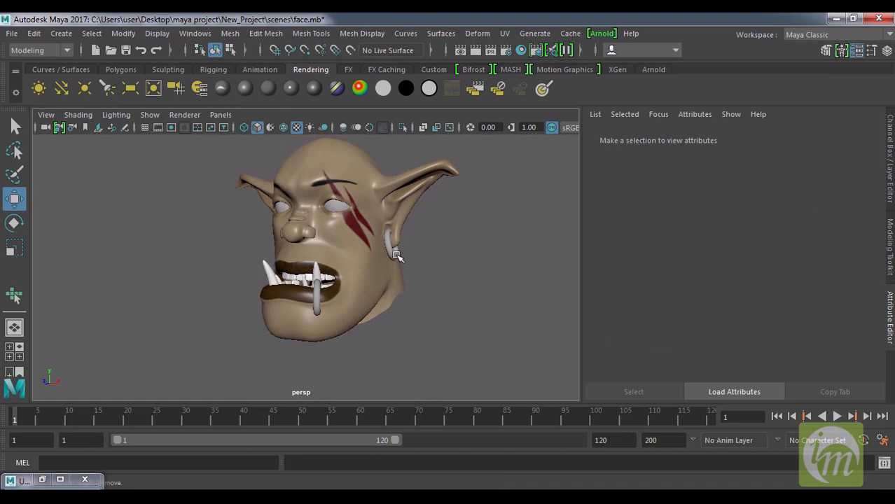
click(397, 255)
shift+click(317, 303)
click(244, 88)
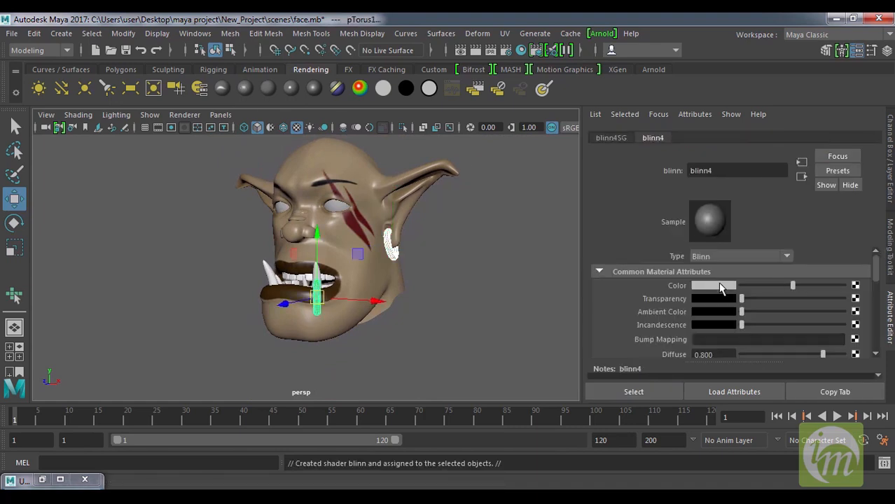
Step: Set the rings' material colour to golden yellow with hue 36.923, saturation 1.000 and value about 0.784
click(722, 286)
drag(666, 319, 657, 318)
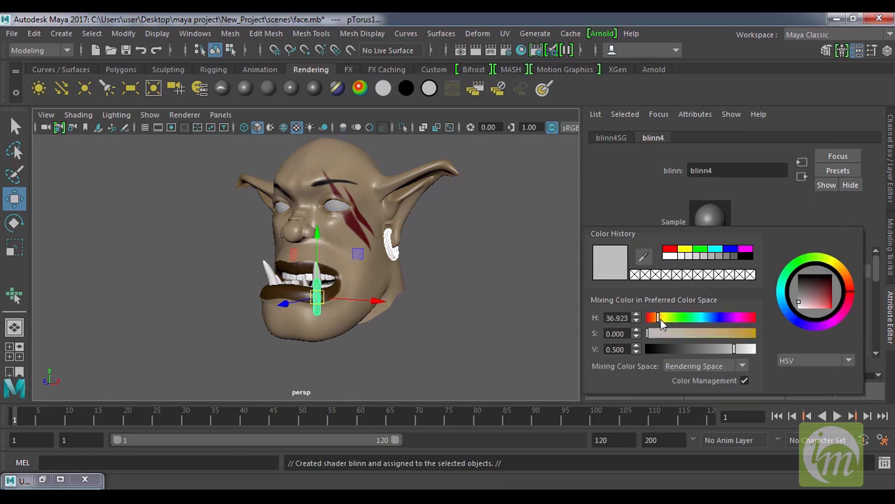
drag(744, 335, 748, 355)
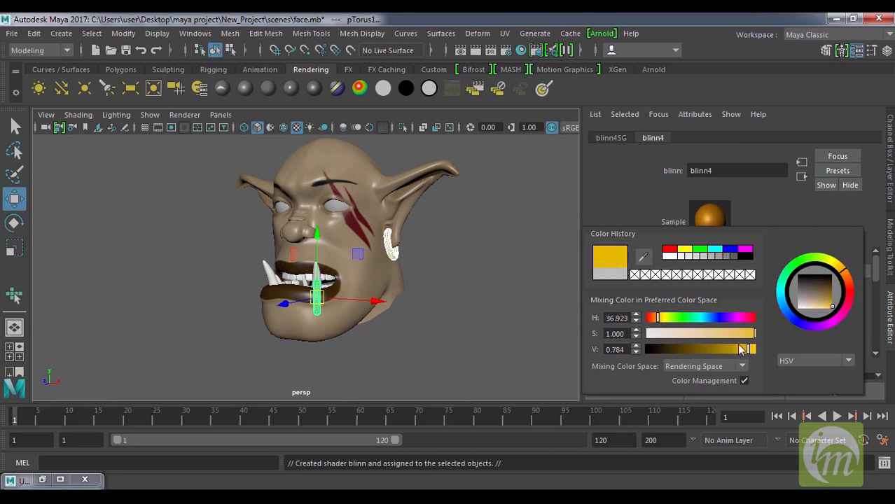
click(505, 255)
Step: Assign a new Blinn material to the eyeball beside the scars and map a Ramp texture to its colour
alt+drag(503, 254, 486, 259)
click(355, 211)
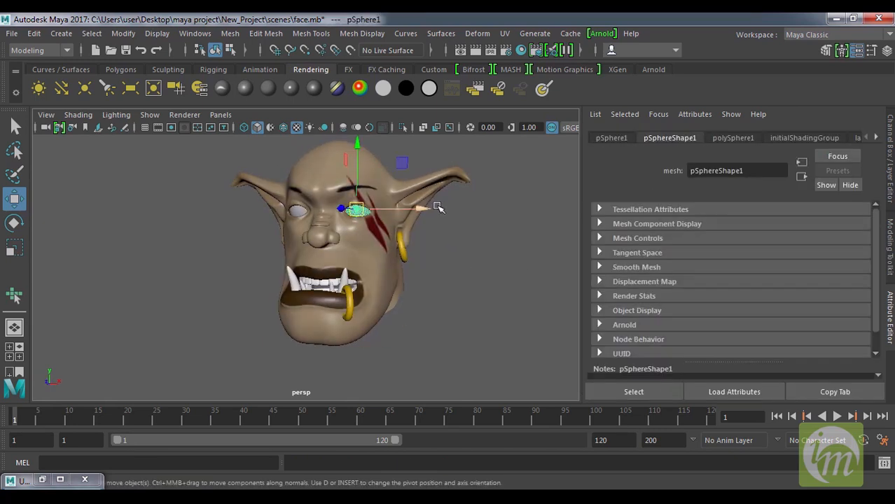
alt+right_drag(436, 207, 497, 315)
alt+middle_drag(497, 315, 497, 390)
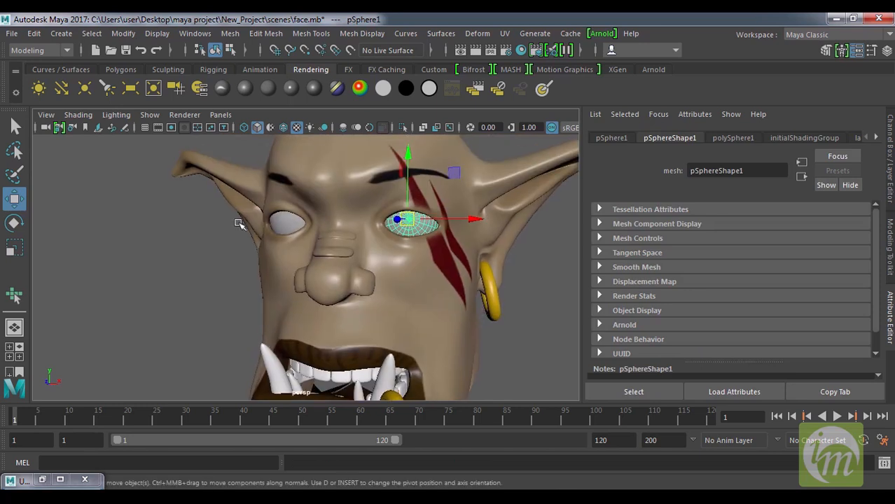
click(245, 89)
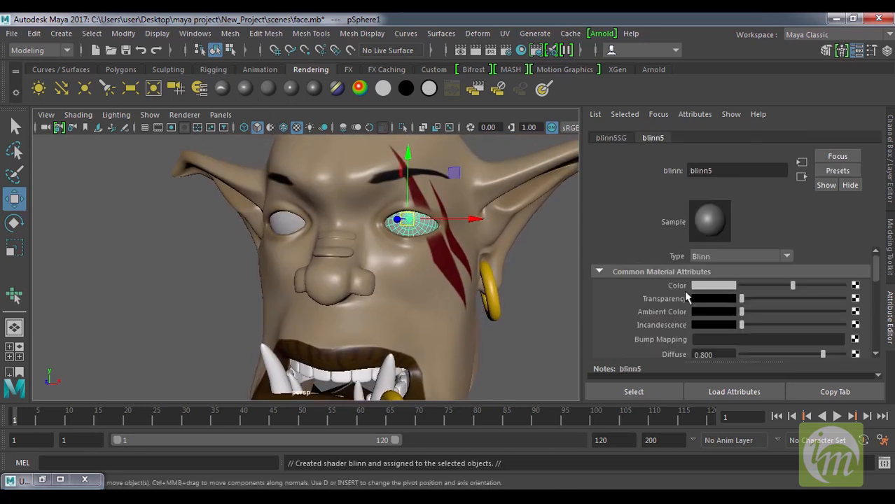
click(855, 286)
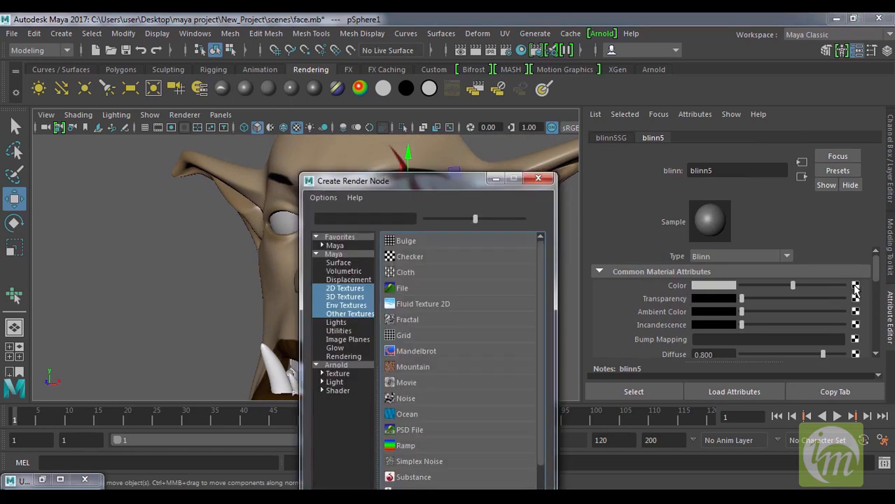
drag(459, 183, 442, 78)
click(428, 343)
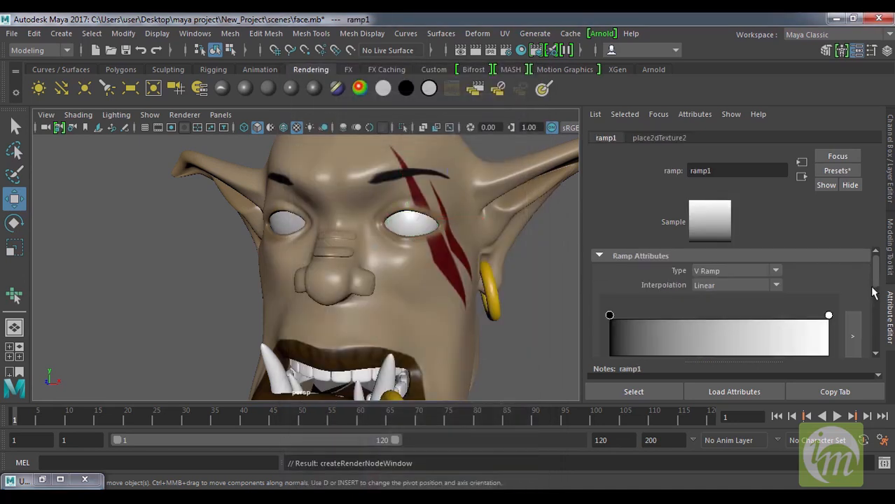
Step: Open the eye's ramp in its enlarged editor and place the window clear of the face
click(853, 339)
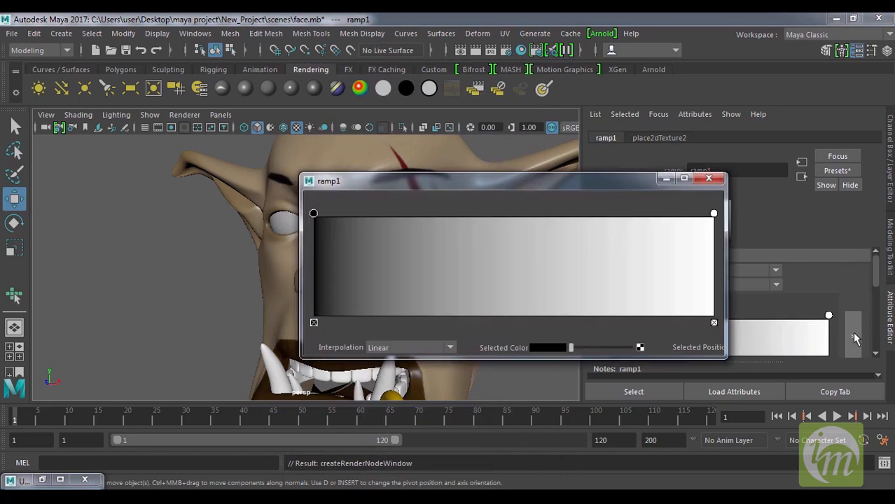
drag(417, 182, 529, 158)
Step: Try black on the ramp's white end marker, and return that marker to white
click(827, 191)
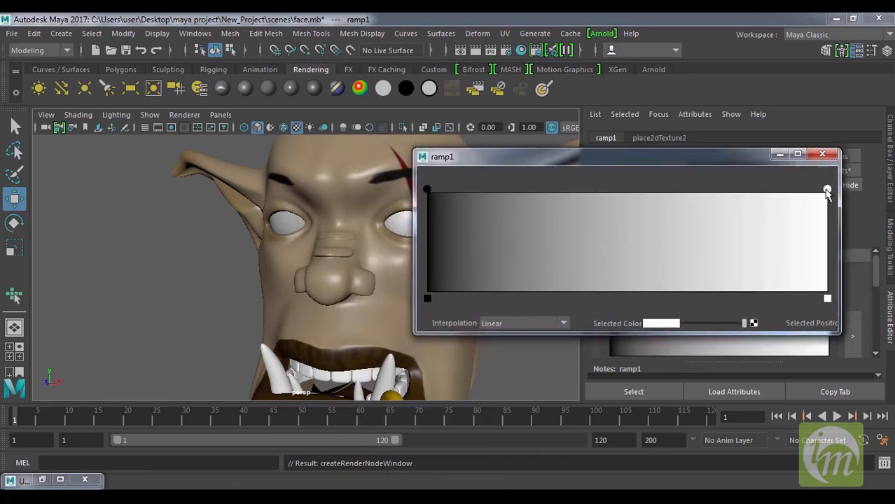
click(659, 323)
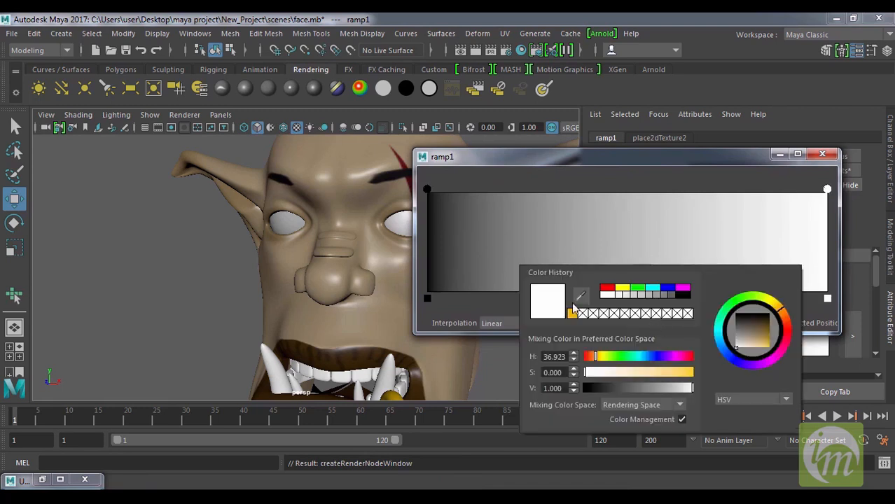
drag(593, 389, 555, 390)
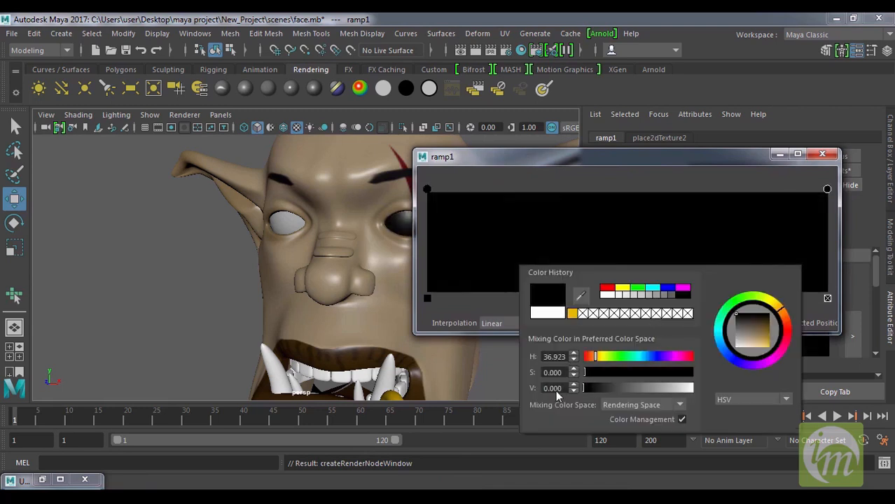
drag(471, 158, 506, 144)
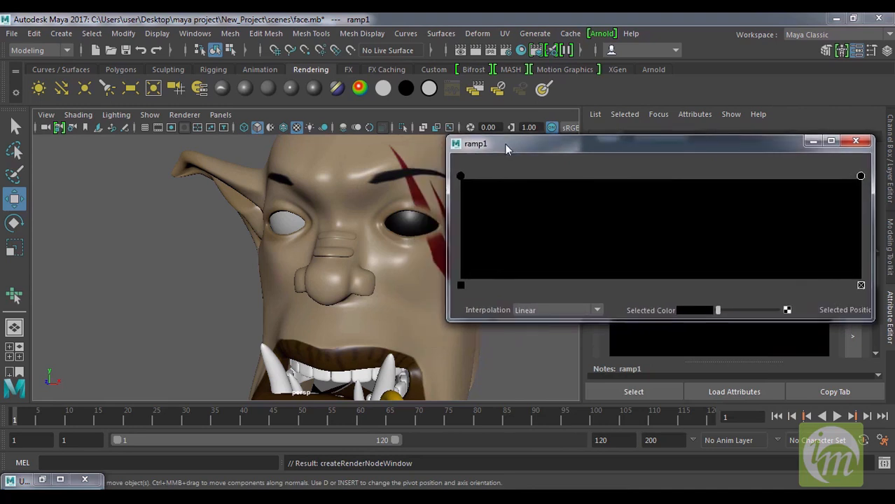
click(460, 177)
click(860, 176)
click(697, 312)
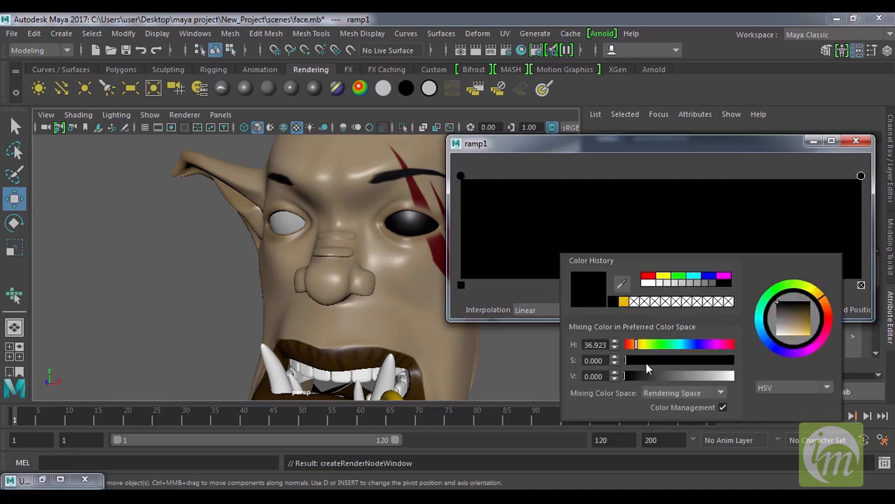
drag(662, 376, 734, 376)
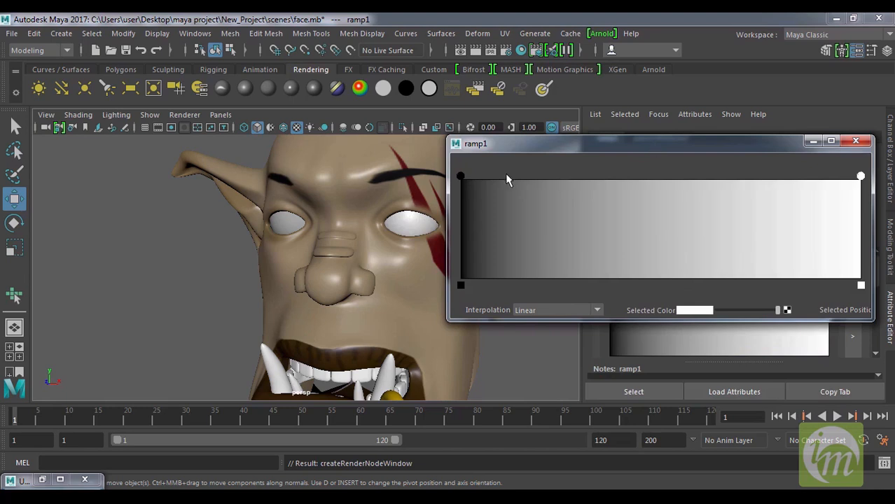
Step: Move the black and white ramp markers close together at about 90% of the ramp for a sharp-edged white pupil
drag(460, 177, 790, 186)
drag(862, 177, 818, 174)
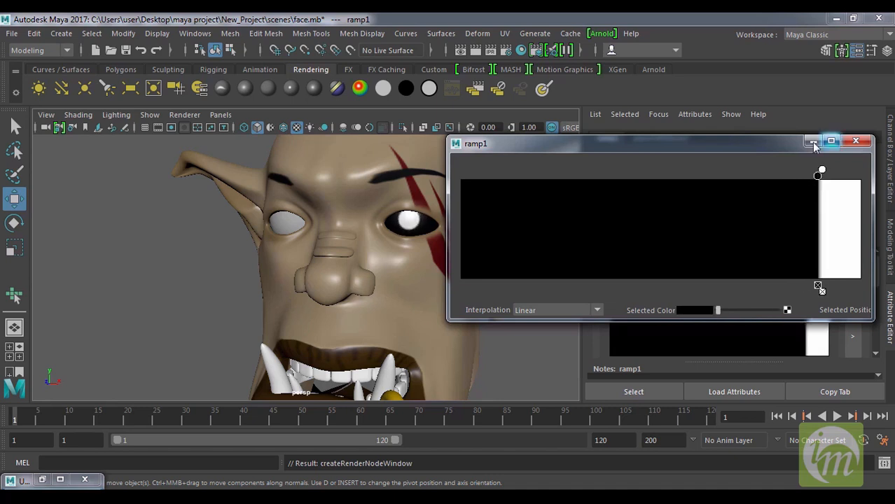
click(813, 141)
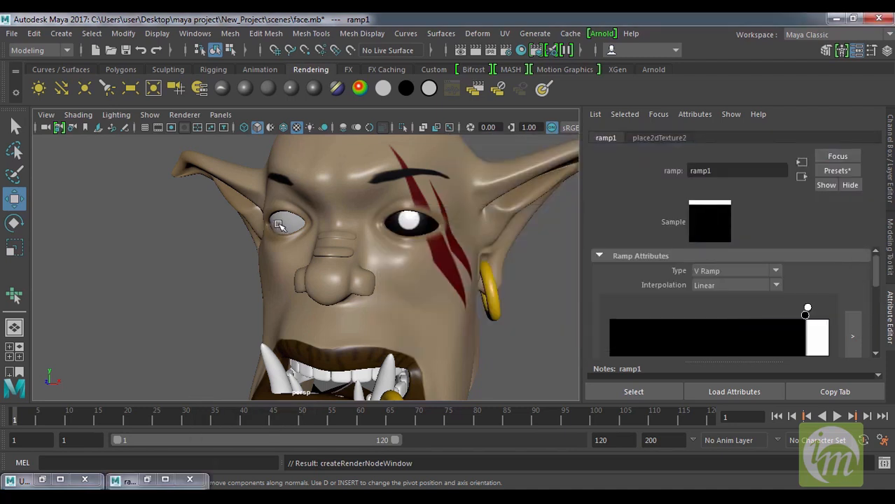
Step: Assign the existing blinn5 ramp material from the Hypershade to the other eyeball and clear the selection
click(280, 223)
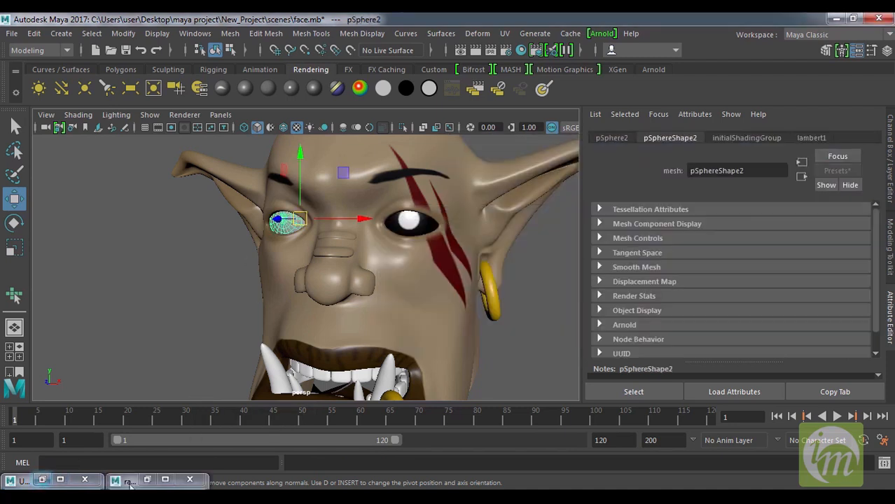
click(230, 35)
mouse_move(194, 33)
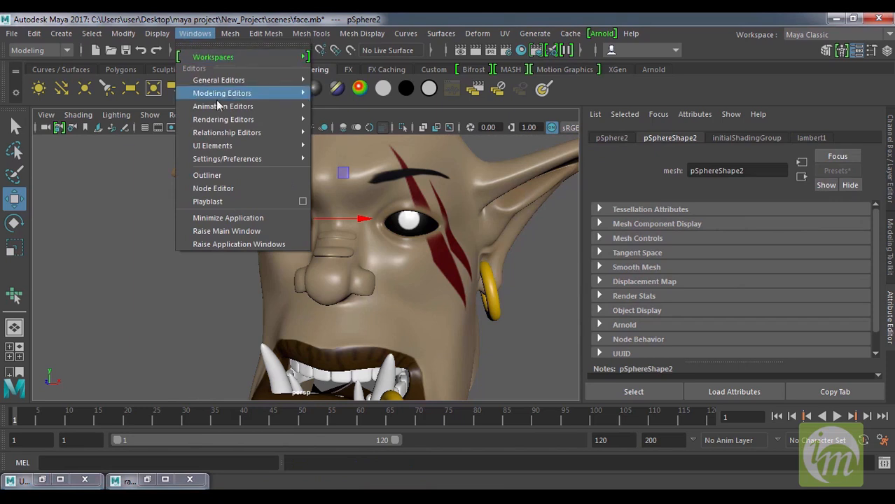
mouse_move(230, 120)
click(381, 158)
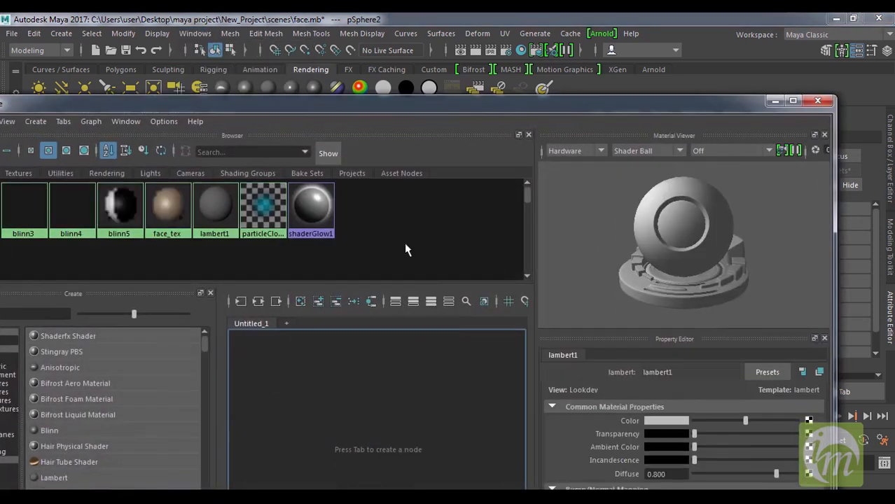
drag(239, 104, 384, 139)
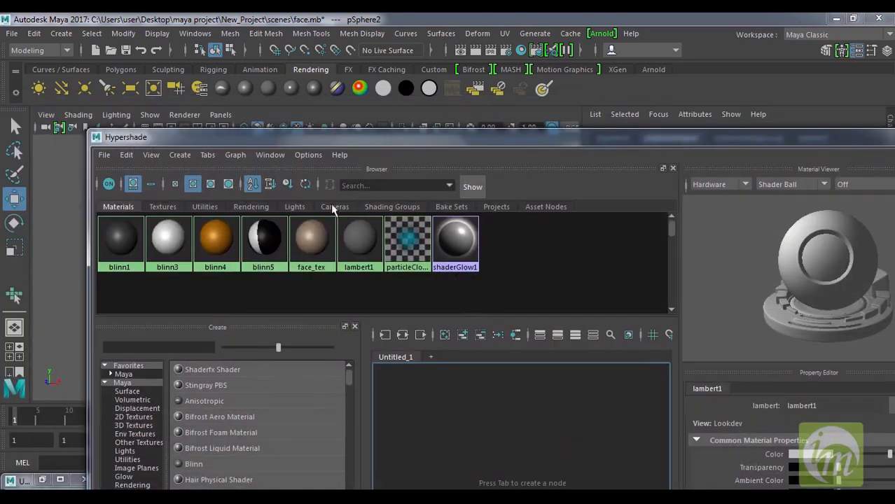
right_click(266, 239)
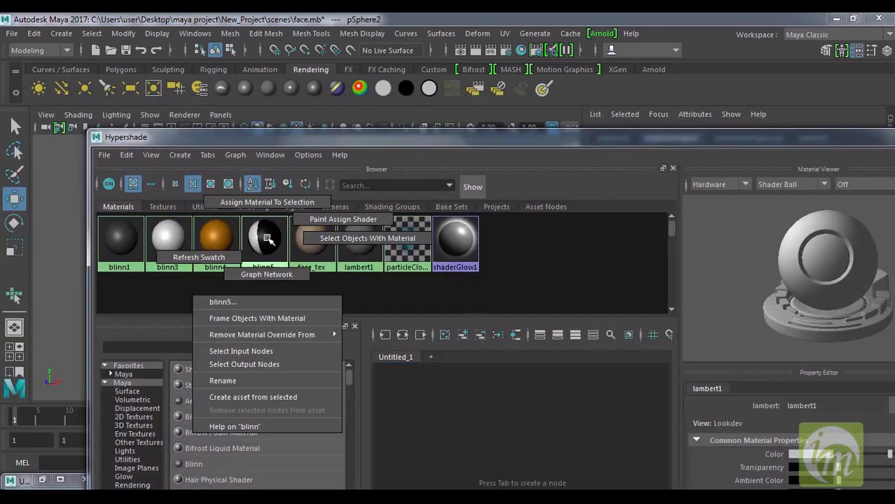
click(289, 199)
drag(830, 142, 545, 301)
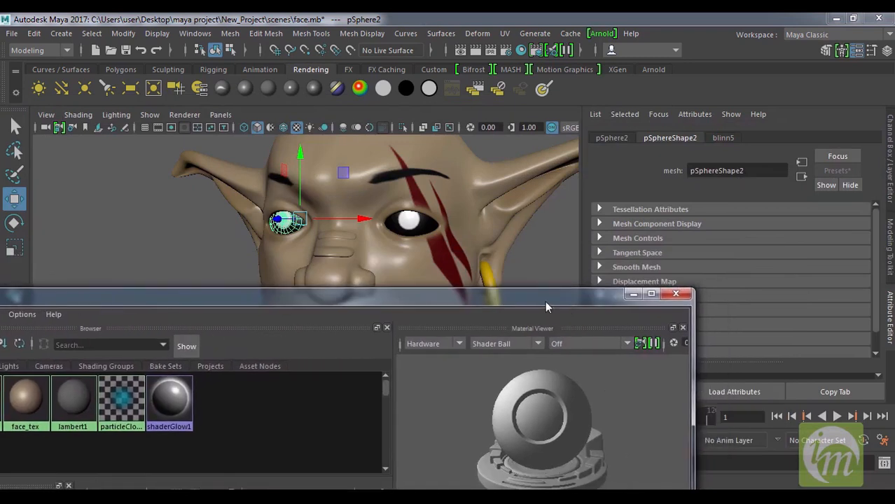
click(645, 299)
click(545, 260)
alt+drag(520, 262, 373, 192)
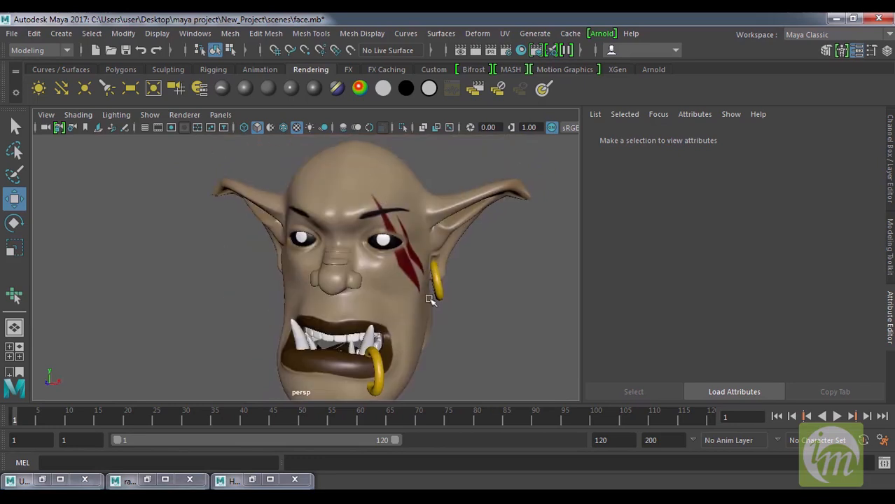
alt+drag(455, 324, 487, 294)
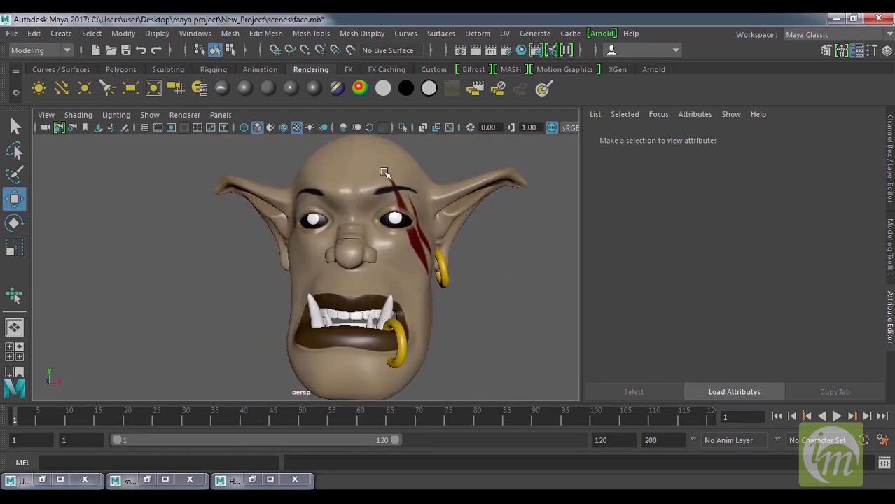
click(426, 303)
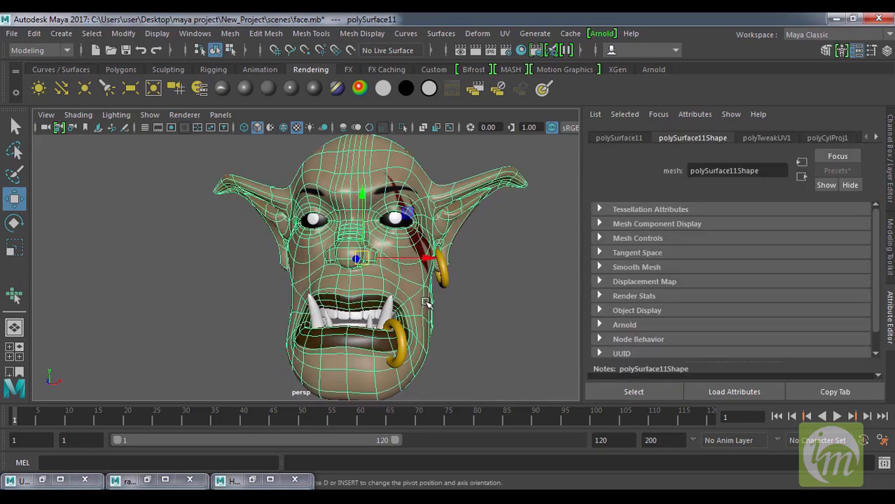
click(488, 312)
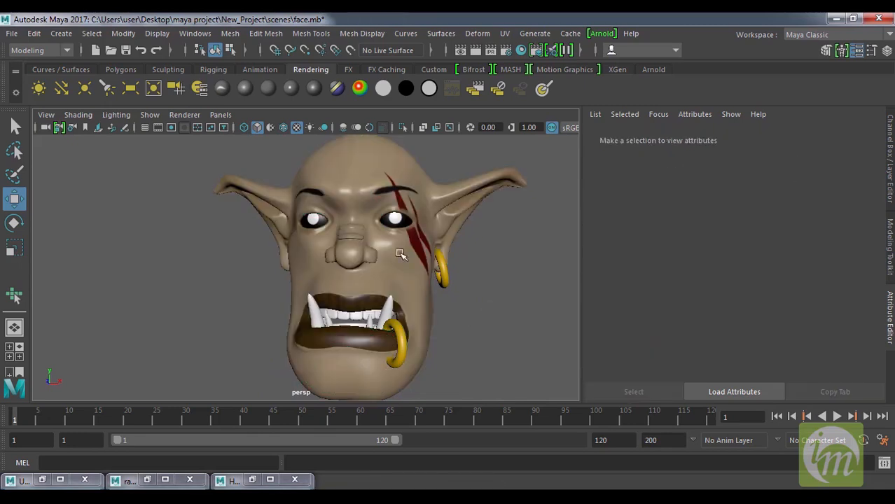
Step: Switch to Photoshop and hide every layer of outUV.psd except the scar layers Shape 2 and Shape 2 copy
click(366, 486)
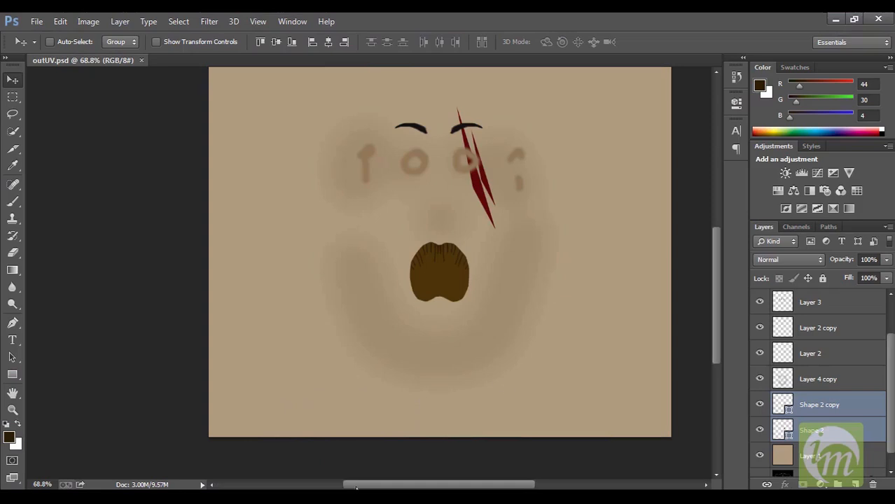
drag(760, 455, 765, 308)
scroll(781, 387, down, 1)
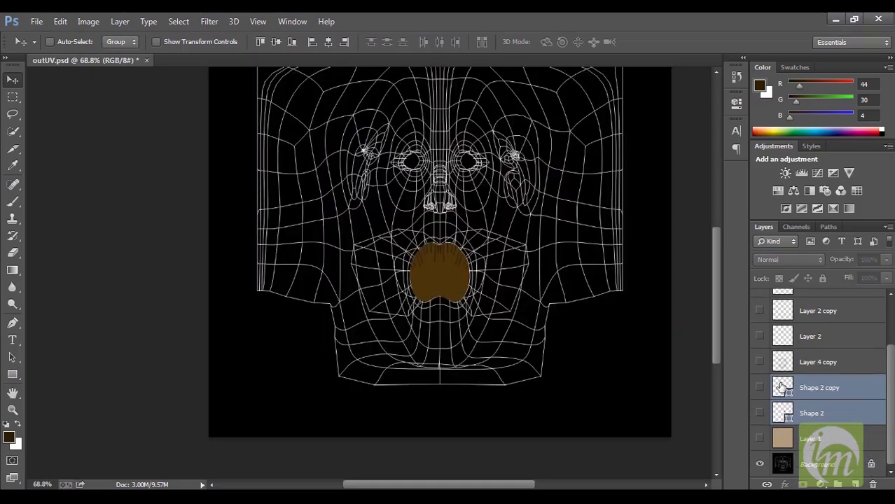
click(761, 415)
click(760, 388)
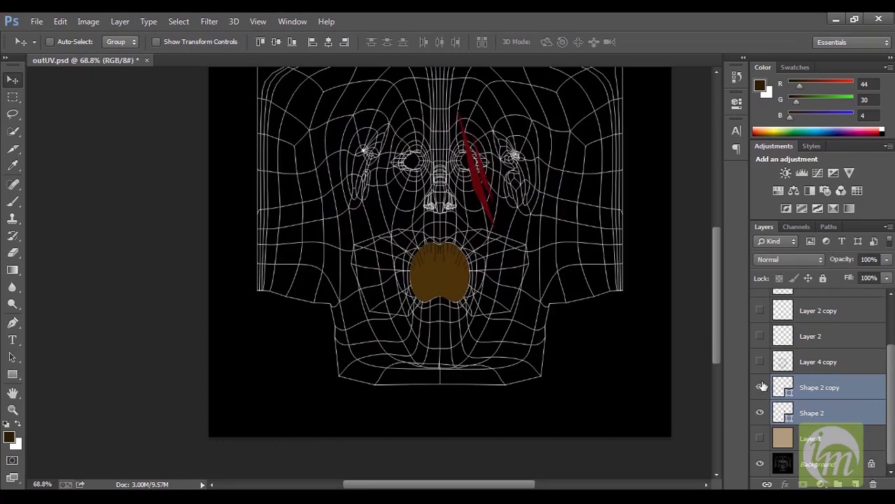
click(759, 465)
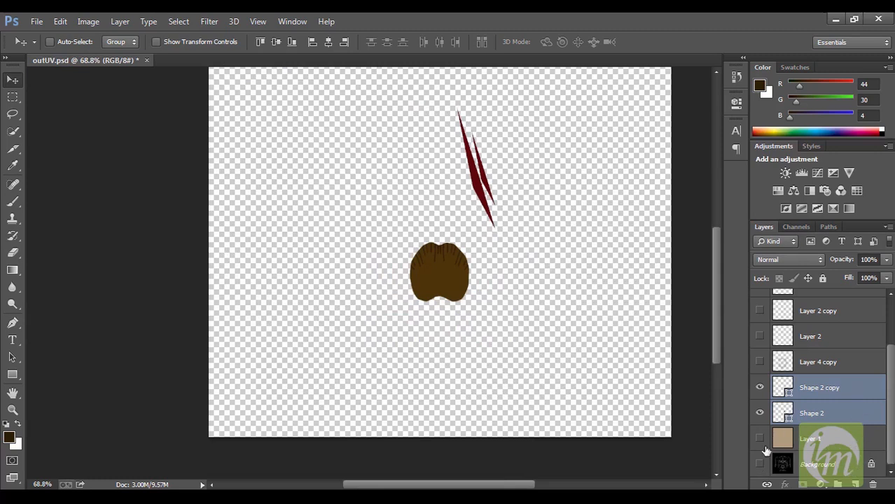
scroll(775, 353, up, 3)
click(760, 327)
click(759, 302)
scroll(792, 361, down, 3)
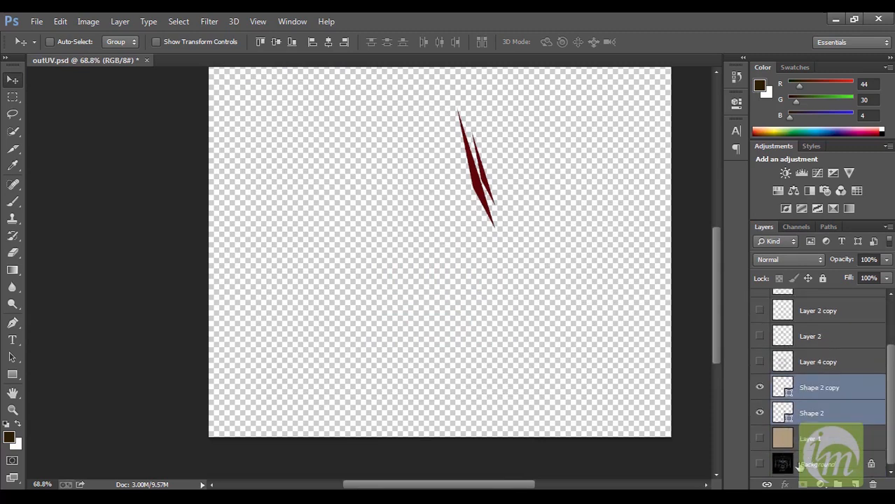
Step: Add a new layer directly beneath the two scar shapes and fill it with white
click(855, 484)
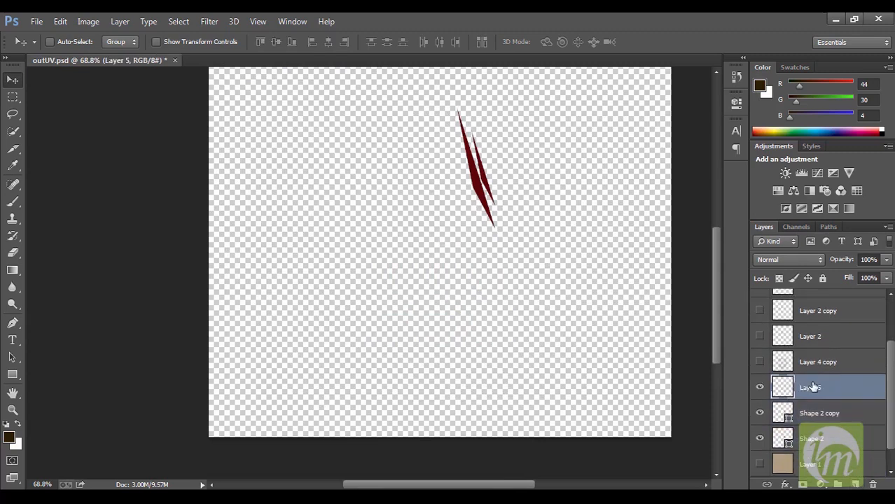
drag(843, 391, 837, 440)
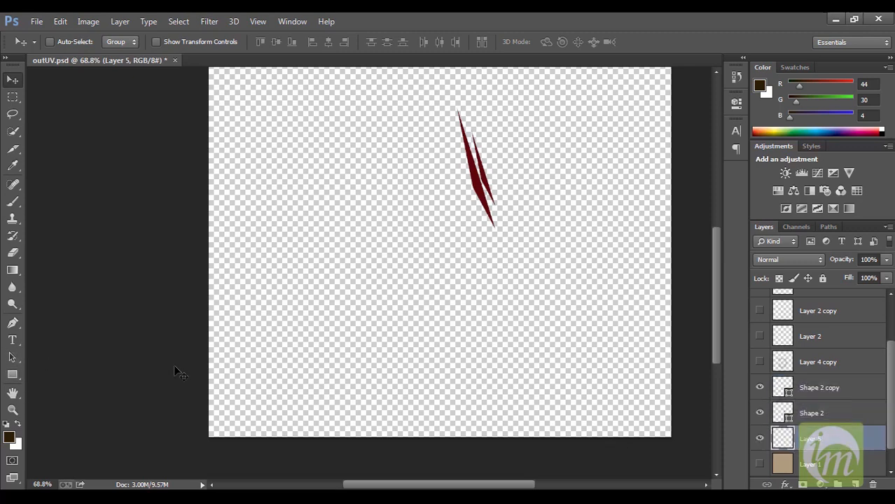
key(ctrl+BackSpace)
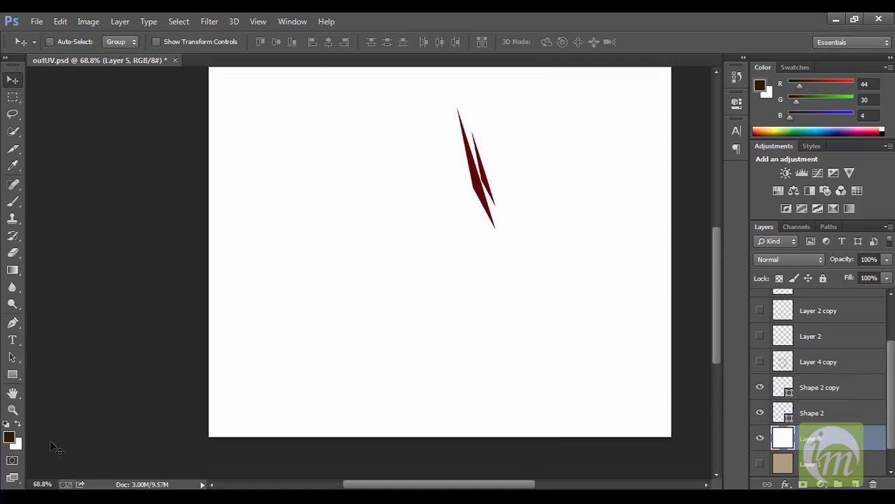
Step: Set the fill colour of both scar shapes, Shape 2 and Shape 2 copy, to black
double_click(782, 413)
drag(517, 322, 546, 371)
click(661, 164)
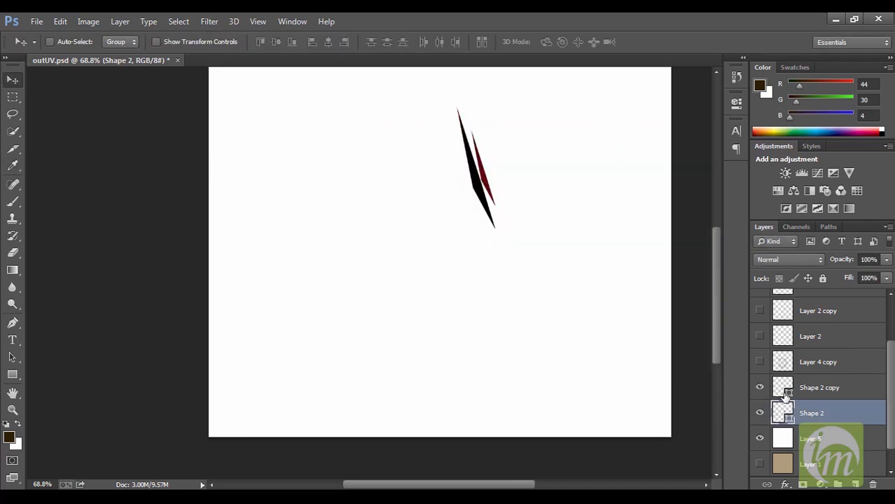
click(784, 393)
double_click(784, 392)
drag(499, 274, 536, 347)
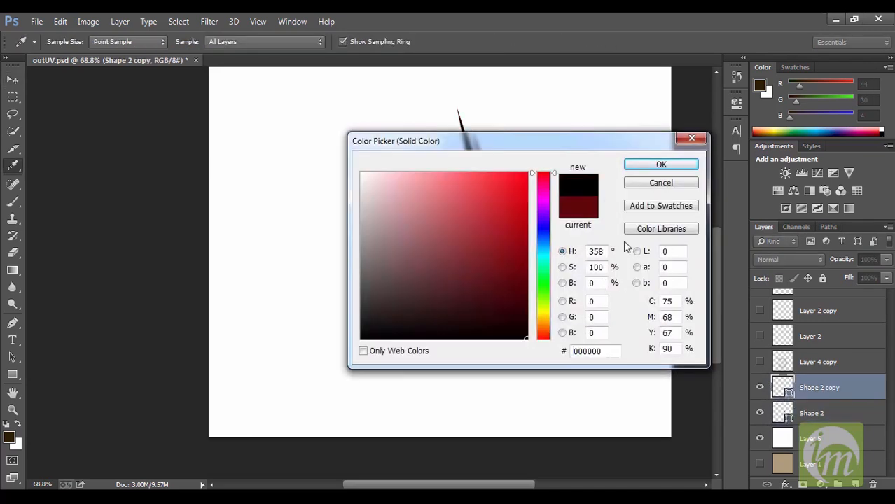
click(661, 165)
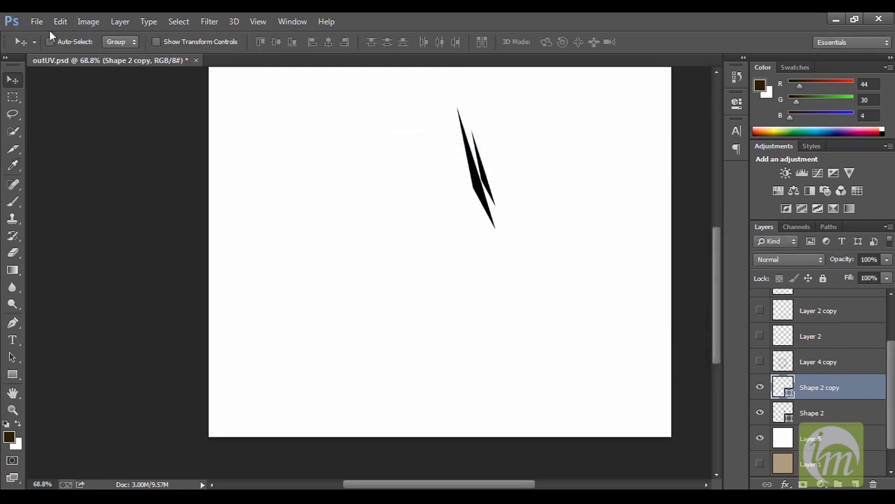
Step: Save the black-and-white scar map as a separate Photoshop file named "outUV scare" in the project's images folder
click(39, 21)
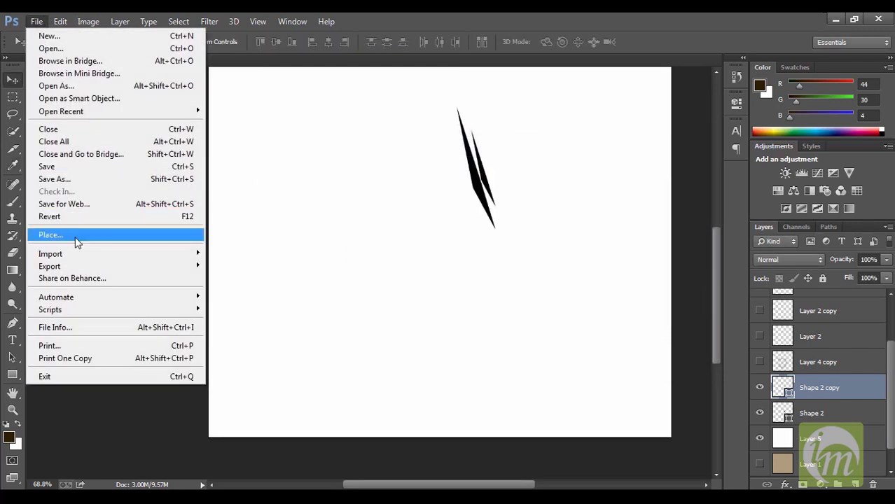
click(105, 179)
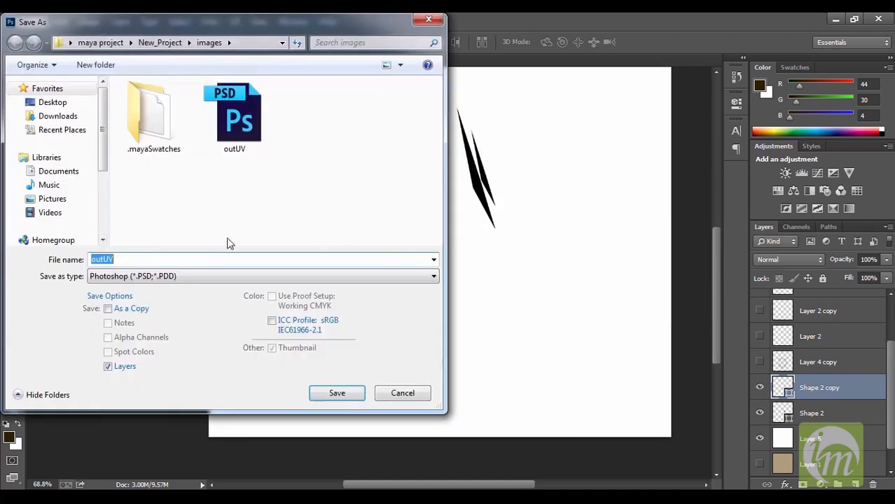
click(207, 259)
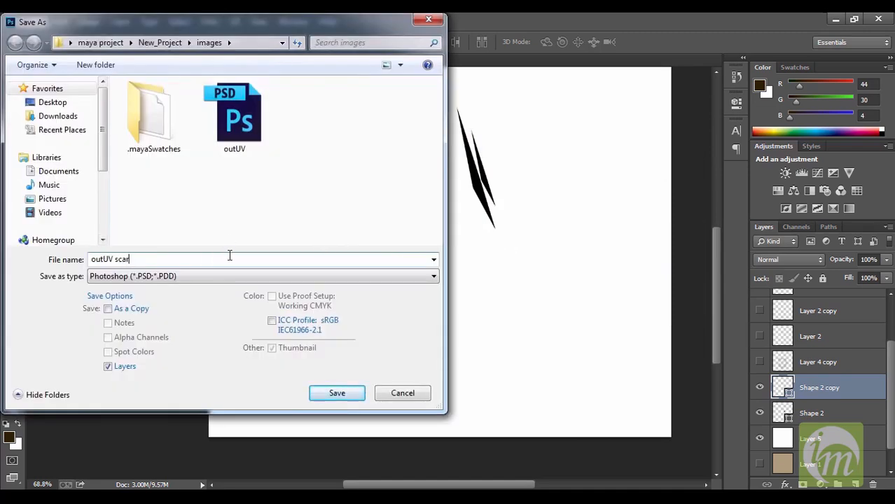
key(Return)
click(590, 161)
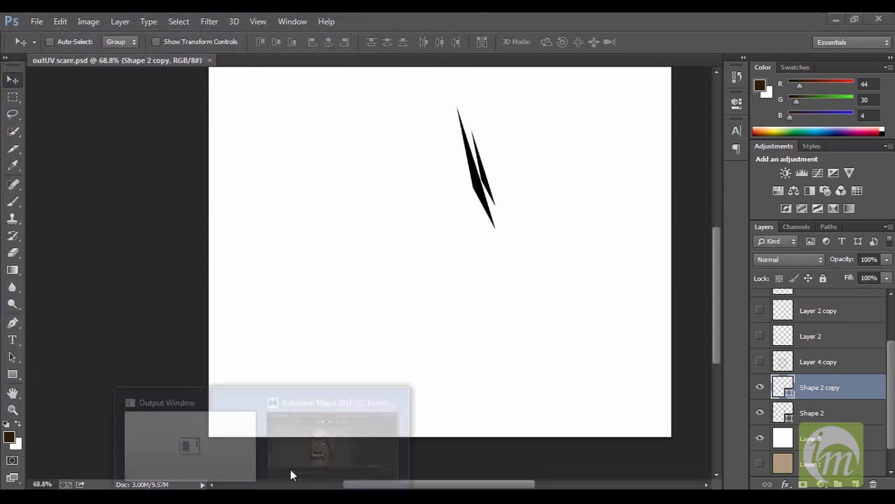
Step: Switch to Maya and connect a File texture to the Bump Mapping of the head's face_tex material
click(308, 426)
click(422, 208)
alt+drag(461, 236, 434, 260)
click(876, 138)
click(876, 138)
click(876, 138)
click(839, 138)
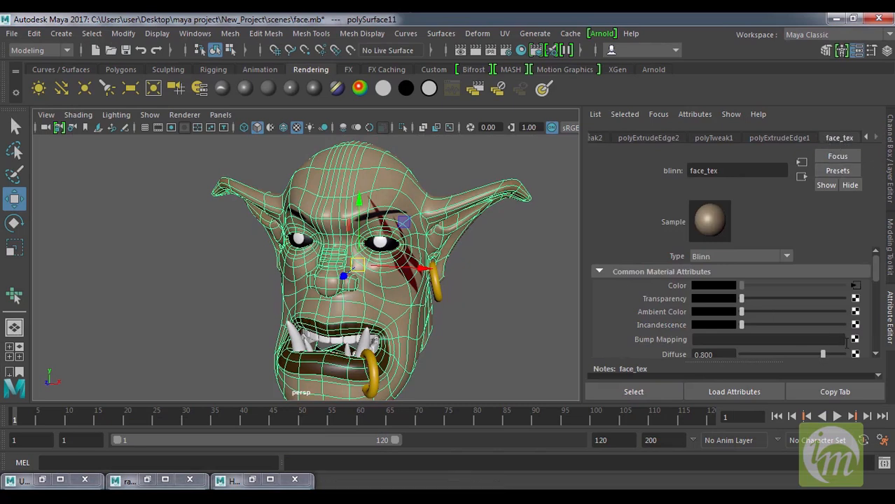
click(855, 339)
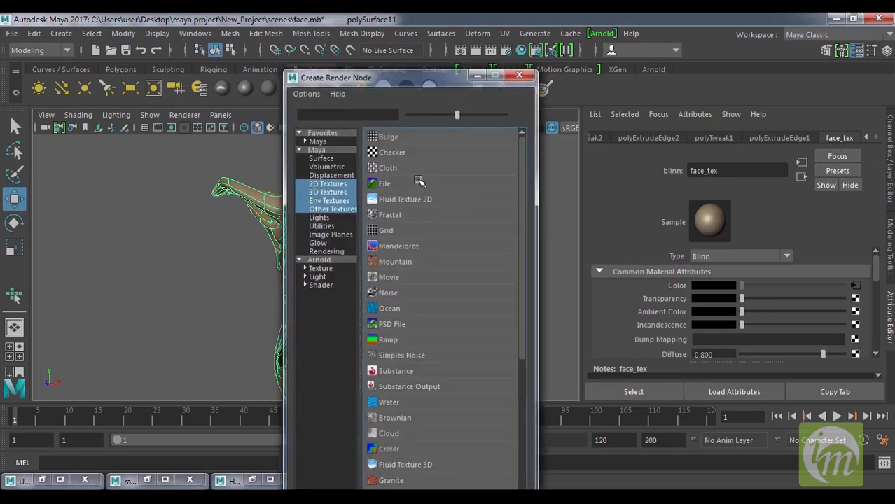
click(418, 179)
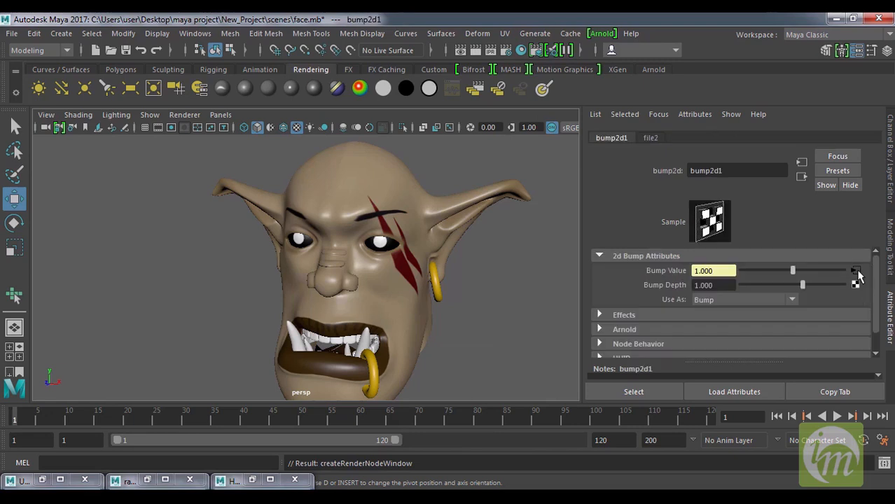
Step: Load outUV scare.psd from the project's images folder as the bump texture image and check the scars on the face
click(855, 271)
click(859, 317)
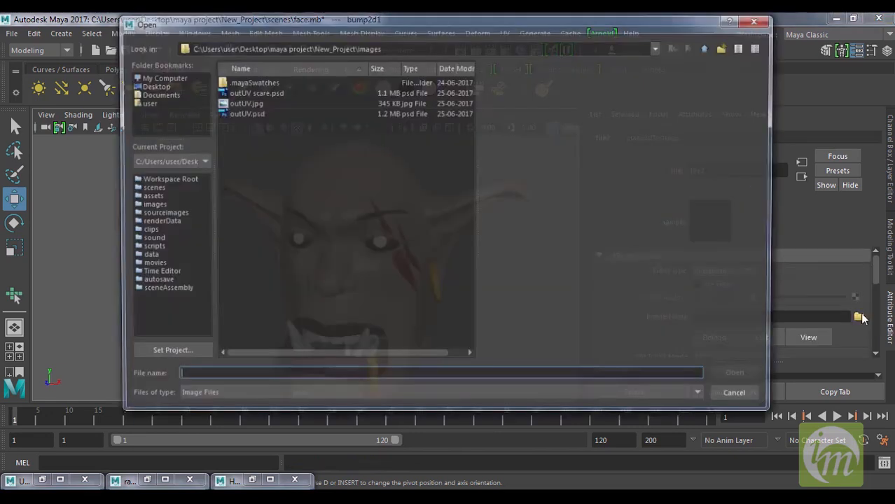
click(269, 92)
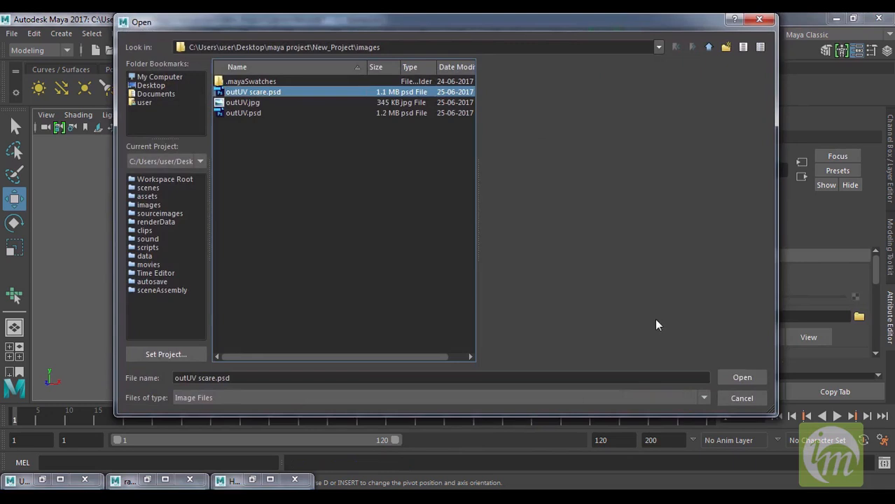
click(741, 378)
alt+drag(480, 290, 511, 280)
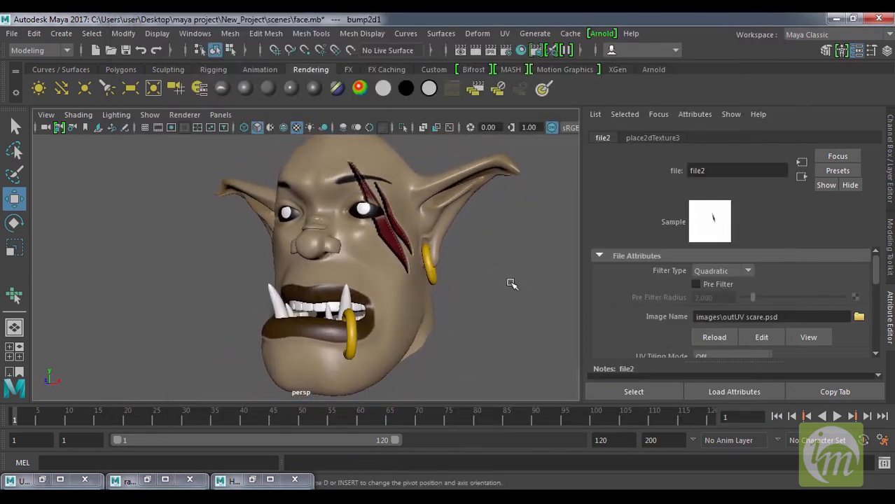
click(512, 280)
alt+drag(406, 277, 470, 294)
alt+right_drag(469, 294, 484, 333)
alt+drag(484, 322, 463, 322)
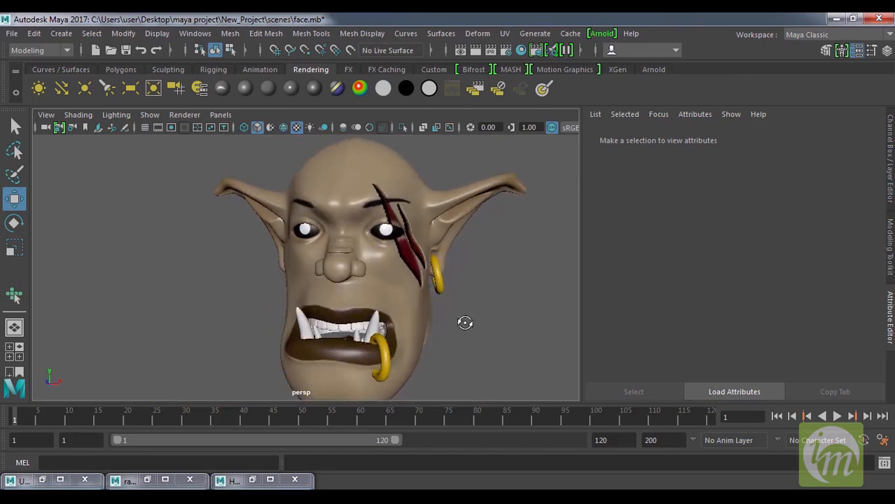
Step: Set the Bump Depth of the face_tex material's 2D bump node to 0.2
click(419, 205)
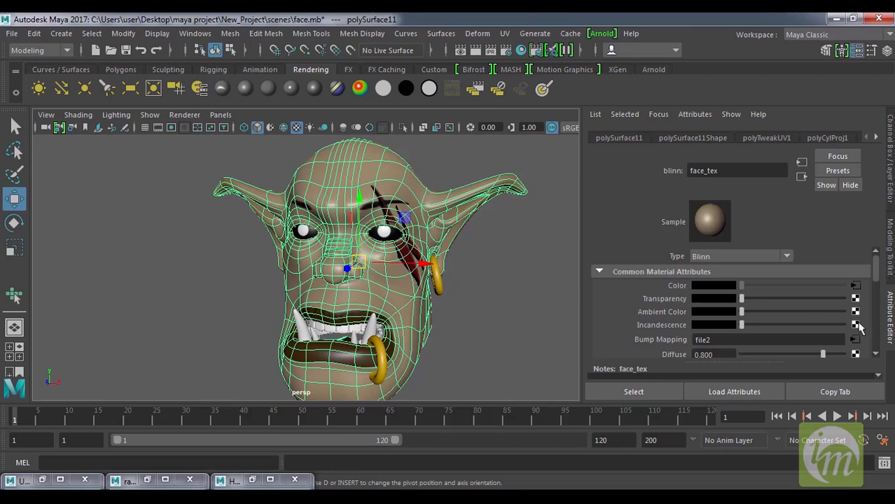
click(854, 341)
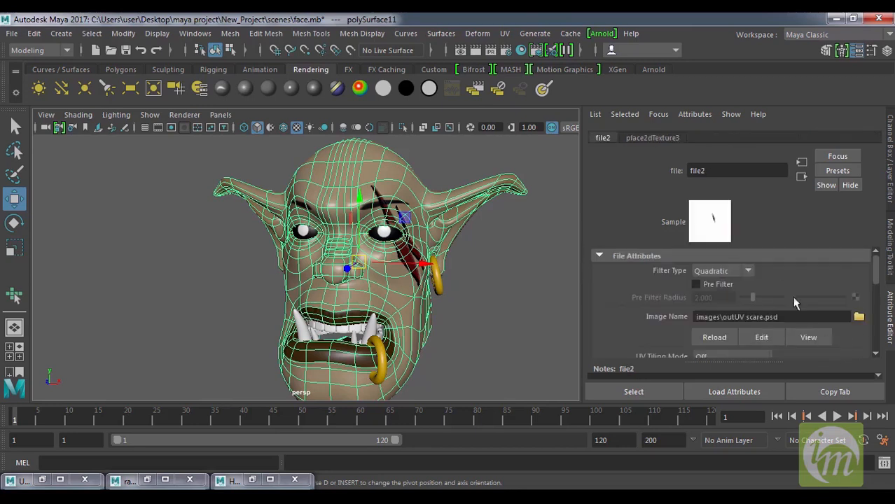
mouse_move(880, 282)
mouse_down()
mouse_move(881, 320)
mouse_move(880, 280)
mouse_up()
click(653, 139)
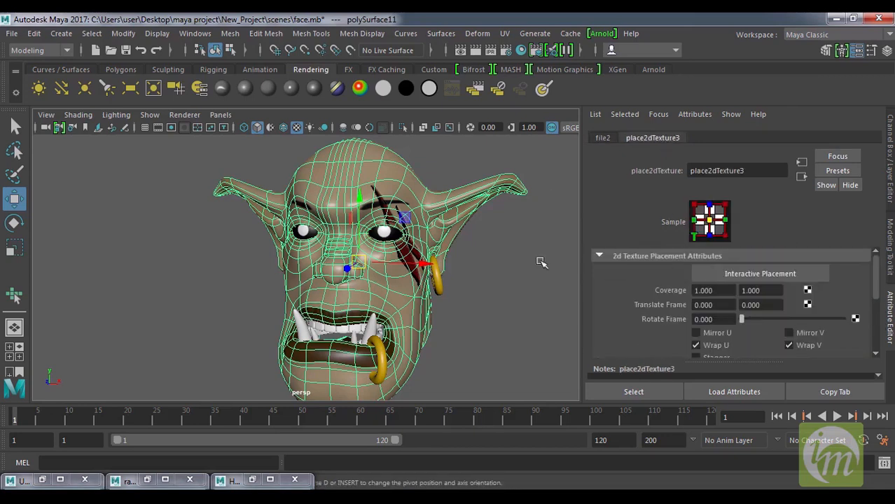
click(443, 199)
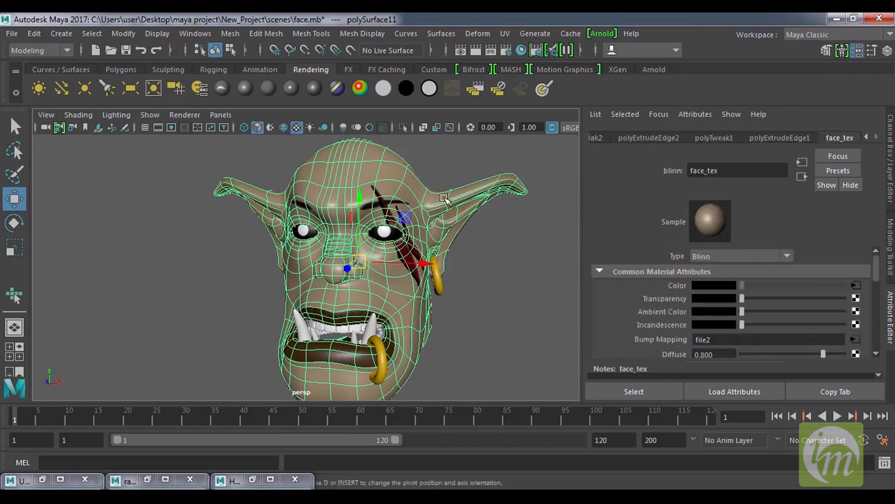
click(856, 339)
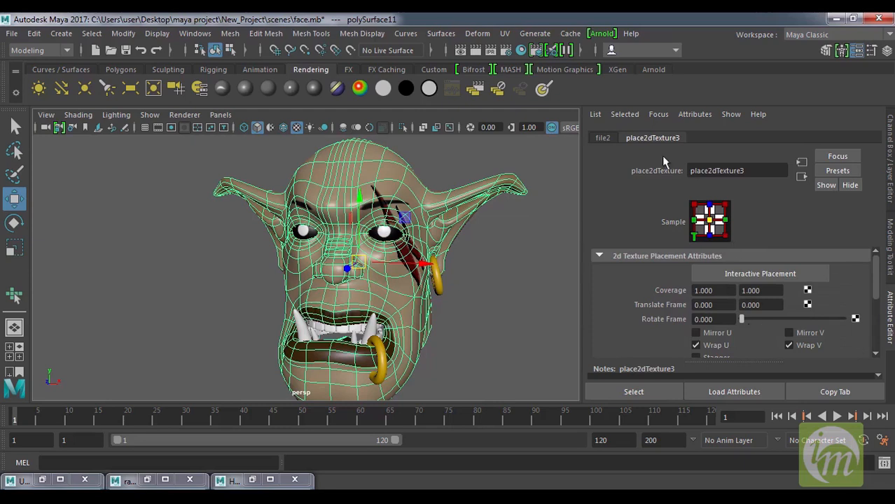
click(603, 138)
click(802, 177)
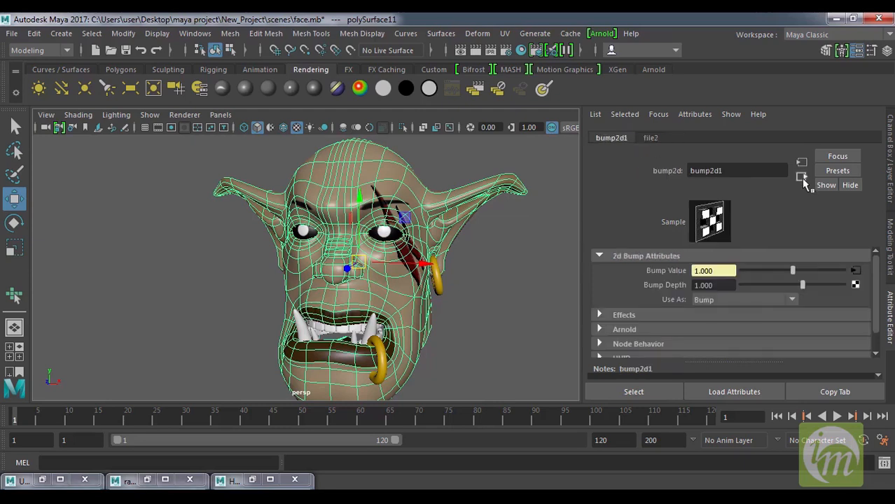
double_click(709, 286)
text(.2)
key(Return)
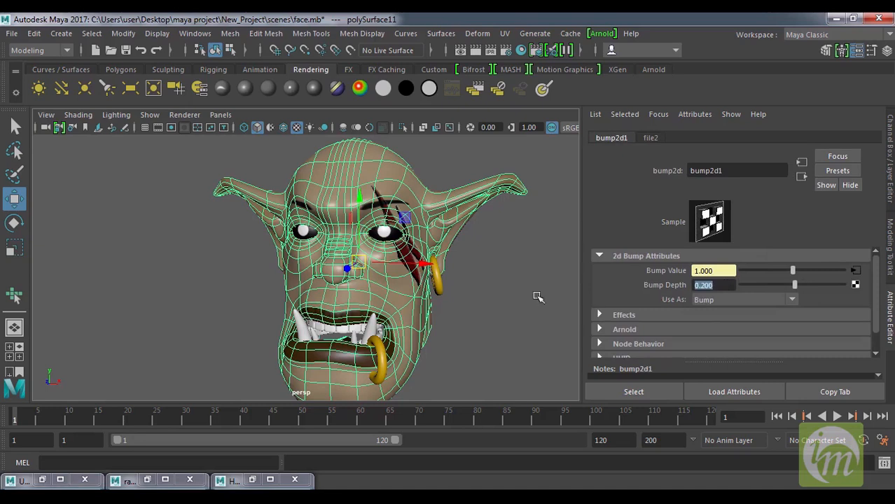
Step: Lower the face bump node's Bump Depth to about -0.26 and check the scars on the deselected head
drag(796, 286, 789, 292)
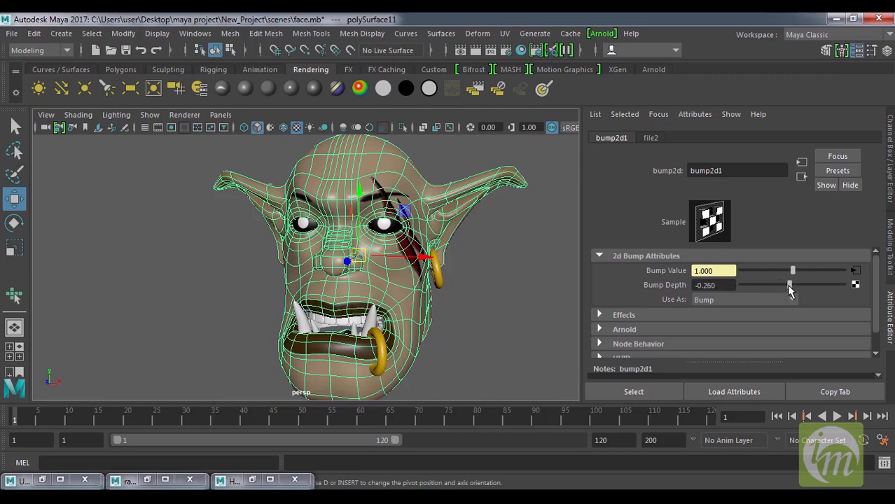
click(505, 293)
alt+drag(505, 293, 444, 291)
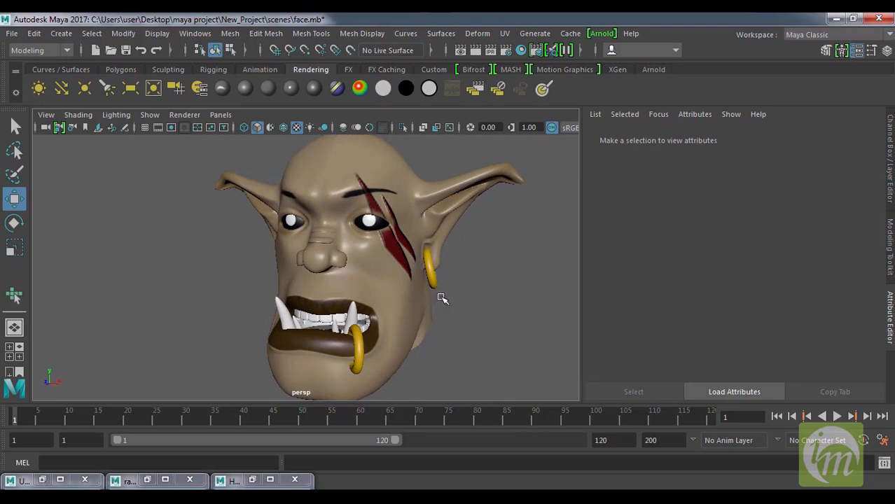
Step: Break the Bump Mapping connection on the head's face_tex material
click(395, 279)
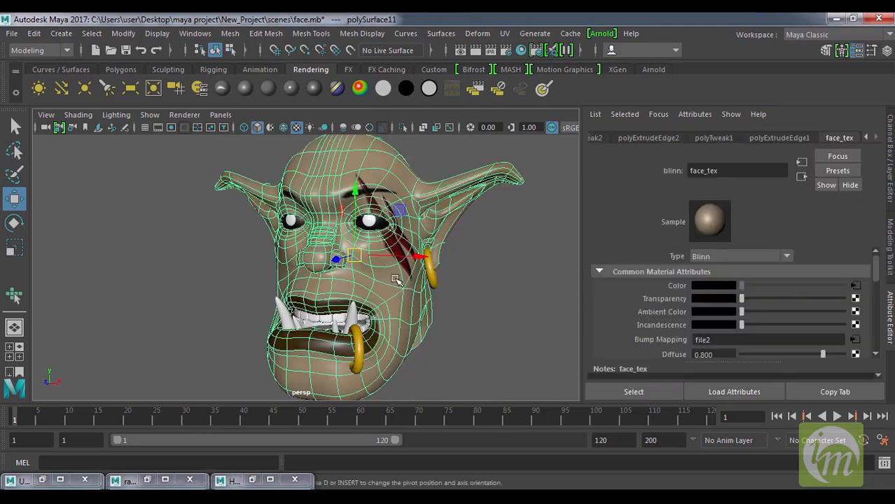
right_click(669, 341)
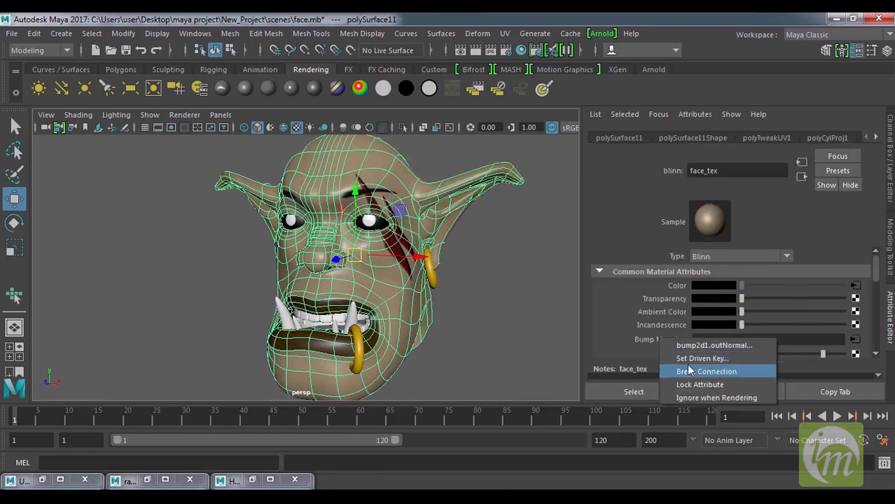
click(689, 370)
Step: Examine the textured head from the front and side, checking the scars, ears and rings
click(515, 259)
alt+right_drag(514, 260, 477, 271)
alt+drag(477, 272, 507, 273)
alt+drag(455, 281, 426, 285)
alt+right_drag(488, 327, 467, 276)
alt+drag(466, 277, 527, 306)
alt+drag(463, 299, 303, 219)
alt+drag(425, 283, 334, 202)
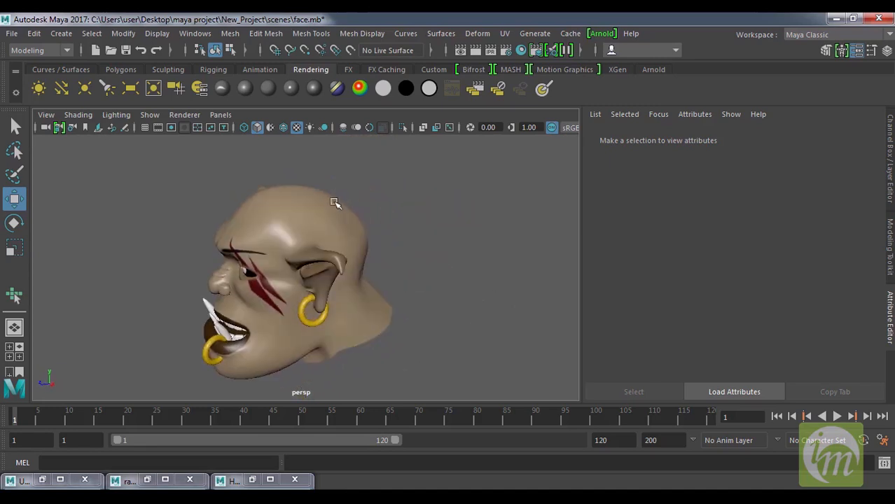
Step: Switch to Photoshop, hide Shape 2, Shape 2 copy and Layer 5, and show the Background layer to inspect the UV layout
key(alt+Tab)
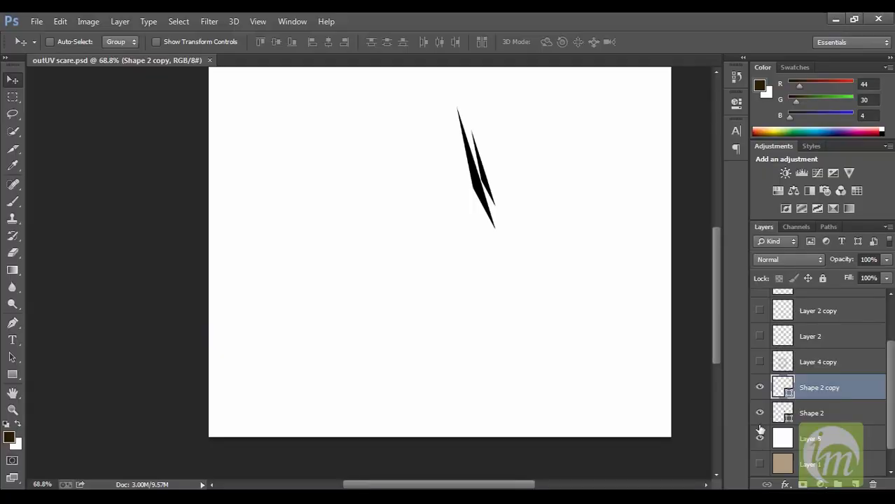
click(759, 439)
click(760, 413)
click(760, 387)
scroll(765, 428, down, 1)
click(759, 463)
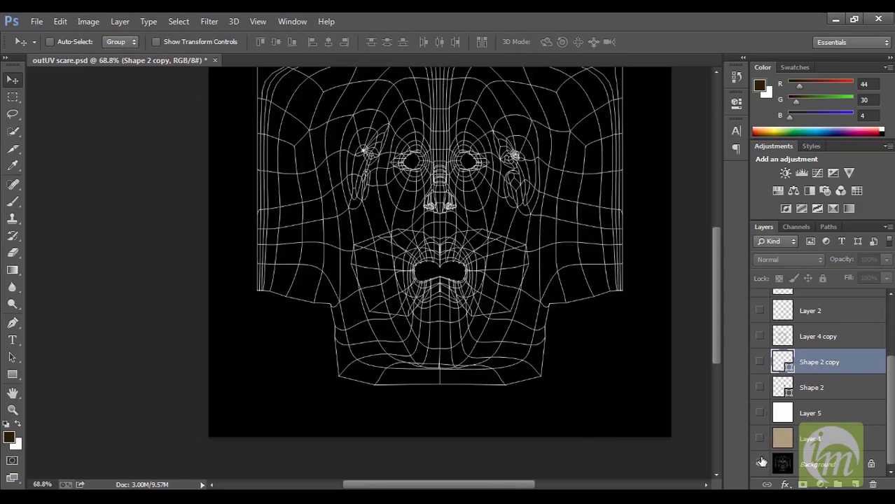
alt+scroll(480, 112, up, 1)
alt+scroll(480, 112, down, 4)
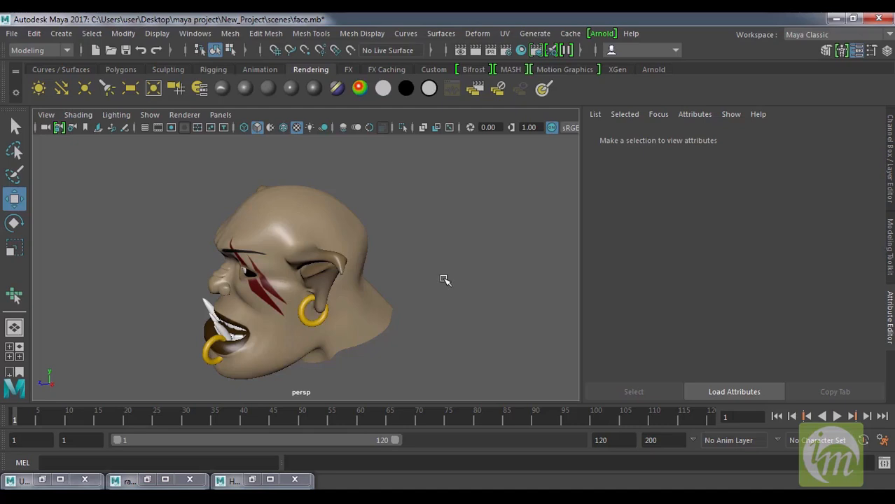
alt+drag(329, 261, 387, 214)
click(388, 205)
alt+drag(480, 250, 494, 294)
alt+right_drag(494, 294, 475, 231)
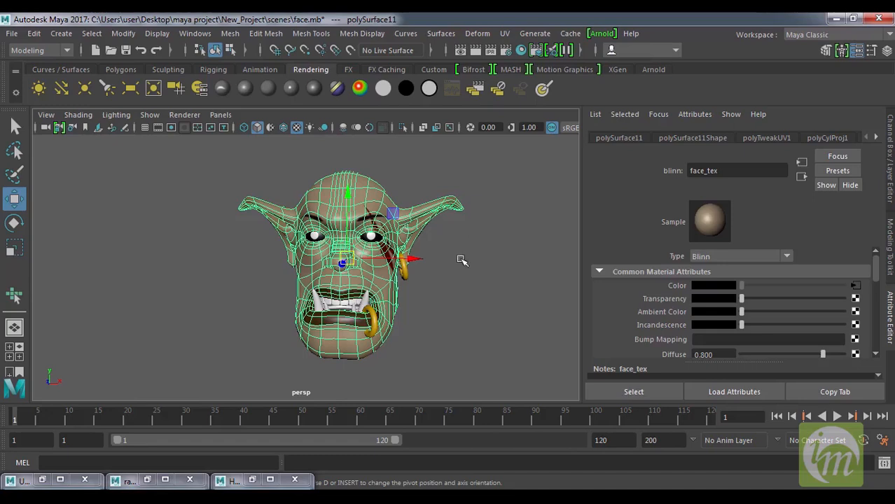
click(462, 281)
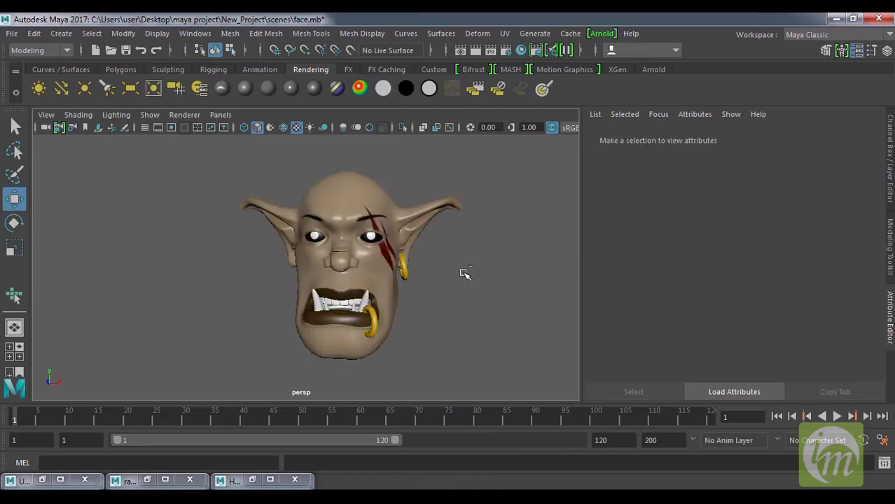
Step: Save the Maya scene under the new name "facetextured" in the project's scenes folder
click(12, 34)
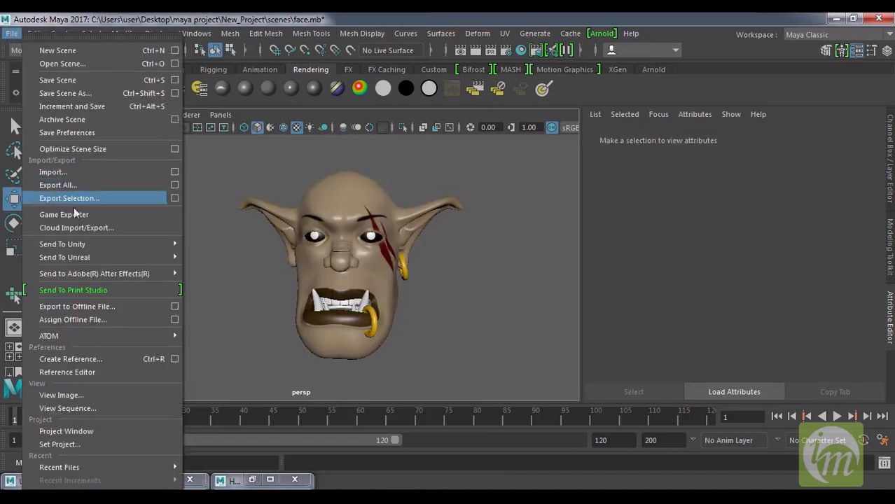
mouse_move(107, 250)
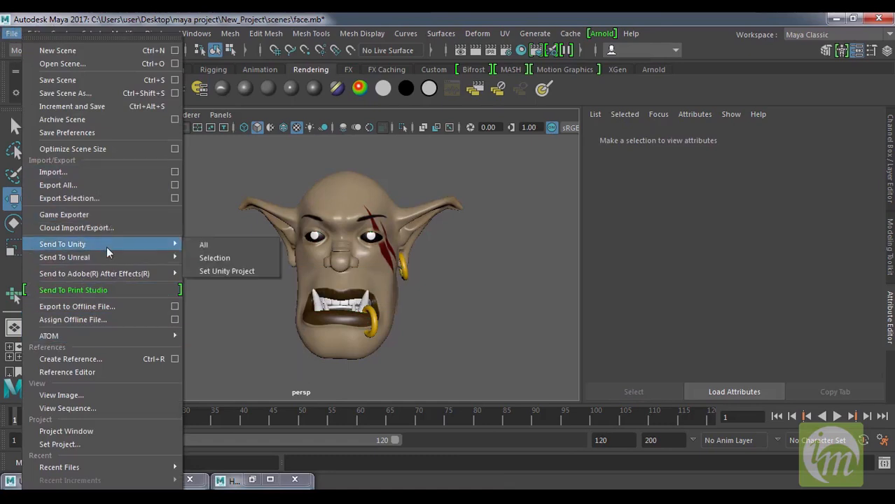
click(102, 96)
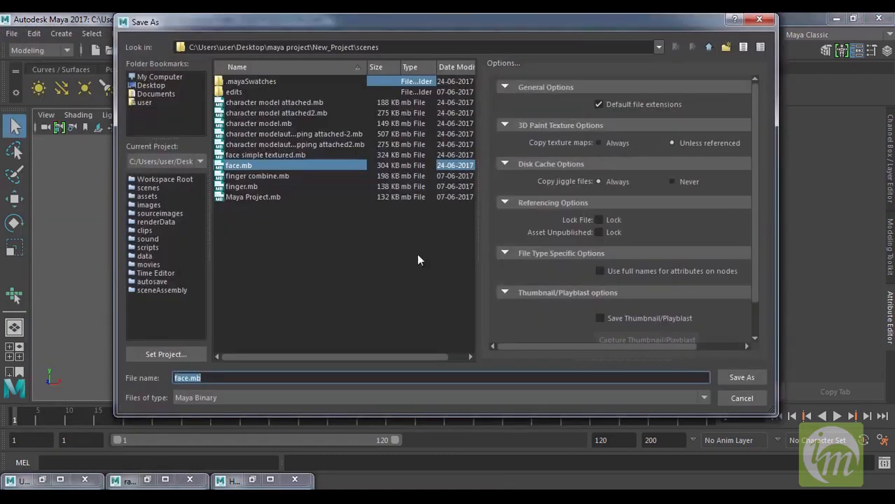
click(187, 378)
text(ts)
key(BackSpace)
text(extured)
key(Return)
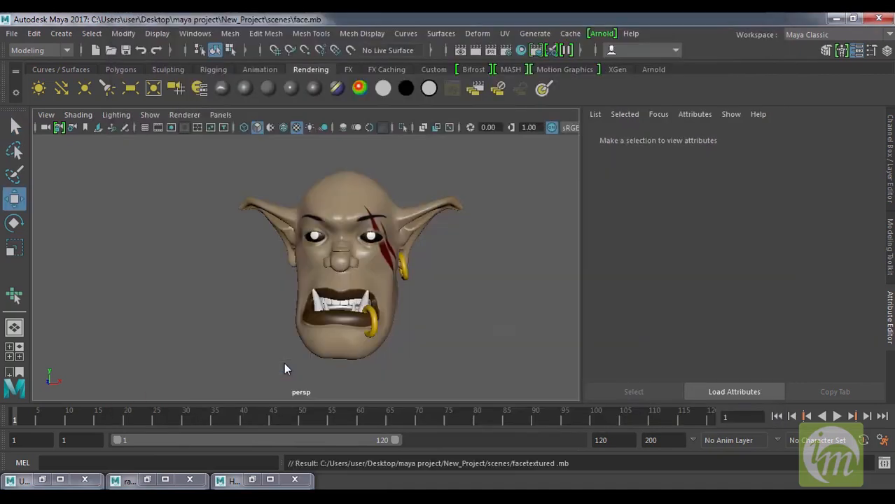
Step: Examine the orc's teeth, lips, eyes and scars up close and from several angles
alt+drag(497, 316, 465, 308)
key(ctrl+z)
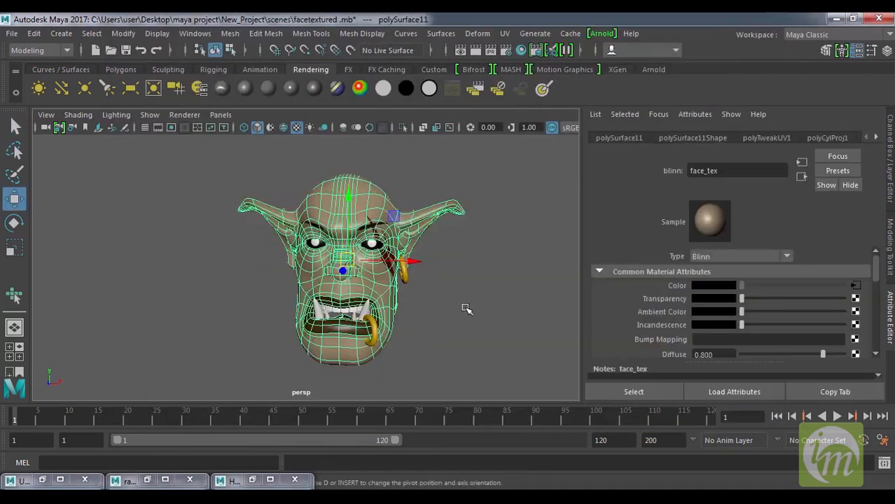
click(471, 304)
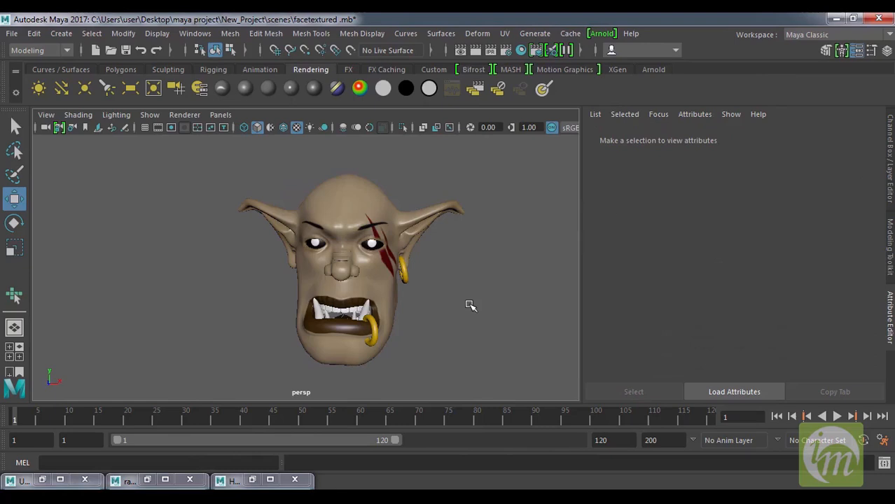
alt+drag(405, 318, 396, 302)
alt+middle_drag(396, 301, 407, 287)
alt+right_drag(407, 287, 387, 348)
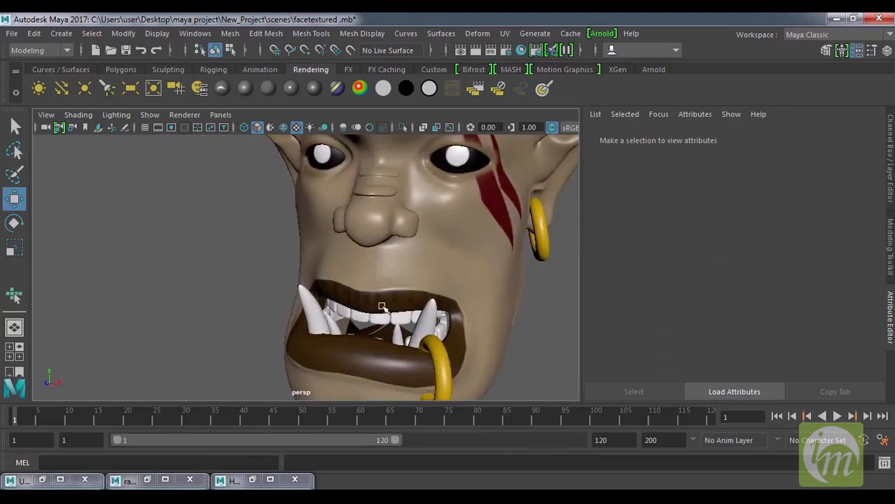
alt+right_drag(441, 325, 423, 228)
alt+right_drag(342, 281, 374, 394)
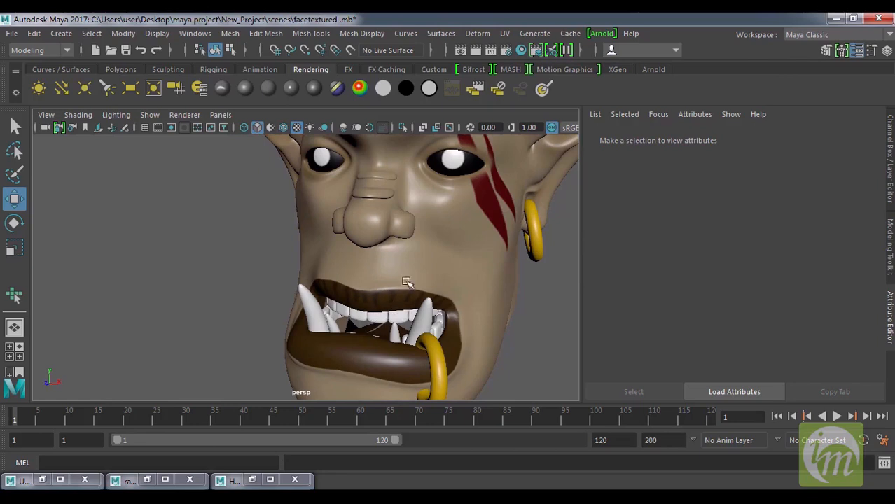
alt+right_drag(426, 329, 371, 217)
mouse_move(463, 355)
alt+mouse_down()
mouse_move(488, 342)
mouse_move(465, 342)
alt+mouse_up()
alt+middle_drag(460, 298, 463, 318)
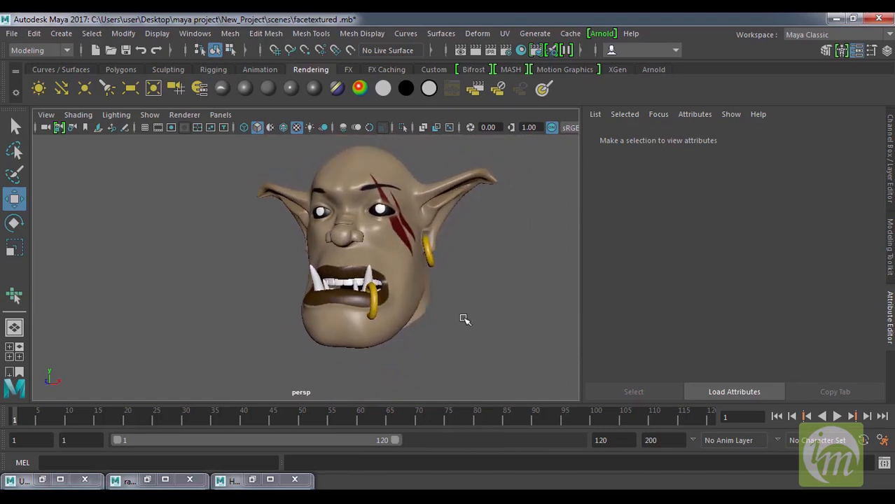
Step: Open the scene "character model.mb" from the project's scenes folder, discarding unsaved changes to the textured head scene
key(ctrl+s)
alt+drag(414, 330, 434, 333)
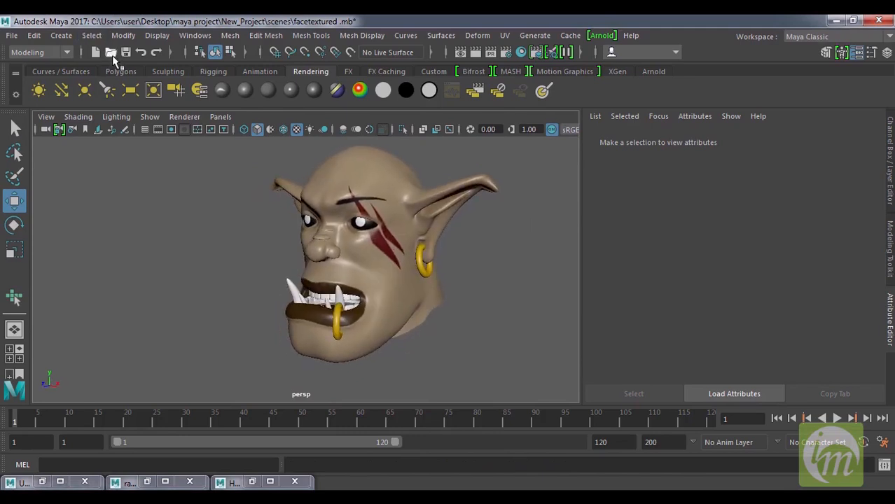
click(112, 56)
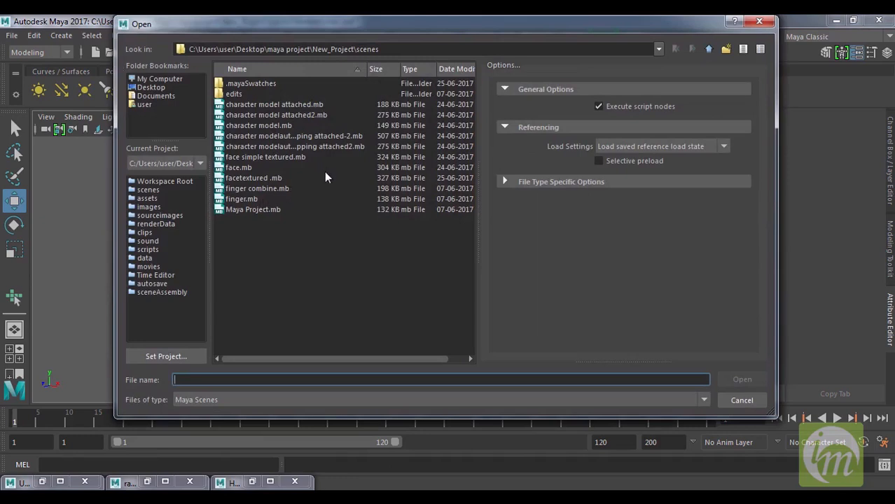
click(283, 126)
click(741, 379)
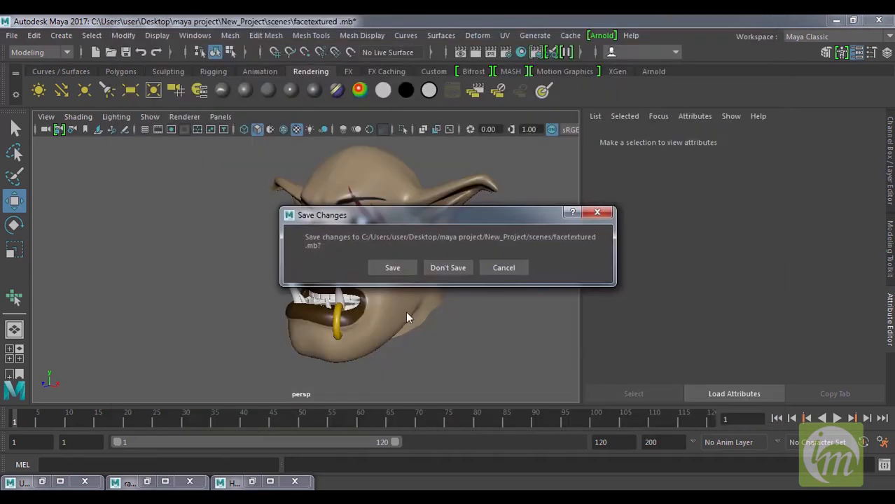
click(459, 269)
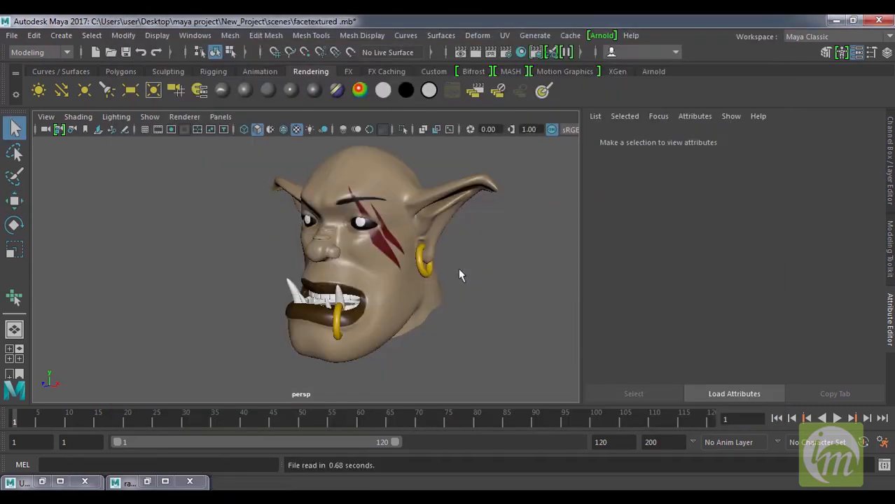
Step: View the arm cylinder beside the reference images, and open "character model attached.mb" without saving the current scene
click(360, 237)
scroll(375, 269, down, 5)
alt+drag(392, 274, 329, 273)
click(111, 51)
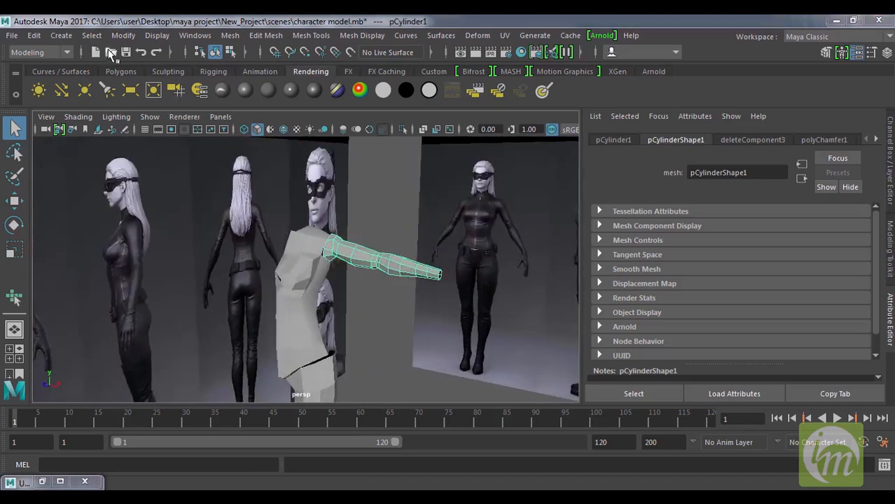
click(312, 106)
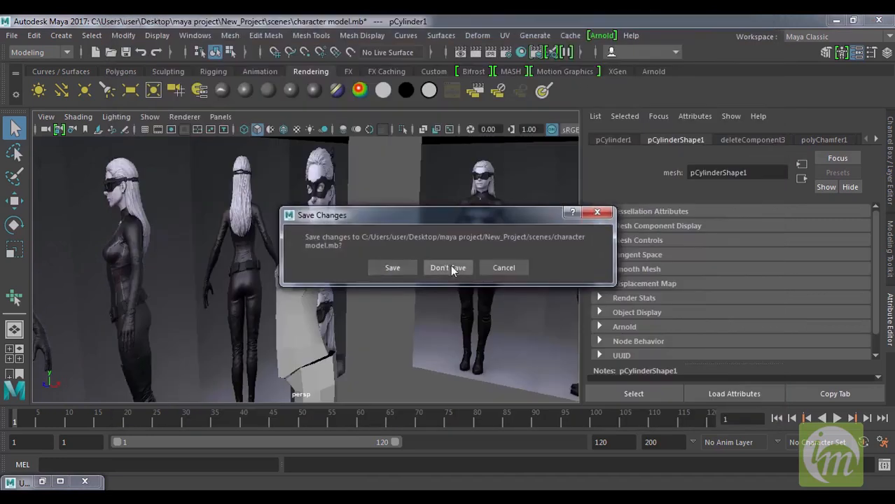
click(447, 268)
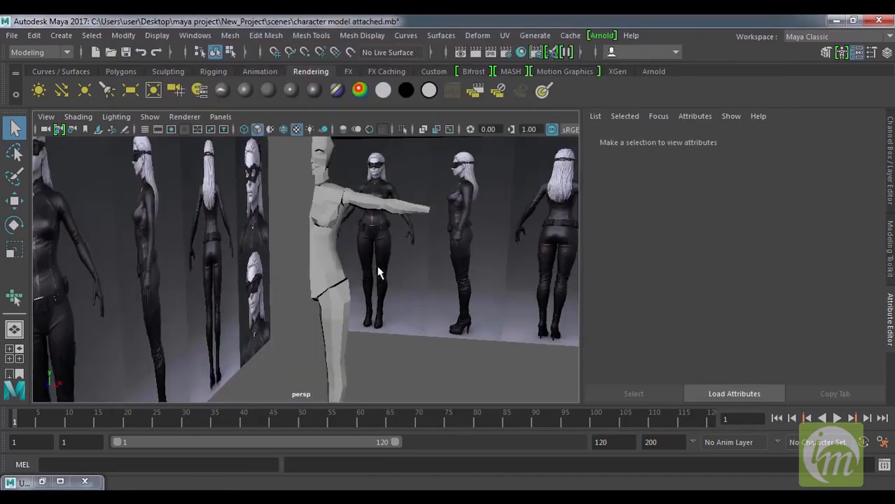
Step: Open the scene "character model attached2.mb" without saving changes to the half-body model scene
click(331, 262)
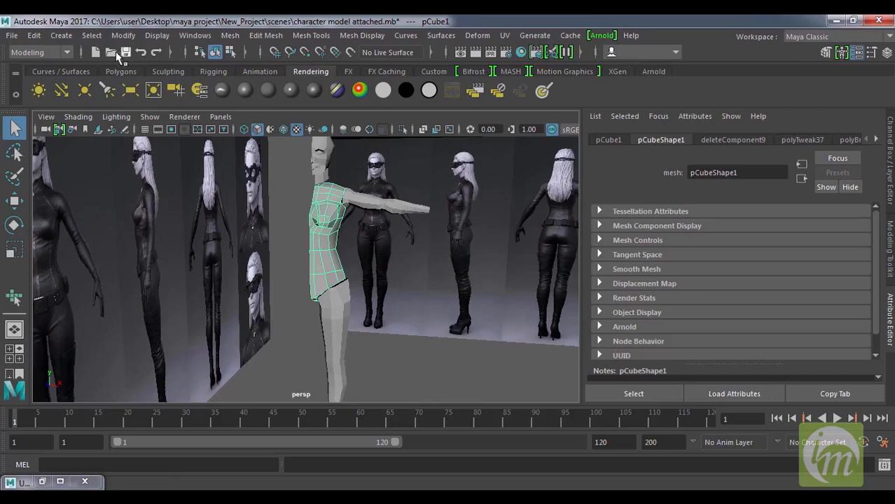
key(ctrl+o)
click(310, 115)
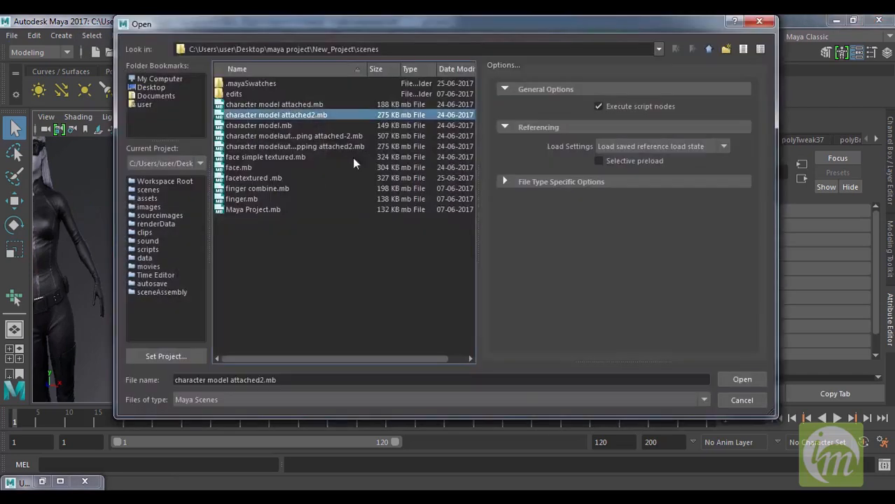
click(736, 379)
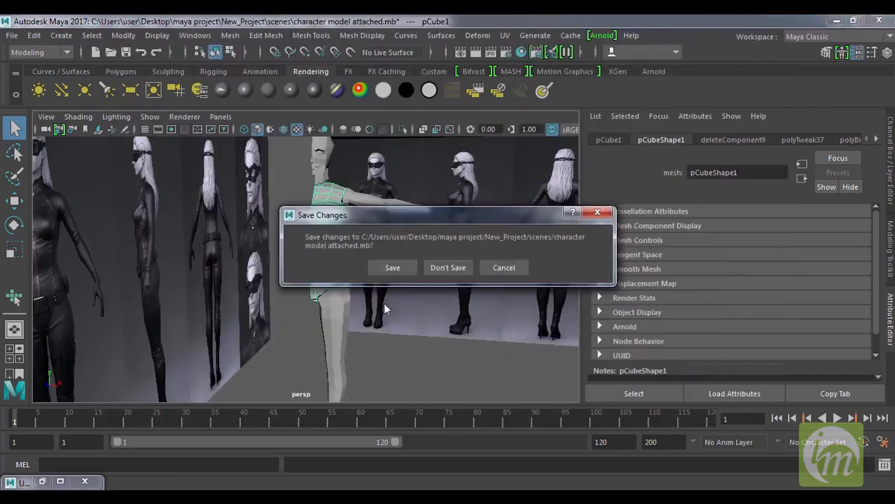
click(440, 268)
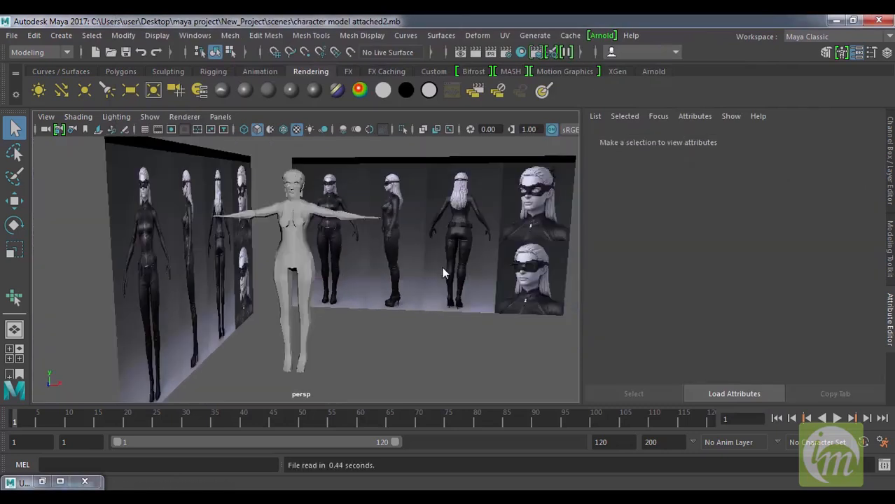
Step: Select the full-body character mesh and hide the Attribute Editor to enlarge the perspective view
click(309, 265)
mouse_move(367, 276)
alt+mouse_down()
mouse_move(338, 278)
mouse_move(375, 278)
alt+mouse_up()
click(876, 140)
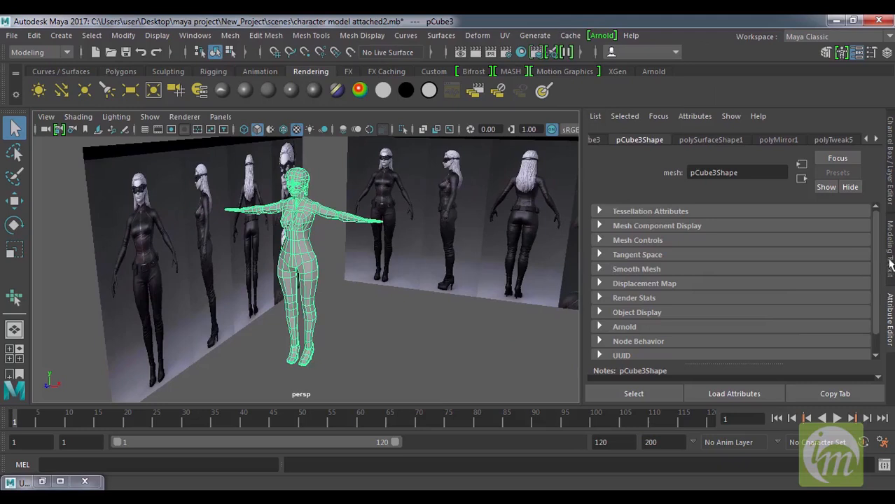
click(889, 300)
Step: Display the full-body mesh in smooth preview and examine its head, torso and arms against the reference images
click(529, 328)
click(458, 262)
alt+drag(511, 302, 536, 297)
key(3)
click(521, 359)
alt+drag(521, 359, 483, 293)
scroll(493, 290, up, 3)
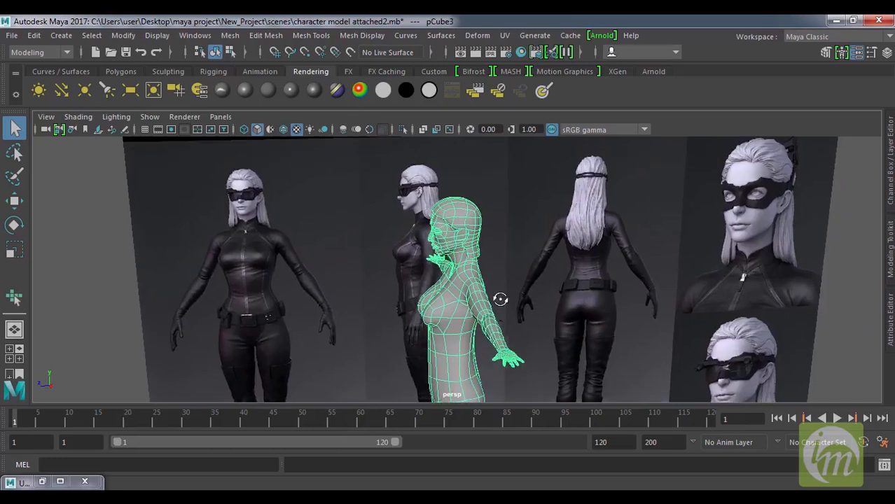
mouse_move(499, 300)
alt+mouse_down()
mouse_move(499, 246)
mouse_move(495, 290)
alt+mouse_up()
scroll(503, 279, up, 1)
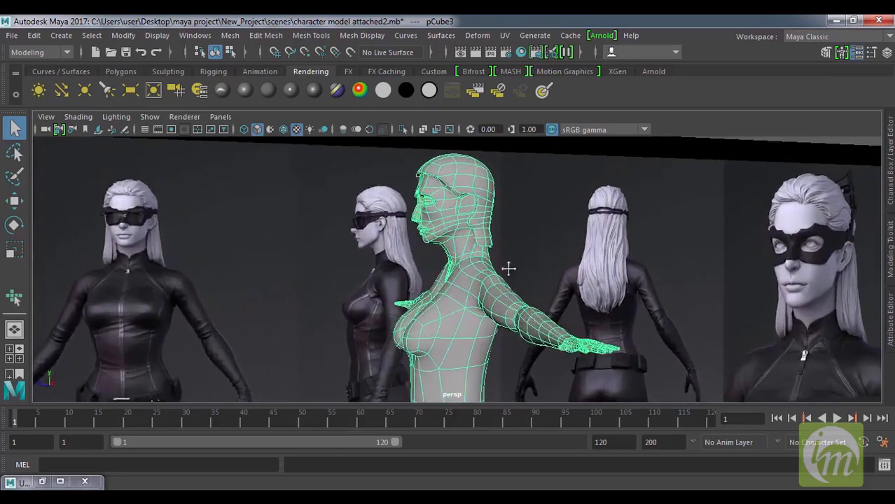
Step: Select the rear vertices on the ear's outer face and pull them outward from the side of the head
alt+middle_drag(508, 268, 547, 342)
scroll(490, 283, up, 5)
alt+middle_drag(533, 308, 530, 280)
right_drag(530, 280, 480, 128)
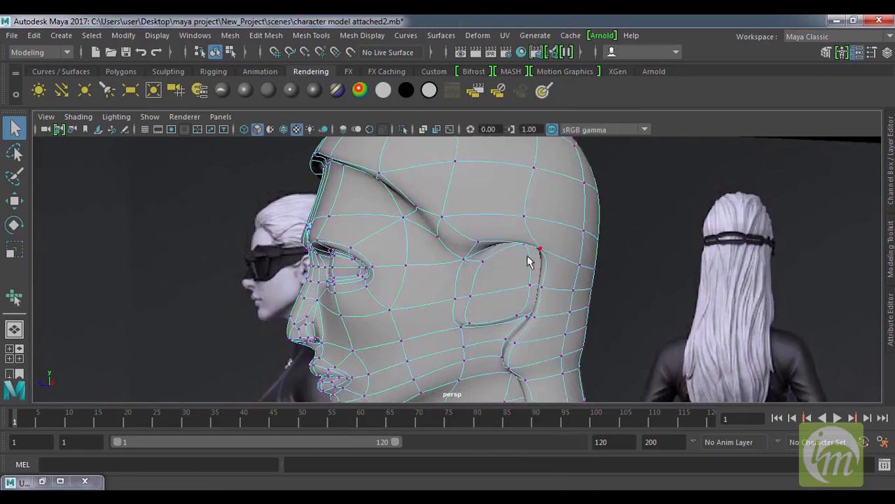
click(526, 251)
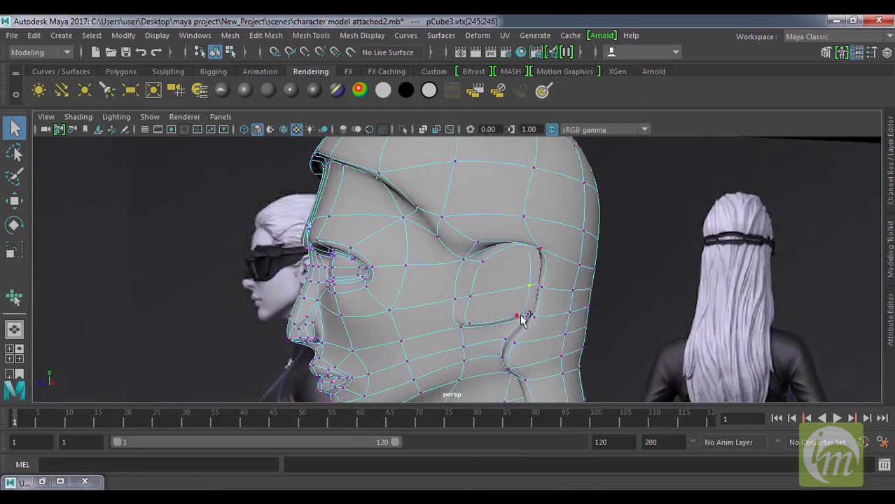
alt+drag(566, 308, 509, 311)
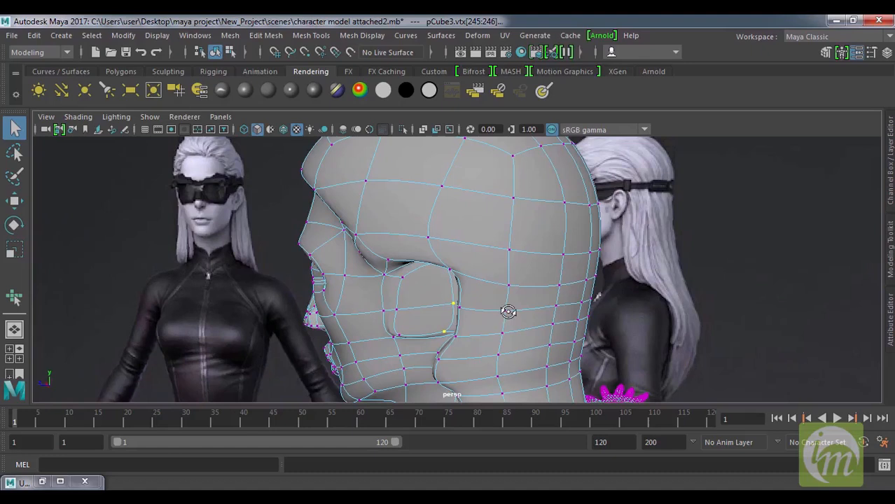
key(w)
drag(414, 283, 494, 298)
alt+drag(588, 322, 617, 315)
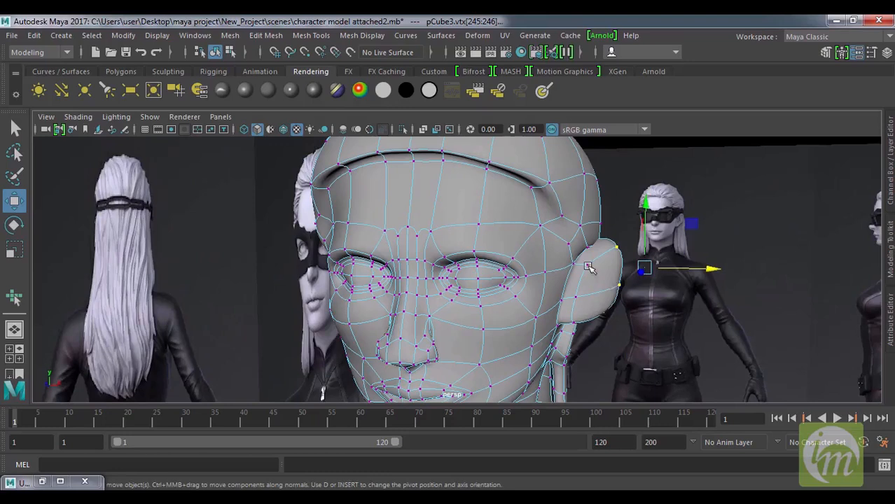
Step: Select the vertices along the front of the ear's outer face and shift them to refine the ear's shape
click(588, 267)
shift+click(573, 325)
alt+drag(621, 320, 539, 324)
mouse_move(578, 262)
alt+mouse_down()
mouse_move(489, 268)
mouse_move(486, 297)
mouse_move(528, 322)
mouse_move(560, 309)
mouse_move(568, 295)
mouse_move(563, 309)
mouse_move(560, 301)
mouse_move(551, 307)
alt+mouse_up()
key(4)
click(483, 313)
key(5)
drag(459, 266, 430, 261)
Step: Select the three rear vertices on the opposite ear's outer face and lower them slightly
alt+drag(550, 316, 623, 317)
click(484, 242)
alt+drag(480, 280, 387, 323)
alt+drag(325, 287, 357, 273)
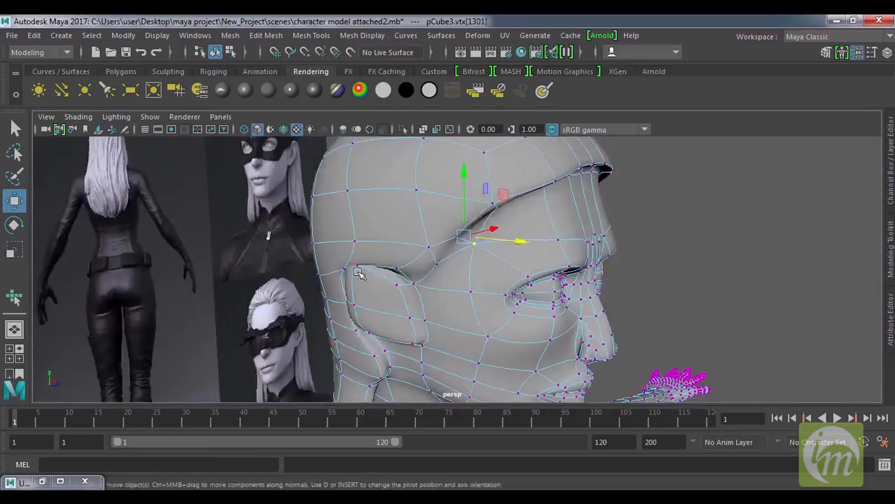
click(356, 269)
click(355, 304)
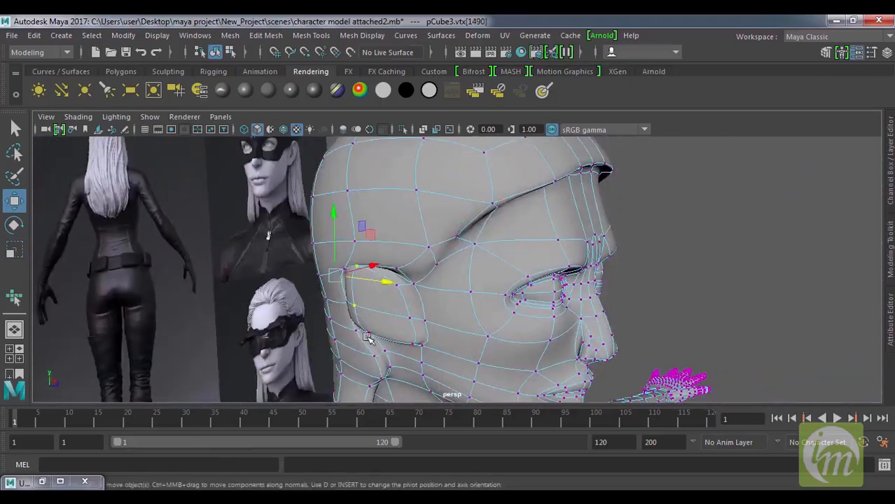
alt+drag(371, 334, 435, 282)
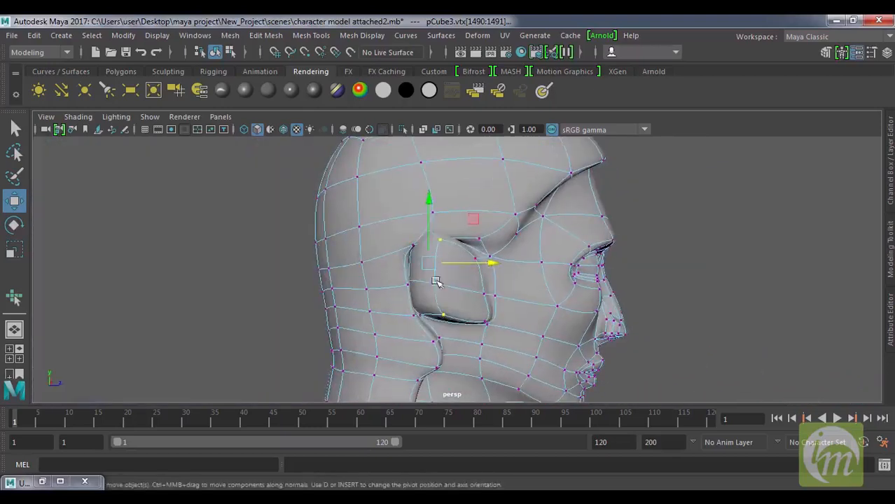
drag(429, 198, 430, 202)
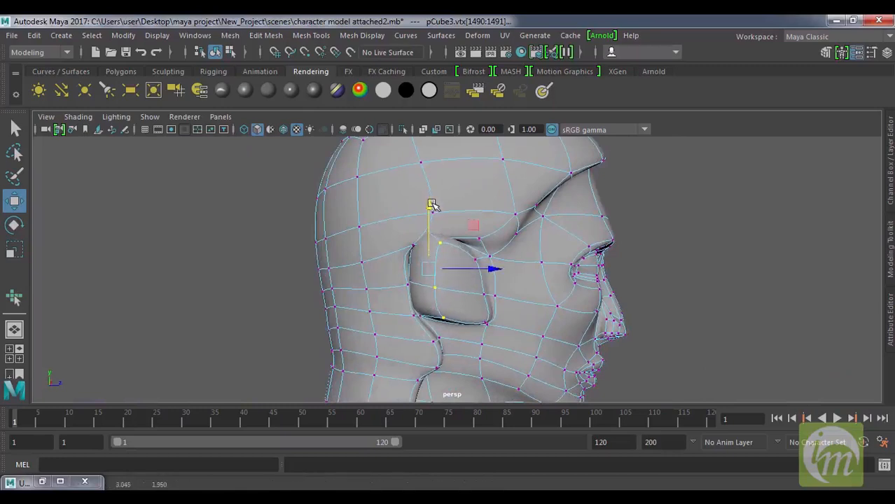
Step: Select the vertices along the rear edge of the same ear in wireframe display and adjust their position
key(4)
alt+drag(424, 243, 488, 276)
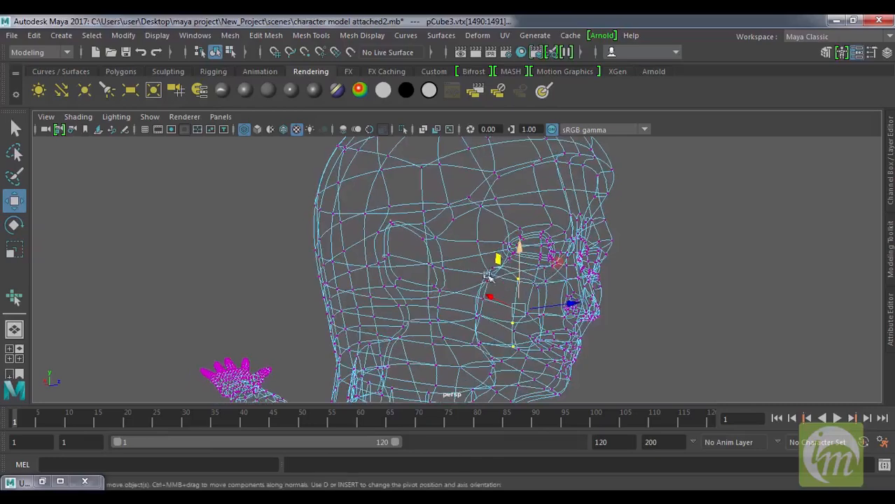
click(520, 280)
scroll(560, 300, up, 1)
alt+middle_drag(561, 304, 561, 270)
alt+drag(561, 270, 485, 280)
shift+click(381, 270)
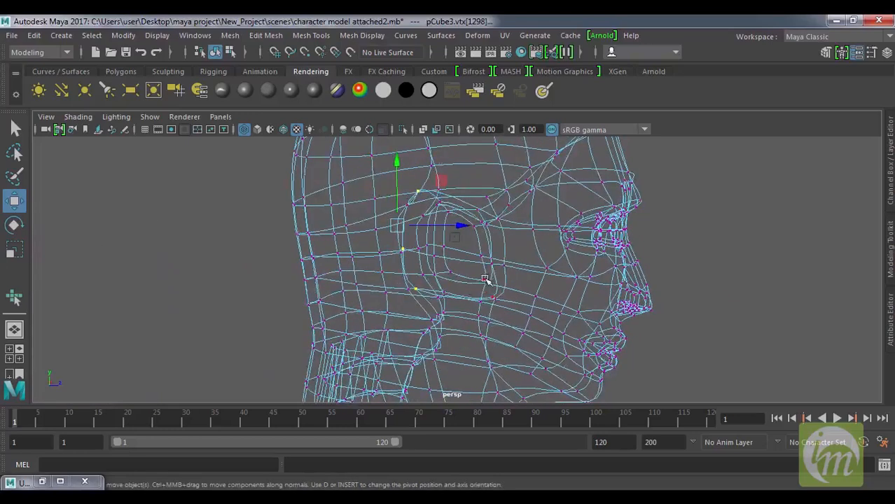
key(5)
drag(437, 226, 288, 280)
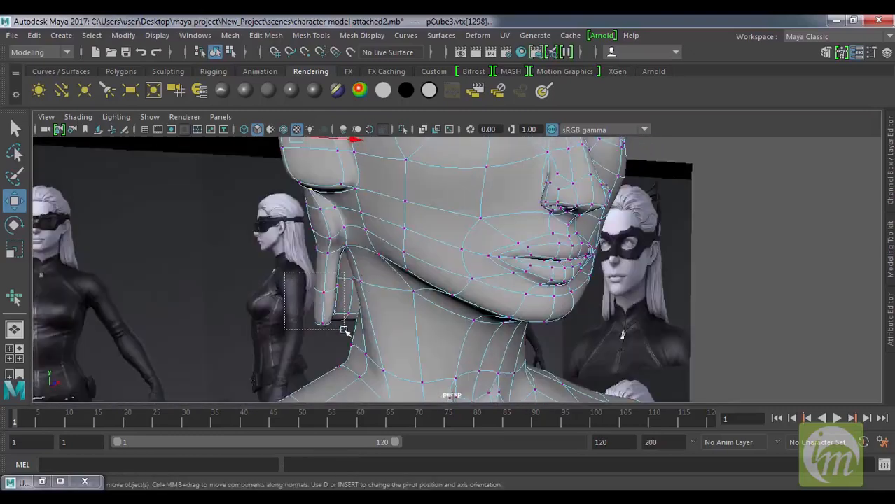
Step: Select the two lowest vertex rows of the hair shell around the nape, including the hidden vertices on its inner side
alt+drag(373, 334, 758, 320)
drag(565, 309, 615, 355)
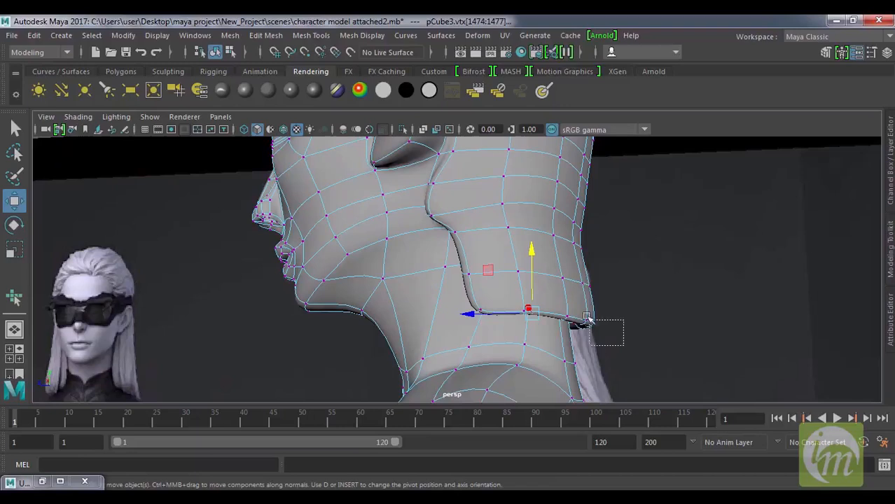
shift+click(612, 311)
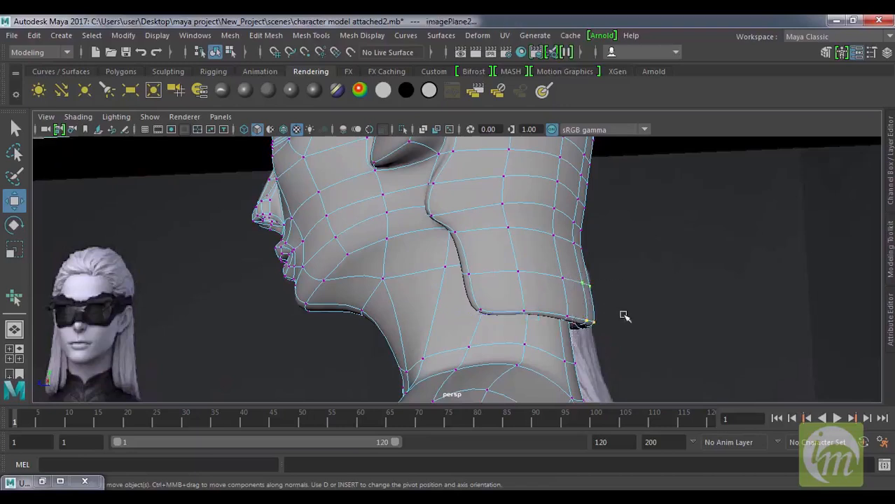
key(4)
alt+drag(623, 317, 599, 332)
mouse_move(589, 300)
alt+mouse_down()
mouse_move(613, 344)
mouse_move(597, 303)
alt+mouse_up()
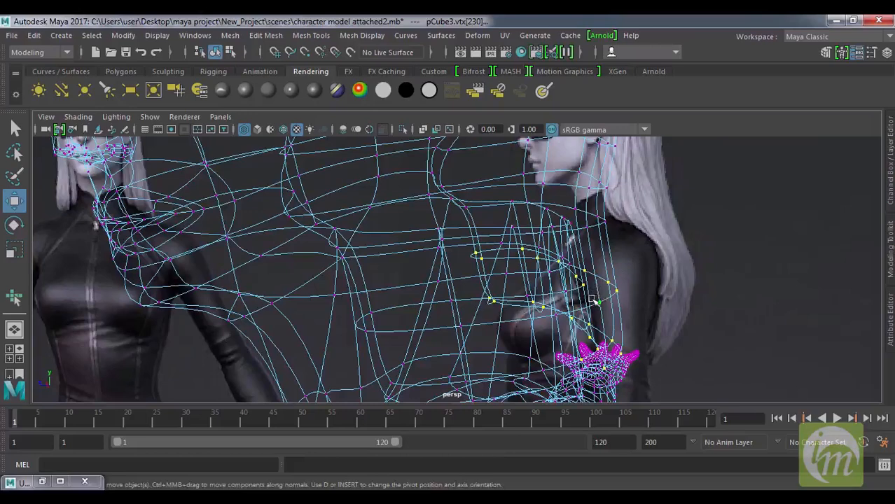
alt+drag(576, 275, 630, 293)
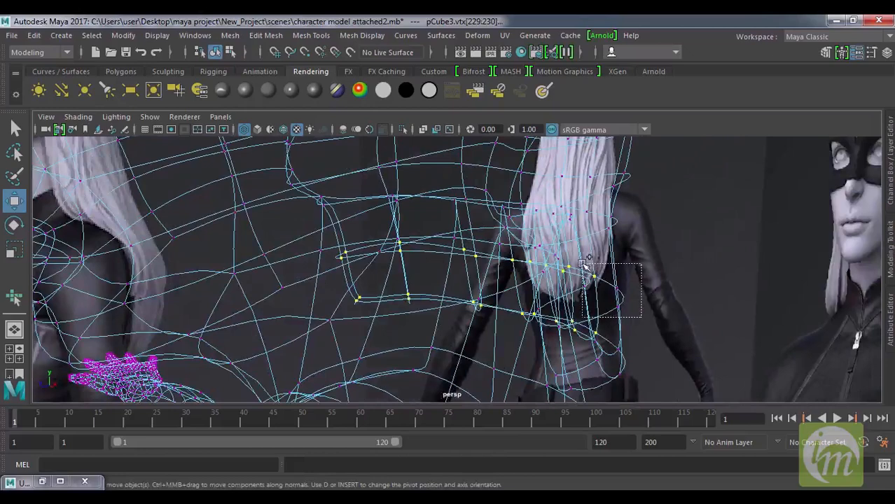
alt+drag(619, 332, 689, 363)
shift+drag(624, 279, 624, 279)
alt+drag(674, 320, 669, 373)
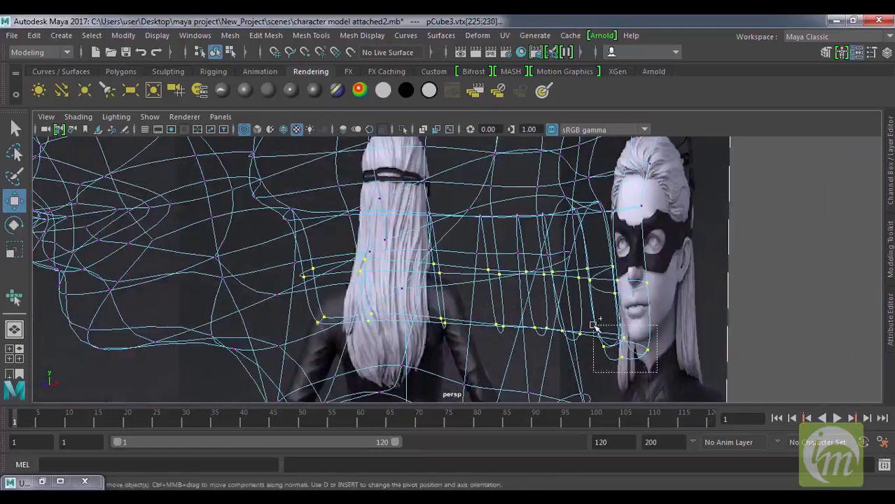
mouse_move(737, 360)
alt+mouse_down()
mouse_move(616, 340)
mouse_move(519, 344)
mouse_move(601, 328)
mouse_move(618, 343)
mouse_move(553, 309)
mouse_move(615, 328)
mouse_move(679, 328)
alt+mouse_up()
key(5)
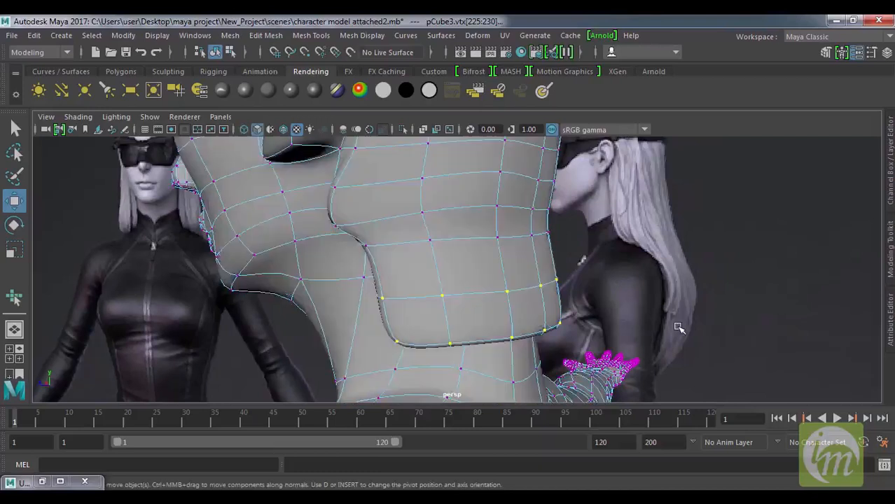
alt+drag(573, 288, 602, 290)
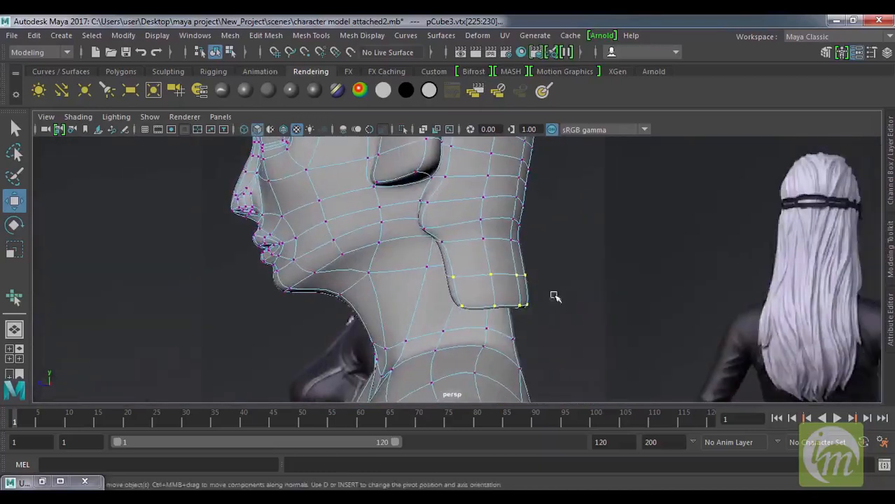
alt+drag(509, 297, 548, 360)
scroll(537, 291, down, 7)
drag(541, 308, 540, 301)
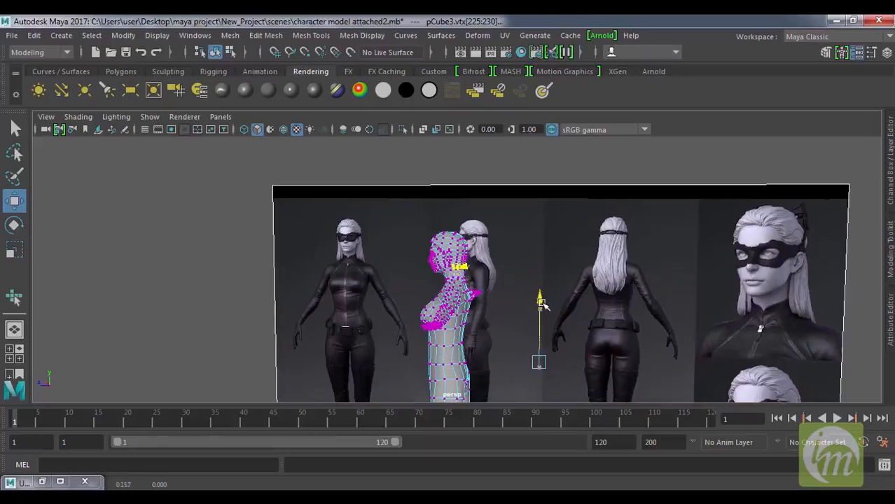
key(ctrl+z)
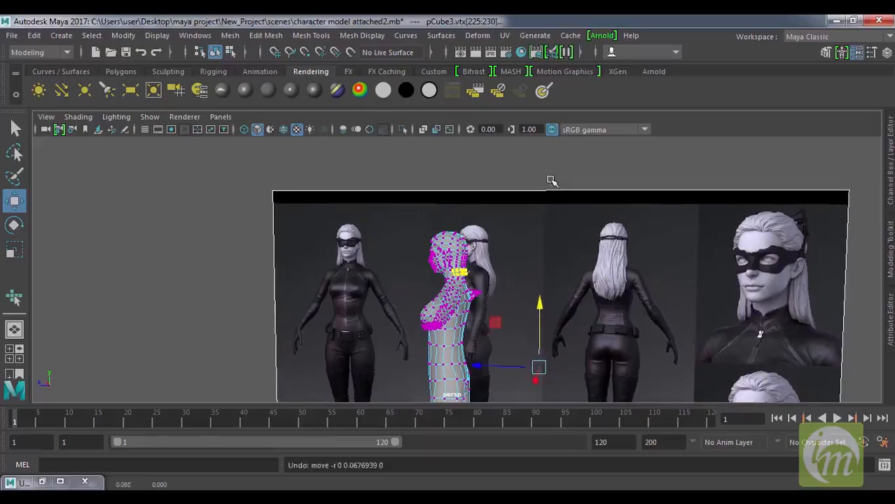
Step: Remove the image plane from the selection and move the hair shell's lower vertex rows backward, away from the neck
ctrl+drag(551, 181, 574, 222)
alt+middle_drag(550, 272, 545, 238)
alt+right_drag(545, 238, 511, 326)
alt+drag(510, 326, 513, 351)
scroll(510, 348, up, 4)
alt+drag(463, 338, 348, 300)
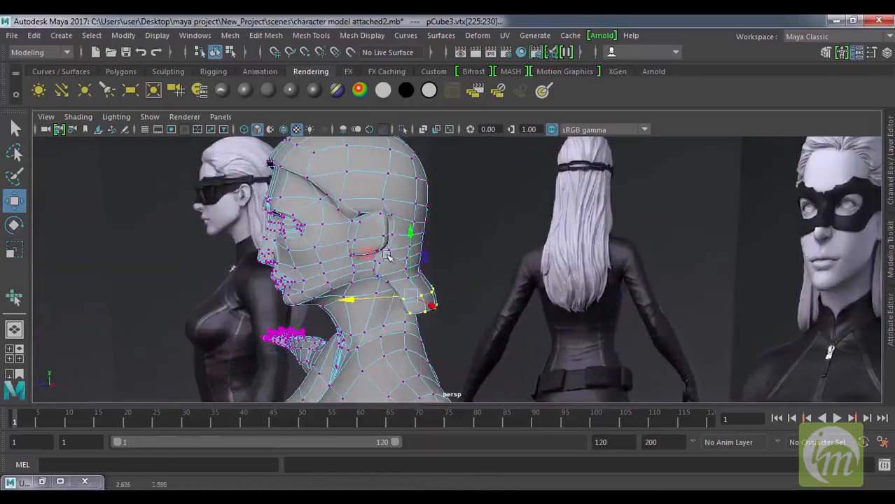
alt+drag(400, 229, 397, 267)
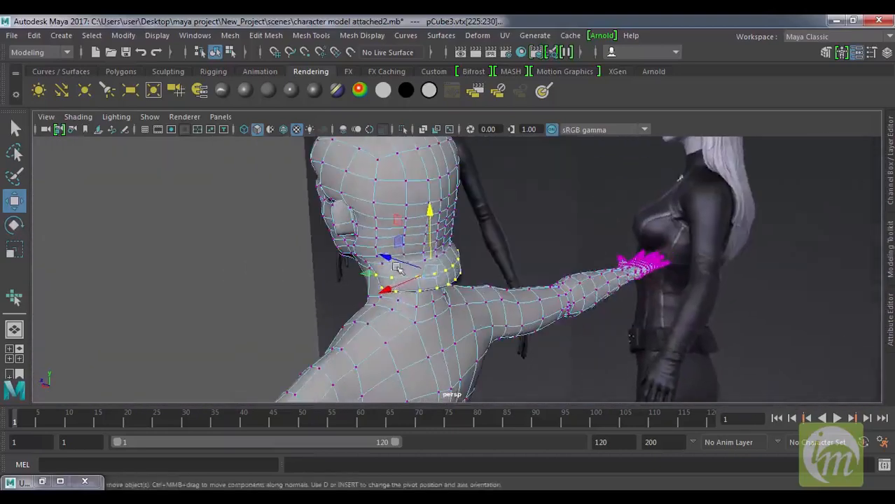
Step: Scale the selected vertex rows at the nape to flatten the hair shell's lower edge, and clear the selection
key(r)
middle_drag(390, 287, 407, 286)
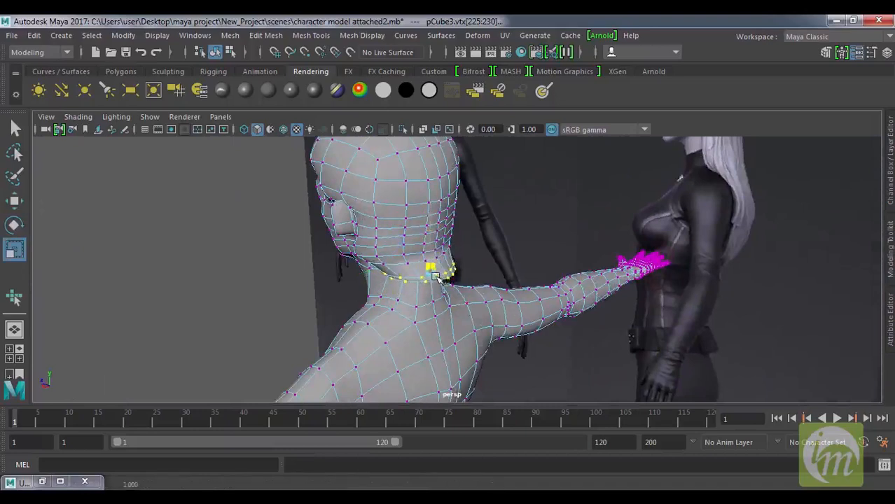
alt+drag(430, 294, 565, 299)
alt+middle_drag(444, 241, 459, 323)
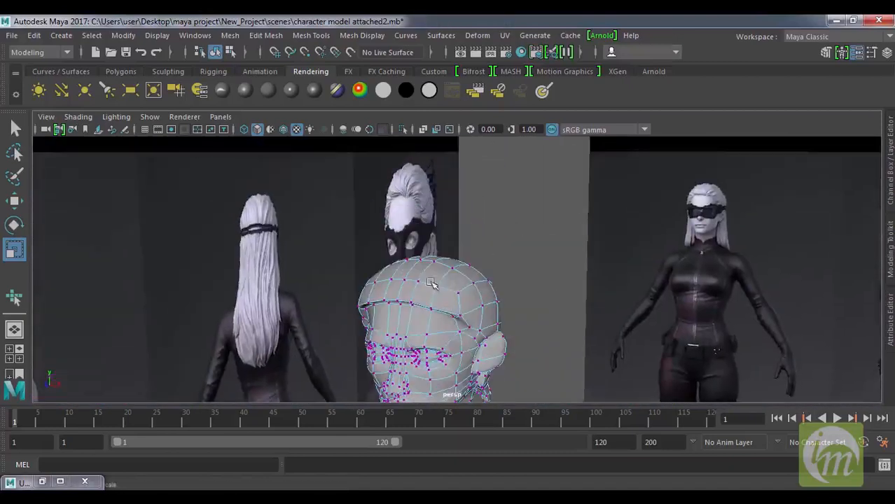
Step: Activate the Sculpt Tool, try a stroke on the character's head, and undo it
click(170, 72)
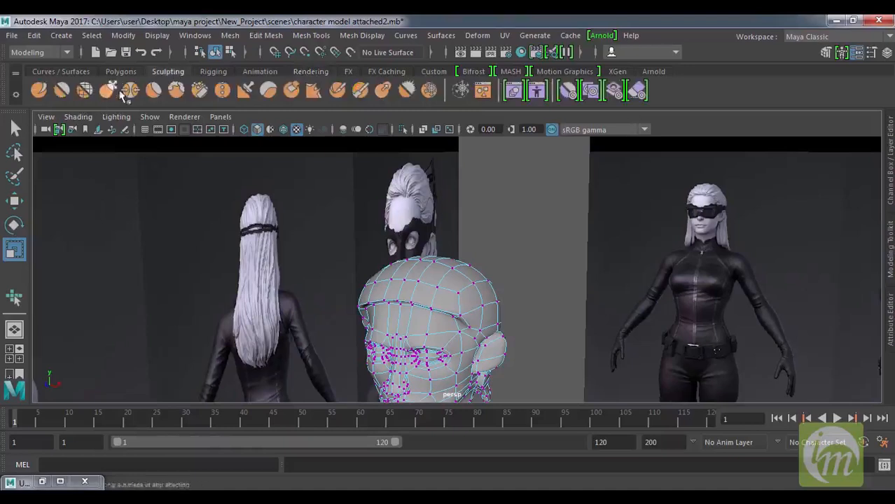
click(39, 91)
scroll(425, 312, up, 2)
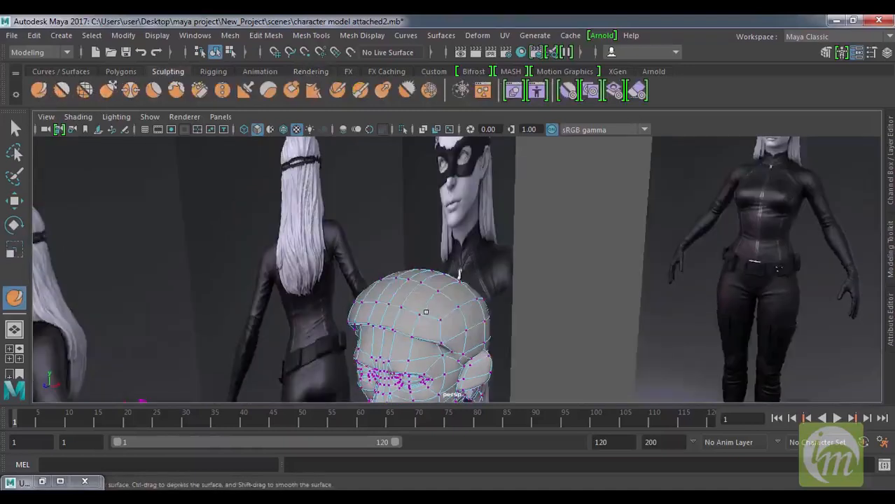
click(377, 292)
mouse_move(436, 316)
mouse_down()
mouse_move(440, 299)
mouse_move(507, 302)
mouse_move(420, 311)
mouse_up()
key(ctrl+z)
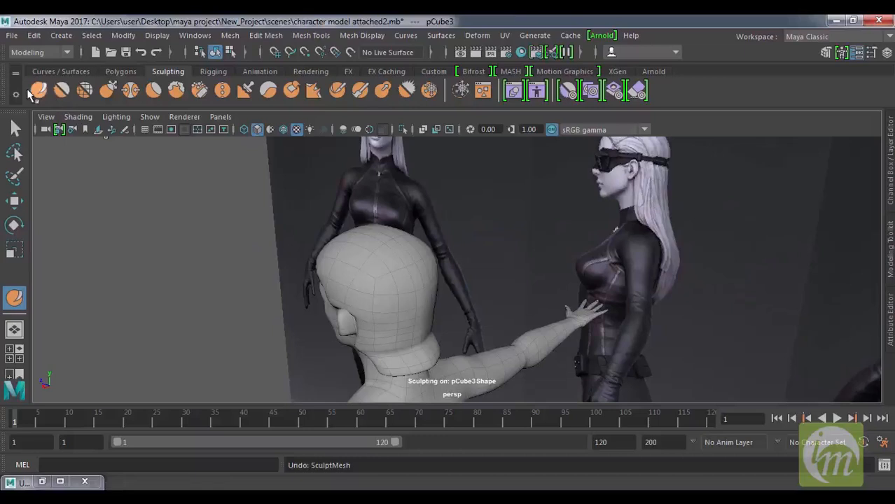
Step: Set the Sculpt Tool strength to 1, try a stroke on the head, and undo it
double_click(39, 91)
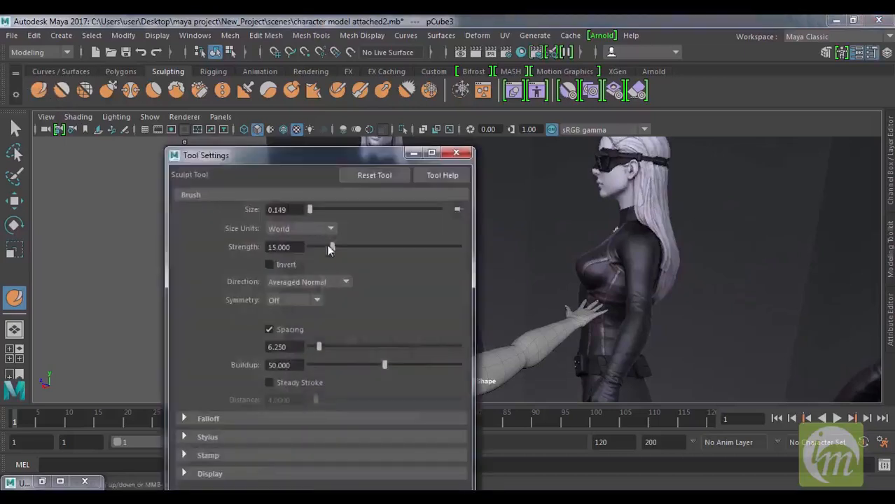
text(1)
key(Return)
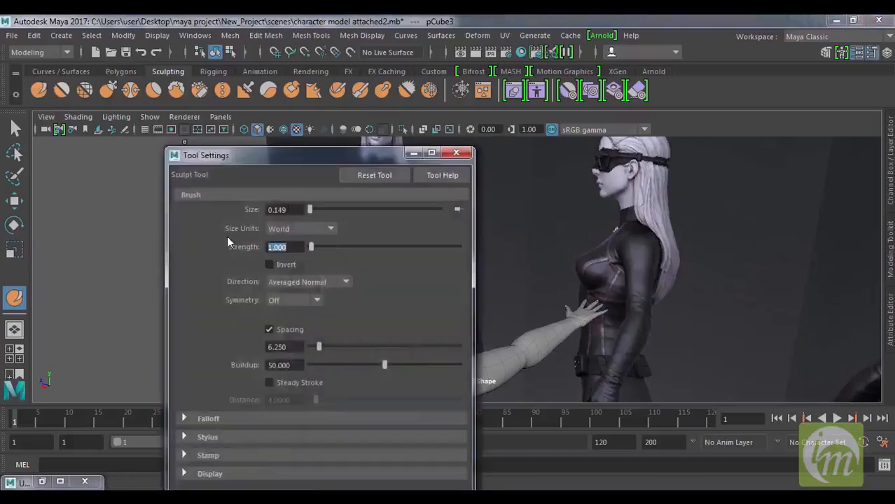
mouse_move(434, 285)
alt+mouse_down()
mouse_move(415, 281)
mouse_move(407, 262)
mouse_move(370, 251)
mouse_move(373, 259)
alt+mouse_up()
mouse_move(373, 259)
alt+mouse_down()
mouse_move(451, 264)
mouse_move(479, 250)
alt+mouse_up()
key(ctrl+z)
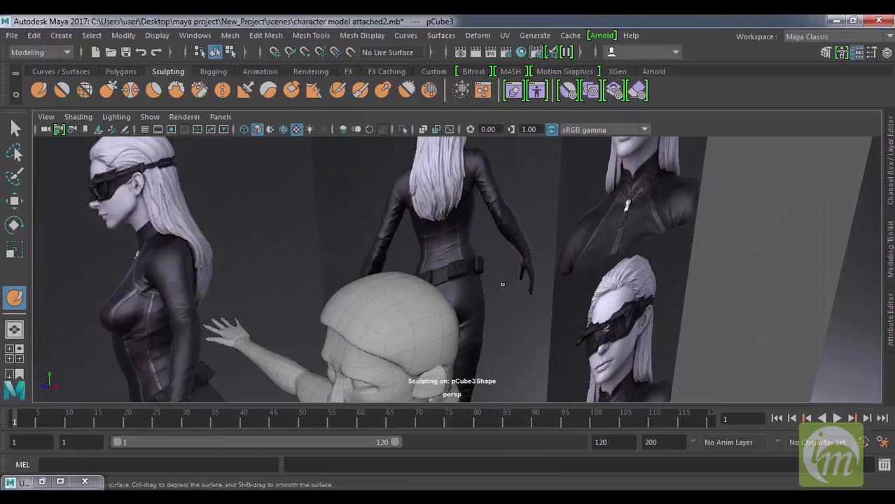
Step: Lower the Sculpt Tool strength and sculpt the hair volume on the crown and above the forehead
double_click(40, 91)
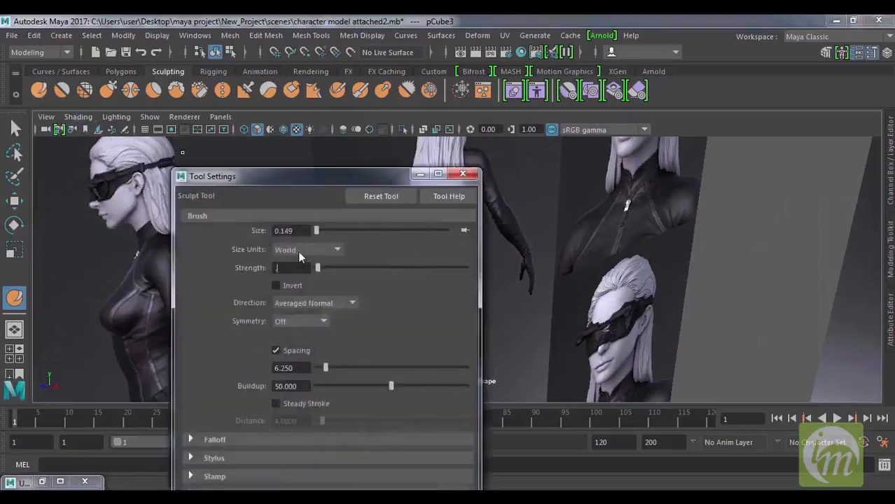
click(462, 174)
alt+drag(420, 245, 415, 290)
drag(364, 280, 397, 278)
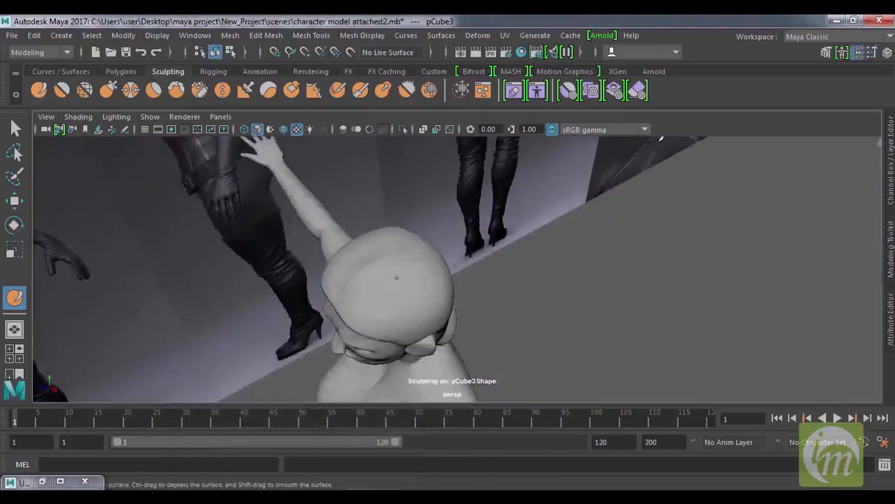
mouse_move(383, 315)
mouse_down()
mouse_move(414, 310)
mouse_move(440, 279)
mouse_move(358, 262)
mouse_move(454, 240)
mouse_move(406, 234)
mouse_move(531, 242)
mouse_move(475, 246)
mouse_move(459, 231)
mouse_move(536, 260)
mouse_up()
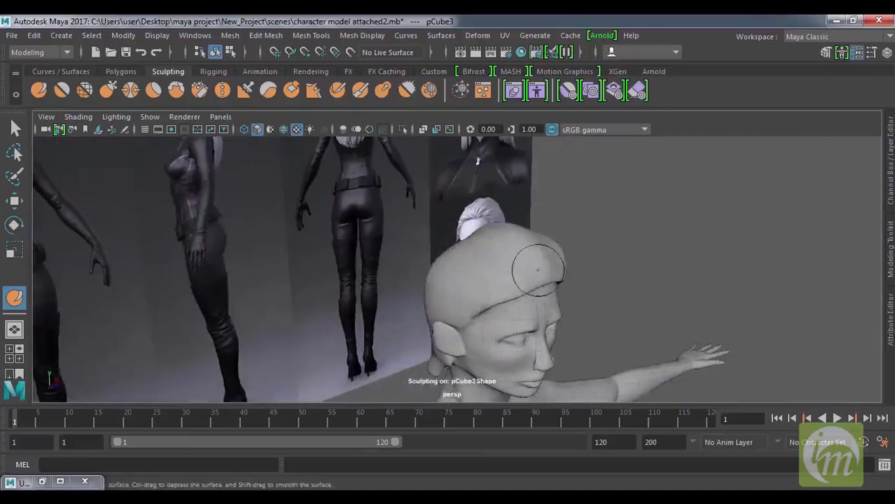
Step: Try sculpting strokes on the back of the hair shell and undo them
mouse_move(457, 250)
alt+mouse_down()
mouse_move(527, 256)
mouse_move(581, 284)
mouse_move(525, 282)
mouse_move(499, 293)
mouse_move(490, 259)
mouse_move(480, 254)
alt+mouse_up()
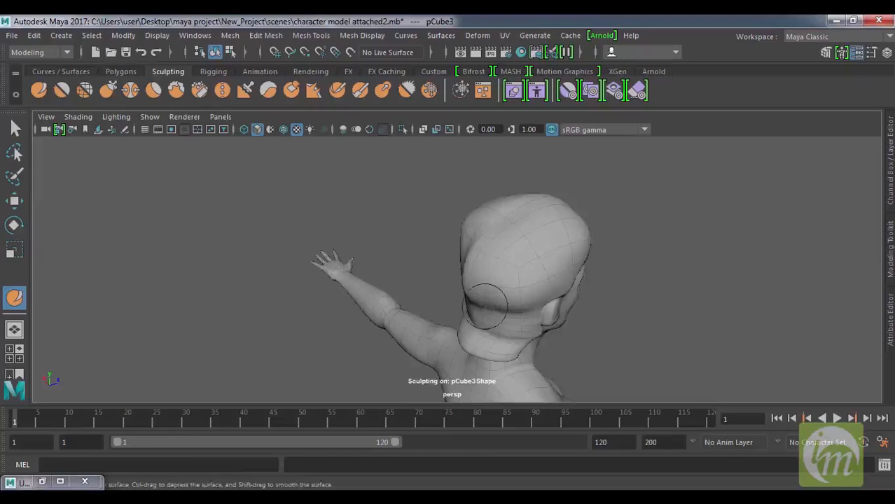
alt+drag(499, 310, 568, 293)
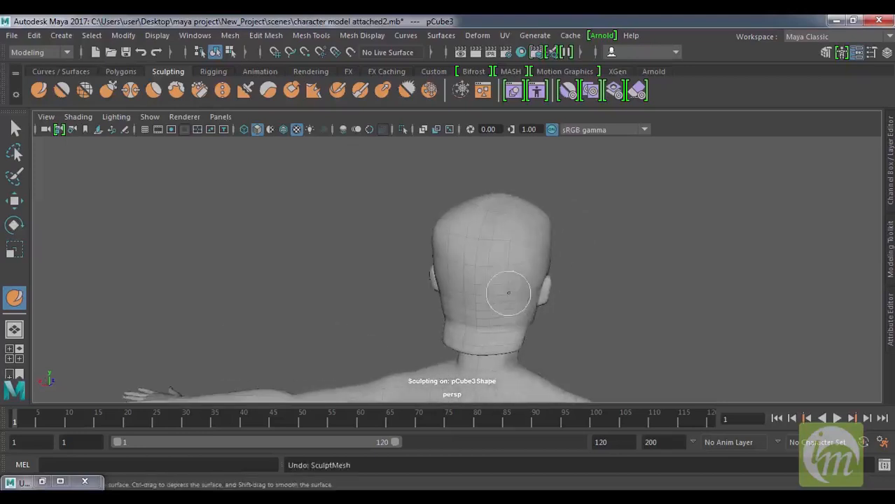
mouse_move(523, 269)
alt+mouse_down()
mouse_move(419, 269)
mouse_move(225, 232)
mouse_move(360, 273)
mouse_move(385, 271)
mouse_move(397, 284)
alt+mouse_up()
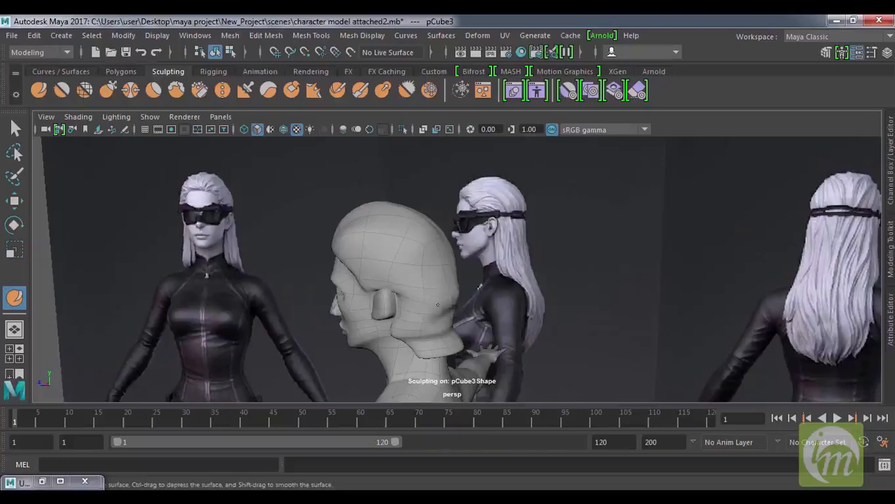
mouse_move(441, 293)
alt+mouse_down()
mouse_move(438, 311)
mouse_move(416, 315)
mouse_move(453, 310)
alt+mouse_up()
key(ctrl+z)
key(ctrl+z)
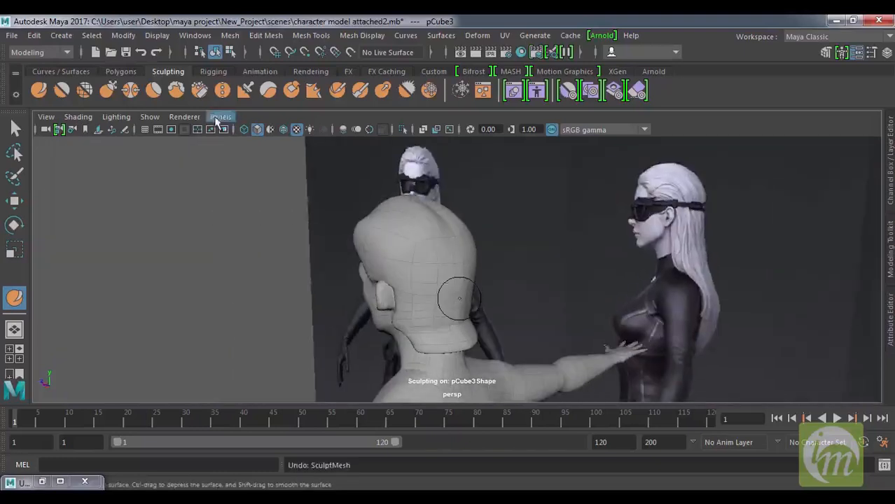
Step: Set the Sculpt Tool strength to 0.1 and sculpt the top and sides of the hair shell
double_click(41, 89)
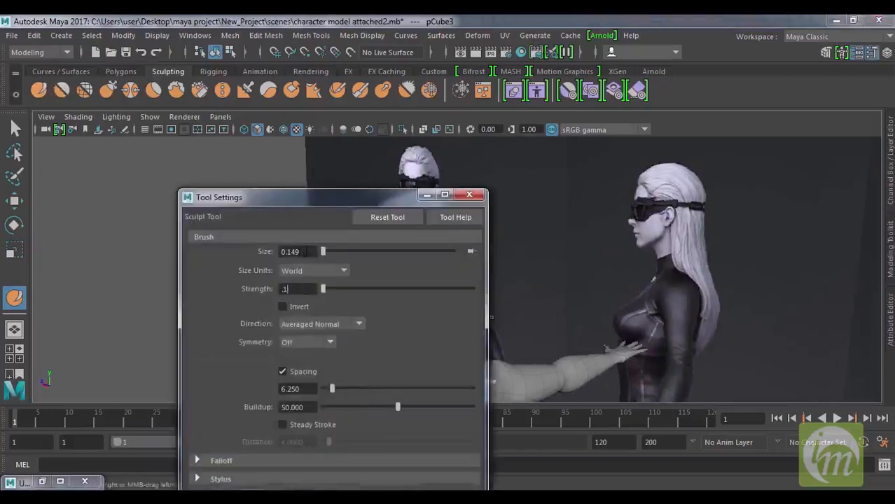
click(469, 194)
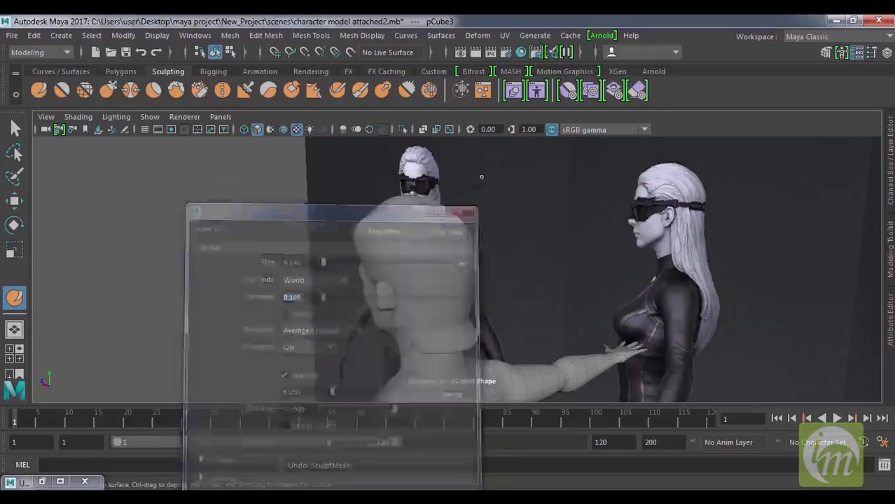
mouse_move(413, 292)
mouse_down()
mouse_move(420, 314)
mouse_move(354, 310)
mouse_up()
mouse_move(461, 292)
mouse_down()
mouse_move(492, 311)
mouse_move(467, 302)
mouse_move(457, 308)
mouse_up()
mouse_move(504, 288)
mouse_down()
mouse_move(513, 317)
mouse_move(381, 306)
mouse_move(434, 303)
mouse_up()
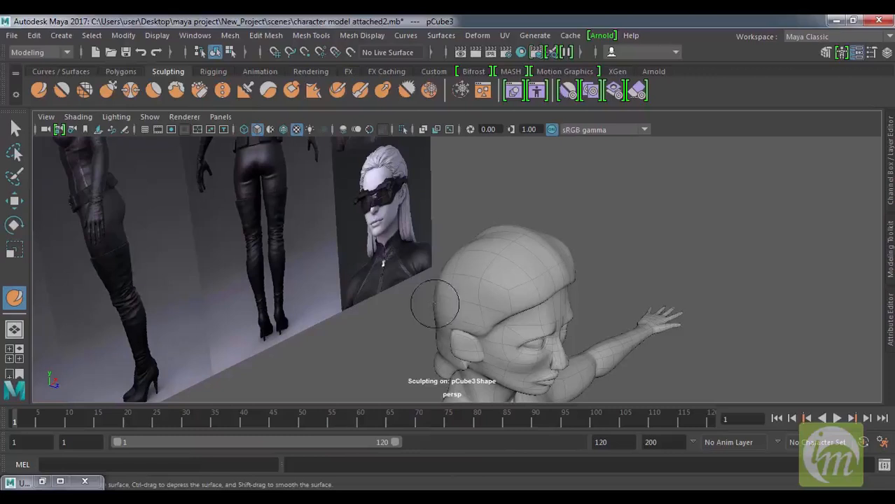
mouse_move(383, 263)
alt+mouse_down()
mouse_move(438, 314)
mouse_move(424, 310)
mouse_move(512, 280)
mouse_move(512, 220)
mouse_move(503, 213)
mouse_move(516, 221)
mouse_move(542, 289)
mouse_move(461, 269)
alt+mouse_up()
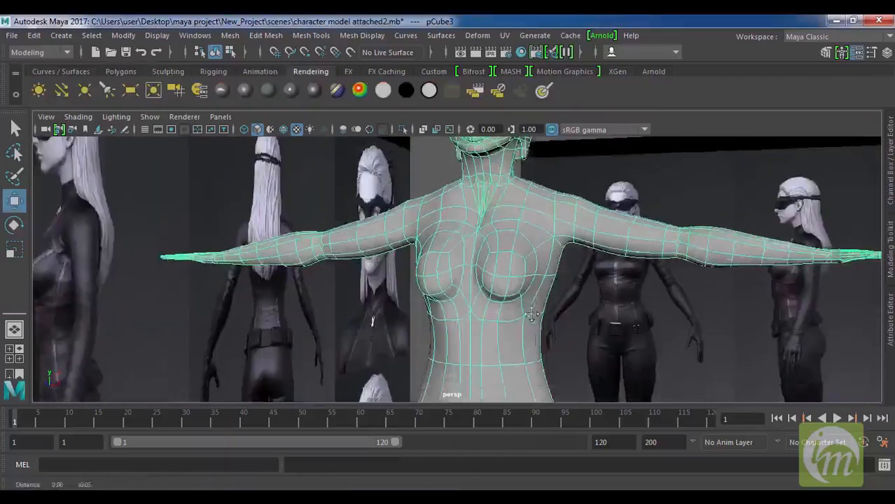
Step: Examine the mesh of the chest, shoulders and face from several angles beside the reference images
scroll(524, 330, down, 5)
alt+drag(524, 329, 474, 138)
scroll(530, 347, up, 3)
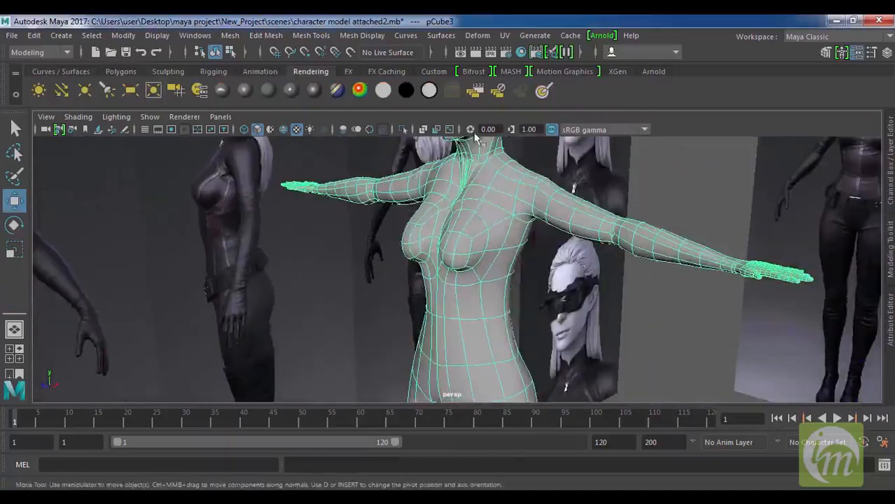
alt+drag(463, 197, 479, 194)
alt+middle_drag(513, 184, 453, 229)
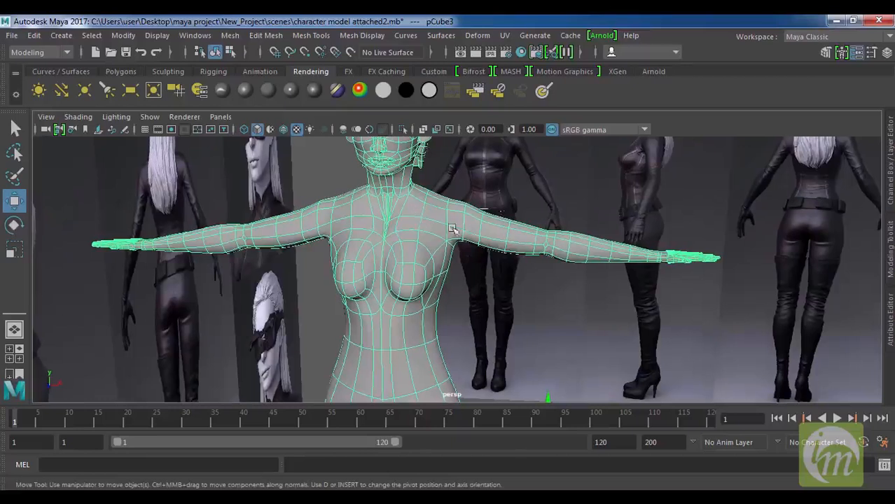
alt+drag(552, 246, 406, 211)
click(317, 202)
click(405, 211)
scroll(420, 231, up, 2)
alt+middle_drag(434, 260, 440, 268)
scroll(438, 273, up, 5)
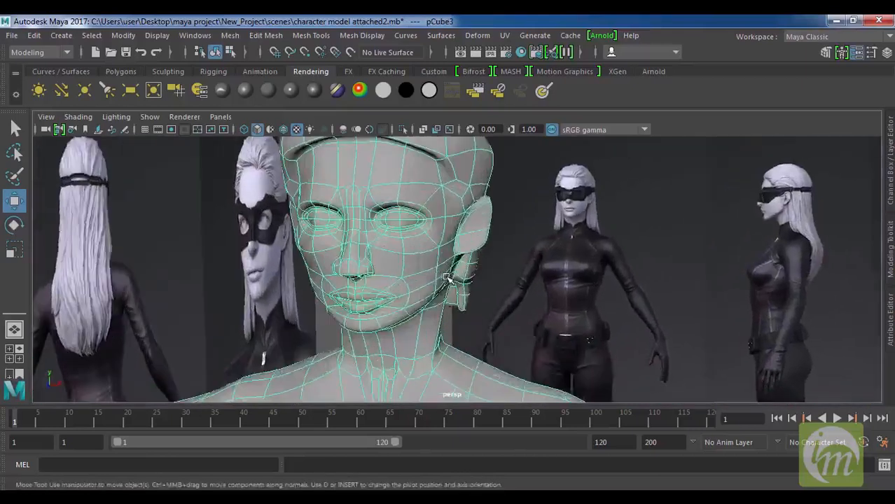
Step: Examine the edge flow of the torso, waist and hips from the front
mouse_move(435, 275)
alt+mouse_down()
mouse_move(471, 264)
mouse_move(445, 262)
alt+mouse_up()
scroll(474, 284, down, 3)
scroll(488, 289, down, 3)
alt+middle_drag(487, 308, 480, 227)
scroll(532, 336, down, 2)
alt+middle_drag(541, 362, 537, 290)
scroll(532, 340, down, 2)
alt+middle_drag(532, 341, 510, 256)
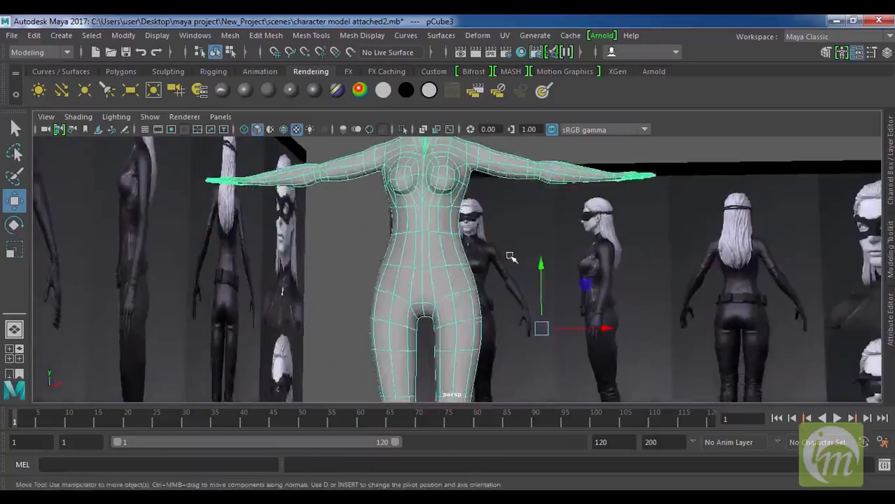
scroll(510, 262, down, 3)
scroll(445, 296, up, 3)
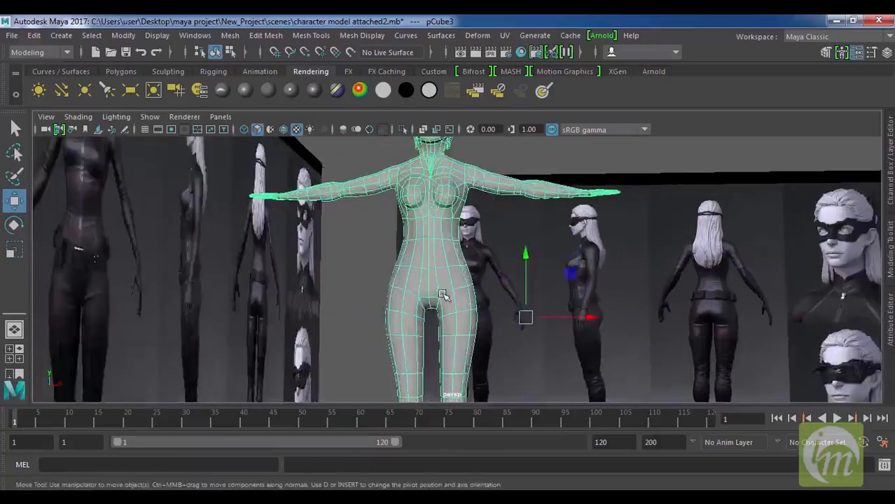
scroll(448, 295, down, 2)
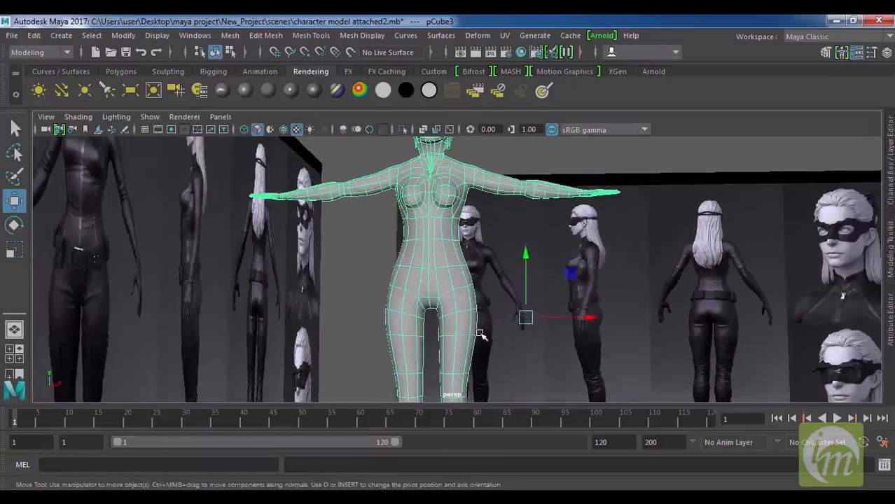
scroll(400, 308, up, 2)
alt+drag(413, 310, 446, 297)
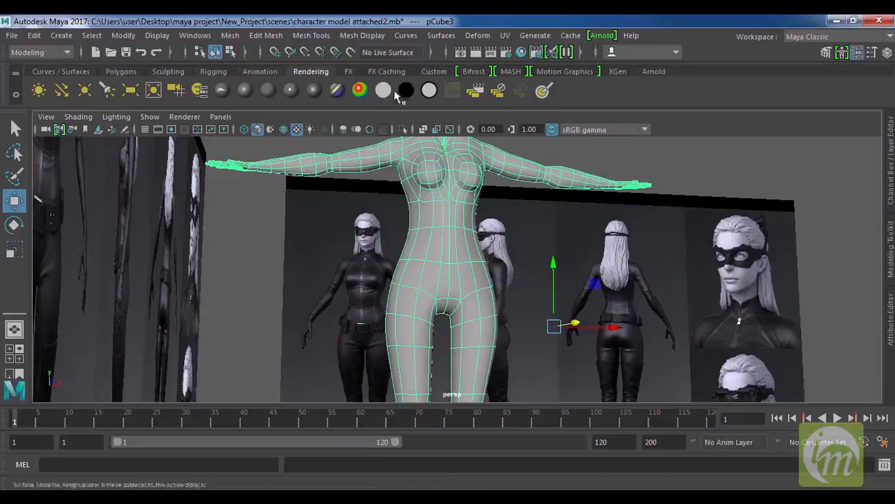
Step: Insert an edge loop around the upper hips and scale it vertically to level it
click(311, 35)
click(346, 133)
drag(461, 279, 469, 270)
mouse_move(505, 296)
alt+mouse_down()
mouse_move(489, 290)
mouse_move(495, 300)
alt+mouse_up()
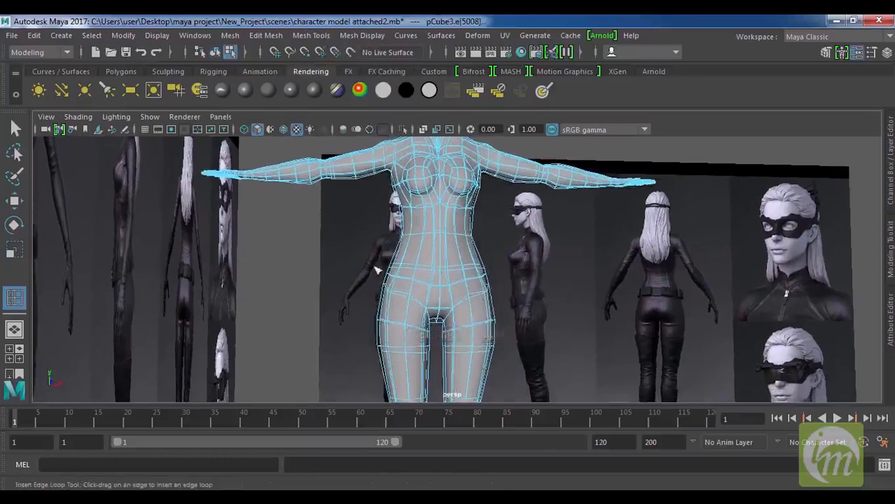
key(r)
drag(436, 220, 434, 286)
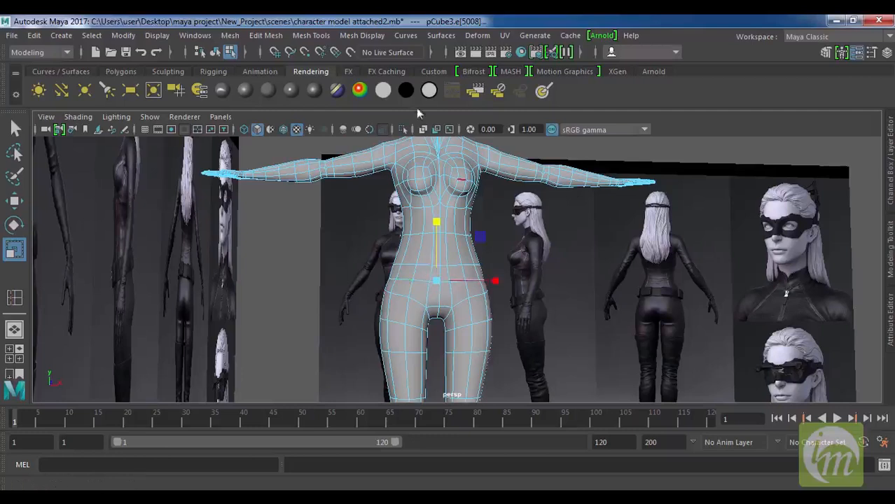
Step: Insert another edge loop around the hips just above the levelled loop
click(313, 35)
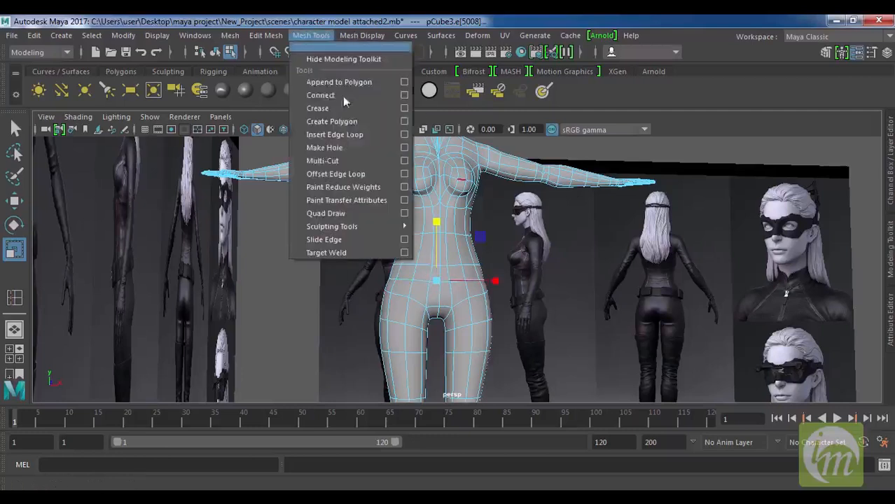
click(371, 135)
drag(443, 292, 441, 276)
key(ctrl+z)
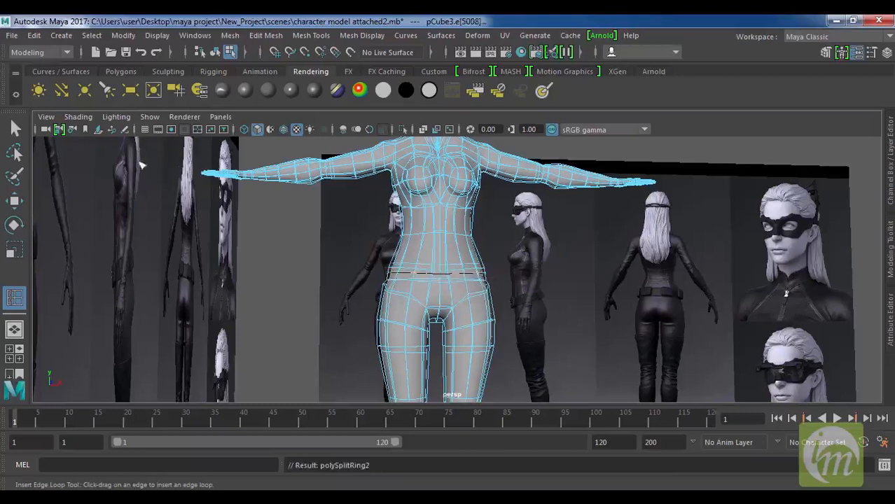
Step: Leave edge loop insertion, show the body's vertices, and return the mesh to object mode
key(q)
right_drag(430, 297, 374, 147)
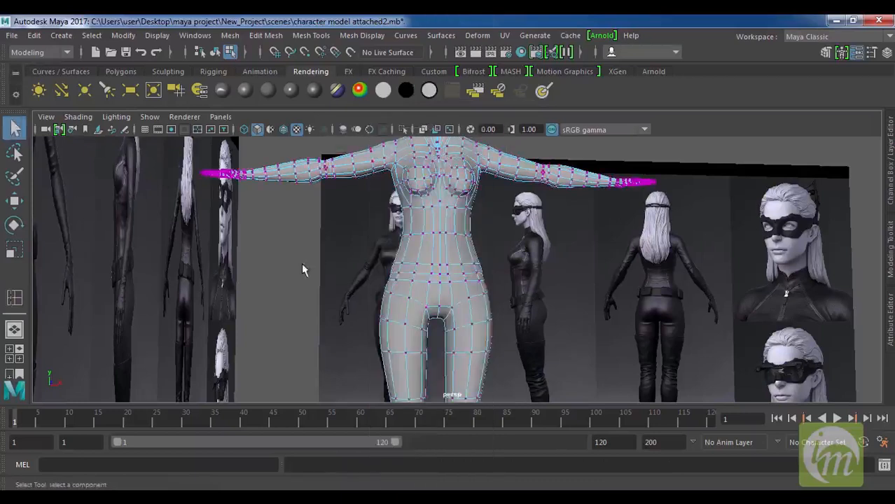
scroll(477, 265, down, 5)
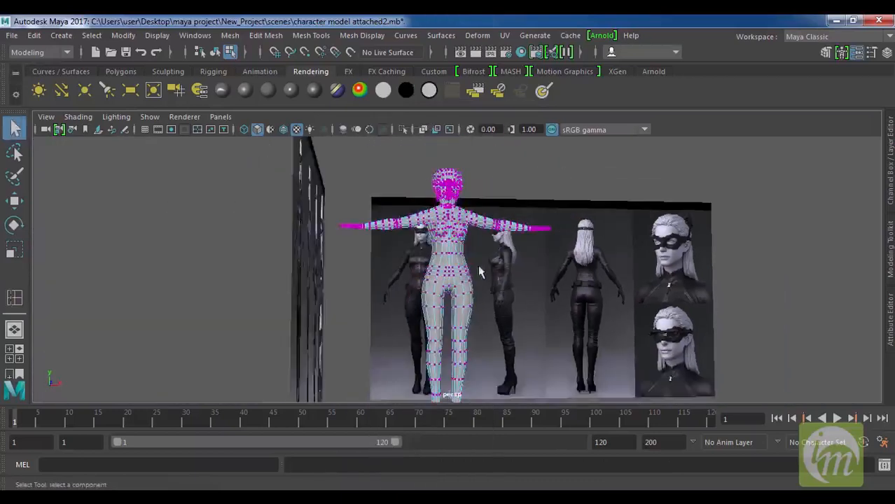
alt+drag(479, 267, 464, 295)
right_drag(409, 171, 465, 109)
click(522, 288)
Step: Inspect the hips and back from behind, select the body mesh, and save the scene
alt+drag(522, 288, 514, 264)
scroll(489, 252, up, 5)
alt+right_drag(482, 233, 520, 295)
alt+drag(520, 295, 440, 277)
alt+right_drag(440, 278, 518, 294)
alt+drag(518, 294, 490, 310)
key(ctrl+s)
click(529, 284)
alt+drag(531, 261, 548, 263)
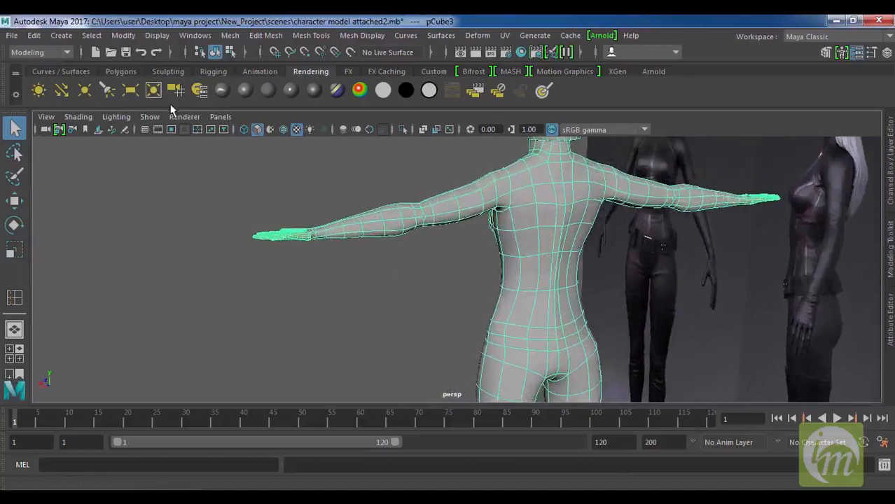
key(ctrl+s)
Step: Activate the Sculpt Tool on the body mesh and set its strength to 0.05
click(164, 72)
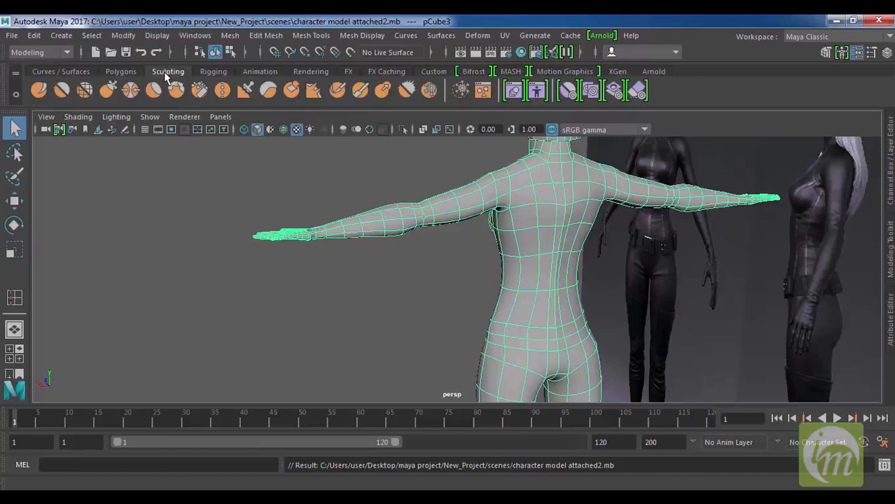
double_click(41, 93)
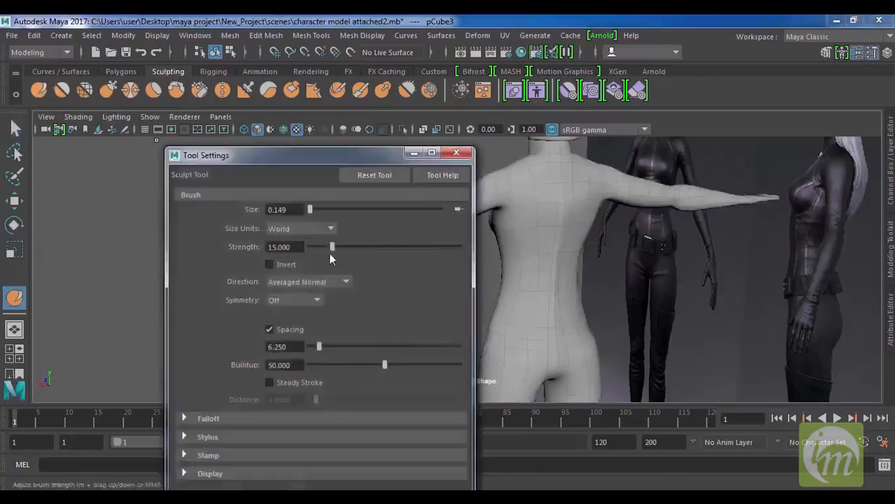
click(280, 246)
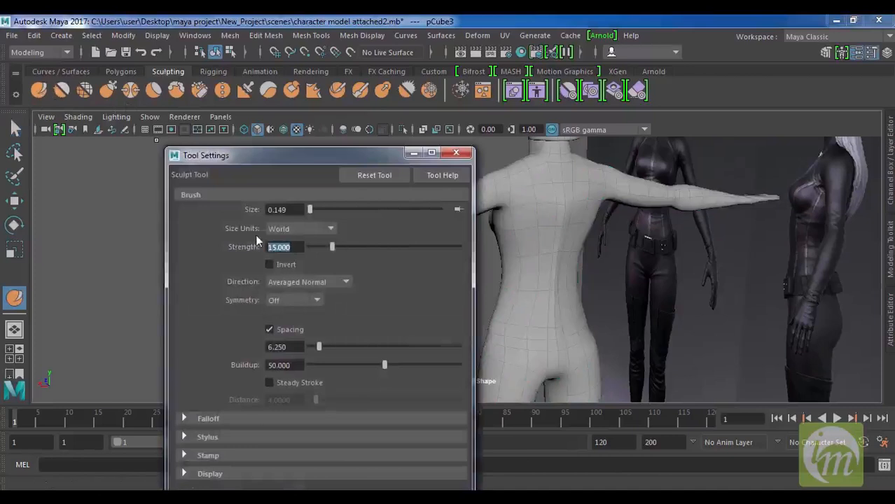
text(.05)
key(Return)
click(466, 153)
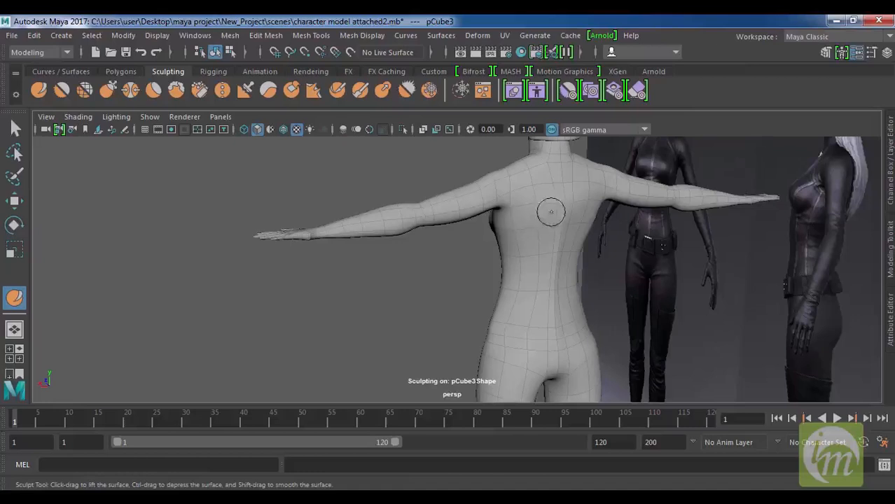
Step: Sculpt the spine groove down the middle of the back to the hips and smooth the surface around it
key(shift)
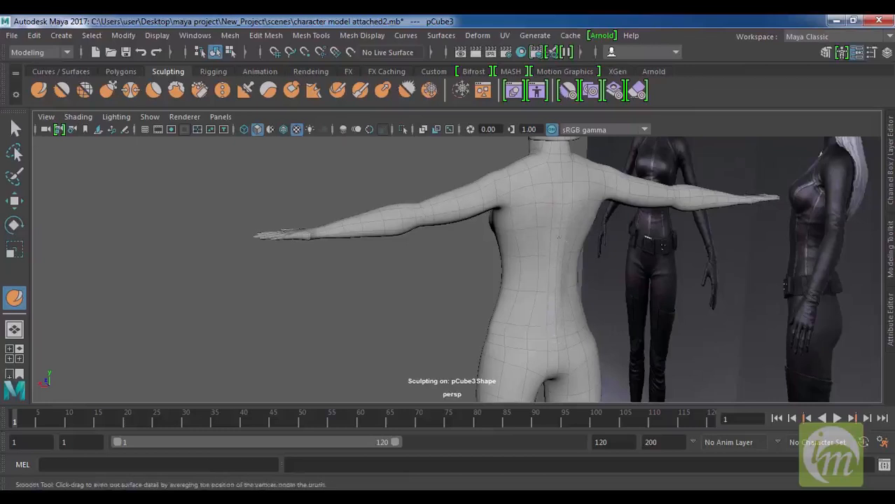
key(shift)
alt+drag(558, 224, 566, 222)
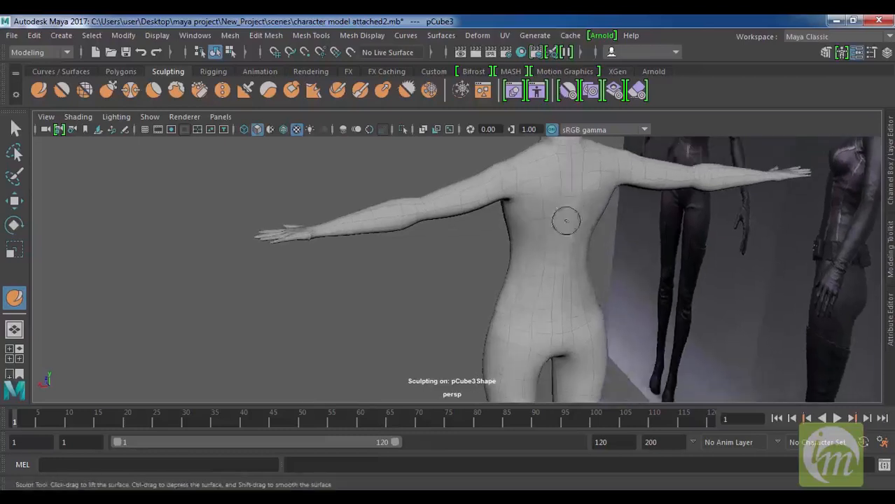
key(shift)
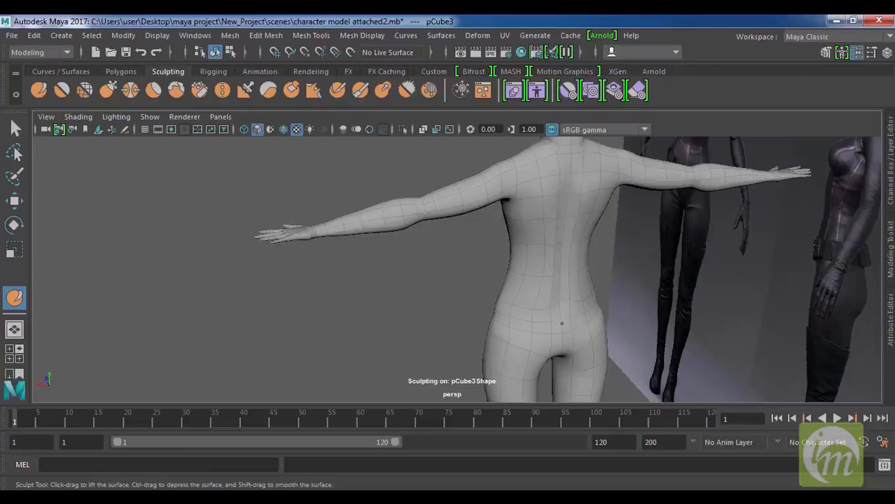
Step: Relax the mesh around the lower spine and sculpt the buttocks with the Sculpt Tool
click(84, 90)
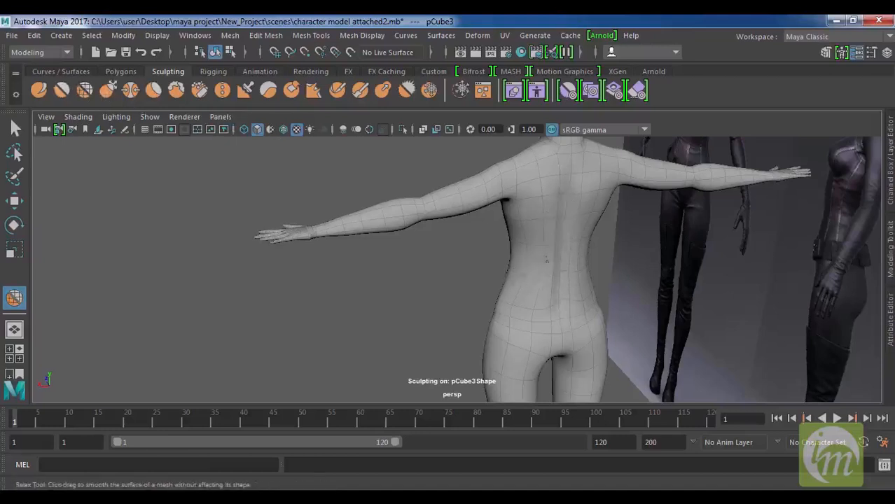
alt+drag(579, 316, 558, 288)
click(38, 90)
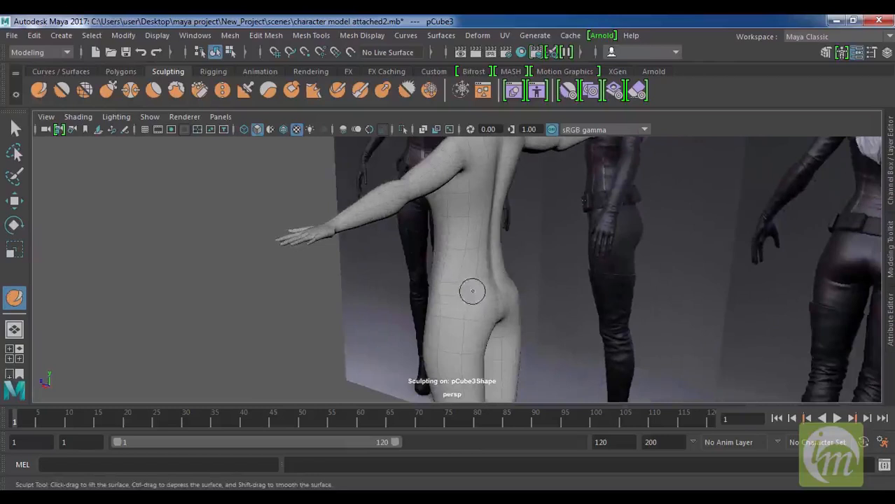
mouse_move(473, 300)
alt+mouse_down()
mouse_move(443, 304)
mouse_move(490, 293)
alt+mouse_up()
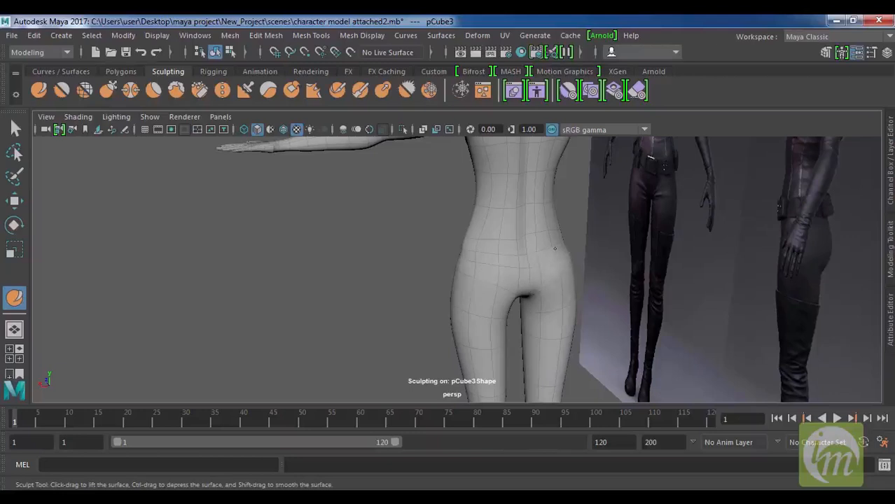
mouse_move(577, 273)
alt+mouse_down()
mouse_move(595, 257)
mouse_move(637, 252)
mouse_move(537, 262)
alt+mouse_up()
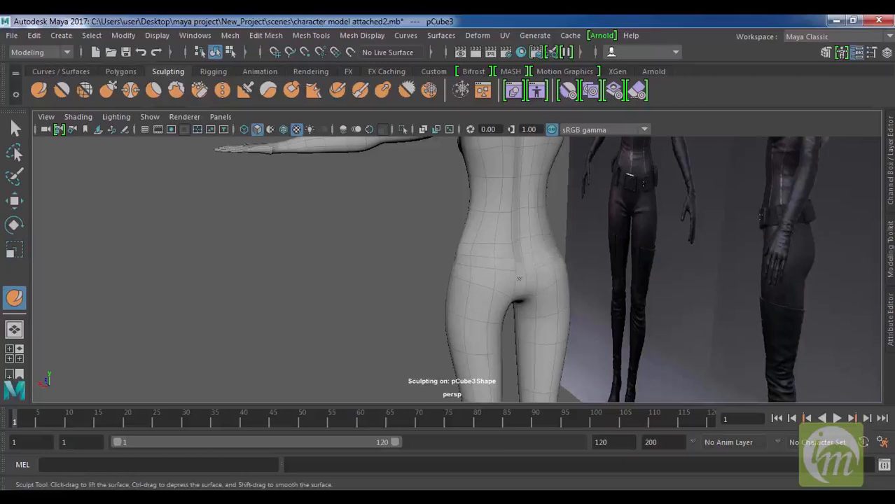
Step: Leave sculpting, frame the hips in the side view, and show the body mesh's vertices
alt+drag(522, 266, 410, 299)
key(space)
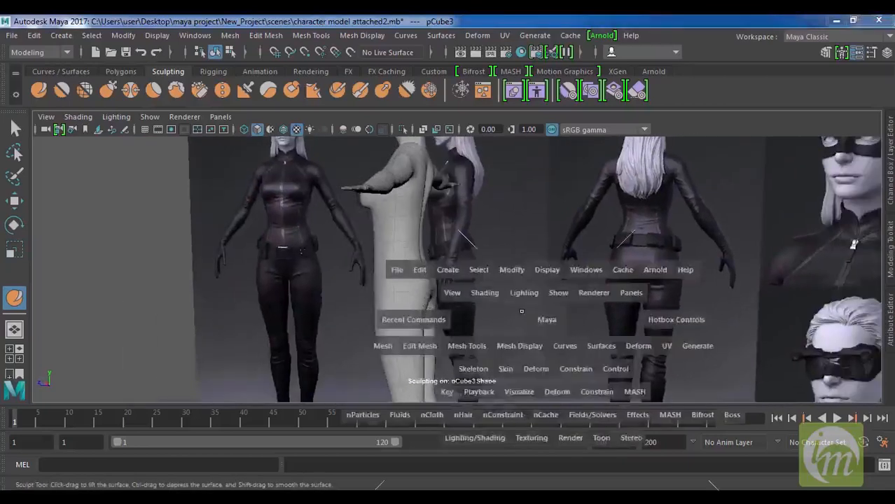
key(space)
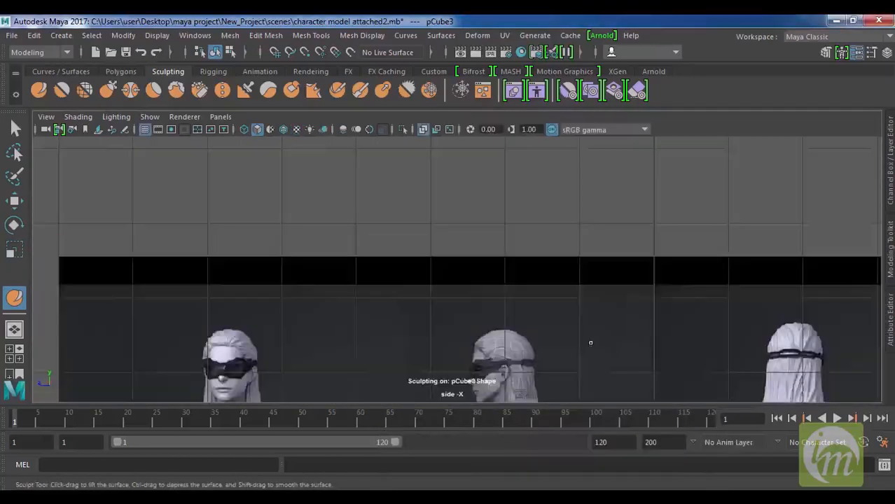
alt+middle_drag(591, 342, 539, 159)
alt+middle_drag(211, 385, 217, 291)
scroll(217, 290, up, 10)
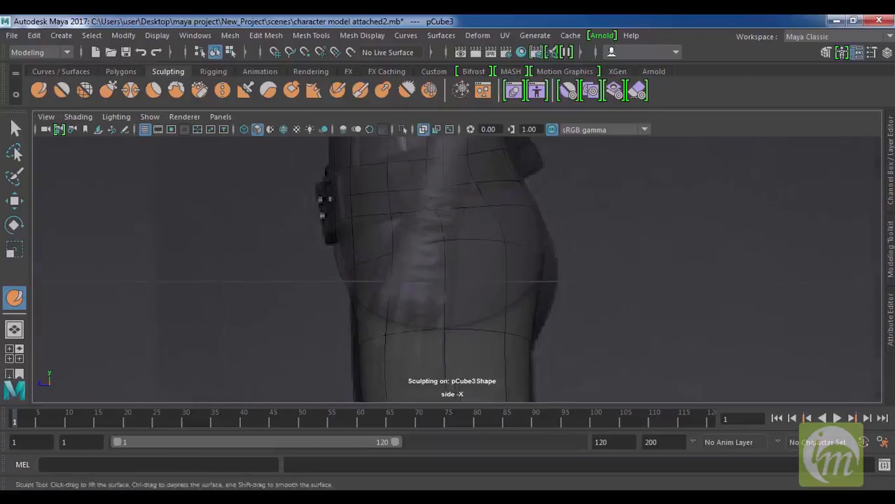
click(15, 128)
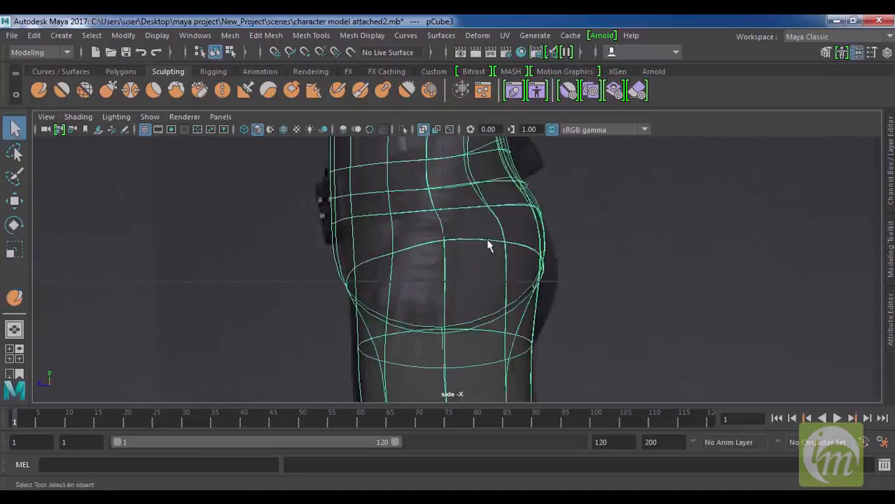
right_drag(486, 238, 424, 134)
drag(550, 265, 560, 296)
key(ctrl+z)
click(574, 285)
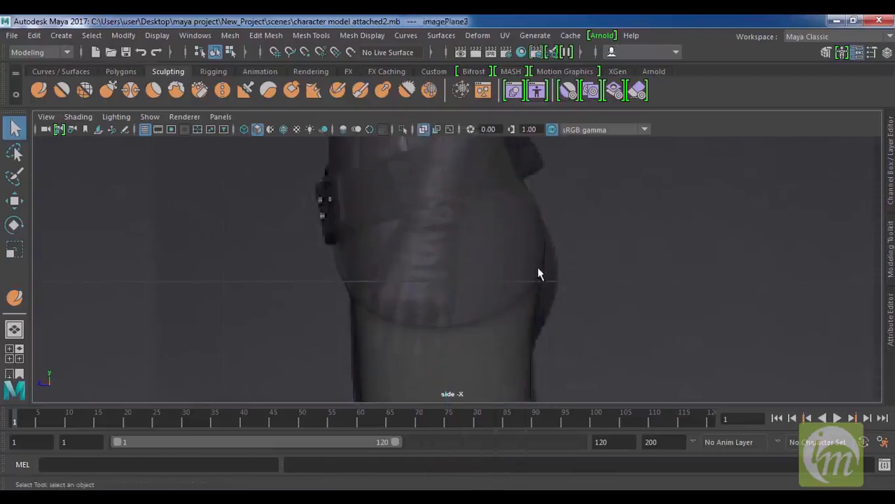
click(524, 250)
right_drag(523, 250, 455, 138)
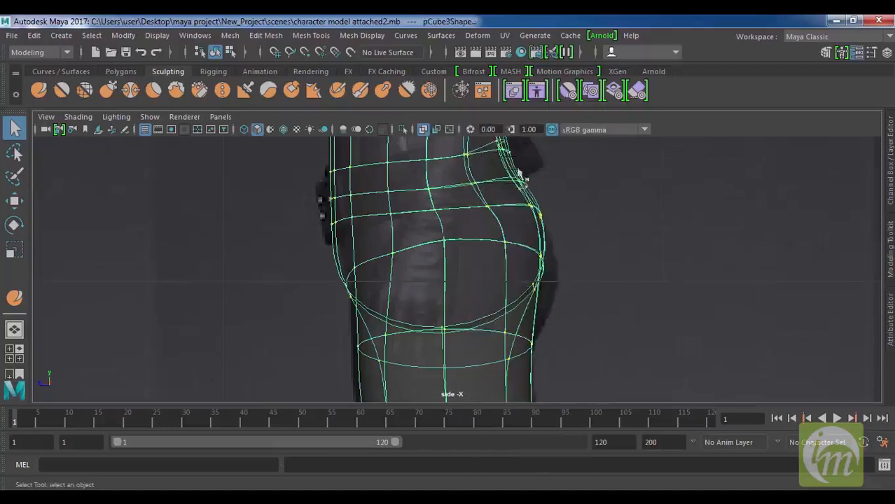
Step: Move the rear hip vertices outward to follow the buttock outline of the side reference, lowering the middle row
drag(486, 233, 486, 233)
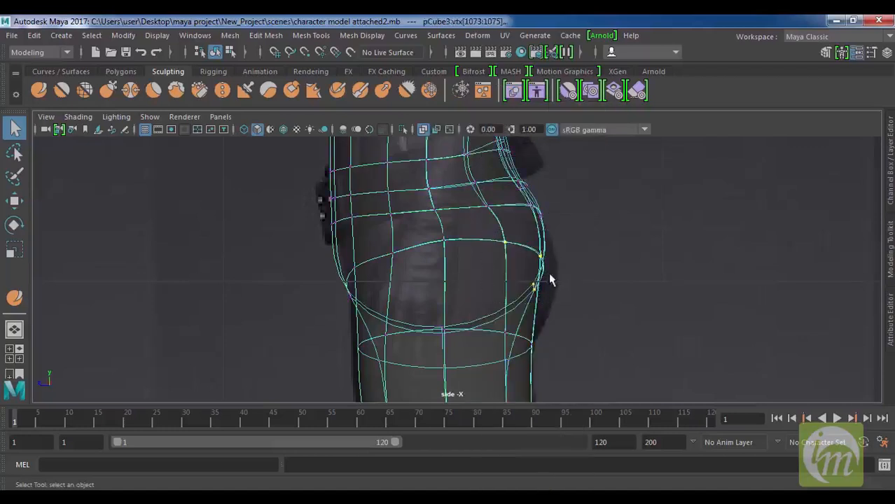
key(w)
drag(526, 259, 544, 291)
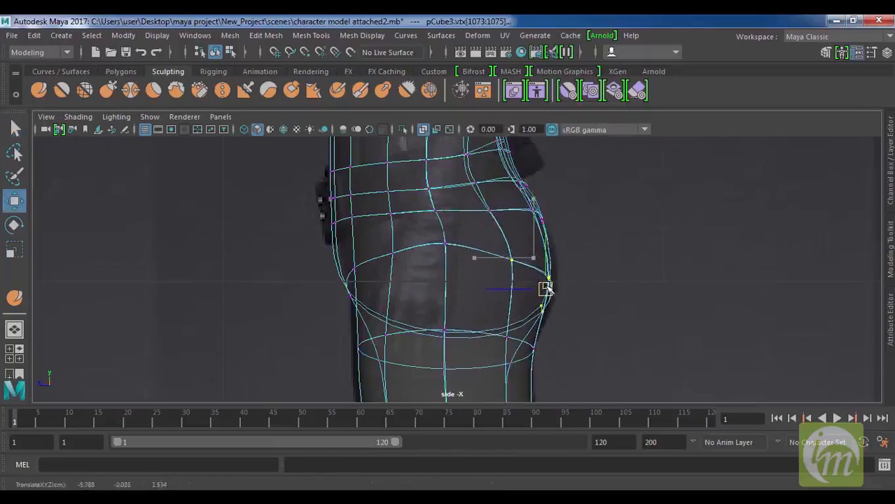
drag(580, 246, 461, 174)
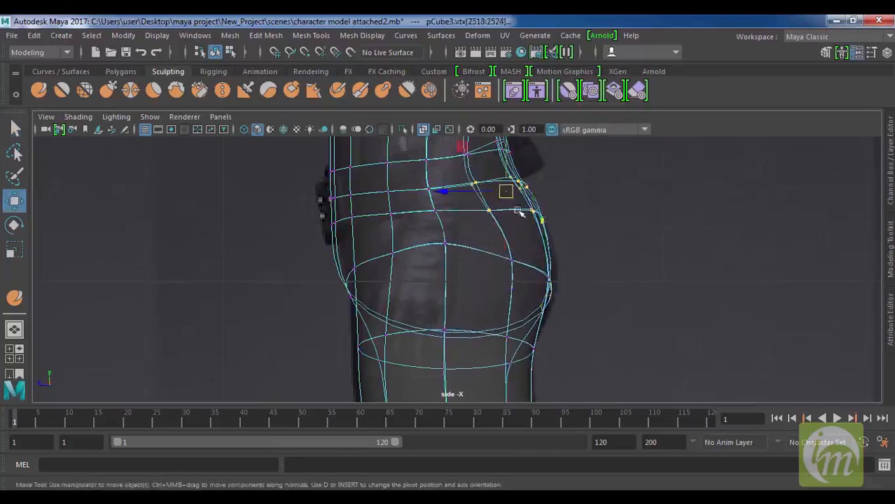
drag(506, 191, 513, 192)
drag(582, 248, 480, 194)
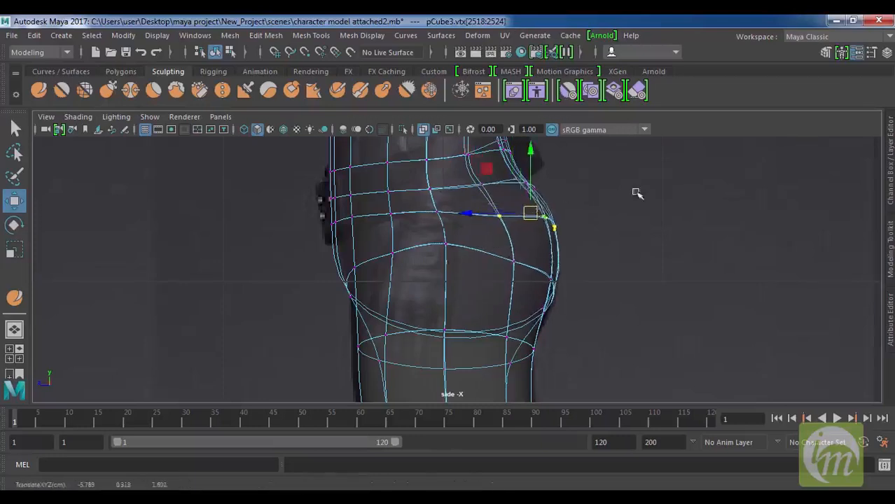
Step: In the front view, scale the crotch vertices on both inner thighs closer together and move them up
key(space)
key(space)
alt+drag(646, 226, 546, 253)
alt+drag(384, 266, 561, 257)
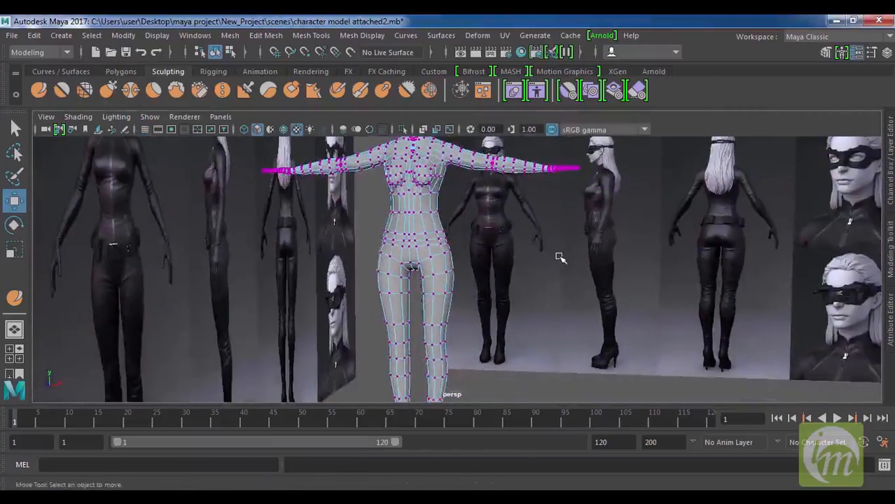
scroll(501, 268, up, 2)
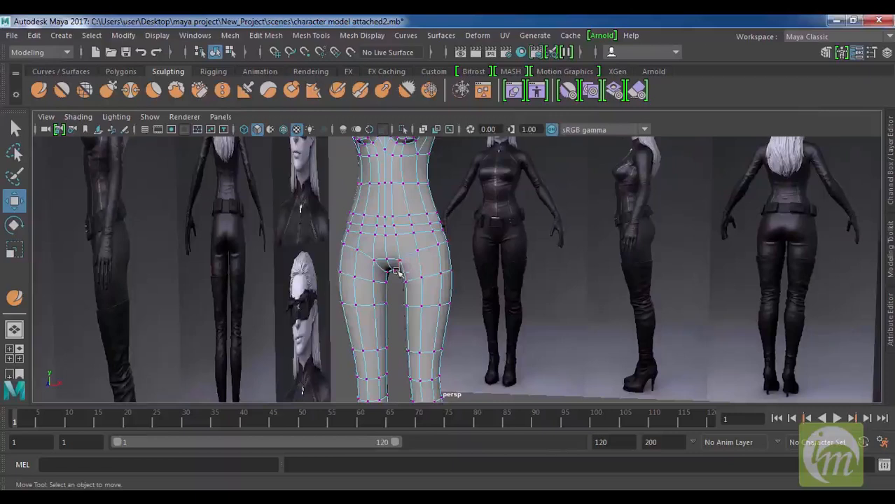
key(space)
key(space)
alt+middle_drag(372, 350, 455, 200)
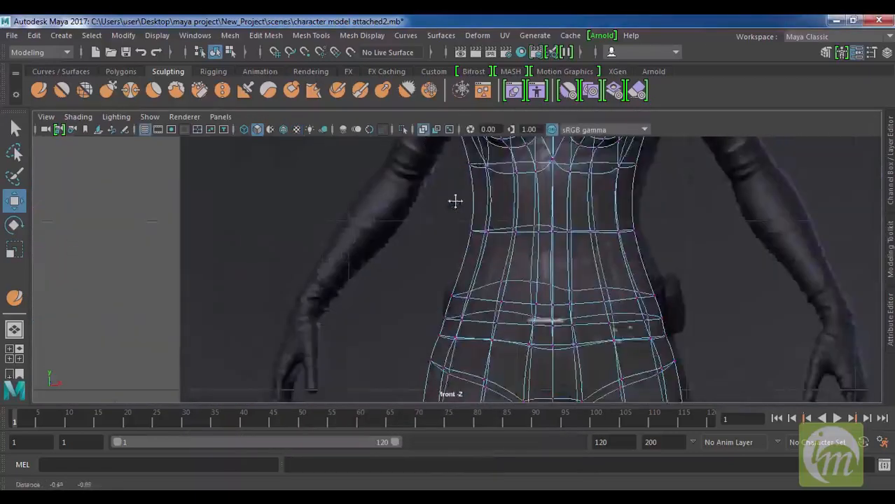
alt+middle_drag(592, 371, 545, 242)
scroll(548, 245, up, 2)
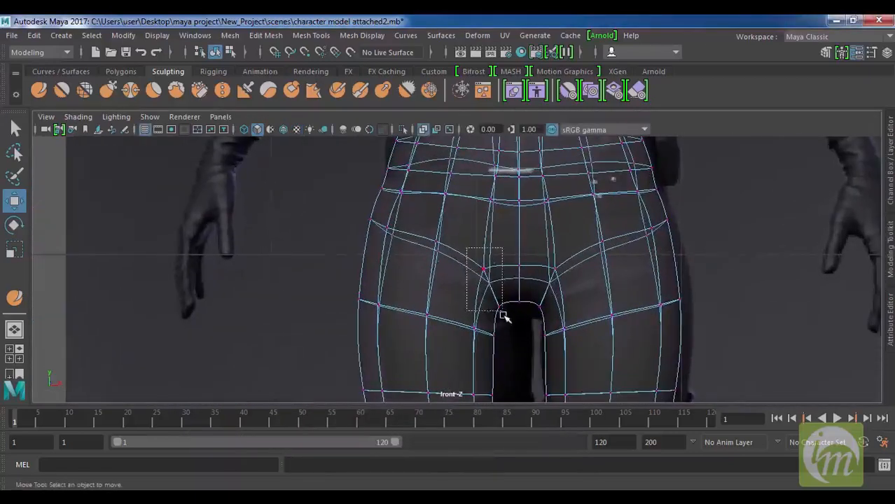
drag(502, 317, 503, 318)
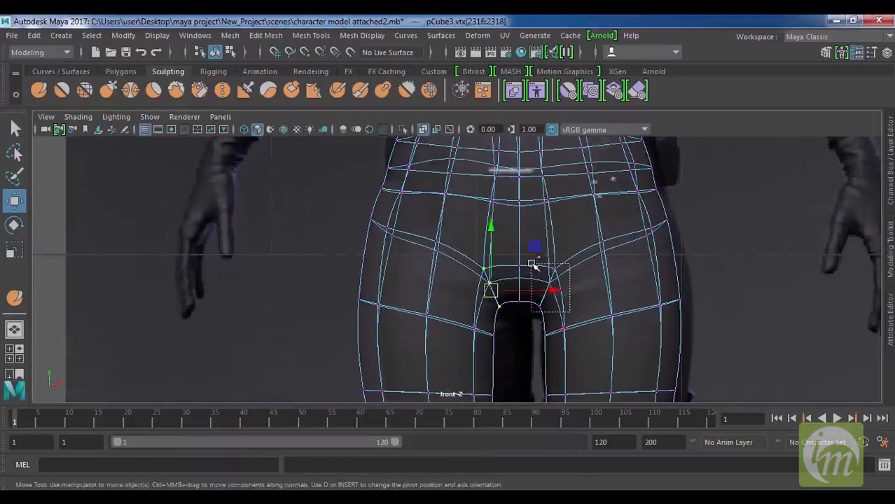
shift+drag(533, 264, 532, 263)
key(r)
drag(578, 290, 553, 295)
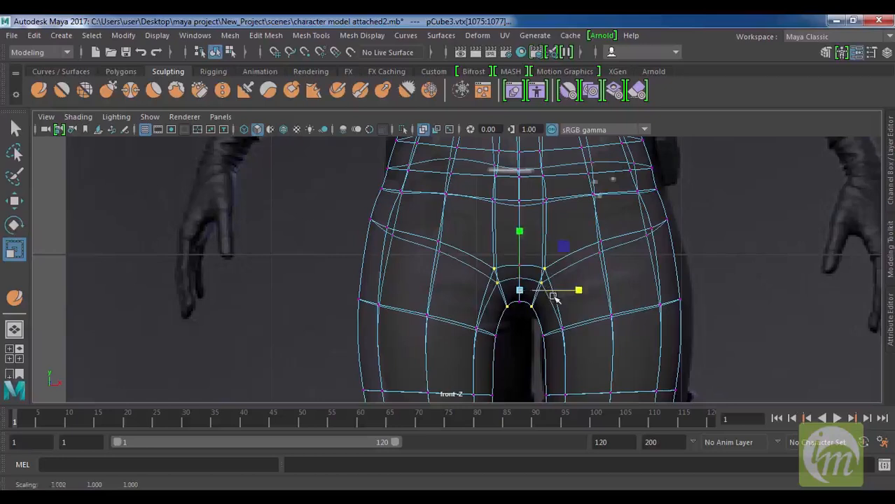
key(w)
drag(519, 225, 522, 201)
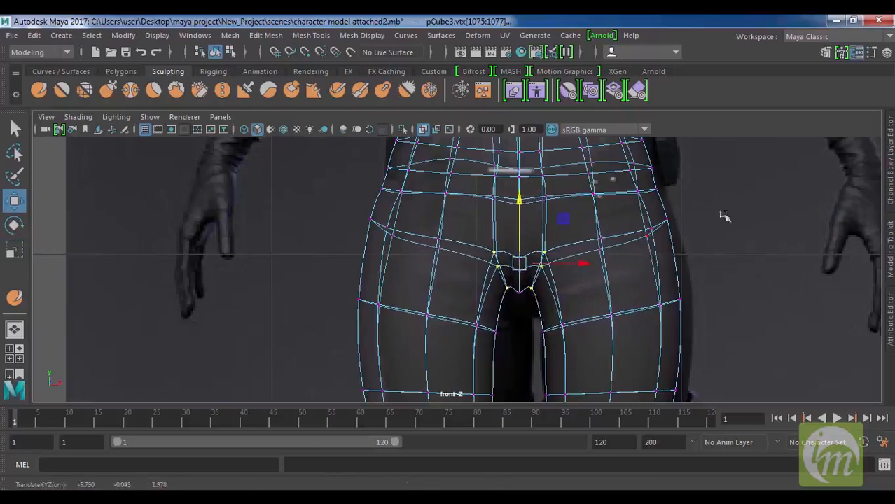
Step: Inspect the reshaped crotch and the legs from the front in the perspective view
key(space)
key(space)
alt+middle_drag(536, 274, 548, 238)
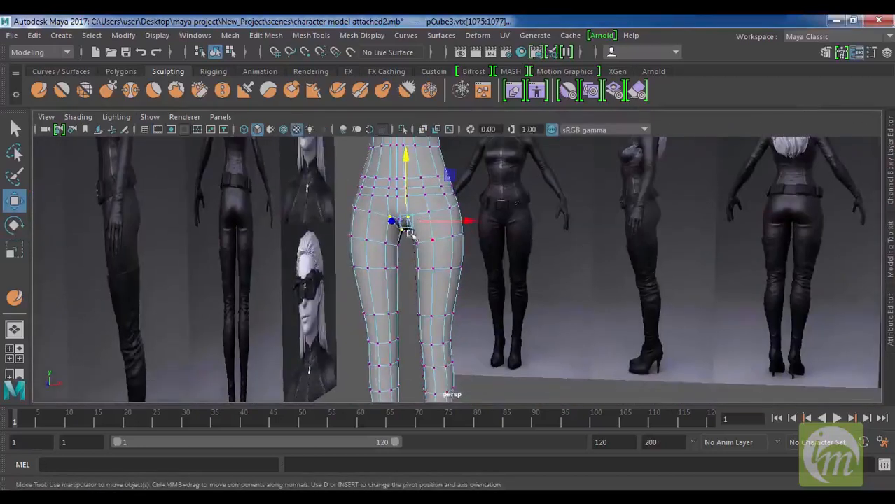
right_drag(433, 268, 495, 132)
scroll(451, 252, down, 3)
click(482, 367)
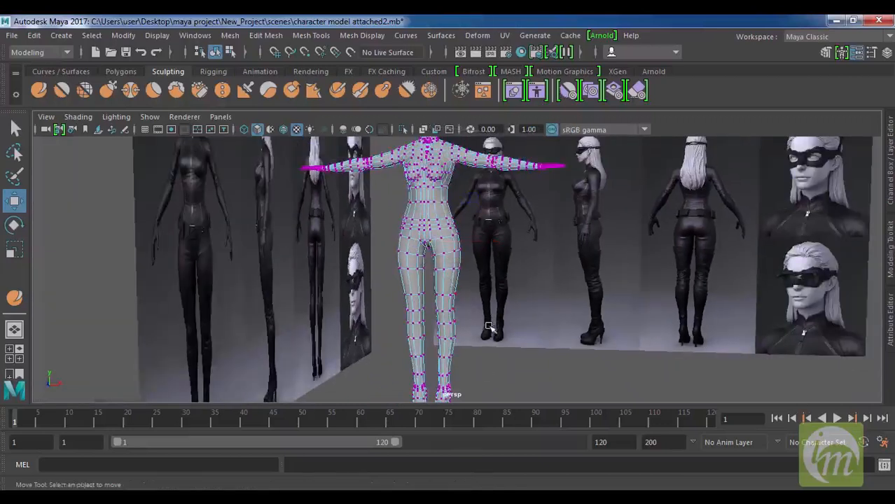
alt+drag(506, 337, 532, 270)
scroll(531, 269, up, 6)
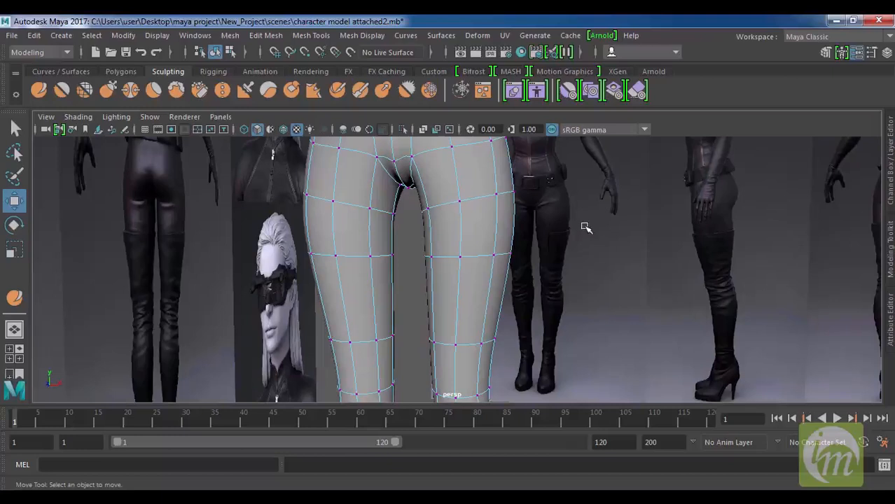
scroll(480, 291, down, 3)
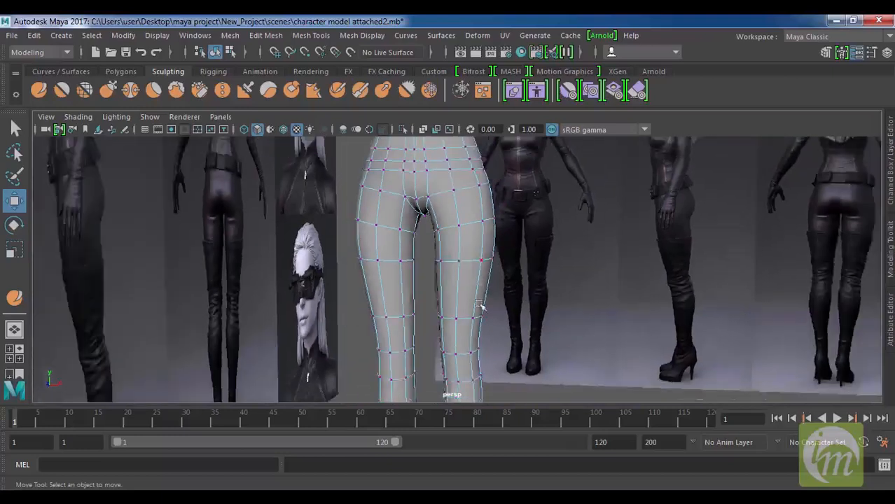
alt+middle_drag(479, 303, 475, 246)
Step: Try to extrude the faces of one leg from the thigh down to the ankle, and undo the extrusion
right_click(469, 236)
right_drag(468, 237, 492, 170)
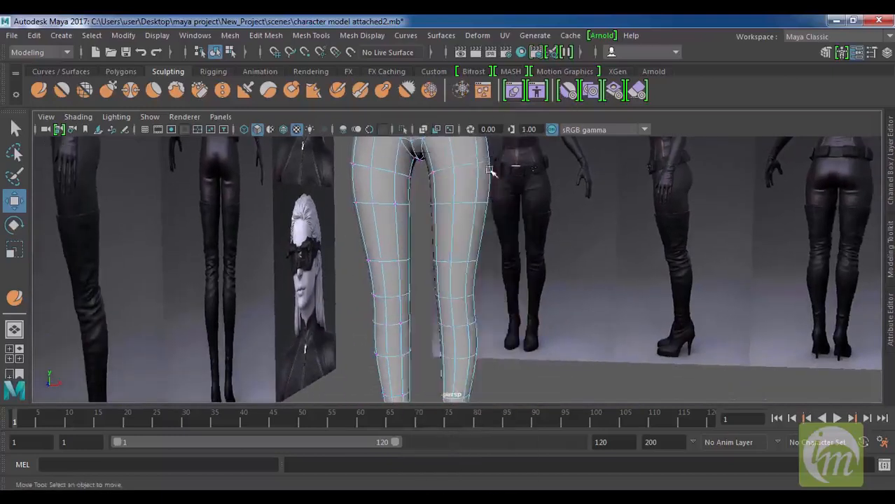
alt+middle_drag(516, 294, 541, 233)
scroll(541, 233, down, 2)
scroll(487, 270, down, 2)
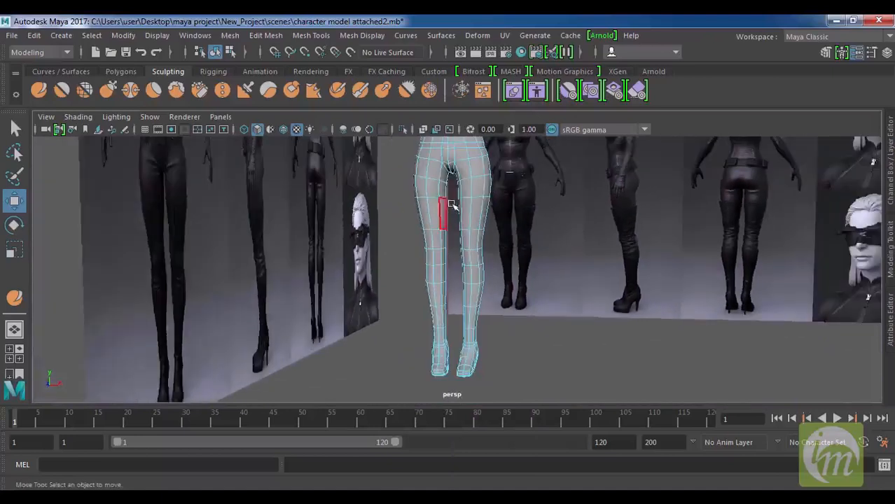
drag(495, 306, 497, 310)
alt+drag(509, 340, 530, 329)
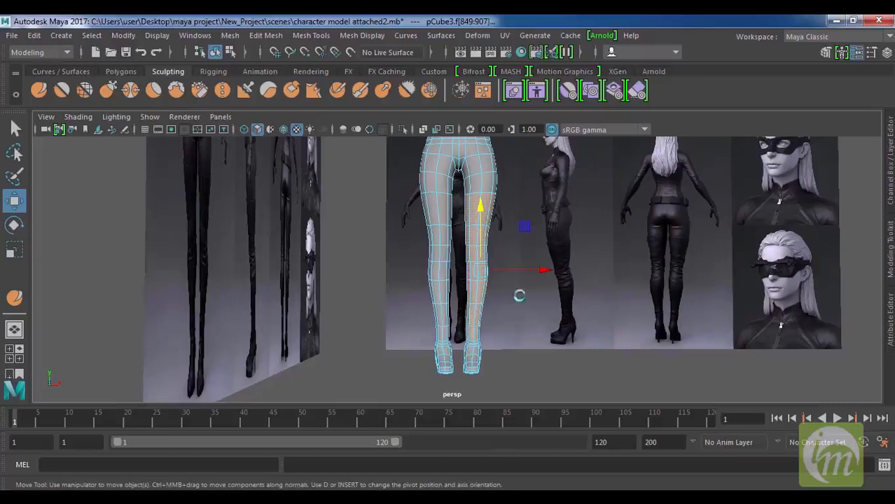
key(ctrl+e)
alt+drag(539, 211, 514, 228)
key(ctrl+z)
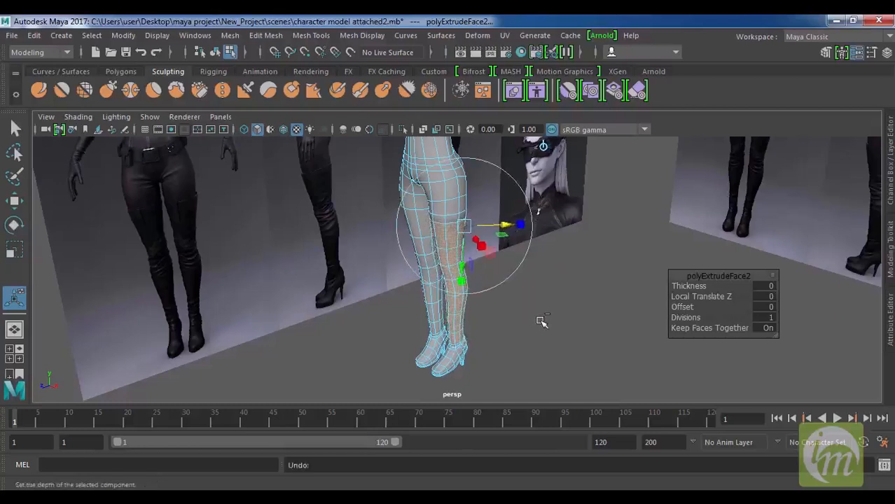
key(ctrl+z)
alt+drag(539, 319, 569, 299)
key(ctrl+z)
Step: Return the body mesh to object mode, check the figure from the front, and select the body
mouse_move(463, 184)
right_down()
mouse_move(491, 161)
mouse_move(526, 110)
right_up()
click(550, 352)
alt+drag(550, 353, 524, 341)
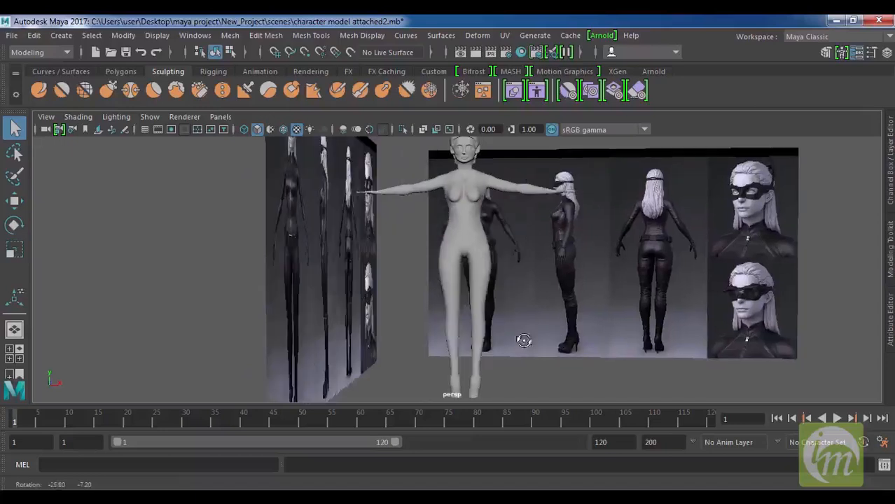
scroll(518, 278, up, 3)
alt+middle_drag(484, 248, 487, 275)
scroll(489, 275, up, 4)
scroll(489, 276, down, 4)
alt+drag(489, 275, 439, 255)
click(493, 264)
click(547, 320)
click(434, 260)
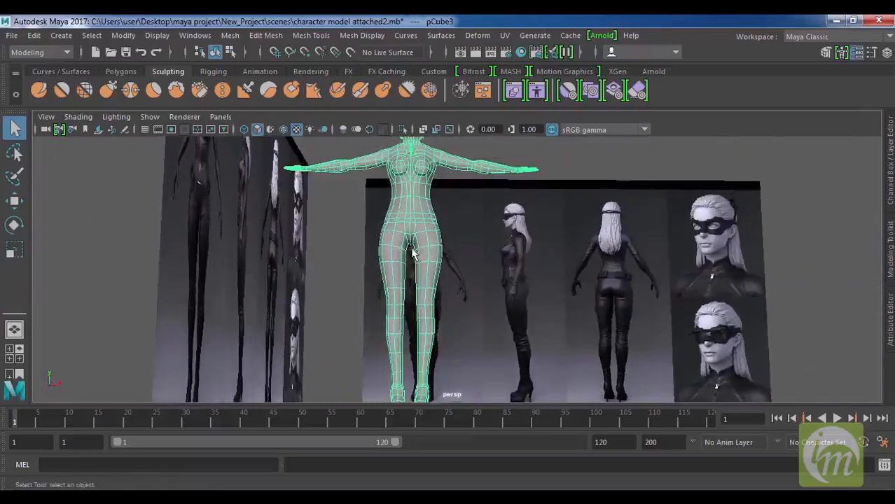
scroll(452, 252, up, 5)
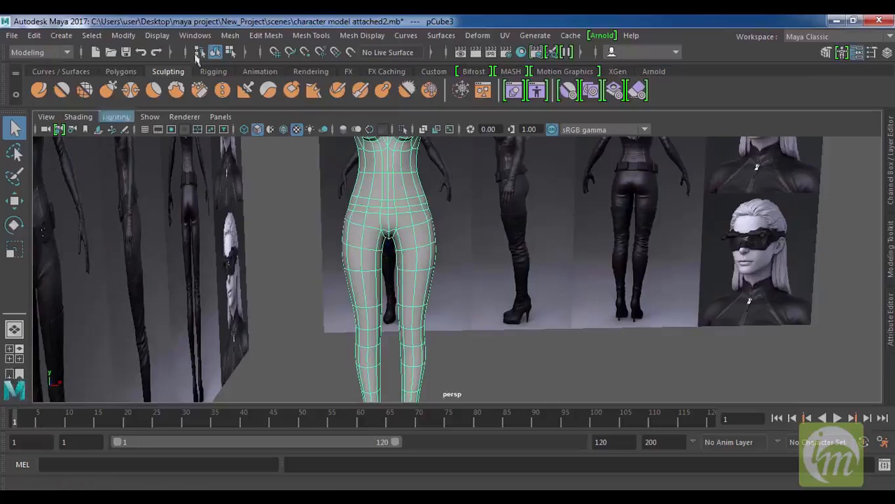
Step: Find cluster1Handle in the Outliner, delete it, and get the Outliner window out of the way
click(206, 37)
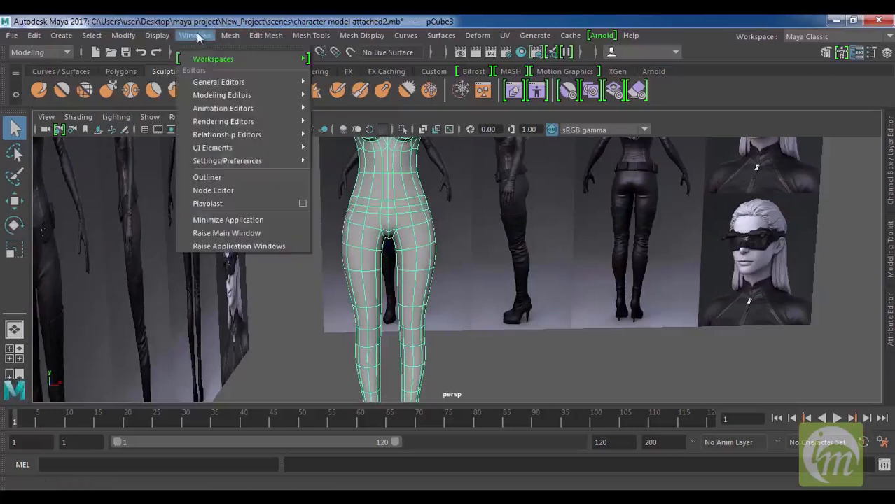
click(223, 179)
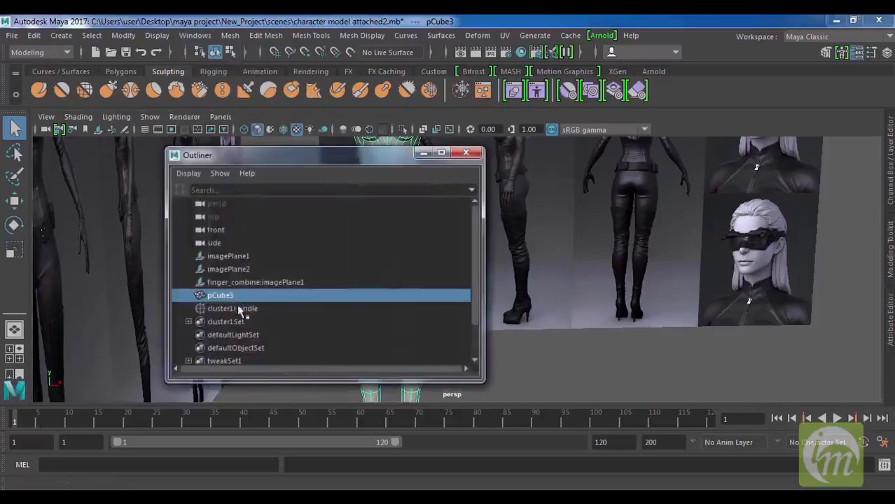
scroll(266, 281, down, 1)
click(256, 271)
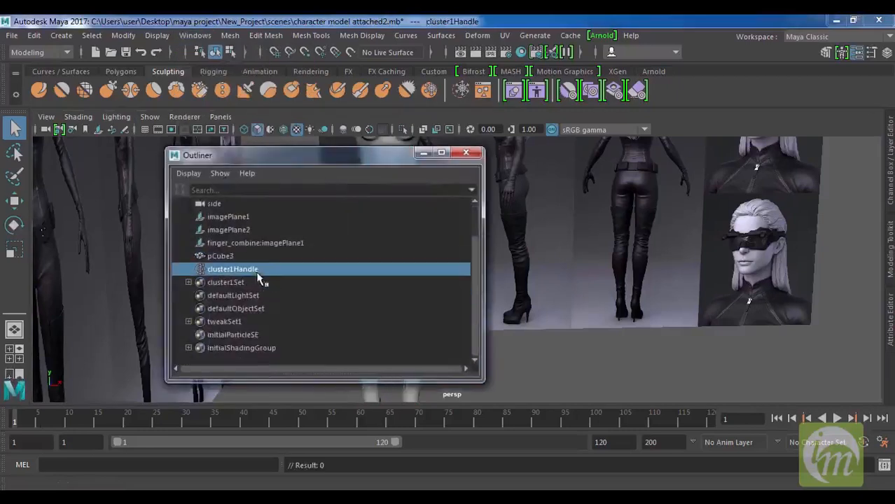
click(423, 153)
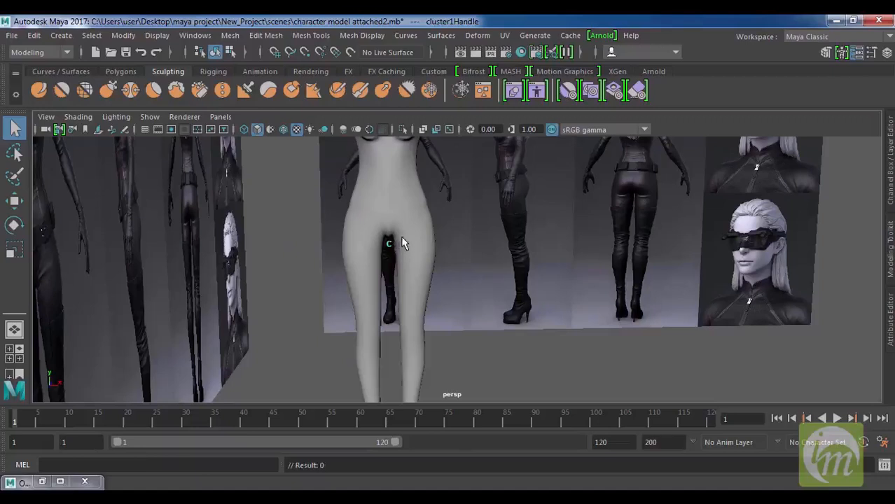
scroll(436, 250, down, 3)
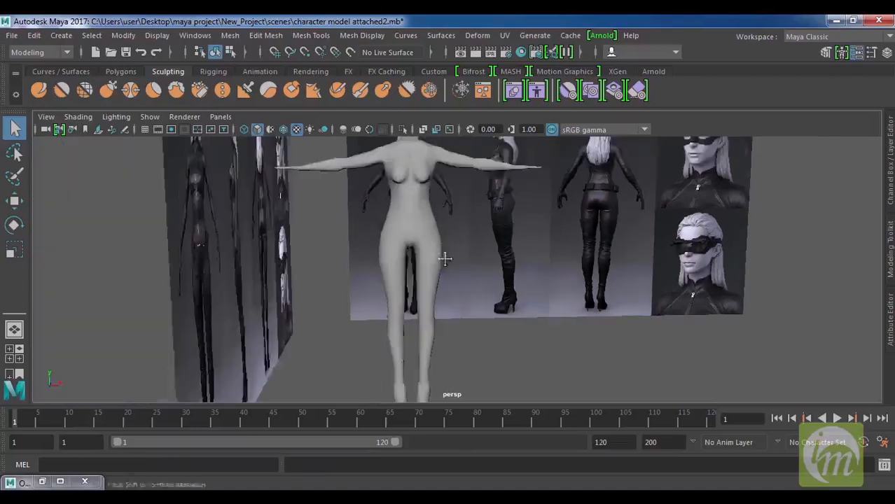
alt+drag(467, 295, 443, 296)
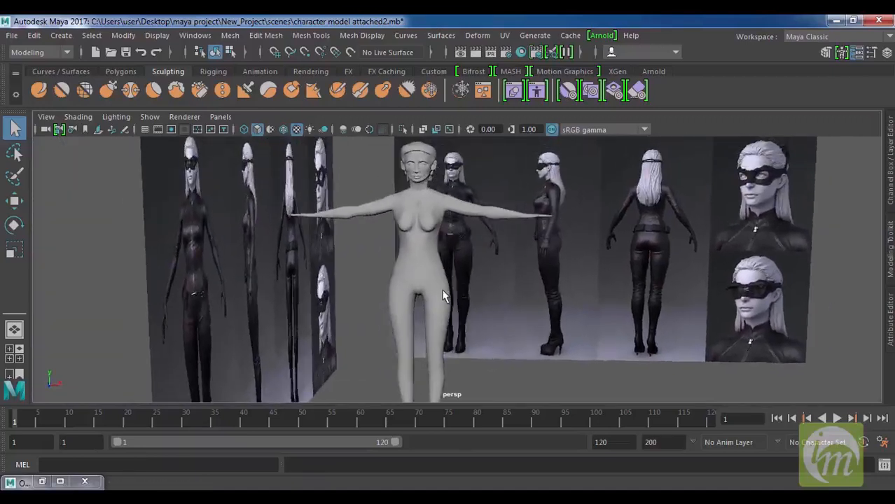
Step: Select the body mesh pCube3 and switch it to face selection mode
click(442, 296)
alt+drag(471, 252, 447, 283)
alt+middle_drag(448, 283, 454, 311)
mouse_move(434, 252)
alt+mouse_down()
mouse_move(456, 272)
mouse_move(450, 256)
alt+mouse_up()
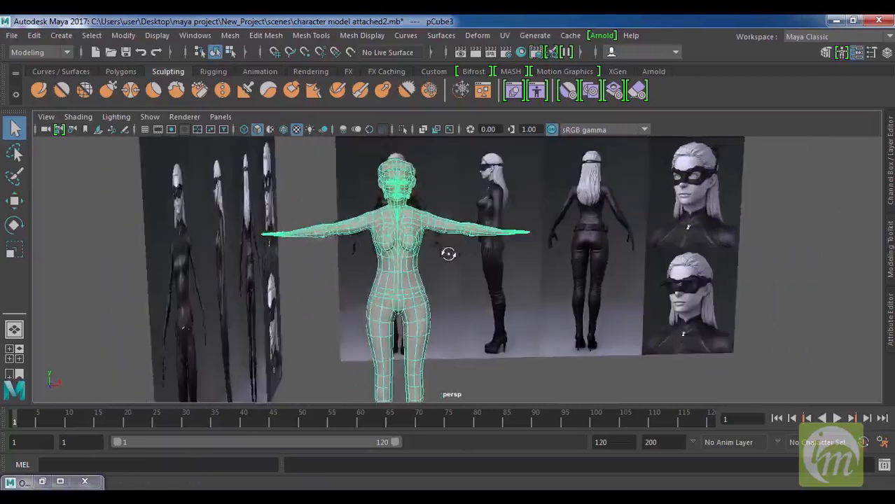
scroll(448, 253, up, 3)
scroll(447, 253, up, 2)
alt+middle_drag(399, 259, 417, 321)
scroll(417, 322, up, 3)
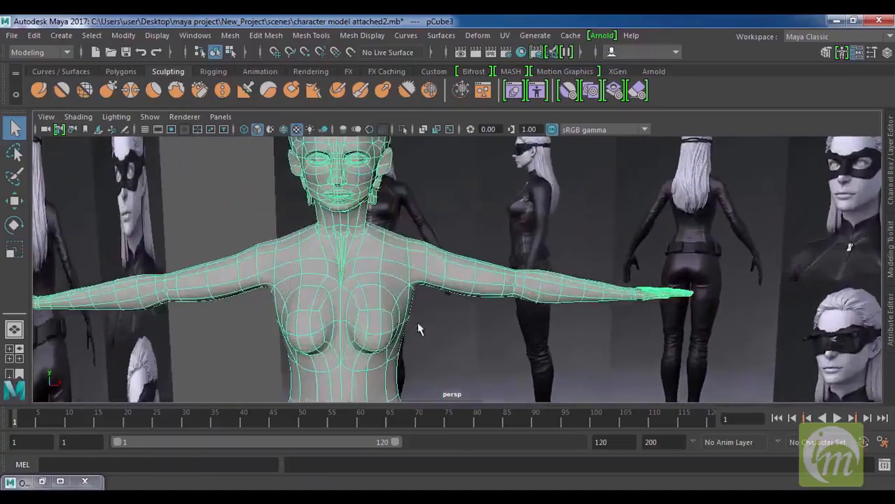
right_click(390, 260)
right_drag(390, 261, 399, 169)
Step: In the front view, select all the faces of one leg from the upper thigh down to the foot
scroll(427, 231, down, 2)
alt+drag(438, 244, 438, 252)
scroll(492, 284, down, 4)
alt+middle_drag(493, 286, 484, 208)
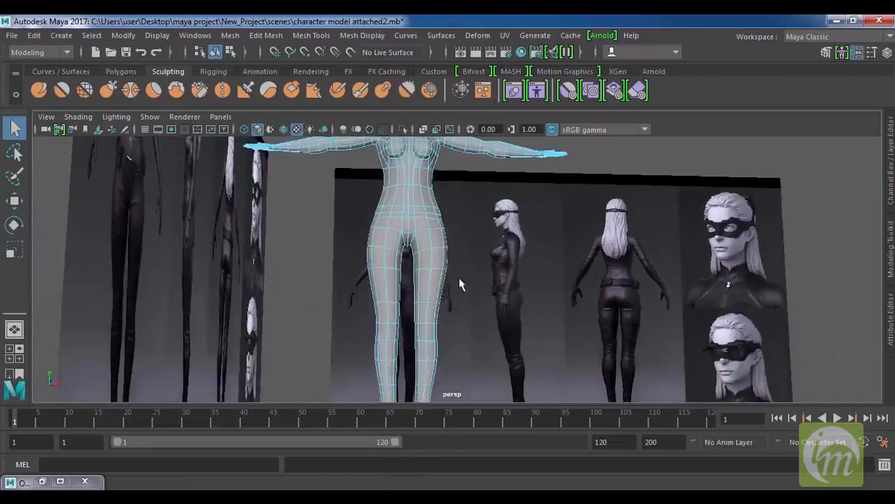
click(420, 239)
key(space)
key(space)
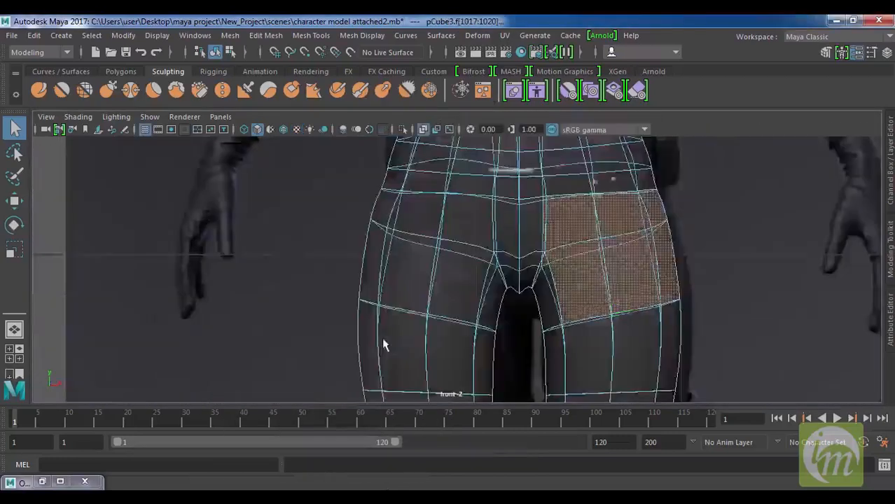
scroll(549, 333, down, 3)
alt+middle_drag(549, 333, 510, 186)
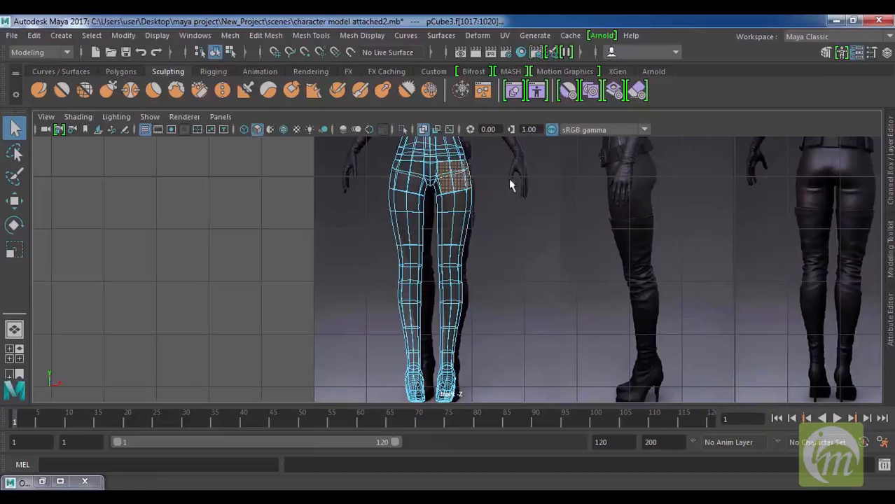
drag(432, 263, 436, 418)
alt+middle_drag(493, 239, 500, 306)
scroll(496, 287, up, 5)
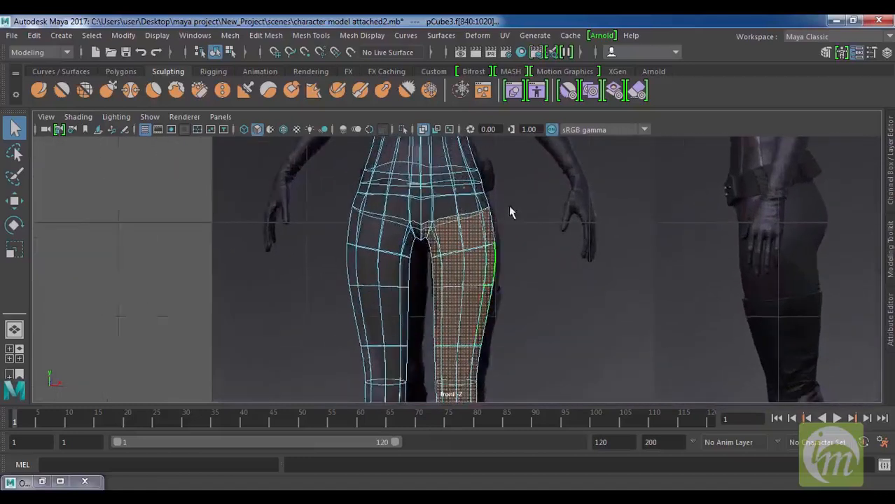
Step: Add the hip faces above the selected leg up to the belt line, keeping the selection on one side of the body's center line
alt+middle_drag(509, 206, 515, 258)
scroll(493, 249, up, 2)
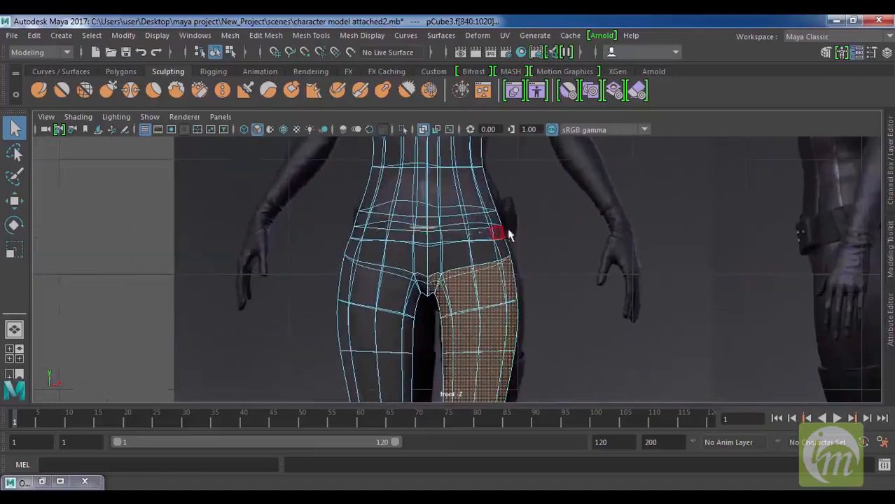
drag(519, 229, 432, 280)
ctrl+drag(464, 216, 435, 220)
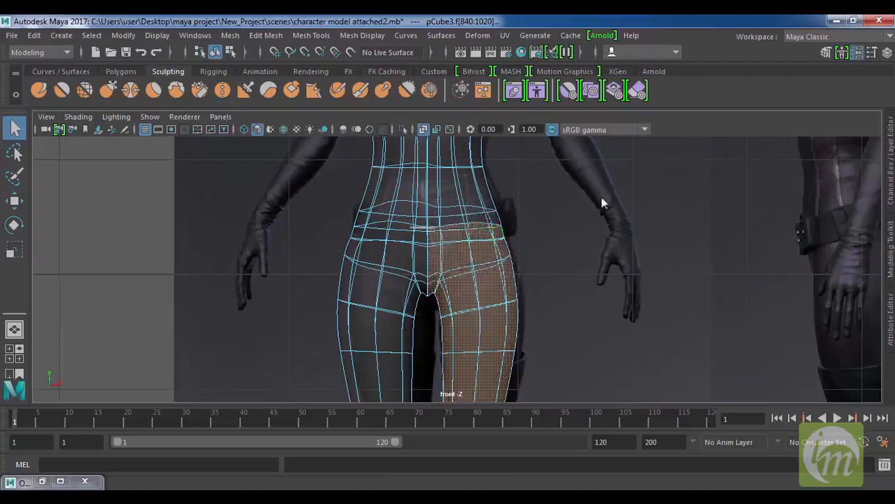
Step: Try a Cylindrical UV projection on the selected hip and leg faces in the perspective view
key(space)
key(space)
alt+drag(573, 225, 530, 223)
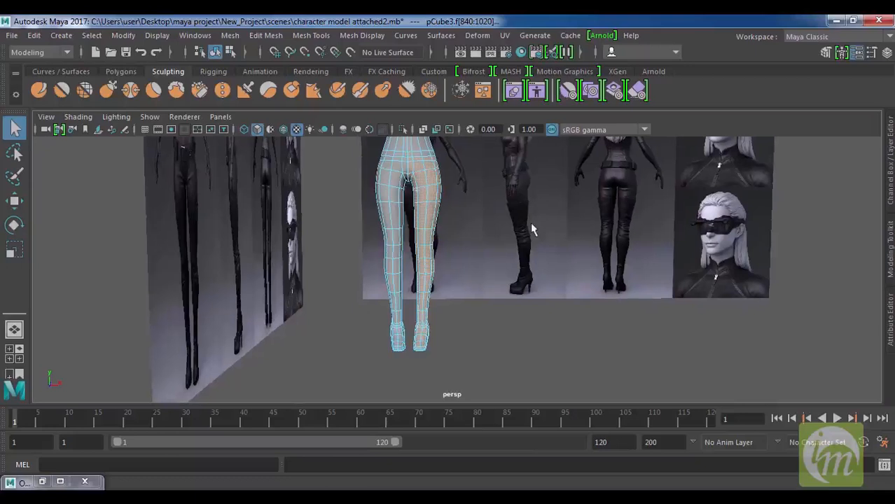
click(504, 35)
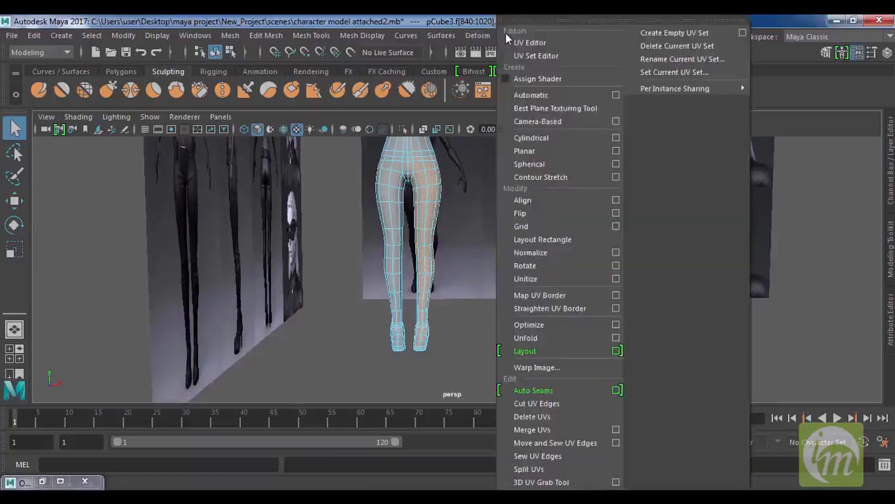
click(554, 139)
alt+drag(511, 220, 429, 243)
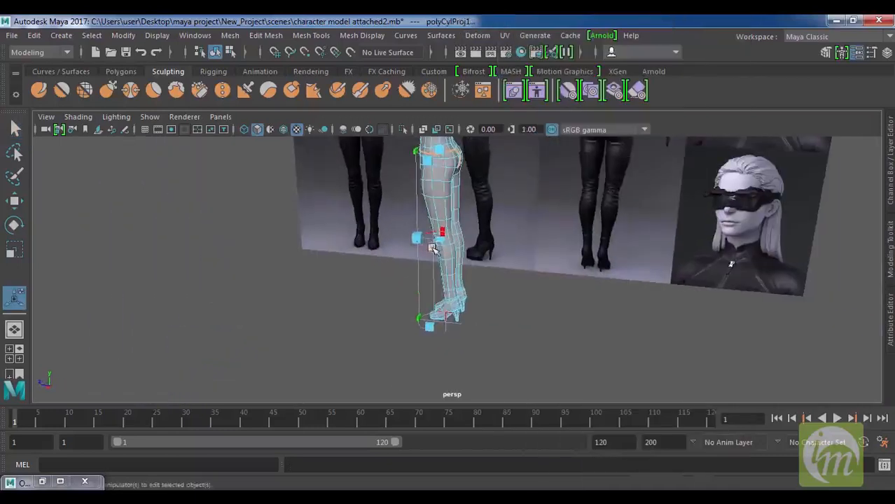
click(441, 231)
Step: Try aligning the cylindrical projection with the leg, setting its Y rotation to 90 and its center Y to -2.213
alt+drag(516, 227, 631, 243)
drag(415, 260, 459, 267)
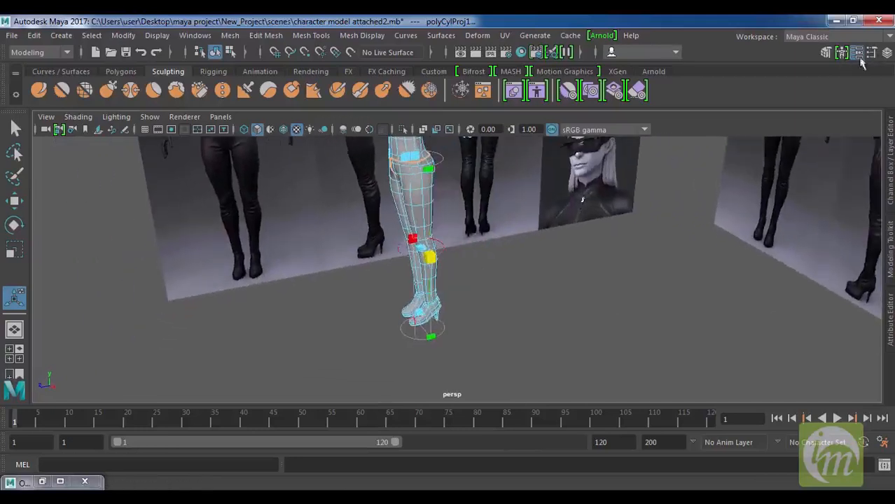
click(892, 311)
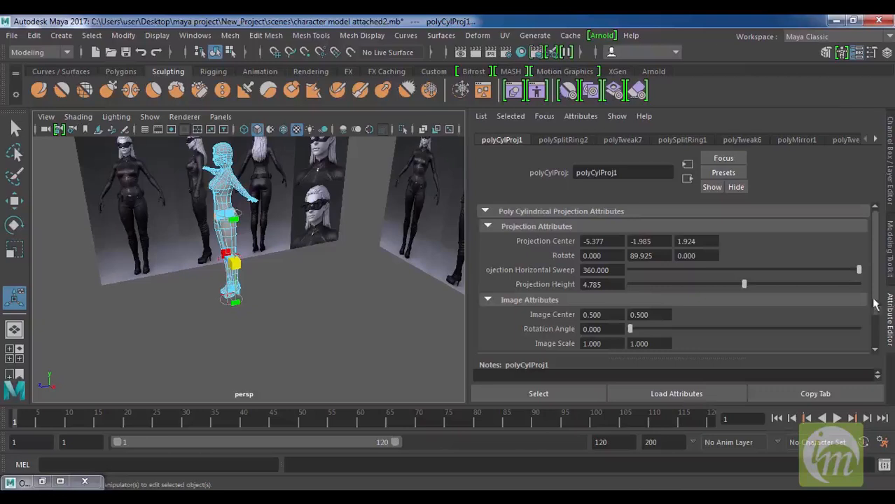
alt+drag(348, 221, 329, 261)
alt+drag(228, 271, 170, 296)
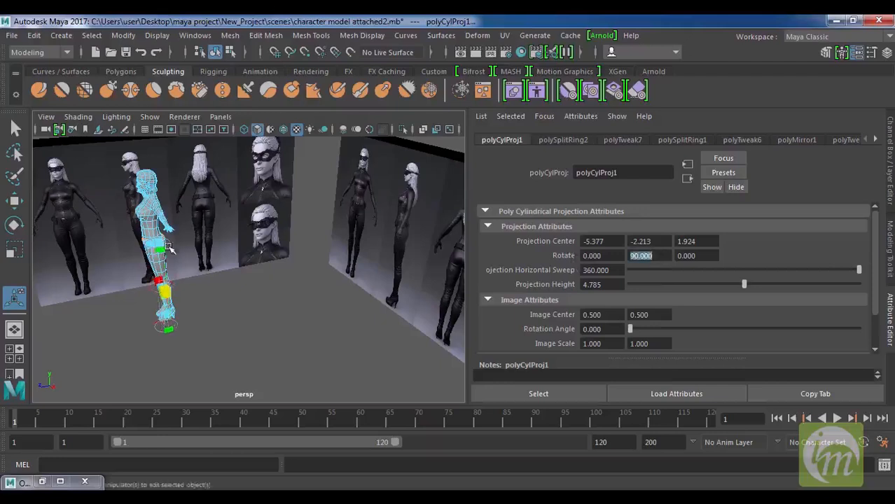
alt+drag(224, 294, 340, 305)
mouse_move(324, 340)
alt+mouse_down()
mouse_move(344, 342)
mouse_move(295, 344)
mouse_move(310, 330)
alt+mouse_up()
alt+drag(305, 301, 406, 287)
scroll(297, 259, up, 5)
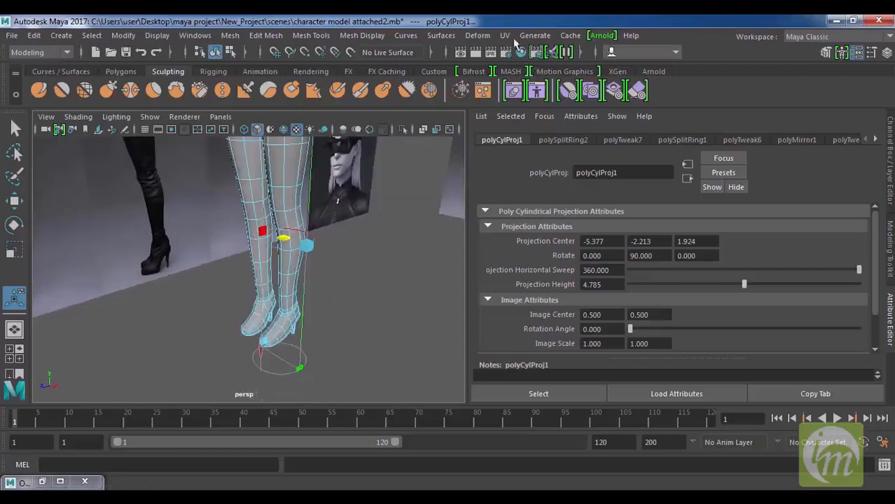
Step: In the UV Editor, try scaling down the leg's UV shell and moving it beside the 0–1 UV square
click(507, 36)
click(536, 41)
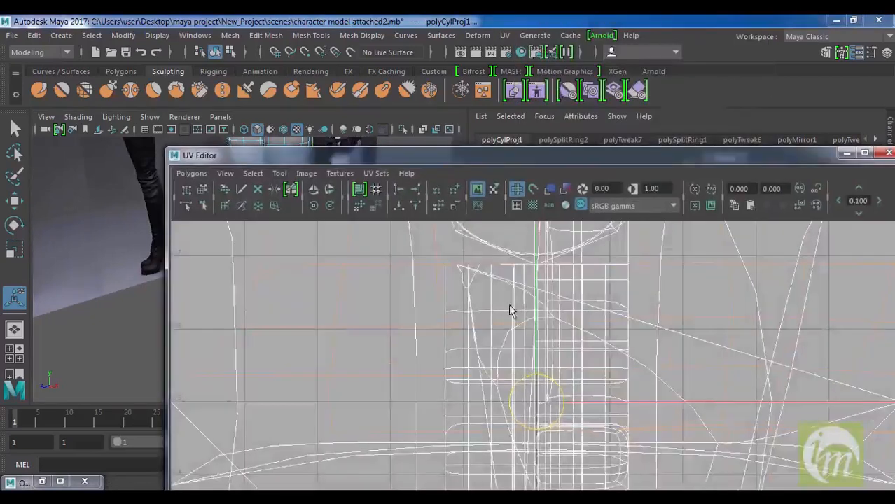
scroll(530, 311, down, 8)
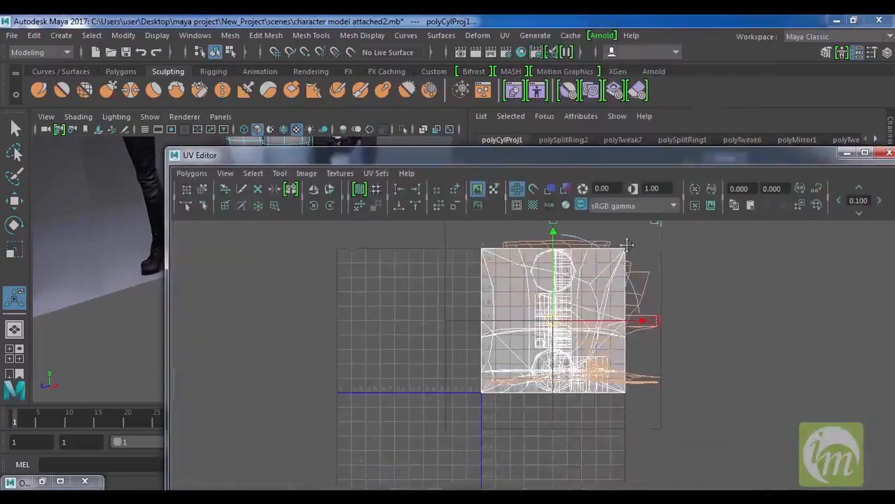
alt+middle_drag(662, 231, 630, 283)
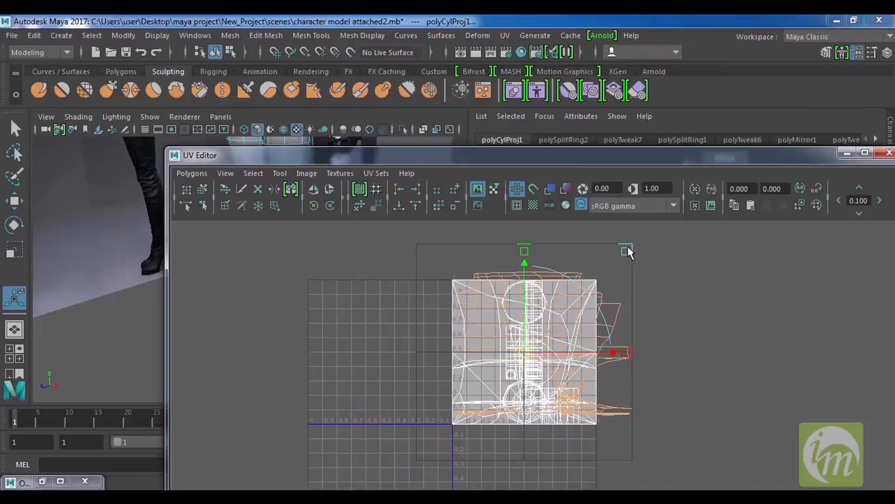
drag(626, 252, 569, 286)
drag(410, 354, 367, 350)
alt+right_drag(411, 356, 432, 368)
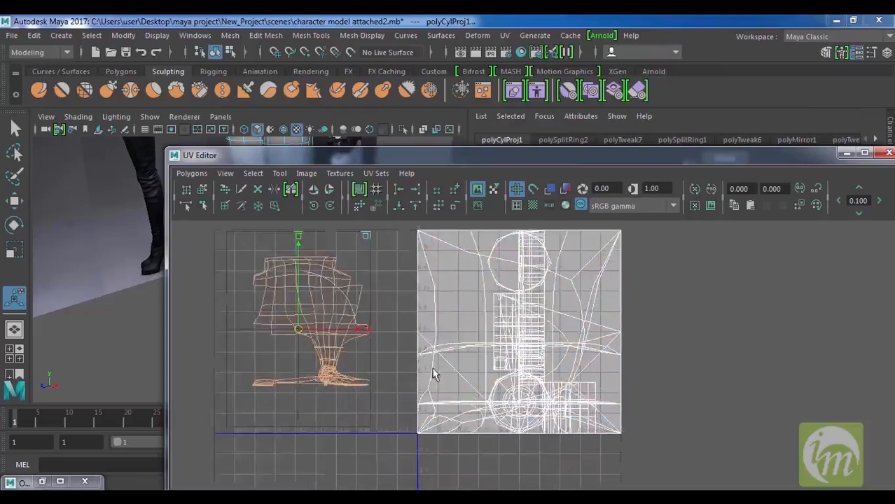
alt+right_drag(372, 378, 389, 381)
alt+middle_drag(355, 365, 495, 352)
alt+right_drag(427, 357, 459, 364)
alt+middle_drag(396, 365, 479, 378)
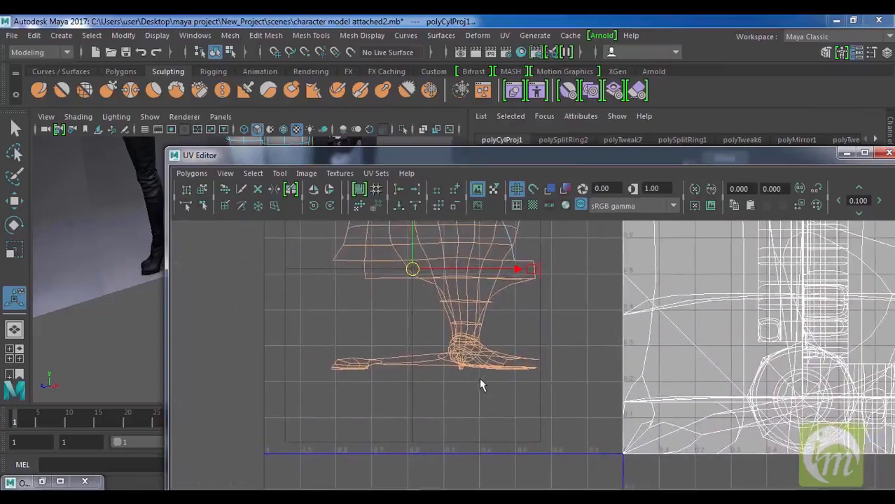
Step: Close the UV Editor, undo the cylindrical projection on the leg, and hide the Attribute Editor
click(887, 153)
alt+drag(359, 276, 408, 293)
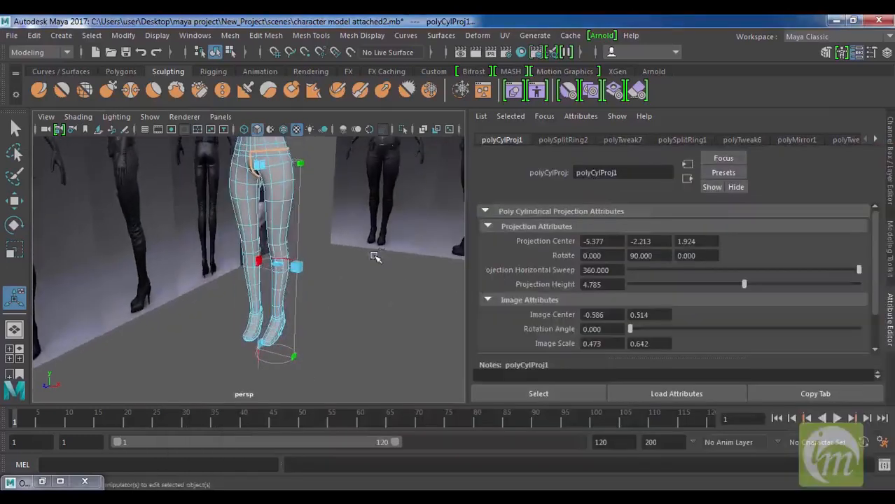
key(ctrl+z)
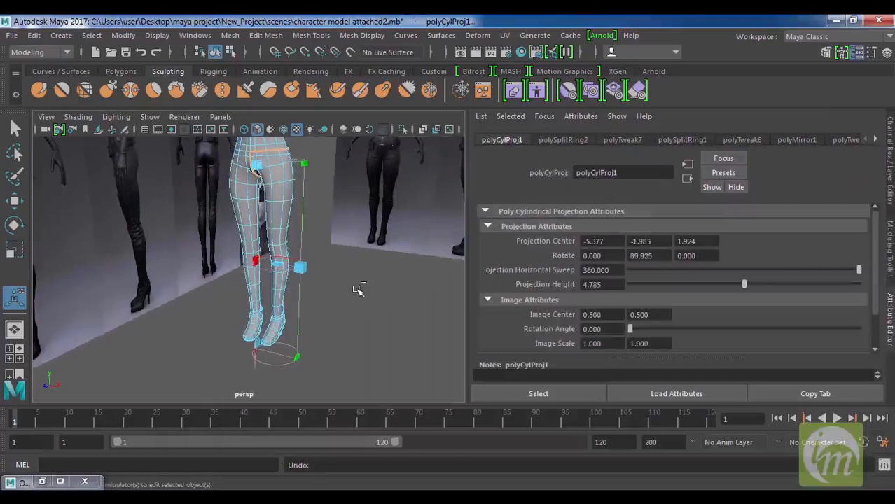
key(ctrl+z)
alt+drag(326, 313, 305, 245)
alt+middle_drag(294, 309, 328, 232)
alt+right_drag(328, 232, 330, 280)
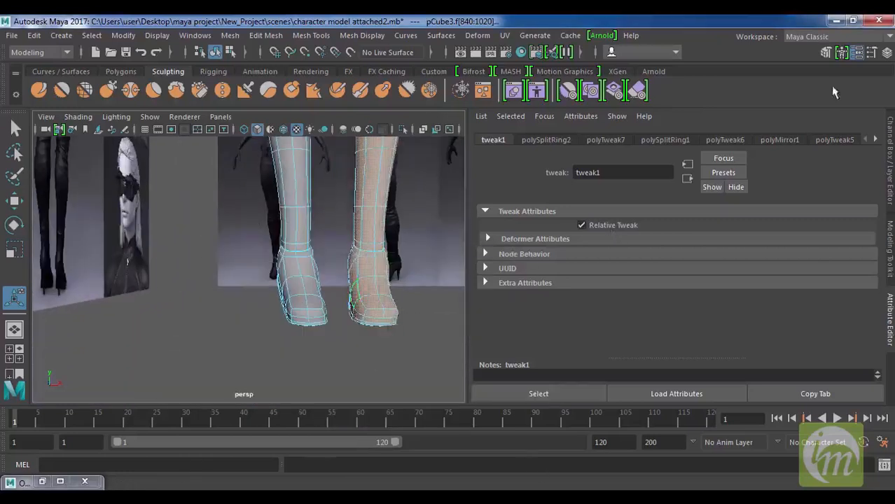
click(890, 310)
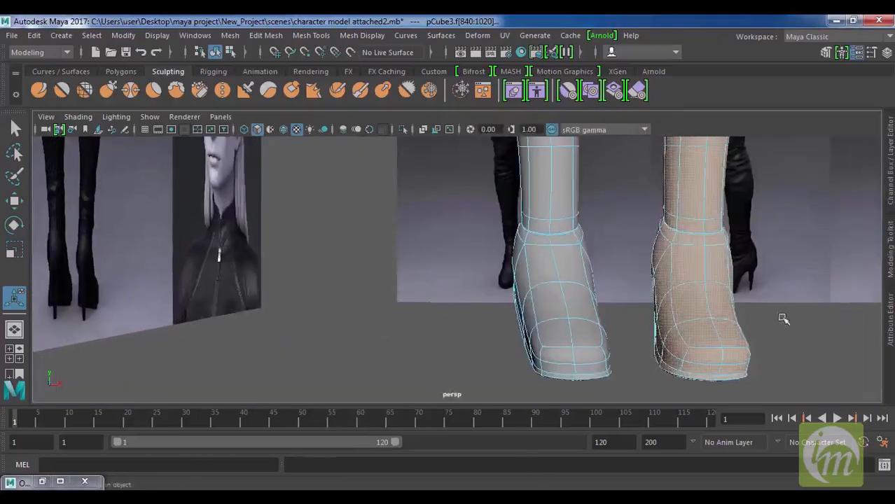
Step: In the side view, remove the front and lower shoe faces from the leg's face selection
alt+middle_drag(762, 354, 605, 319)
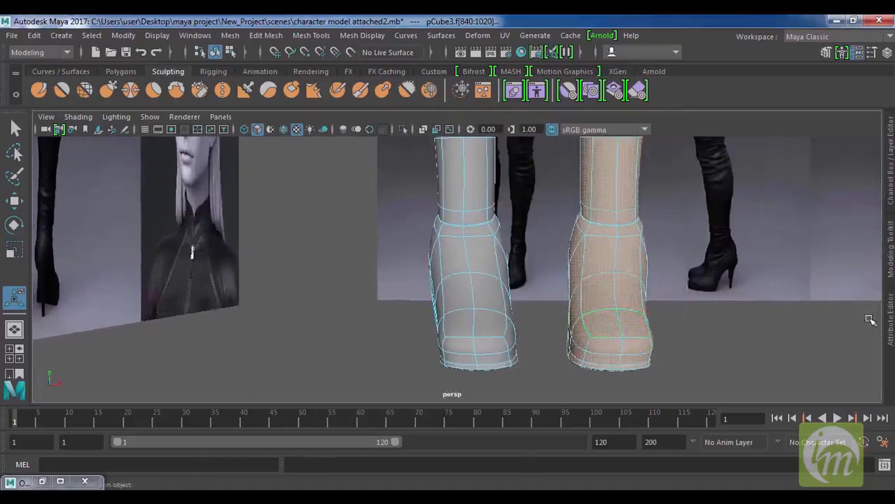
key(space)
key(space)
alt+middle_drag(442, 306, 396, 14)
scroll(494, 361, up, 2)
alt+middle_drag(494, 361, 538, 168)
alt+middle_drag(546, 339, 536, 293)
scroll(535, 293, up, 1)
drag(524, 350, 400, 266)
Step: Deselect the remaining heel faces and the narrow band around the ankle so the selection ends at the top of the shoe
key(space)
key(space)
alt+middle_drag(536, 365, 603, 324)
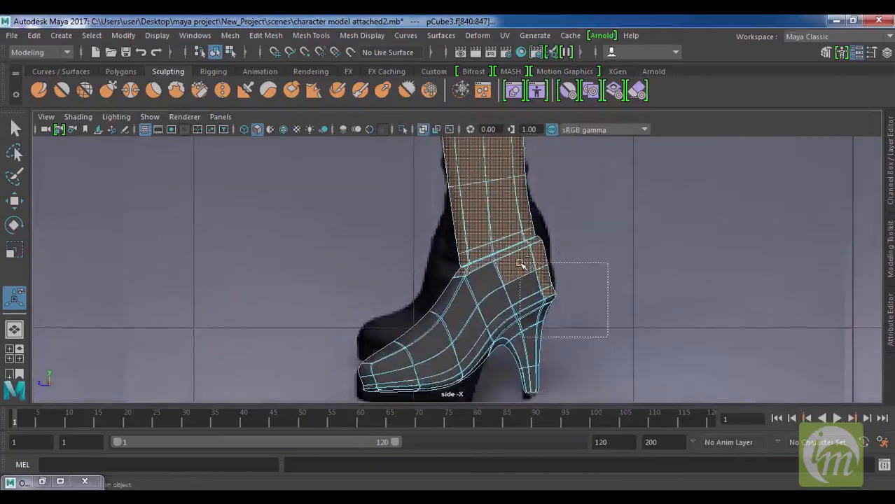
alt+right_drag(543, 263, 639, 225)
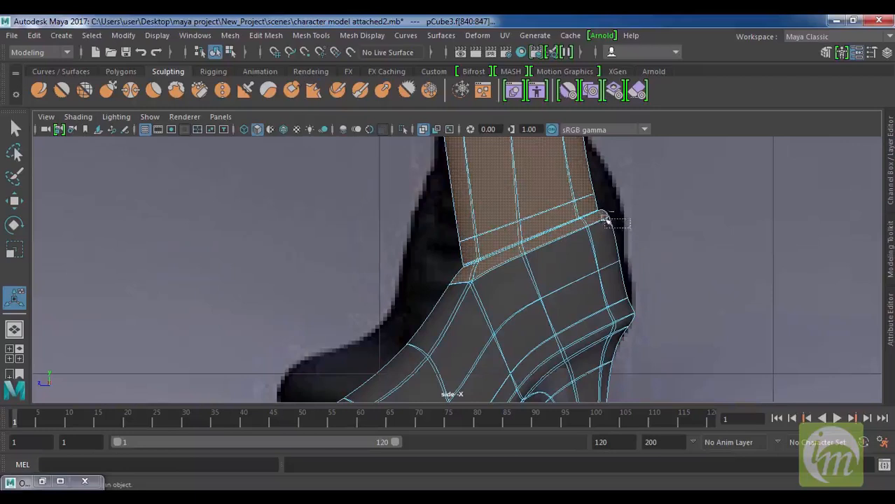
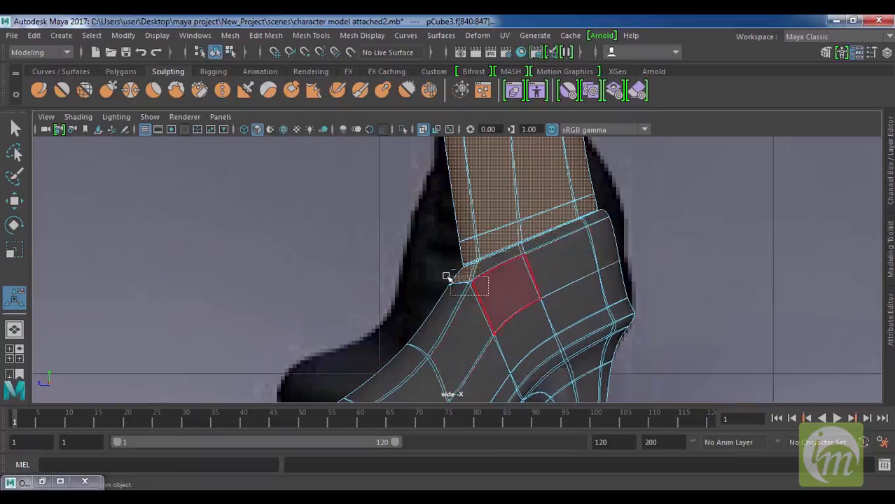
key(a)
key(space)
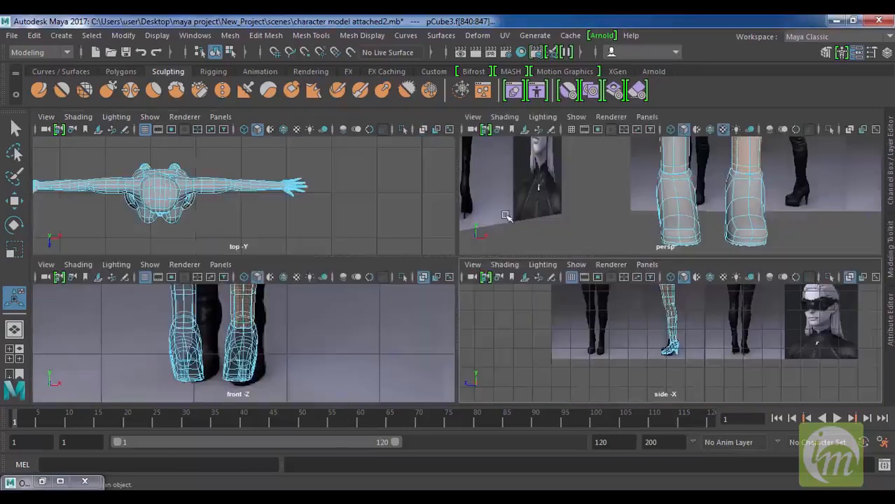
Step: Apply a cylindrical UV projection to the selected leg faces in the perspective view
key(space)
key(a)
key(space)
key(space)
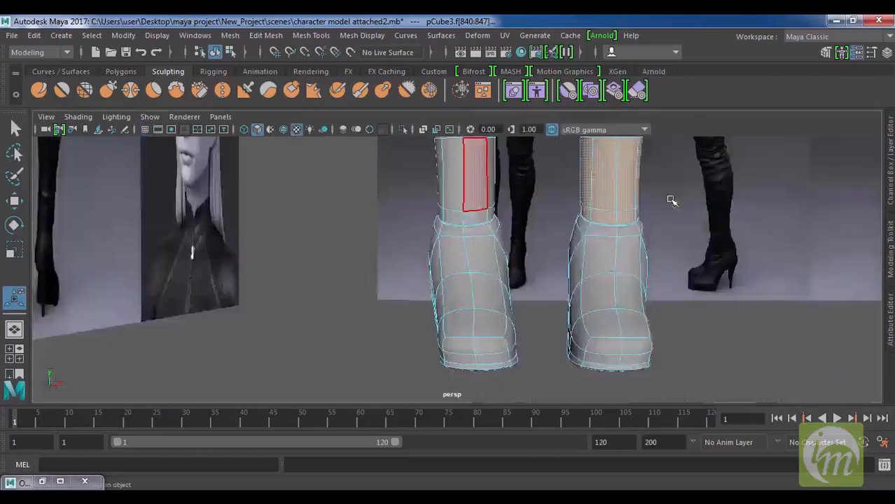
scroll(669, 201, down, 3)
alt+middle_drag(589, 247, 600, 311)
alt+drag(600, 311, 545, 267)
click(504, 35)
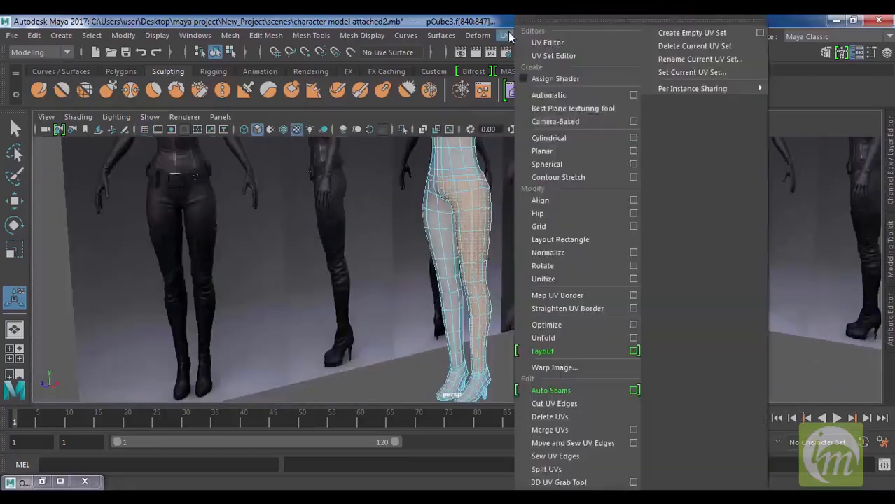
click(573, 141)
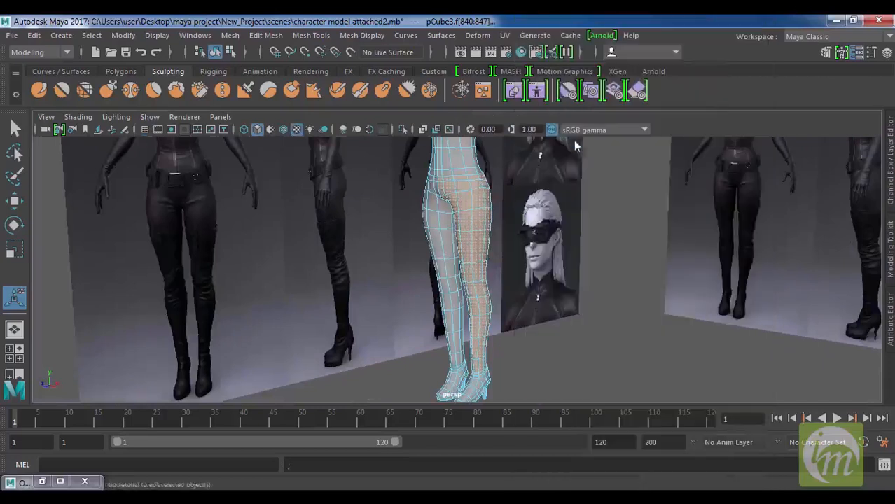
alt+drag(532, 294, 514, 278)
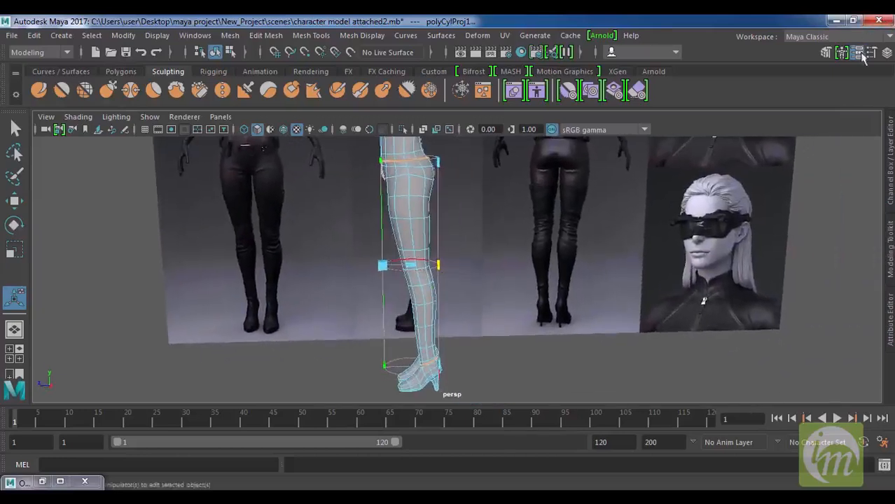
Step: In the UV Editor, move the leg's UV shell out of the 0–1 square into the empty space on its negative U side
click(506, 35)
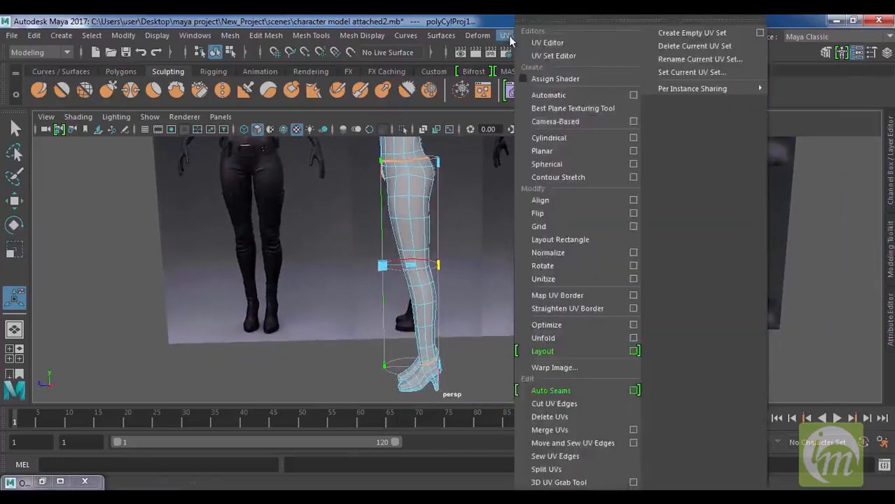
click(547, 42)
scroll(697, 318, down, 6)
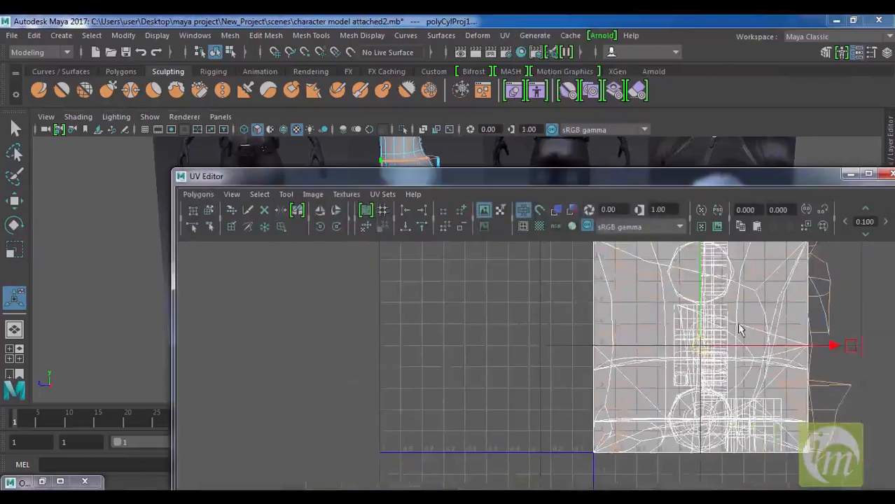
alt+middle_drag(765, 315, 711, 285)
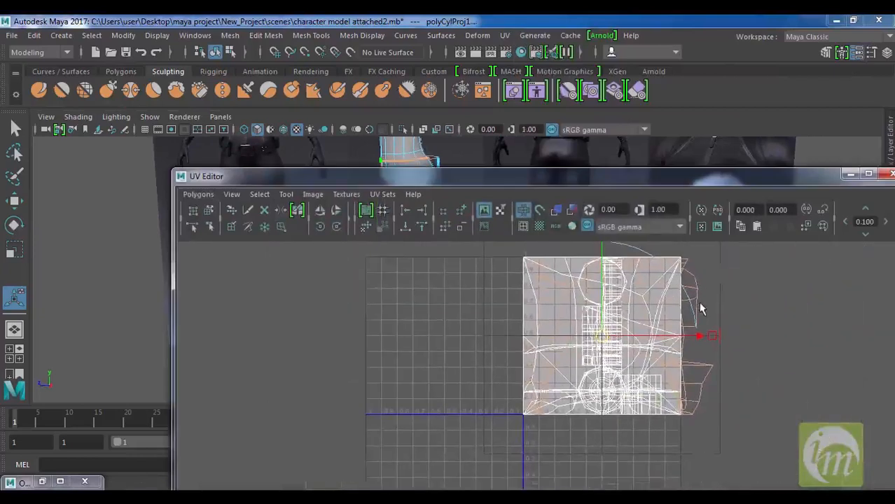
scroll(700, 306, down, 2)
drag(668, 278, 621, 298)
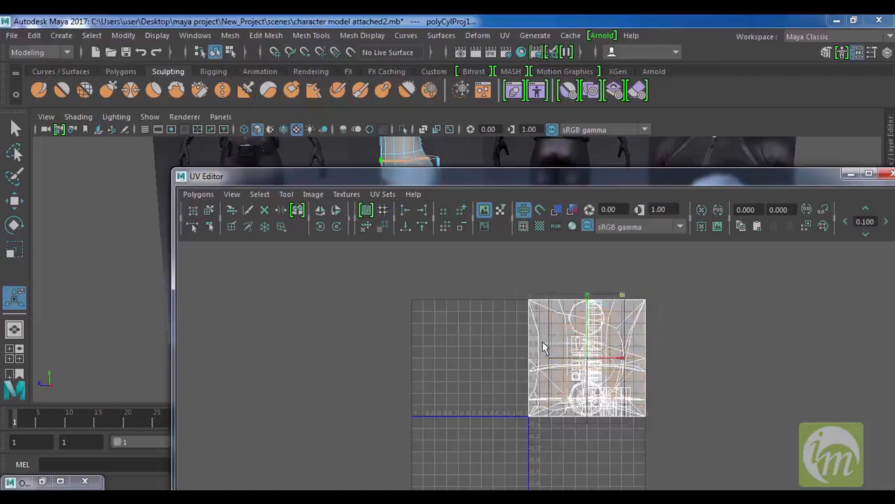
drag(625, 362, 452, 363)
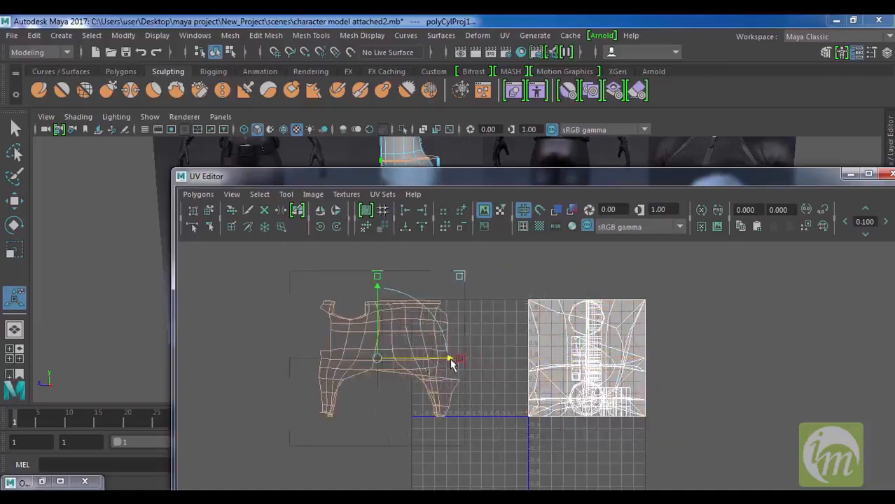
scroll(452, 360, up, 2)
alt+middle_drag(443, 374, 519, 408)
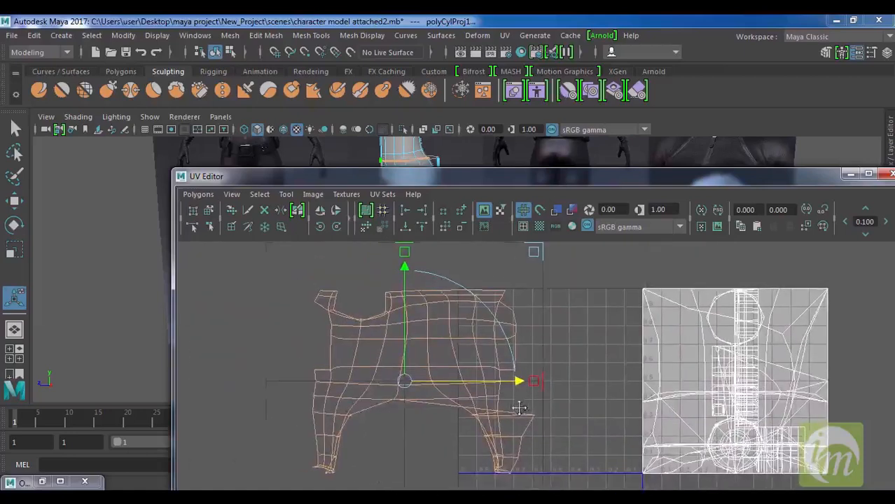
scroll(516, 392, down, 1)
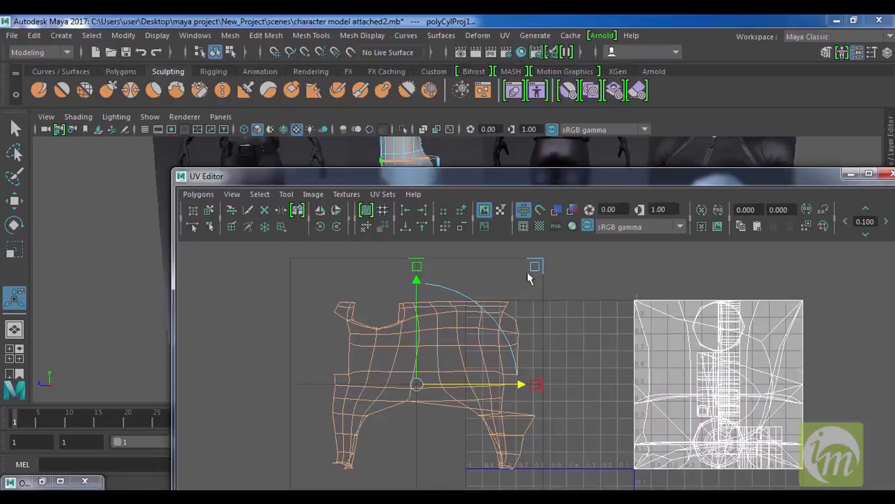
Step: Set the leg's cylindrical projection rotation to 90 on the Y axis
click(849, 174)
alt+drag(382, 271, 418, 290)
click(892, 327)
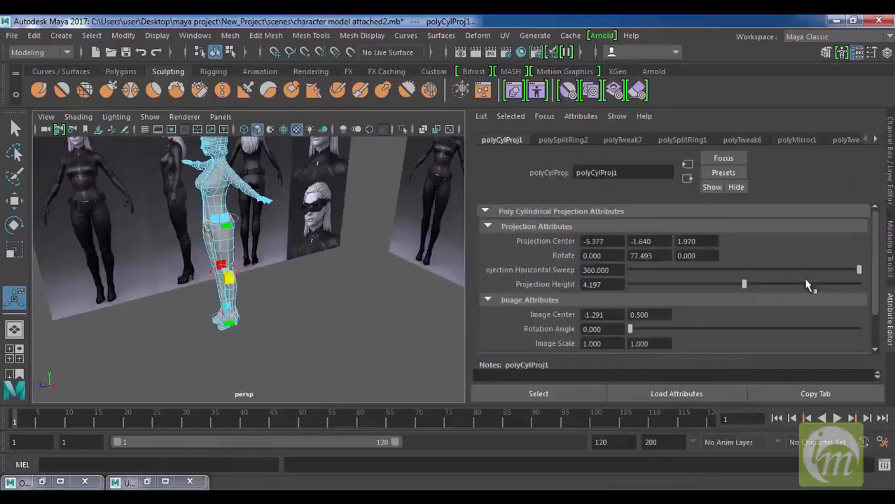
text(90.000)
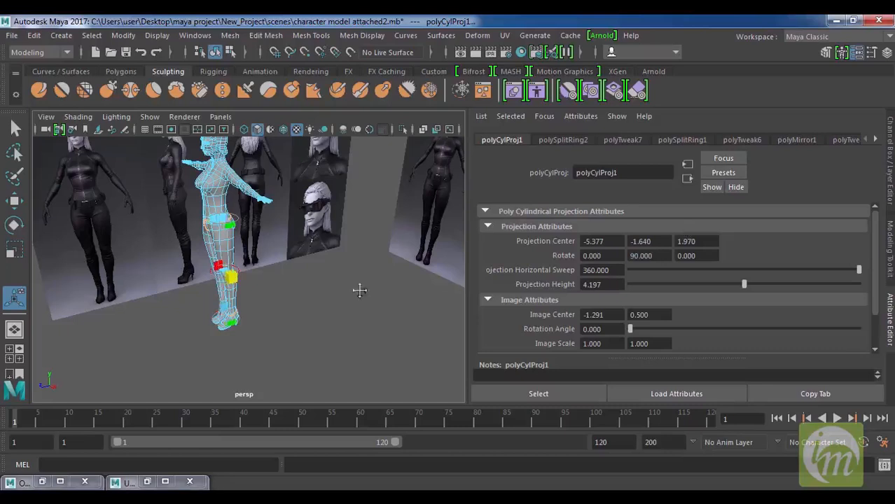
alt+middle_drag(360, 290, 364, 277)
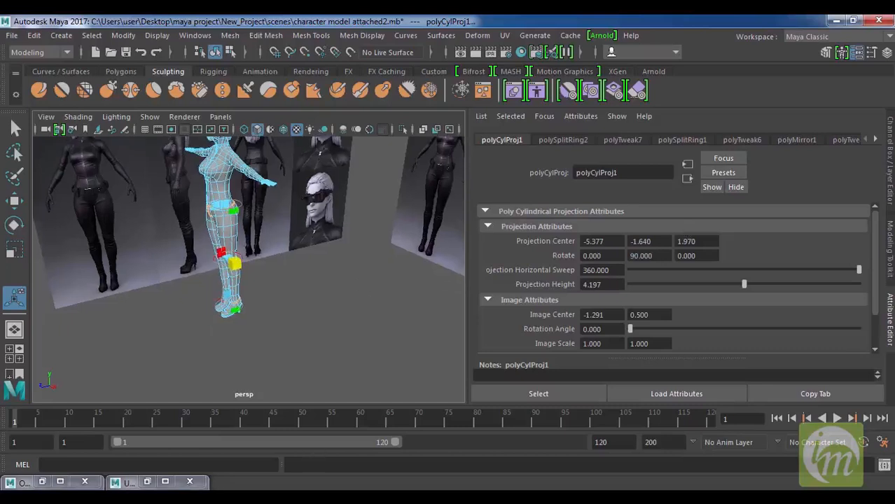
Step: Adjust the leg's cylindrical projection against its UV shell, giving a Y rotation of about 61.59 and a center Y of about -1.769
click(166, 481)
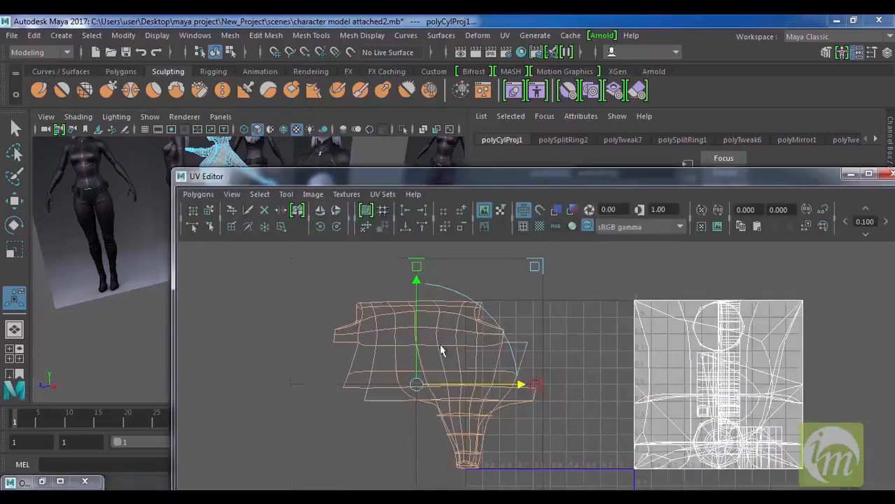
drag(649, 181, 884, 160)
mouse_move(233, 265)
mouse_down()
mouse_move(253, 258)
mouse_move(225, 271)
mouse_up()
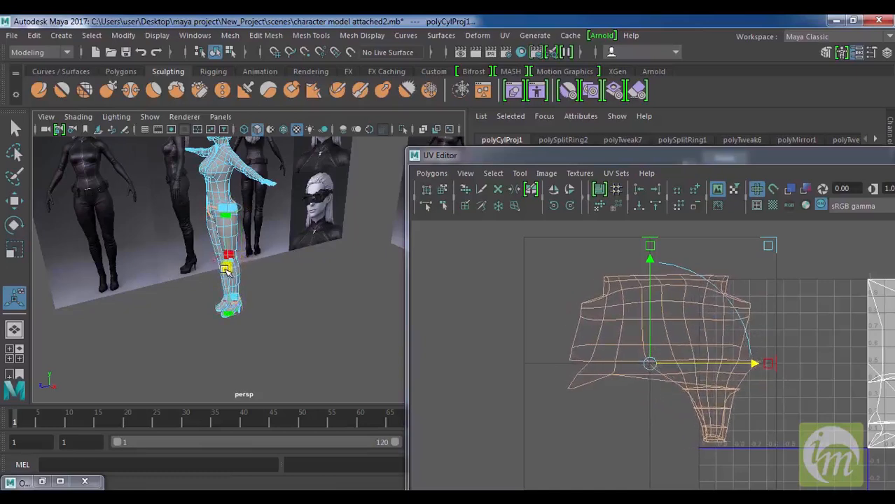
drag(872, 157, 647, 103)
click(841, 103)
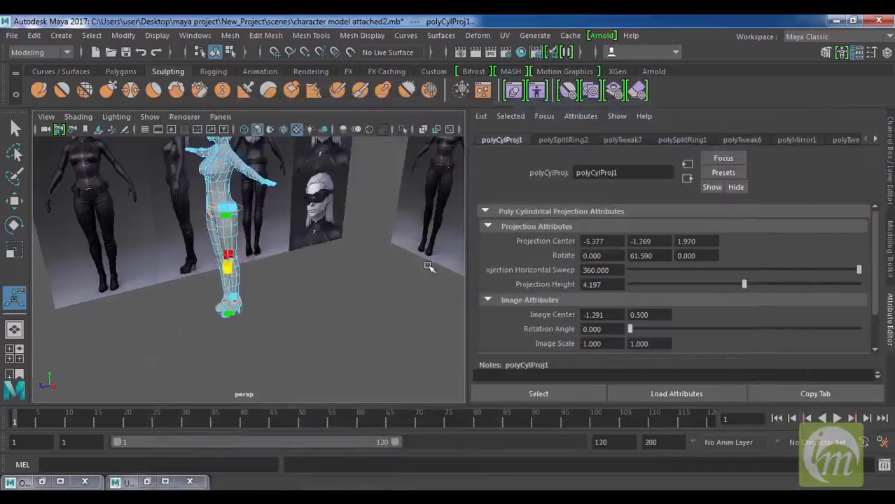
Step: Hide the Attribute Editor and select the opposite leg's faces from the hip down to the lower leg in the front view
alt+drag(244, 285, 380, 266)
scroll(284, 274, up, 4)
alt+drag(283, 274, 316, 292)
scroll(274, 271, down, 2)
key(space)
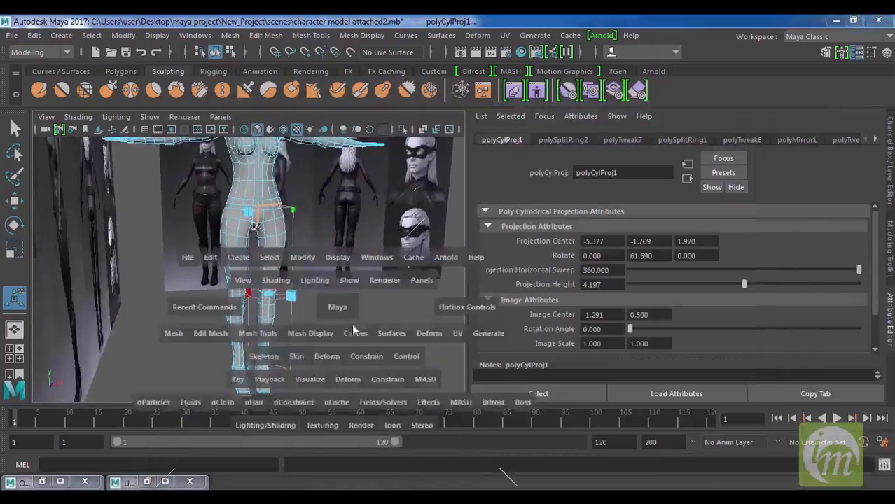
key(space)
key(space)
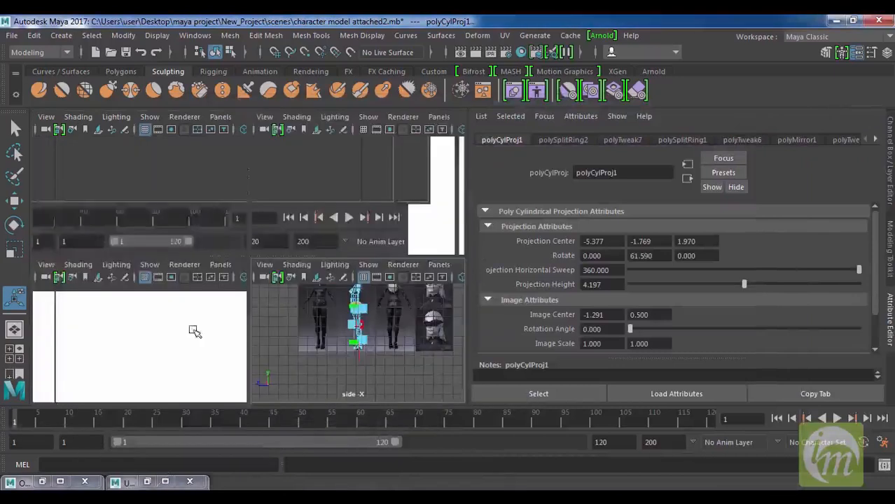
key(space)
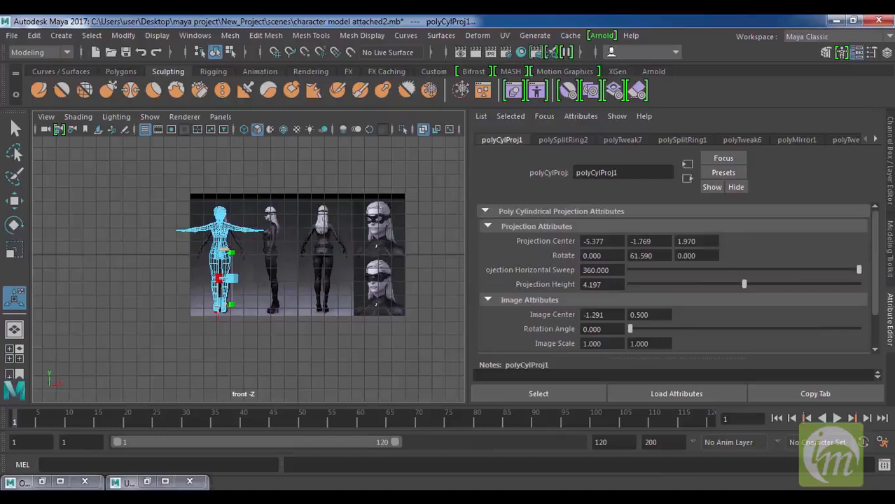
click(893, 319)
scroll(473, 276, up, 6)
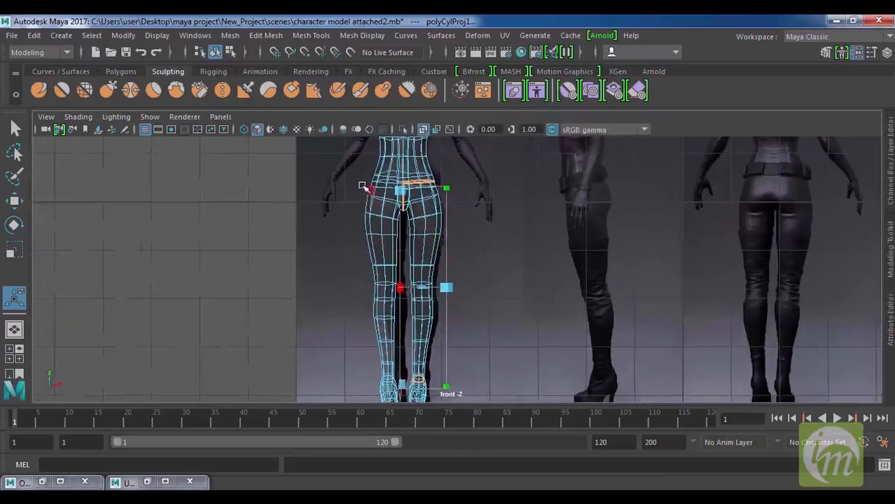
drag(384, 247, 399, 372)
Step: In the side view, add the lower leg and ankle faces to the selection down to the shoe
key(space)
key(space)
scroll(572, 306, up, 5)
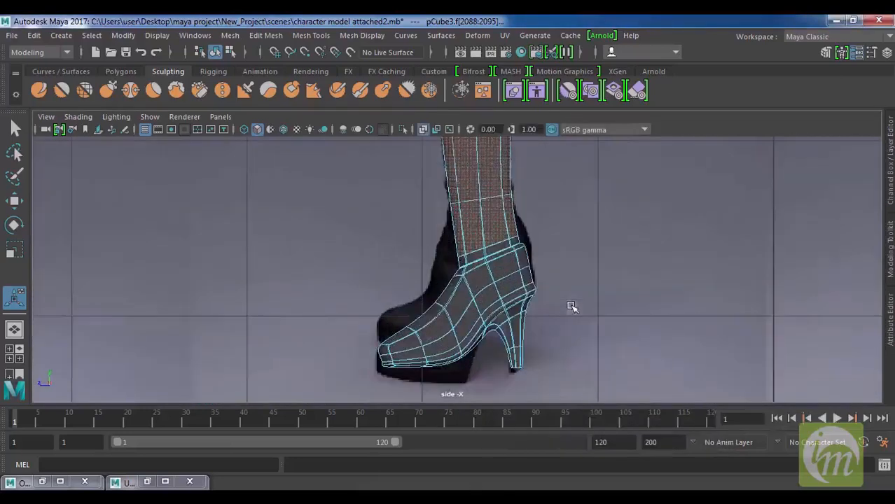
scroll(544, 265, up, 6)
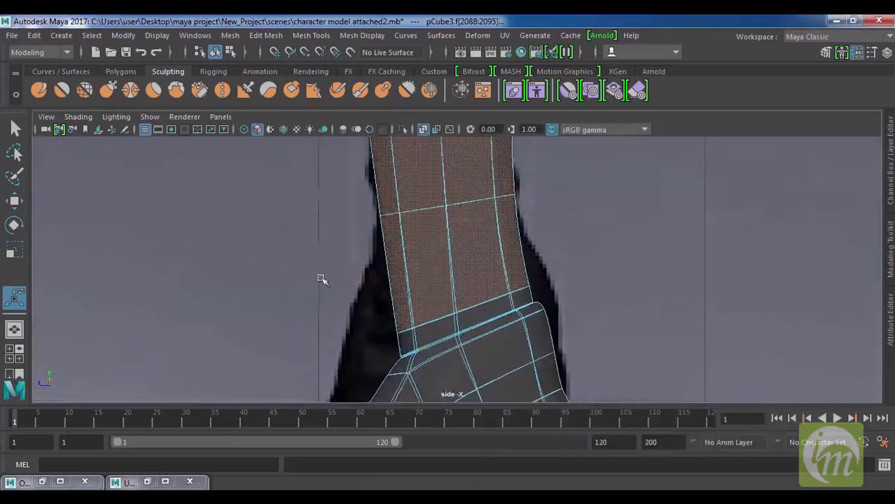
click(615, 199)
ctrl+shift+drag(615, 182, 383, 279)
alt+middle_drag(569, 281, 565, 249)
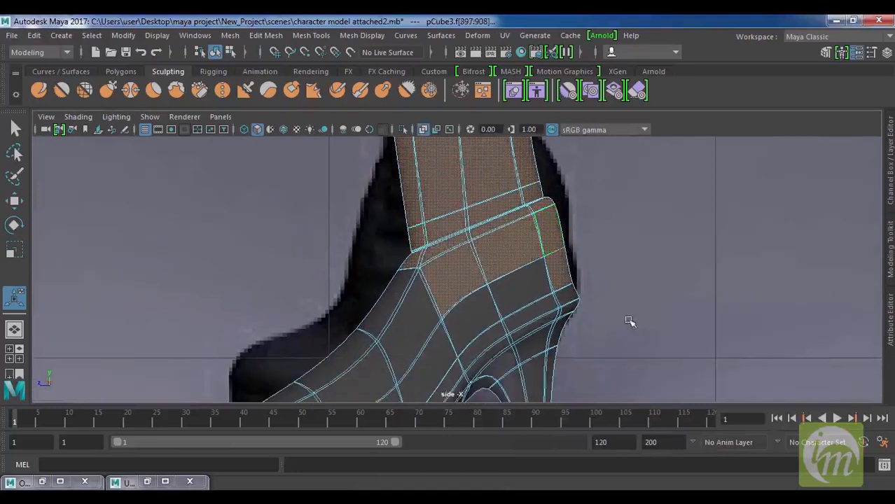
Step: Deselect the shoe and heel faces so the selection ends at the top of the shoe
ctrl+drag(664, 340, 386, 262)
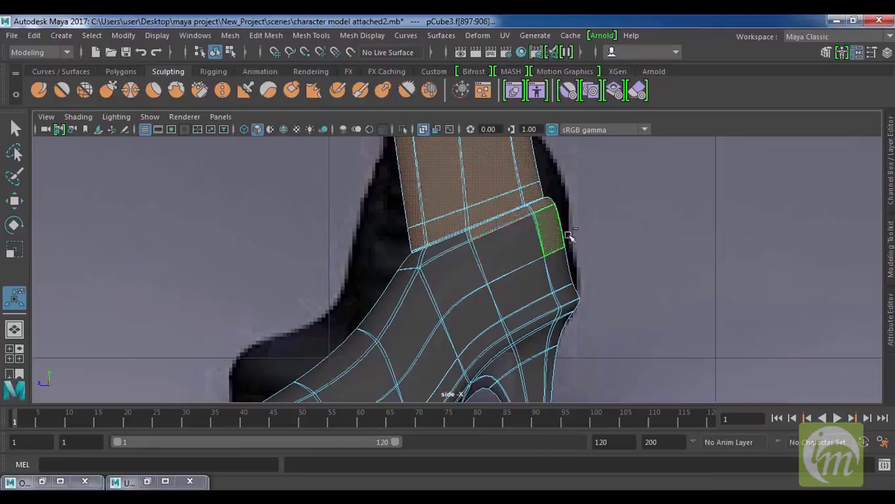
ctrl+drag(537, 205, 536, 205)
ctrl+drag(510, 240, 506, 222)
Step: In the perspective view, deselect the already mapped leg's ankle faces so only the opposite leg is selected
key(space)
key(space)
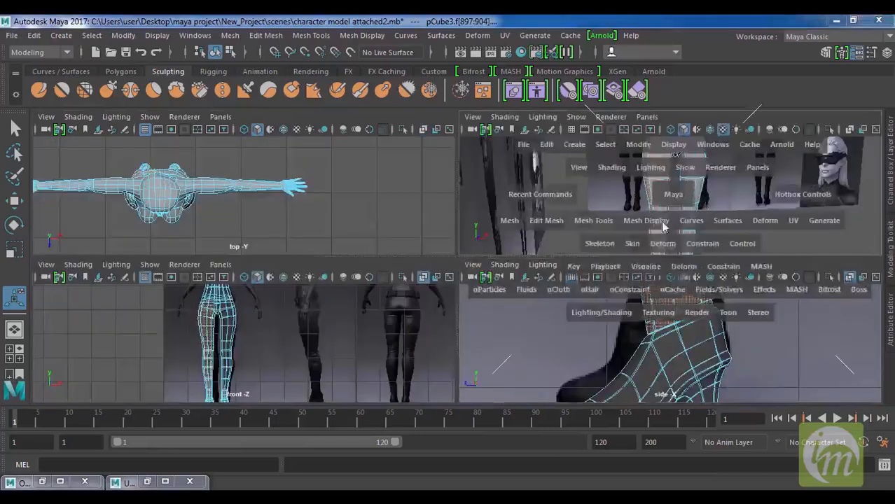
alt+middle_drag(528, 274, 549, 88)
alt+right_drag(512, 175, 518, 285)
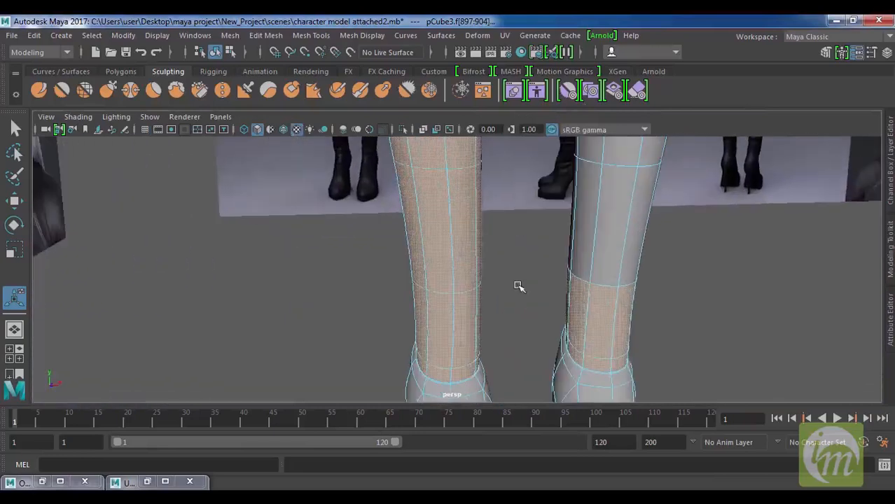
ctrl+drag(602, 329, 530, 236)
Step: Apply a cylindrical UV projection to the selected leg faces and set its Y rotation to 90
alt+middle_drag(606, 254, 605, 224)
scroll(605, 224, down, 3)
alt+drag(628, 251, 556, 274)
scroll(558, 308, down, 3)
alt+middle_drag(561, 319, 559, 396)
alt+drag(561, 337, 519, 328)
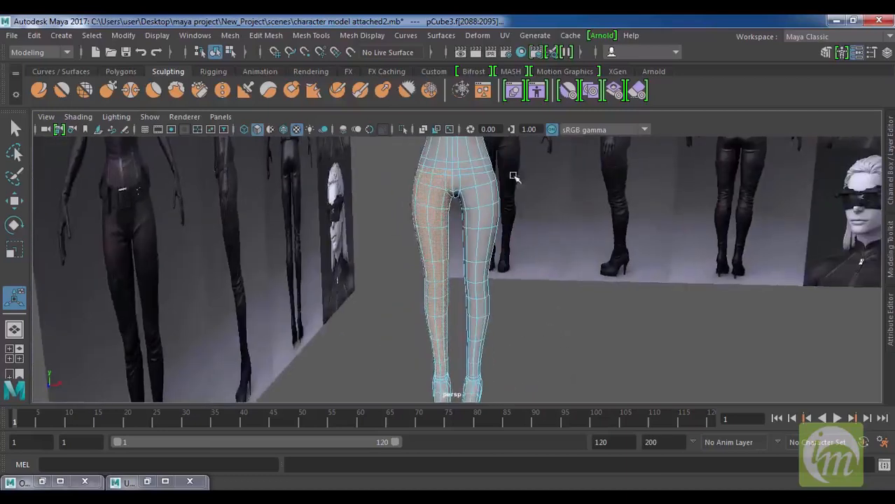
click(504, 35)
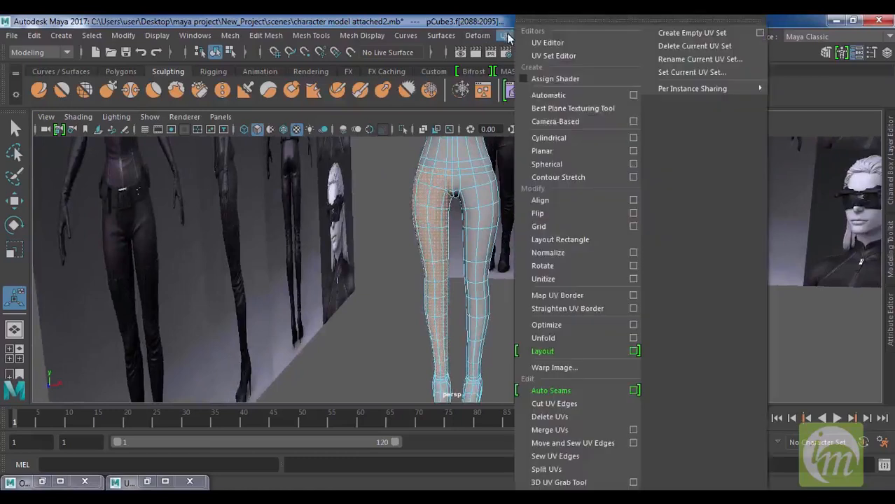
click(580, 141)
alt+drag(507, 252, 547, 216)
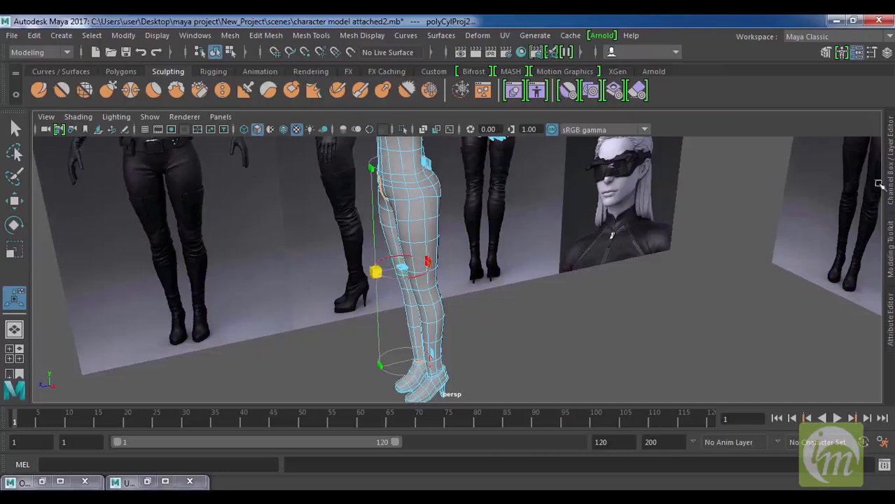
click(890, 323)
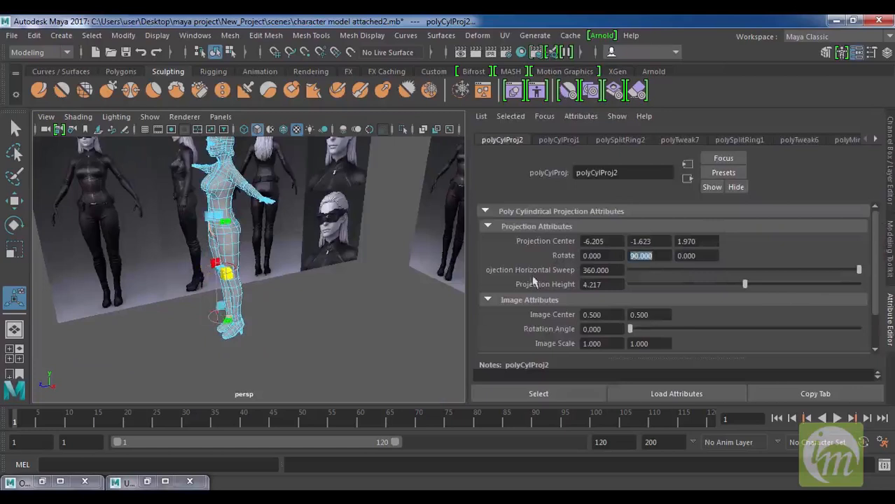
alt+drag(376, 280, 308, 271)
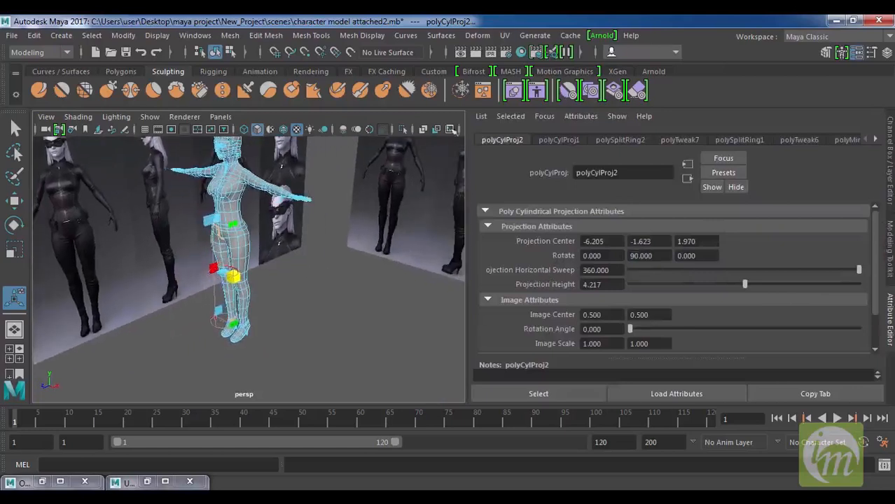
Step: In the UV Editor, move the second leg's UV shell beside the first leg's shell, outside the 0–1 square, and minimize the editor
click(505, 34)
click(543, 44)
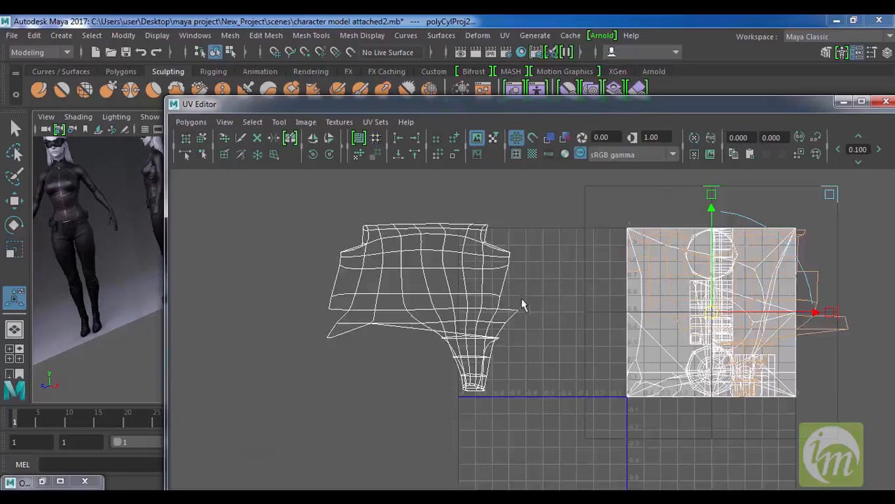
scroll(523, 304, down, 3)
drag(645, 334, 320, 325)
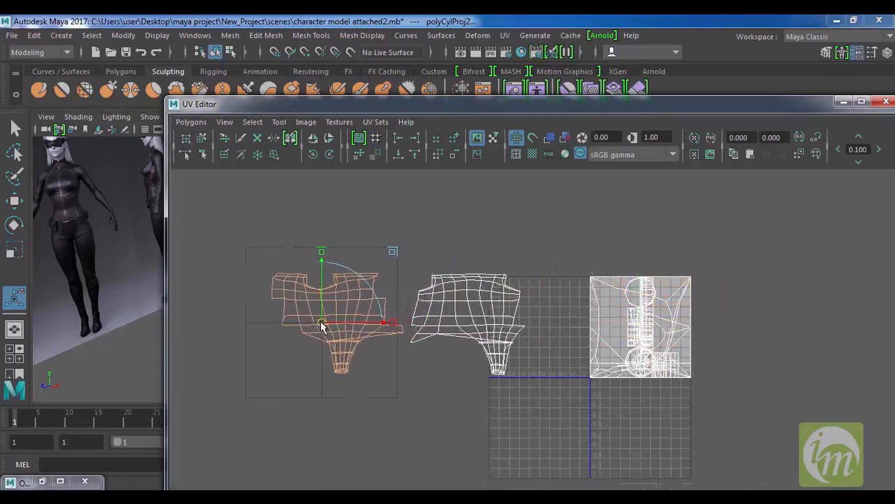
click(842, 102)
alt+drag(364, 238, 416, 240)
scroll(404, 345, up, 5)
alt+middle_drag(345, 267, 344, 307)
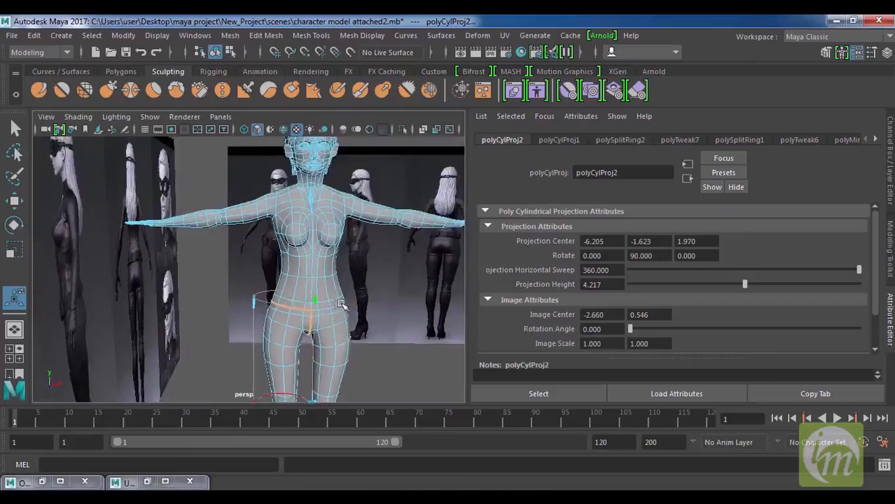
Step: In the front view, select the character's torso faces from the hips up to the neck, excluding the arms
scroll(341, 294, up, 6)
key(f)
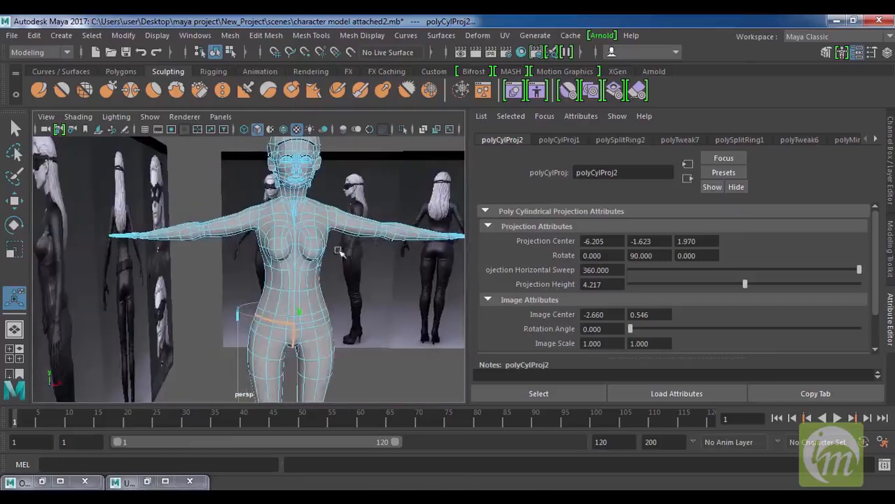
click(887, 321)
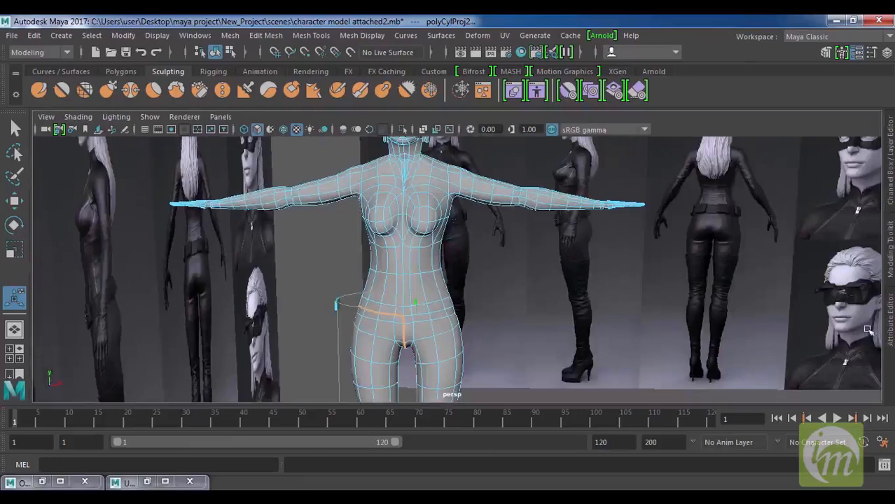
key(space)
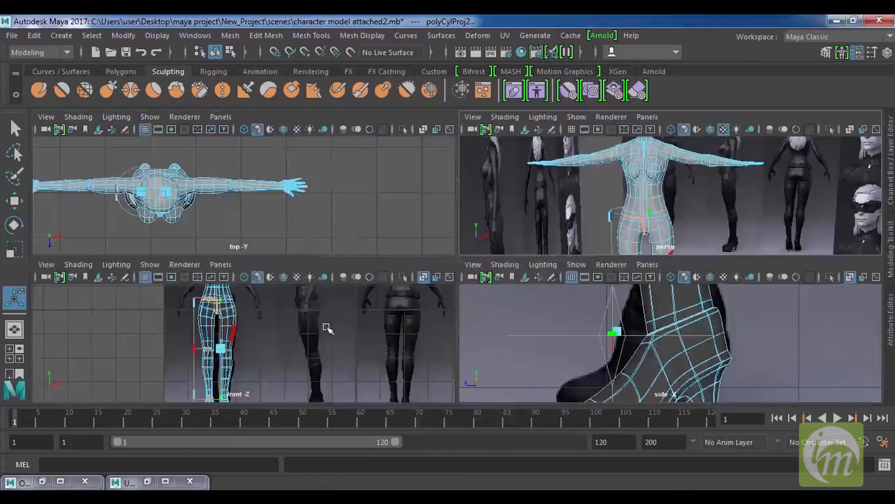
key(space)
scroll(410, 358, up, 2)
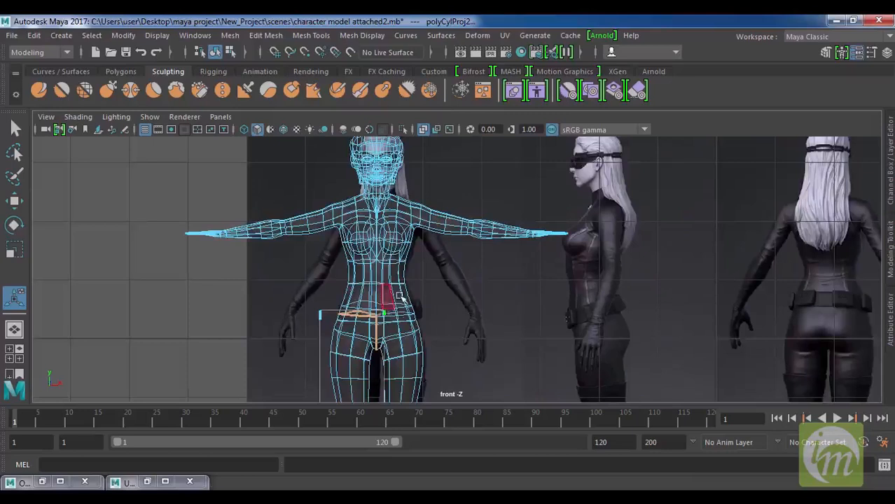
scroll(377, 283, up, 3)
alt+middle_drag(377, 284, 409, 275)
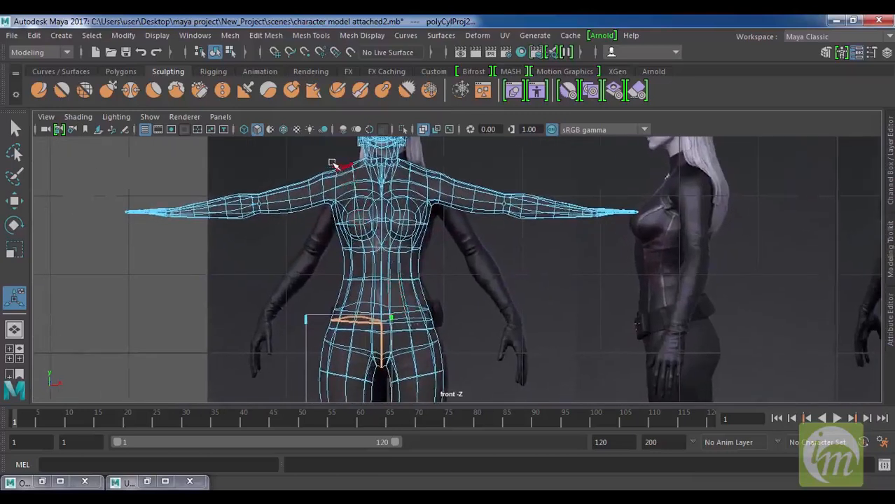
drag(386, 258, 431, 315)
Step: Deselect the neck faces so the selection ends at the collar, and return to the perspective view
scroll(468, 323, up, 3)
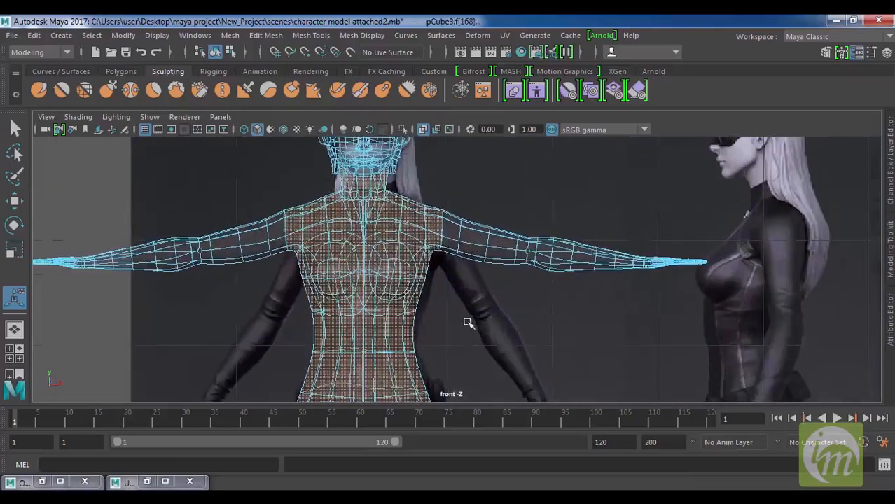
ctrl+drag(372, 182, 410, 184)
key(space)
key(space)
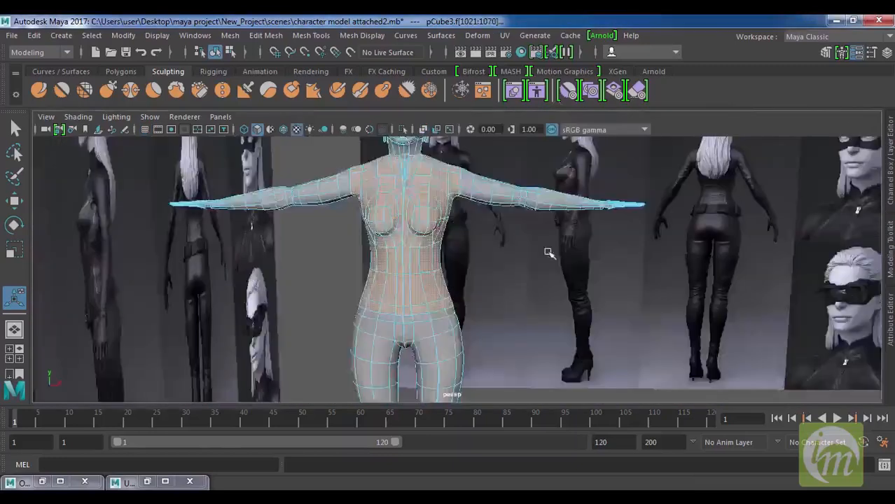
Step: Examine the torso face selection around the neck and shoulders in the perspective view
alt+middle_drag(462, 165, 469, 248)
scroll(470, 244, up, 5)
alt+drag(403, 245, 375, 254)
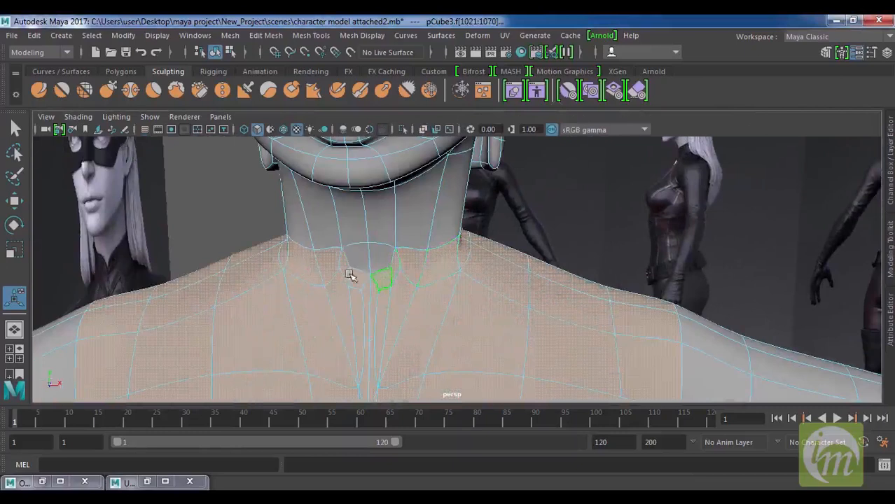
alt+drag(350, 271, 487, 285)
alt+middle_drag(487, 285, 494, 256)
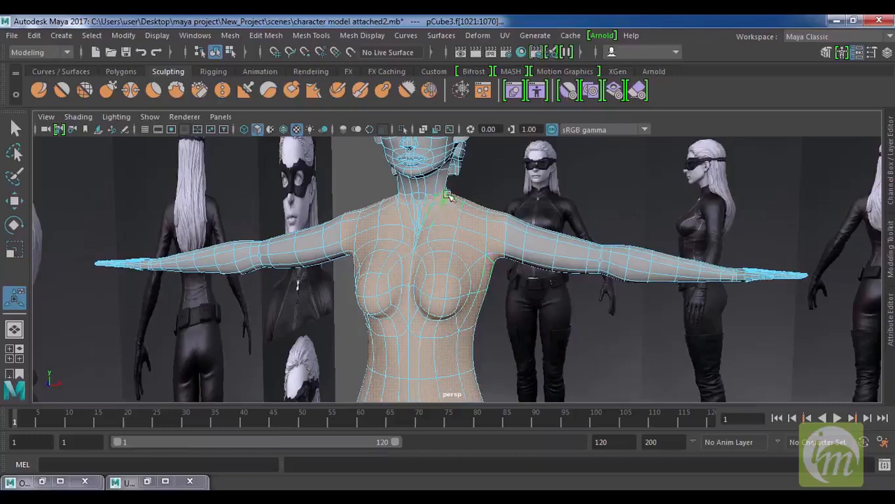
scroll(500, 248, down, 3)
scroll(501, 274, down, 2)
mouse_move(501, 272)
alt+middle_down()
mouse_move(504, 226)
mouse_move(501, 281)
alt+middle_up()
scroll(504, 230, up, 2)
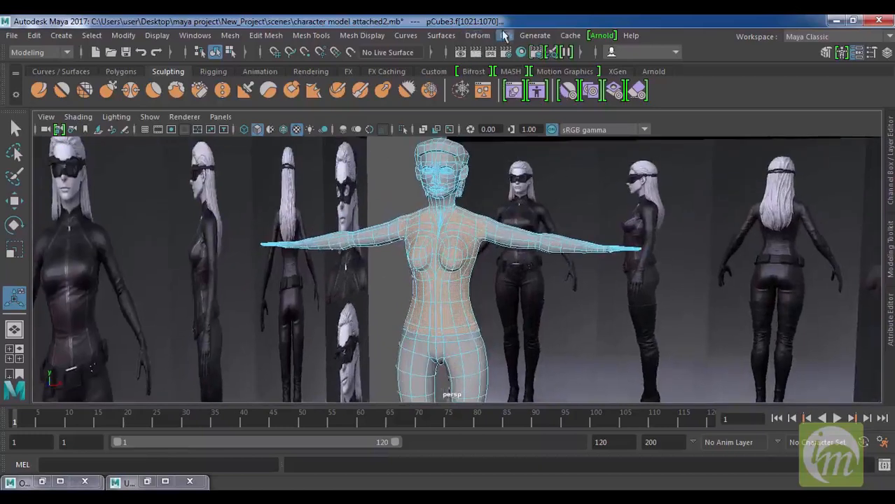
Step: Apply a cylindrical UV projection to the selected torso faces
click(504, 35)
click(548, 138)
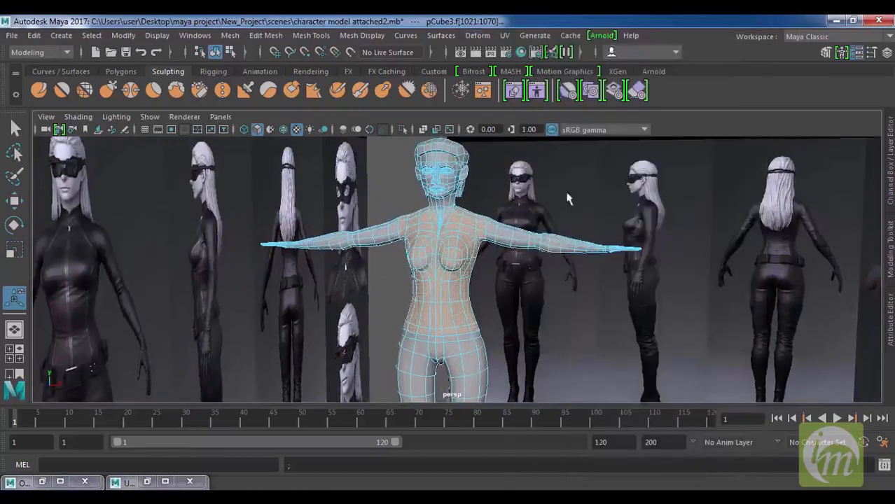
alt+drag(551, 249, 483, 281)
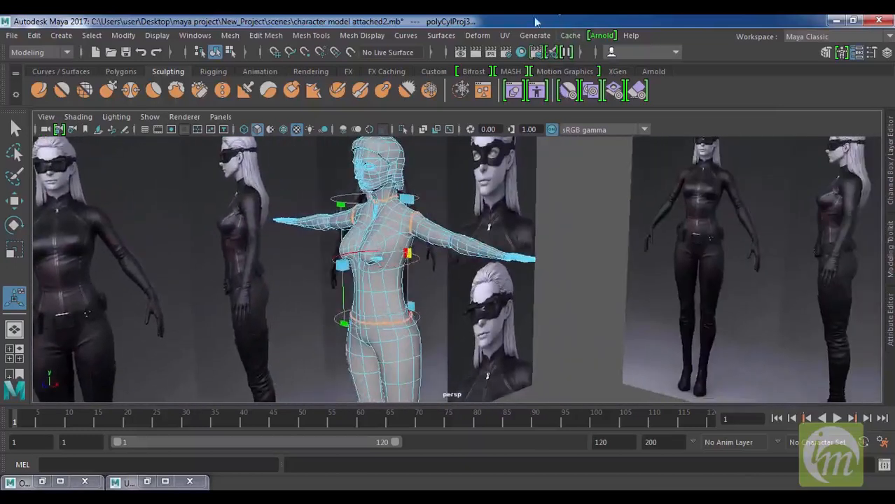
Step: In the UV Editor, move the torso's UV shell out of the 0–1 square to the empty area below the leg shells
click(506, 35)
click(542, 48)
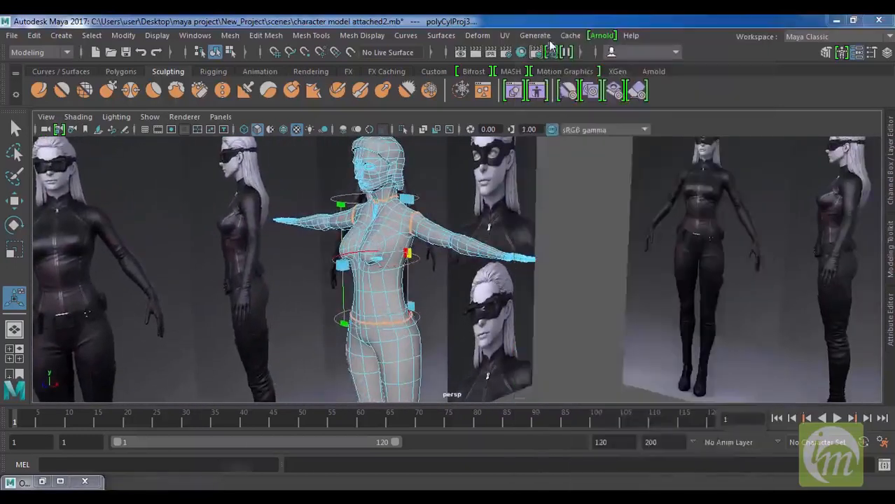
scroll(532, 224, down, 1)
alt+middle_drag(623, 314, 599, 258)
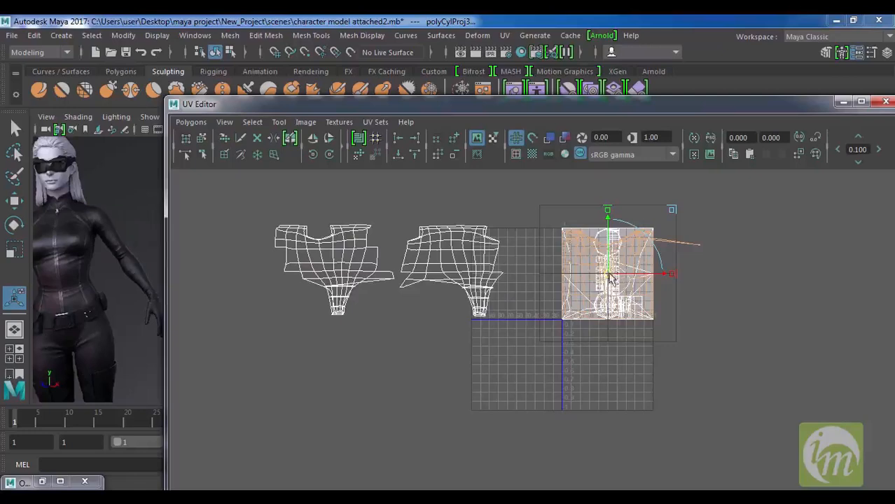
drag(609, 279, 409, 377)
scroll(498, 318, up, 4)
alt+middle_drag(439, 313, 531, 269)
scroll(528, 275, up, 1)
scroll(529, 281, up, 1)
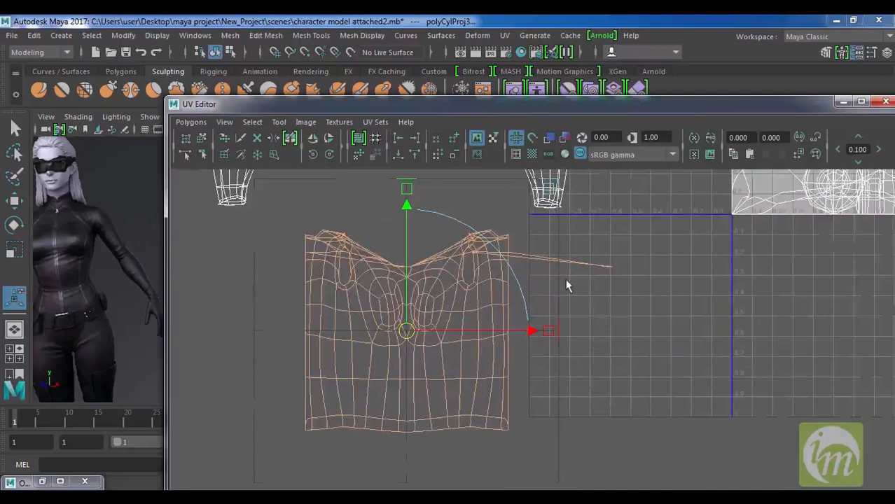
Step: Shift the torso shell farther from the UV grid, beneath the first leg's shell, and minimize the UV Editor
scroll(493, 314, down, 3)
alt+middle_drag(510, 311, 615, 287)
drag(467, 320, 407, 332)
scroll(554, 297, down, 2)
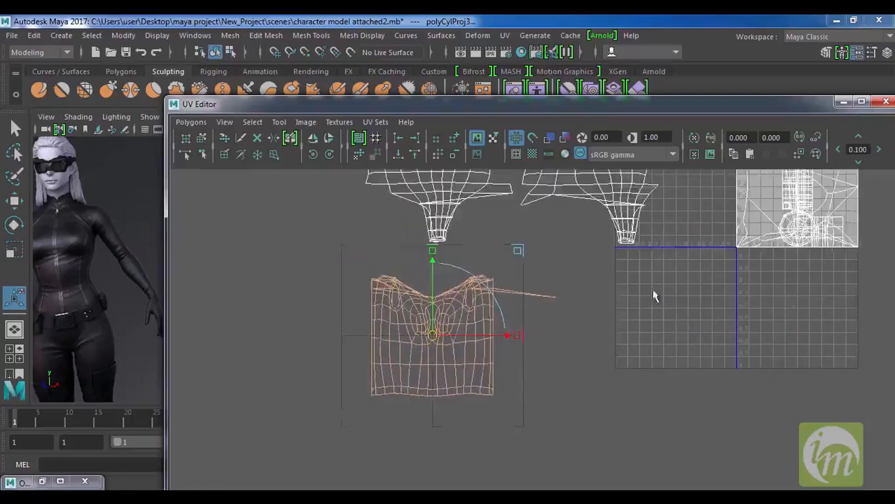
alt+middle_drag(653, 295, 493, 351)
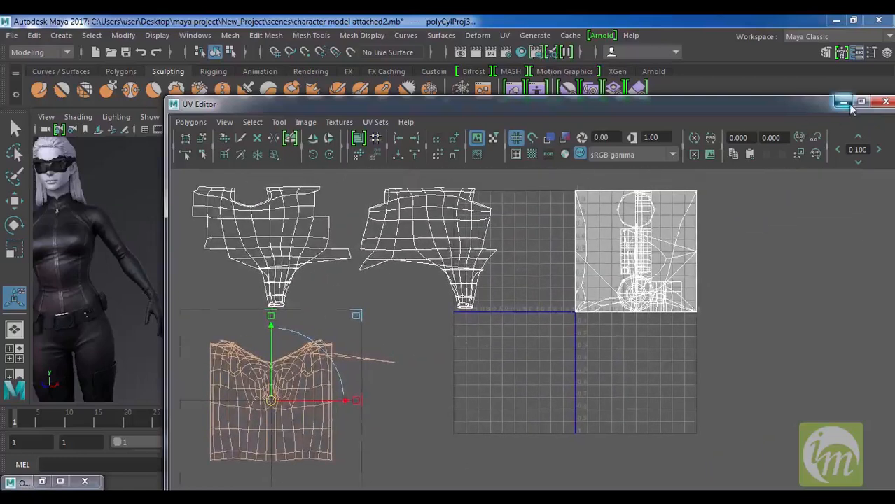
click(844, 102)
Step: In the perspective view, select the faces of the character's left arm between the shoulder and the wrist
alt+drag(488, 221, 592, 234)
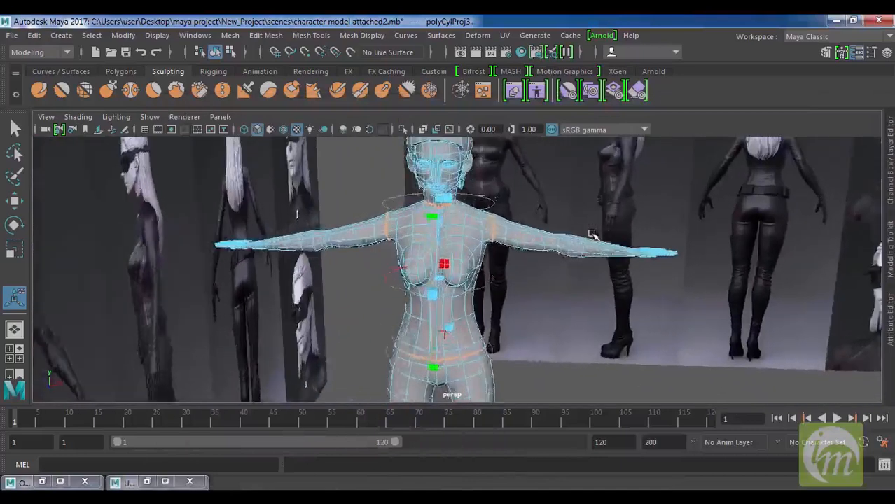
scroll(533, 247, up, 4)
alt+drag(526, 261, 469, 259)
drag(410, 208, 599, 320)
mouse_move(599, 320)
alt+mouse_down()
mouse_move(631, 315)
mouse_move(607, 313)
alt+mouse_up()
Step: Apply a cylindrical UV projection to the selected arm faces, with X rotation 0 and Z rotation 90
click(504, 36)
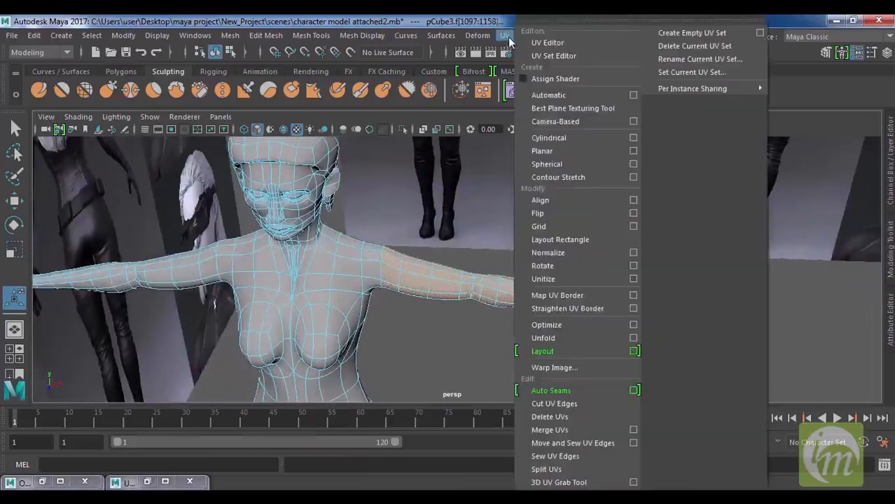
click(577, 138)
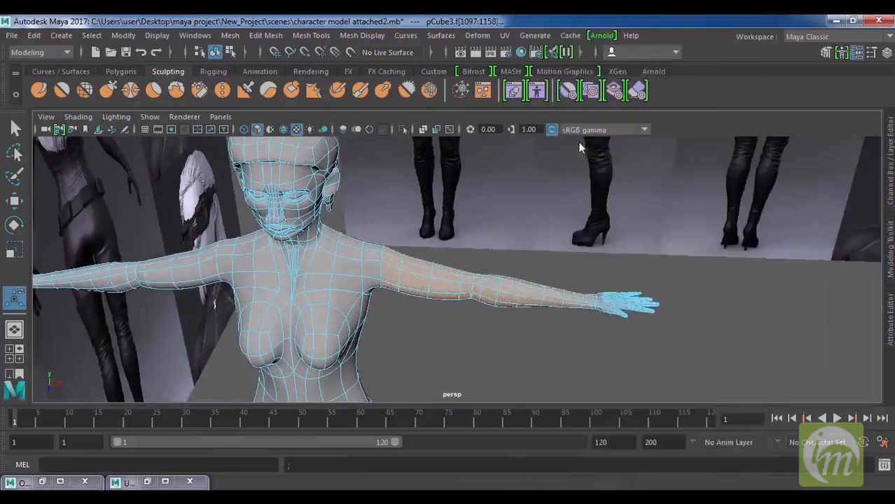
alt+drag(554, 263, 465, 298)
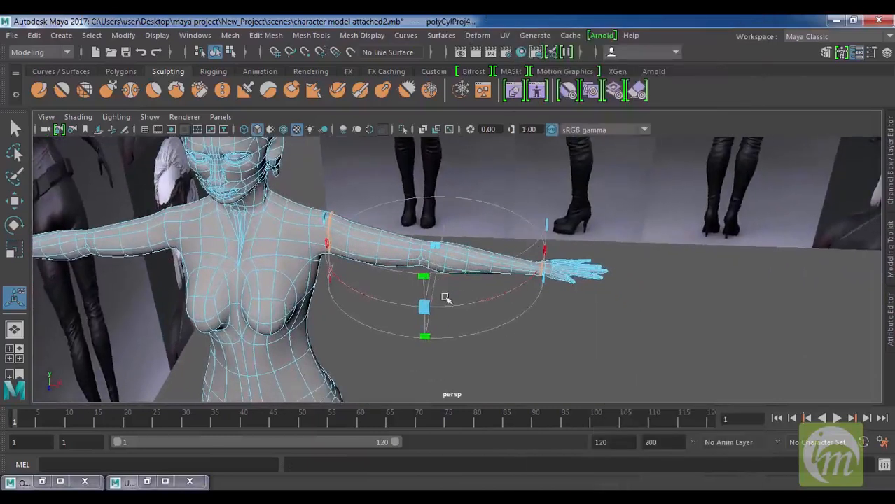
click(889, 313)
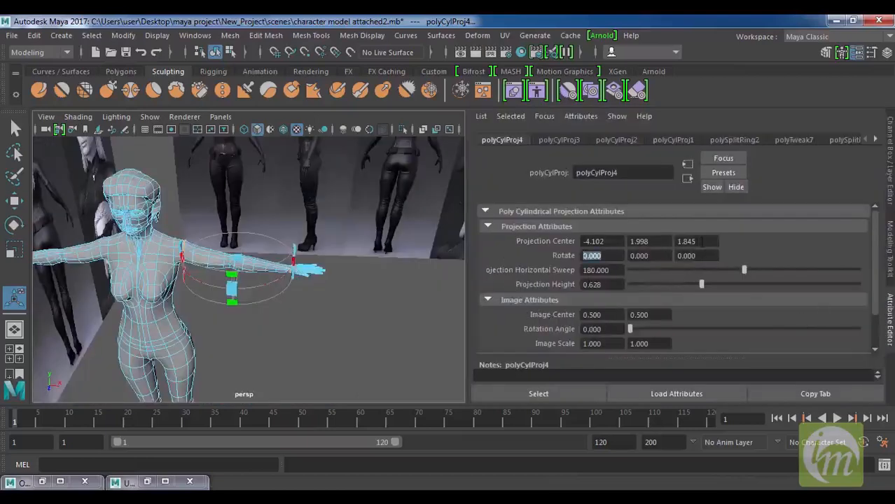
alt+drag(395, 264, 339, 268)
double_click(687, 255)
text(90)
key(Return)
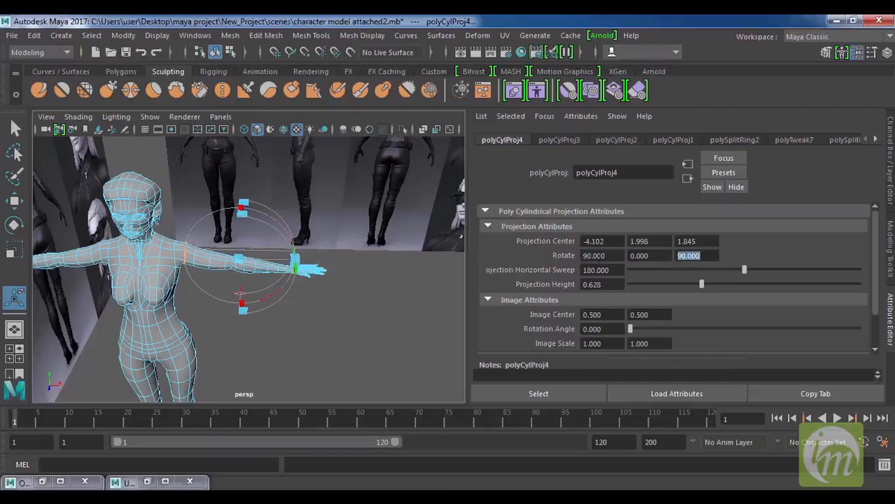
drag(605, 256, 570, 248)
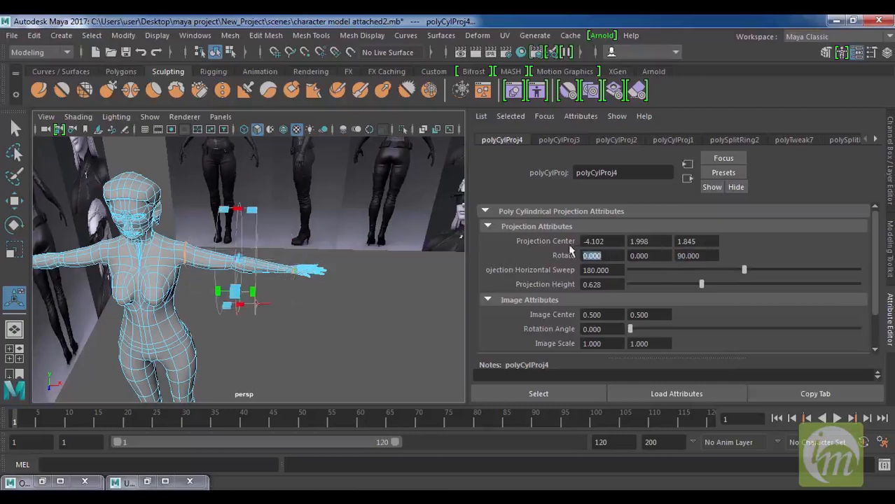
Step: Set the arm projection's horizontal sweep to 360 and fit its height to the arm, at about 1.954
alt+drag(292, 293, 284, 262)
drag(353, 242, 402, 238)
alt+drag(374, 285, 446, 229)
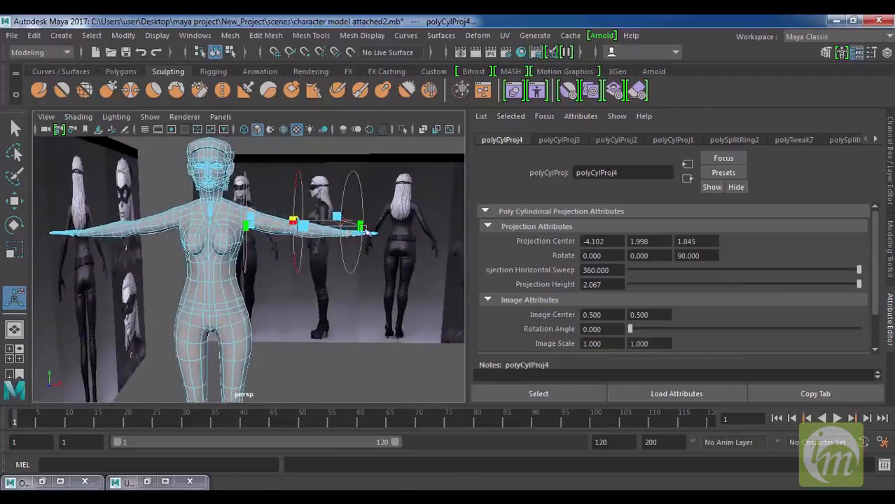
drag(363, 229, 359, 230)
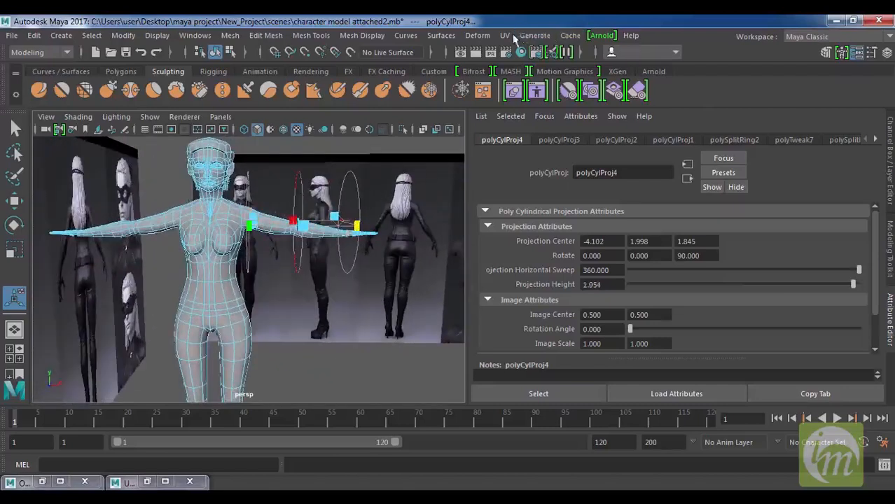
Step: In the UV Editor, move the arm's UV shell out of the 0–1 square beside the torso shell, and minimize the editor
click(509, 36)
click(548, 44)
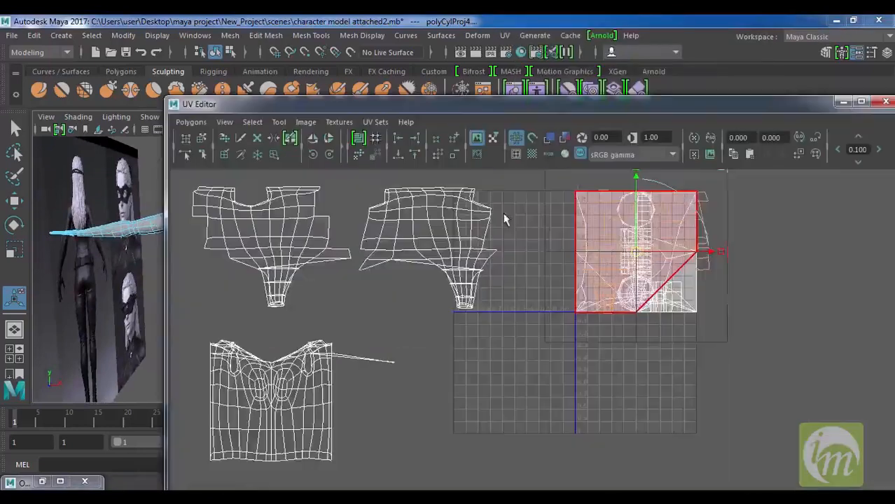
scroll(628, 225, down, 3)
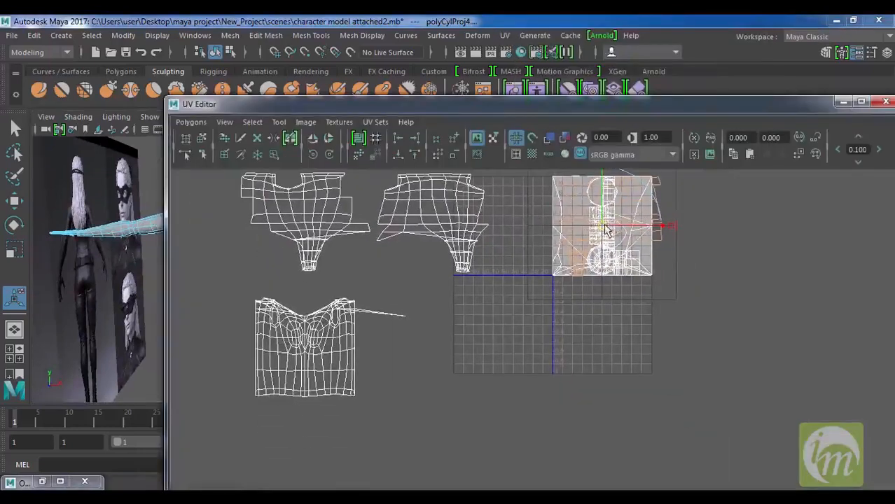
drag(602, 226, 464, 350)
scroll(570, 279, down, 1)
alt+middle_drag(508, 295, 518, 318)
alt+middle_drag(365, 256, 495, 239)
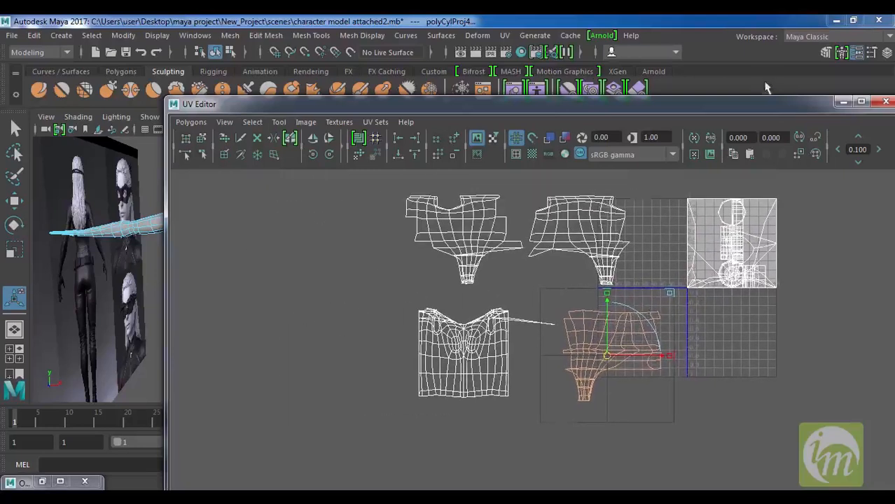
click(844, 104)
Step: Select the faces of the opposite arm between the shoulder and the wrist in the perspective view
alt+middle_drag(312, 213, 327, 277)
scroll(329, 201, up, 5)
drag(383, 183, 353, 240)
drag(394, 154, 178, 258)
alt+drag(280, 259, 303, 264)
Step: Apply a cylindrical UV projection to the opposite arm's faces and set its Z rotation to 90
click(505, 35)
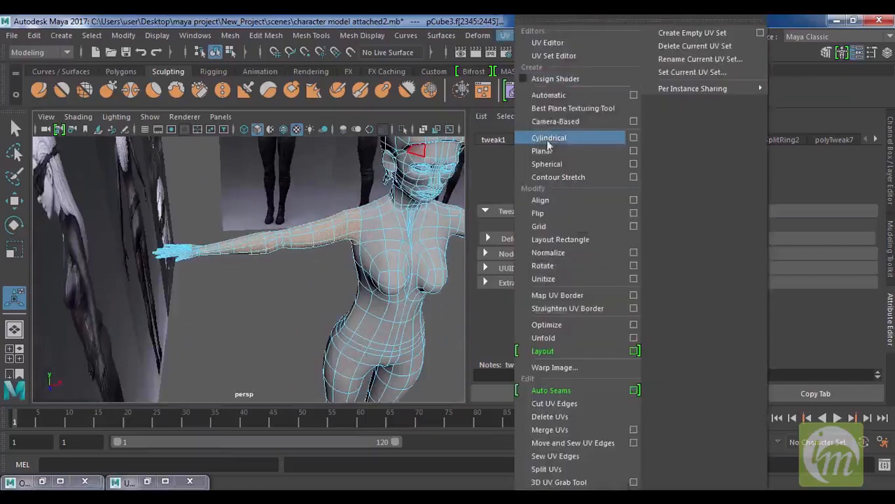
click(558, 140)
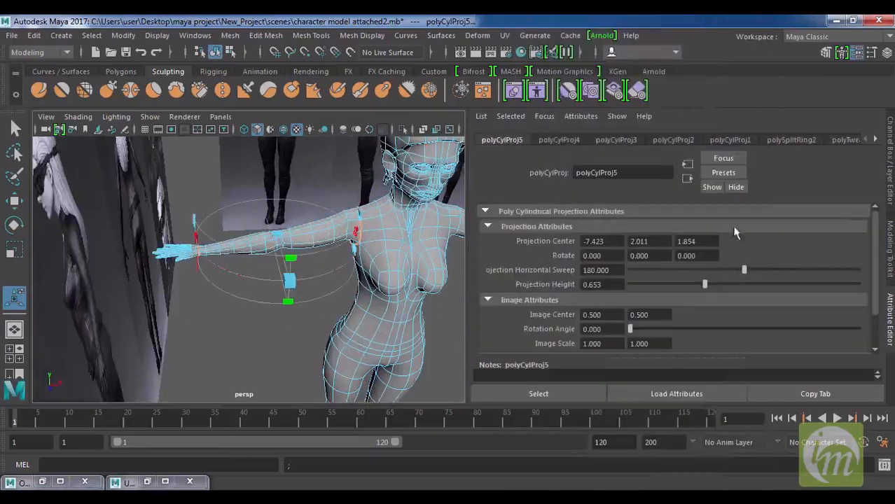
text(90)
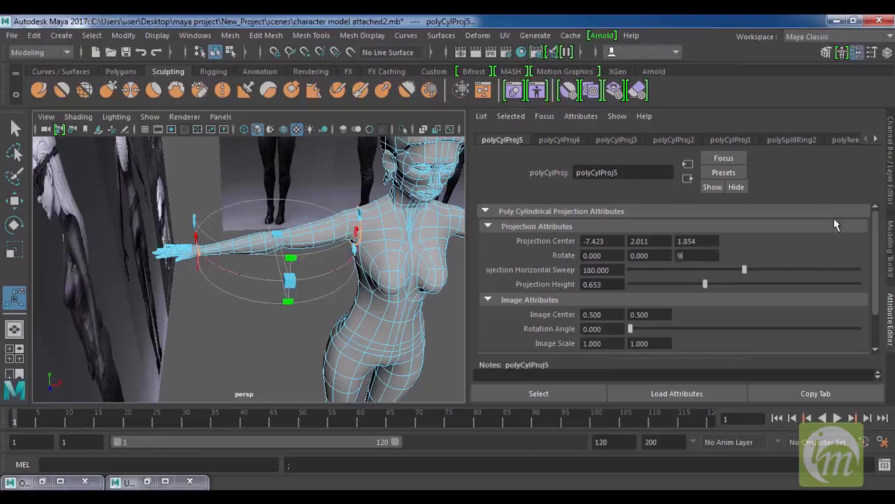
key(Return)
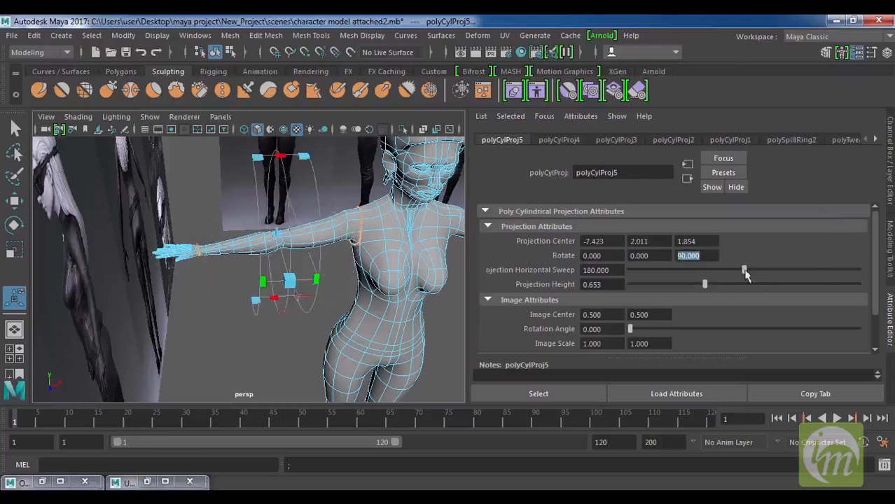
Step: Set the second arm projection's horizontal sweep to 360 and its projection height to 2
drag(781, 271, 888, 275)
drag(706, 281, 886, 294)
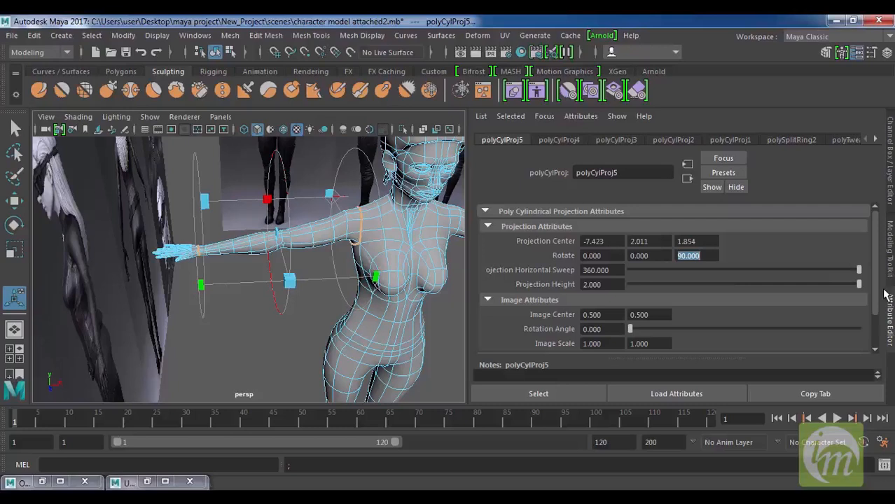
scroll(410, 270, down, 3)
alt+drag(409, 271, 391, 246)
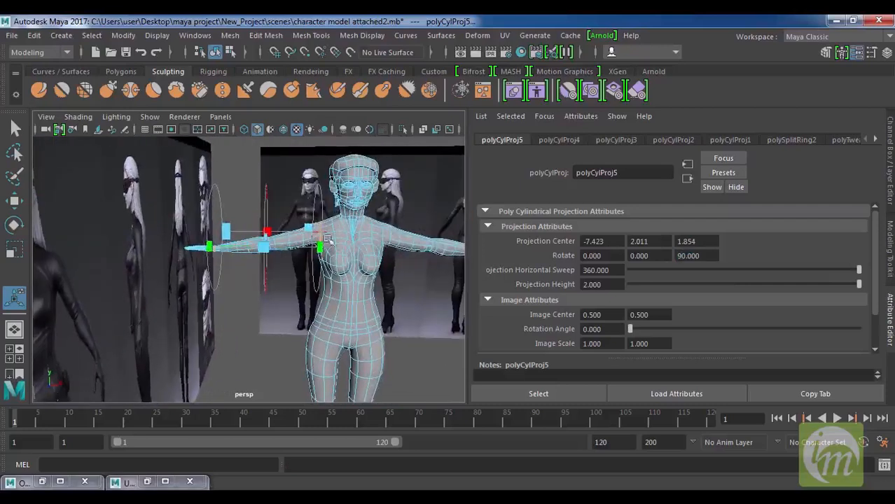
Step: In the UV Editor, move the second arm's UV shell out below the 0–1 square, and minimize the editor
click(506, 36)
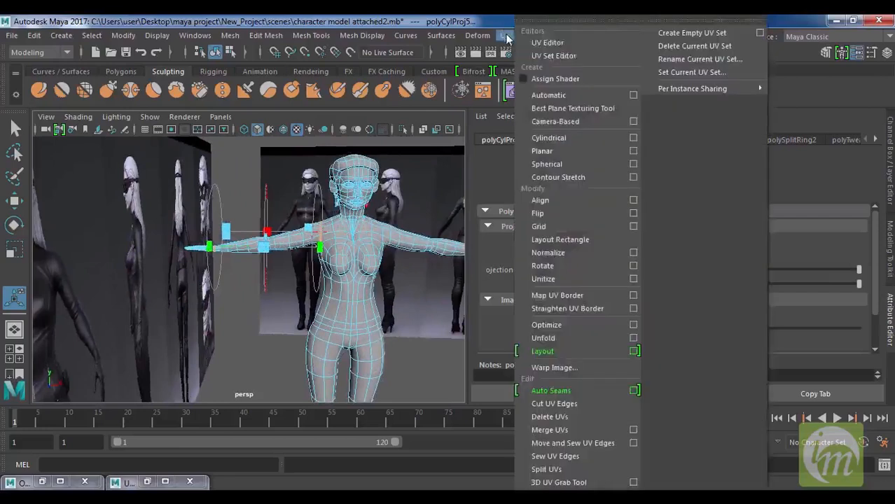
click(550, 46)
scroll(587, 270, down, 2)
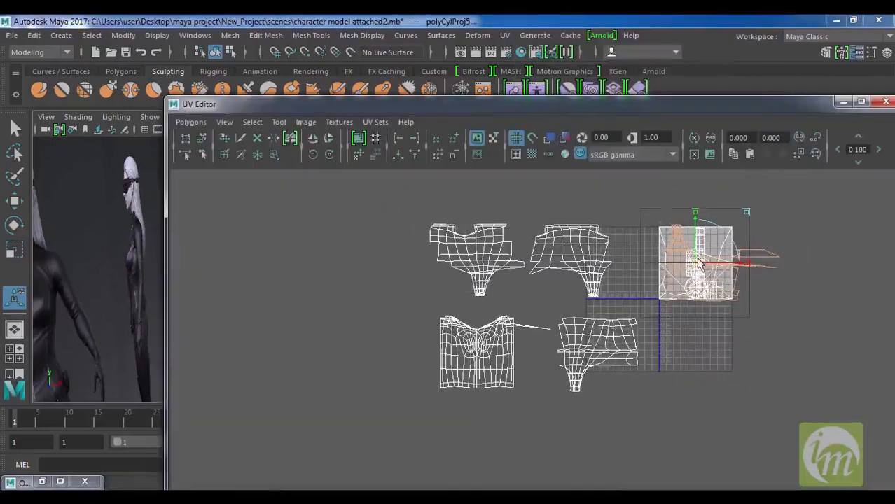
drag(699, 264, 704, 393)
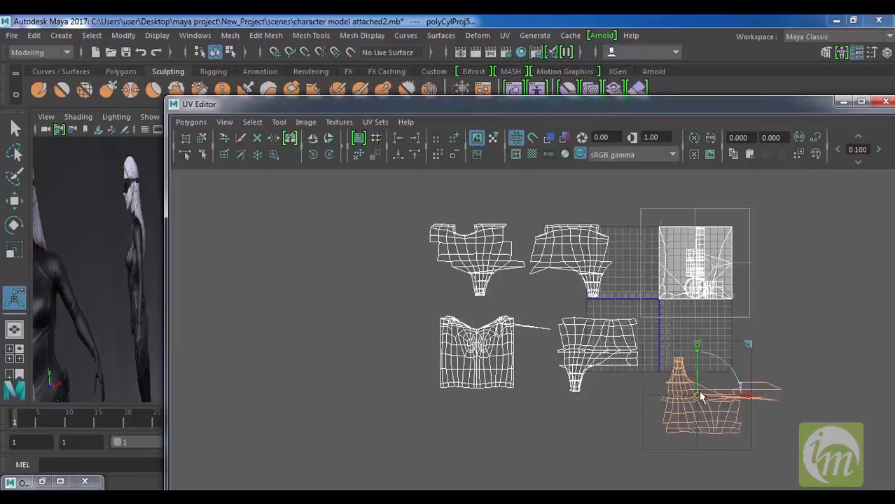
click(844, 103)
Step: Select the faces of the head and neck down to the neck base, including the small faces at the front of the throat
alt+middle_drag(396, 253, 390, 290)
scroll(391, 290, up, 4)
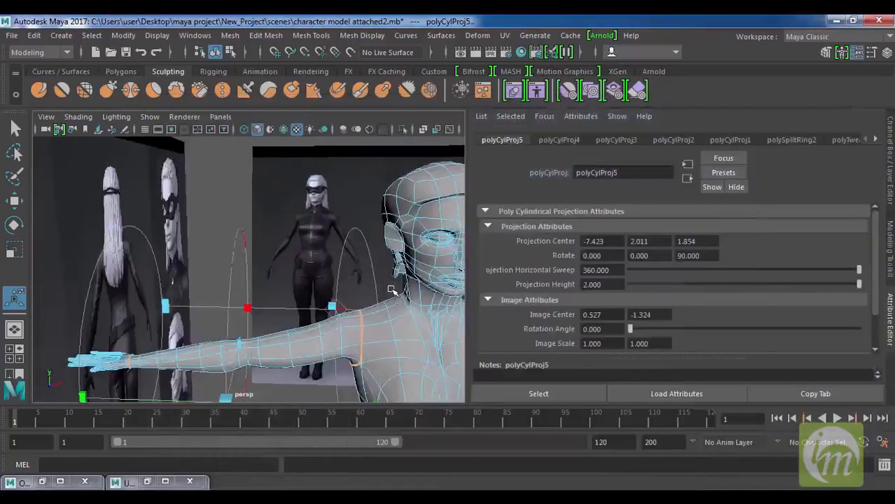
alt+drag(415, 278, 293, 264)
drag(246, 210, 367, 313)
scroll(311, 319, up, 5)
alt+middle_drag(360, 322, 281, 228)
alt+drag(282, 228, 290, 245)
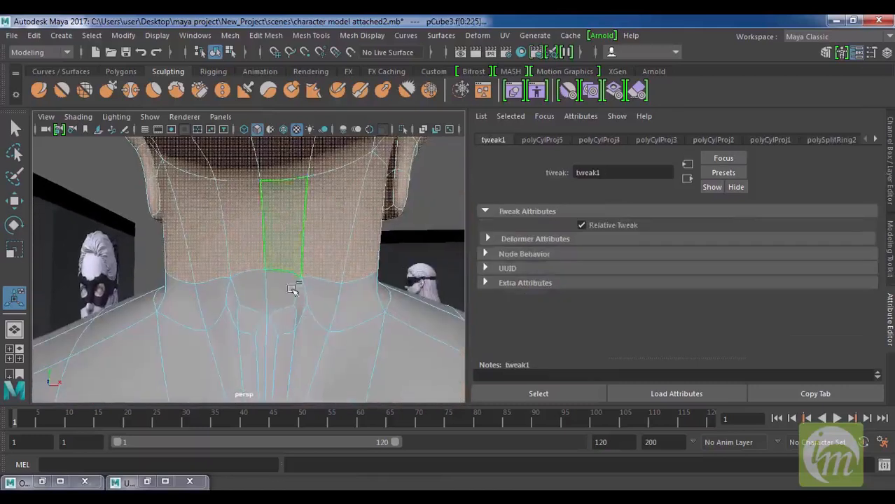
scroll(267, 293, down, 3)
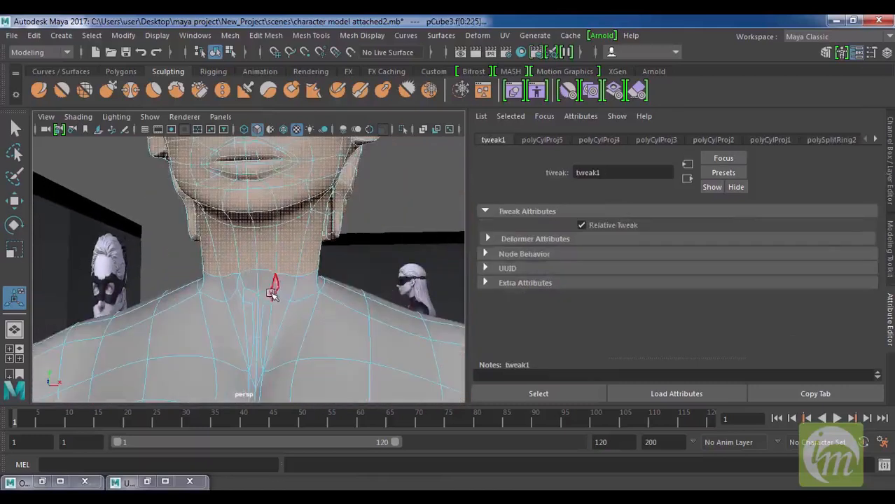
click(250, 281)
mouse_move(352, 290)
alt+mouse_down()
mouse_move(110, 301)
mouse_move(349, 296)
alt+mouse_up()
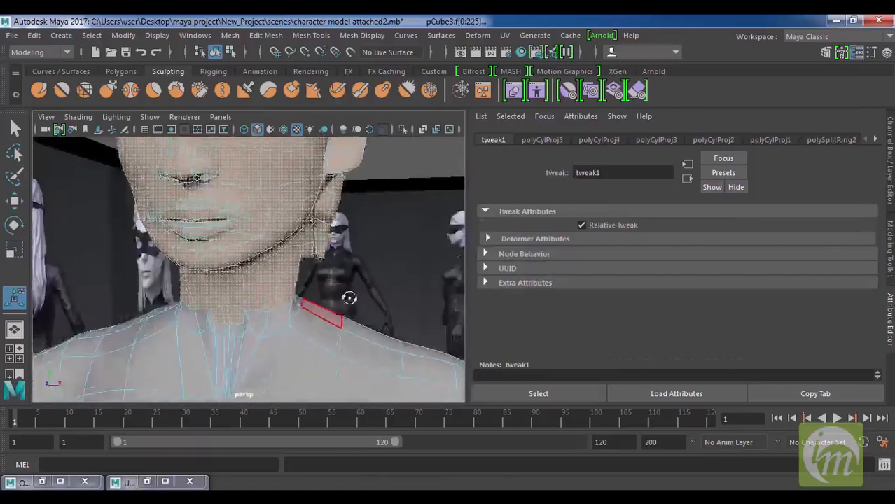
scroll(350, 300, down, 5)
scroll(350, 300, down, 2)
scroll(287, 269, up, 6)
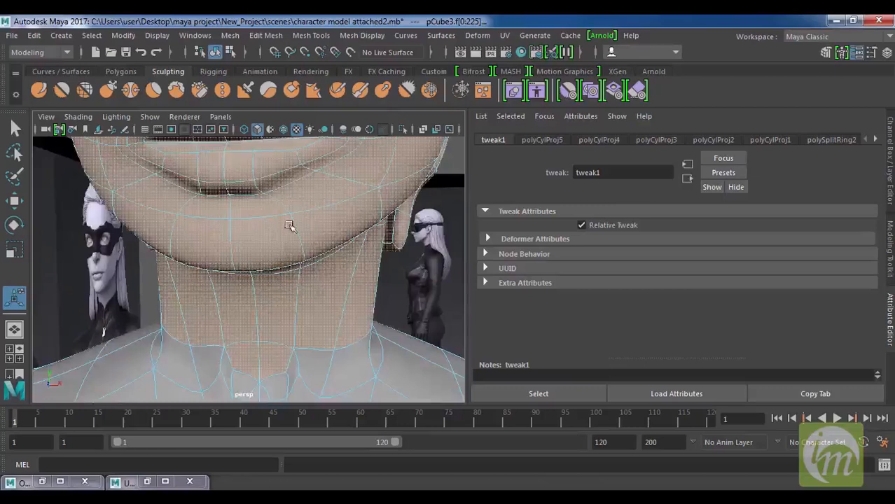
alt+middle_drag(291, 228, 305, 319)
scroll(319, 312, down, 3)
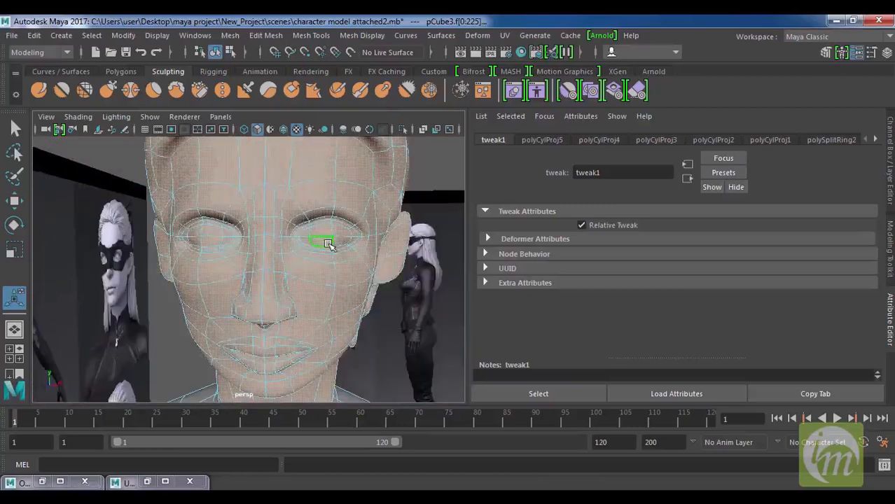
Step: Apply a cylindrical UV projection to the head and neck faces with a horizontal sweep of 360
click(504, 35)
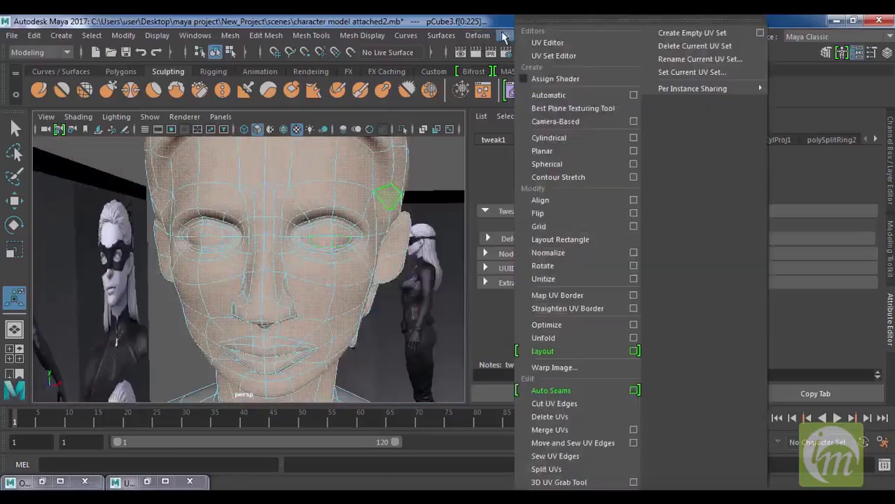
click(579, 138)
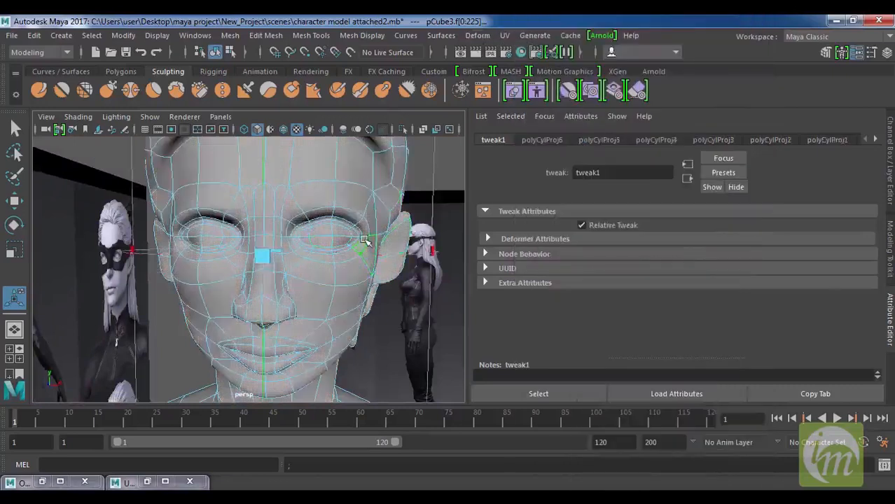
scroll(370, 239, down, 5)
alt+drag(370, 239, 306, 244)
alt+drag(250, 266, 365, 260)
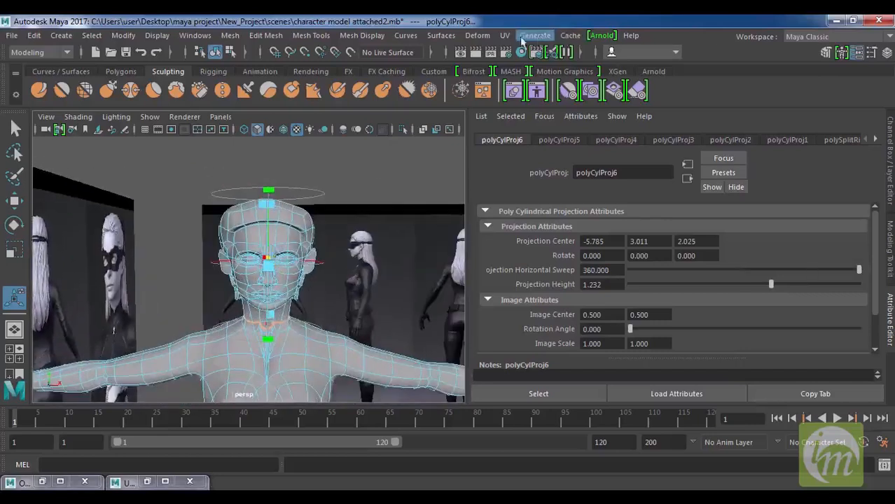
Step: In the UV Editor, move the head's UV shell out of the 0–1 square beside the torso shell, and minimize the editor
click(504, 35)
click(548, 43)
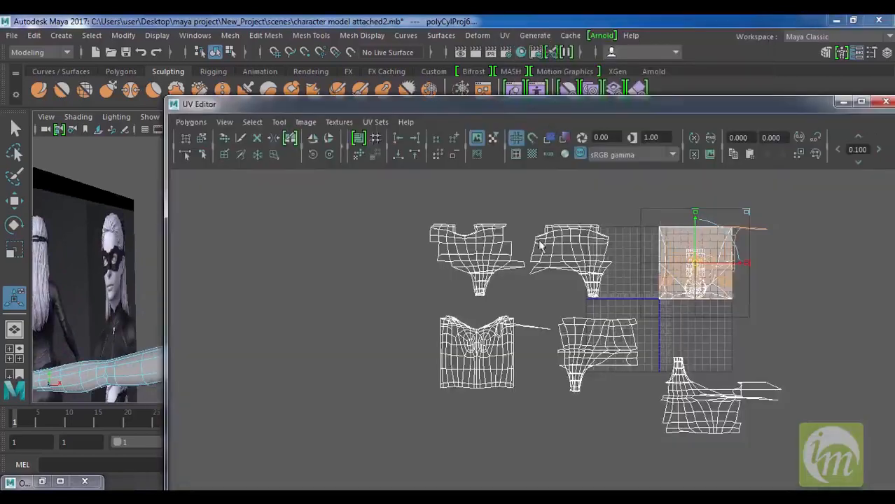
alt+middle_drag(720, 275, 699, 243)
drag(537, 267, 324, 289)
scroll(323, 316, up, 1)
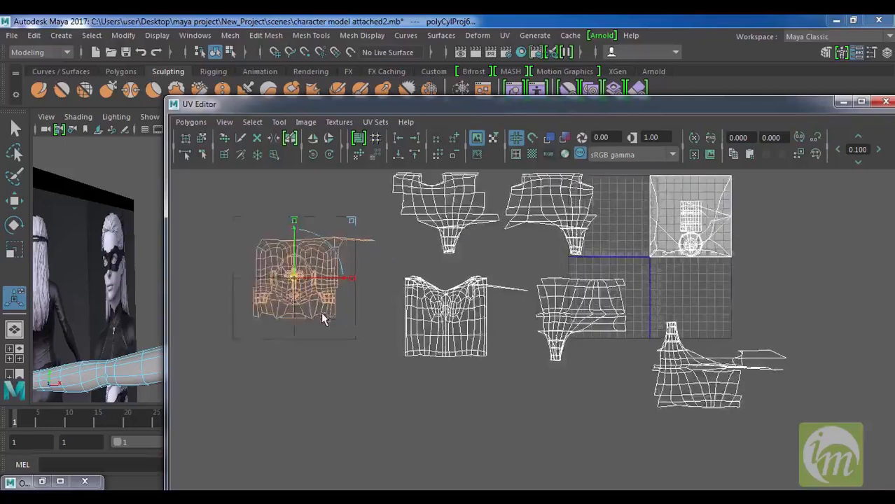
scroll(323, 316, up, 1)
alt+middle_drag(263, 295, 411, 293)
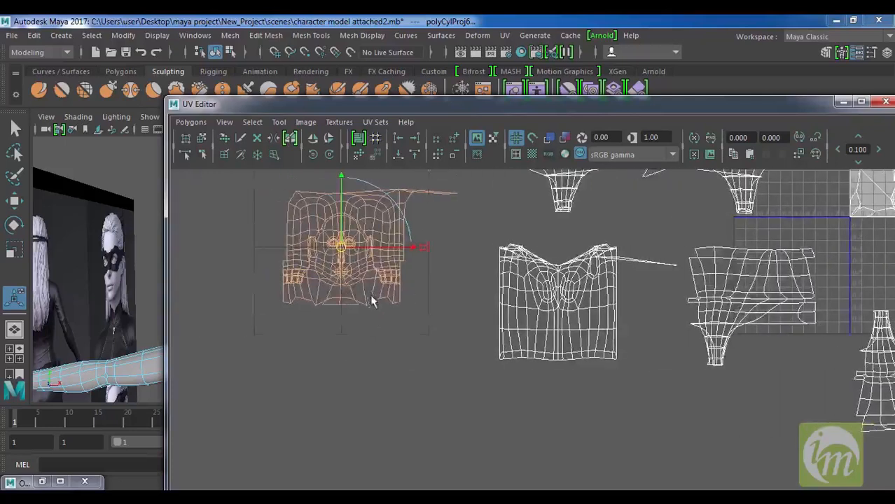
scroll(373, 297, up, 2)
alt+middle_drag(335, 295, 447, 325)
scroll(454, 327, up, 1)
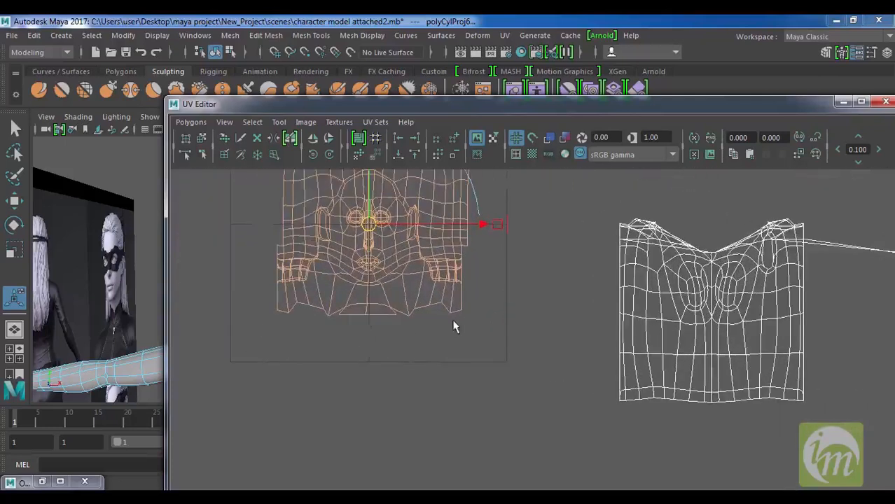
click(842, 102)
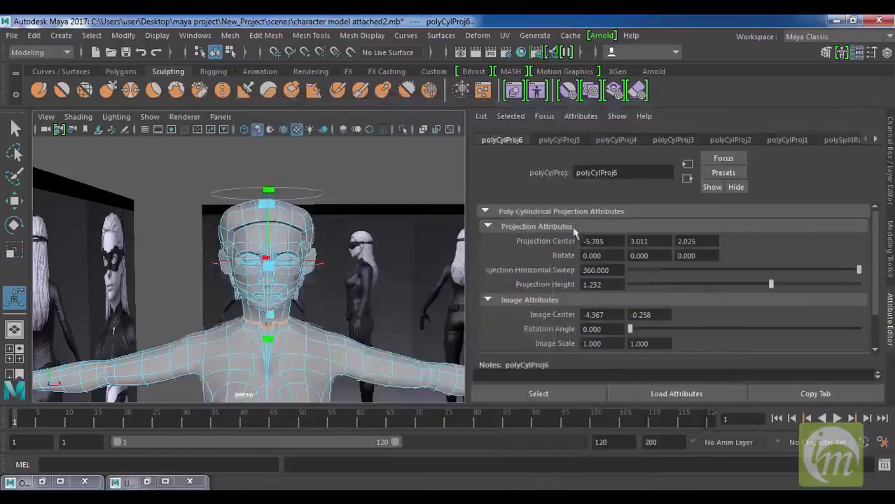
Step: Switch to face selection and select all faces of one hand up to the wrist, deselecting the forearm faces
scroll(336, 265, down, 5)
alt+middle_drag(351, 266, 378, 212)
scroll(377, 212, down, 2)
alt+middle_drag(314, 338, 328, 268)
alt+drag(430, 194, 428, 255)
scroll(366, 254, up, 8)
alt+right_drag(388, 249, 344, 252)
alt+middle_drag(389, 236, 354, 243)
alt+right_drag(354, 244, 397, 361)
alt+middle_drag(402, 290, 371, 306)
scroll(371, 306, down, 3)
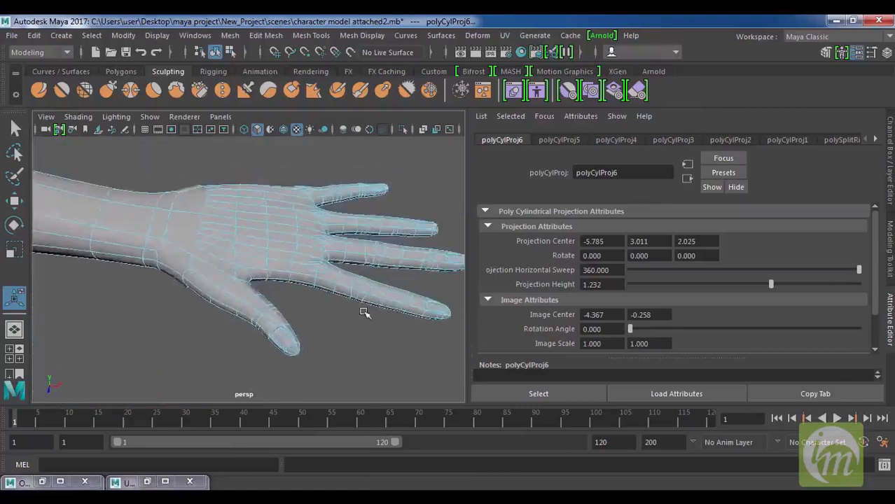
scroll(364, 310, down, 2)
right_drag(234, 257, 233, 162)
drag(359, 315, 216, 217)
alt+drag(283, 273, 300, 265)
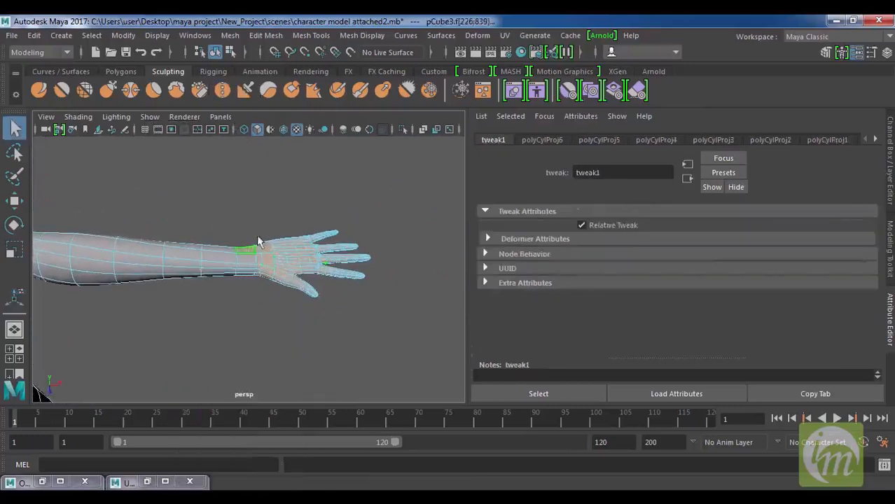
drag(386, 321, 251, 203)
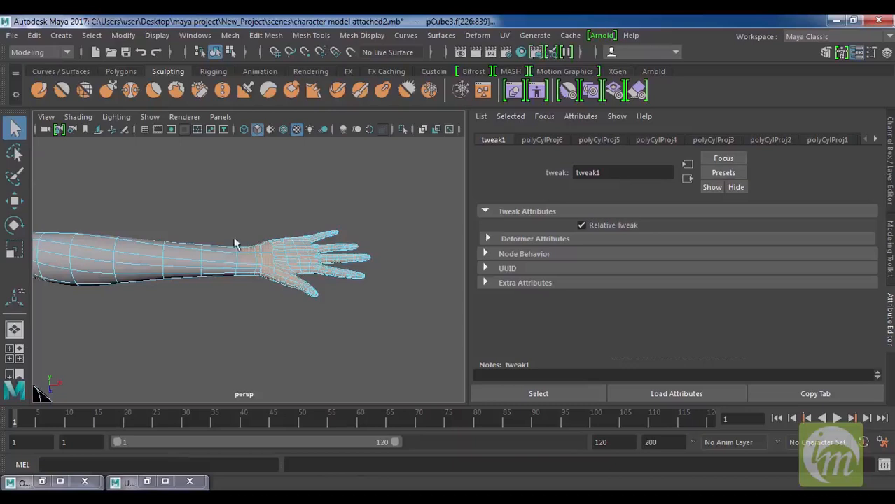
ctrl+drag(232, 251, 244, 299)
Step: Apply a planar UV projection from the Y axis, fitted to the bounding box, to the hand's faces and close the options
mouse_move(318, 304)
alt+mouse_down()
mouse_move(316, 251)
mouse_move(344, 346)
mouse_move(328, 301)
alt+mouse_up()
alt+middle_drag(355, 278, 365, 260)
alt+right_drag(366, 259, 392, 339)
alt+middle_drag(379, 322, 350, 334)
click(477, 36)
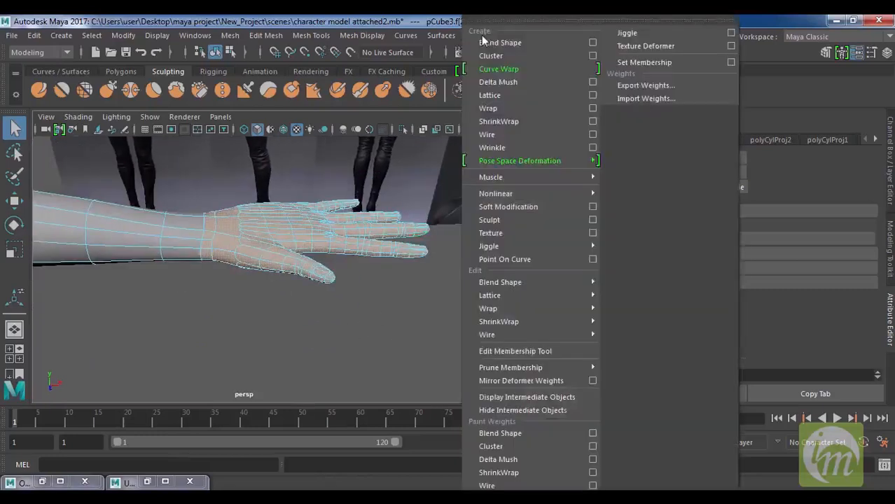
click(427, 19)
click(504, 36)
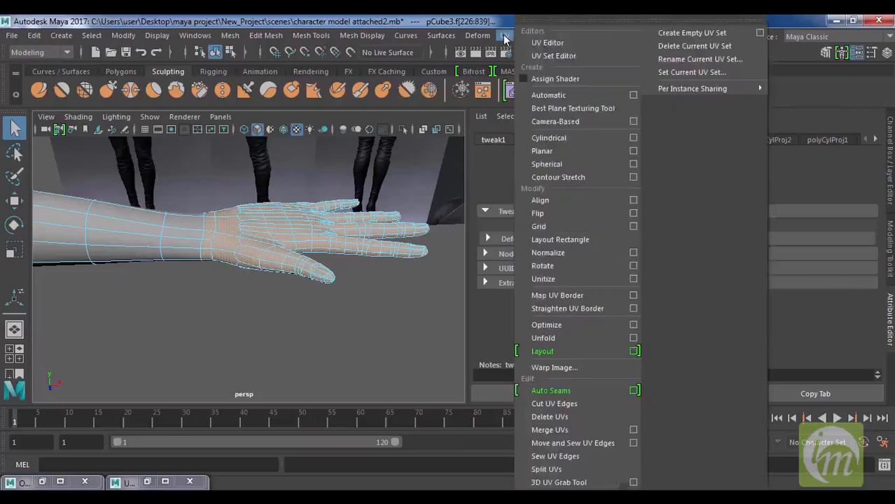
click(634, 152)
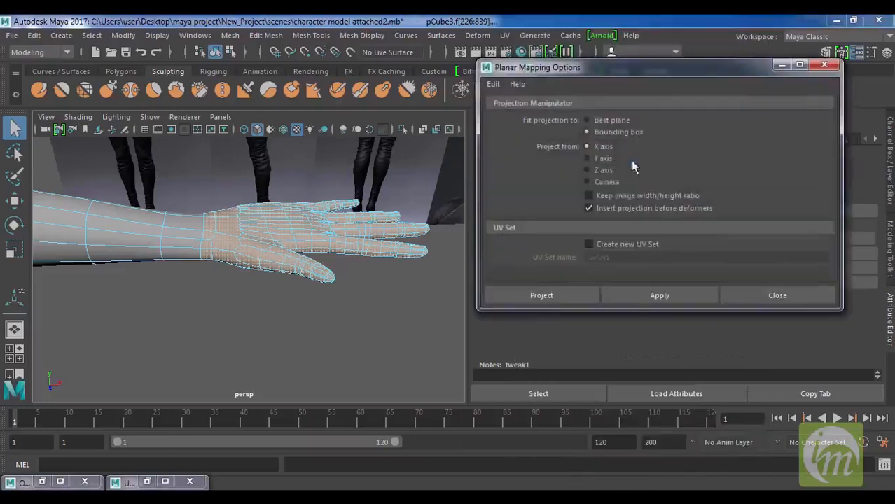
click(658, 295)
mouse_move(394, 277)
alt+mouse_down()
mouse_move(400, 215)
mouse_move(392, 266)
alt+mouse_up()
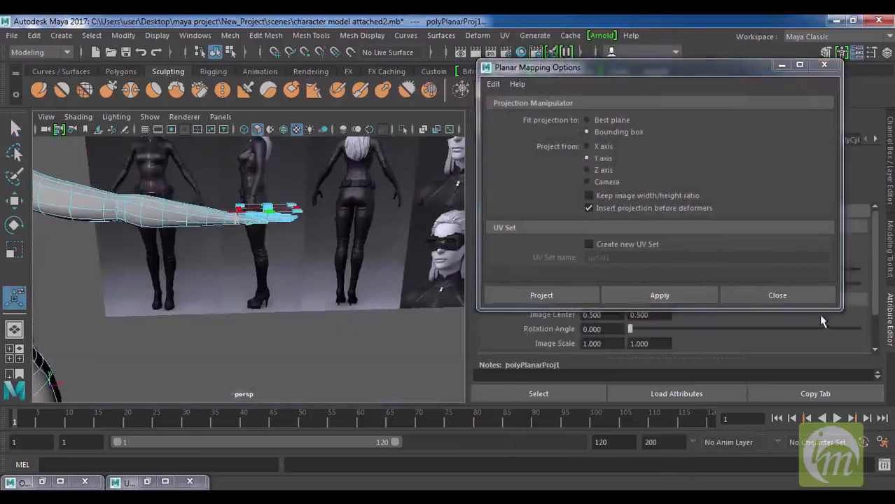
click(813, 297)
Step: In the UV Editor, move the hand's UV shell out of the 0–1 square to above the head shell, and minimize the editor
click(140, 482)
scroll(734, 215, down, 6)
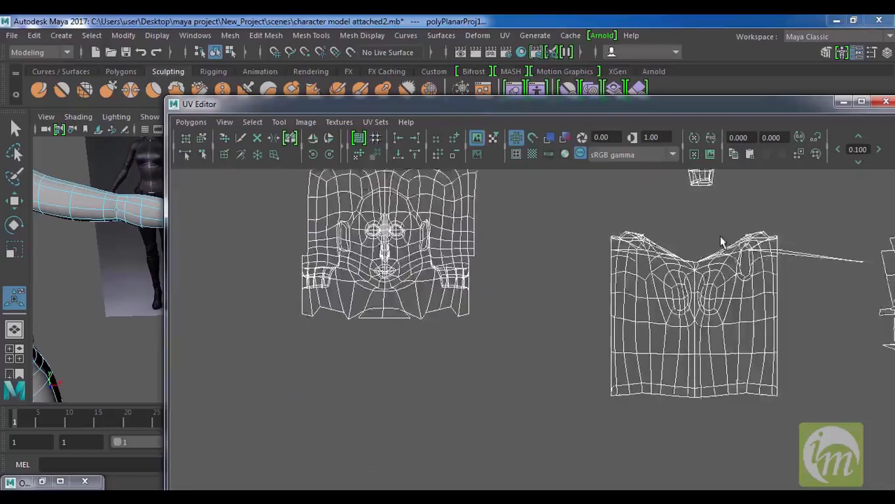
drag(802, 263, 488, 231)
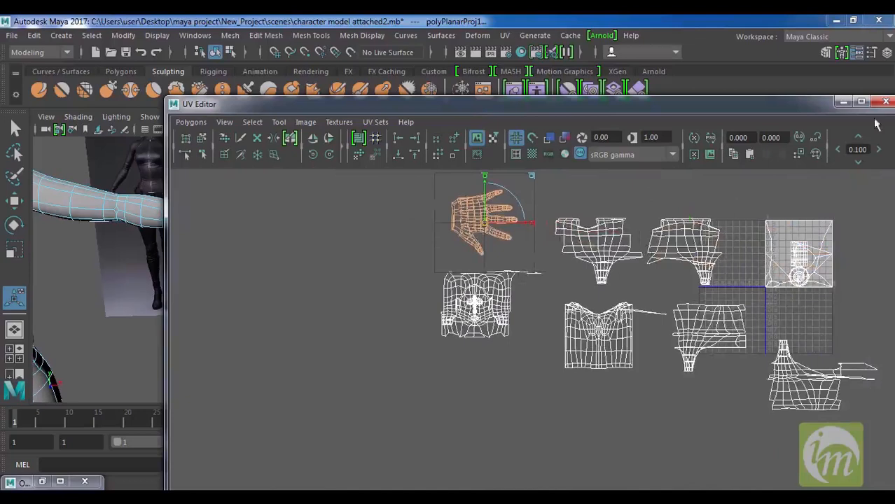
click(844, 102)
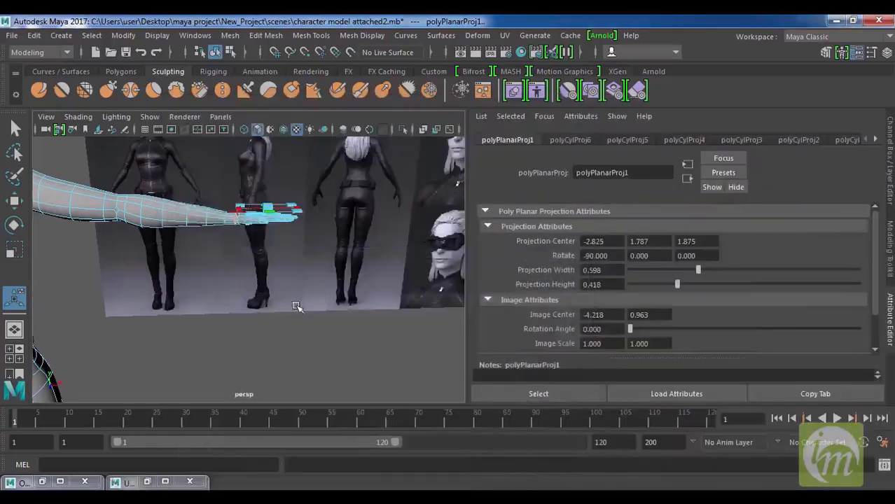
Step: Select the faces of the opposite hand up to the wrist, leaving out the forearm faces
scroll(295, 306, down, 5)
alt+middle_drag(246, 304, 389, 298)
scroll(262, 287, up, 7)
alt+middle_drag(285, 268, 332, 306)
drag(249, 279, 271, 294)
ctrl+drag(328, 298, 271, 199)
alt+drag(309, 236, 266, 280)
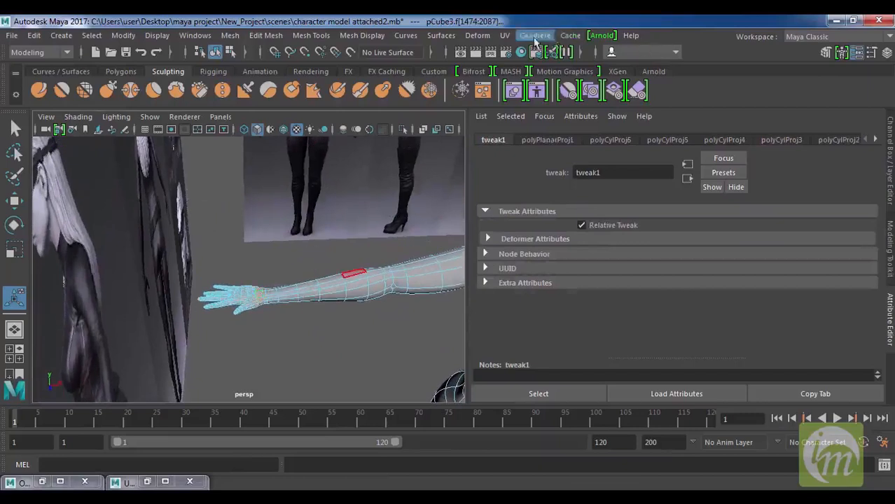
Step: Apply a planar UV projection to the opposite hand and move its UV shell out of the 0–1 square beside the head shell
click(504, 35)
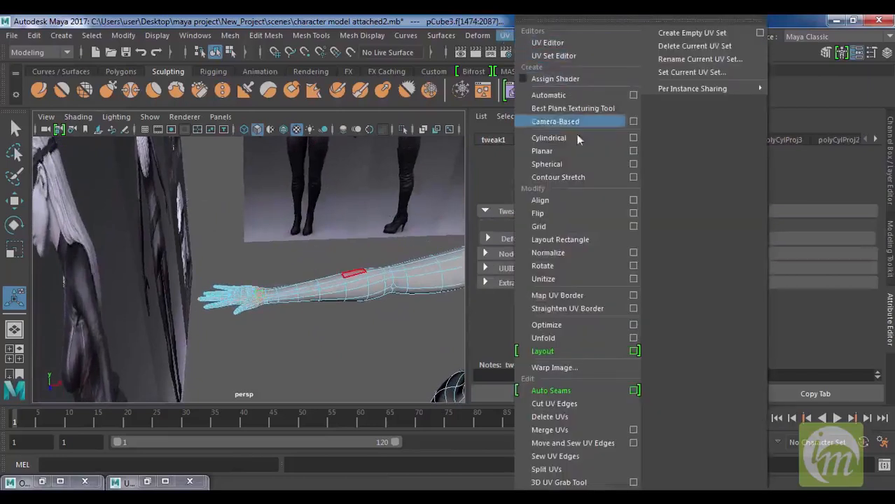
click(588, 150)
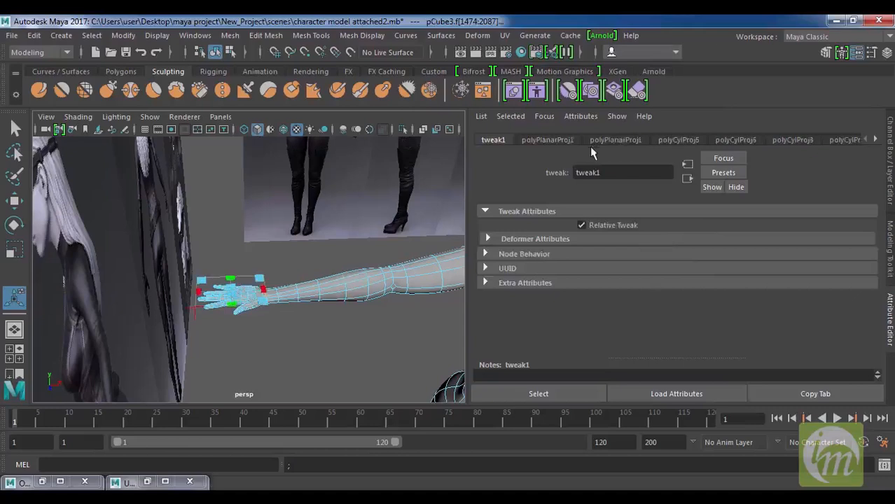
click(145, 489)
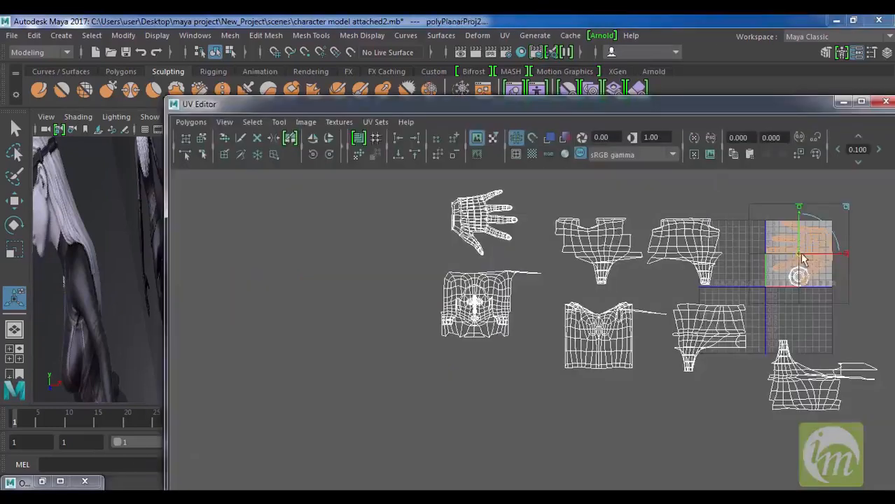
drag(798, 253, 371, 278)
alt+middle_drag(832, 241, 726, 243)
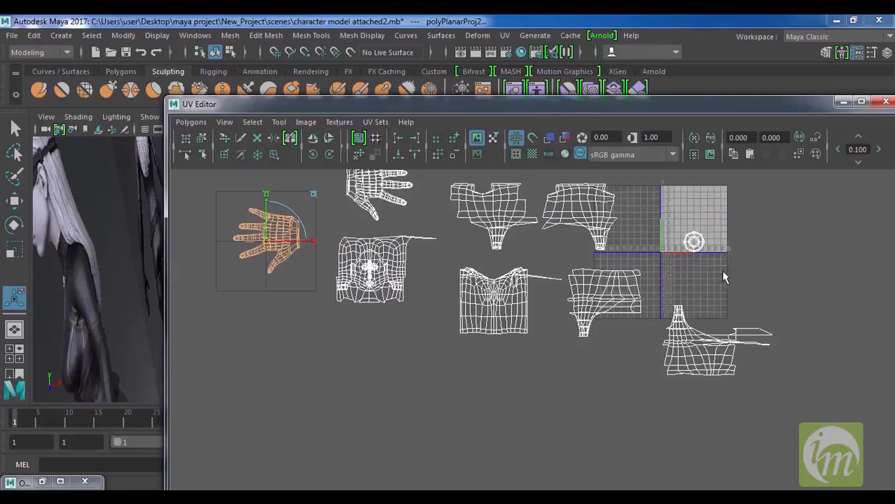
Step: Select the UVs of the small round shell remaining in the 0–1 square and move them outside it, above the second arm's shell
right_drag(698, 246, 756, 242)
key(w)
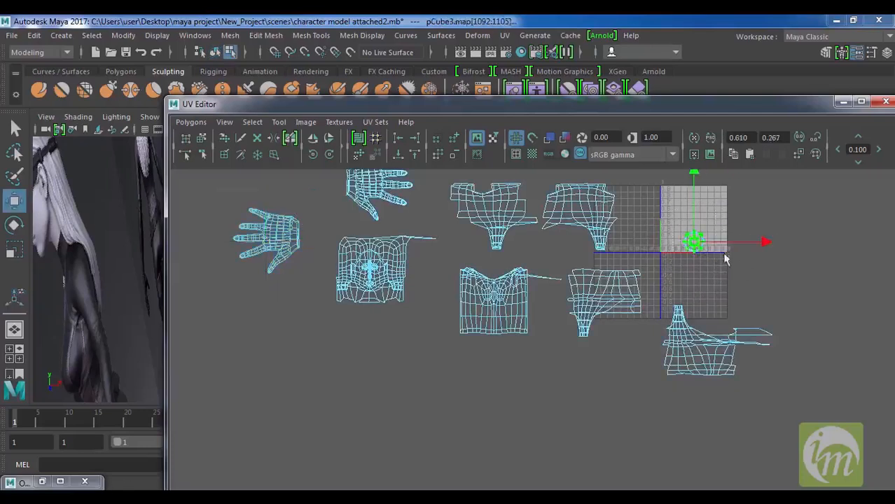
drag(696, 245, 752, 286)
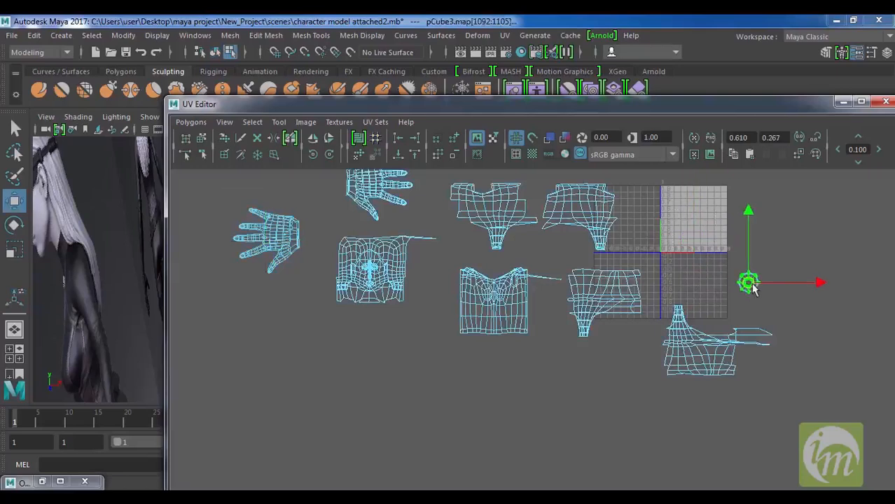
alt+middle_drag(123, 285, 99, 230)
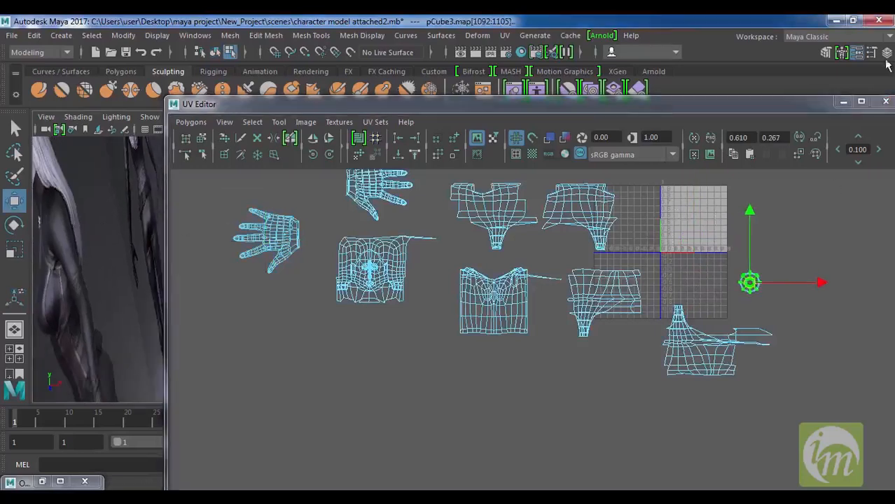
Step: Frame the round shell's selection on the character, examine the feet and lower legs, and return to the UV Editor
click(844, 101)
key(f)
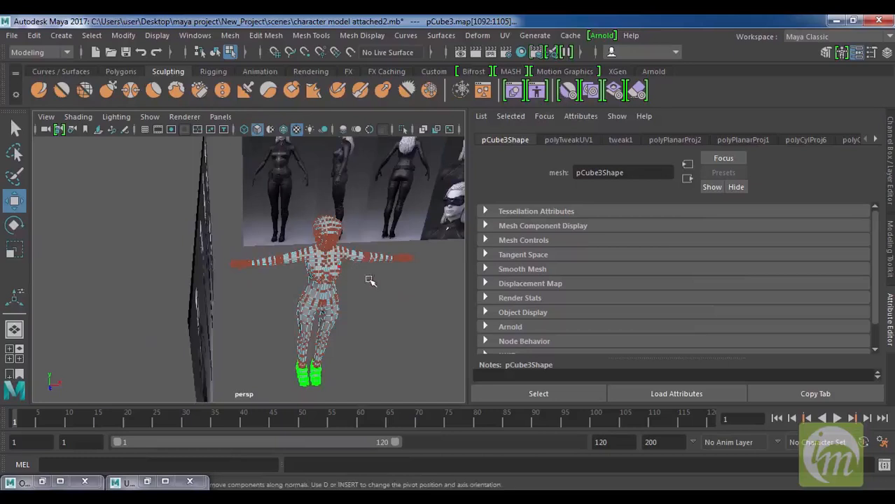
alt+drag(362, 243, 365, 331)
scroll(363, 338, up, 4)
alt+middle_drag(404, 344, 344, 265)
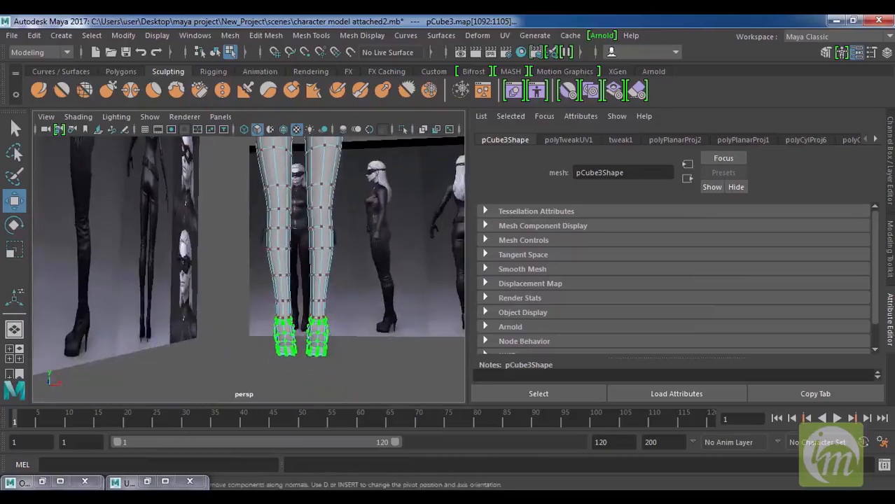
click(147, 482)
alt+middle_drag(760, 346, 703, 382)
scroll(704, 372, up, 1)
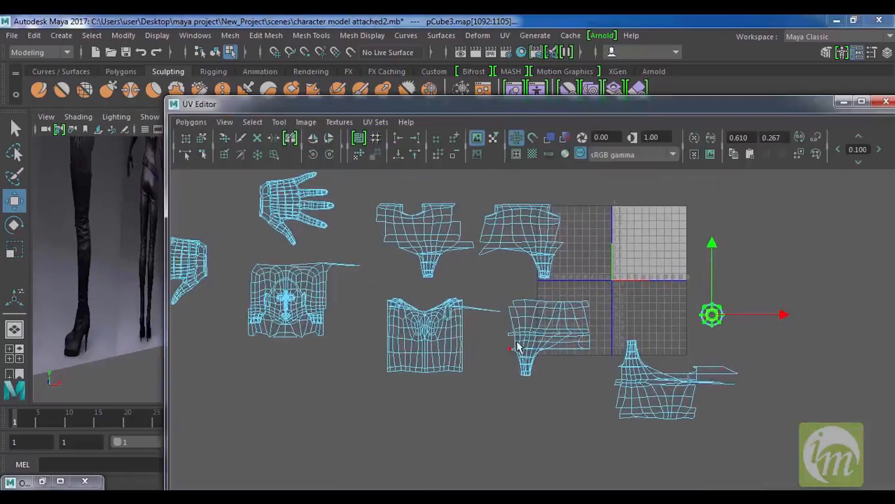
Step: Select the UVs of the tapered shell left of the second arm's shell, excluding stray UVs, and scale it to about a third
right_drag(533, 344, 585, 344)
scroll(536, 343, up, 1)
drag(503, 294, 611, 385)
ctrl+drag(484, 281, 500, 323)
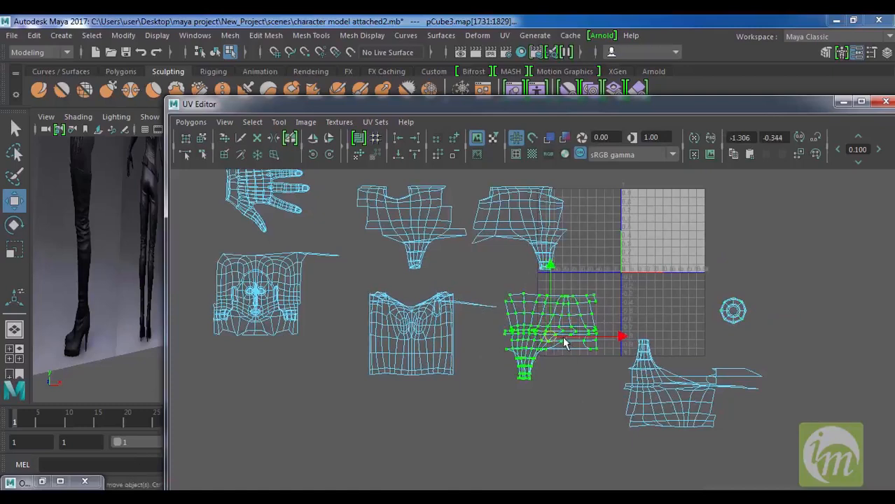
key(r)
middle_drag(542, 355, 507, 385)
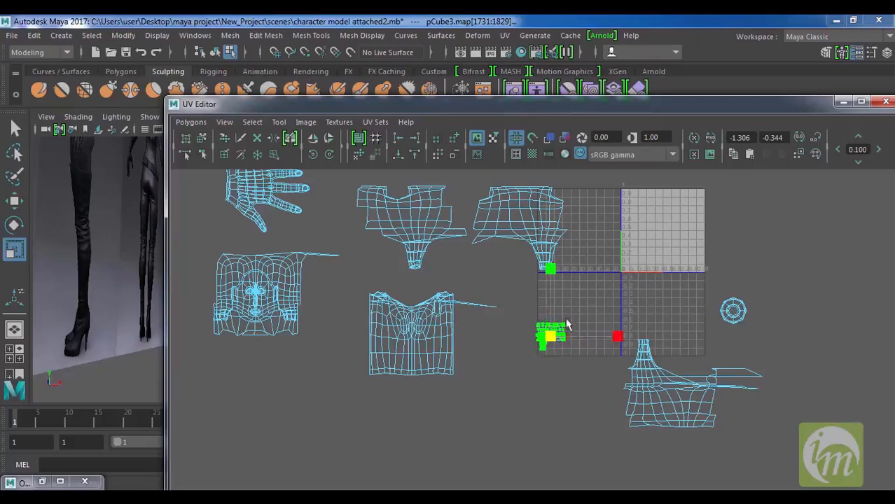
Step: Move the shrunken tapered shell into the lower-left corner of the 0–1 square and scale it down slightly more
key(w)
drag(552, 338, 635, 264)
alt+right_drag(635, 260, 713, 248)
alt+middle_drag(676, 270, 495, 388)
alt+right_drag(496, 388, 545, 344)
scroll(545, 346, up, 2)
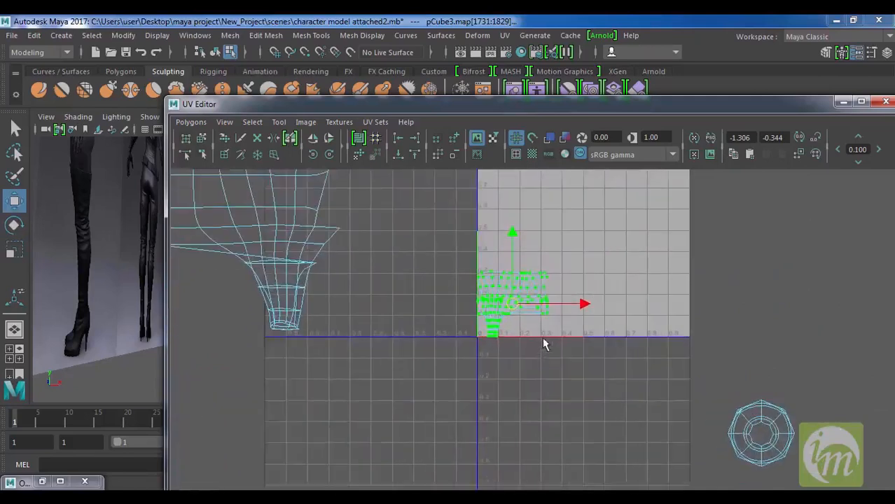
scroll(544, 344, up, 2)
key(r)
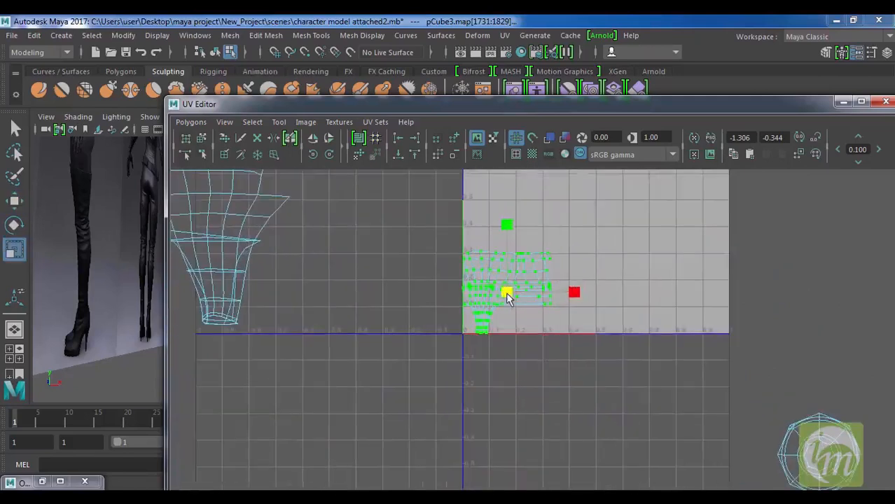
drag(500, 300, 495, 302)
Step: Select the UVs of the second arm's shell below the 0–1 square and scale it to about half its size
scroll(572, 290, up, 2)
alt+middle_drag(591, 308, 593, 201)
alt+middle_drag(632, 301, 611, 208)
alt+middle_drag(619, 362, 591, 198)
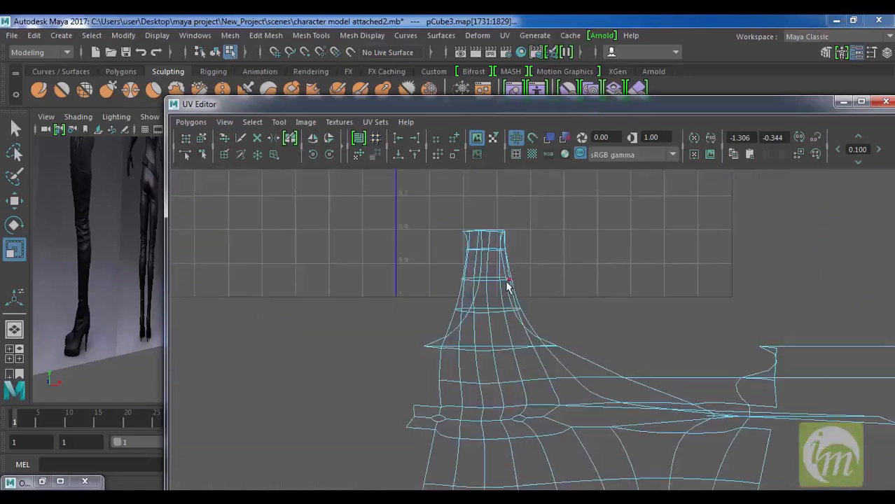
scroll(575, 362, down, 3)
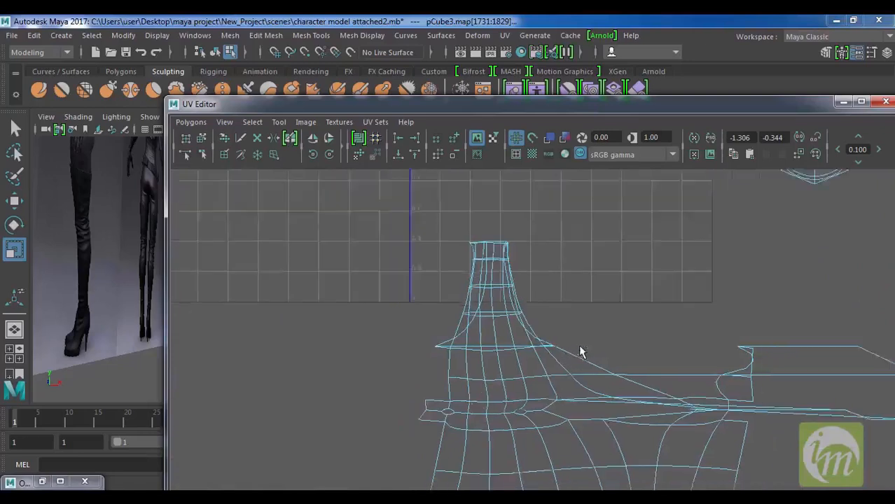
drag(410, 226, 728, 448)
drag(568, 332, 604, 366)
Step: Move the second arm's shell up into the lower-right part of the 0–1 square, beside the small tapered shell
key(w)
alt+middle_drag(605, 367, 605, 451)
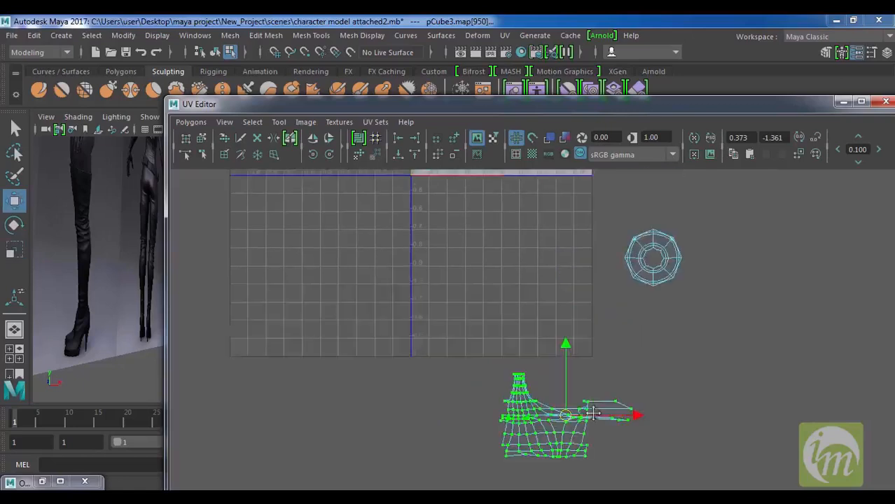
scroll(595, 392, down, 1)
middle_drag(539, 252, 529, 177)
alt+middle_drag(574, 272, 625, 465)
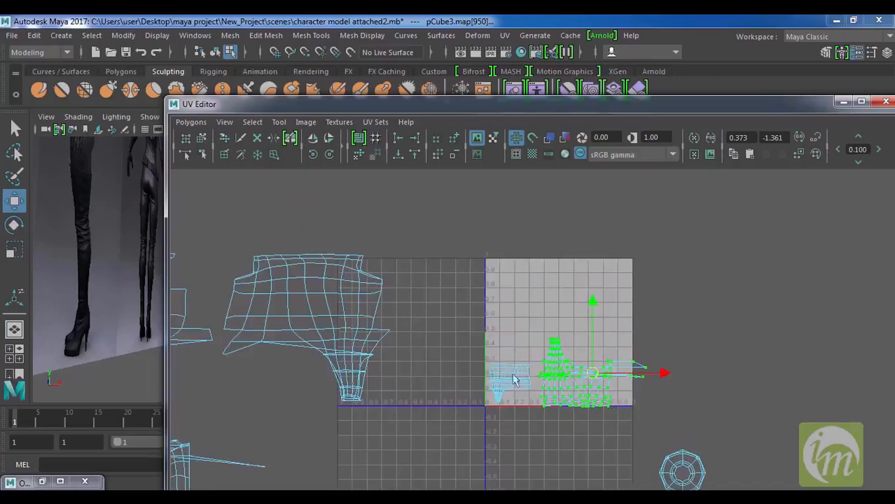
Step: Scale the nearest upper tapered shell to about a third and place it in the upper-left corner of the 0–1 square
alt+middle_drag(488, 357, 600, 341)
drag(324, 222, 529, 412)
ctrl+drag(329, 327, 318, 305)
key(r)
middle_drag(403, 329, 379, 352)
key(w)
middle_drag(532, 285, 628, 266)
Step: Scale the remaining upper tapered shell to about a third and move it into the 0–1 square, above the second arm's shell
alt+middle_drag(406, 301, 532, 317)
drag(486, 392, 248, 210)
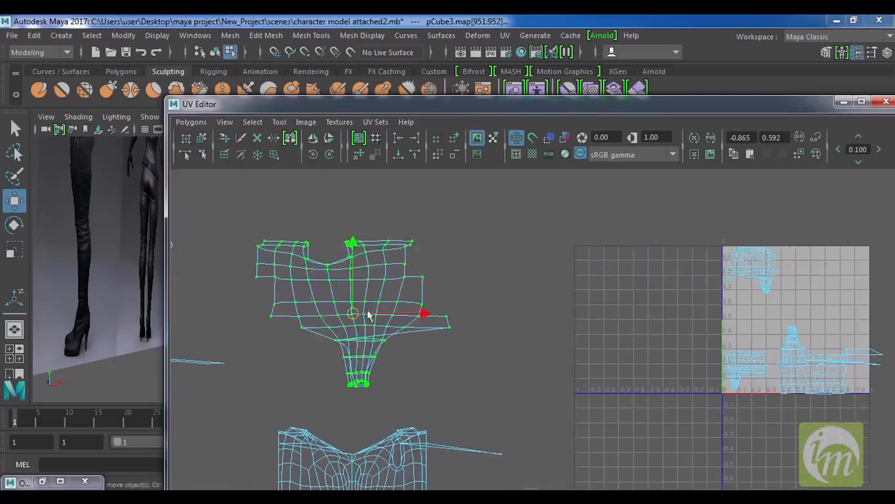
key(r)
middle_drag(323, 349, 301, 373)
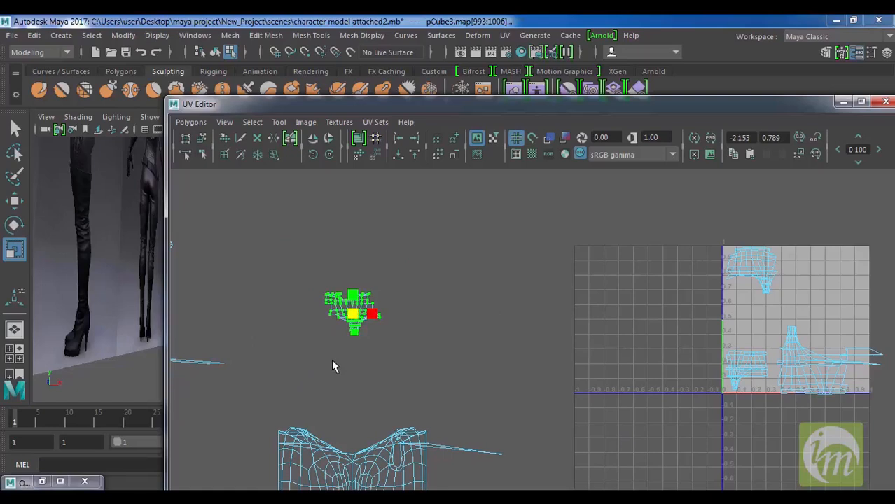
key(w)
middle_drag(354, 317, 840, 321)
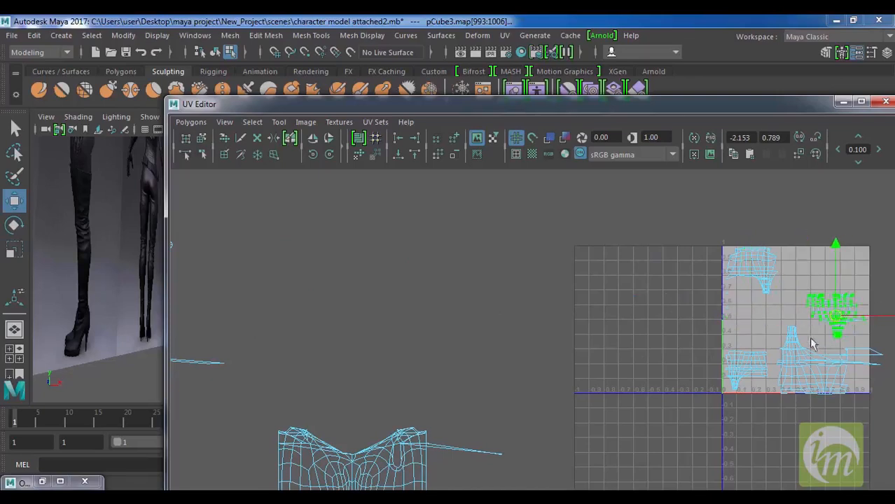
Step: Select the body shell's UVs, scale it to about 60 percent and move it just left of the 0–1 square
alt+middle_drag(437, 465, 416, 371)
alt+middle_drag(207, 347, 273, 303)
drag(297, 261, 586, 468)
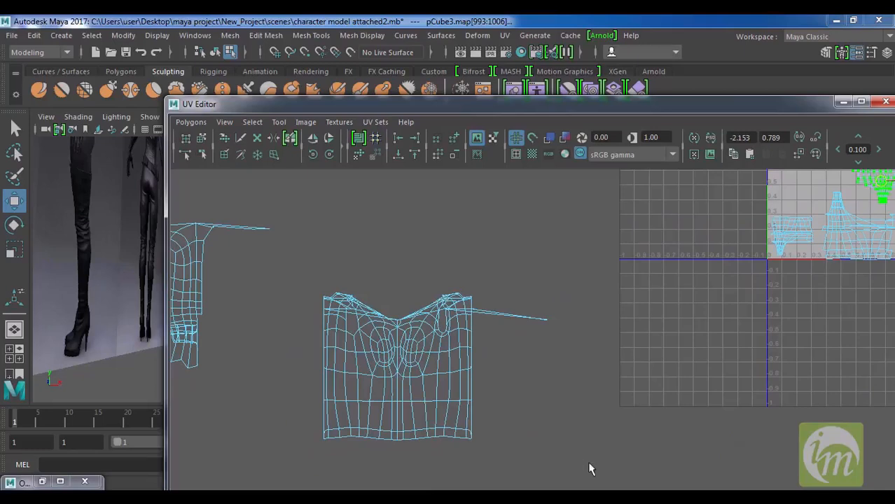
key(r)
drag(434, 369, 414, 397)
alt+middle_drag(500, 392, 418, 420)
key(w)
drag(615, 297, 663, 231)
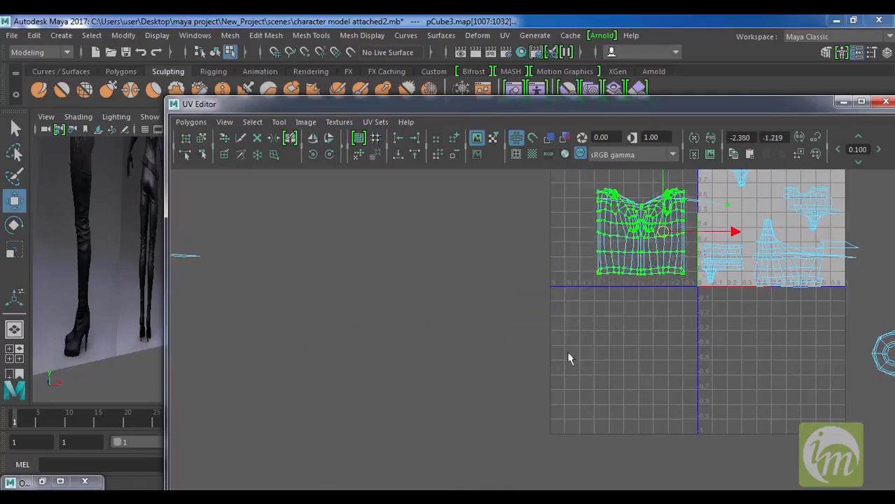
Step: Select the head shell's UVs, scale it down to roughly half and move it near the 0–1 square, below the body shell
alt+middle_drag(305, 306, 553, 364)
alt+middle_drag(462, 445, 492, 424)
drag(524, 444, 267, 282)
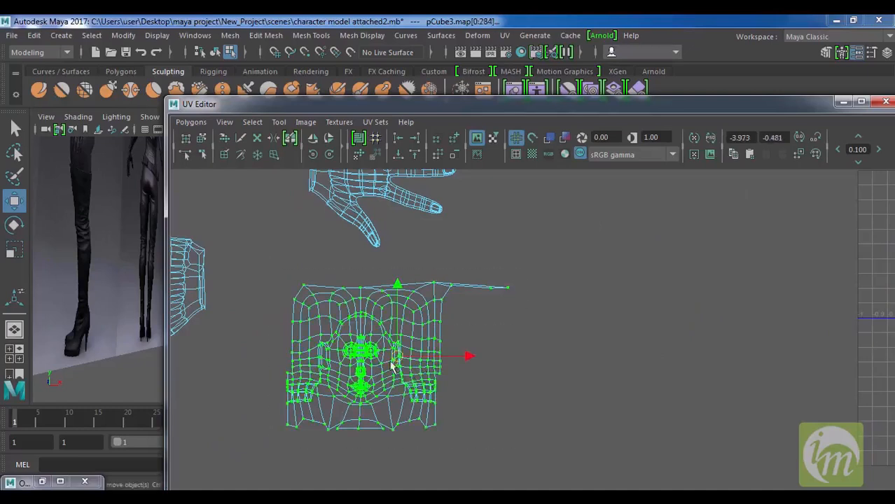
key(r)
drag(394, 358, 434, 364)
key(w)
scroll(436, 360, down, 2)
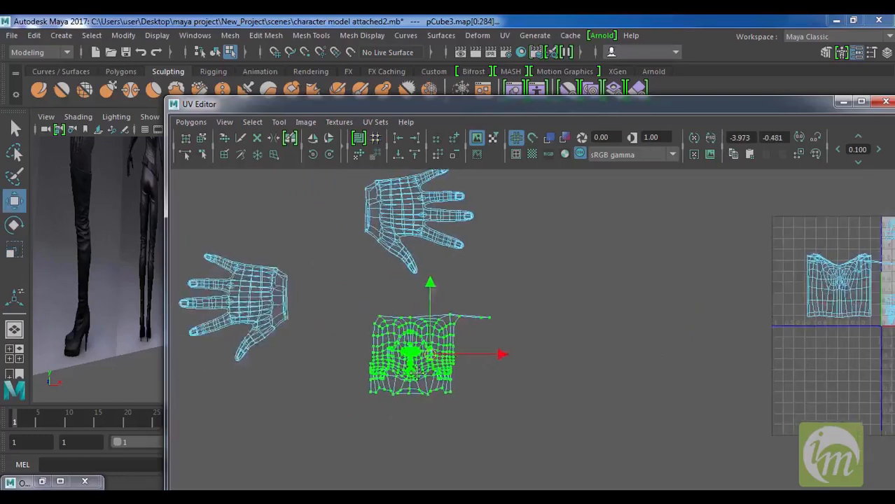
alt+middle_drag(415, 375, 345, 362)
drag(356, 361, 775, 386)
Step: Select the UVs of the upper hand shell and scale it down
alt+middle_drag(349, 334, 495, 369)
drag(599, 328, 376, 203)
key(r)
drag(515, 270, 511, 306)
Step: Scale the other hand shell down to match the first and place it directly below that hand
alt+middle_drag(456, 295, 480, 290)
drag(422, 374, 216, 259)
drag(432, 414, 200, 244)
drag(325, 348, 285, 361)
key(w)
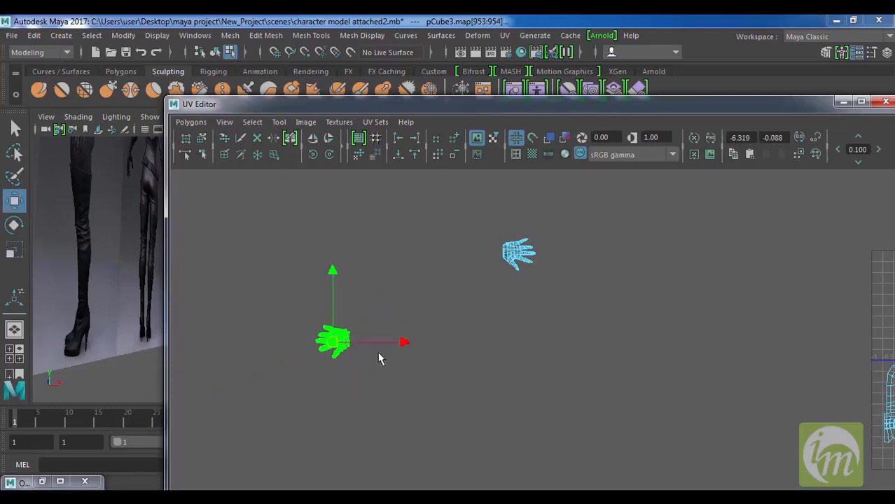
drag(480, 316, 529, 285)
Step: Select both hand shells, scale them to about a third and place them in the upper-right corner of the 0–1 square
drag(603, 335, 455, 221)
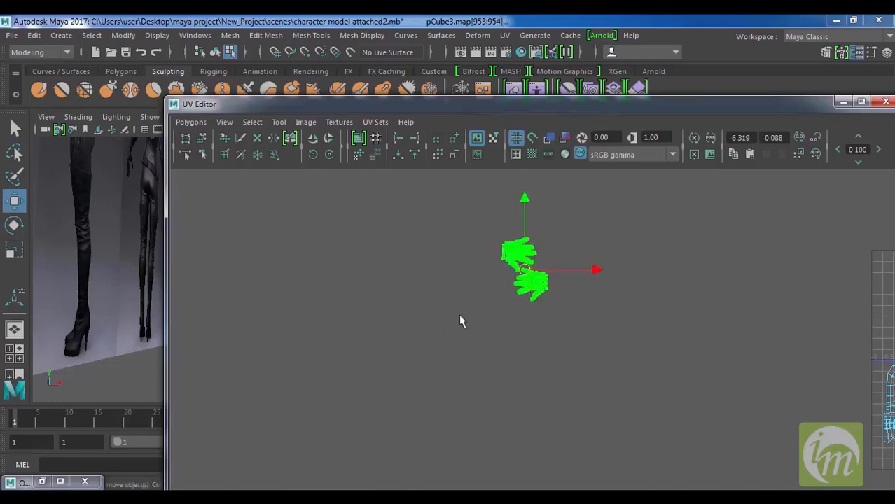
alt+middle_drag(667, 294, 326, 313)
drag(184, 290, 730, 291)
alt+middle_drag(754, 312, 540, 395)
scroll(624, 329, up, 8)
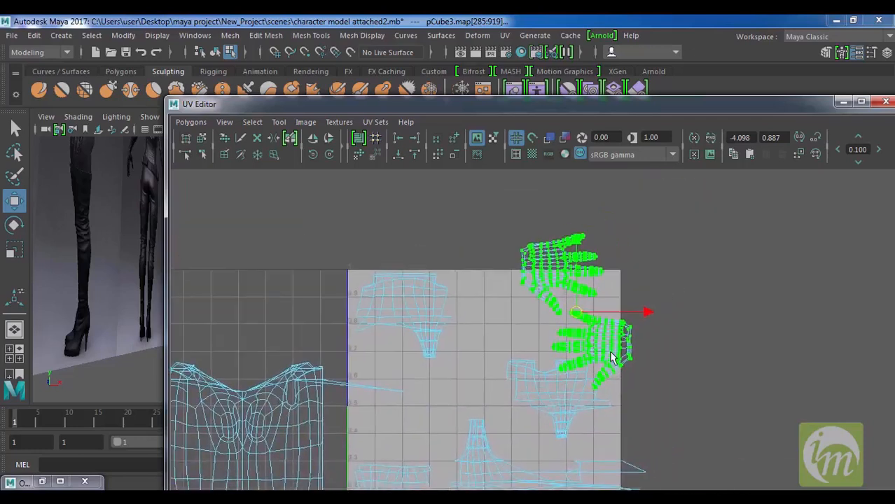
key(r)
middle_drag(568, 334, 552, 347)
key(w)
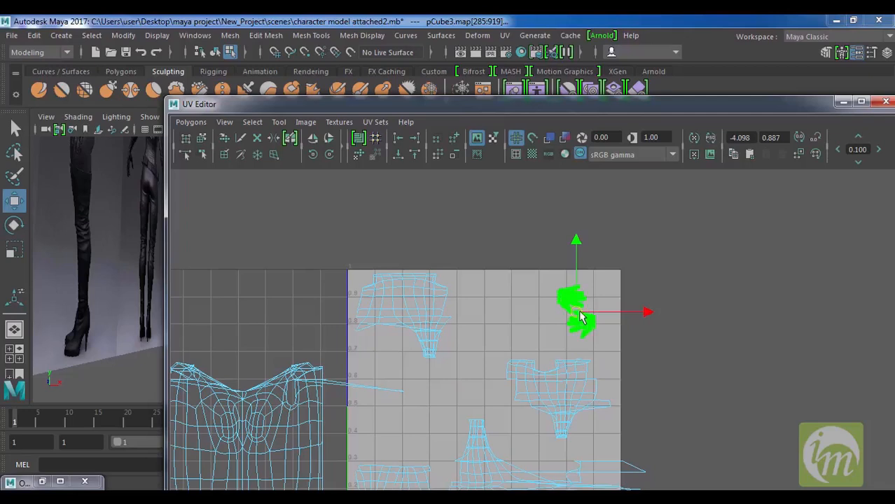
middle_drag(598, 309, 600, 305)
Step: Select the UVs of the narrow lower end of the tapered shell in the upper-left corner of the 0–1 square
alt+middle_drag(389, 377, 495, 385)
scroll(408, 344, up, 4)
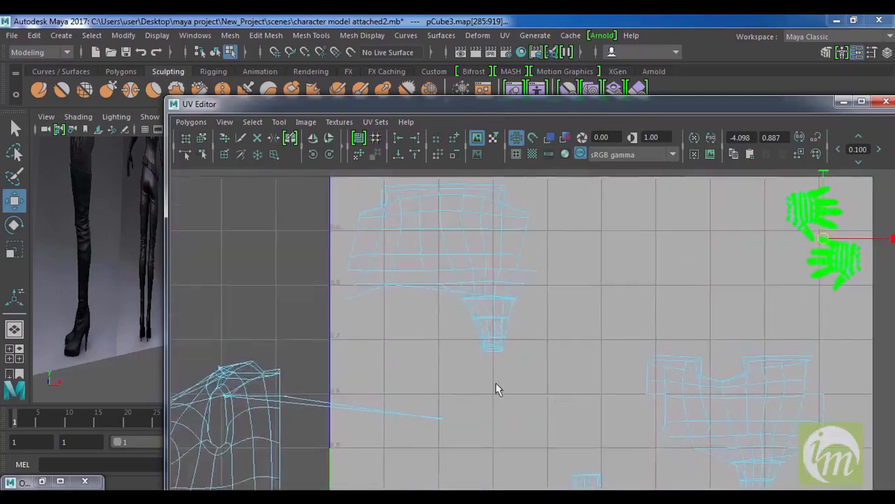
scroll(487, 376, up, 4)
alt+middle_drag(459, 353, 512, 397)
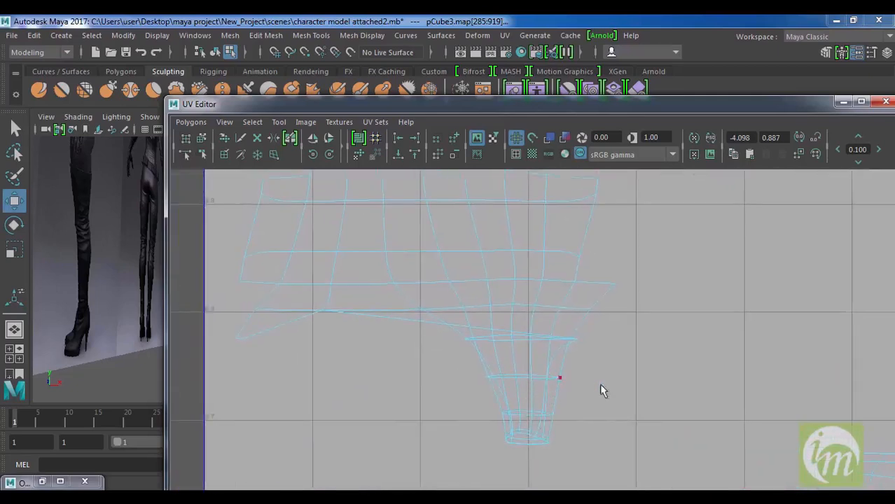
scroll(559, 373, down, 1)
alt+middle_drag(432, 273, 505, 341)
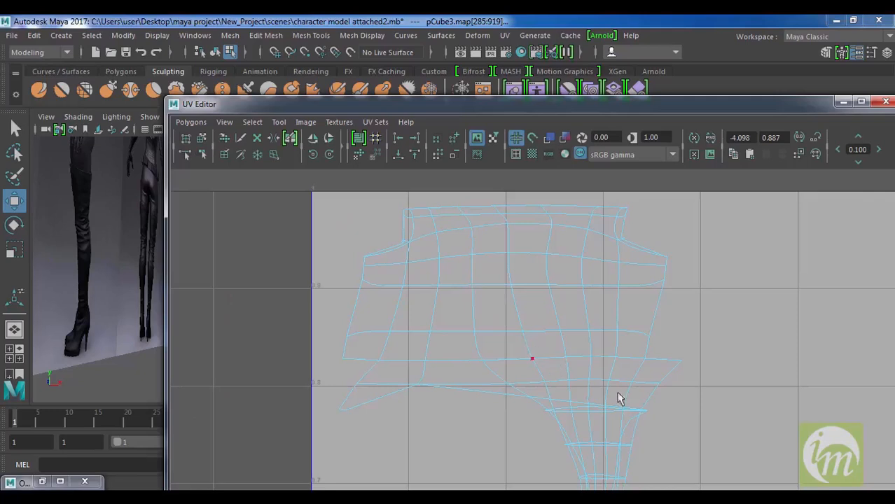
alt+middle_drag(647, 424, 634, 350)
alt+middle_drag(624, 384, 618, 307)
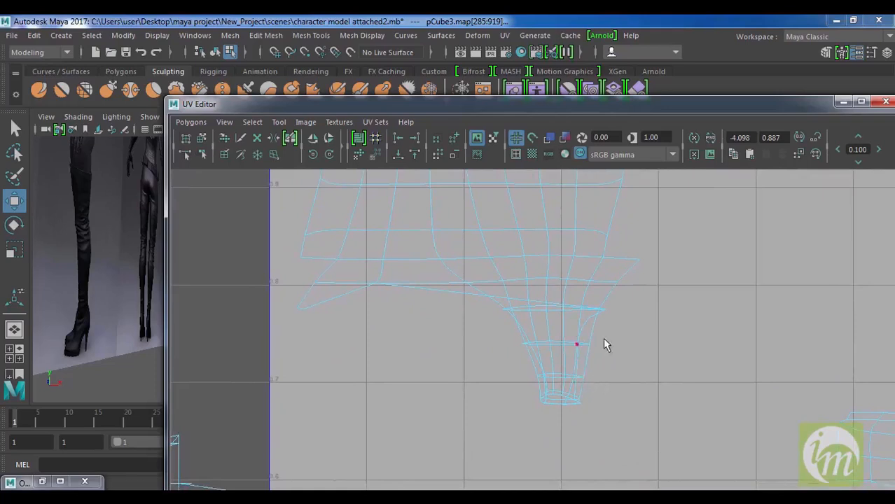
right_drag(572, 345, 629, 347)
drag(492, 300, 633, 414)
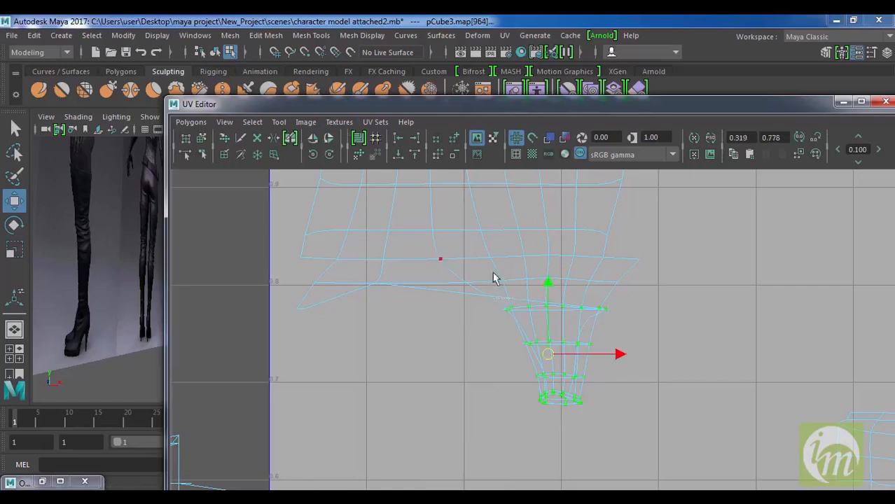
Step: Try to unfold the narrow end's selected UVs with the Smooth UV Tool
click(252, 122)
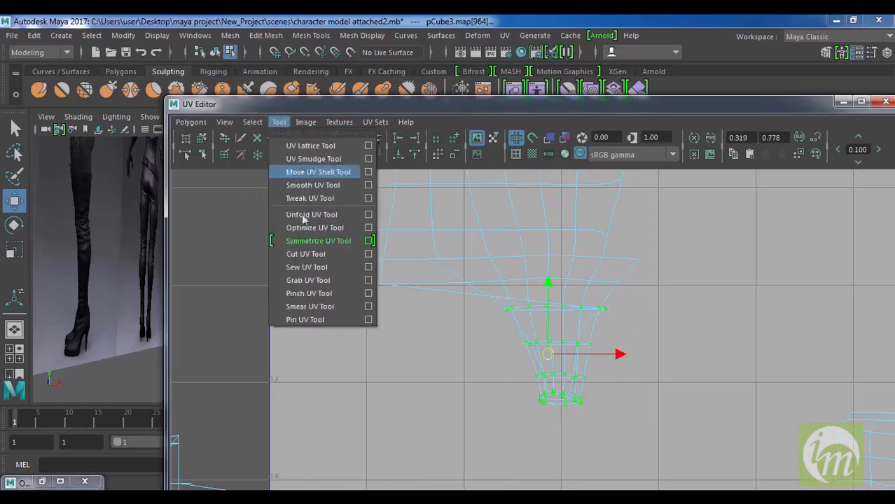
click(317, 187)
drag(463, 420, 752, 420)
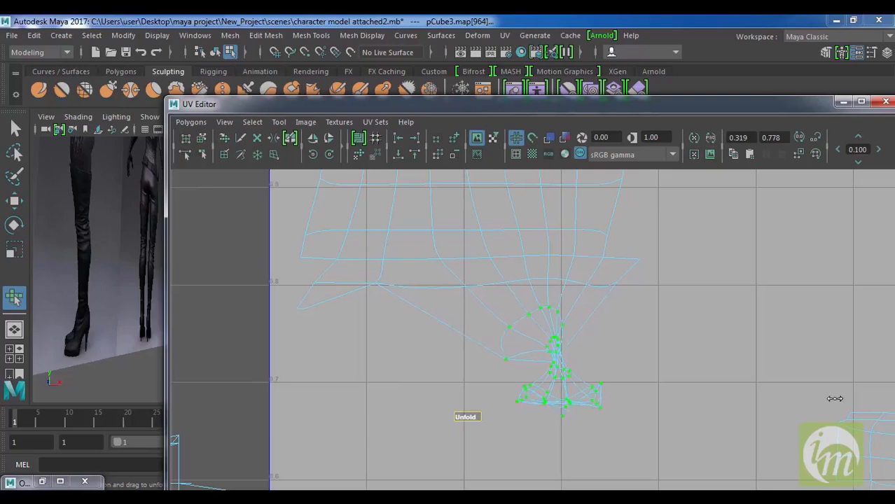
drag(589, 416, 392, 422)
alt+middle_drag(598, 354, 601, 300)
scroll(586, 317, up, 3)
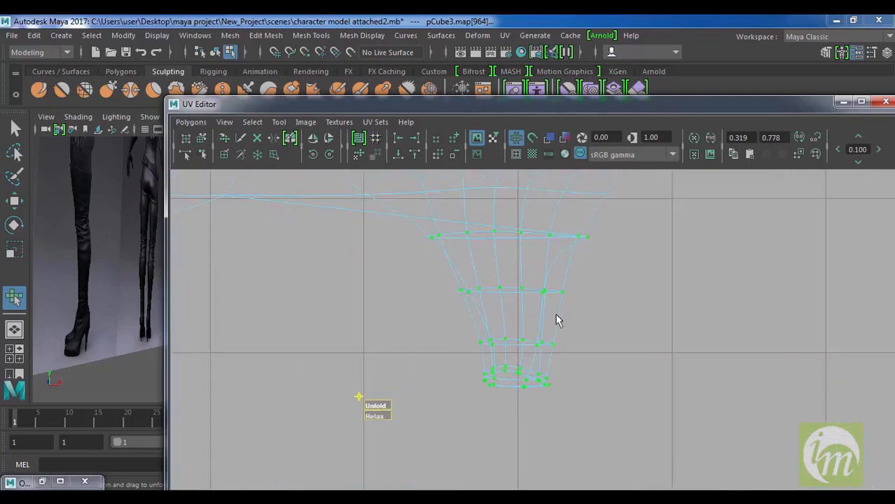
Step: Use the Cut UV Tool to cut a seam along the right outer edge of the shell's narrow end
click(240, 138)
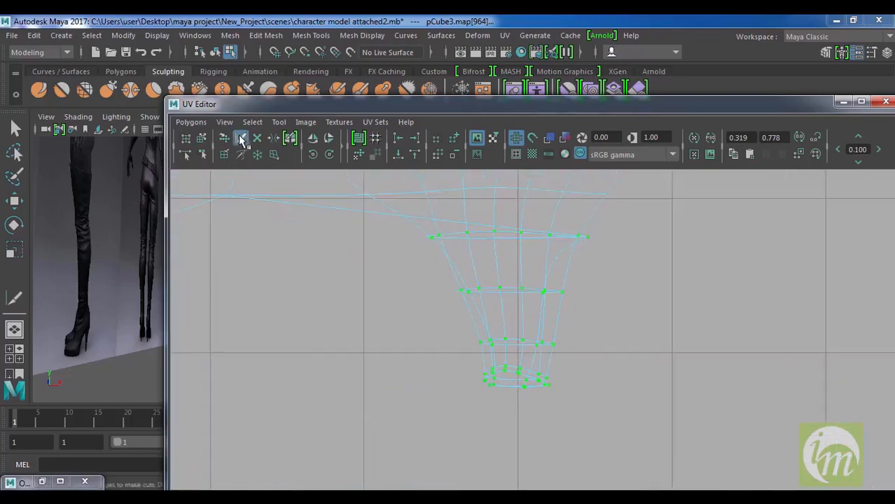
click(565, 277)
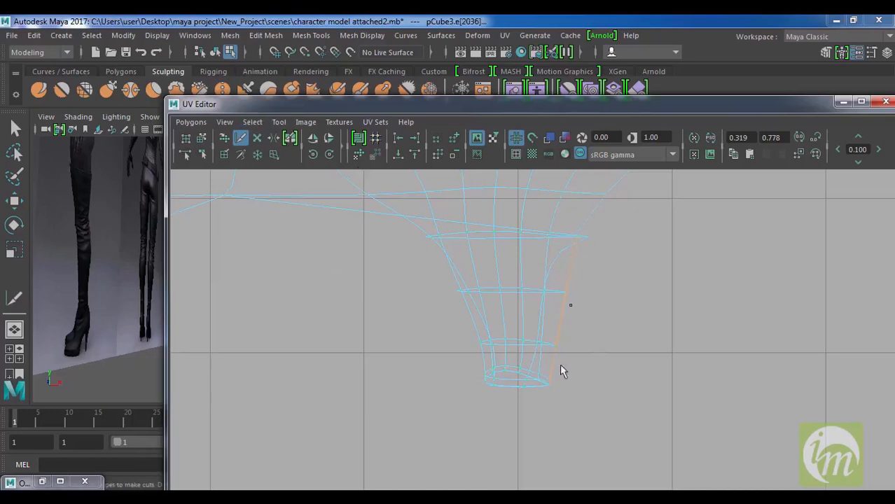
click(279, 122)
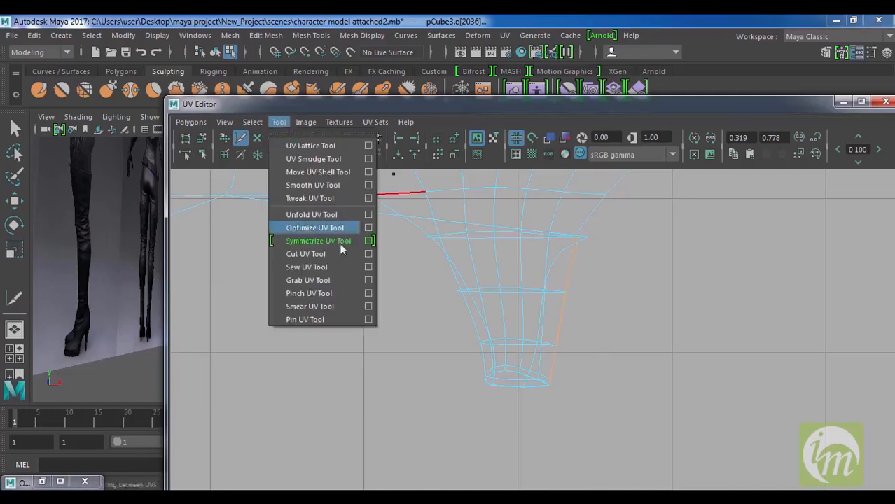
Step: Select the narrow end's UVs, including the cut seam, and unfold them with the Smooth UV Tool
shift+right_drag(534, 292, 631, 252)
key(w)
drag(630, 259, 415, 221)
alt+middle_drag(590, 301, 625, 302)
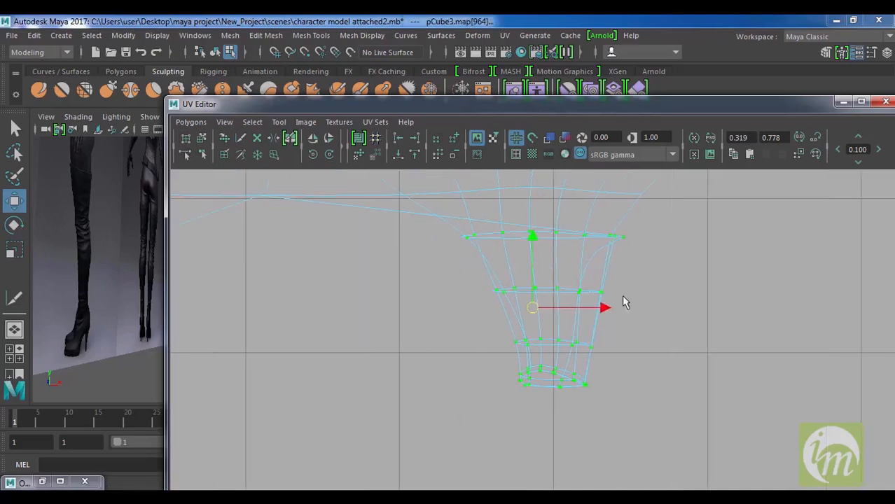
click(269, 121)
mouse_move(278, 122)
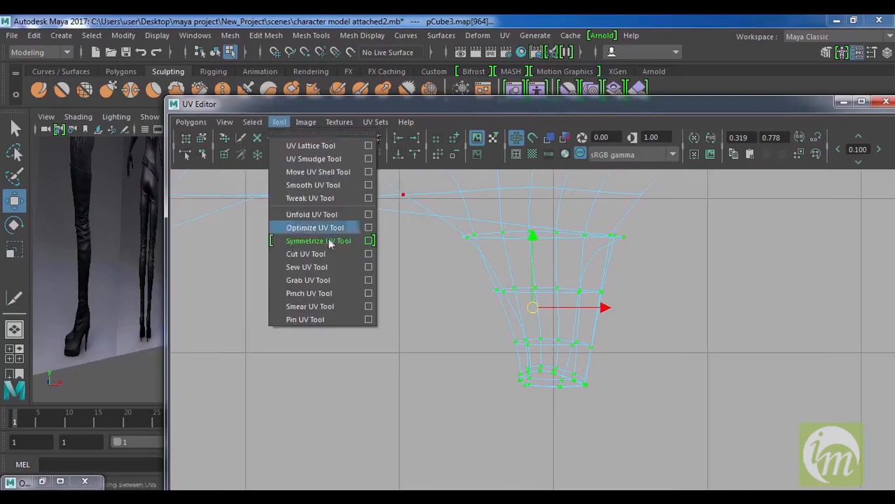
click(312, 185)
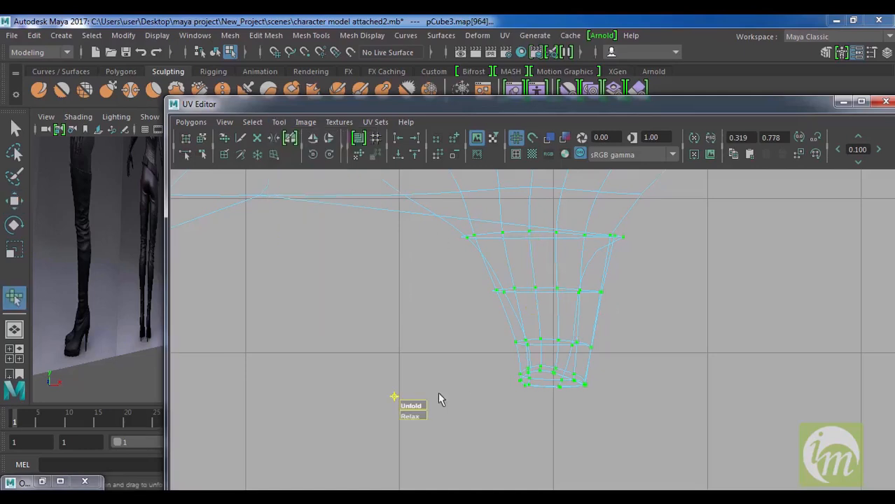
drag(414, 406, 619, 393)
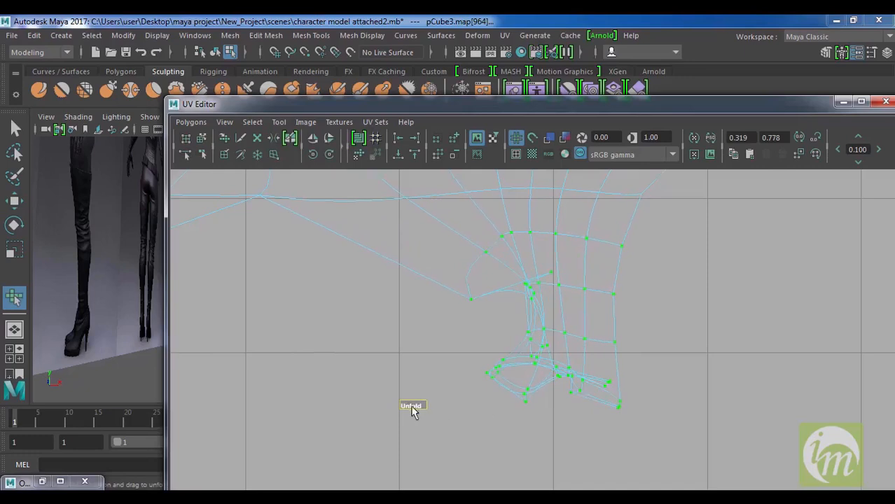
drag(413, 417, 563, 406)
drag(492, 404, 451, 402)
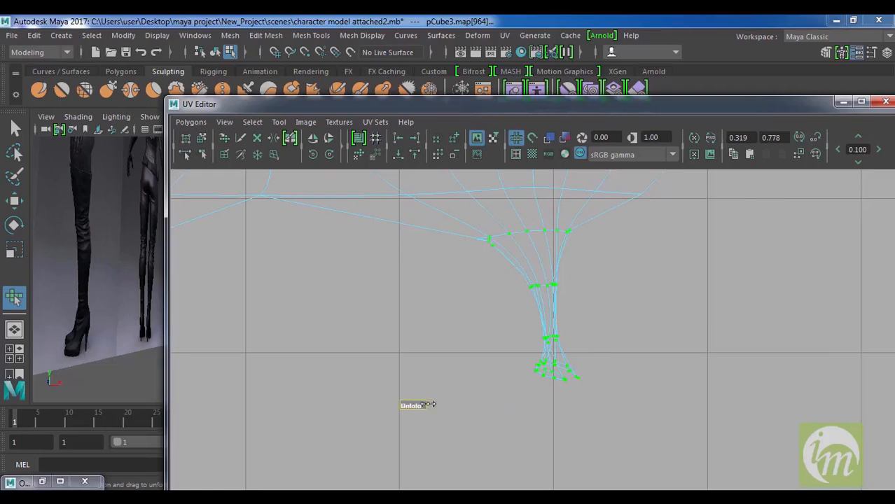
drag(501, 404, 532, 405)
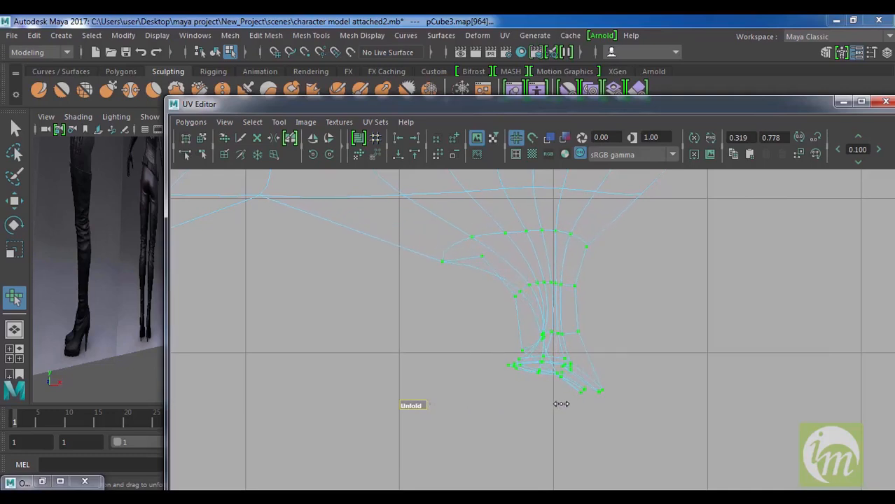
mouse_move(580, 402)
mouse_down()
mouse_move(425, 412)
mouse_move(485, 413)
mouse_move(454, 418)
mouse_up()
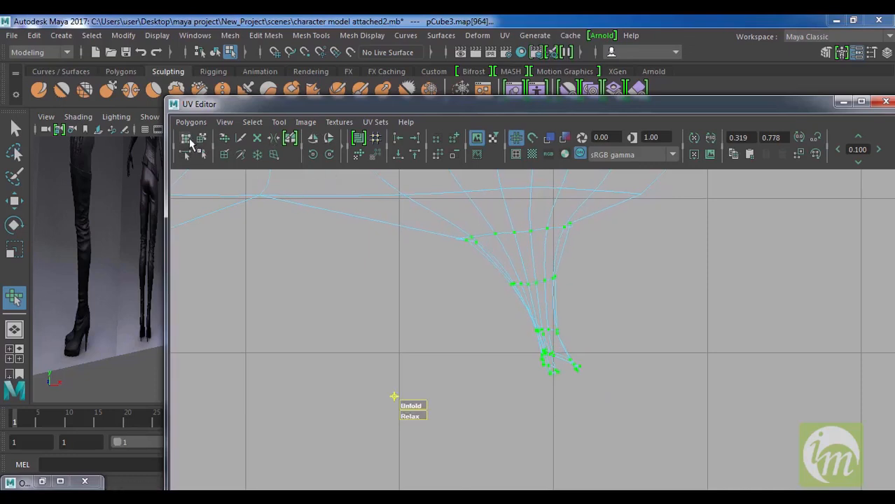
Step: Brush over the rows of the narrow end with the Unfold UV Tool to spread them into a fan shape
click(224, 139)
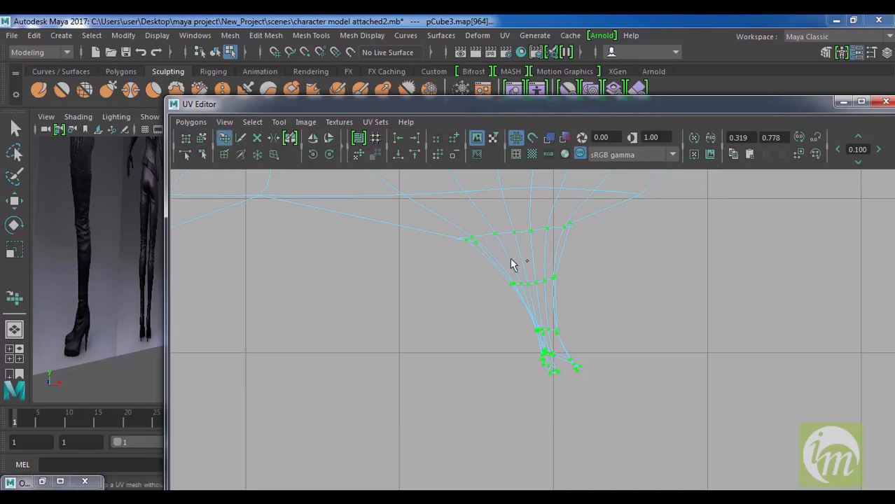
mouse_move(478, 246)
mouse_down()
mouse_move(513, 276)
mouse_move(531, 307)
mouse_move(539, 371)
mouse_move(553, 370)
mouse_move(550, 354)
mouse_move(574, 363)
mouse_move(553, 295)
mouse_move(573, 224)
mouse_up()
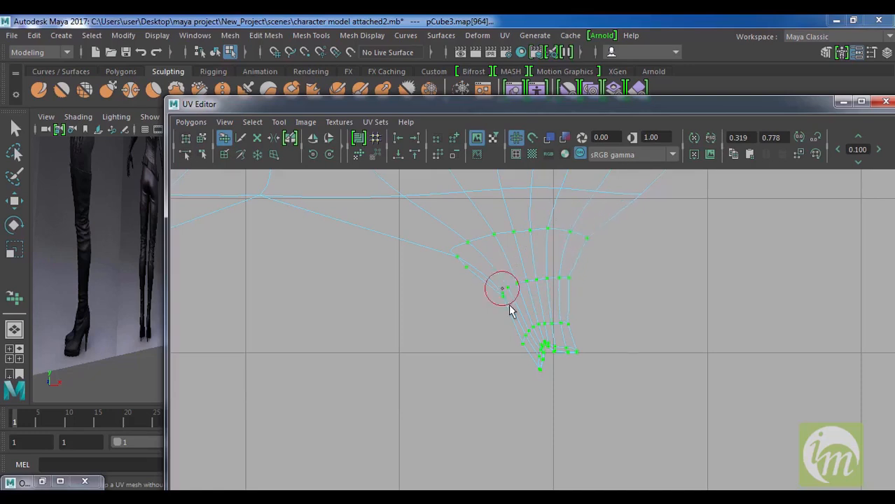
mouse_move(505, 294)
mouse_down()
mouse_move(511, 314)
mouse_move(482, 255)
mouse_move(468, 264)
mouse_move(480, 289)
mouse_move(509, 282)
mouse_move(518, 344)
mouse_move(524, 325)
mouse_move(534, 329)
mouse_move(557, 363)
mouse_move(582, 352)
mouse_move(539, 341)
mouse_move(572, 344)
mouse_move(550, 336)
mouse_move(574, 335)
mouse_up()
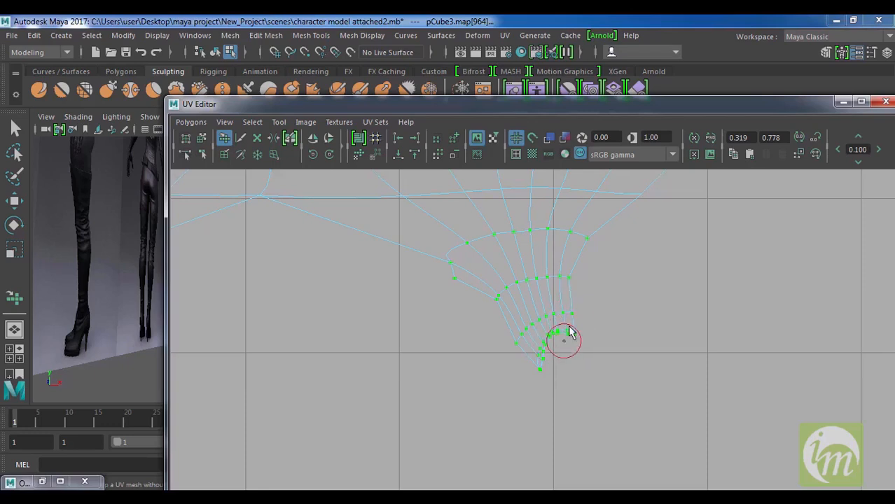
scroll(575, 329, down, 2)
scroll(574, 326, down, 6)
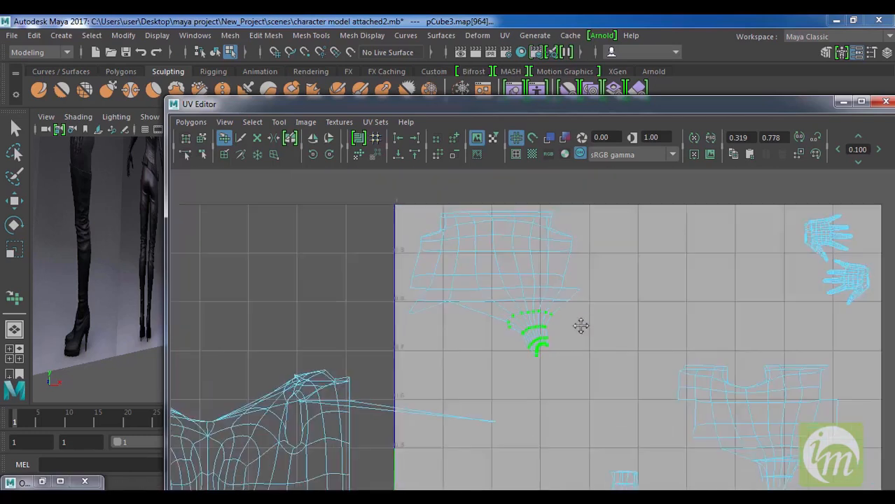
Step: Select the whole unfolded tapered shell, scale it to slightly under half size and move it toward the upper-left corner of the 0–1 square
scroll(558, 329, up, 4)
alt+middle_drag(516, 226, 521, 304)
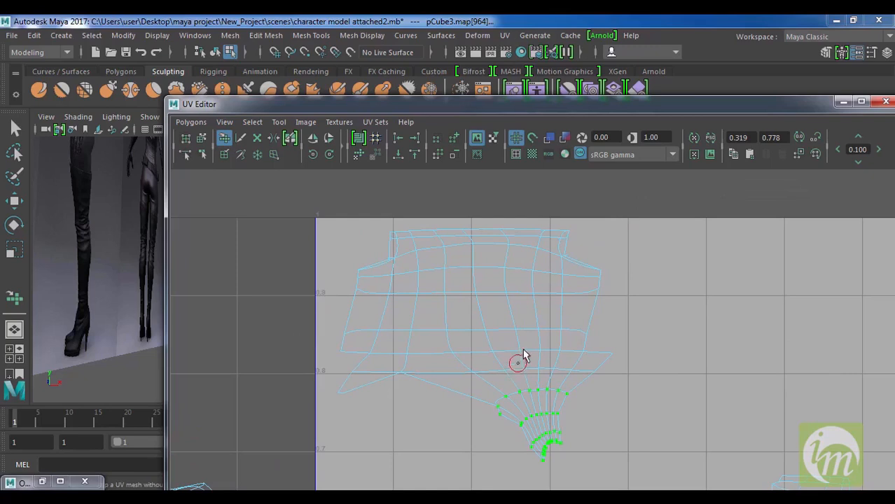
key(w)
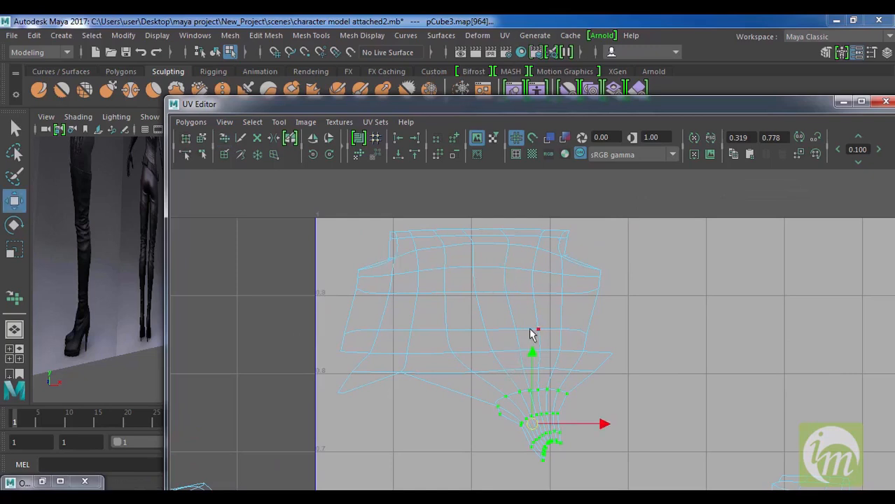
right_drag(537, 334, 595, 330)
click(531, 274)
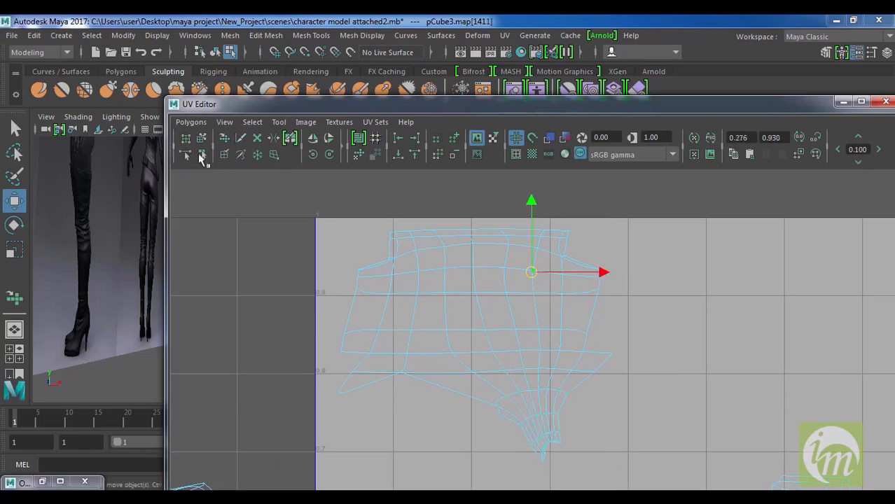
click(200, 140)
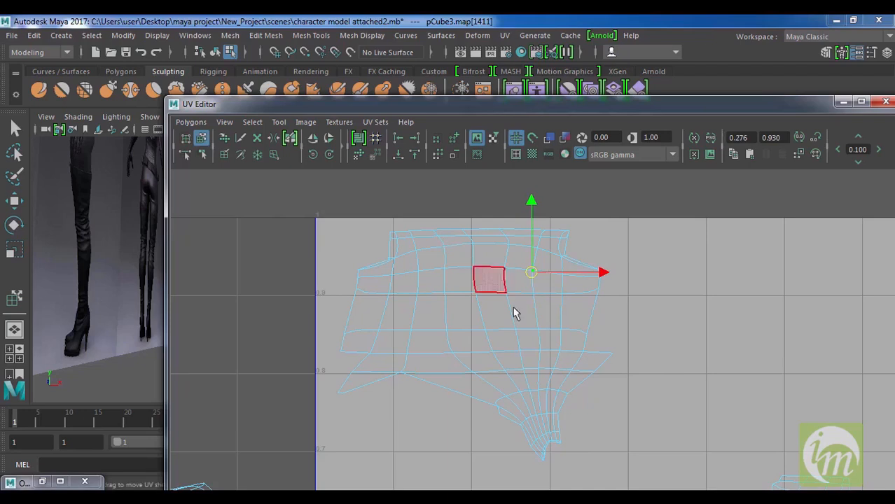
click(495, 352)
key(r)
drag(474, 350, 448, 385)
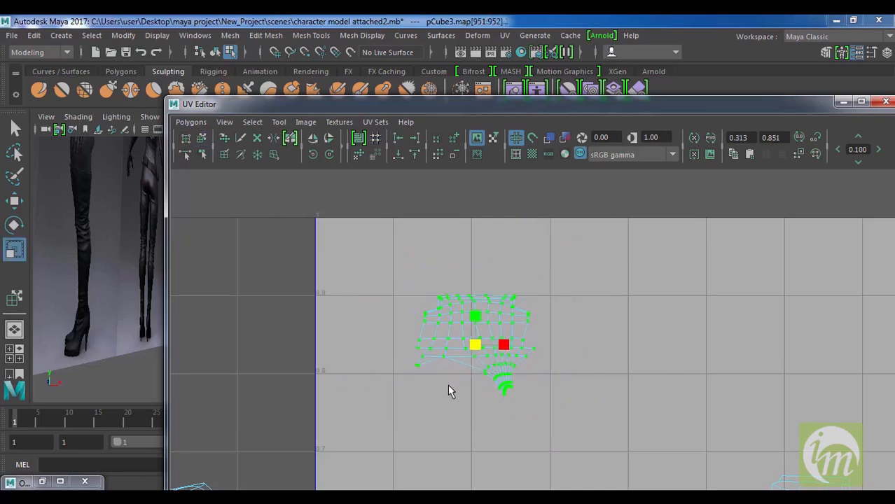
key(w)
drag(475, 345, 433, 314)
Step: Select the whole tapered shell below the hand shells and move it to the upper middle of the 0–1 square
drag(475, 114, 411, 56)
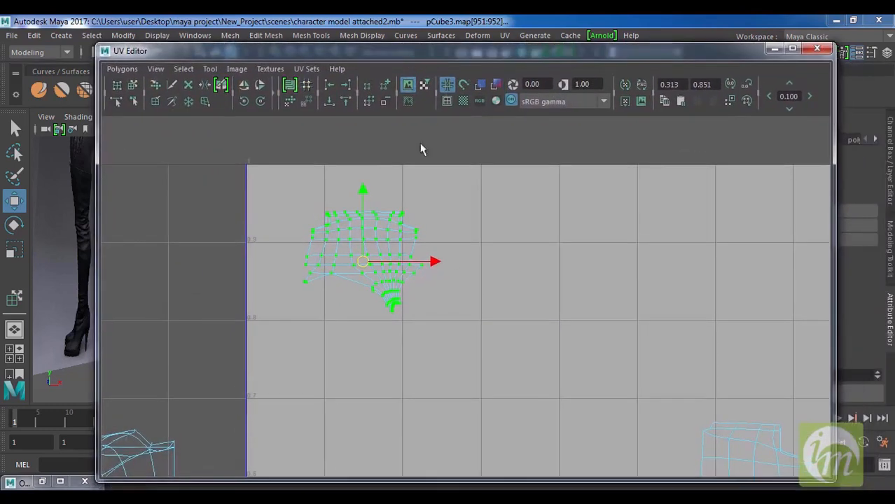
scroll(476, 343, down, 5)
alt+middle_drag(510, 369, 526, 224)
alt+middle_drag(638, 392, 588, 308)
click(604, 318)
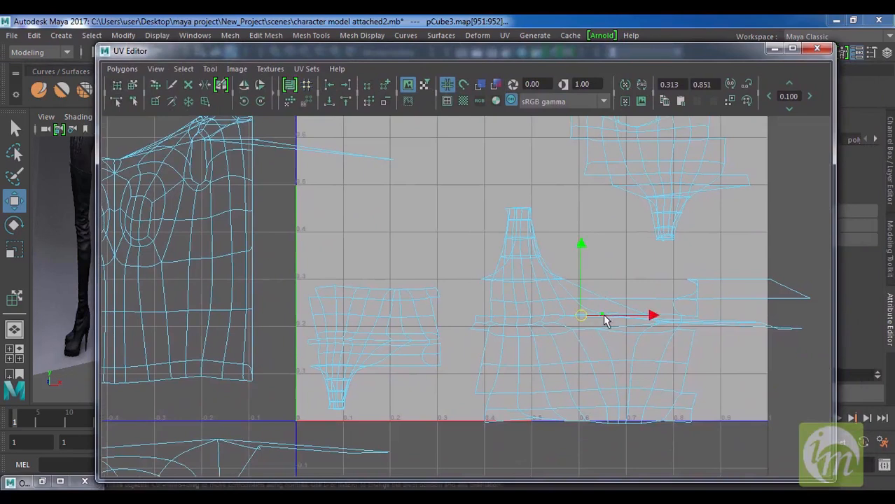
drag(479, 191, 555, 324)
drag(553, 50, 639, 375)
drag(628, 340, 508, 153)
drag(704, 368, 589, 264)
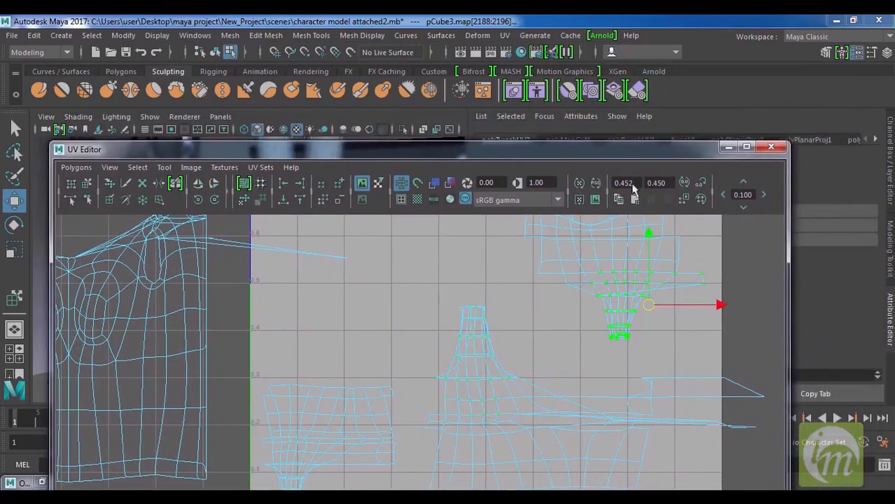
drag(589, 151, 608, 172)
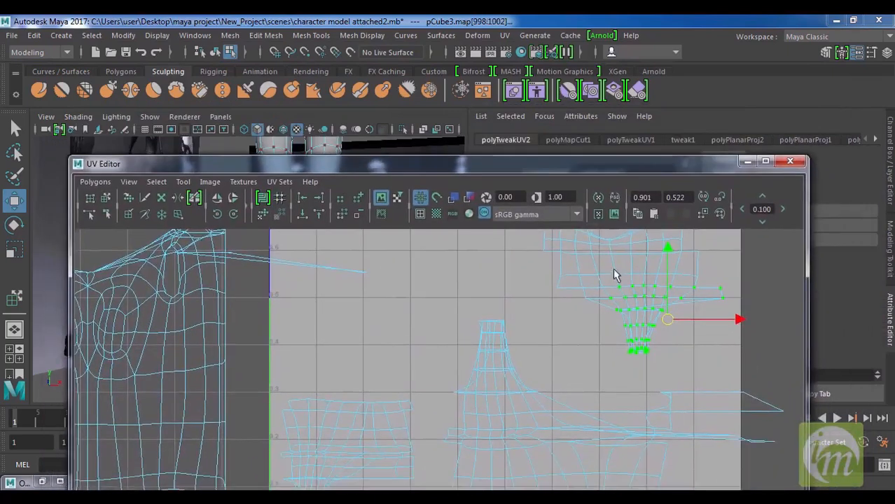
scroll(624, 319, down, 2)
scroll(625, 324, down, 2)
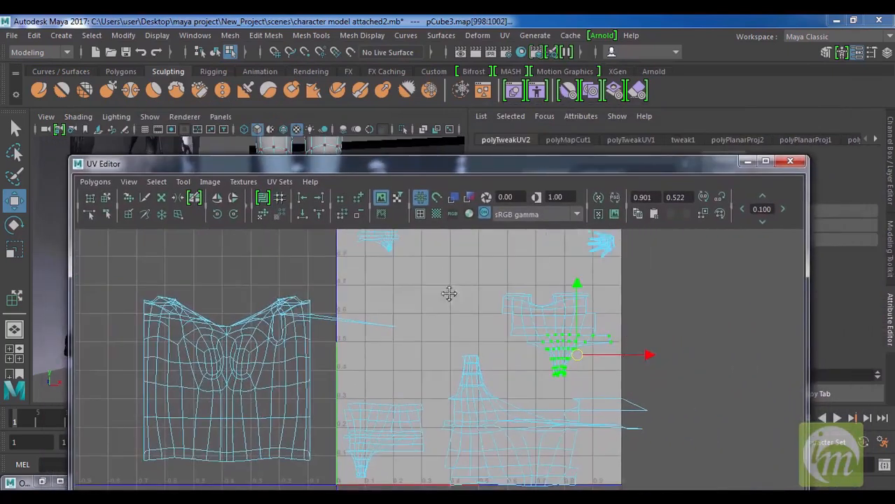
alt+middle_drag(449, 294, 516, 345)
drag(536, 357, 502, 318)
drag(567, 381, 476, 292)
Step: Try to cut a seam along the right outer edge of the moved shell's narrow end with the Cut UV Tool
scroll(496, 325, up, 3)
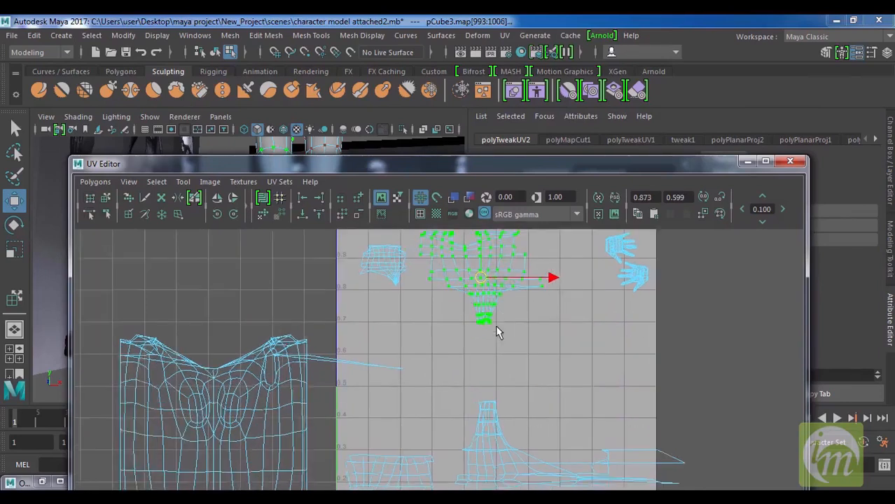
alt+middle_drag(524, 299, 536, 366)
scroll(536, 362, up, 4)
scroll(549, 365, up, 3)
alt+middle_drag(576, 343, 574, 402)
scroll(588, 375, up, 2)
alt+middle_drag(616, 379, 625, 419)
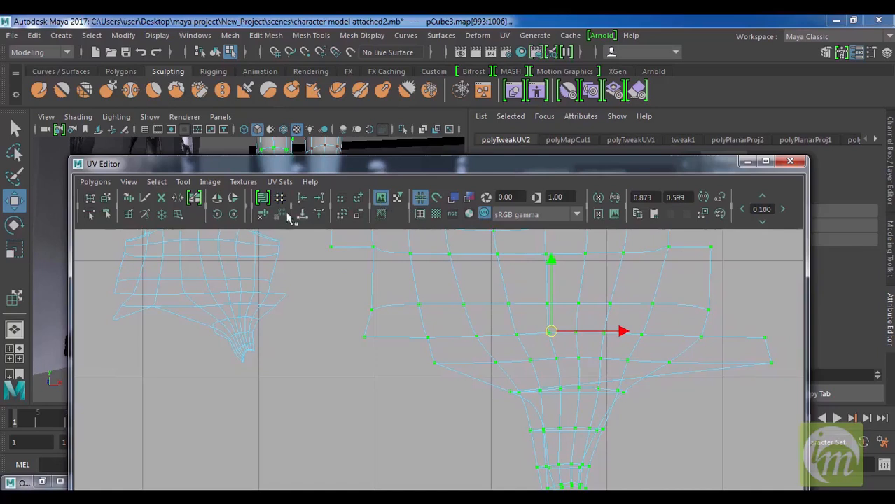
click(145, 197)
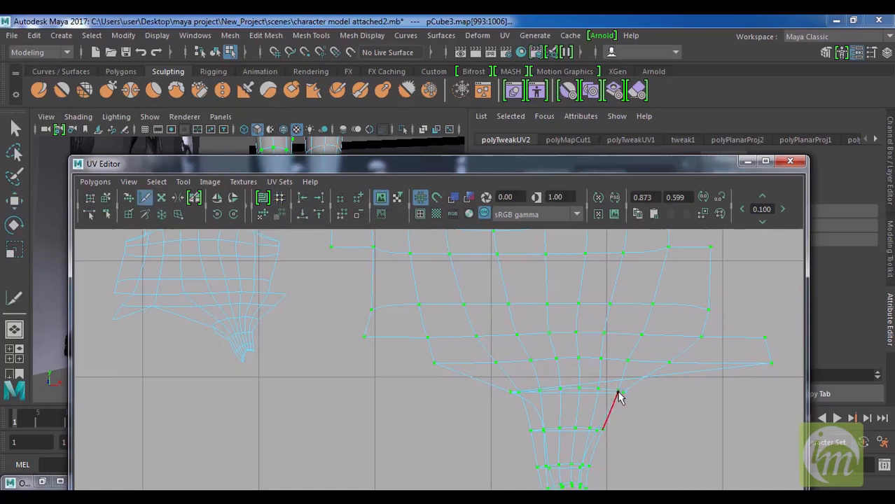
alt+middle_drag(633, 385, 624, 331)
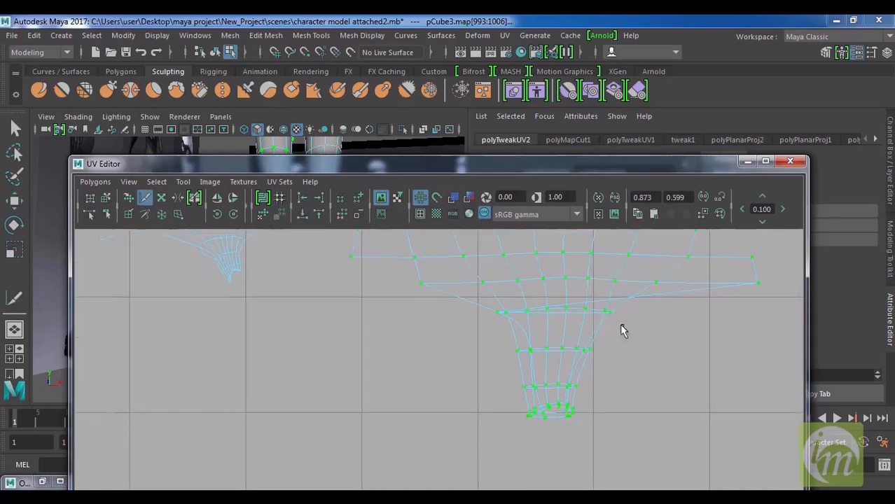
click(608, 316)
click(586, 368)
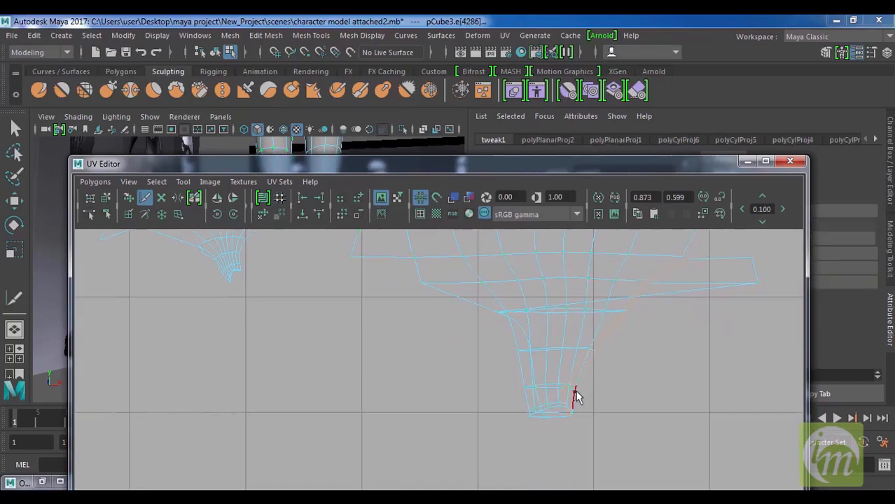
ctrl+drag(590, 391, 679, 320)
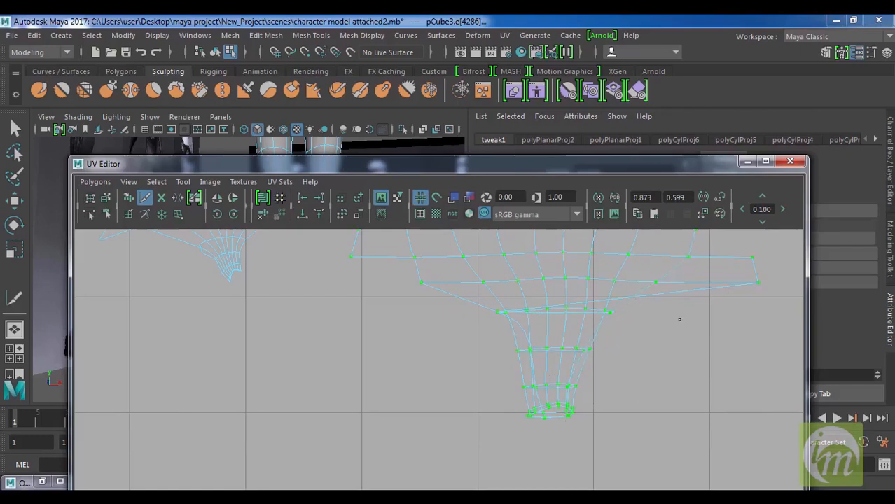
Step: Cut a seam along the left side of the moved shell's narrow end and select the narrow end's UVs
click(520, 332)
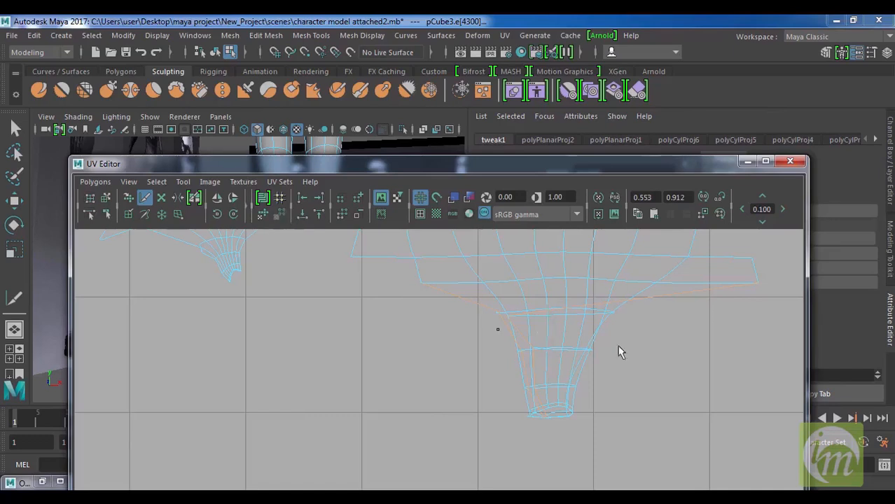
key(w)
right_drag(530, 324, 585, 317)
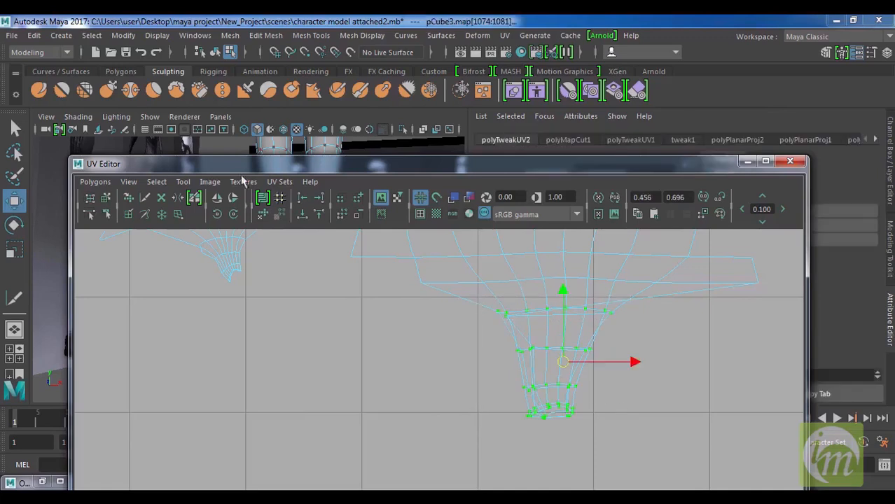
Step: Unfold the selected narrow-end UVs of the upper-middle shell with the Smooth UV Tool
click(183, 182)
click(235, 251)
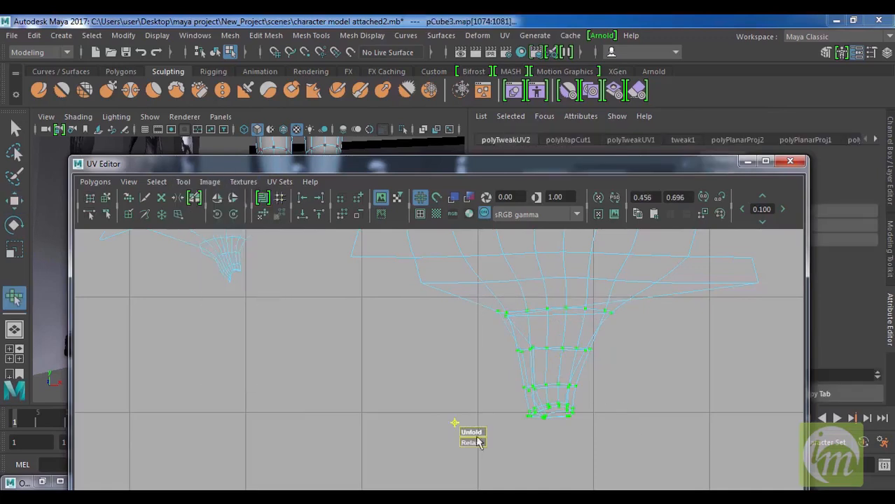
drag(475, 439, 655, 437)
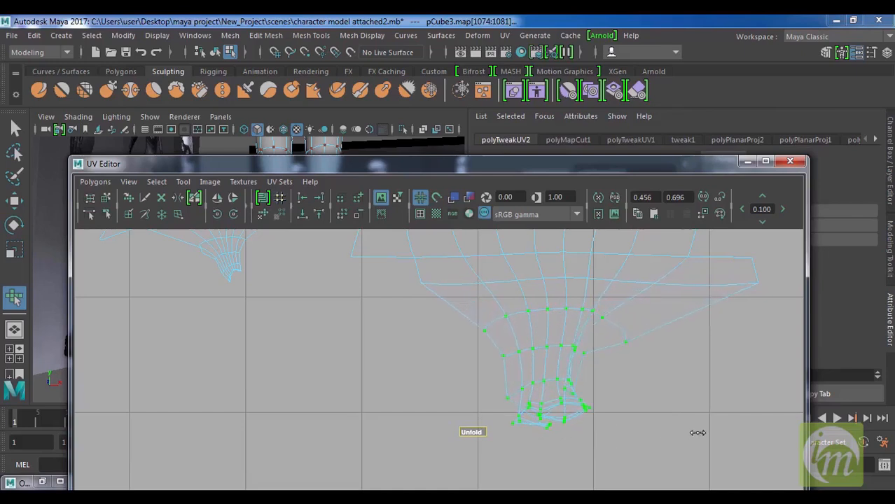
drag(471, 445, 507, 440)
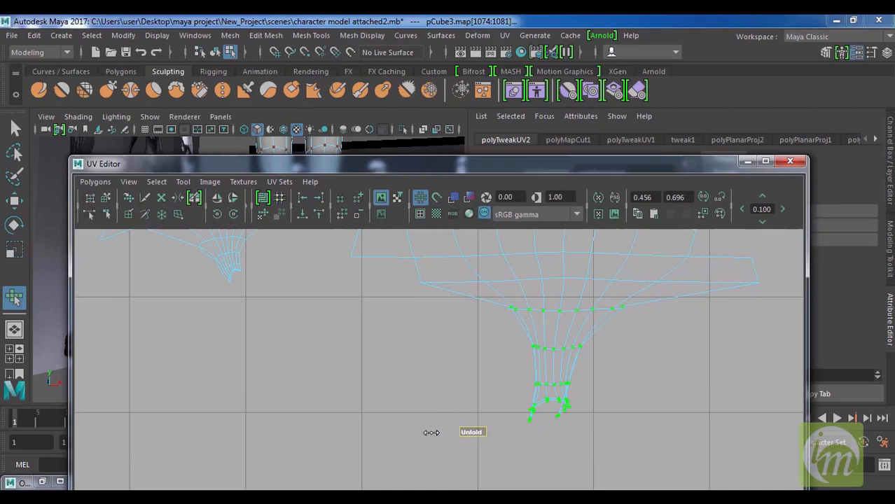
drag(586, 435, 605, 435)
alt+middle_drag(549, 402, 517, 366)
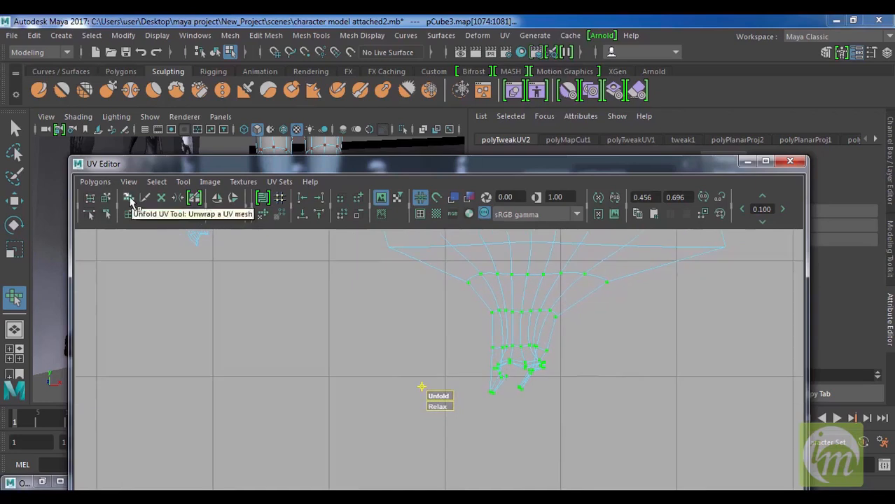
Step: Brush over the tangled lower tip of the upper-middle shell with the Unfold UV Tool
click(129, 201)
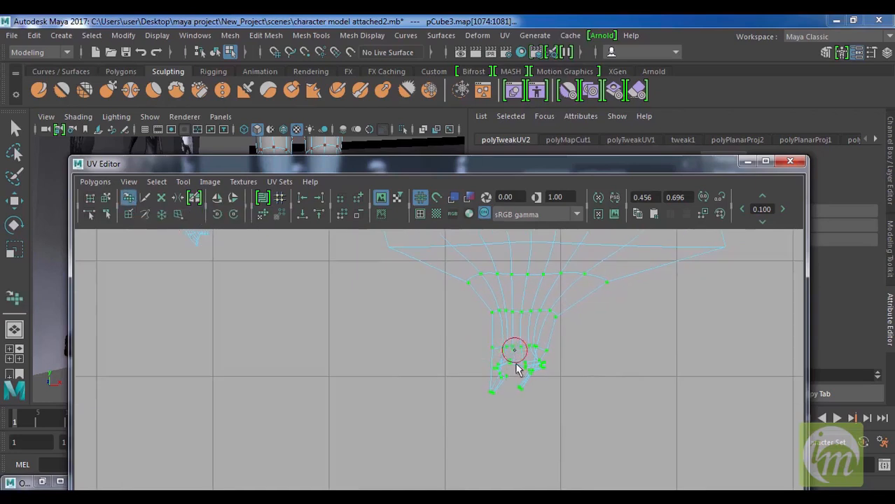
mouse_move(527, 368)
mouse_down()
mouse_move(543, 363)
mouse_move(524, 380)
mouse_move(541, 375)
mouse_up()
scroll(603, 386, down, 1)
alt+middle_drag(597, 367, 499, 313)
scroll(596, 372, down, 3)
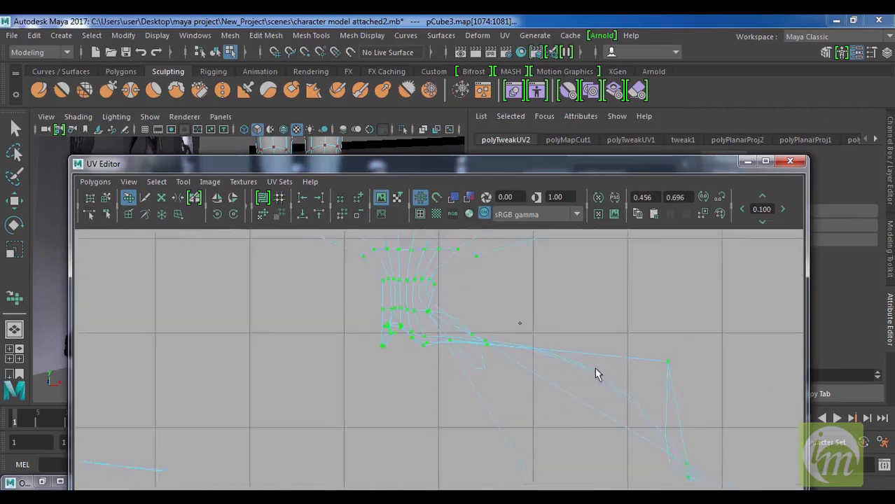
Step: Undo the last brush strokes on the upper-middle shell's tangled lower tip
alt+middle_drag(597, 369, 607, 306)
key(ctrl+z)
key(ctrl+z)
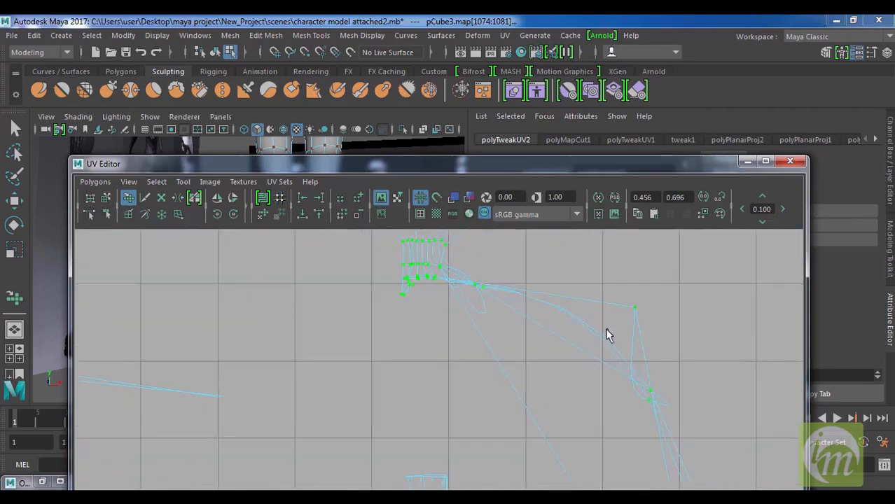
Step: Brush over the narrow lower tip of the upper-middle shell with the Unfold UV Tool to untangle its UVs
scroll(489, 337, up, 3)
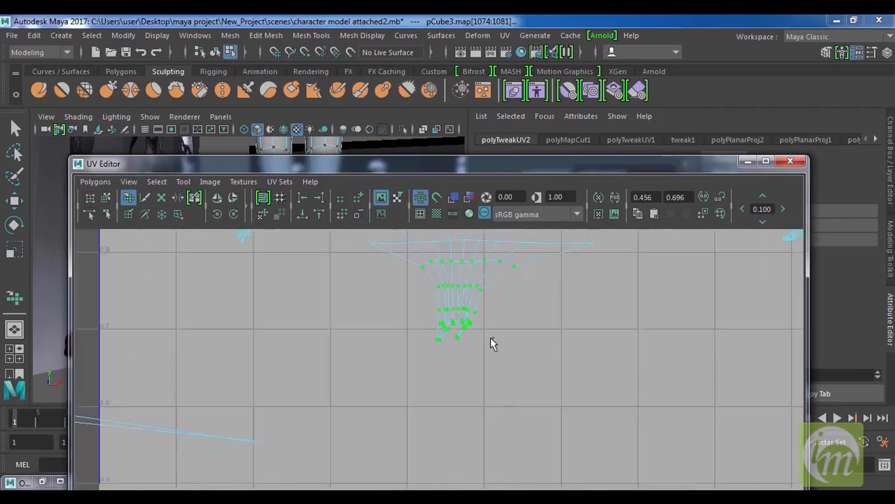
alt+middle_drag(496, 294, 496, 389)
scroll(506, 372, up, 2)
alt+middle_drag(527, 350, 523, 400)
alt+right_drag(526, 384, 559, 362)
alt+middle_drag(576, 346, 568, 372)
mouse_move(561, 325)
mouse_down()
mouse_move(555, 341)
mouse_move(525, 324)
mouse_up()
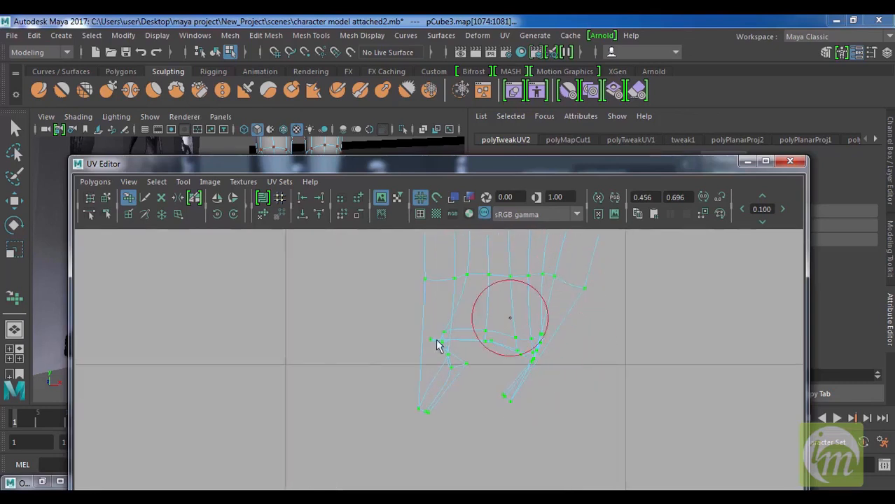
drag(447, 336, 471, 365)
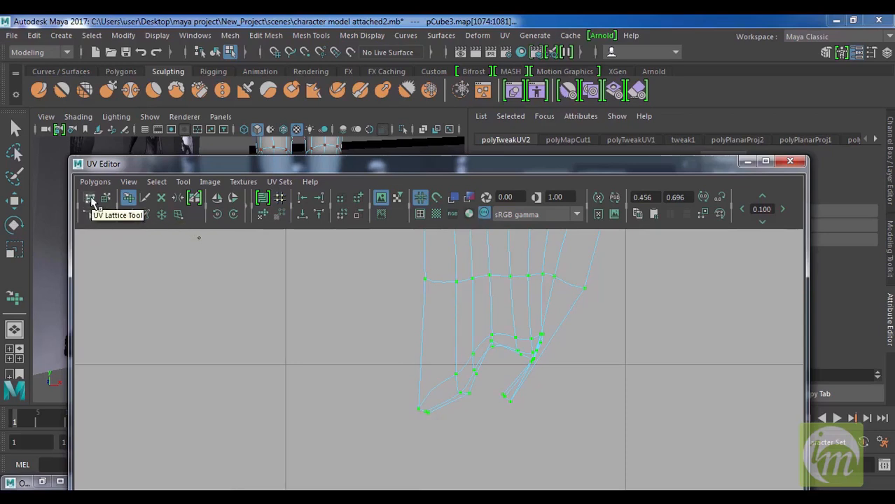
Step: Deform the upper-middle shell's narrow end with the UV Lattice Tool, pulling its lower lattice points out to the right
click(91, 199)
drag(568, 413, 642, 392)
alt+middle_drag(538, 390, 433, 421)
scroll(558, 357, down, 2)
alt+middle_drag(531, 359, 527, 371)
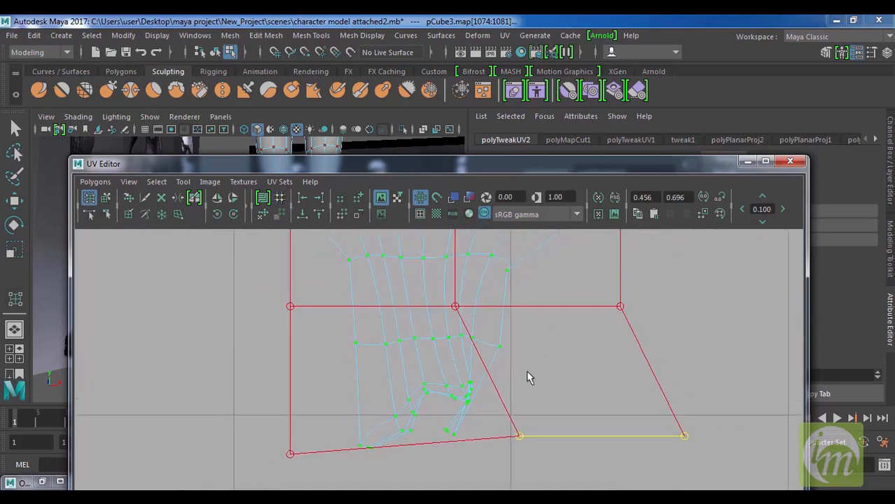
key(w)
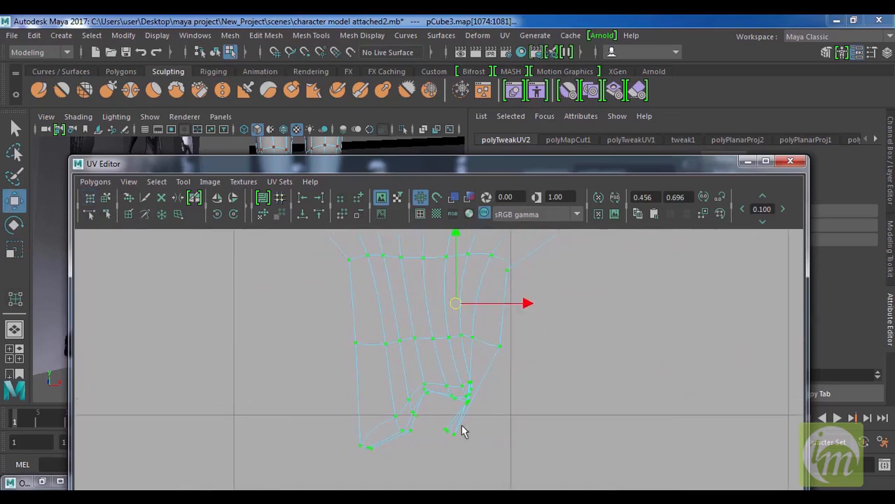
Step: Move the stray tip UVs at the right side of the narrow end outward and brush them with the Unfold UV Tool
right_drag(458, 361, 520, 372)
drag(478, 448, 518, 396)
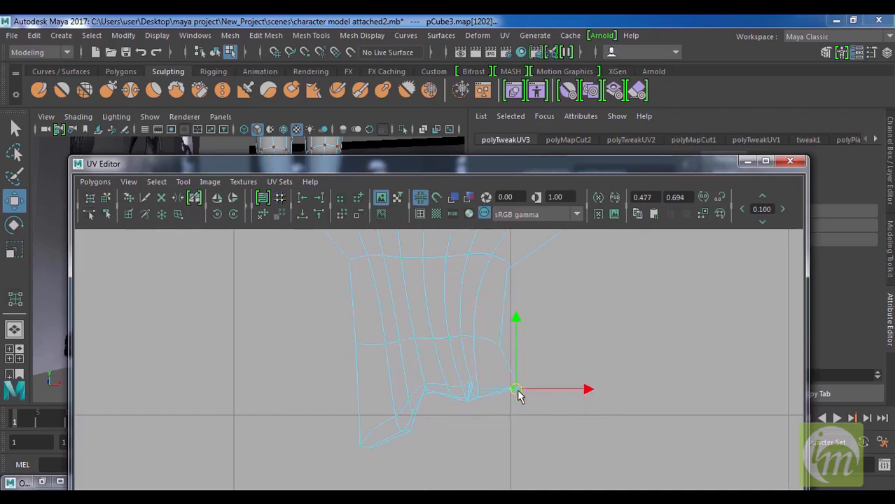
click(133, 197)
drag(514, 389, 496, 413)
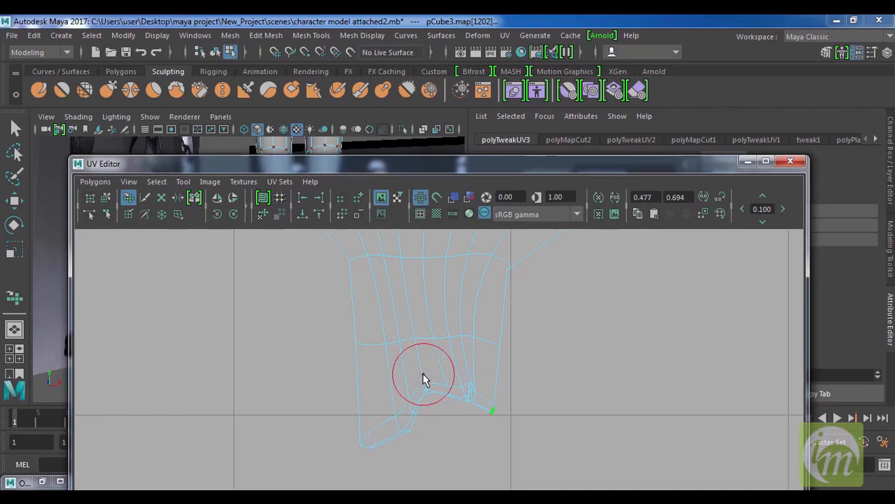
Step: Select the UVs along the narrow end's lower border and even them out with the Unfold UV Tool
key(w)
right_drag(471, 364, 528, 367)
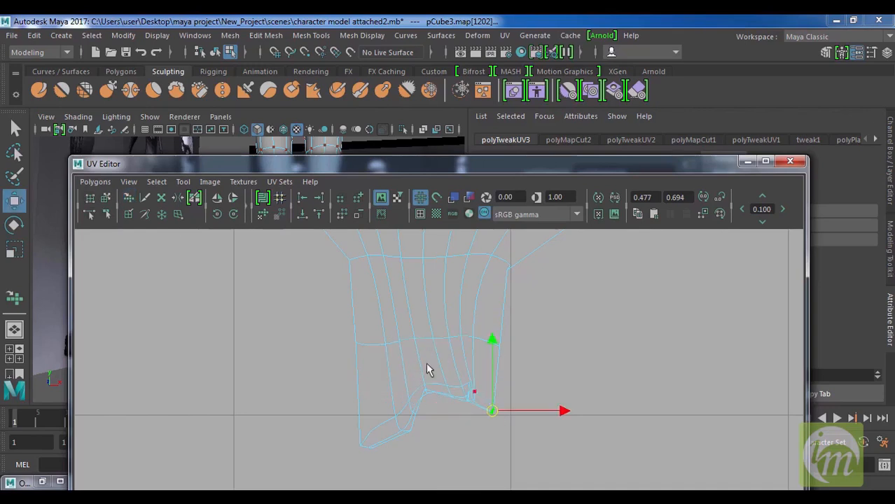
drag(337, 371, 550, 456)
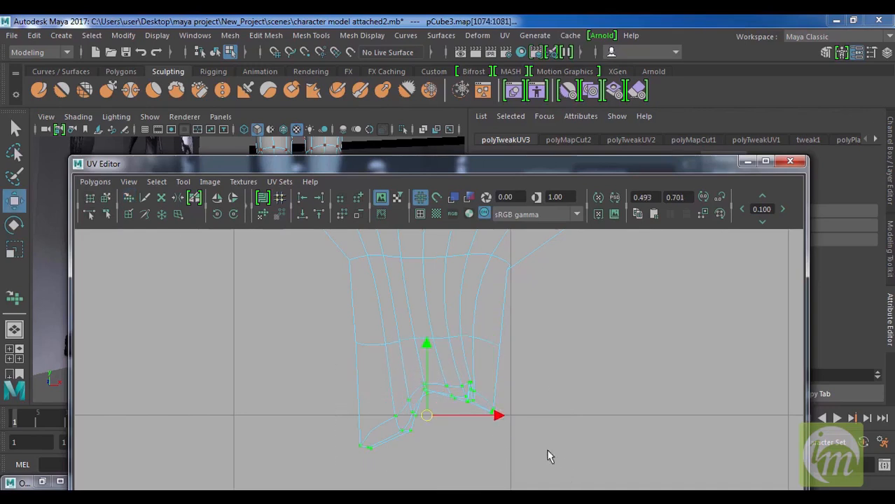
click(128, 197)
mouse_move(468, 400)
mouse_down()
mouse_move(460, 388)
mouse_move(472, 396)
mouse_move(416, 406)
mouse_move(374, 439)
mouse_move(360, 430)
mouse_up()
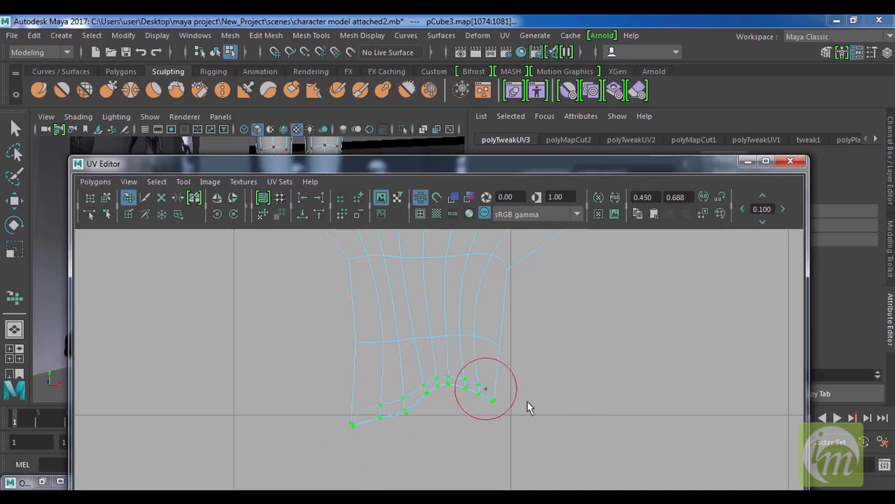
Step: Select the wide upper part of the upper-middle shell and scale it narrower horizontally to match its tapered end
scroll(472, 380, down, 5)
scroll(541, 409, down, 4)
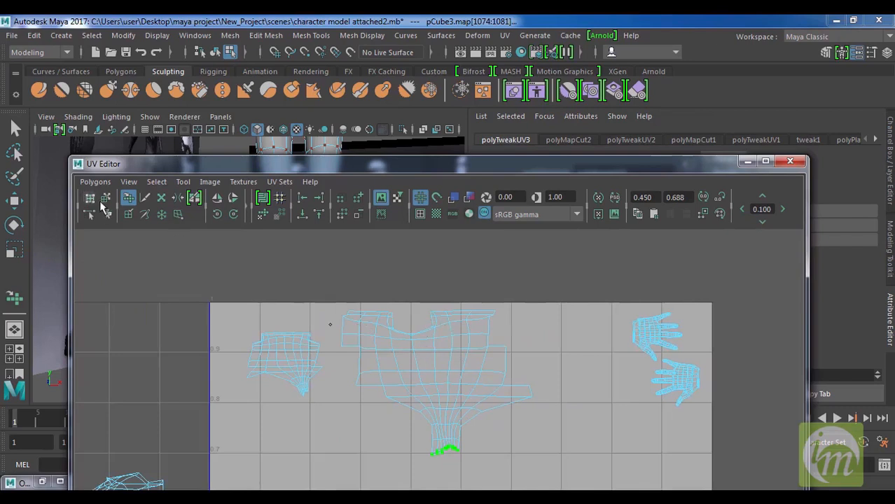
key(w)
drag(330, 287, 540, 406)
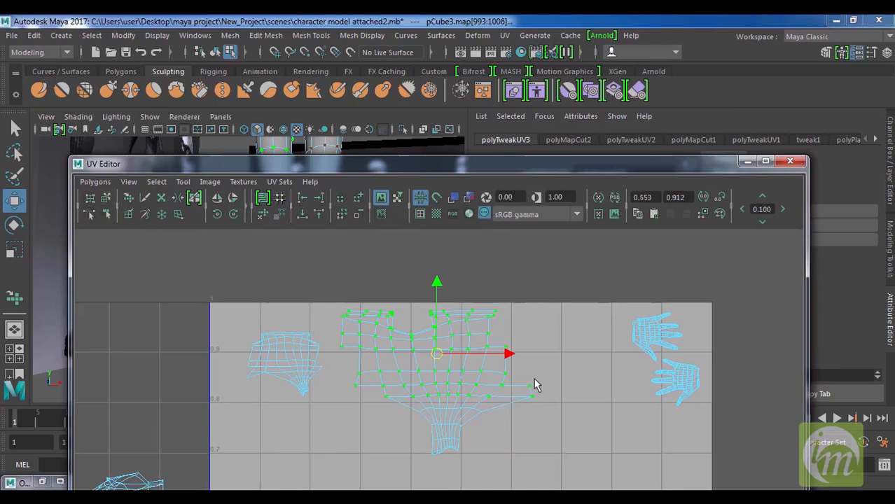
key(r)
drag(504, 354, 468, 373)
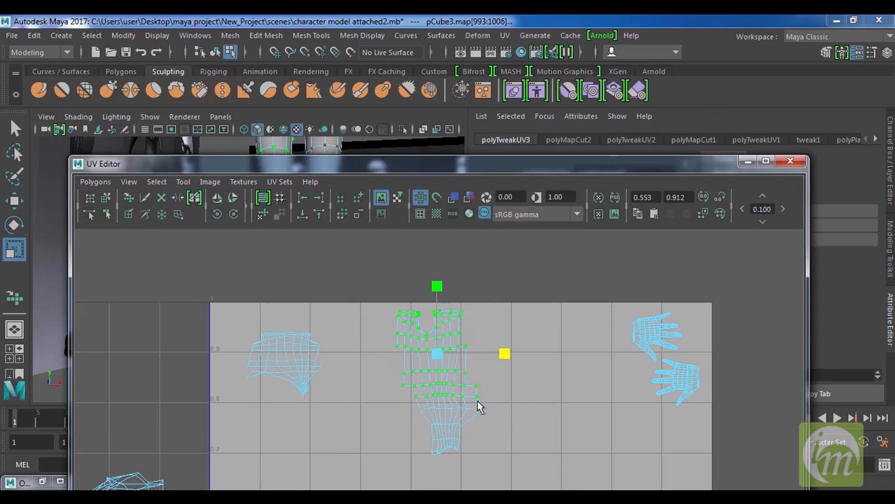
Step: Scale the whole upper-middle shell down and move it beside the upper-left shell
alt+middle_drag(478, 408, 499, 373)
right_drag(480, 363, 534, 364)
drag(411, 301, 393, 257)
drag(459, 351, 443, 385)
key(w)
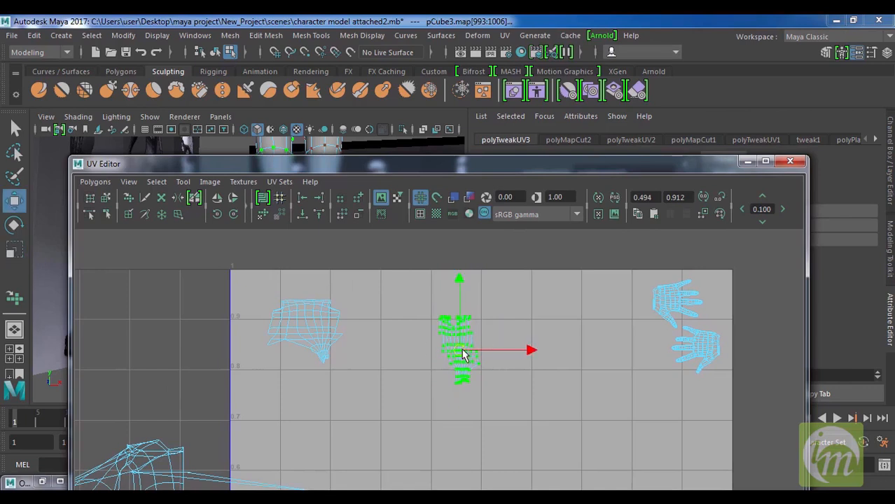
drag(459, 350, 376, 334)
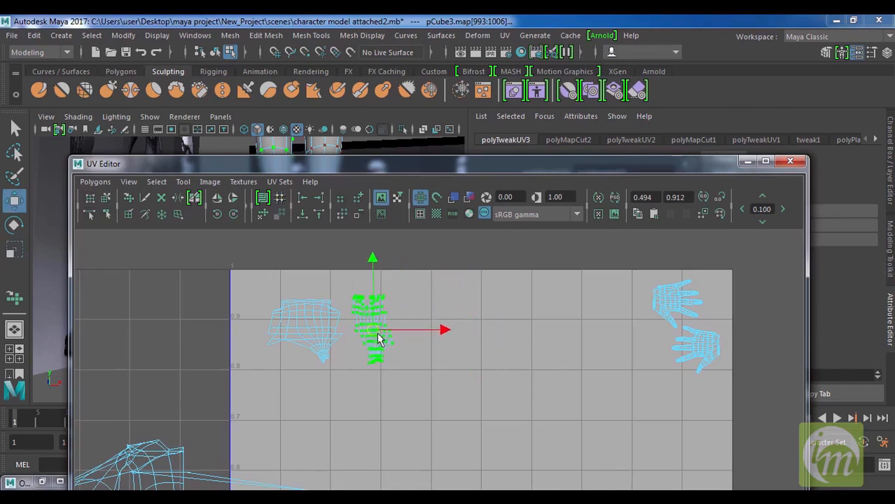
Step: Scale the upper part of the upper-left shell narrower horizontally and shift it right over its tapered end
scroll(384, 360, up, 3)
alt+middle_drag(367, 344, 498, 446)
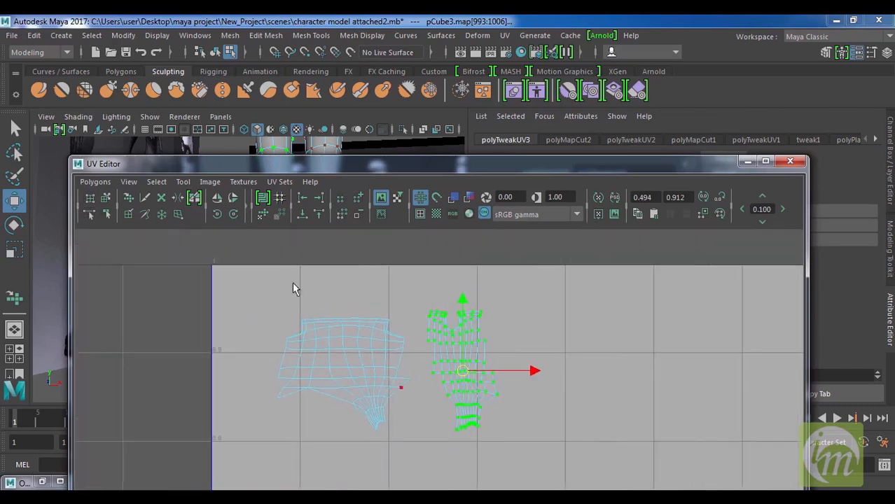
drag(257, 272, 423, 391)
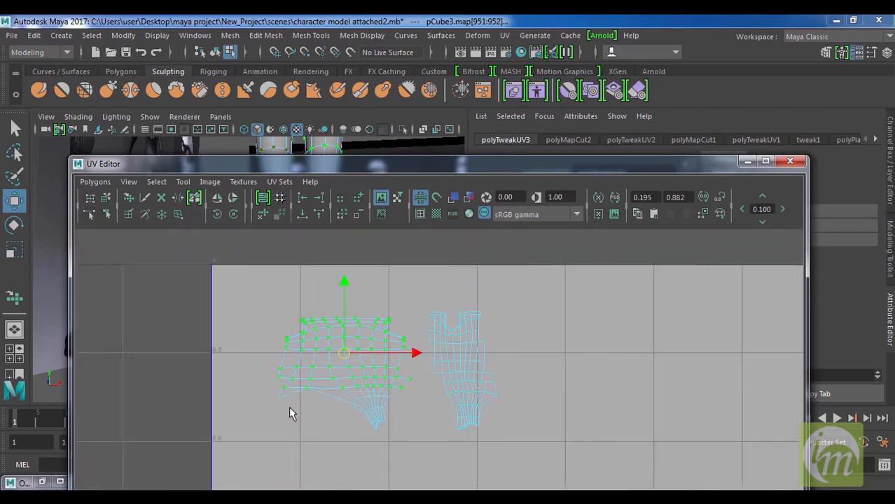
shift+drag(272, 395, 272, 395)
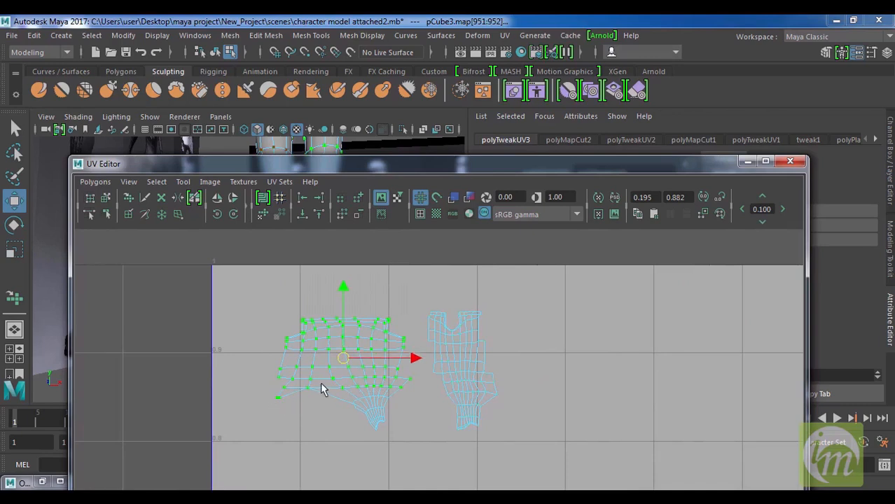
key(r)
drag(412, 358, 387, 368)
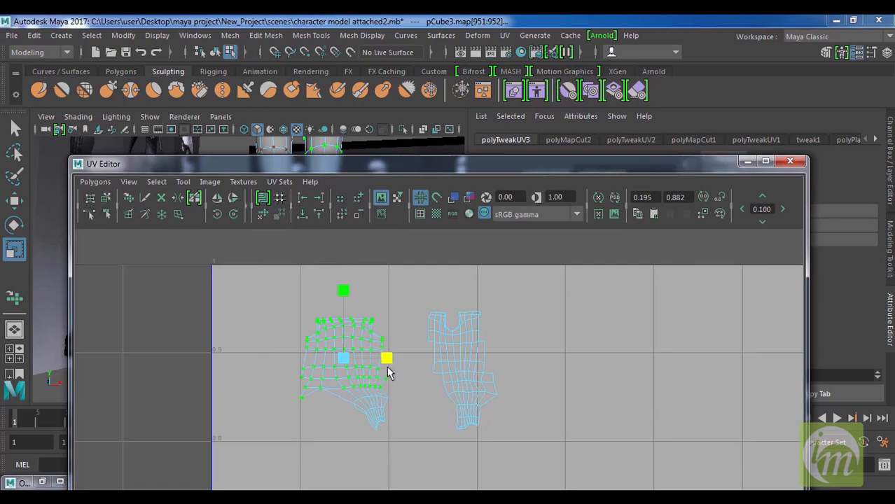
key(w)
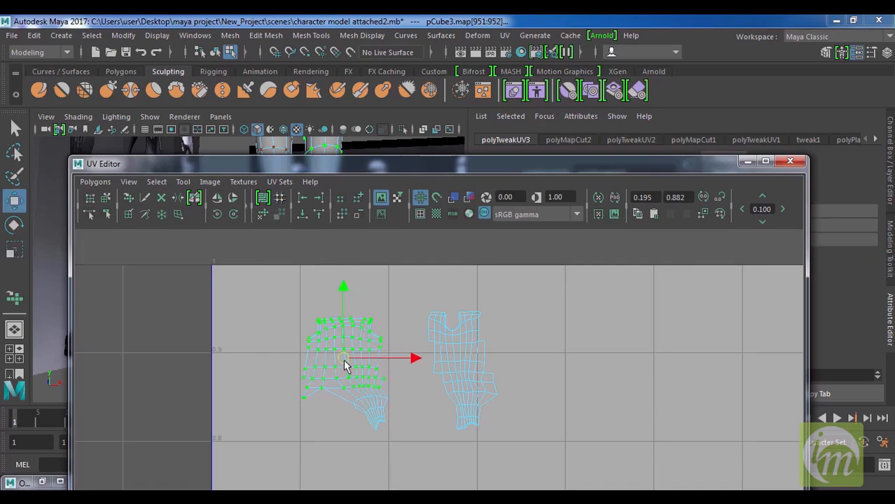
drag(355, 362, 371, 377)
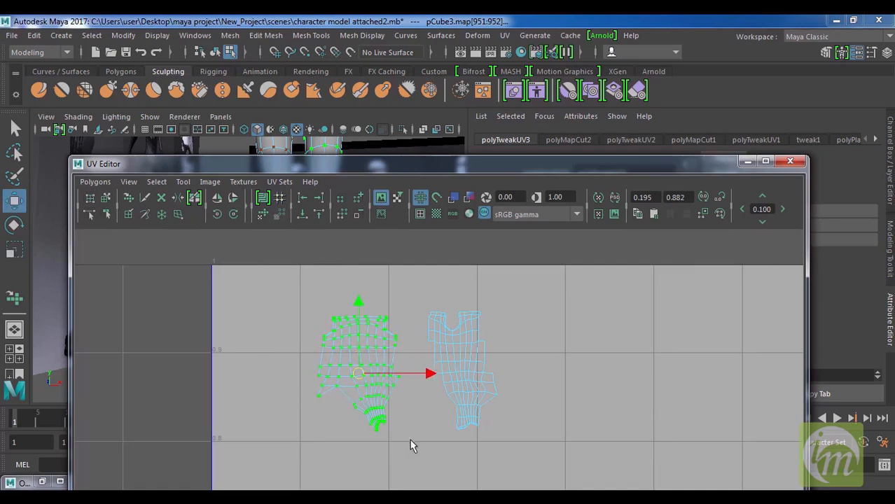
Step: Move the upper-left shell toward the corner of the 0–1 square and bring the neighbouring narrowed shell closer to it
alt+middle_drag(463, 412, 512, 391)
drag(406, 352, 338, 337)
drag(566, 410, 462, 279)
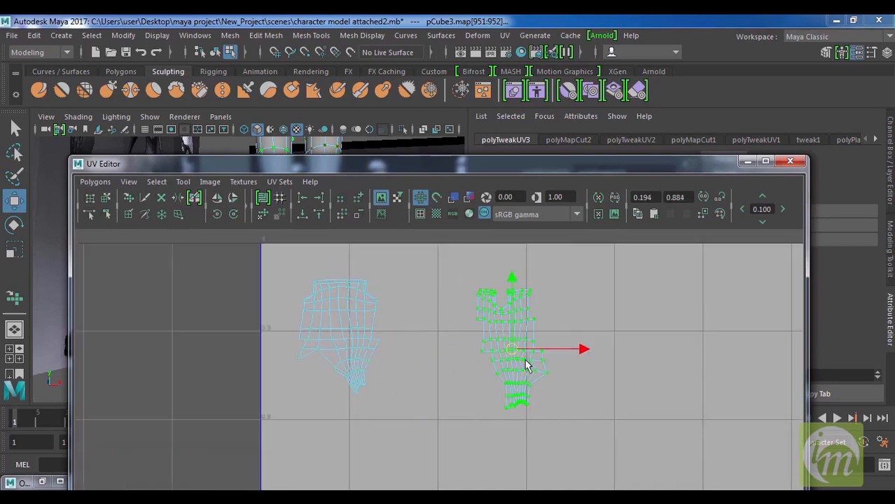
drag(512, 349, 449, 337)
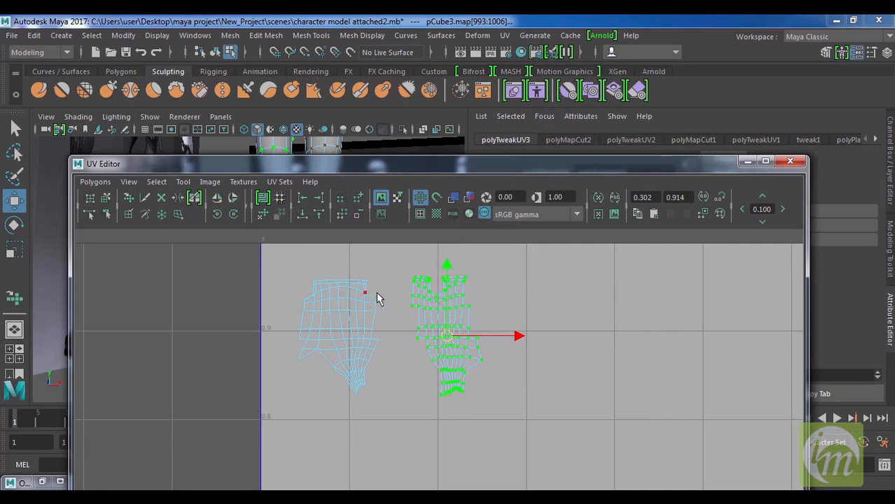
Step: Cut a seam along the vertical centre edge line of the narrowed upper-middle shell with the Cut UV Tool
scroll(463, 294, up, 3)
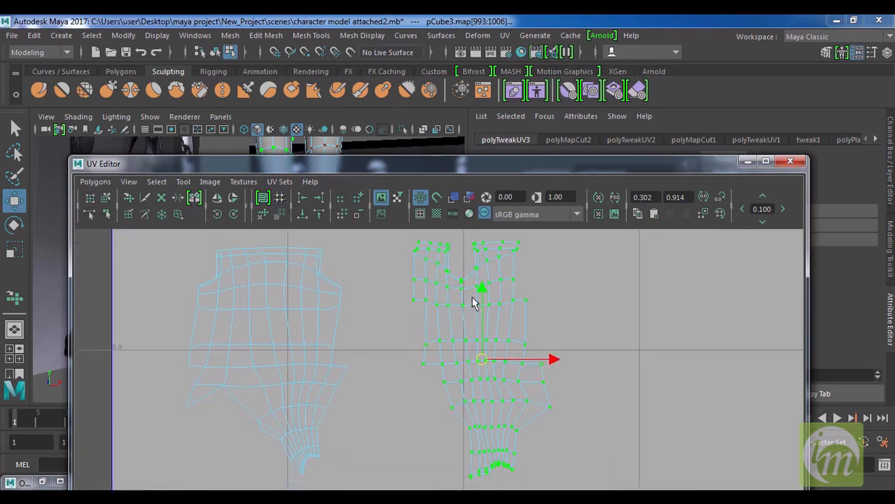
click(145, 197)
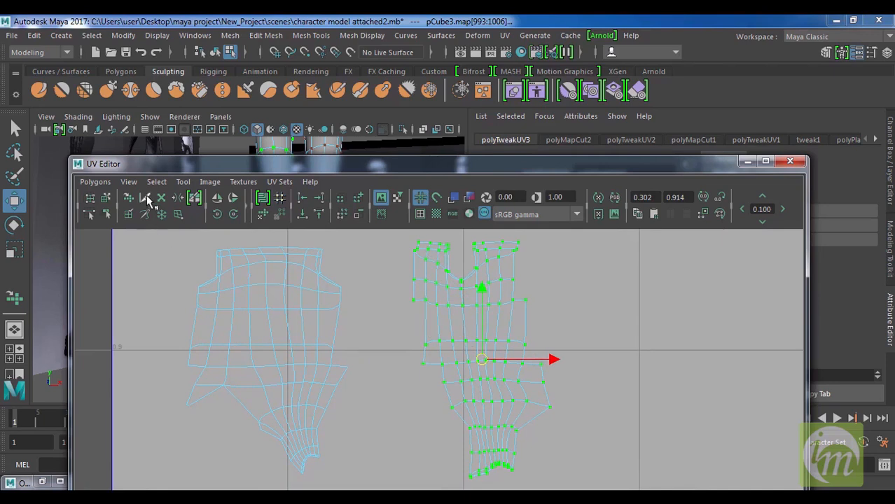
click(464, 332)
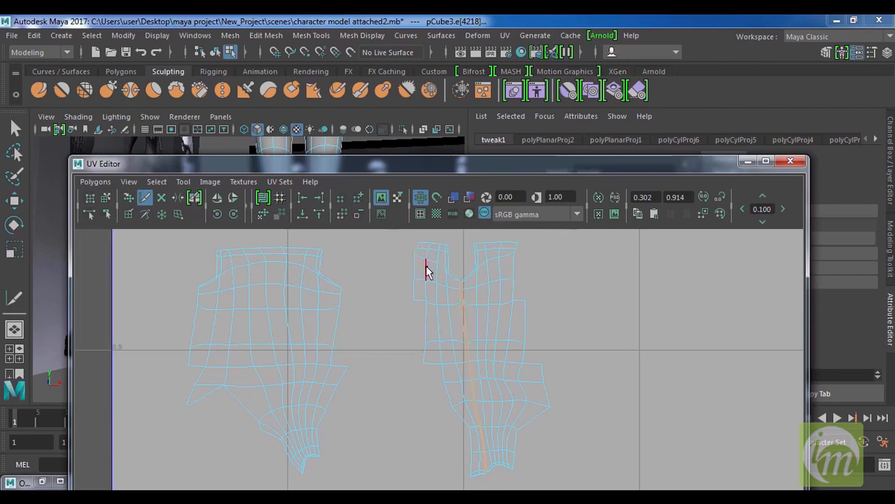
Step: Select the whole left half of the cut shell and move it to the right side of the other half
key(w)
right_drag(435, 269, 475, 266)
drag(397, 237, 429, 259)
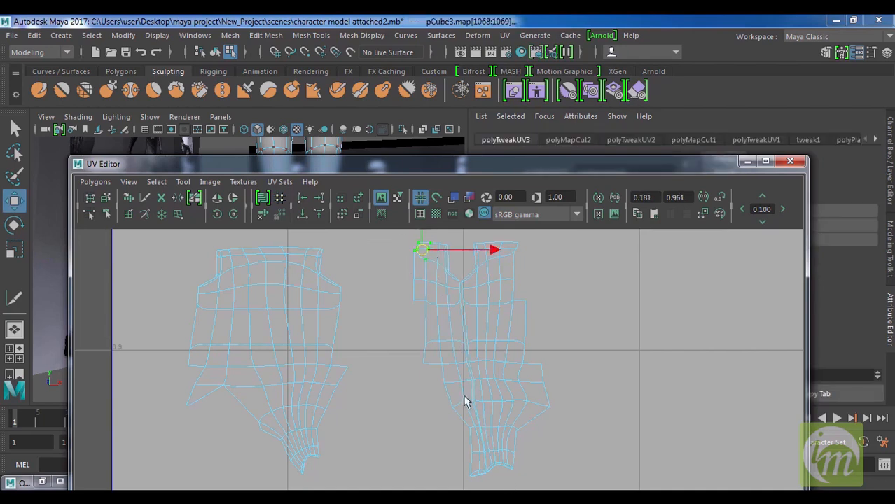
ctrl+right_drag(428, 255, 488, 236)
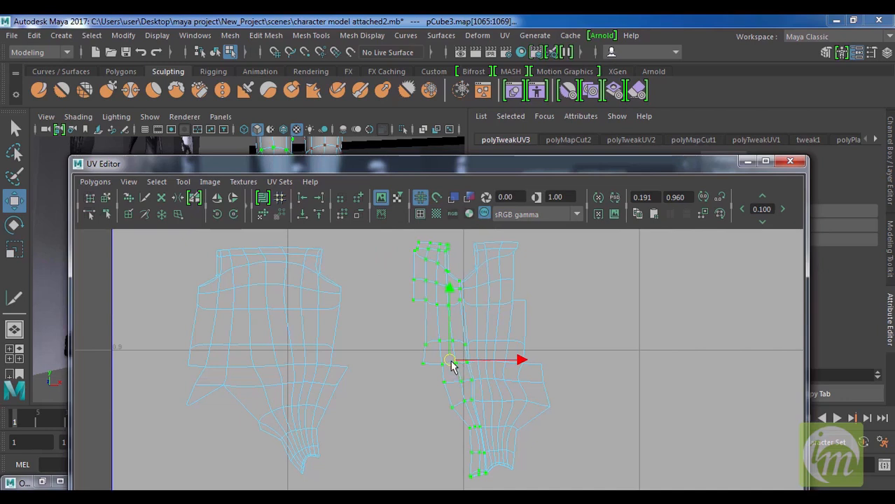
drag(526, 371, 568, 369)
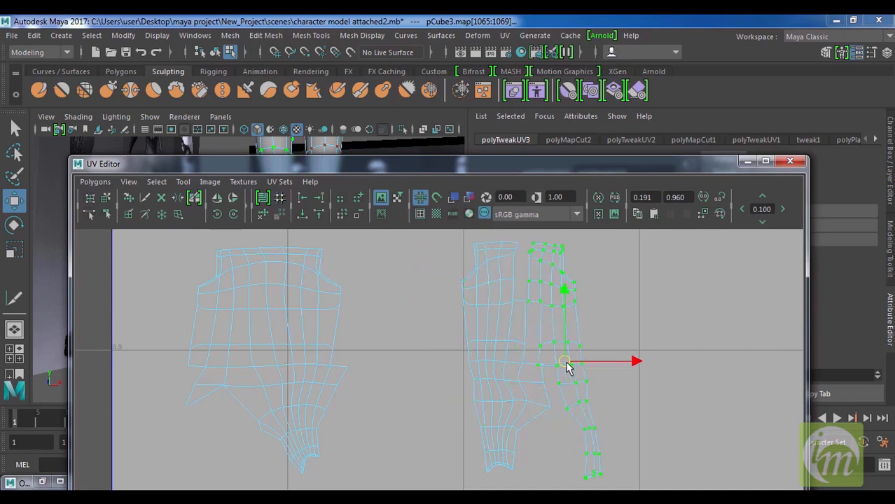
Step: Sew the adjoining outer edges of the two shell halves together with a resized Sew UV Tool brush
alt+middle_drag(589, 369, 548, 359)
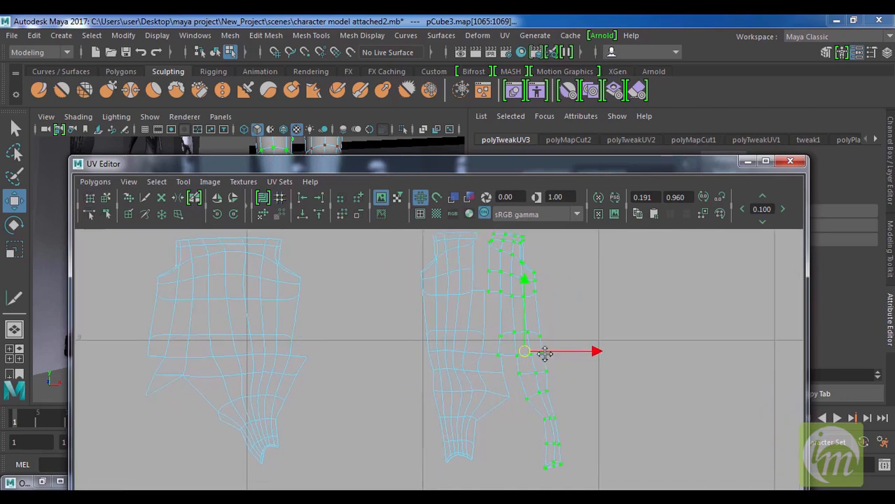
click(183, 182)
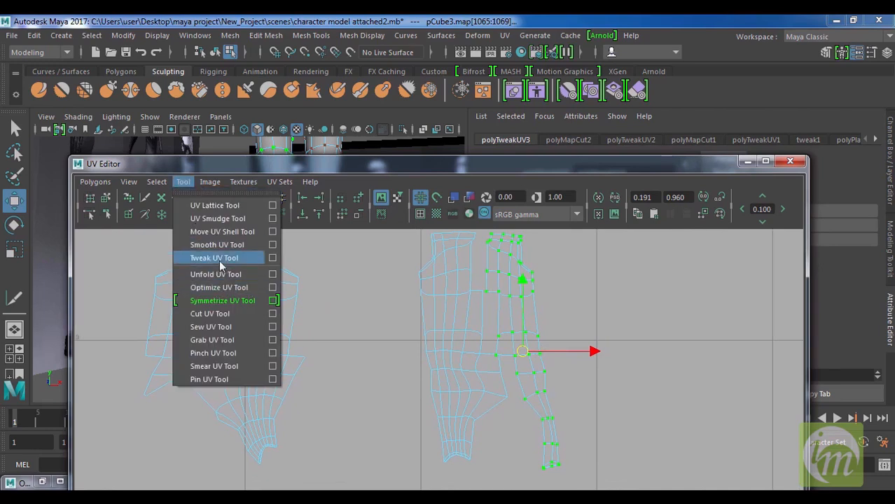
click(229, 330)
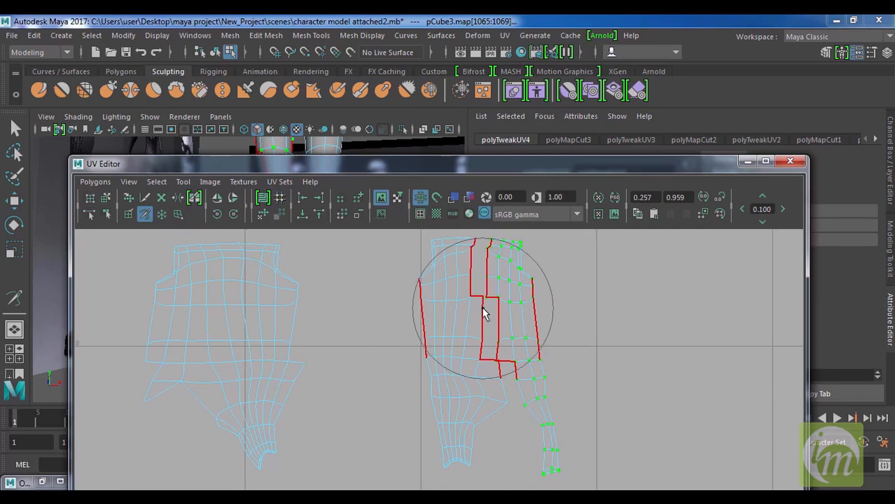
key(b)
drag(483, 310, 437, 328)
mouse_move(481, 251)
mouse_down()
mouse_move(507, 464)
mouse_move(534, 432)
mouse_move(505, 426)
mouse_up()
Step: Select the UVs in the lower right part of the sewn shell and shift them horizontally inward
alt+middle_drag(588, 410, 586, 394)
key(w)
right_drag(494, 294, 553, 294)
drag(494, 340, 494, 341)
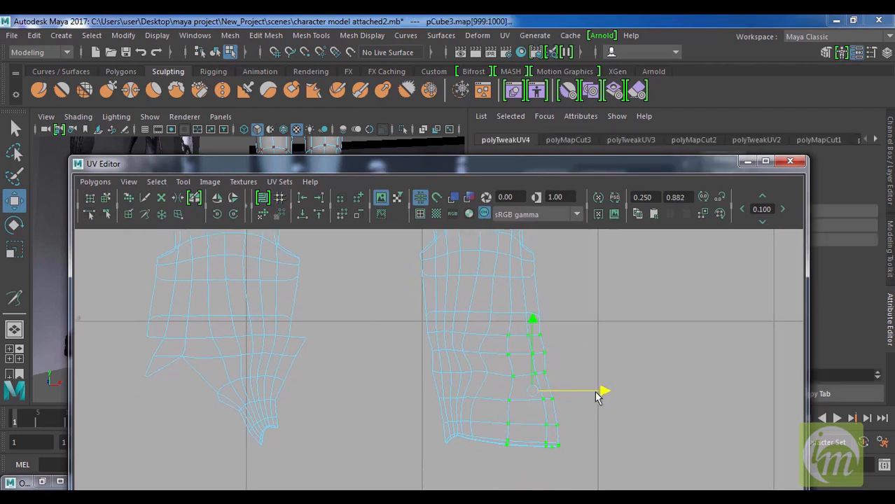
alt+middle_drag(544, 332, 556, 380)
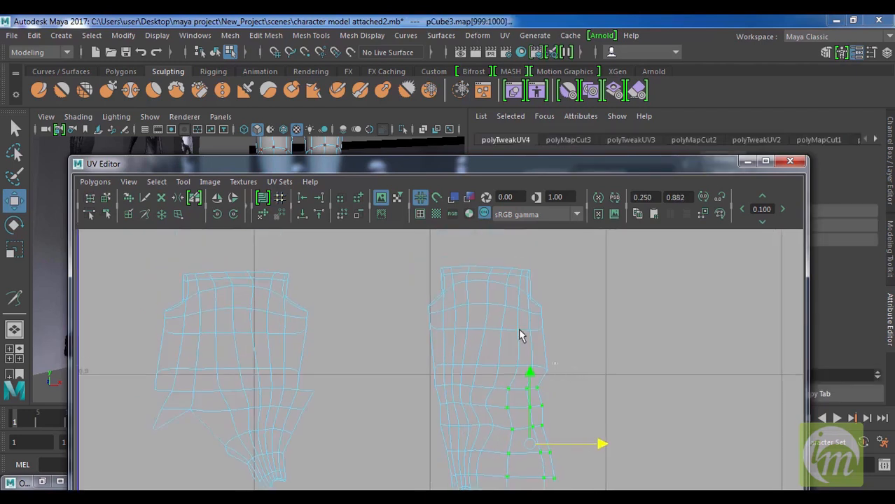
Step: Select the whole sewn shell and move it left, closer to the neighbouring tapered shell
drag(499, 271, 499, 270)
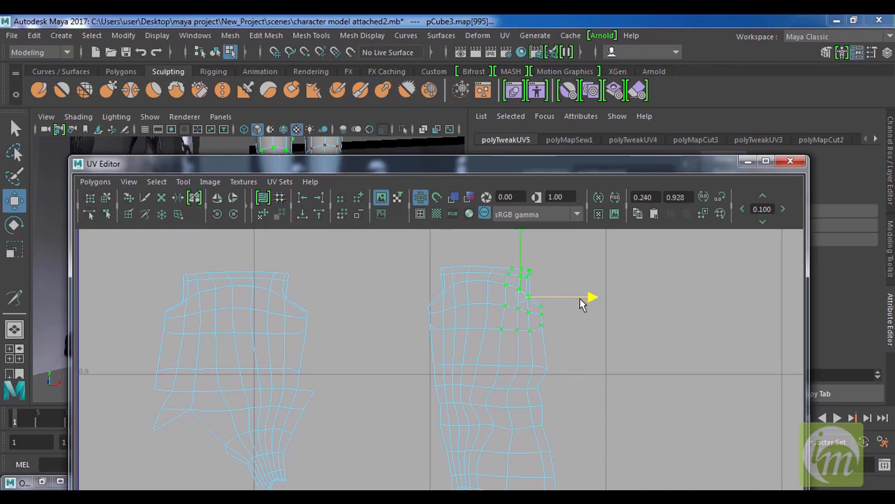
alt+right_drag(568, 323, 532, 349)
alt+middle_drag(559, 397, 595, 333)
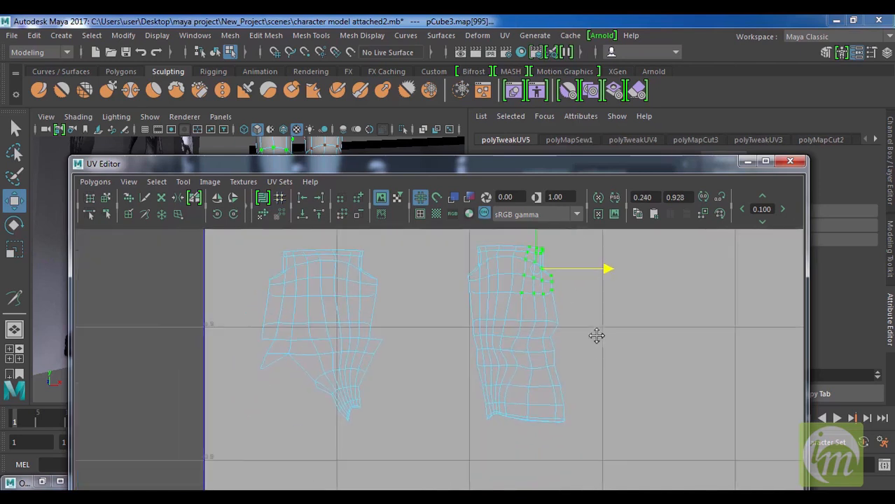
drag(438, 233, 436, 231)
drag(588, 337, 561, 343)
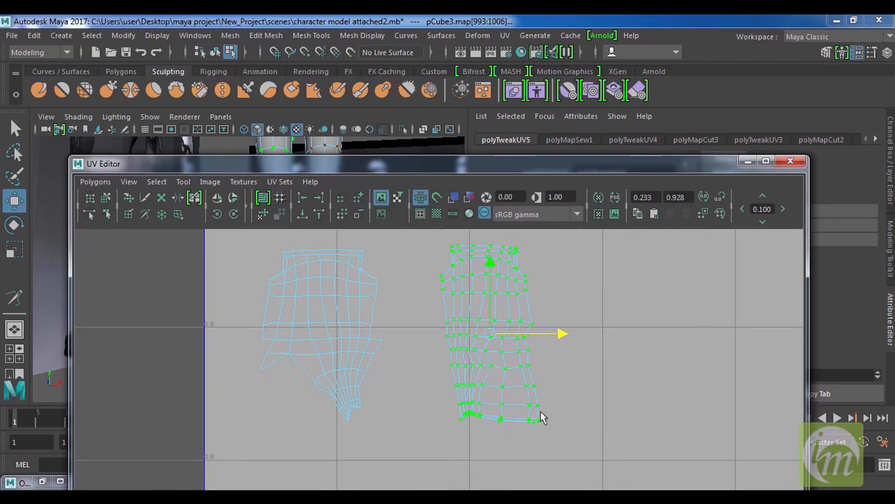
Step: Select the UVs in the lower half of the sewn shell and relax them with the Smooth UV Tool
drag(571, 438, 418, 316)
scroll(496, 340, up, 1)
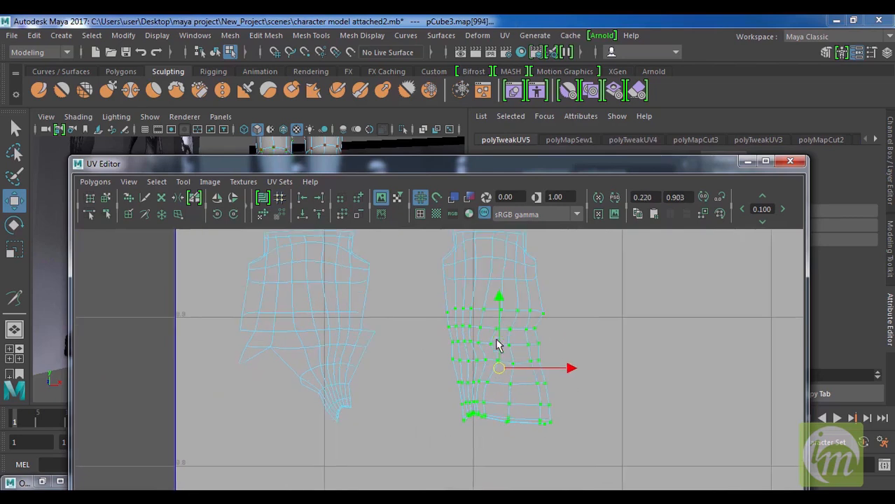
alt+middle_drag(489, 346, 471, 342)
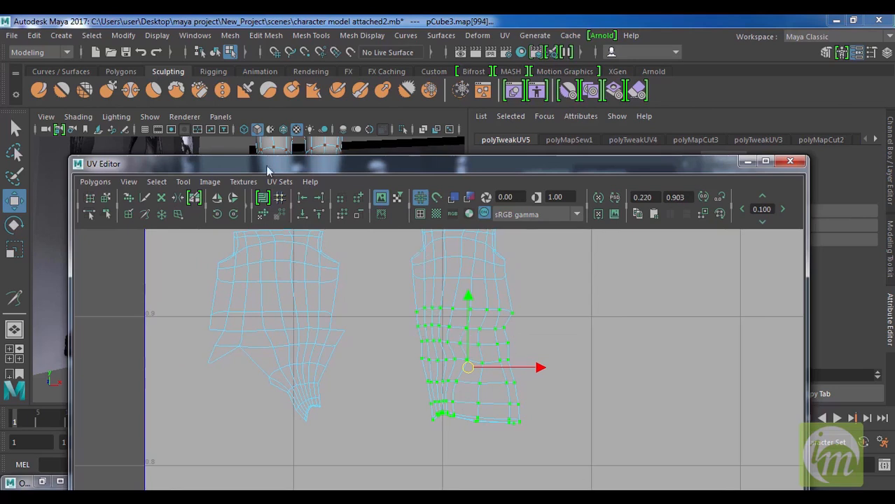
click(156, 182)
mouse_move(197, 186)
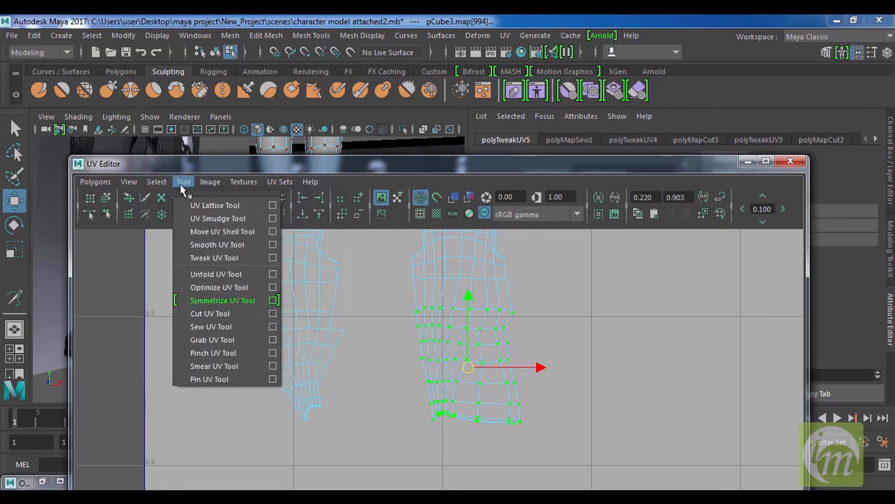
click(221, 246)
mouse_move(381, 454)
mouse_down()
mouse_move(402, 451)
mouse_move(394, 454)
mouse_up()
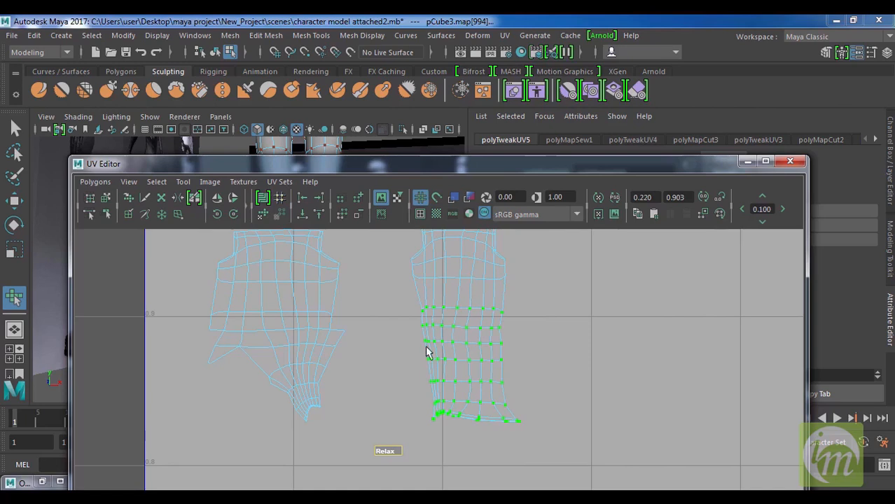
Step: Select the UVs at the tapered lower end of the left shell, then unfold, relax and brush them into a more even layout
alt+middle_drag(351, 379, 444, 388)
drag(434, 437, 347, 375)
mouse_move(327, 459)
mouse_down()
mouse_move(343, 459)
mouse_move(325, 461)
mouse_move(341, 451)
mouse_up()
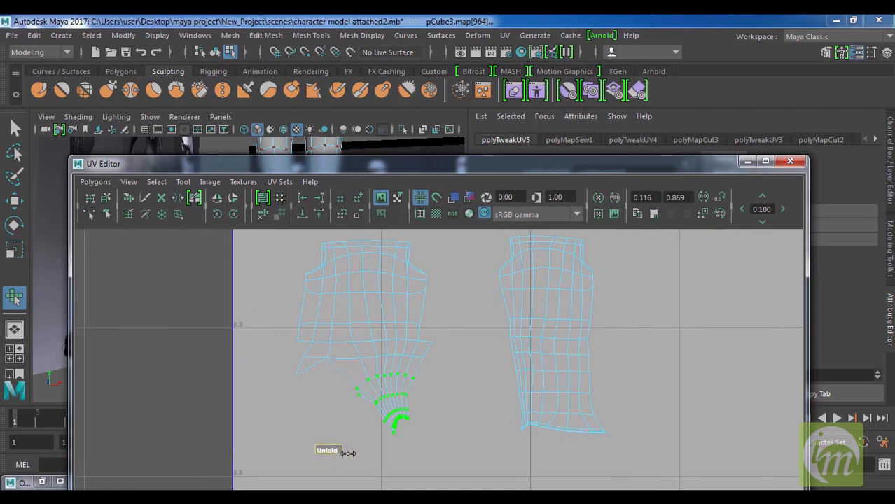
drag(406, 457, 416, 457)
drag(504, 457, 494, 458)
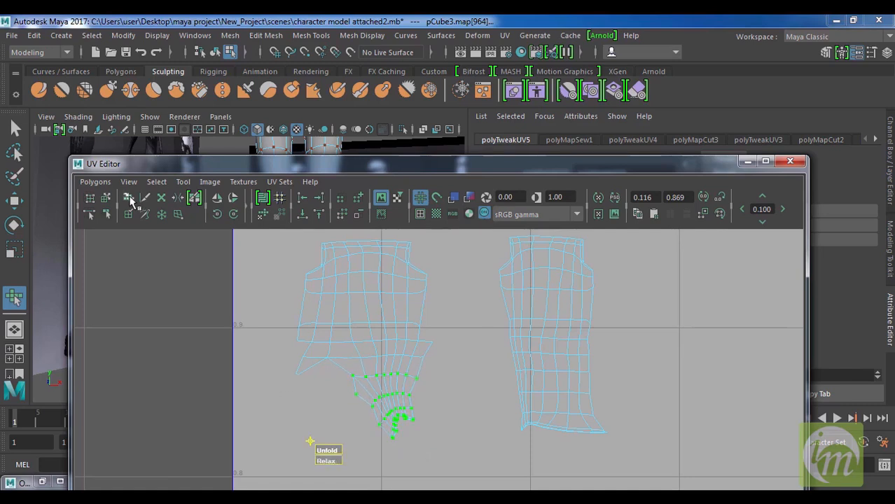
click(128, 198)
mouse_move(370, 389)
mouse_down()
mouse_move(404, 427)
mouse_move(412, 423)
mouse_move(390, 423)
mouse_move(412, 425)
mouse_move(369, 424)
mouse_move(392, 419)
mouse_up()
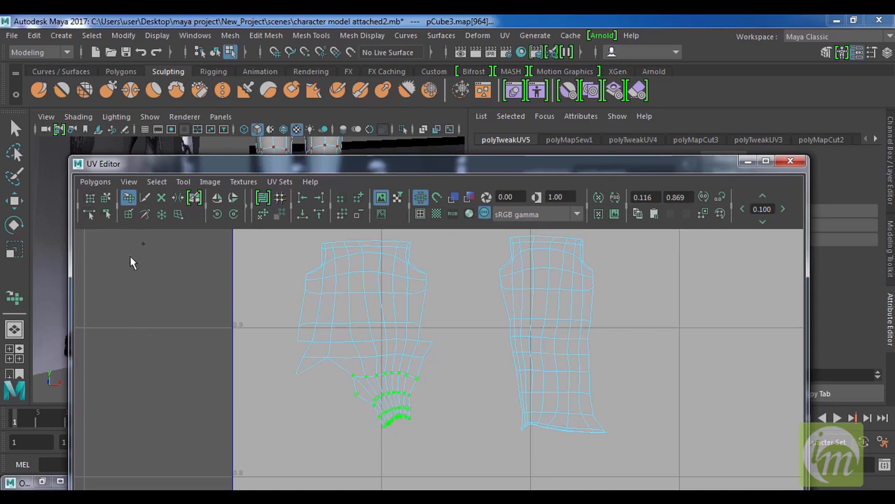
Step: Cut the left shell with the Cut UV Tool along the full vertical edge line near its left side
click(145, 198)
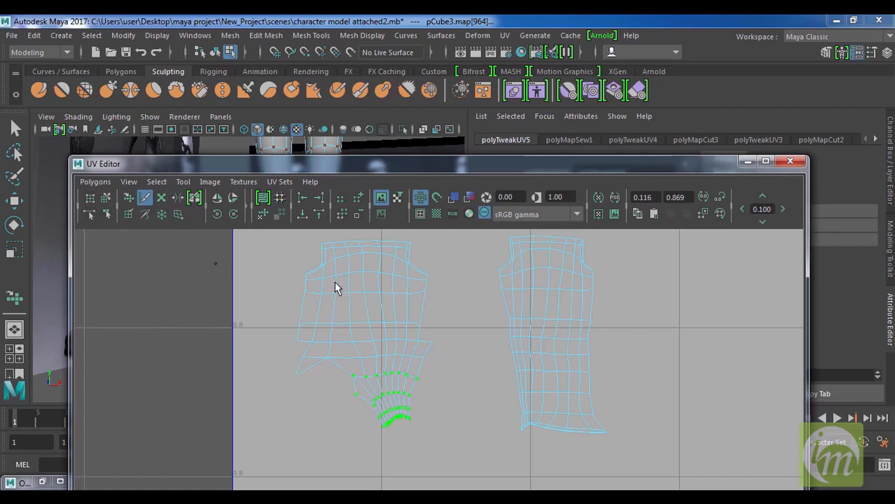
right_drag(344, 289, 394, 290)
key(w)
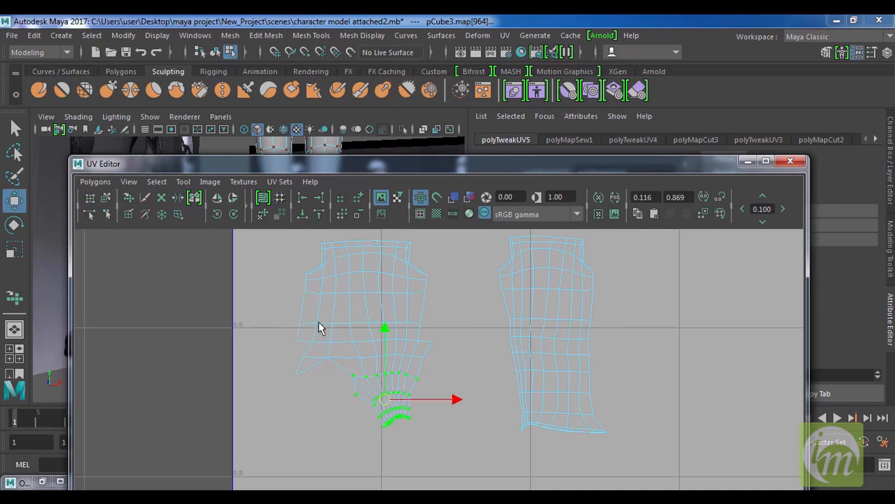
click(331, 316)
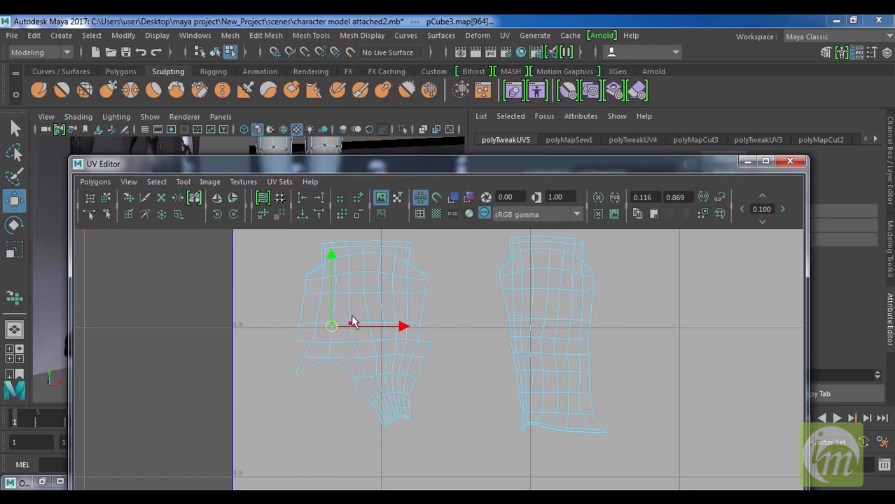
click(145, 197)
drag(334, 294, 332, 308)
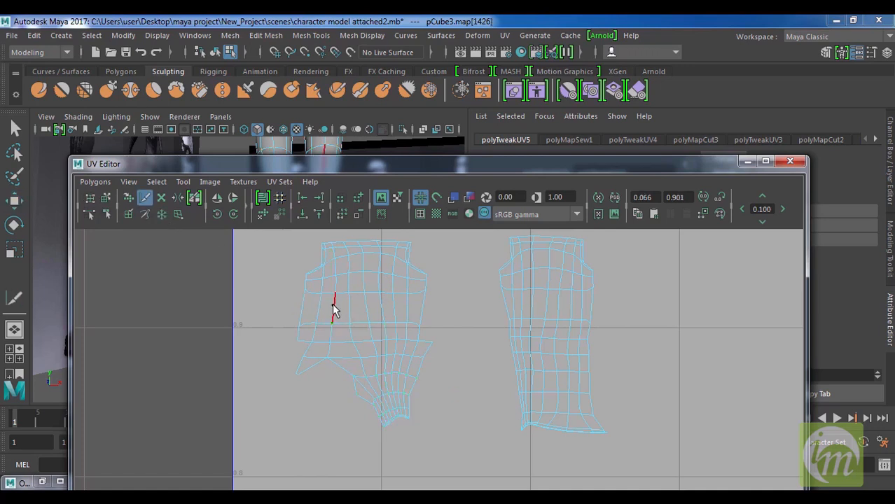
double_click(333, 305)
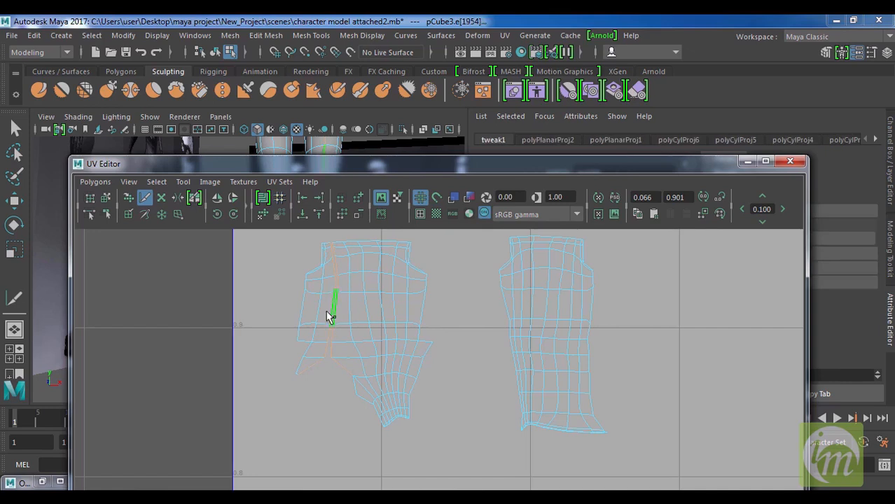
key(w)
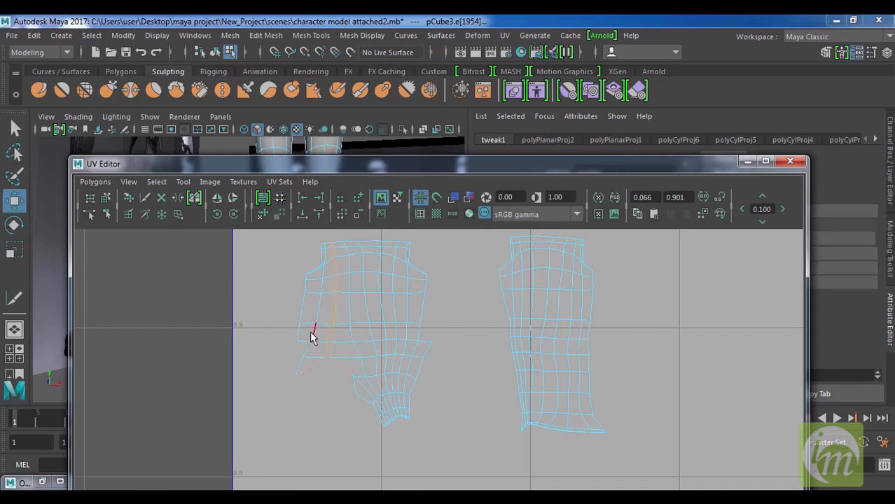
Step: Switch to UV selection and select the UV at the lower-left tip of the cut-off strip
click(312, 334)
right_drag(314, 332, 352, 333)
click(295, 373)
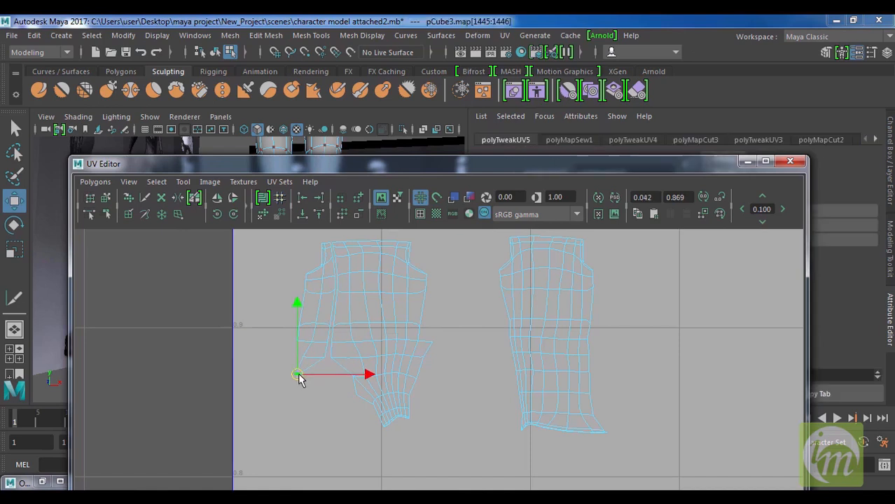
ctrl+right_click(299, 378)
ctrl+right_drag(299, 379, 353, 361)
drag(364, 315, 465, 316)
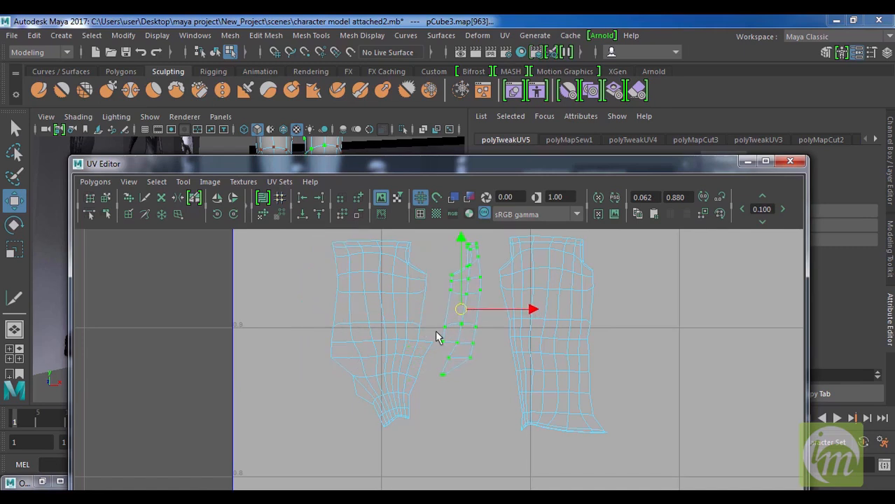
key(ctrl+z)
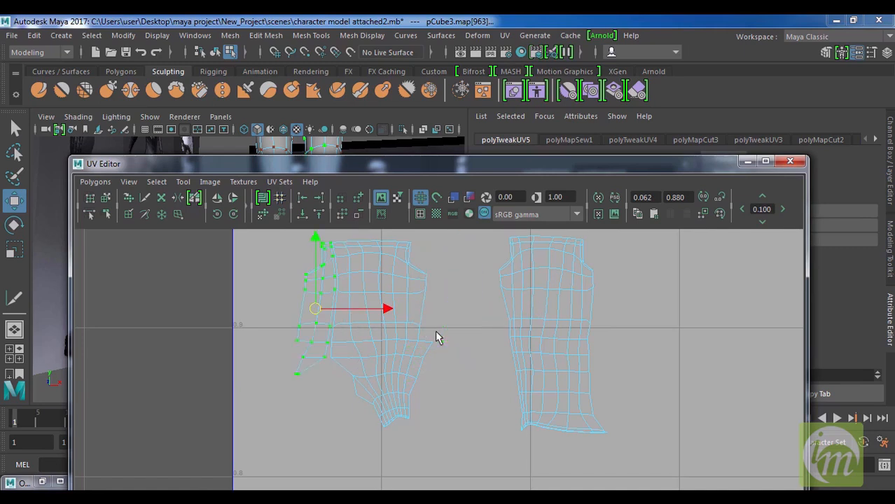
Step: Undo the earlier UV edits until the narrow side strip is joined to the left leg shell again
key(ctrl+z)
key(ctrl+z)
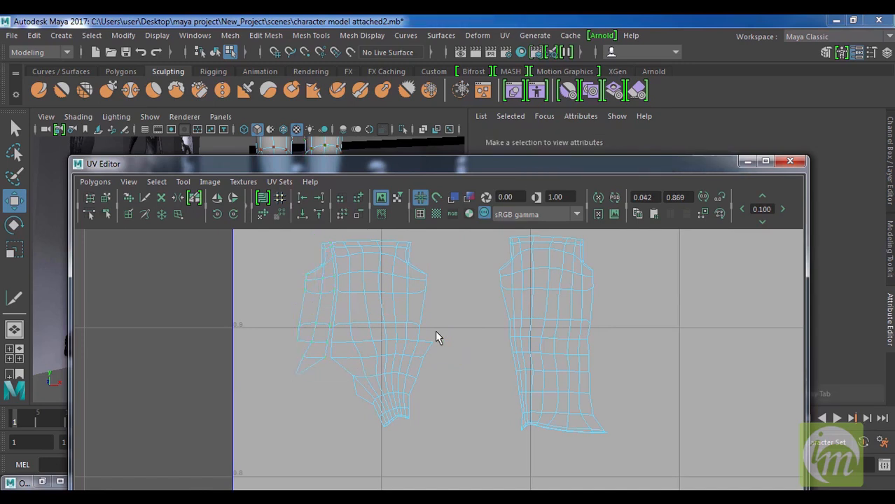
key(ctrl+z)
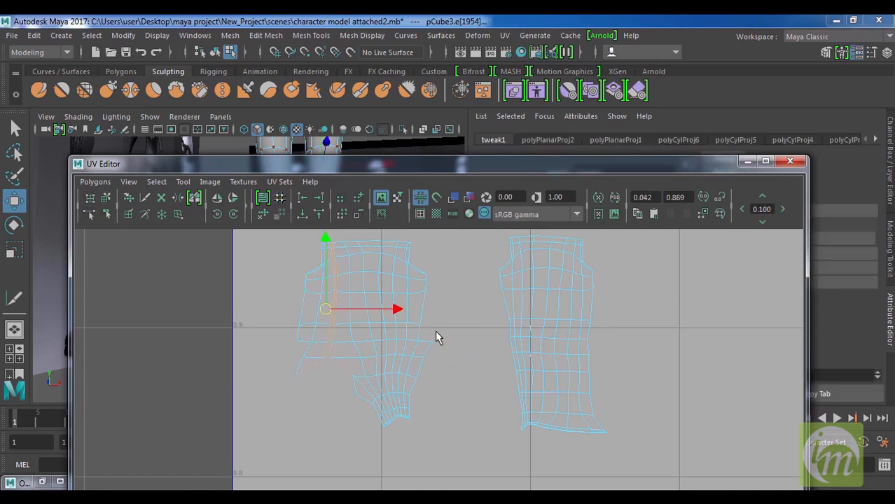
key(ctrl+z)
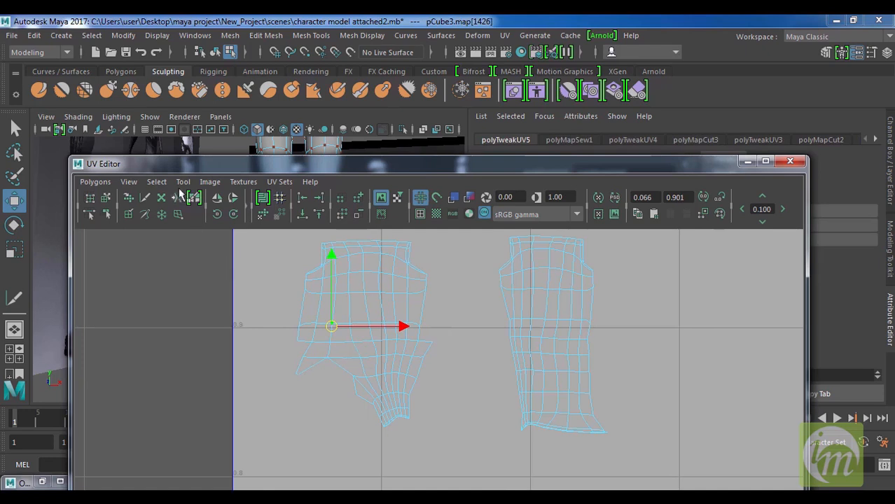
Step: Sew the open notch at the lower edge of the left leg shell with the Sew UV Tool
click(183, 181)
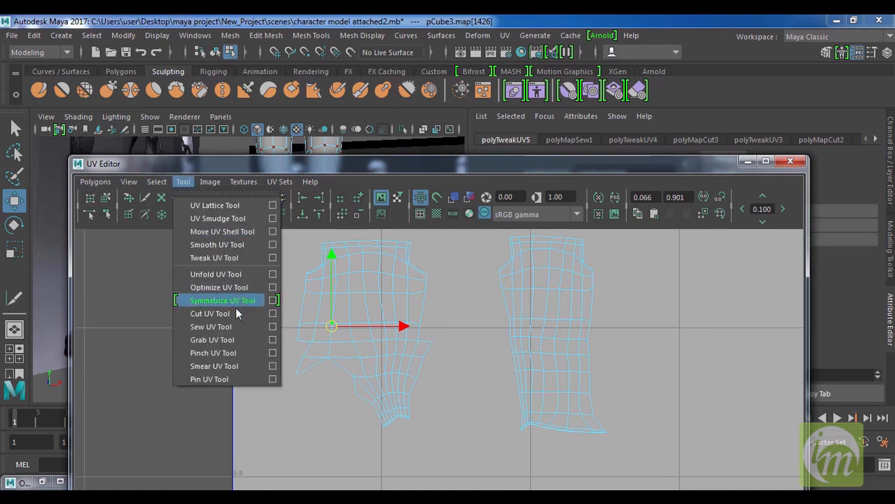
click(238, 326)
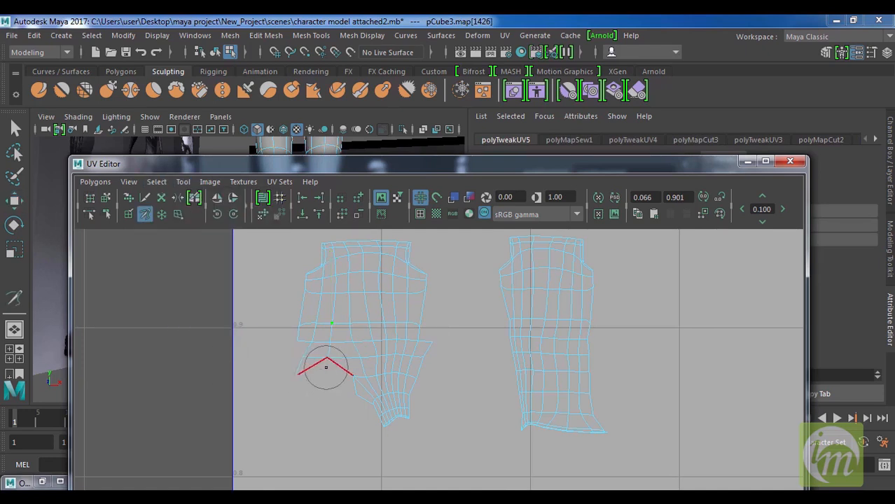
drag(327, 368, 336, 384)
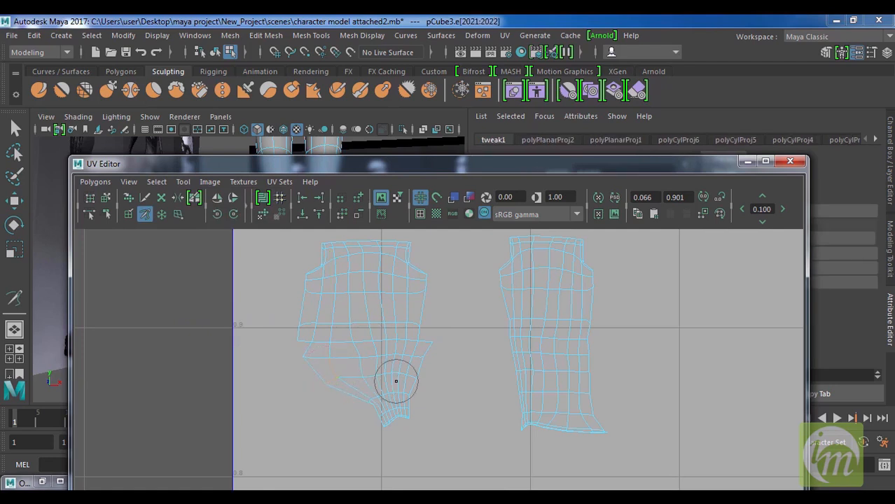
alt+middle_drag(452, 414, 468, 353)
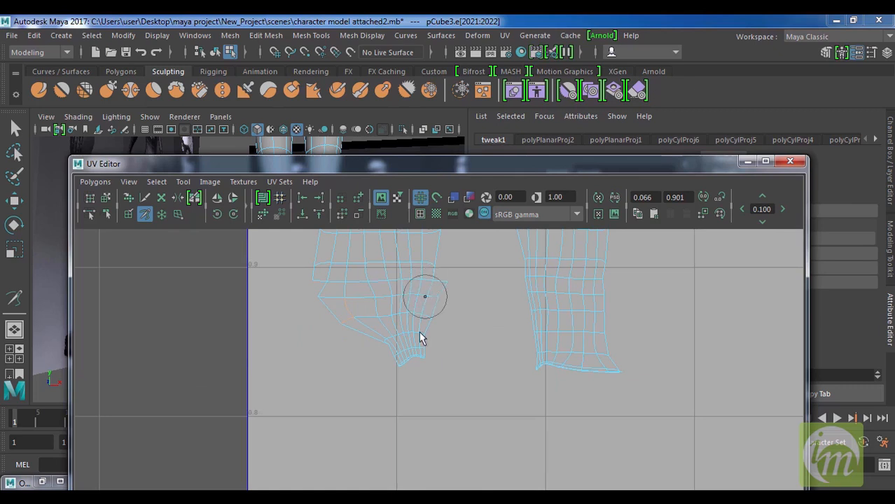
alt+middle_drag(416, 334, 434, 422)
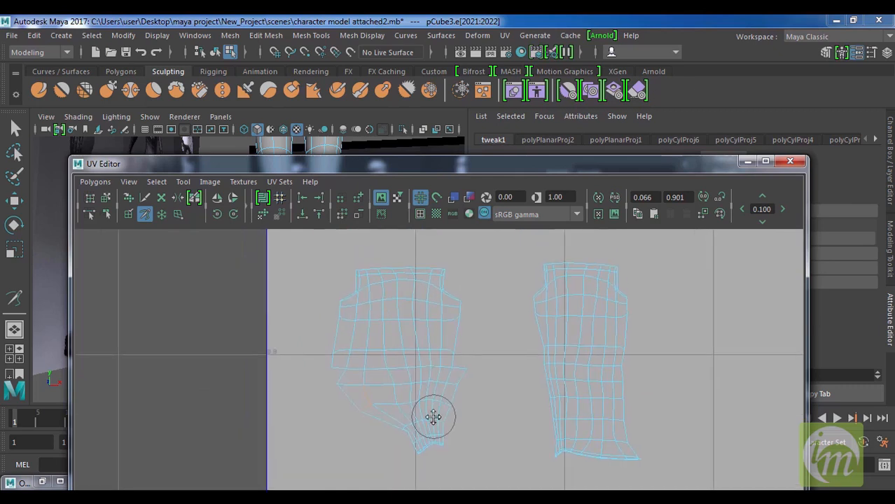
Step: Select the UVs of the left leg shell above its bottom rows and scale them narrower horizontally
key(w)
click(318, 311)
right_drag(402, 320, 459, 321)
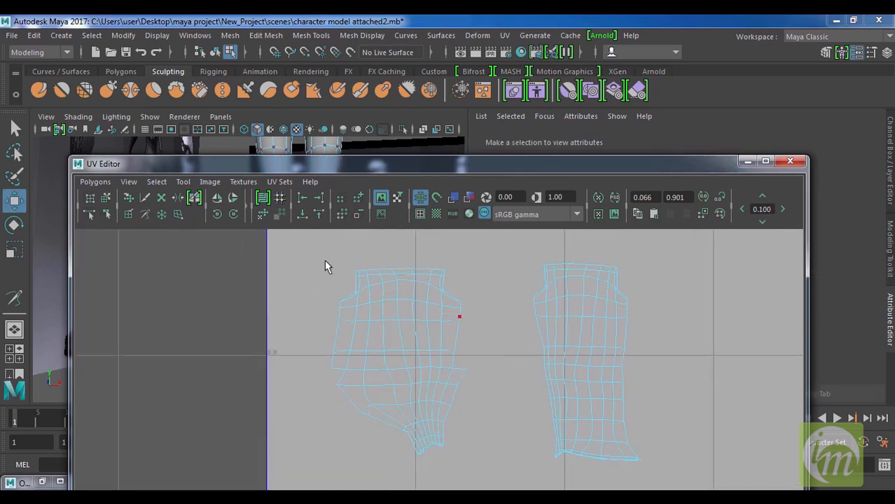
drag(475, 425, 479, 411)
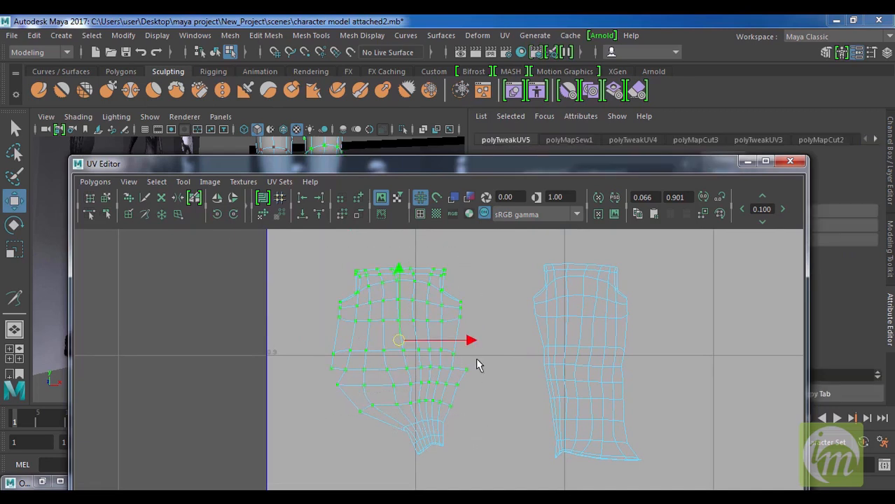
key(r)
drag(465, 346, 482, 342)
key(w)
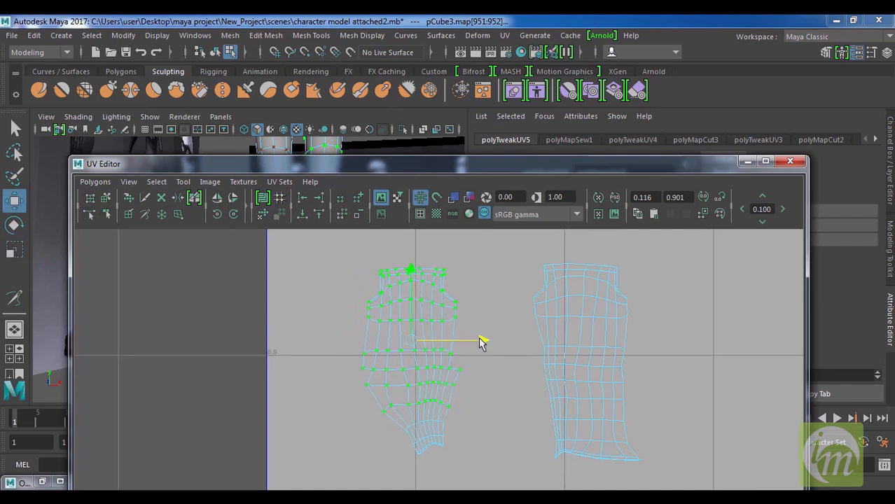
Step: Select the bottom rows of UVs on the left leg shell and scale them wider horizontally
alt+middle_drag(501, 391, 525, 347)
drag(508, 430, 425, 385)
key(r)
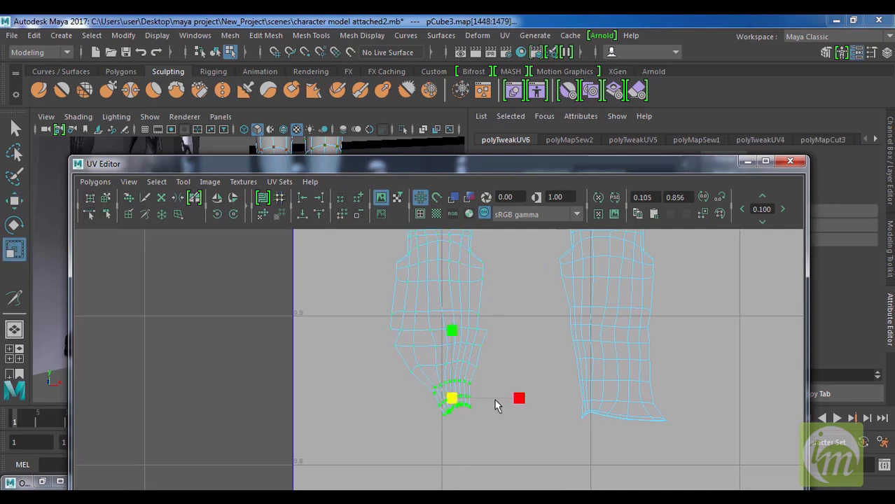
drag(520, 399, 564, 399)
mouse_move(452, 331)
mouse_down()
mouse_move(456, 345)
mouse_move(455, 325)
mouse_up()
Step: Shift the bottom rows of the left leg shell sideways under the upper part and rotate them roughly level
key(w)
drag(516, 400, 507, 407)
key(r)
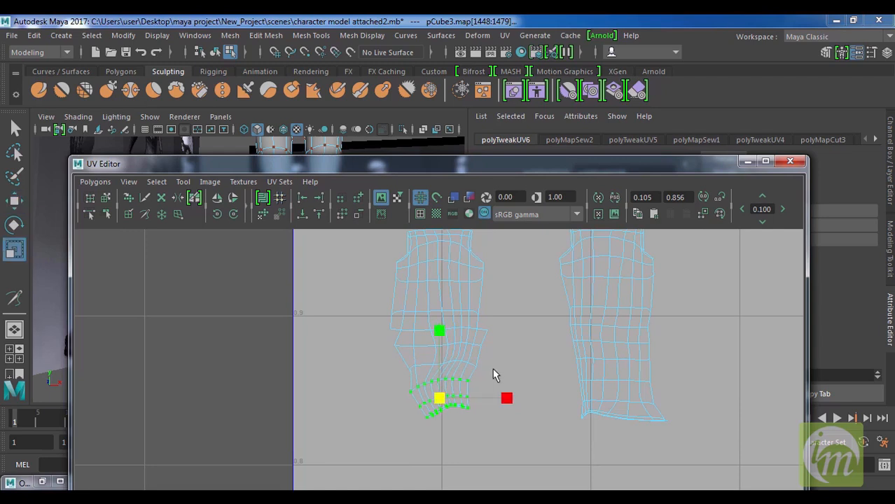
key(e)
drag(500, 366, 506, 372)
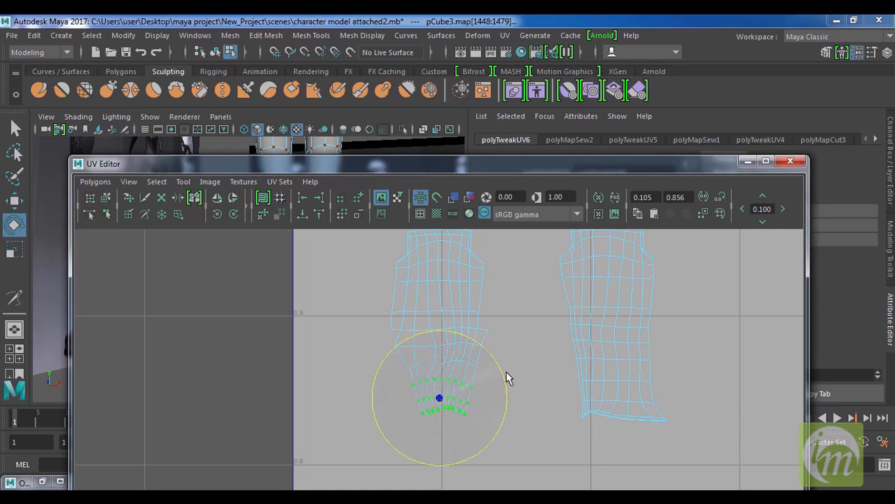
Step: Move the whole left leg shell slightly away from the right leg shell, and nudge the right shell's UVs
alt+middle_drag(504, 346, 462, 378)
scroll(462, 376, down, 1)
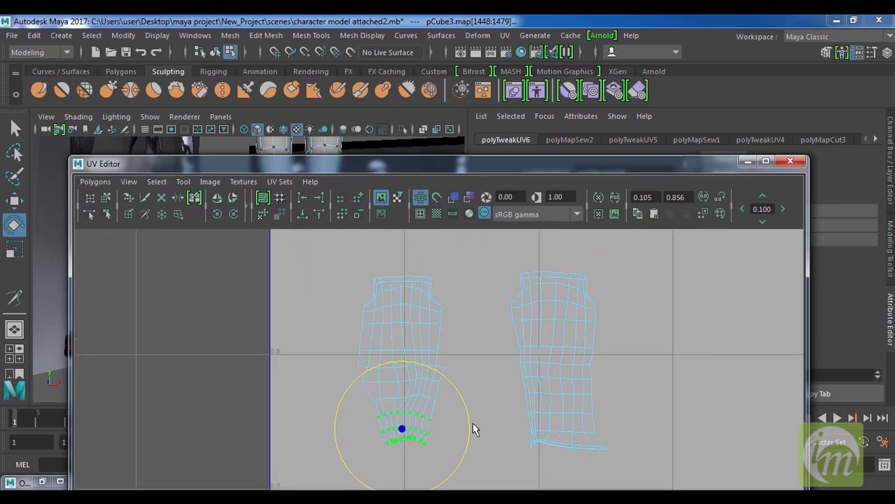
alt+middle_drag(489, 428, 497, 407)
scroll(496, 409, down, 3)
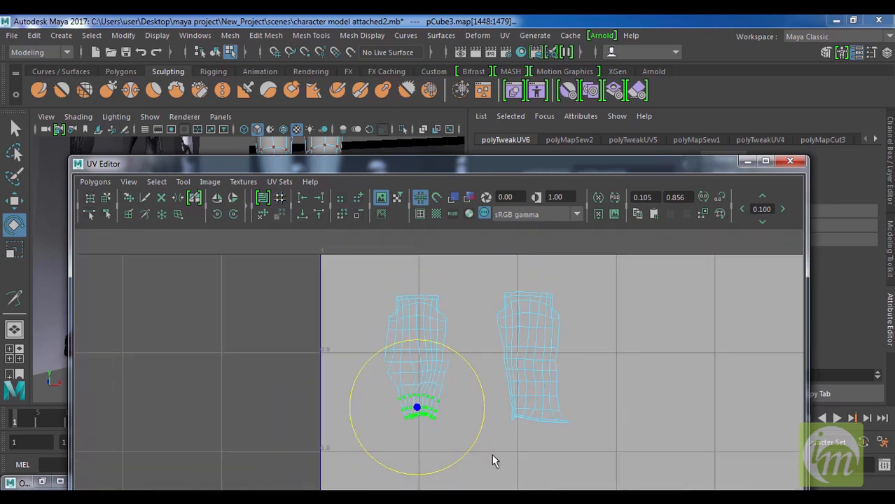
drag(346, 281, 464, 442)
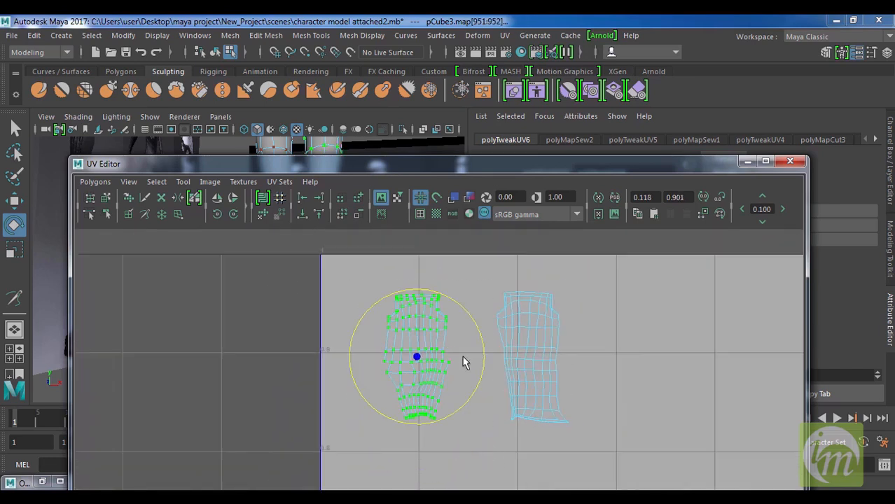
key(w)
drag(445, 358, 431, 358)
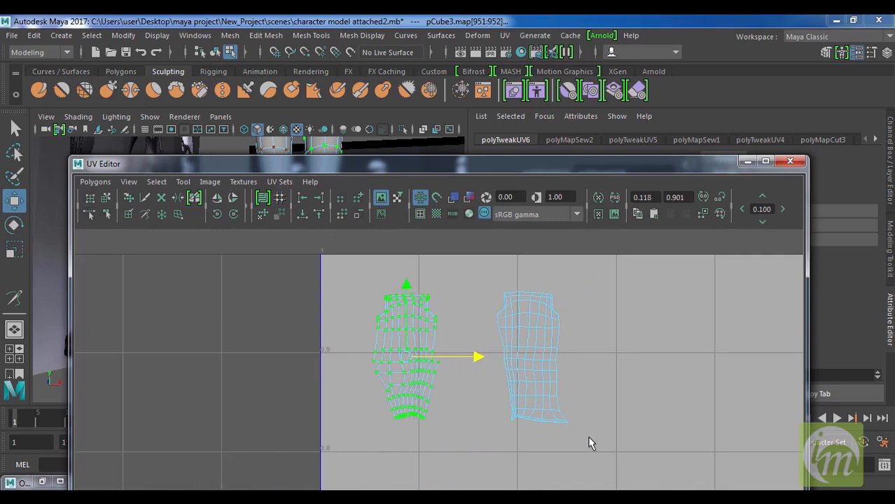
click(563, 327)
drag(573, 359, 571, 358)
Step: Pull the two stray UVs protruding from the torso shell's right shoulder back toward the shell
scroll(613, 399, down, 2)
alt+middle_drag(613, 406, 573, 282)
scroll(569, 350, down, 2)
alt+middle_drag(567, 420, 591, 288)
scroll(590, 287, down, 4)
alt+middle_drag(543, 367, 592, 285)
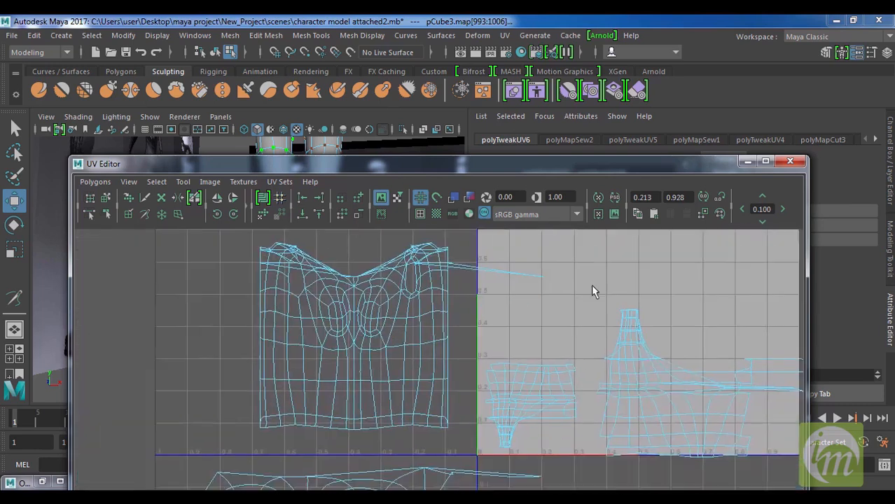
scroll(553, 331, down, 1)
alt+middle_drag(488, 306, 503, 354)
click(547, 337)
drag(548, 336, 438, 328)
drag(508, 334, 538, 316)
scroll(502, 337, up, 2)
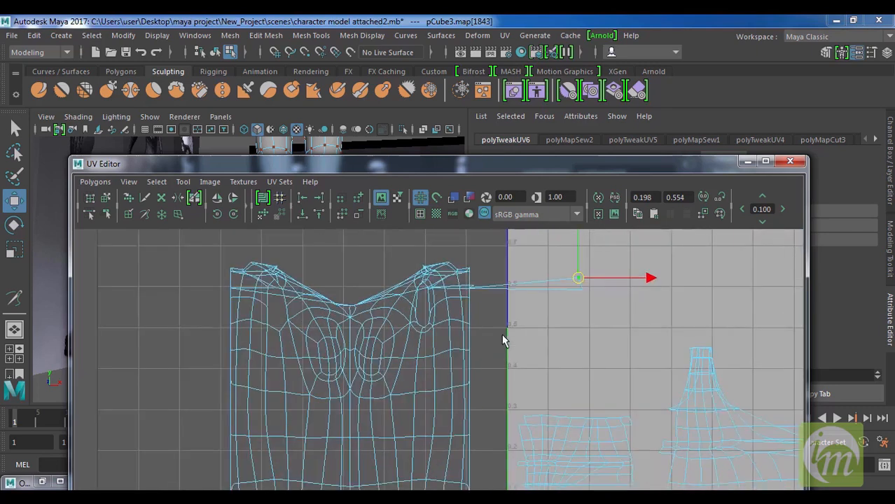
alt+middle_drag(532, 310, 542, 407)
drag(614, 335, 517, 358)
Step: Select the UVs around the torso shell's right shoulder and smooth them with the Smooth UV Tool
alt+middle_drag(412, 355, 479, 366)
scroll(489, 357, up, 2)
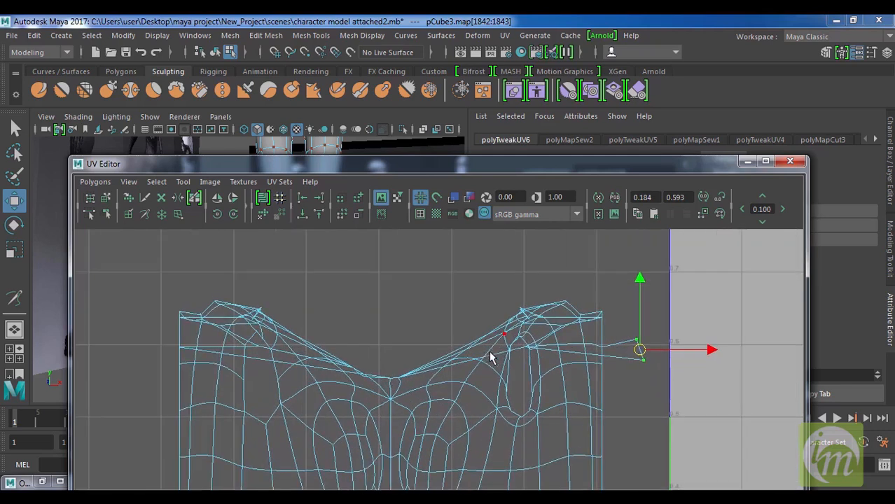
drag(467, 276, 662, 371)
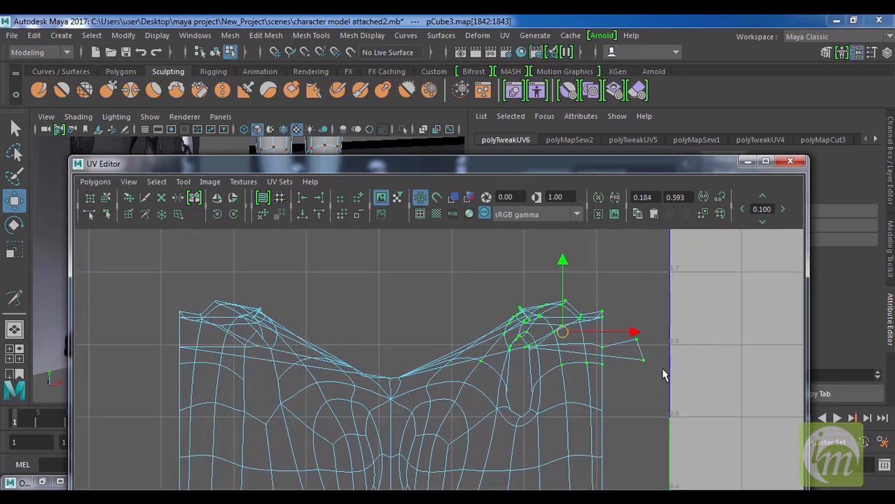
drag(421, 260, 643, 369)
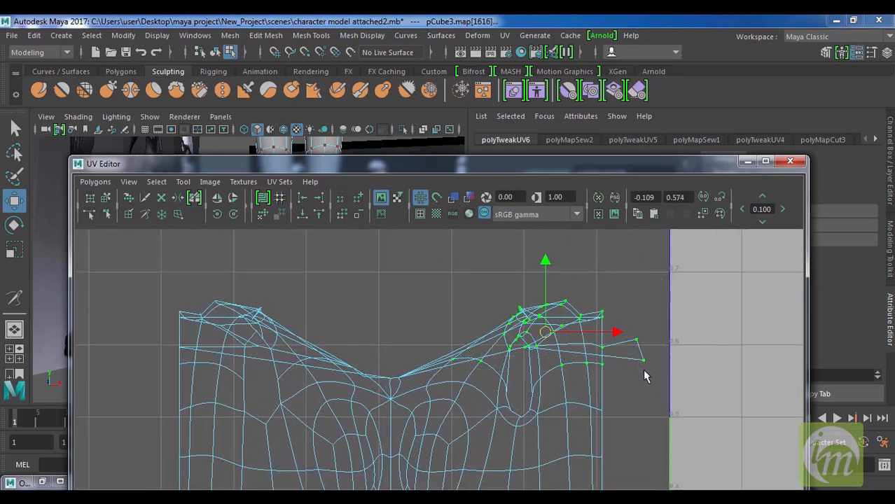
click(183, 181)
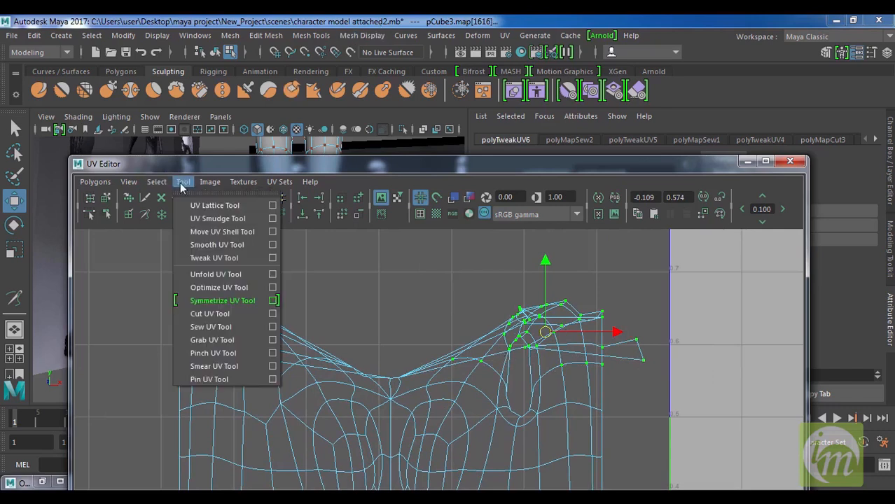
click(211, 244)
drag(446, 385, 462, 393)
Step: Select the two stray UVs beside the right shoulder and move them above the torso's neckline
drag(616, 344, 646, 370)
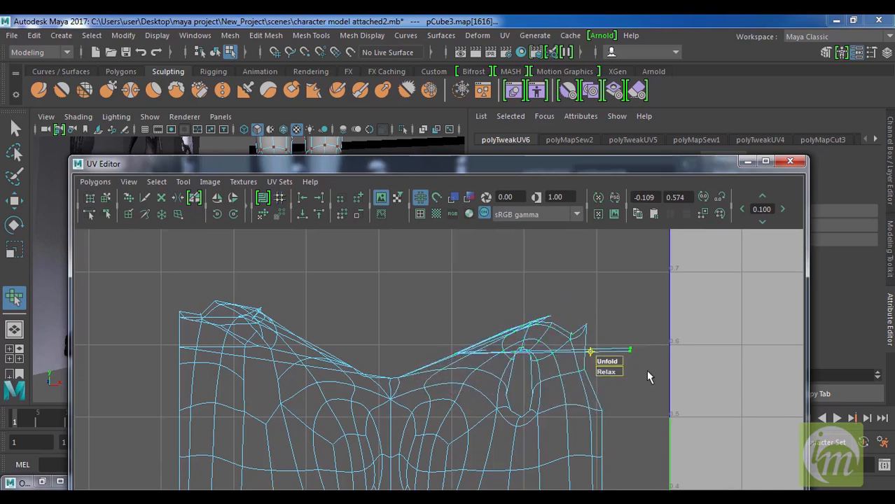
key(w)
drag(586, 335, 477, 301)
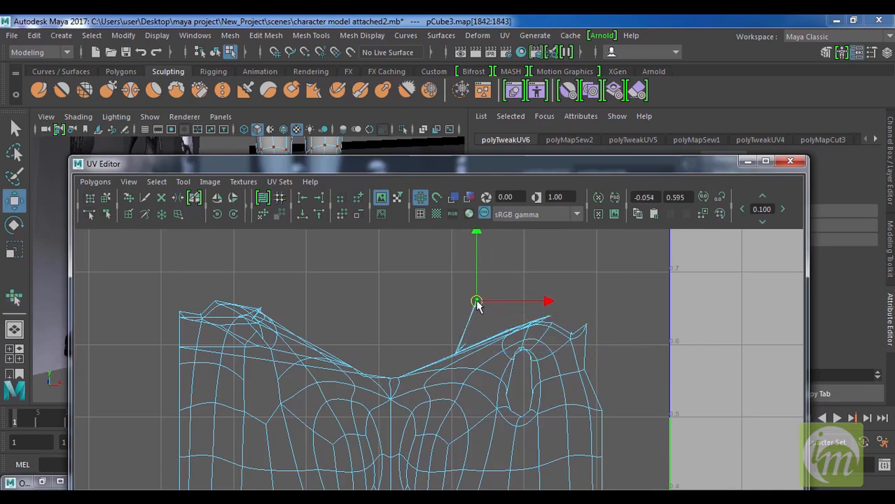
Step: Move the bunched UVs at the right shoulder tip of the torso shell up and outward from the neckline
scroll(540, 315, up, 3)
scroll(590, 296, up, 1)
alt+middle_drag(603, 291, 636, 357)
click(647, 334)
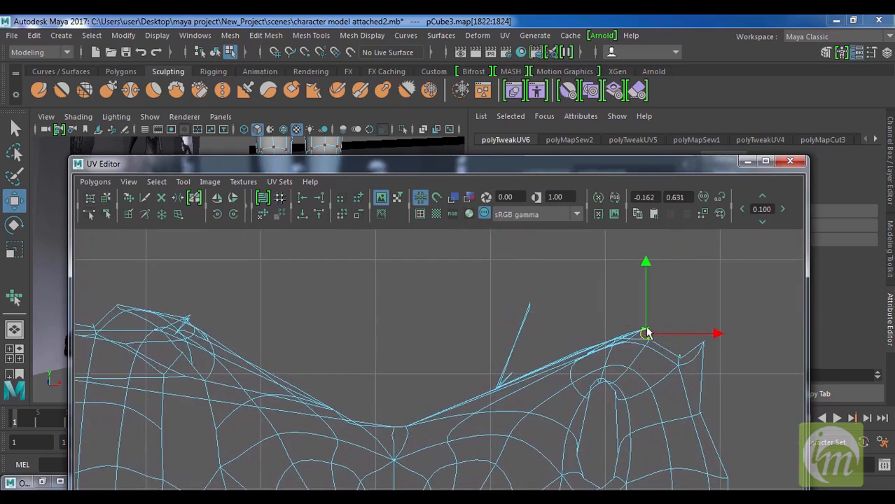
drag(647, 334, 614, 301)
drag(621, 334, 640, 322)
click(602, 315)
click(619, 308)
Step: Select the UVs around the torso shell's left shoulder and relax them with the Smooth UV Tool
alt+middle_drag(490, 367, 685, 341)
alt+middle_drag(372, 324, 385, 344)
drag(237, 291, 524, 410)
click(184, 182)
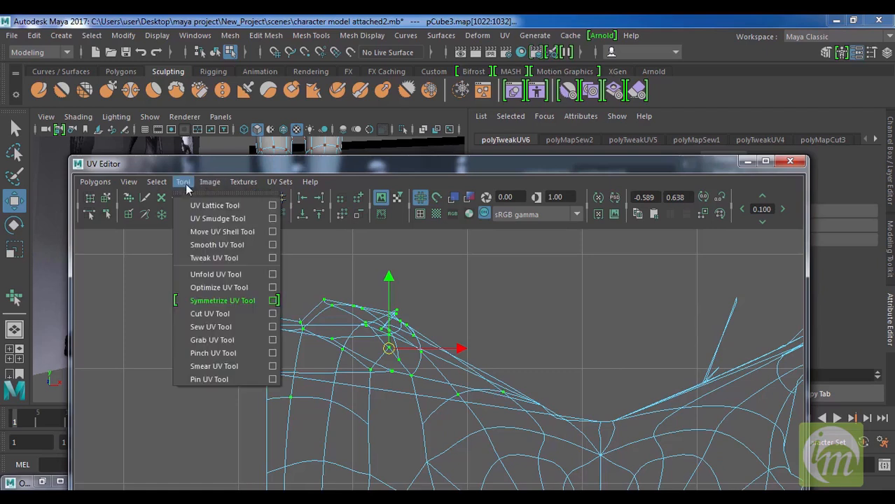
click(210, 234)
drag(244, 425, 278, 423)
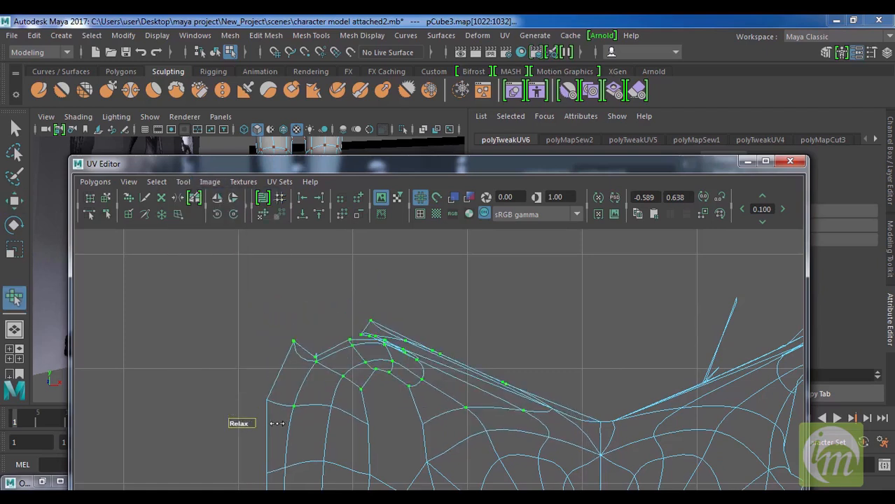
Step: Select all UVs of the torso shell and scale the shell down uniformly to a little over half its size
scroll(563, 313, down, 2)
alt+middle_drag(621, 338, 517, 268)
scroll(555, 346, down, 3)
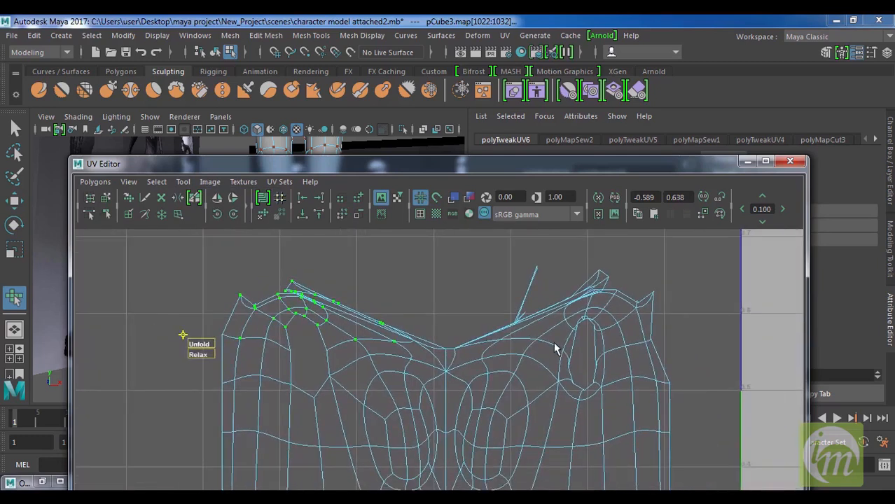
scroll(576, 384, down, 1)
alt+middle_drag(574, 385, 568, 302)
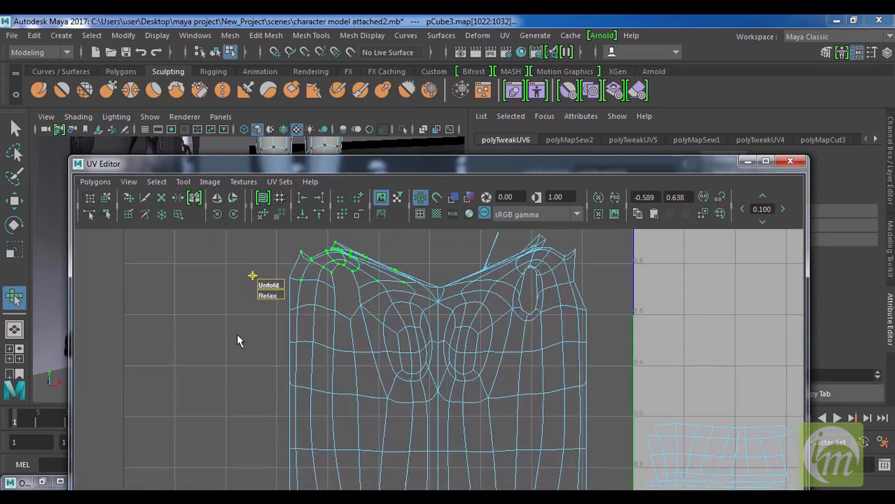
click(236, 333)
scroll(409, 343, down, 3)
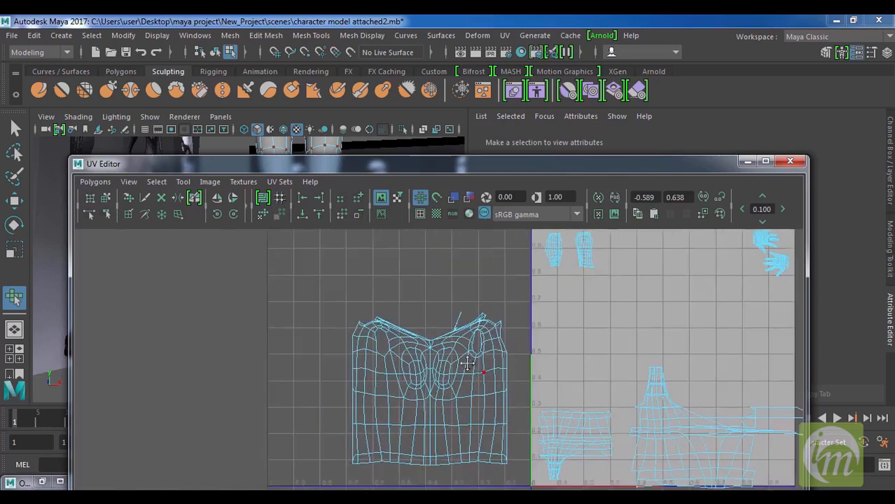
drag(271, 295, 485, 455)
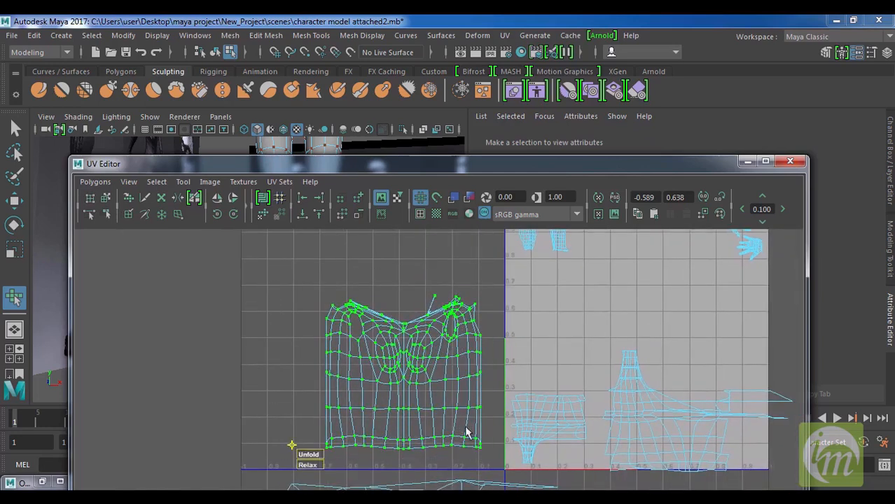
alt+middle_drag(432, 421, 435, 397)
key(w)
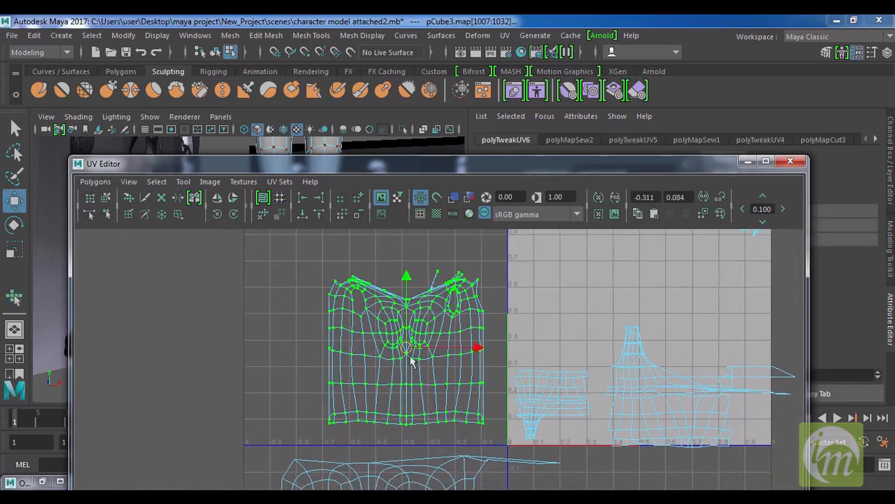
key(r)
drag(406, 348, 390, 380)
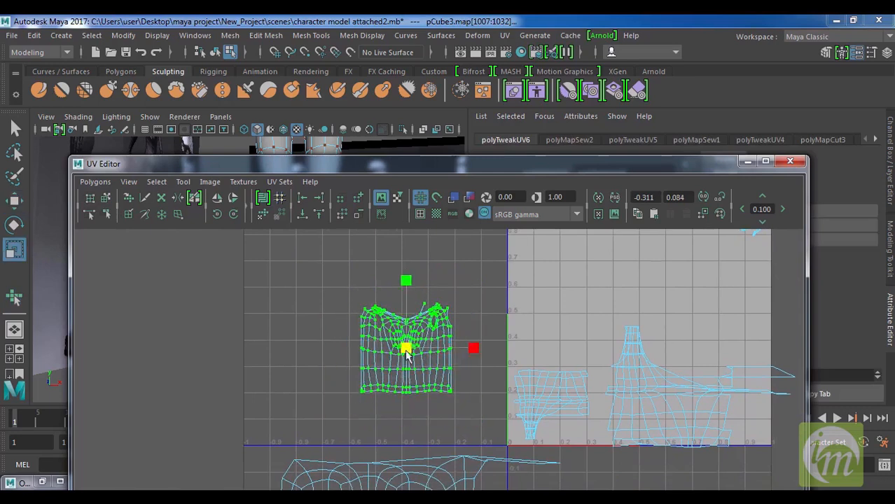
Step: Move the torso shell into the 0 to 1 UV tile, below the two small shells near the tile's upper-left corner
key(w)
middle_drag(554, 305, 579, 297)
drag(579, 291, 570, 276)
alt+middle_drag(668, 314, 590, 379)
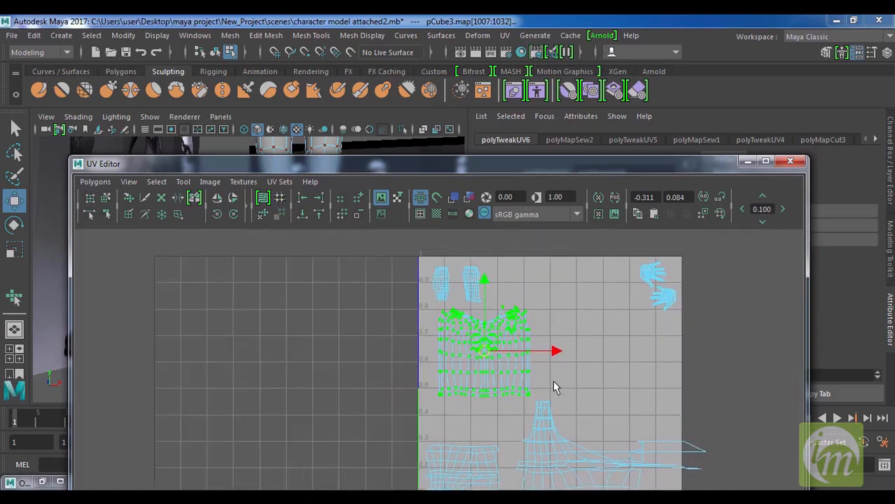
Step: Select the overlapping UVs on the right half of the tile's lower-right shell and smooth them with the Smooth UV Tool
scroll(532, 379, up, 1)
alt+middle_drag(567, 443, 542, 359)
scroll(579, 373, up, 2)
scroll(569, 342, up, 2)
alt+middle_drag(524, 361, 425, 384)
scroll(425, 384, down, 2)
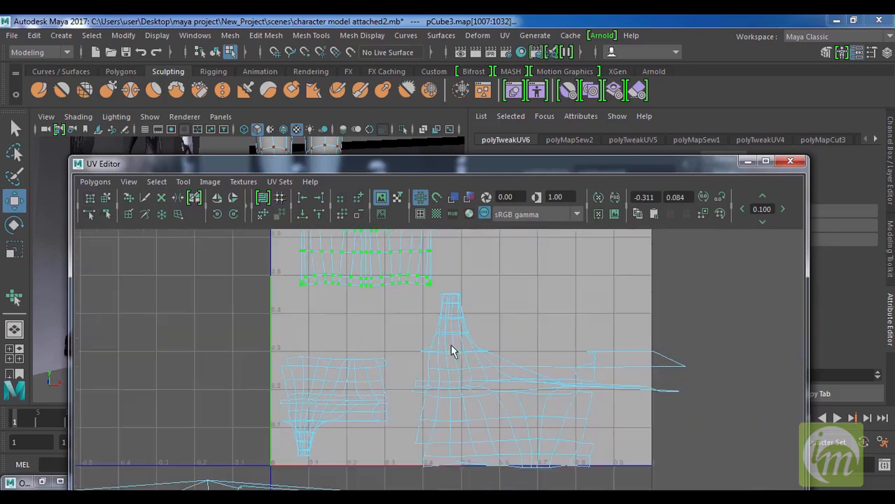
drag(506, 327, 698, 479)
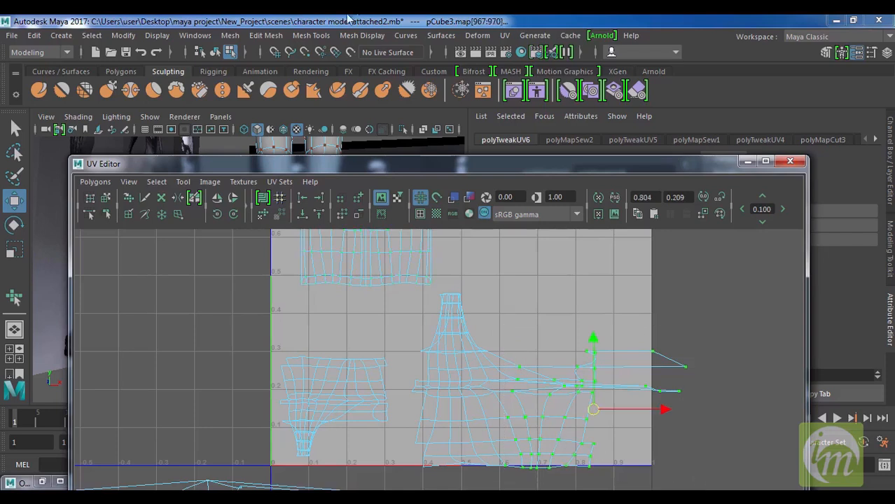
click(183, 181)
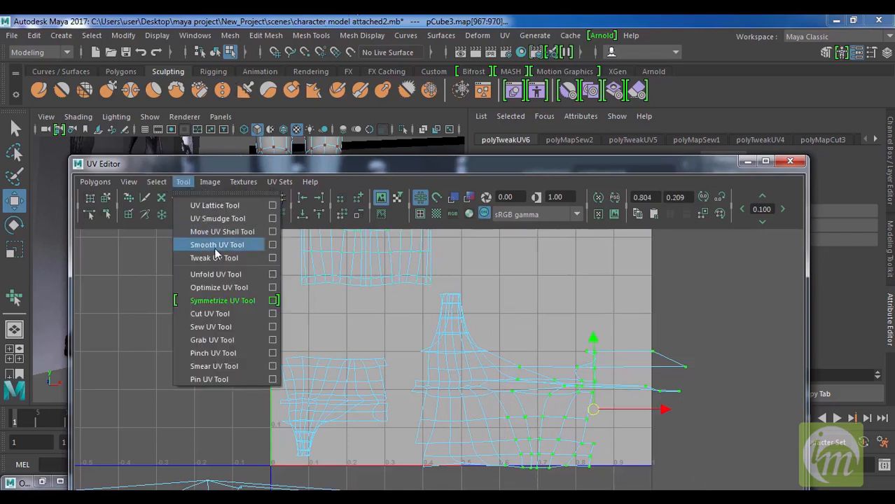
click(214, 247)
mouse_move(482, 485)
mouse_down()
mouse_move(504, 484)
mouse_move(494, 488)
mouse_move(494, 475)
mouse_move(506, 475)
mouse_move(497, 480)
mouse_up()
Step: Cut the slanted seam running down the left side of the lower-left shell's tapered end with the Cut UV Tool
alt+middle_drag(455, 388, 494, 377)
scroll(456, 390, up, 1)
scroll(428, 380, up, 2)
alt+middle_drag(428, 380, 494, 376)
scroll(463, 361, up, 4)
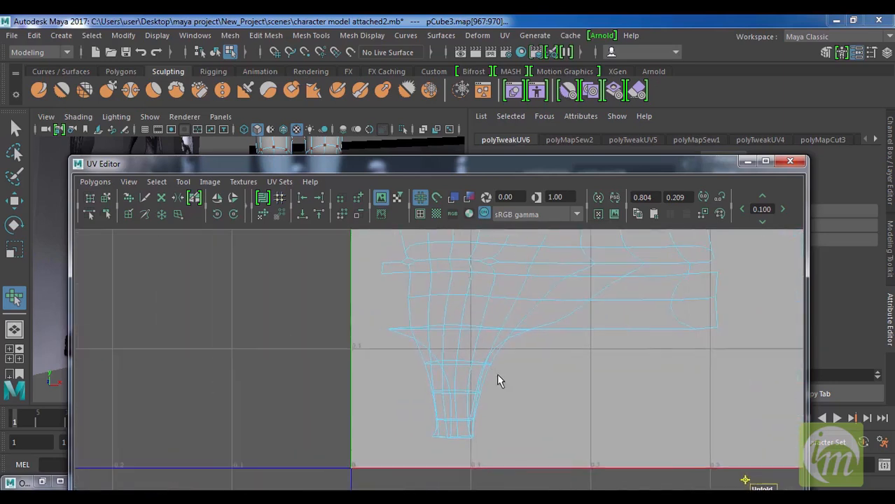
click(146, 198)
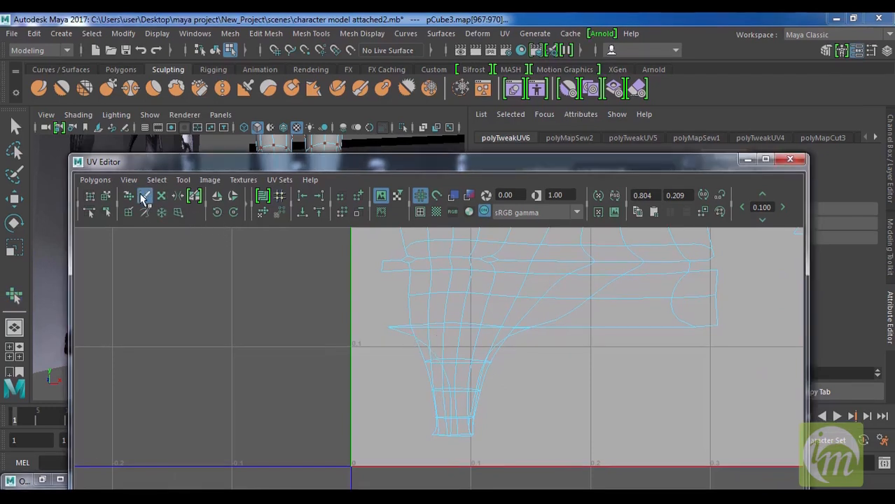
right_drag(408, 339, 409, 297)
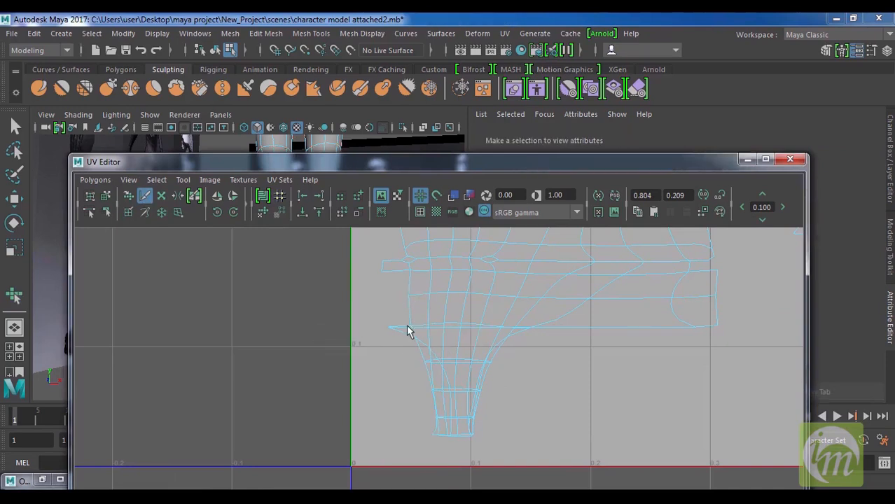
key(w)
click(416, 343)
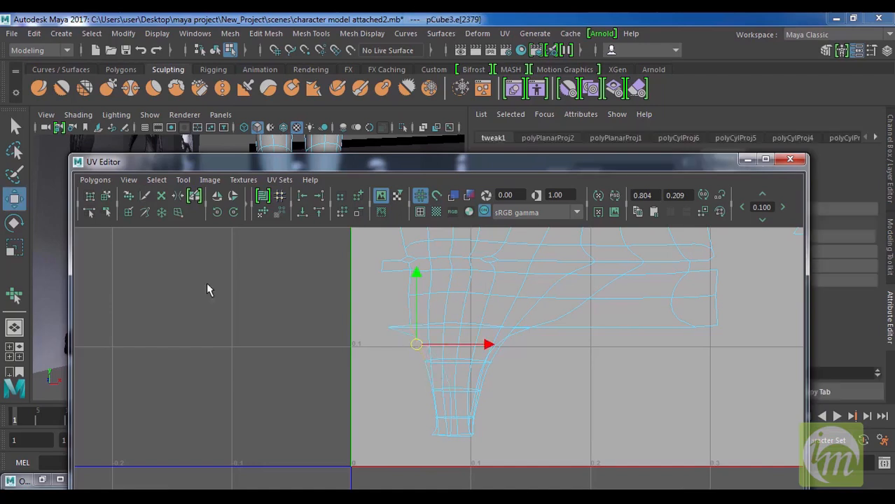
click(145, 196)
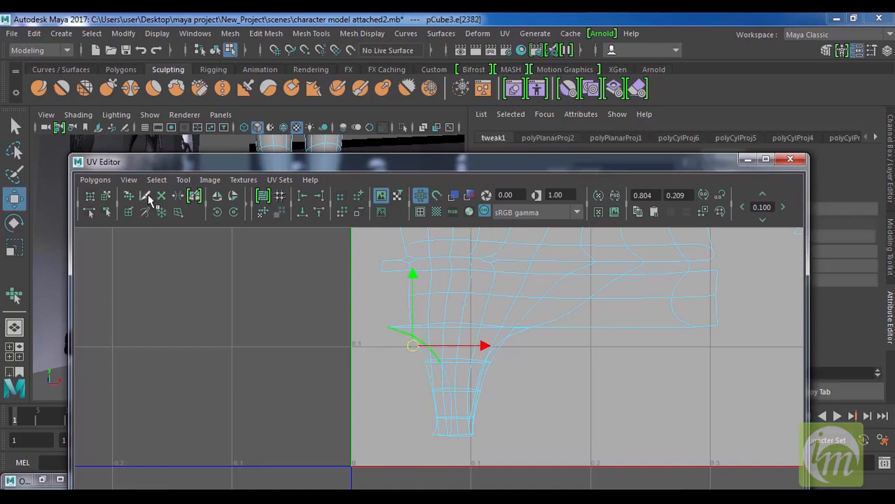
click(404, 339)
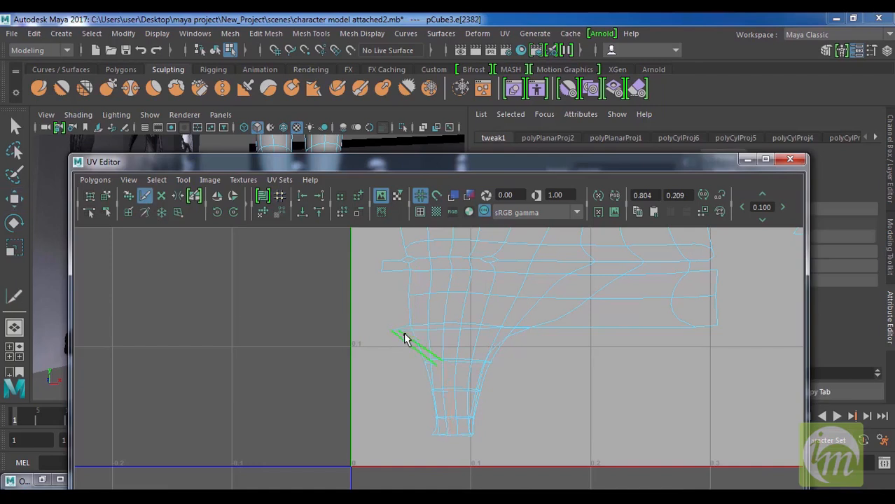
alt+middle_drag(515, 410, 519, 388)
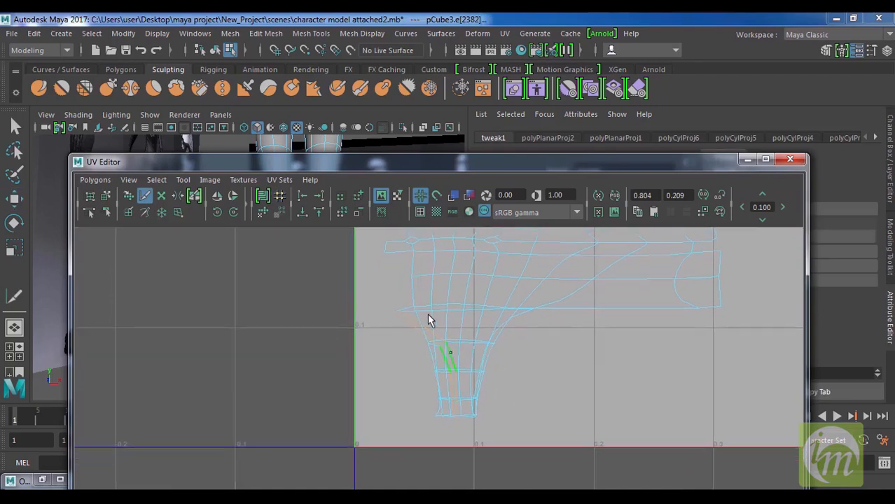
Step: Select all UVs of the lower-left shell's tapered end and relax them with the Smooth UV Tool
right_drag(434, 314, 500, 308)
key(w)
drag(518, 421, 392, 298)
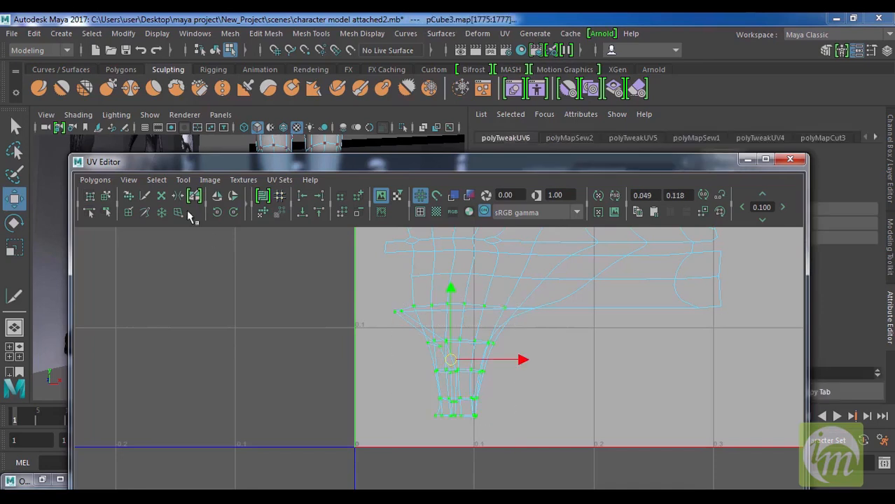
click(182, 180)
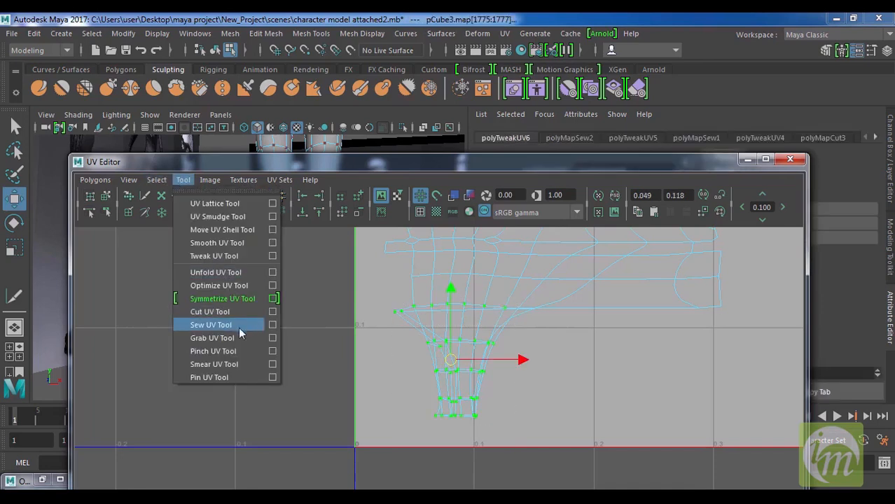
click(211, 237)
drag(358, 445, 380, 441)
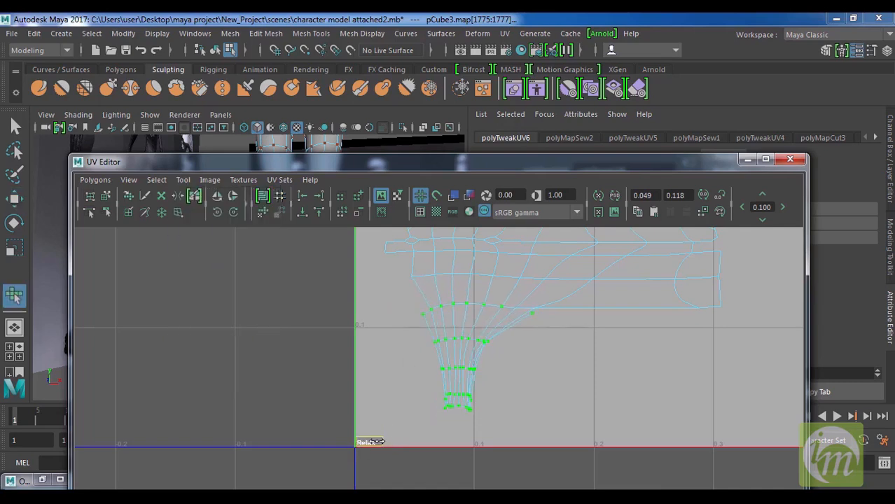
Step: Scale the UVs of the lower-left shell's tapered end horizontally to make it wider
scroll(540, 350, up, 2)
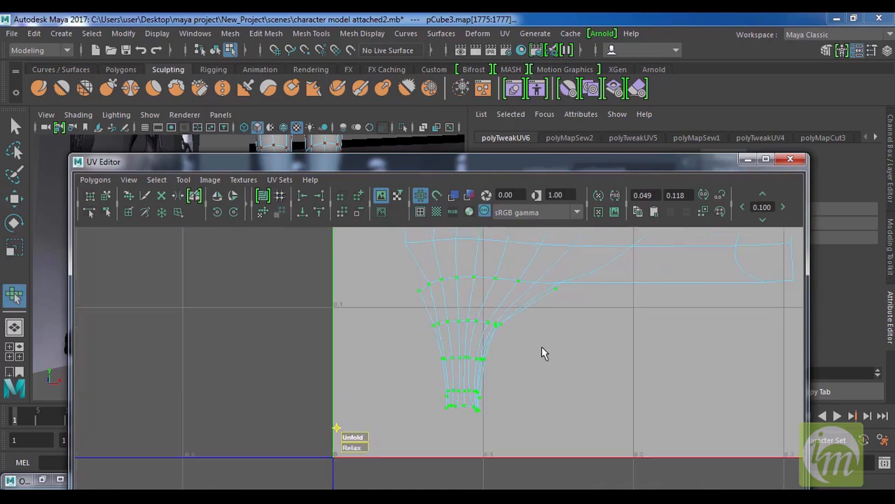
alt+middle_drag(540, 349, 501, 348)
key(r)
drag(516, 344, 561, 349)
scroll(473, 348, up, 4)
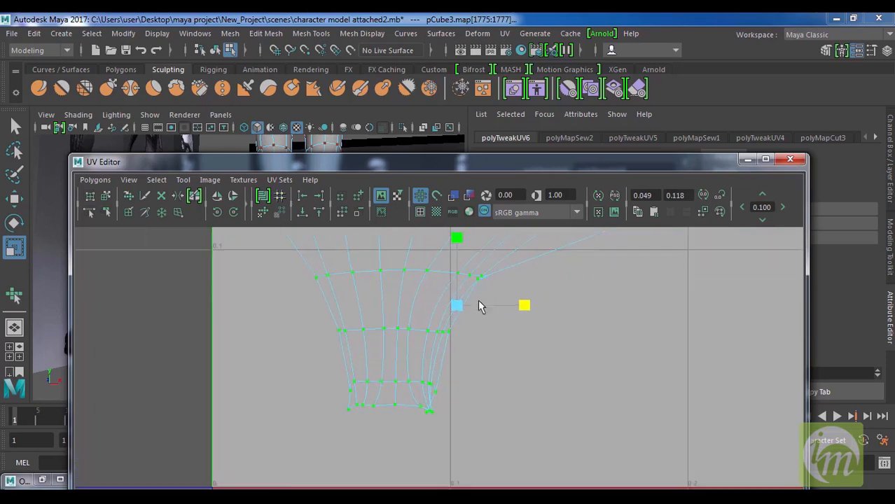
Step: Move the bunched UVs along the right border and bottom corner of the tapered end outward, one at a time, to separate them
click(475, 278)
key(w)
drag(478, 279, 550, 287)
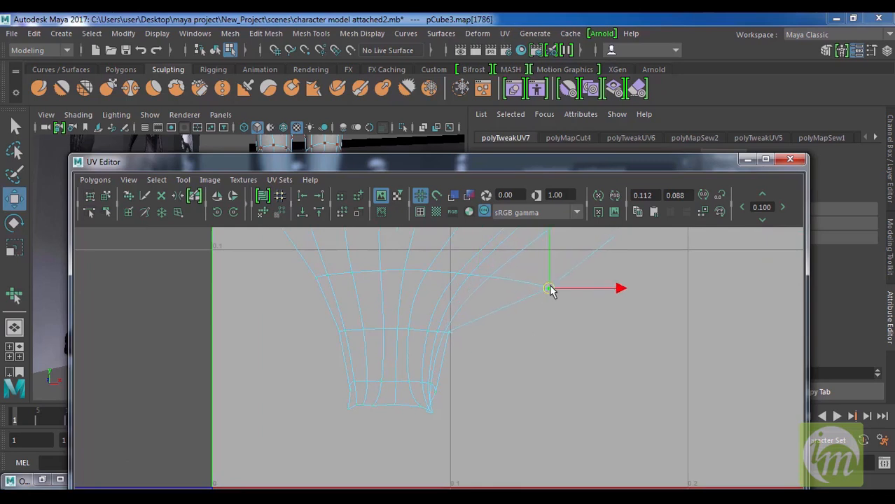
click(449, 332)
drag(504, 339, 528, 339)
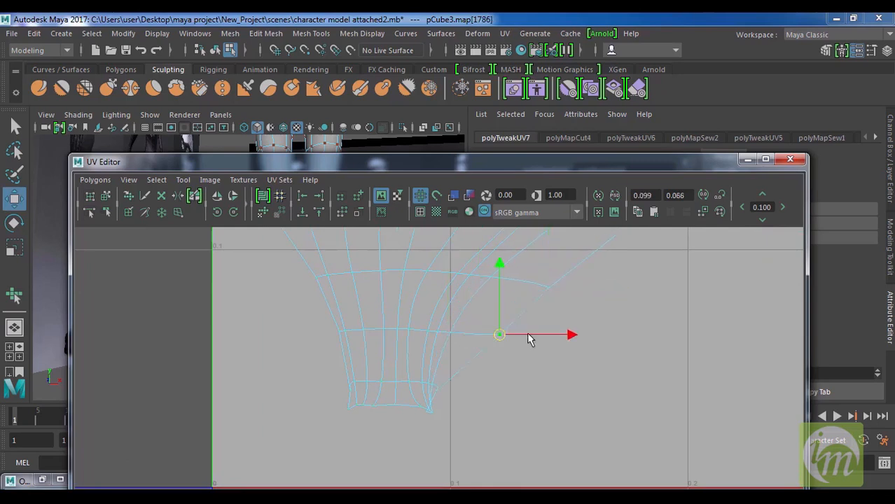
click(439, 395)
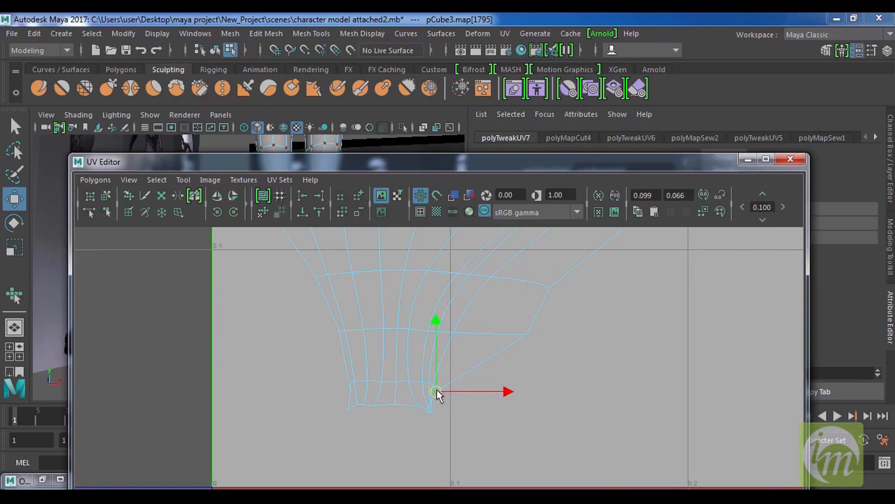
drag(488, 392, 485, 413)
scroll(463, 371, down, 1)
scroll(461, 400, up, 1)
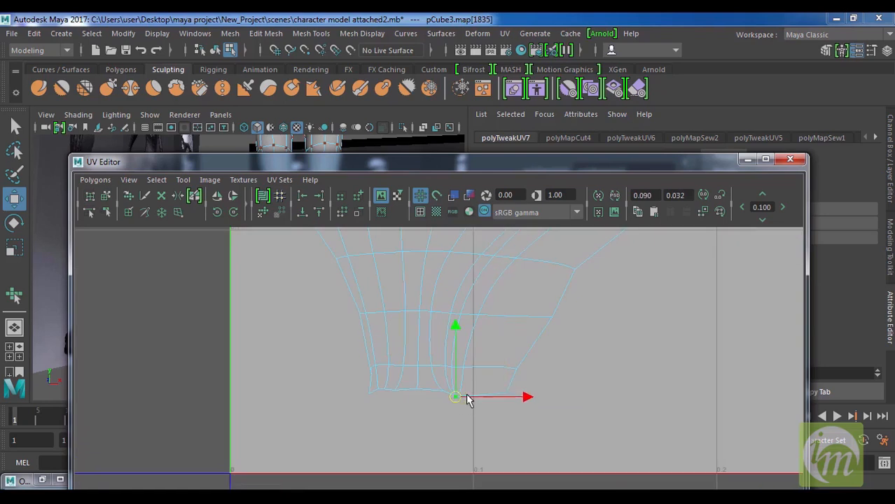
drag(469, 397, 452, 405)
scroll(464, 404, up, 3)
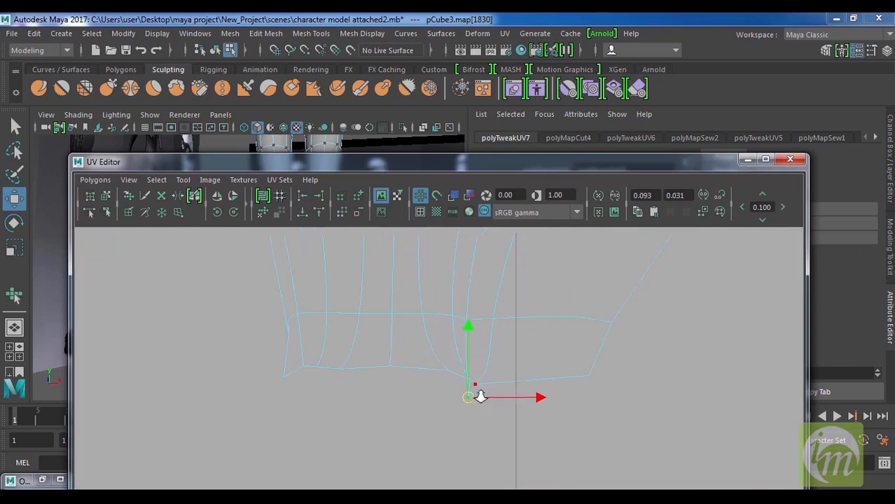
Step: Select the bottom row of UVs on the tapered end and spread the crowded ones apart with the UV Smudge Tool
drag(256, 355, 257, 356)
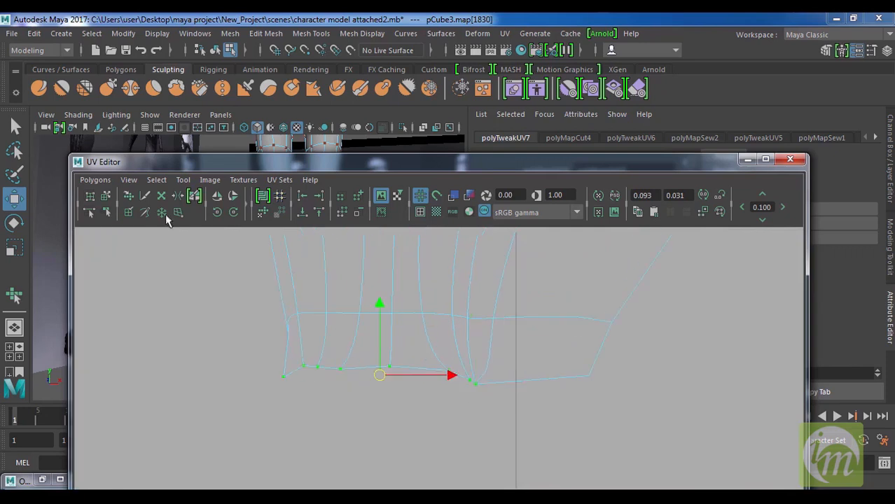
click(128, 195)
mouse_move(437, 373)
mouse_down()
mouse_move(515, 400)
mouse_move(441, 382)
mouse_up()
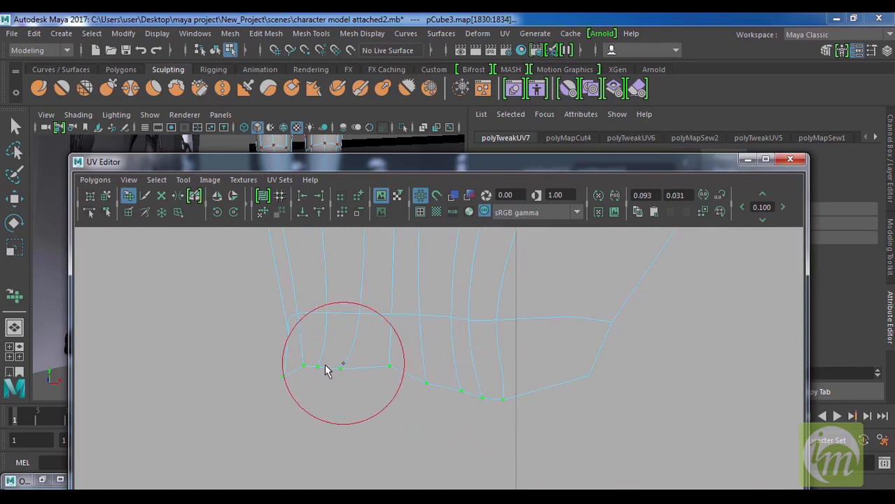
Step: Select the UVs along the right side of the lower-left shell and scale them horizontally into a narrower strip
scroll(433, 362, down, 2)
scroll(433, 358, down, 3)
alt+middle_drag(542, 318, 433, 433)
scroll(458, 345, down, 4)
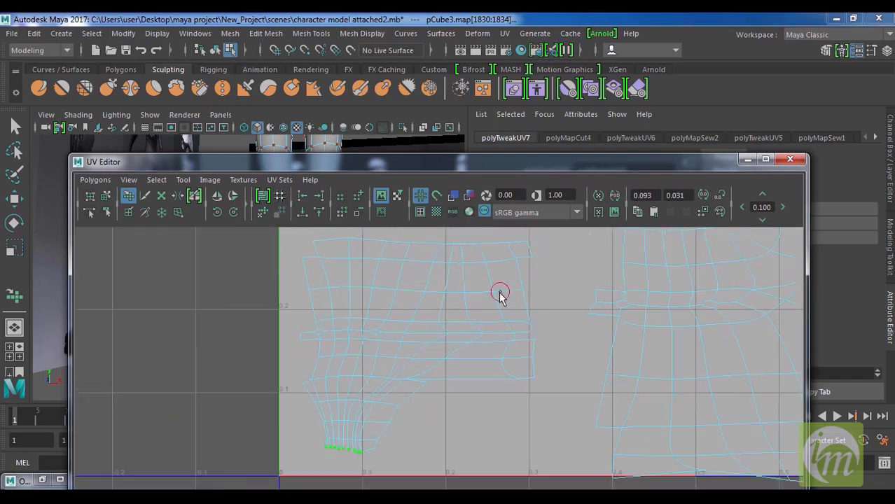
key(w)
right_drag(499, 299, 551, 298)
drag(558, 388, 455, 236)
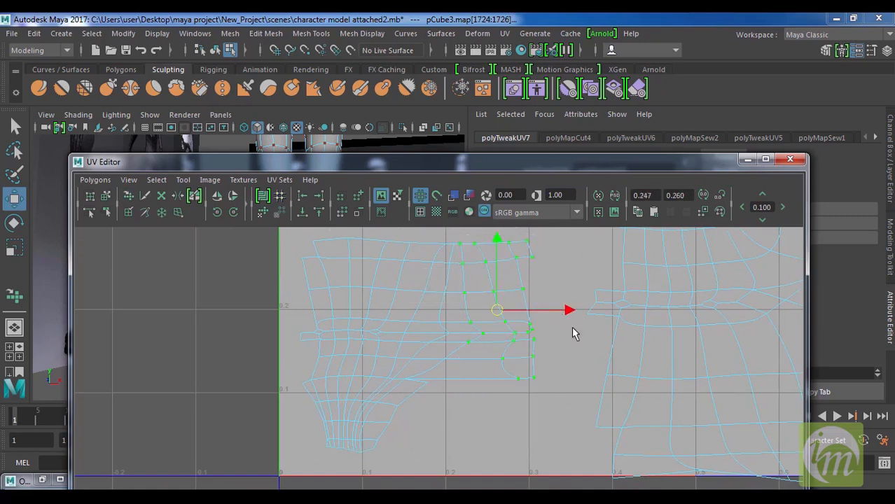
key(r)
mouse_move(566, 312)
mouse_down()
mouse_move(528, 314)
mouse_move(557, 312)
mouse_up()
key(w)
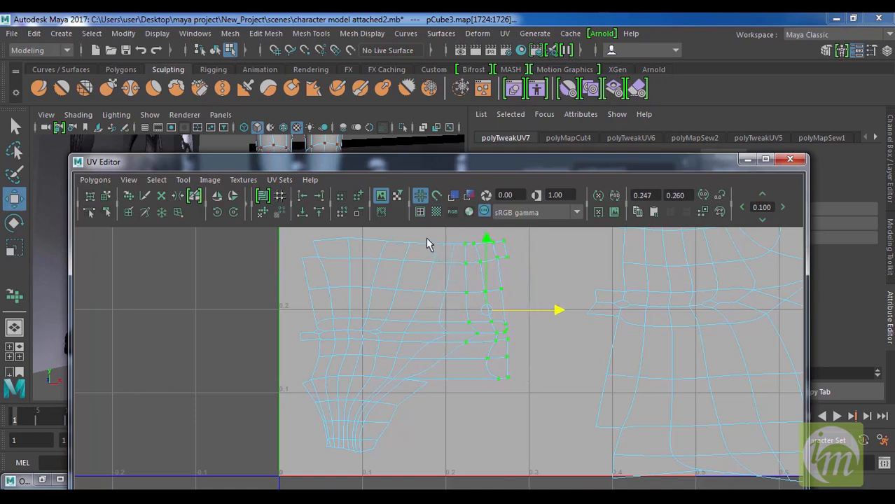
Step: Add the adjacent column of UVs to the selection, move the lower-left shell's right side inward and narrow it horizontally
shift+drag(459, 306, 418, 294)
drag(471, 311, 445, 338)
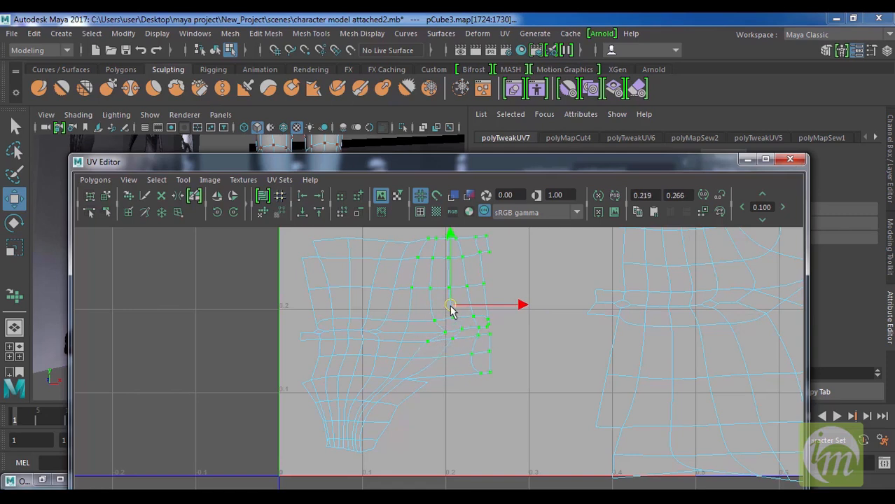
drag(453, 307, 446, 308)
drag(499, 386, 497, 366)
key(r)
mouse_move(510, 309)
mouse_down()
mouse_move(488, 311)
mouse_move(497, 306)
mouse_up()
key(w)
scroll(623, 318, down, 3)
scroll(622, 319, down, 2)
alt+middle_drag(658, 333, 616, 381)
scroll(538, 339, up, 4)
alt+middle_drag(578, 330, 506, 389)
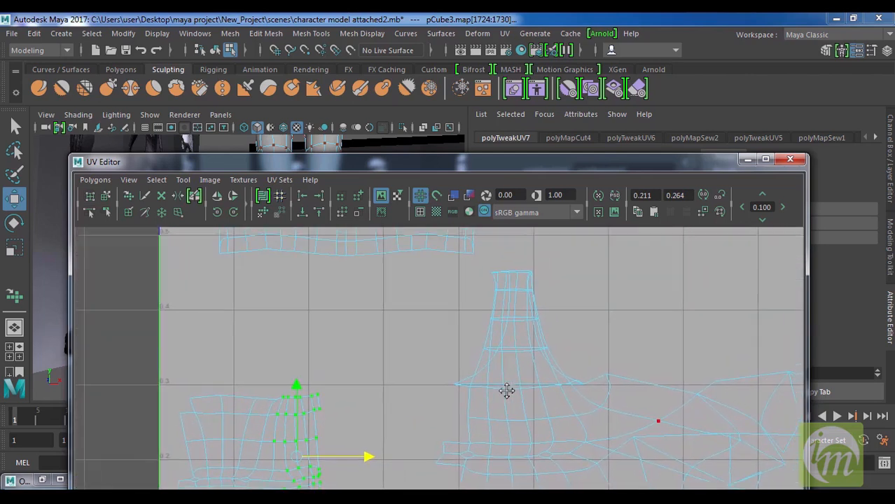
scroll(597, 360, down, 4)
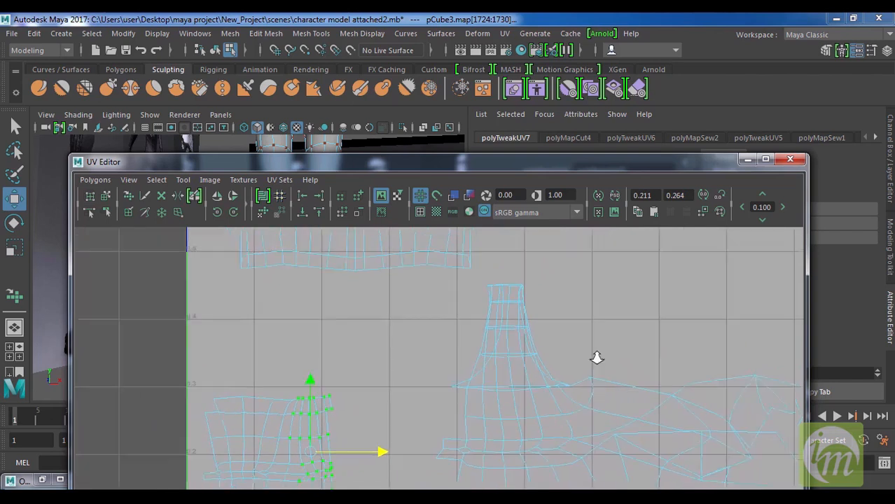
Step: Cut the UV edges along the left side of the tapered part, down to its base, with the Cut UV Tool
alt+middle_drag(520, 369, 488, 344)
scroll(486, 343, up, 3)
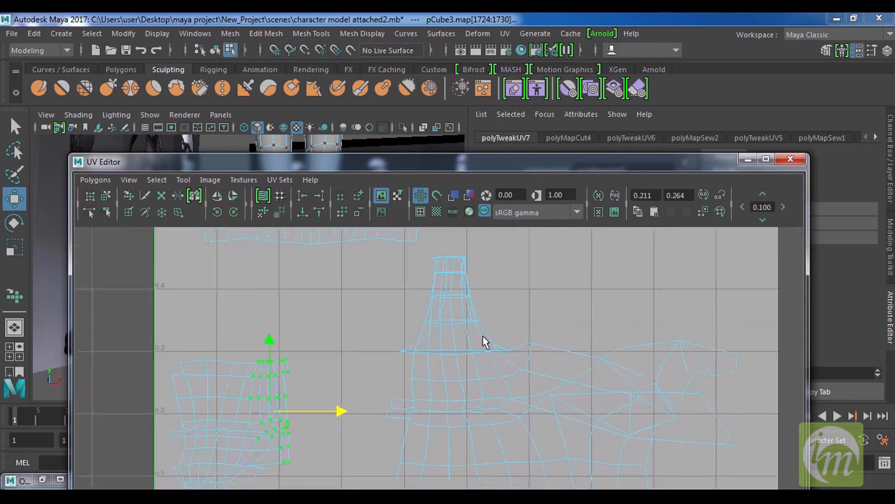
click(145, 197)
drag(436, 310, 407, 337)
click(408, 336)
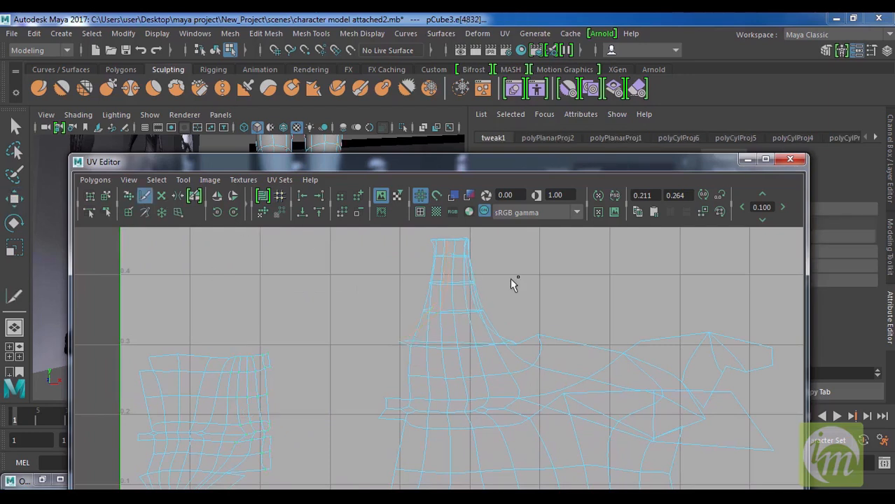
Step: Select the UVs of the tapered upper part of the shell and relax them with the Smooth UV Tool
key(w)
right_drag(470, 285, 531, 284)
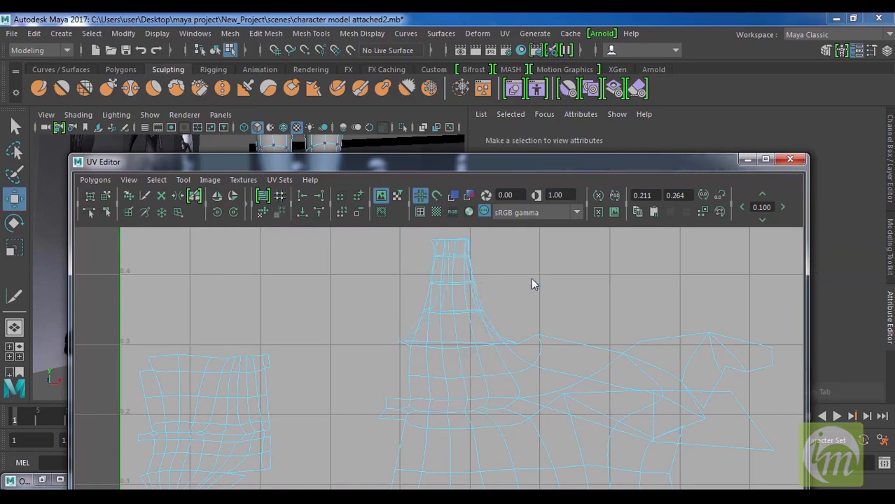
alt+right_drag(420, 282, 384, 279)
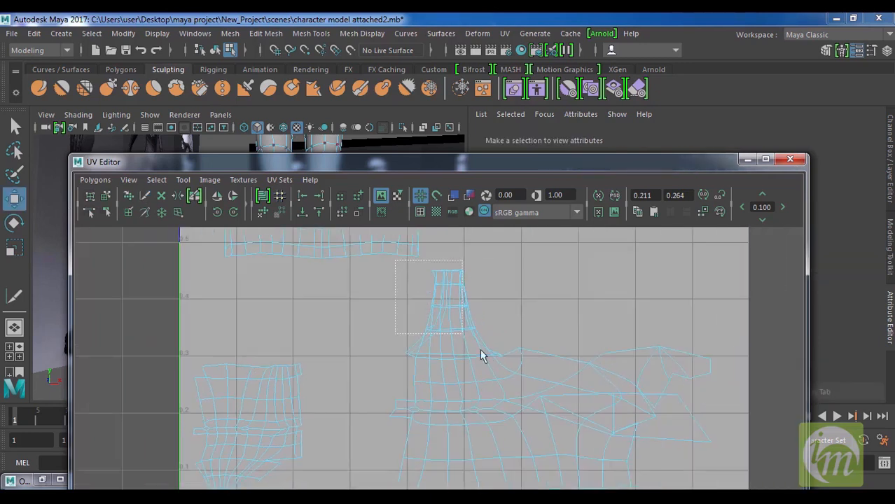
drag(539, 383, 539, 384)
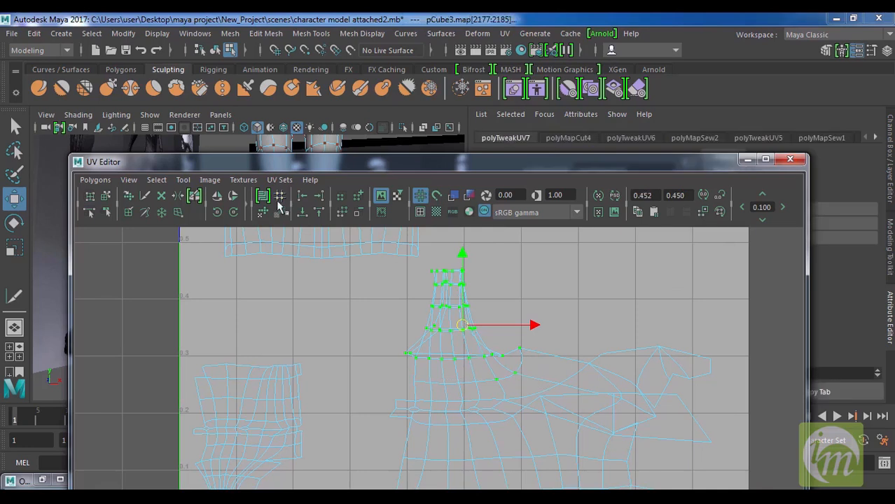
click(129, 180)
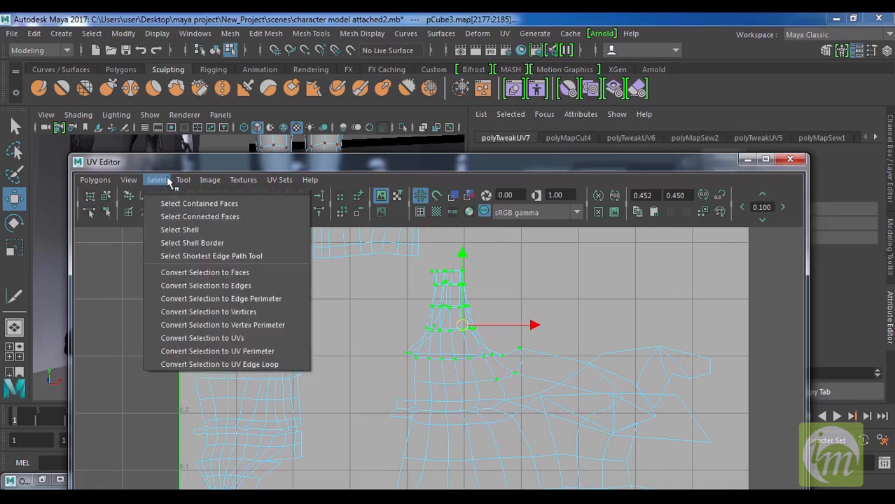
mouse_move(193, 184)
click(217, 243)
mouse_move(386, 402)
mouse_down()
mouse_move(422, 400)
mouse_move(400, 401)
mouse_up()
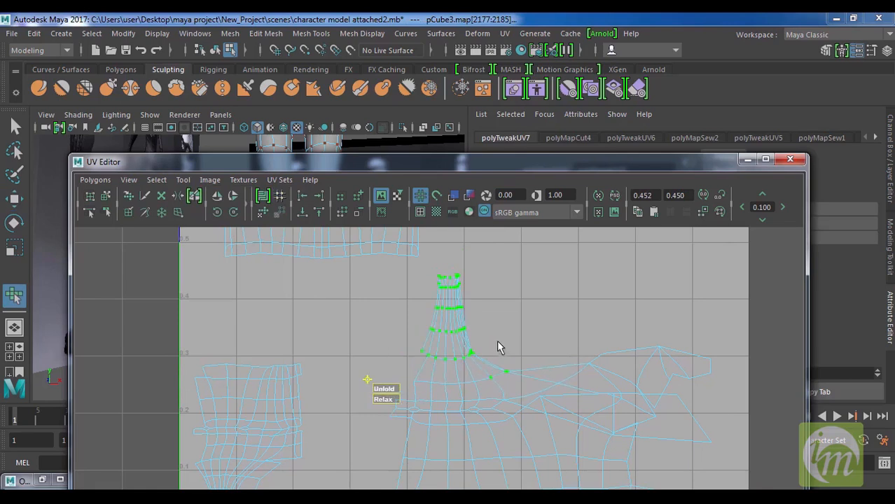
Step: Scale the selected UVs of the tapered part horizontally to make it wider
key(r)
drag(557, 317, 586, 309)
scroll(588, 308, down, 2)
scroll(504, 328, down, 1)
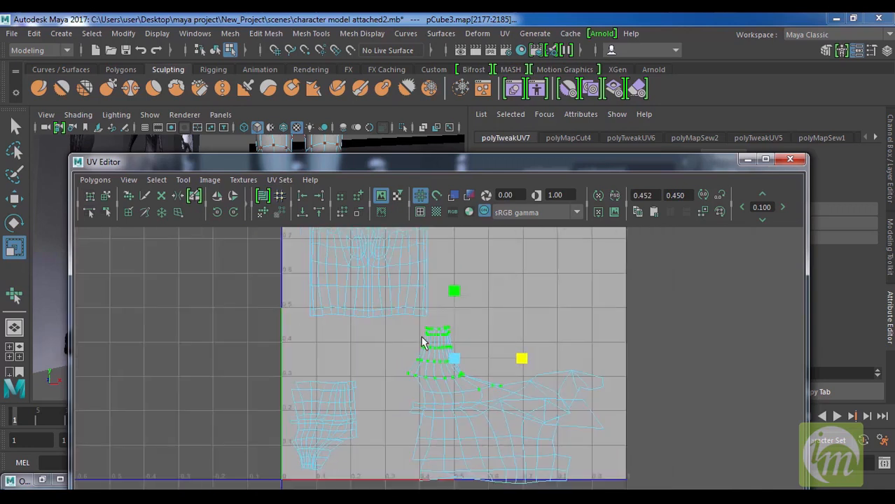
Step: Select the UVs of the whole lower-right shell and relax them with the Smooth UV Tool
drag(413, 324, 612, 491)
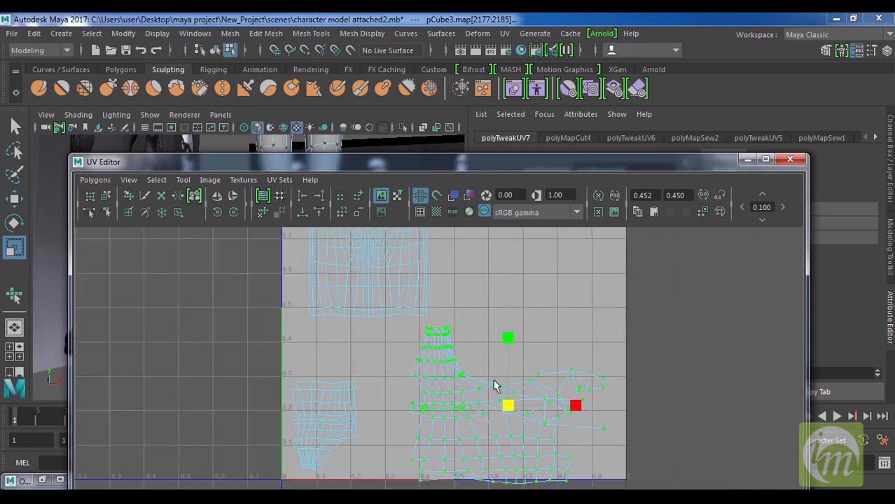
click(165, 182)
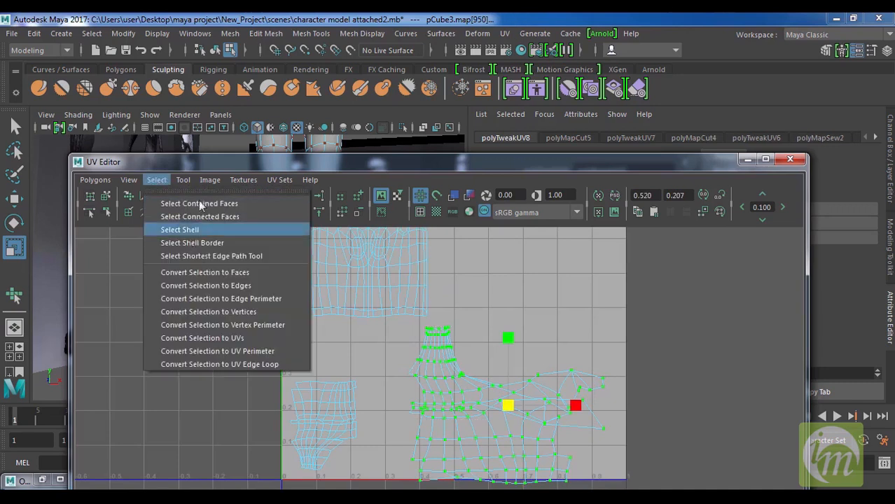
mouse_move(185, 181)
click(224, 243)
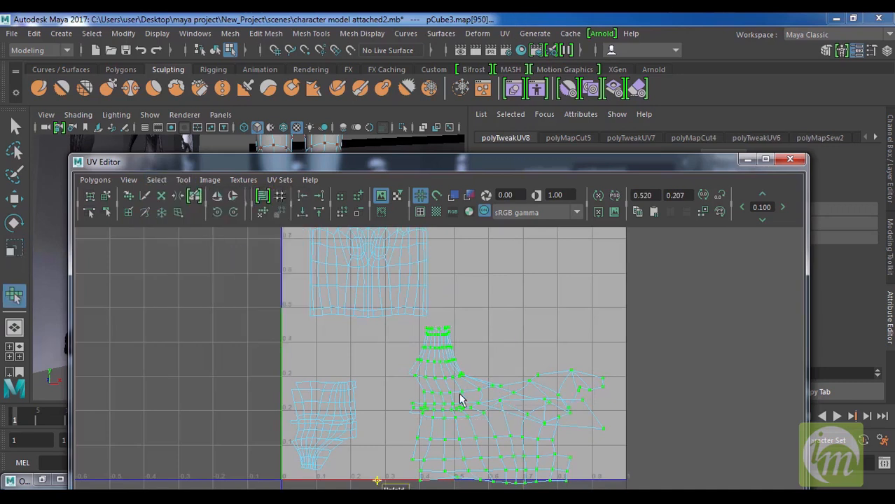
alt+middle_drag(456, 440, 464, 386)
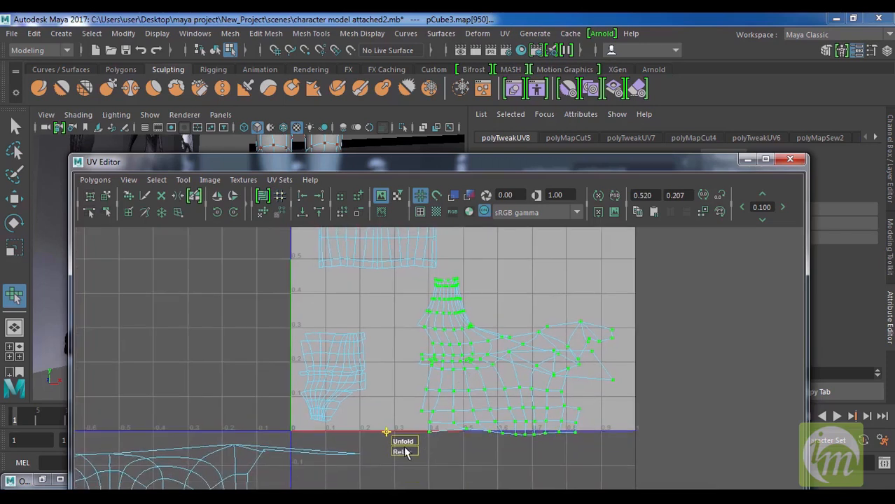
mouse_move(415, 452)
mouse_down()
mouse_move(402, 450)
mouse_move(414, 451)
mouse_up()
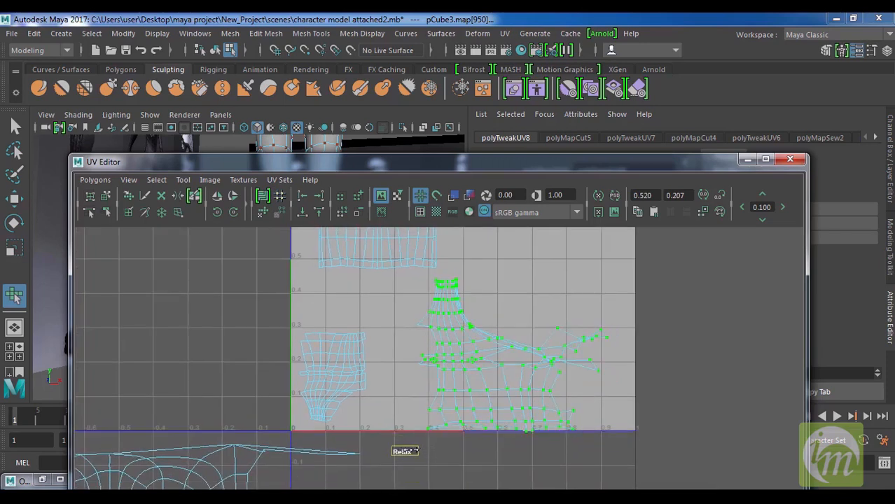
Step: Select the tangled UVs at the shell's right-hand extension and spread them apart with the UV Smudge Tool
alt+middle_drag(556, 364, 529, 299)
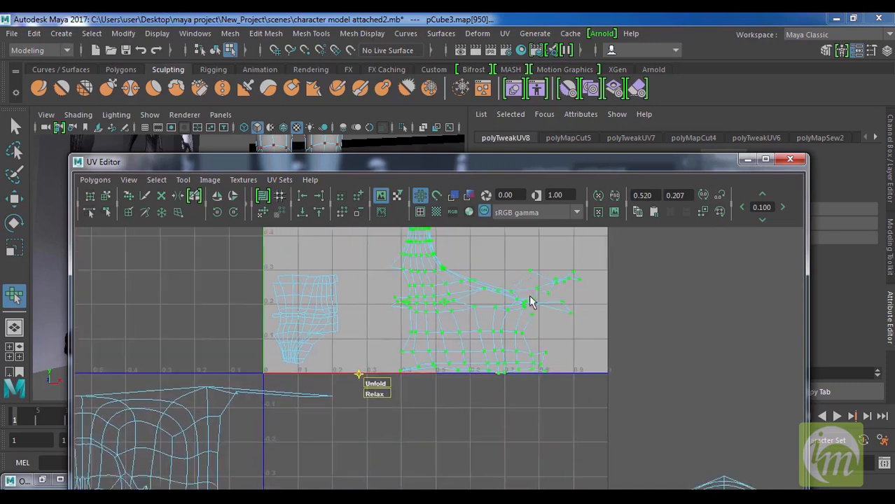
alt+right_drag(529, 299, 544, 298)
alt+middle_drag(543, 297, 474, 392)
alt+right_drag(474, 391, 538, 340)
alt+middle_drag(537, 340, 468, 387)
alt+right_drag(468, 388, 483, 370)
drag(498, 383, 627, 412)
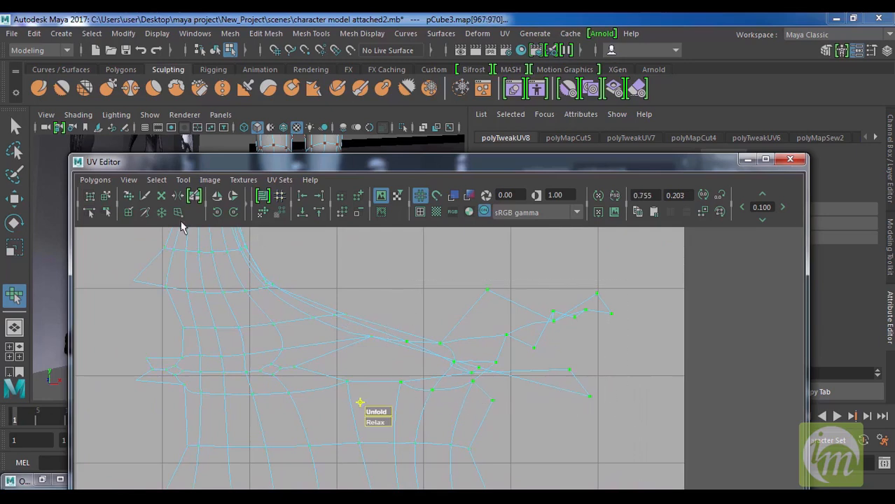
click(128, 196)
mouse_move(445, 343)
mouse_down()
mouse_move(454, 357)
mouse_move(494, 355)
mouse_move(503, 366)
mouse_move(466, 355)
mouse_move(435, 371)
mouse_move(499, 374)
mouse_move(515, 387)
mouse_move(444, 373)
mouse_move(489, 347)
mouse_move(593, 322)
mouse_move(585, 373)
mouse_up()
scroll(581, 373, up, 1)
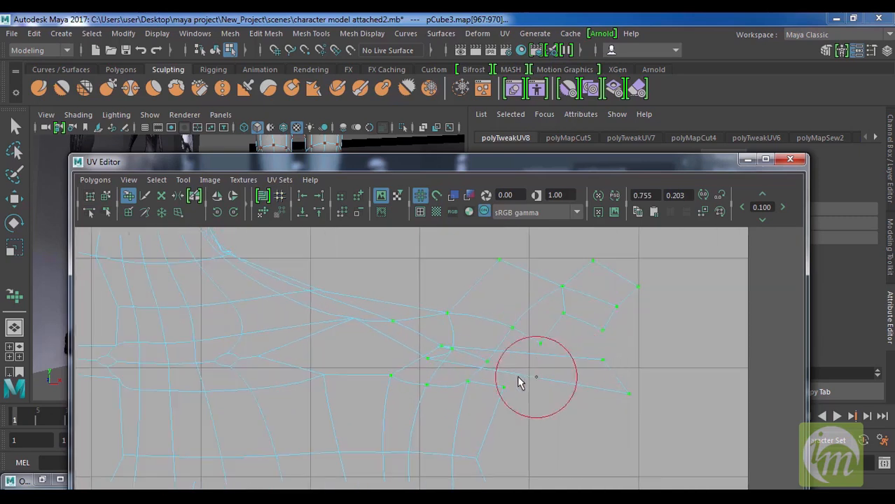
scroll(532, 385, up, 1)
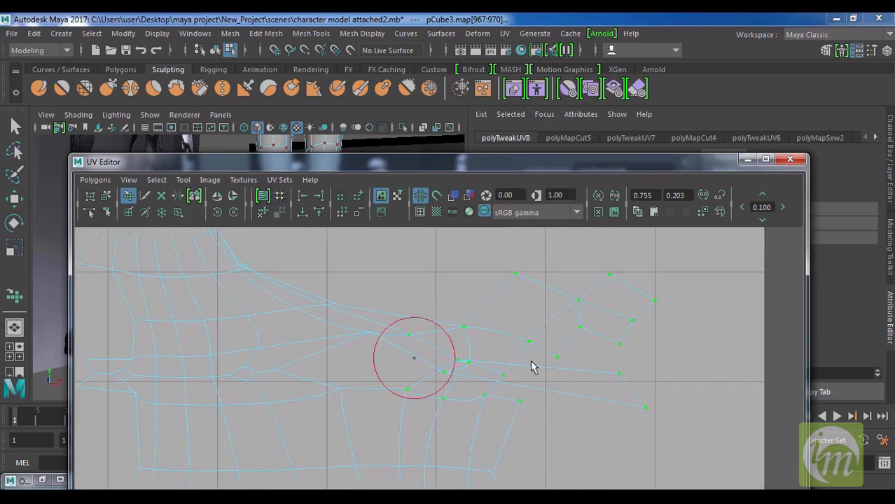
Step: Move the two long protruding corner UVs and the UVs next to them inward, toward the gap in the shell
key(w)
right_click(552, 362)
right_drag(602, 367, 604, 365)
drag(604, 365, 679, 428)
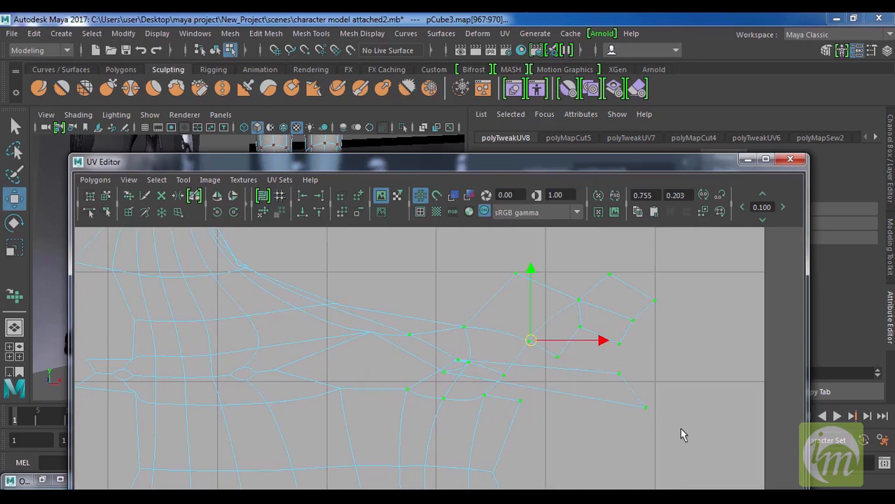
drag(460, 380, 364, 365)
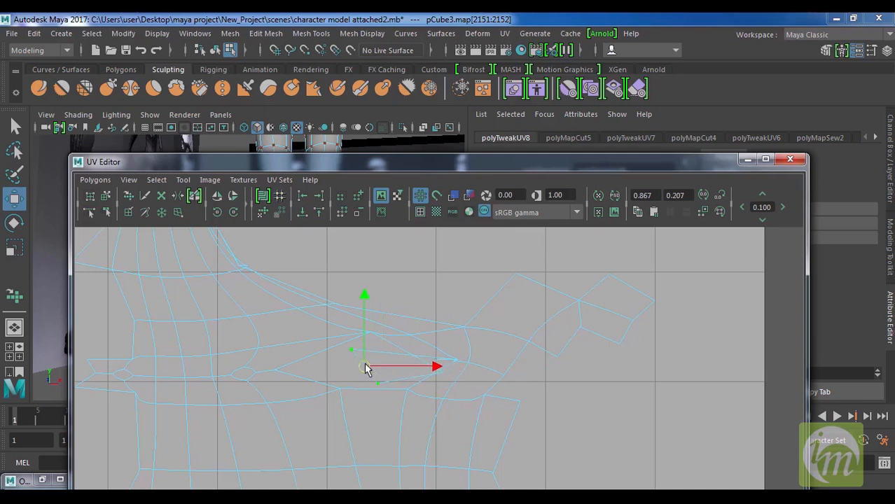
drag(442, 376, 400, 371)
click(459, 361)
drag(460, 361, 427, 355)
Step: Sew the split edges around the gap in the middle of the shell with the Sew UV Tool
right_drag(425, 355, 440, 329)
click(415, 374)
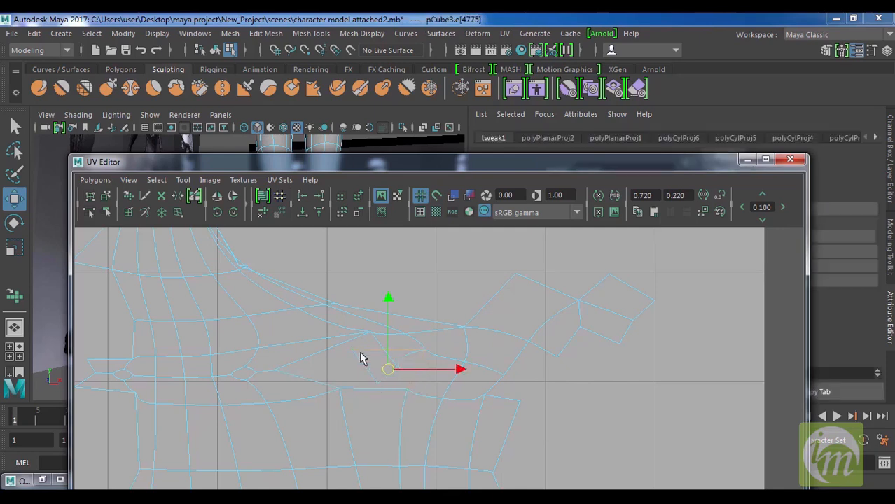
click(156, 182)
click(180, 170)
click(143, 213)
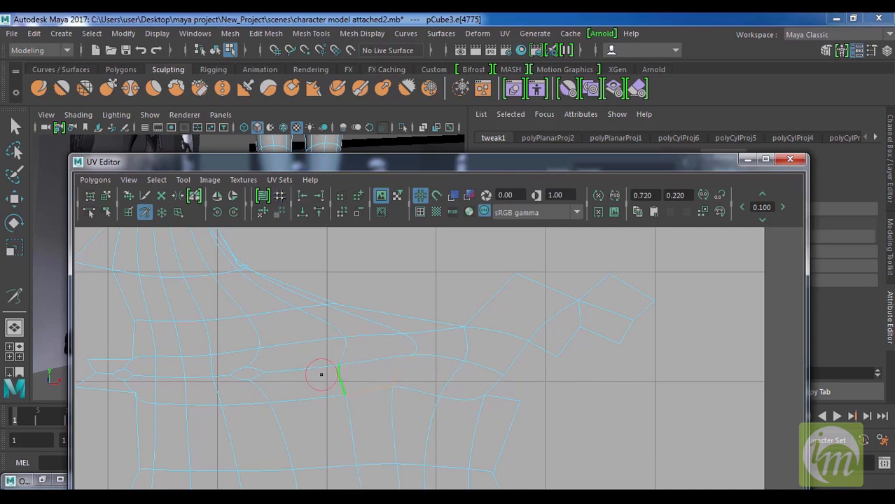
Step: Select the crowded UVs along the tapered part's right side and spread them outward with the UV Smudge Tool
scroll(404, 366, down, 4)
alt+middle_drag(417, 344, 526, 411)
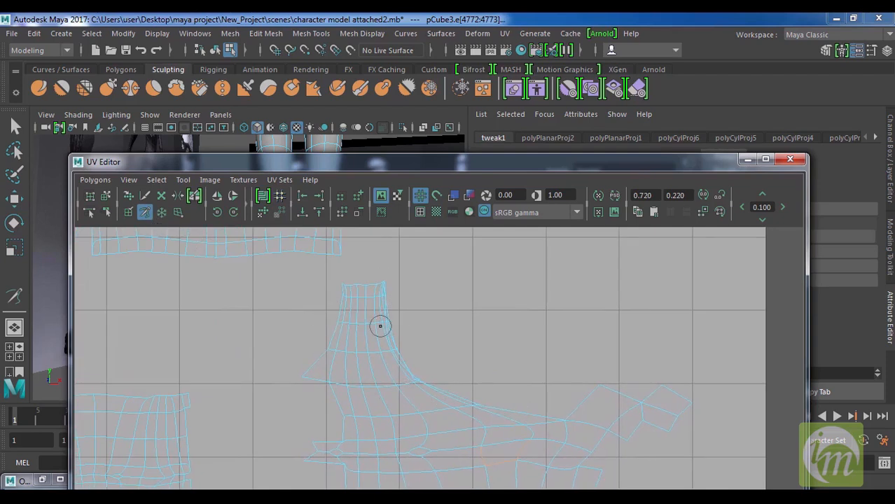
key(w)
right_drag(380, 326, 436, 322)
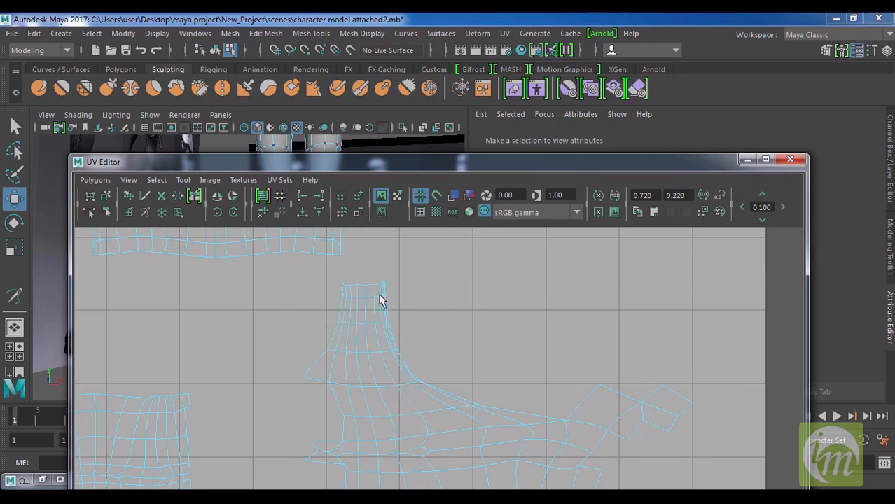
drag(371, 265, 515, 415)
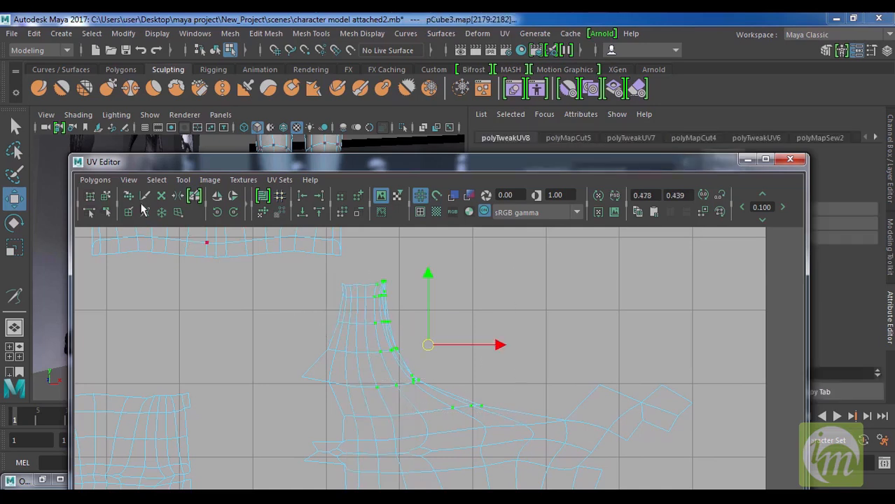
click(128, 195)
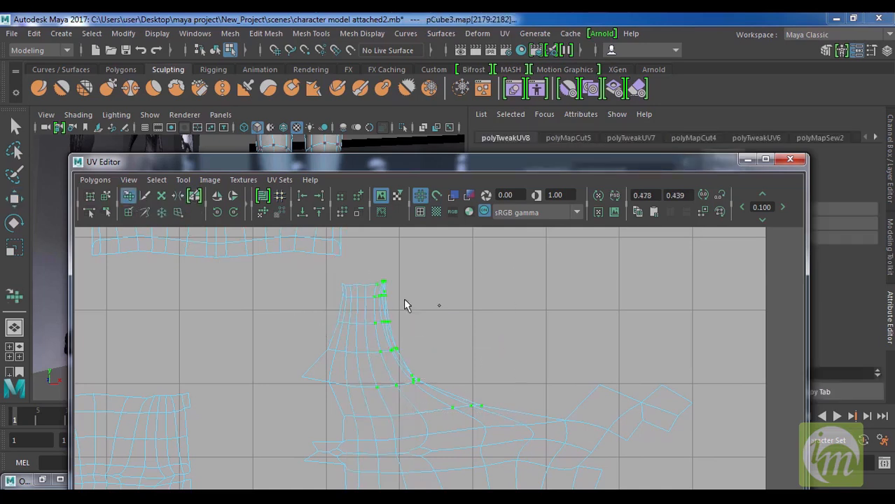
mouse_move(383, 286)
mouse_down()
mouse_move(413, 350)
mouse_move(451, 383)
mouse_move(644, 398)
mouse_move(671, 413)
mouse_up()
Step: Try moving the group of UVs at the far end of the right-hand extension inward, and undo the move
right_drag(430, 362, 492, 358)
key(w)
drag(663, 407, 700, 428)
drag(640, 405, 654, 382)
drag(685, 450, 624, 428)
drag(595, 385, 578, 388)
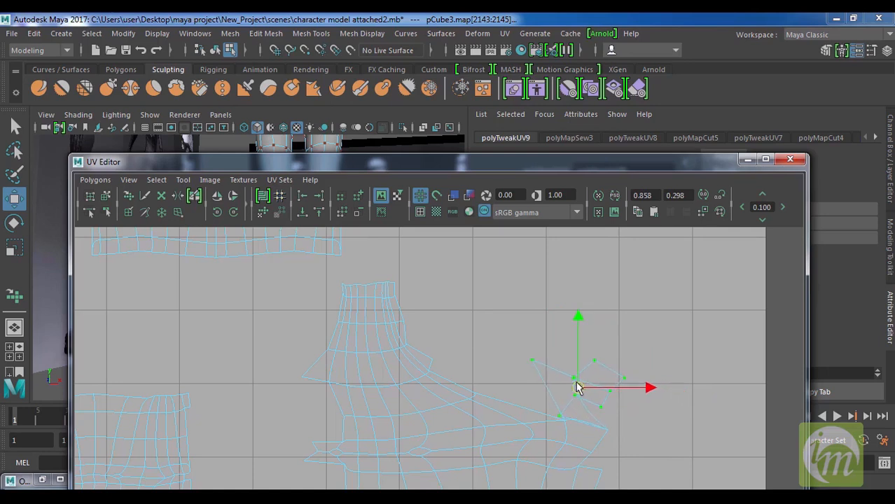
key(ctrl+z)
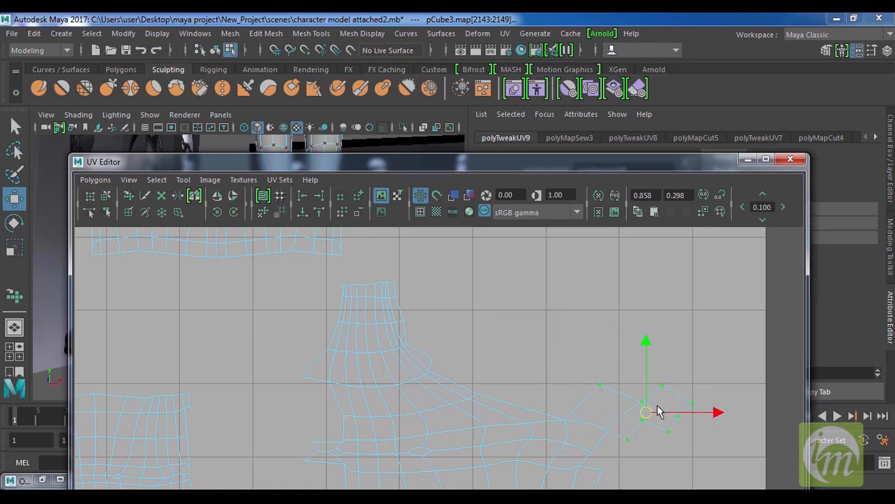
Step: Sew the split edge between the two flaps at the extension's far end with the Sew UV Tool
click(145, 212)
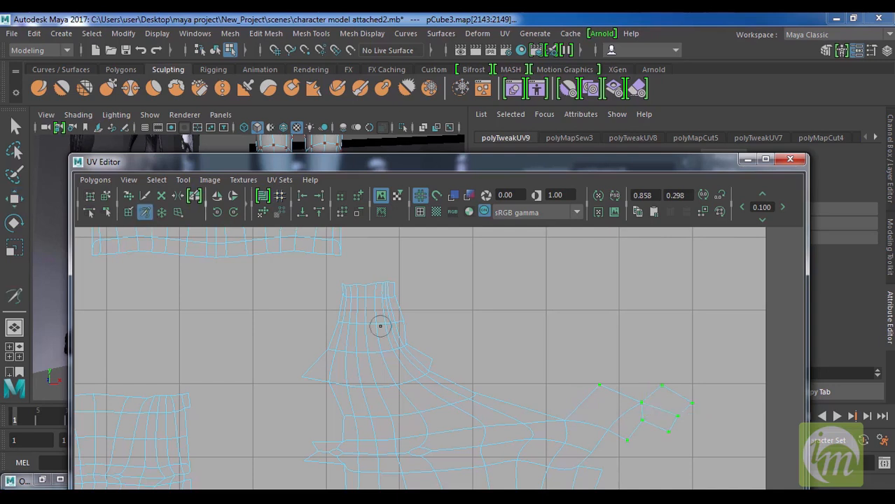
drag(661, 406, 633, 399)
key(ctrl+z)
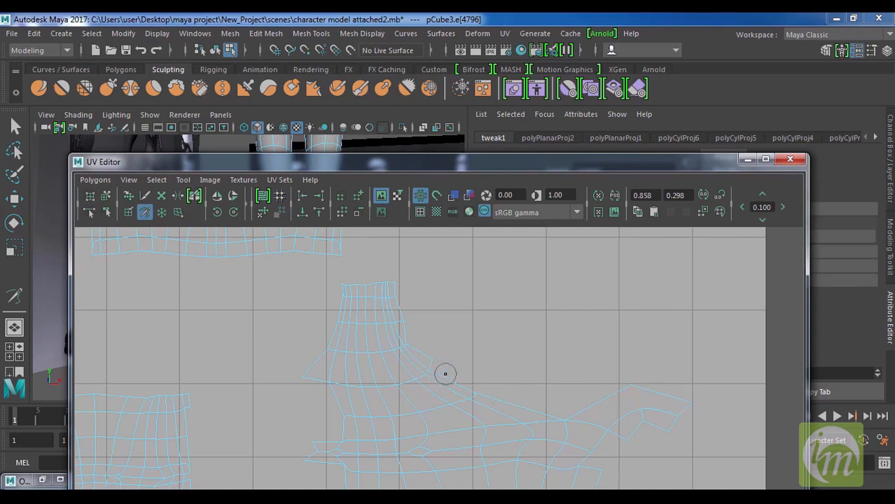
Step: Move the two upper corner UVs of the extension's end flap inward, beside the base of the tapered part
key(w)
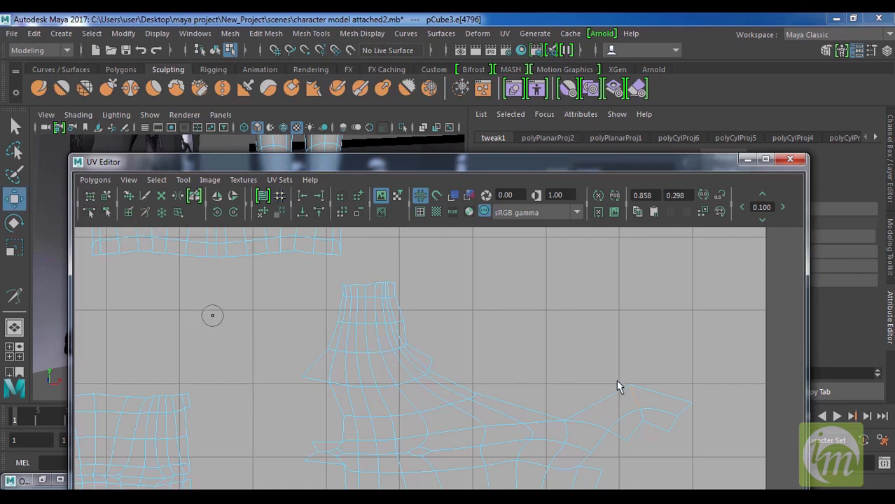
click(626, 389)
right_drag(636, 361, 702, 371)
click(692, 402)
middle_drag(488, 348, 441, 367)
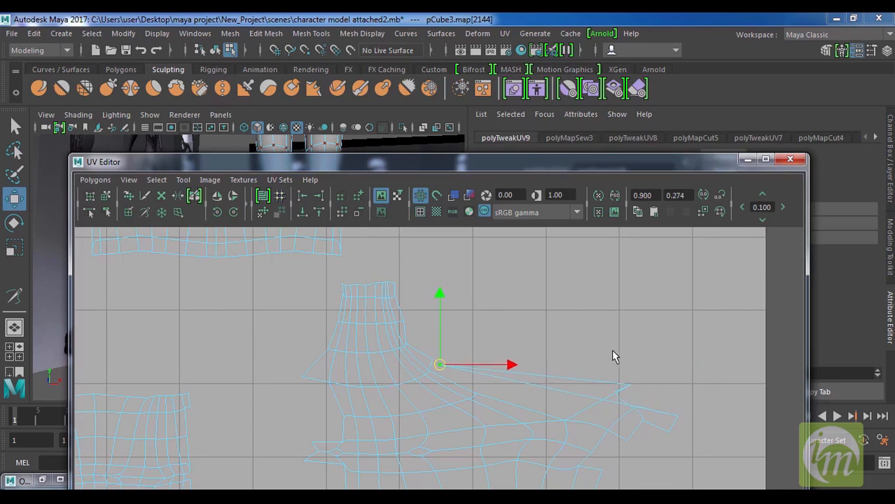
drag(635, 398, 635, 397)
middle_drag(501, 388, 479, 389)
Step: Move the end flap's outer UVs back over the extension's upper edge, toward the base of the tapered part
middle_drag(648, 402, 677, 417)
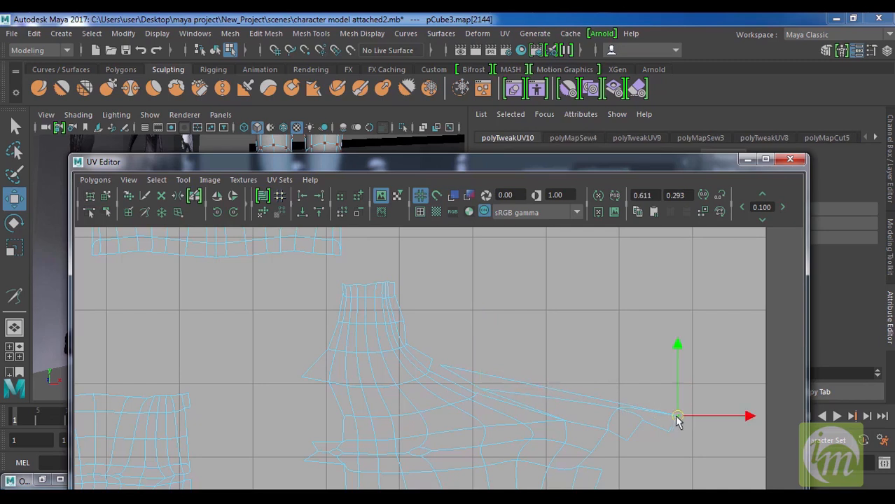
middle_drag(480, 362, 452, 353)
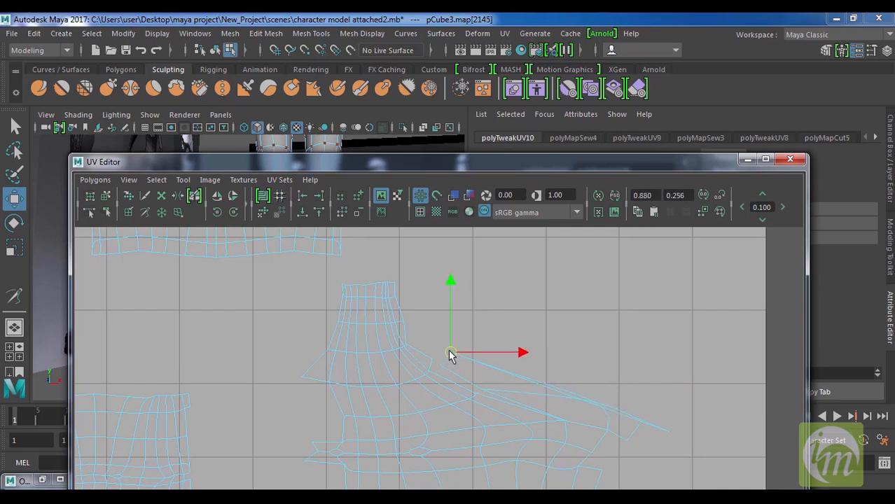
middle_drag(671, 443, 669, 437)
middle_drag(555, 362, 464, 337)
Step: Move the flap's remaining UVs inward one by one to form a narrow strip along the extension's sloping upper edge
click(592, 406)
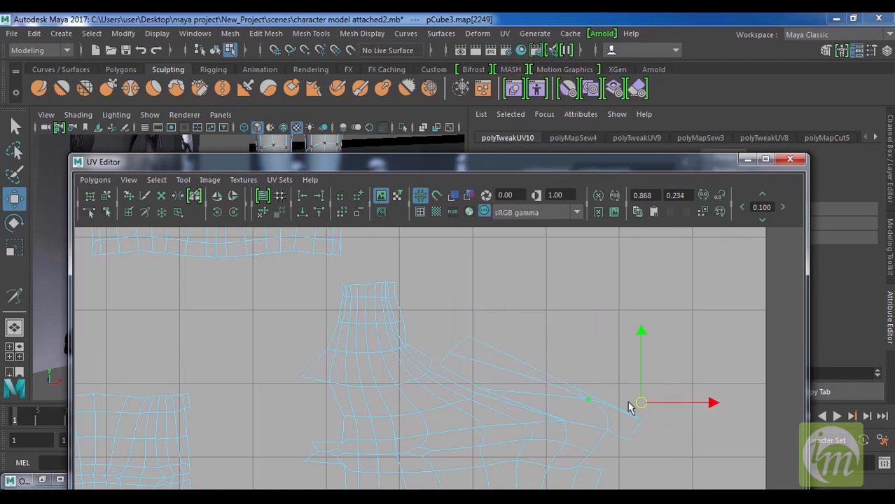
middle_drag(627, 405, 548, 389)
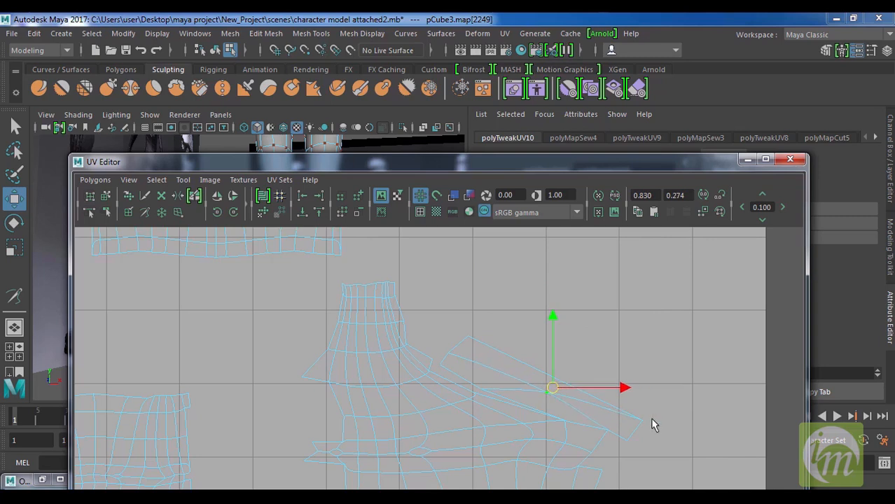
click(641, 422)
middle_drag(640, 420, 546, 365)
click(627, 442)
middle_drag(603, 407, 598, 398)
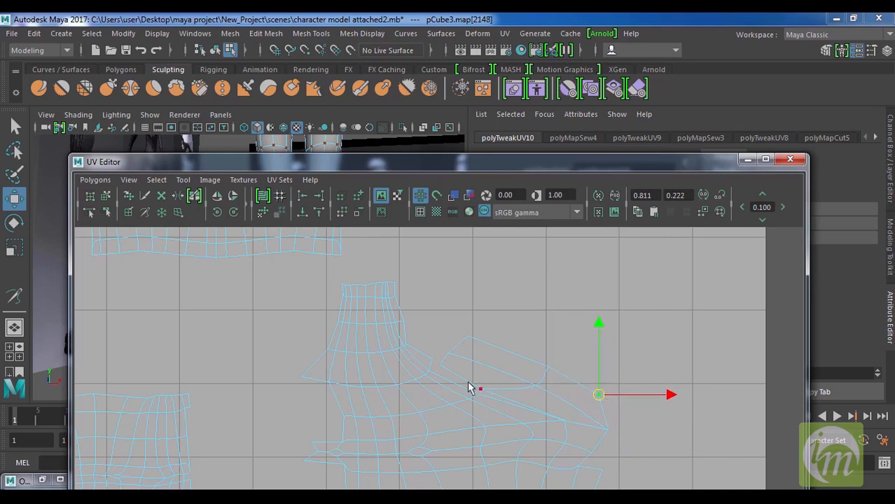
Step: Sew the split edges inside the extension, just below the strip, with the Sew UV Tool
click(145, 212)
drag(548, 415, 500, 402)
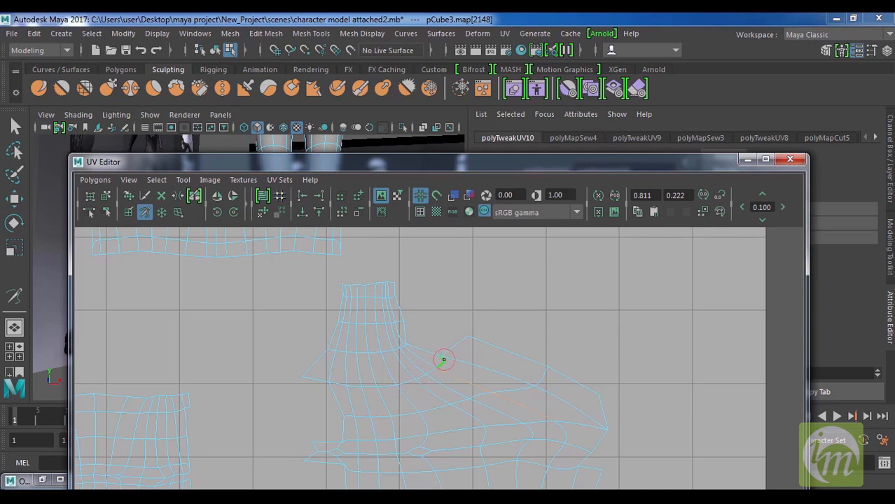
alt+middle_drag(480, 359, 512, 337)
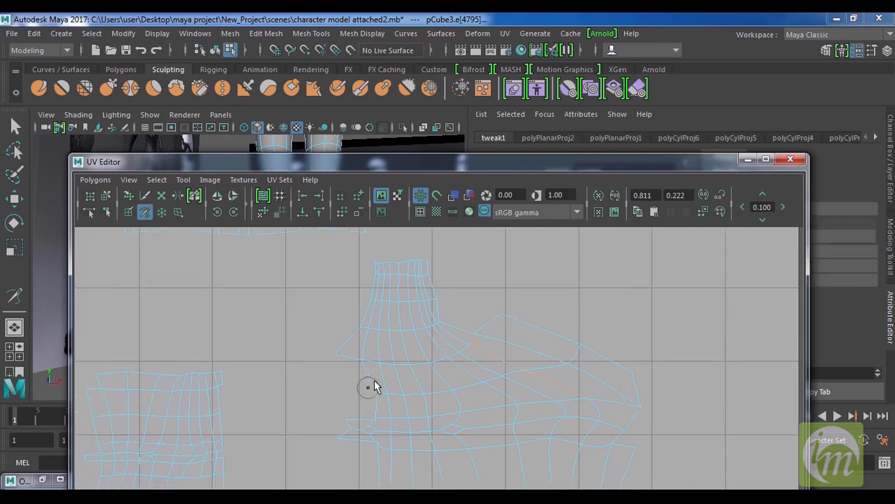
Step: Cut the strip off along the extension's upper edge and move the whole strip to the opposite side of the shell
click(144, 195)
mouse_move(473, 334)
mouse_down()
mouse_move(564, 362)
mouse_move(623, 394)
mouse_up()
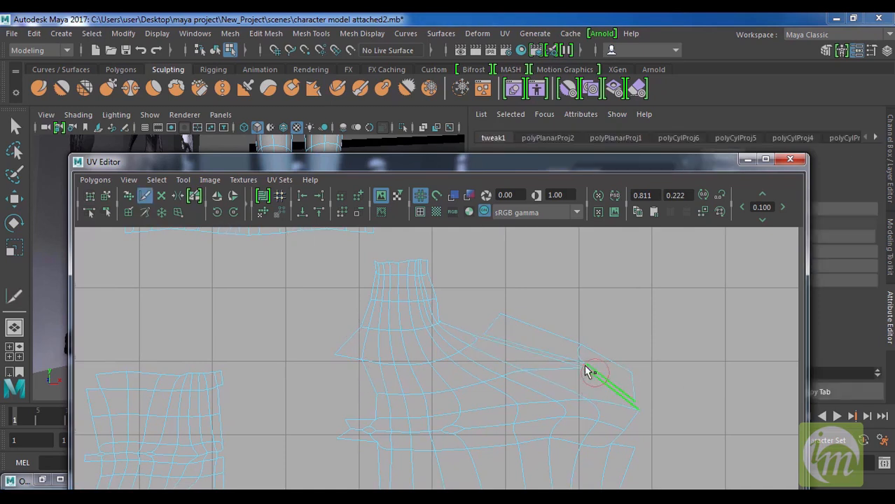
key(w)
right_drag(507, 313, 565, 316)
click(503, 315)
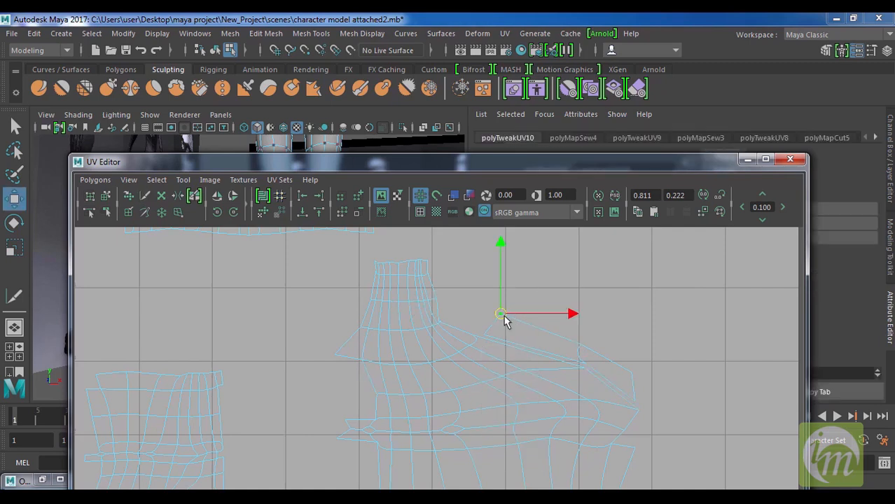
ctrl+right_drag(503, 317, 546, 298)
drag(561, 357, 286, 396)
Step: Rotate the strip upright against the shell's left edge and sew it on with the Sew UV Tool
key(r)
key(e)
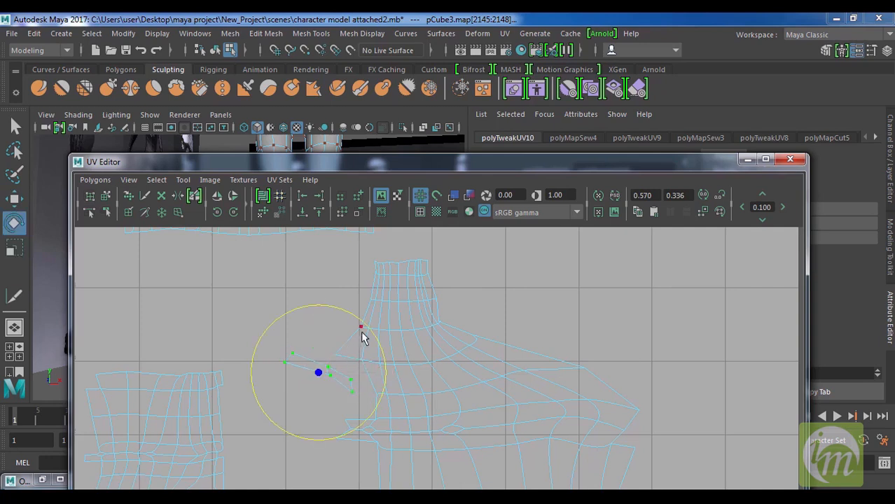
drag(367, 330, 387, 373)
alt+middle_drag(374, 384, 357, 363)
key(w)
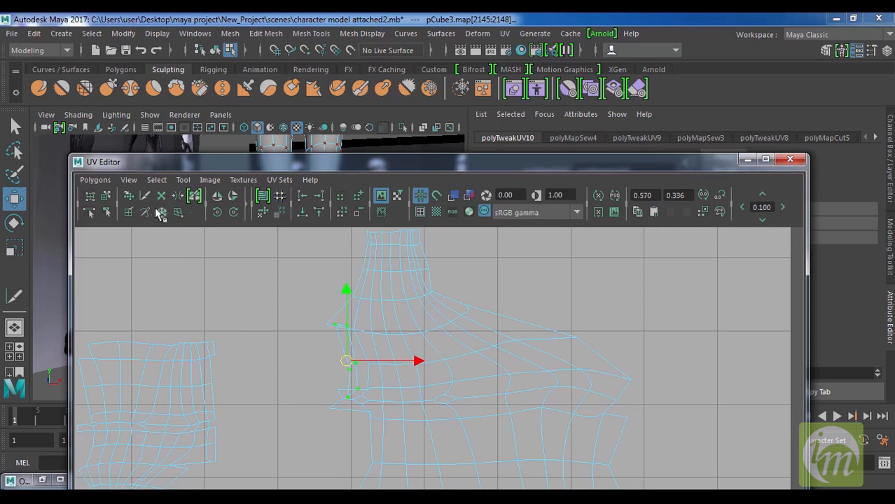
click(145, 213)
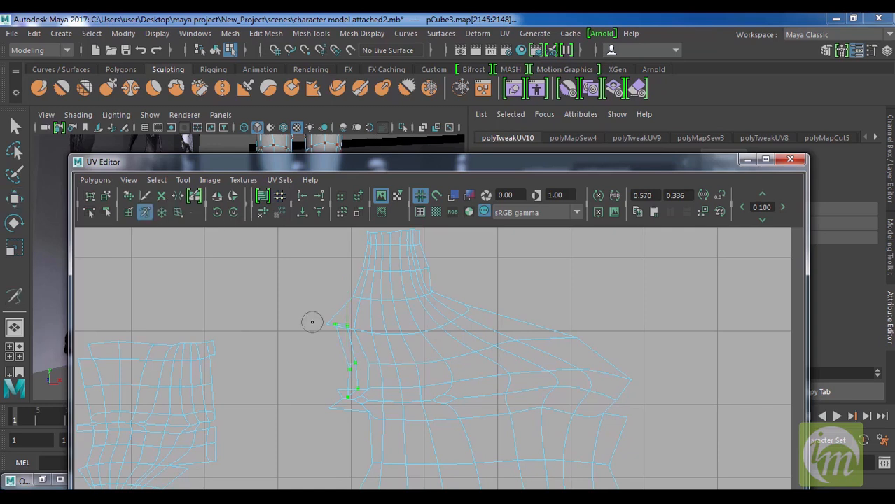
click(354, 340)
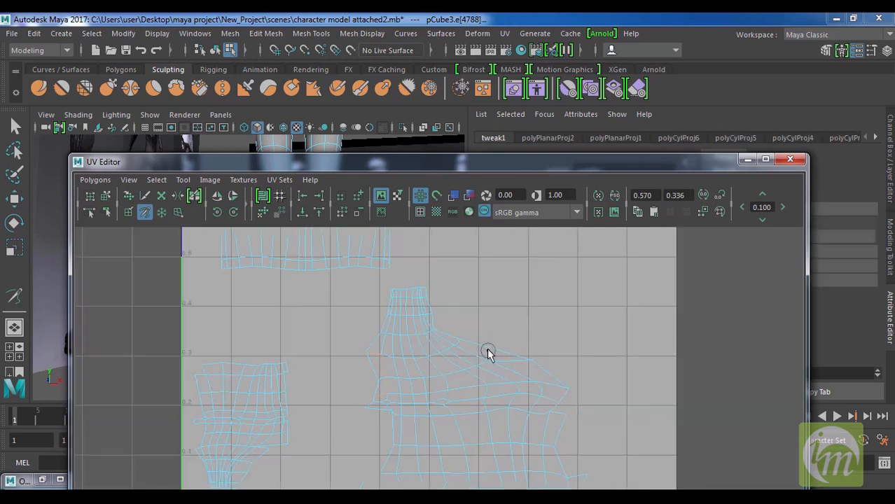
Step: Select the wide lower section of the tapered shell, scale it down, and move it directly beneath the tapered part
scroll(526, 357, down, 2)
key(w)
right_drag(527, 364, 585, 361)
alt+middle_drag(597, 474, 621, 446)
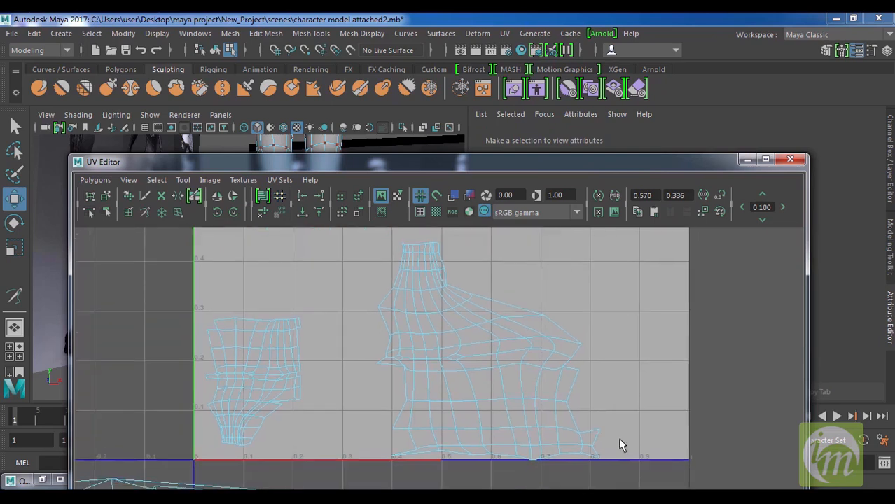
drag(490, 405, 379, 313)
key(r)
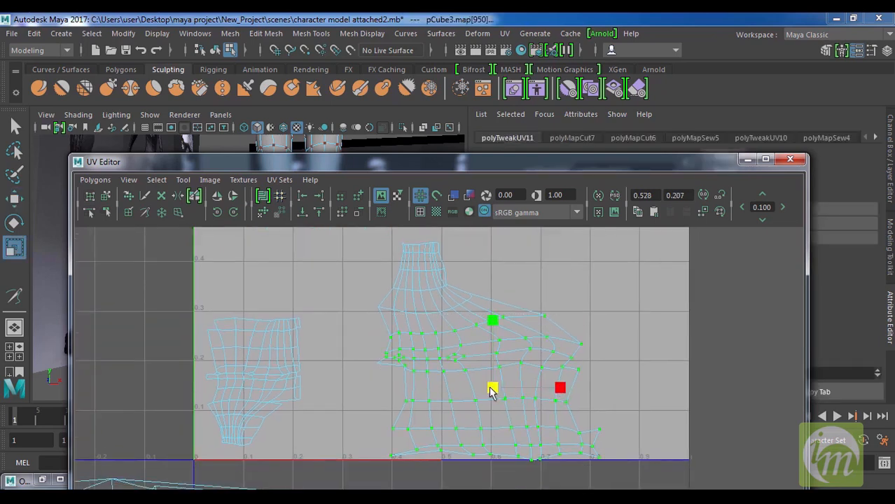
middle_drag(488, 404, 591, 448)
shift+drag(385, 390, 386, 390)
middle_drag(481, 402, 462, 423)
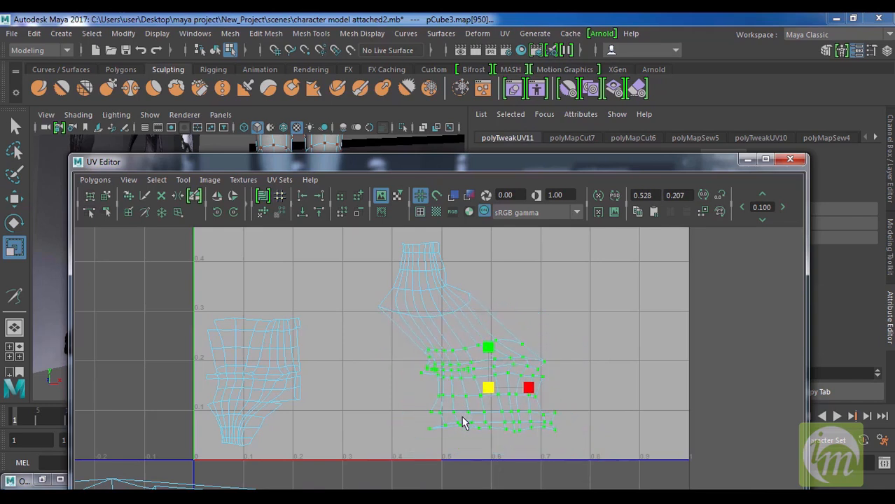
key(w)
drag(436, 384, 433, 384)
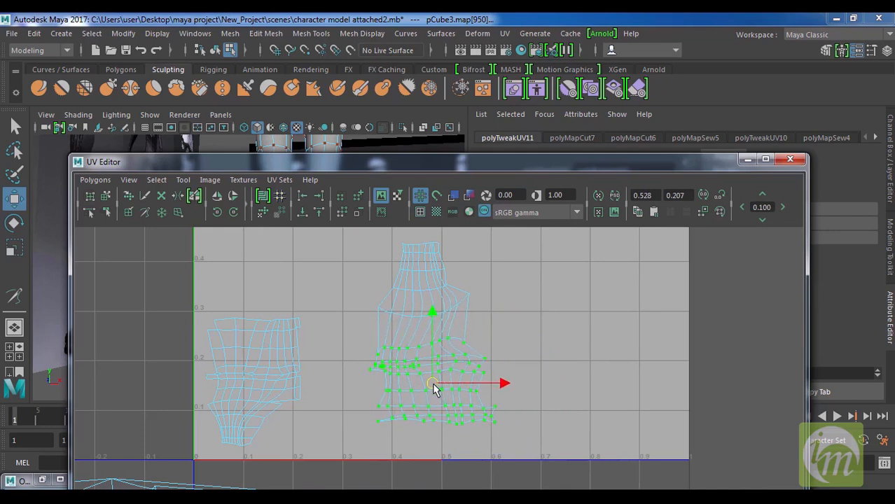
Step: Select the whole tapered shell and even out its UVs with the UV Smudge Tool
drag(431, 340, 515, 448)
click(130, 198)
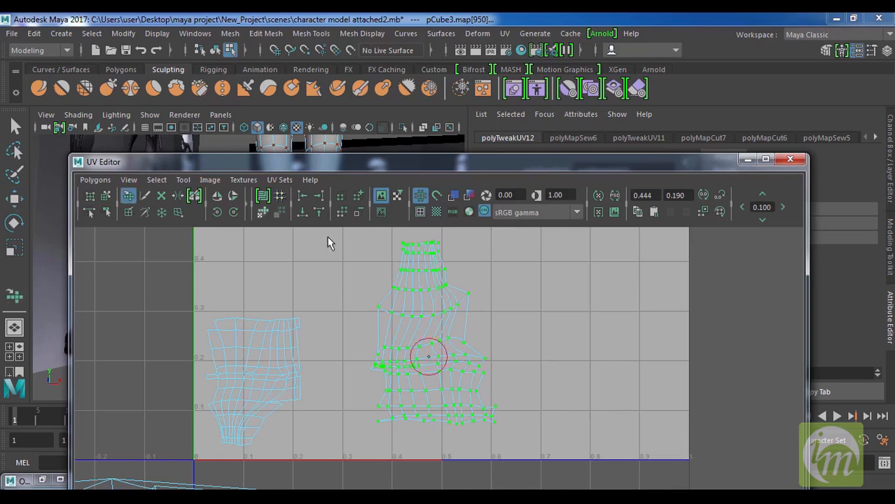
key(b)
mouse_move(420, 249)
mouse_down()
mouse_move(441, 268)
mouse_move(410, 256)
mouse_move(416, 273)
mouse_move(447, 306)
mouse_move(452, 326)
mouse_move(419, 320)
mouse_move(407, 335)
mouse_move(396, 400)
mouse_move(429, 419)
mouse_move(471, 416)
mouse_move(468, 357)
mouse_move(444, 369)
mouse_move(472, 369)
mouse_up()
Step: Select the smaller shell beside the tapered one and smooth its UVs with the UV Smudge Tool
scroll(509, 348, down, 2)
alt+middle_drag(518, 340, 540, 257)
scroll(519, 390, down, 1)
key(w)
right_drag(391, 336, 411, 333)
drag(428, 389, 430, 390)
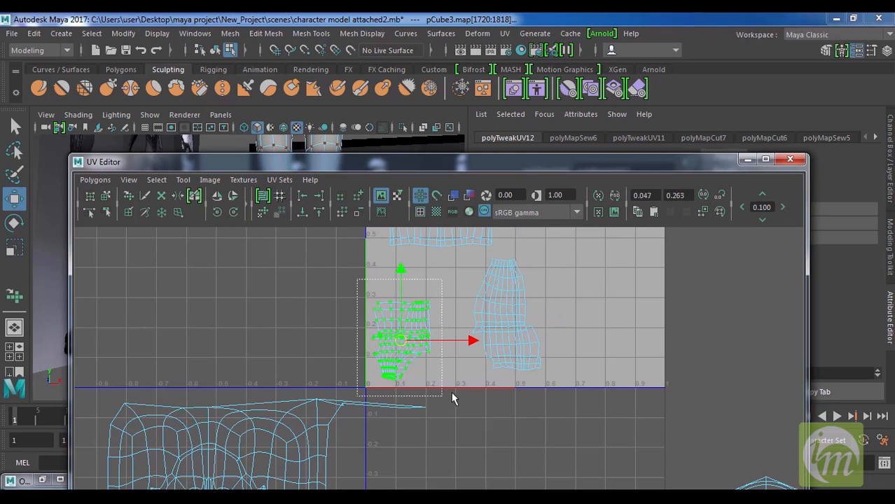
click(128, 196)
mouse_move(412, 369)
mouse_down()
mouse_move(419, 360)
mouse_move(405, 376)
mouse_move(423, 335)
mouse_move(418, 304)
mouse_move(397, 319)
mouse_up()
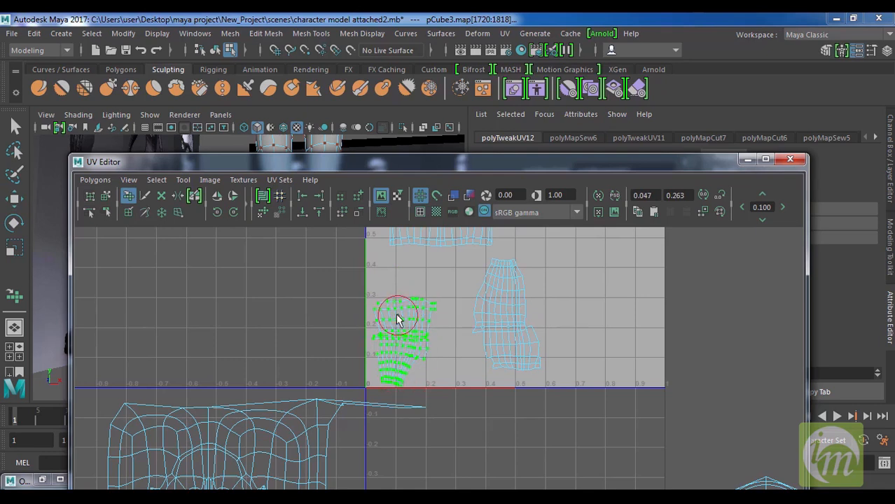
Step: Move the smoothed smaller shell slightly up, clear of the 0 to 1 tile's lower edge
click(105, 196)
key(w)
drag(404, 342, 409, 318)
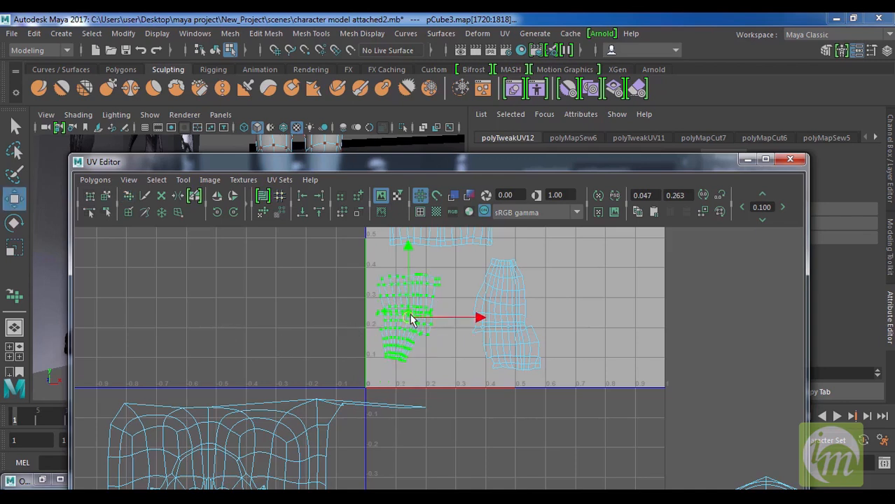
Step: Move the tapered shell closer to the smaller shell and scale it down to a matching height
drag(470, 260, 472, 262)
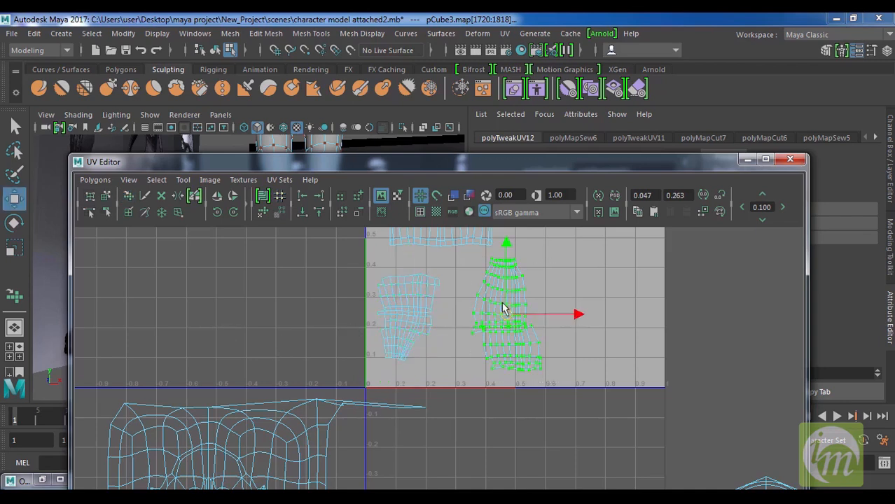
key(ctrl+z)
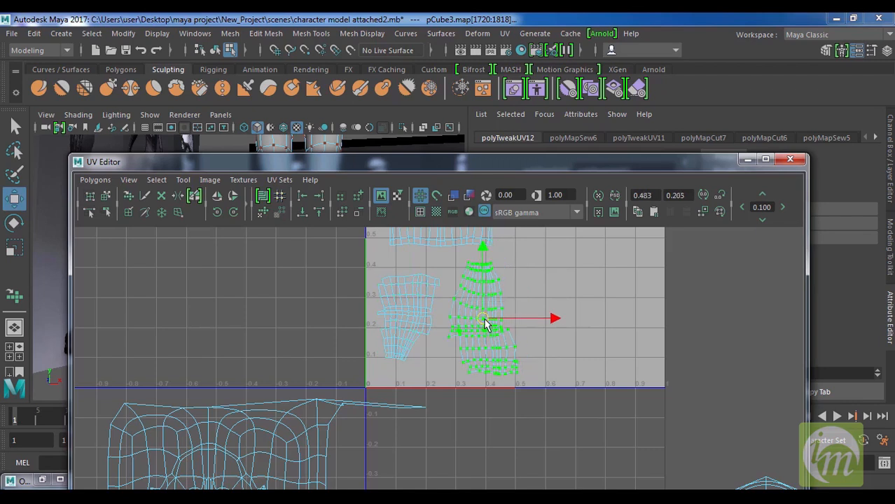
key(r)
middle_drag(473, 333, 469, 334)
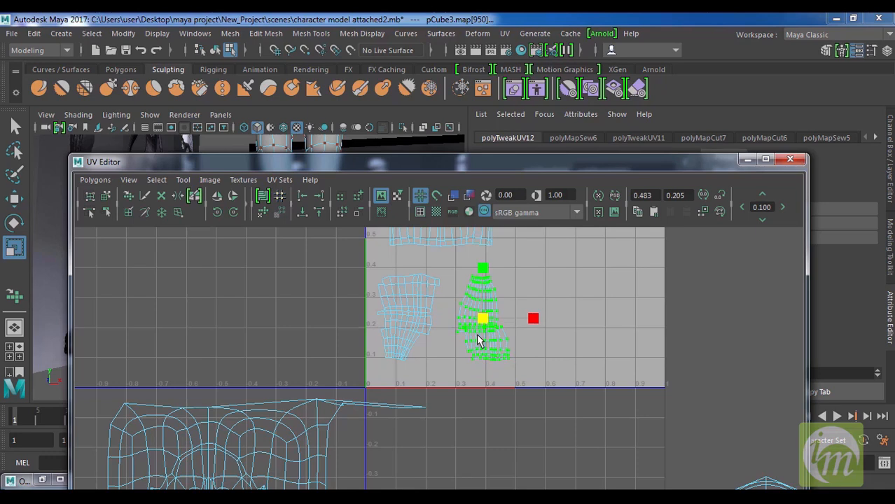
alt+middle_drag(523, 340, 484, 357)
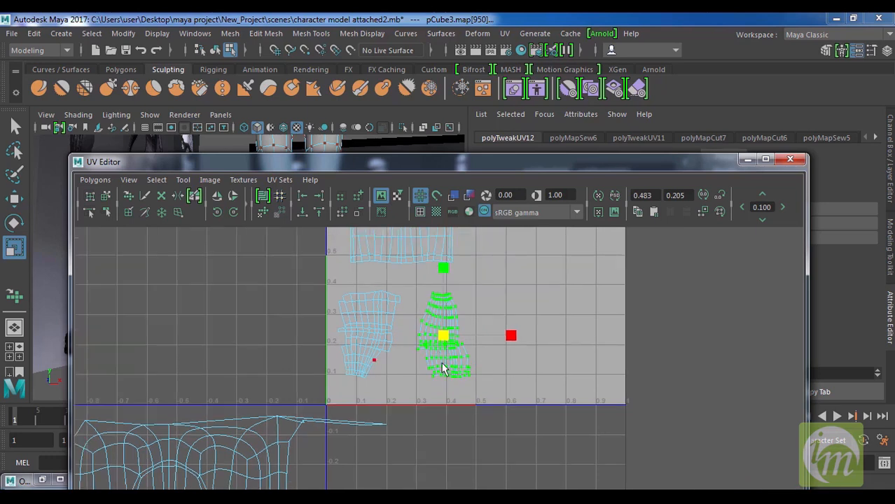
Step: Rotate the tapered shell half a turn so its narrow end points down like its neighbour's
key(e)
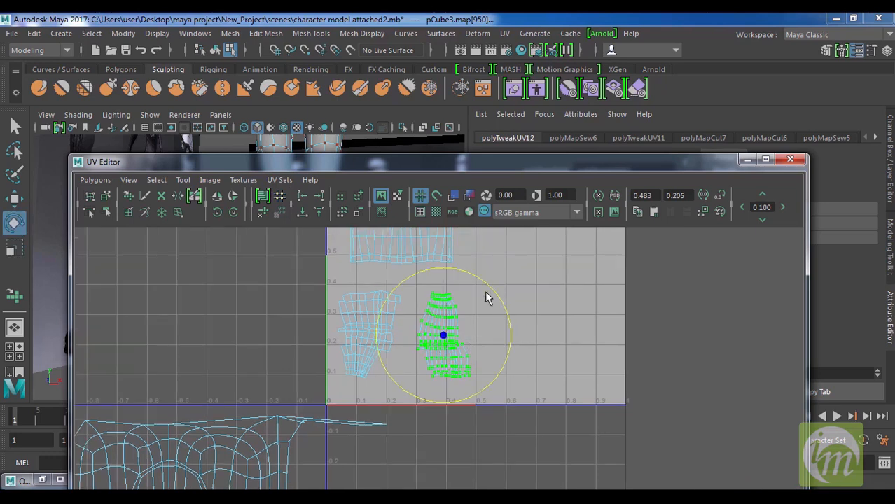
drag(412, 280, 365, 311)
drag(362, 364, 376, 368)
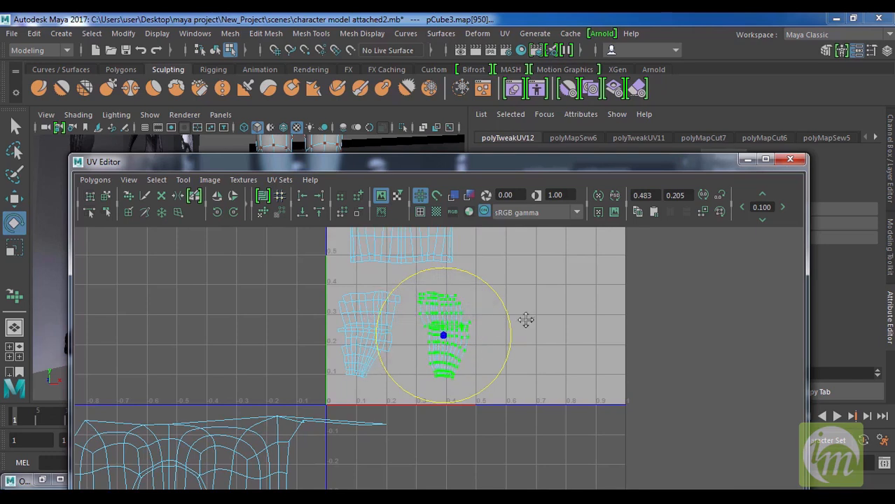
Step: Select the two small shells above the torso, scale them up, and move them right into the tile's empty area
alt+middle_drag(526, 320, 519, 420)
alt+right_drag(517, 388, 478, 363)
drag(380, 292, 408, 305)
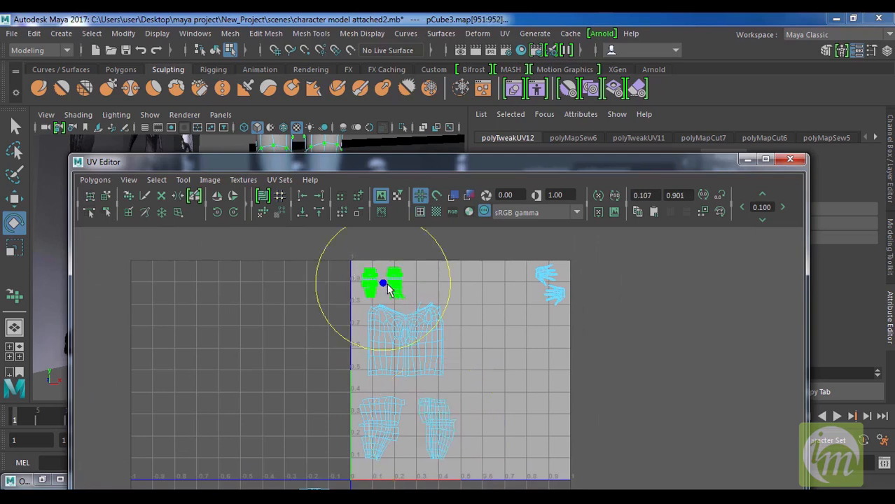
key(r)
middle_drag(392, 291, 430, 319)
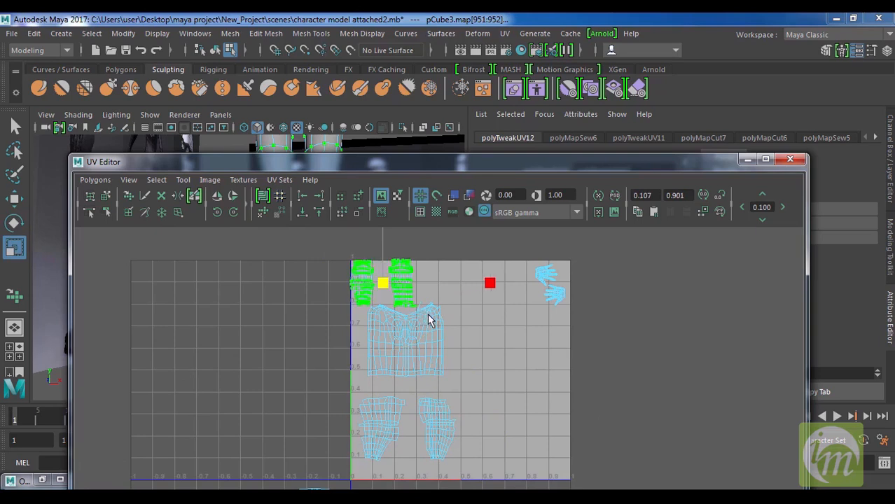
key(w)
middle_drag(384, 286, 498, 309)
Step: Pull the stretched upper-right corner UVs of the head shell in toward the rest of the head
alt+middle_drag(524, 338, 583, 244)
alt+middle_drag(469, 408, 541, 295)
drag(497, 273, 452, 271)
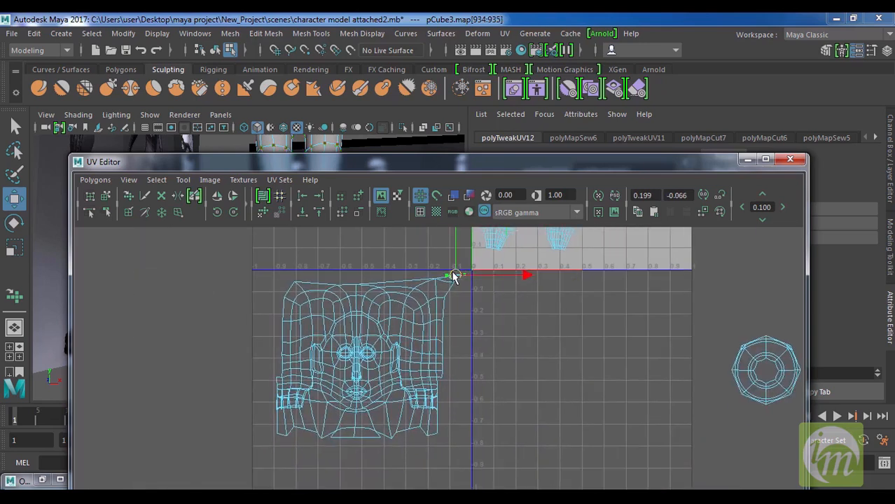
Step: Select the UVs of the ear on the right of the face and reshape them with the UV Smudge Tool
scroll(375, 390, up, 4)
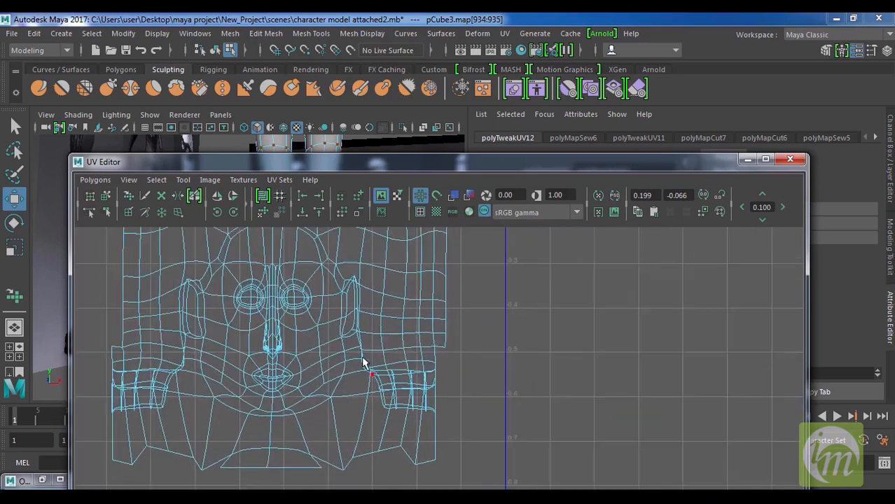
alt+middle_drag(468, 380, 491, 388)
scroll(455, 357, up, 2)
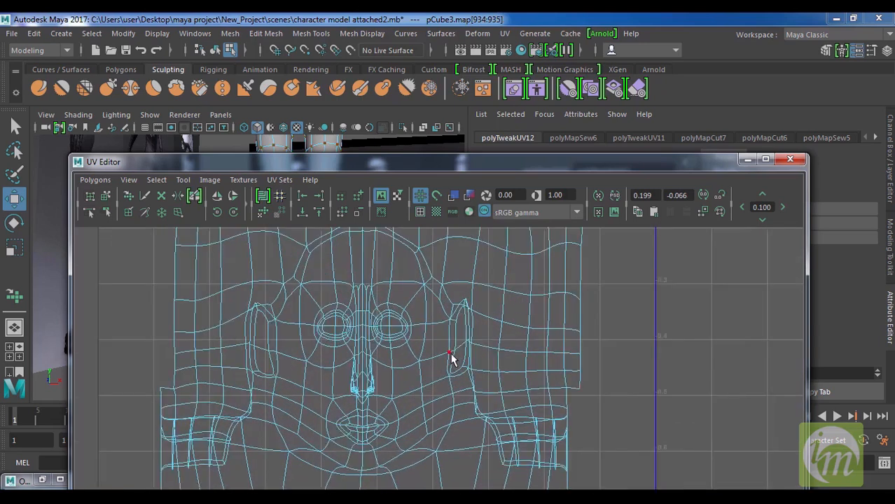
drag(447, 284, 488, 384)
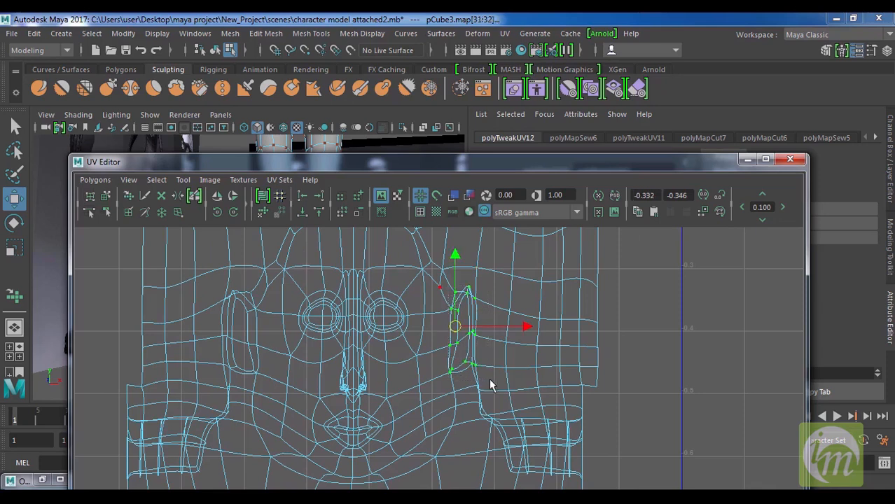
click(128, 196)
drag(472, 301, 476, 318)
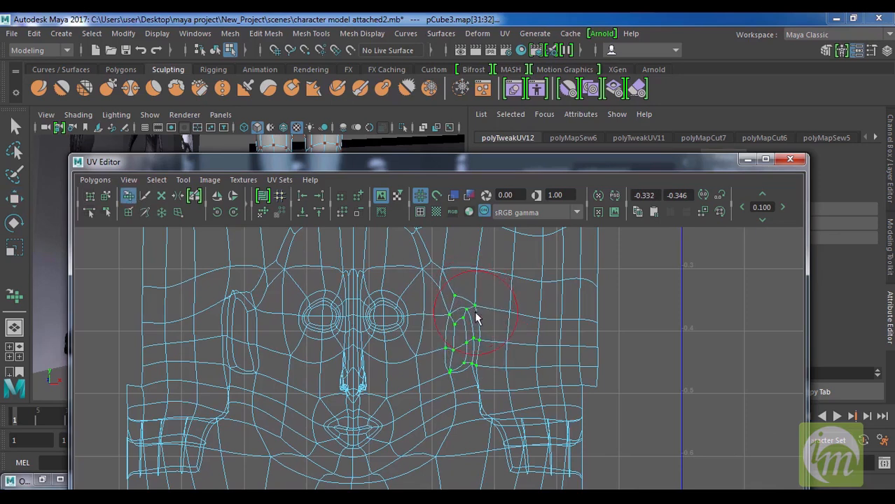
drag(472, 356, 445, 369)
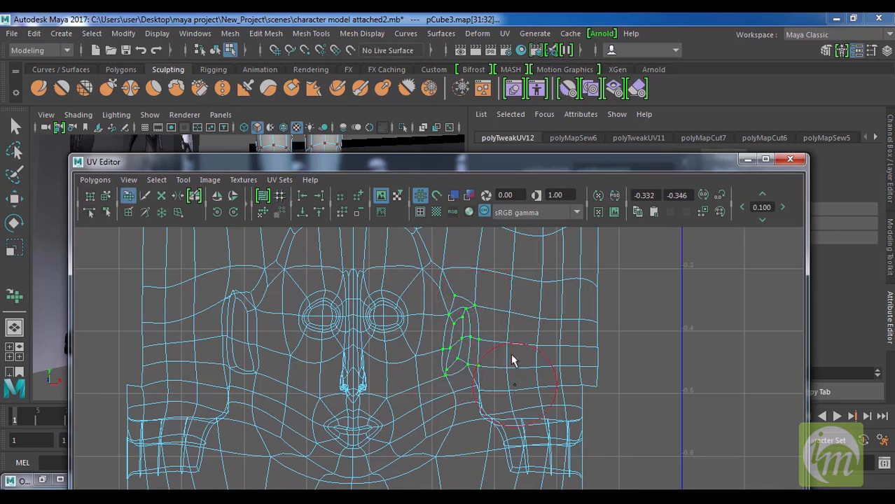
Step: Select the overlapping UVs below the ear on the right of the face and spread them outward with the UV Smudge Tool
alt+middle_drag(511, 384, 500, 322)
drag(474, 322, 494, 355)
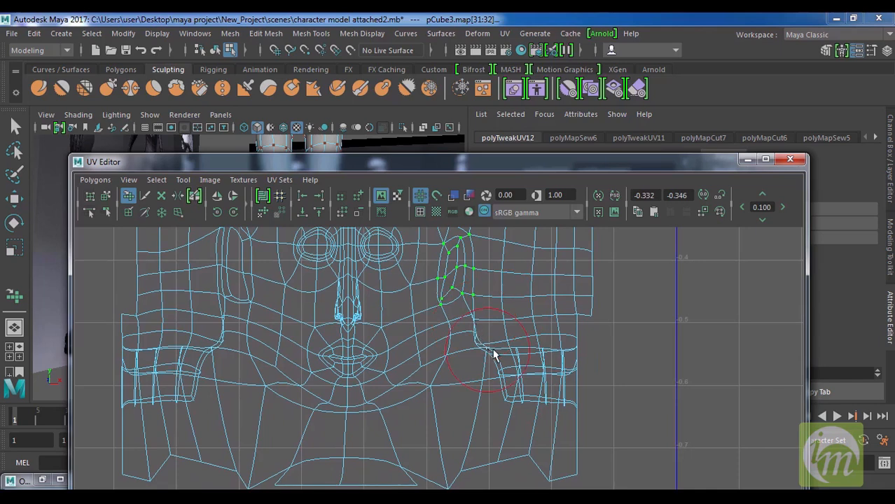
right_drag(495, 354, 498, 351)
key(w)
drag(468, 315, 588, 418)
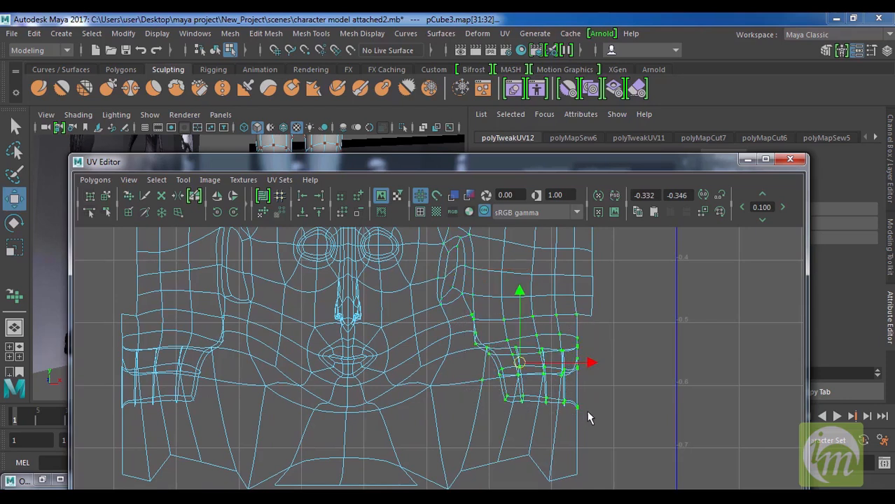
click(129, 196)
mouse_move(481, 331)
mouse_down()
mouse_move(511, 391)
mouse_move(623, 381)
mouse_move(557, 411)
mouse_move(554, 392)
mouse_move(581, 382)
mouse_move(587, 414)
mouse_move(566, 386)
mouse_move(569, 375)
mouse_move(569, 413)
mouse_move(551, 410)
mouse_move(569, 407)
mouse_move(561, 388)
mouse_move(583, 378)
mouse_up()
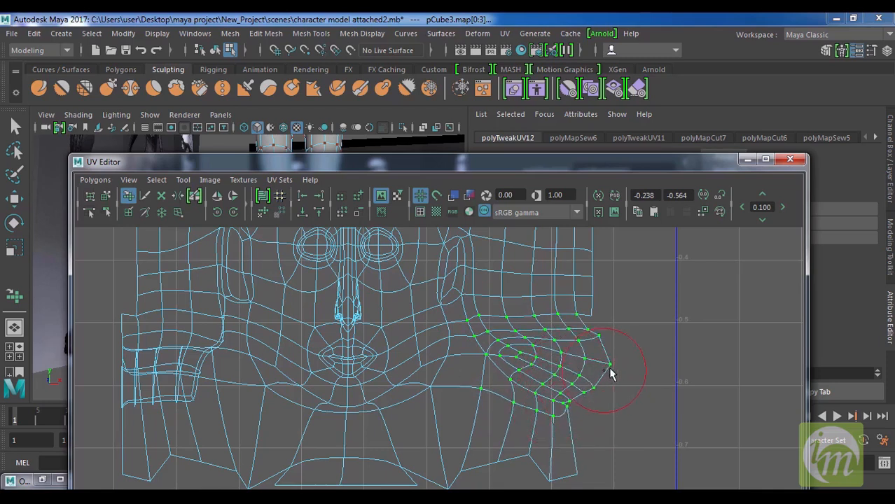
scroll(610, 370, down, 2)
mouse_move(485, 379)
alt+middle_down()
mouse_move(535, 404)
mouse_move(595, 411)
alt+middle_up()
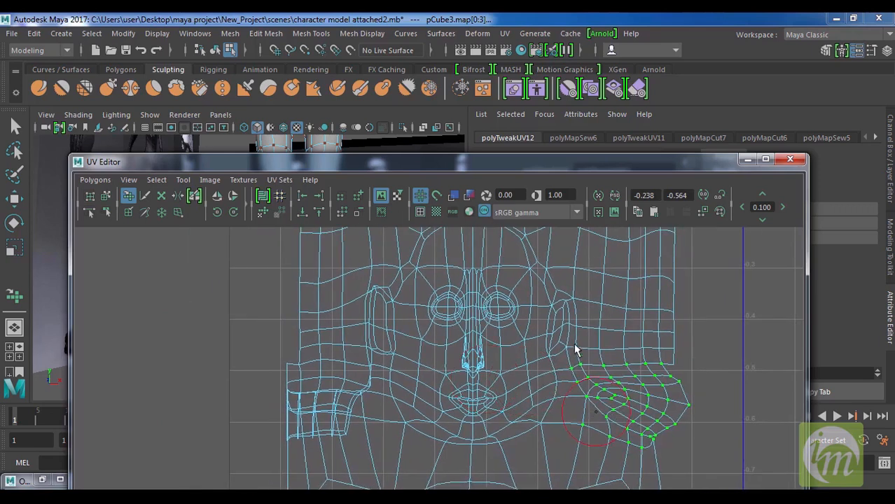
Step: Select the UVs of the ear on the left of the face and reshape them with the UV Smudge Tool
alt+middle_drag(465, 394, 539, 381)
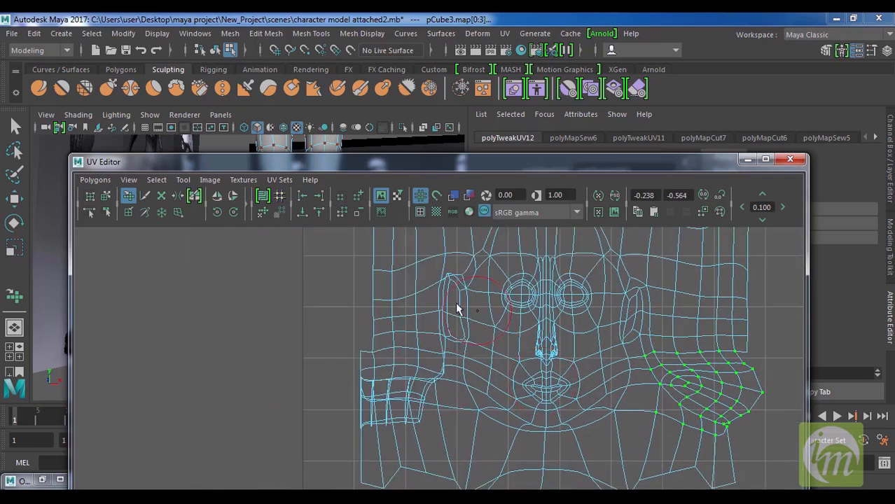
mouse_move(454, 306)
right_down()
mouse_move(503, 290)
mouse_move(443, 304)
right_up()
key(w)
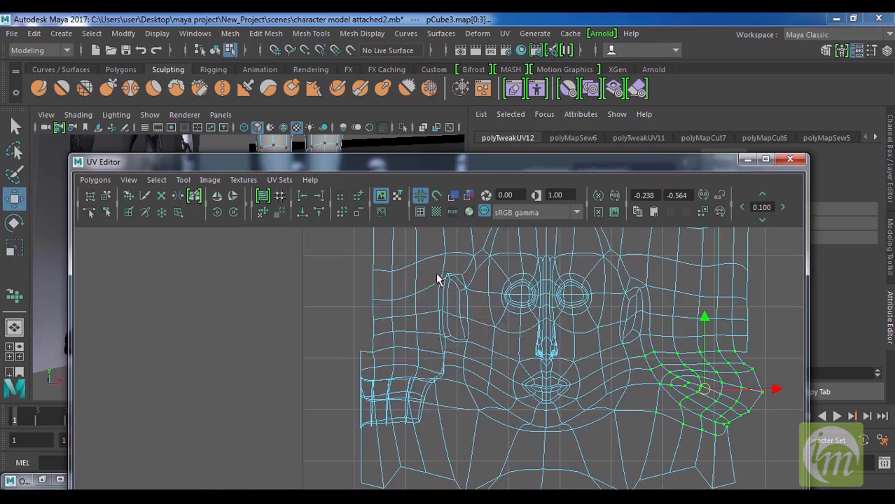
drag(475, 348, 476, 354)
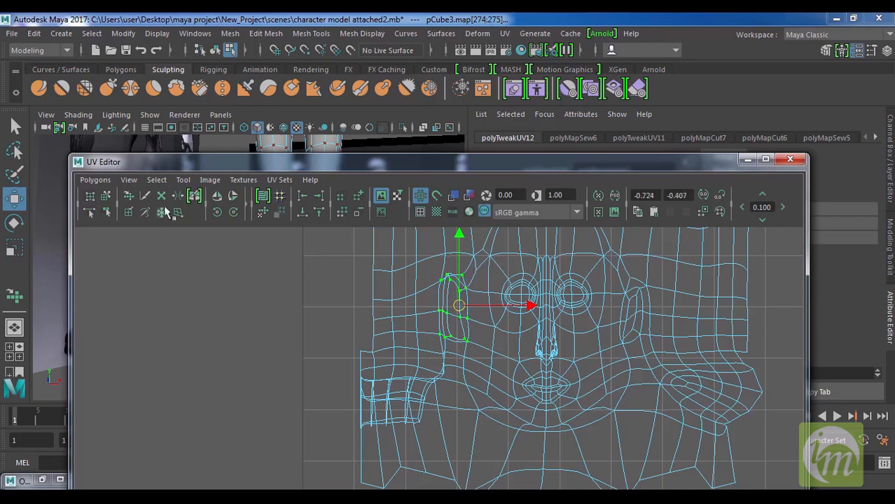
click(129, 195)
mouse_move(462, 293)
mouse_down()
mouse_move(455, 286)
mouse_move(444, 333)
mouse_move(455, 347)
mouse_up()
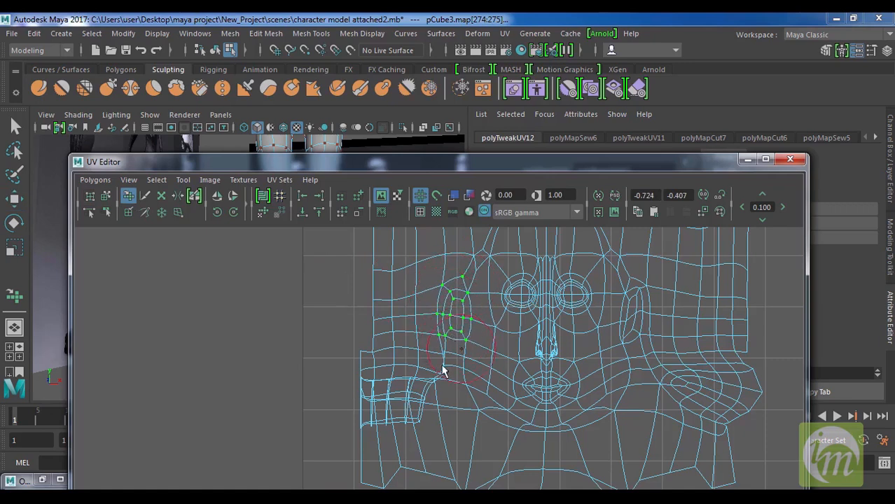
Step: Select the overlapping UVs below the ear on the left of the face and smudge them outward to untangle the folds
alt+middle_drag(440, 367, 451, 334)
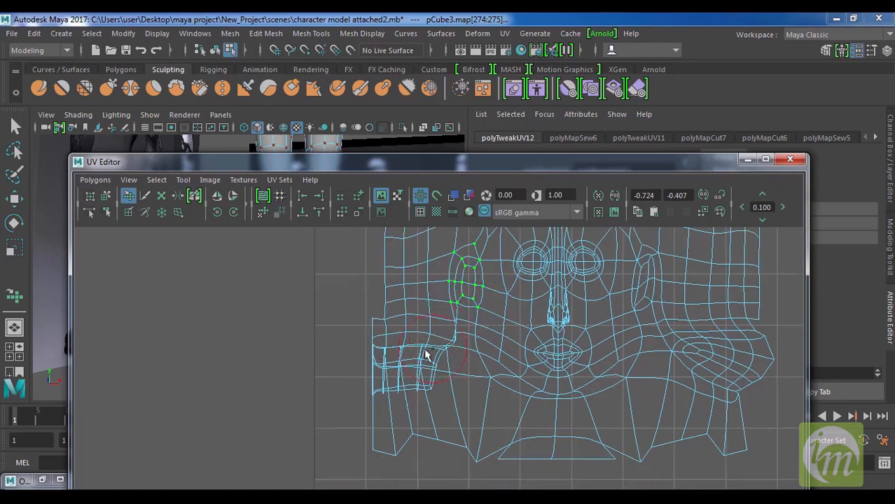
key(w)
right_drag(442, 346, 498, 350)
drag(457, 395, 339, 320)
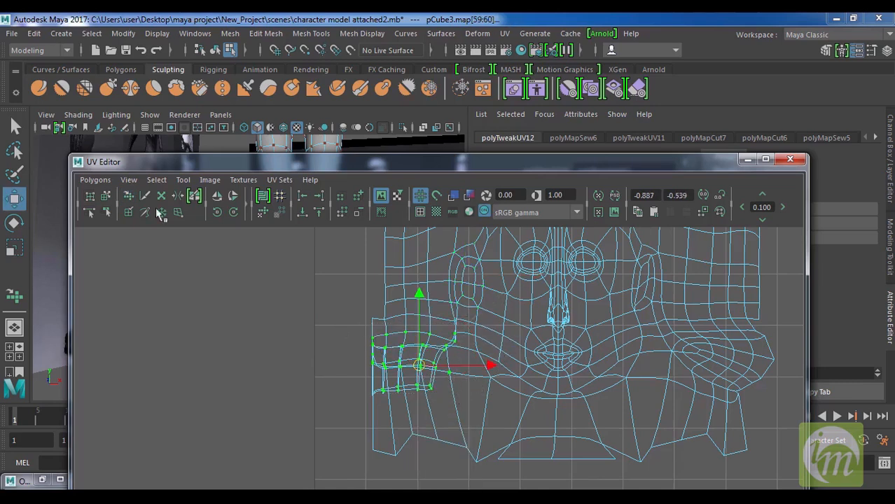
click(128, 196)
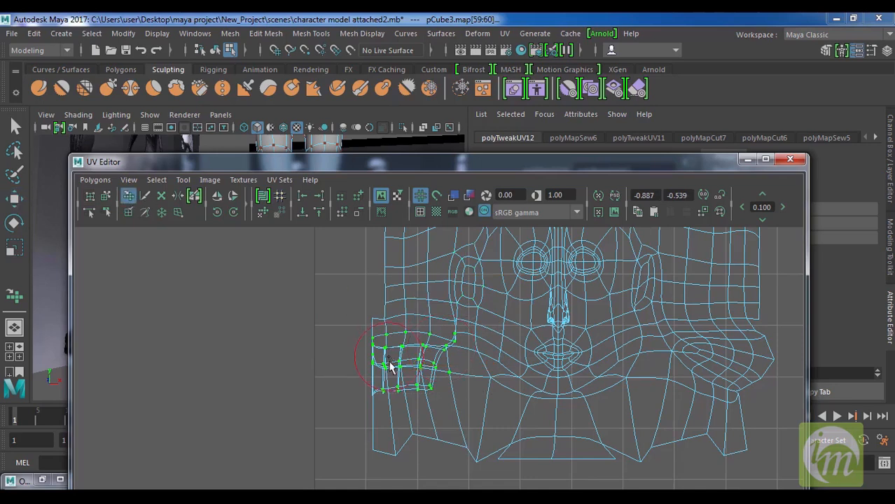
mouse_move(389, 370)
mouse_down()
mouse_move(464, 361)
mouse_move(409, 366)
mouse_move(392, 389)
mouse_move(409, 390)
mouse_move(393, 394)
mouse_move(427, 367)
mouse_move(389, 381)
mouse_move(400, 399)
mouse_move(435, 396)
mouse_move(459, 445)
mouse_move(423, 387)
mouse_move(428, 410)
mouse_move(421, 372)
mouse_move(410, 380)
mouse_move(418, 391)
mouse_move(386, 385)
mouse_move(393, 372)
mouse_move(379, 389)
mouse_move(393, 399)
mouse_up()
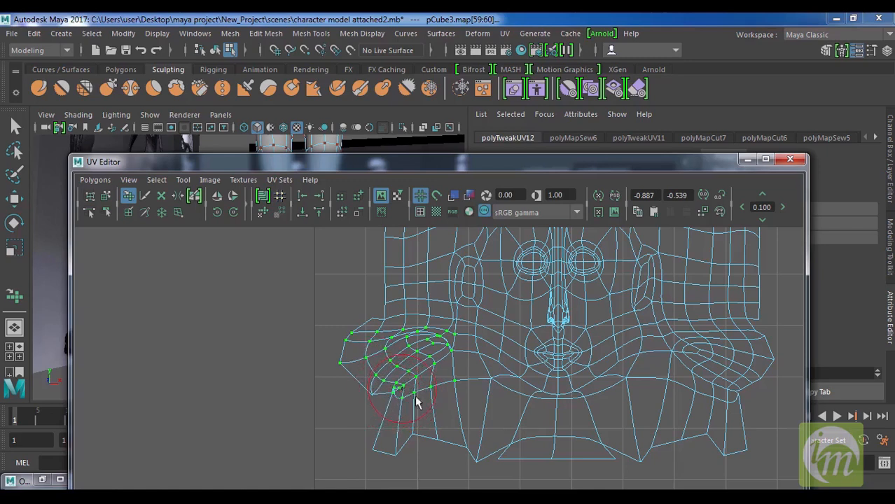
mouse_move(416, 405)
mouse_down()
mouse_move(409, 386)
mouse_move(418, 397)
mouse_move(398, 389)
mouse_move(376, 401)
mouse_up()
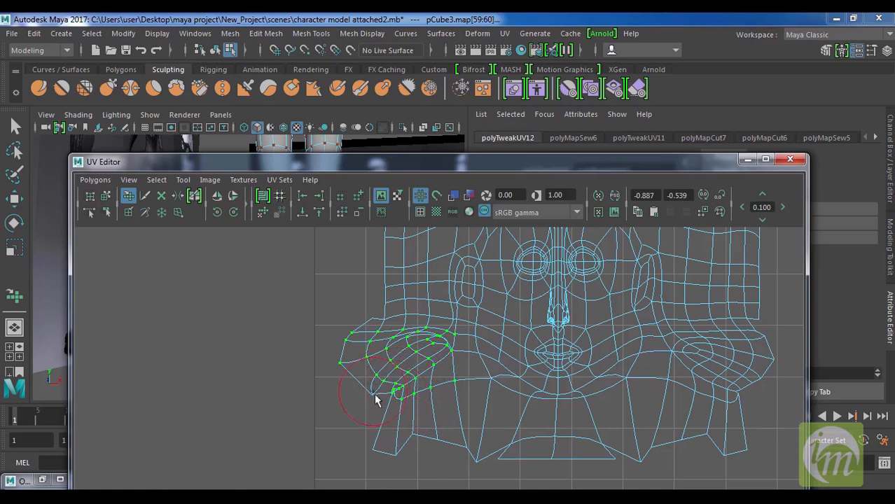
Step: Select a wider area of UVs below the left-hand ear and smudge it into an evenly spaced grid
right_drag(378, 361, 376, 394)
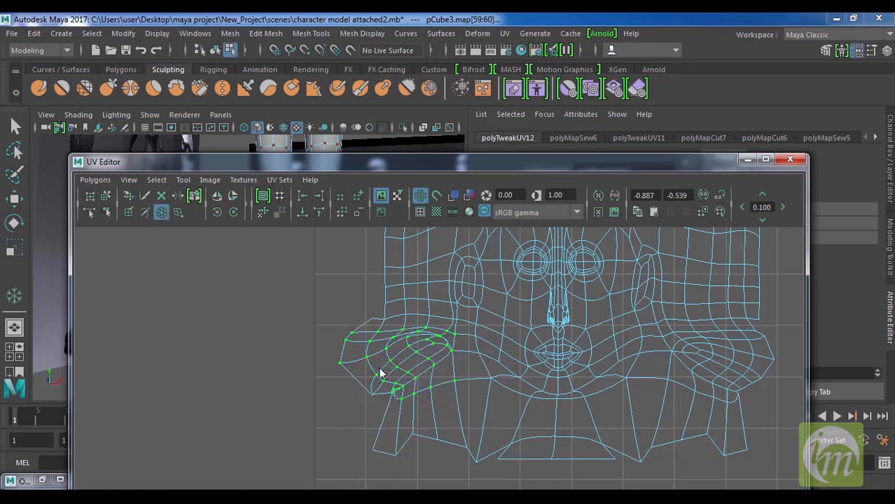
key(w)
drag(329, 301, 456, 401)
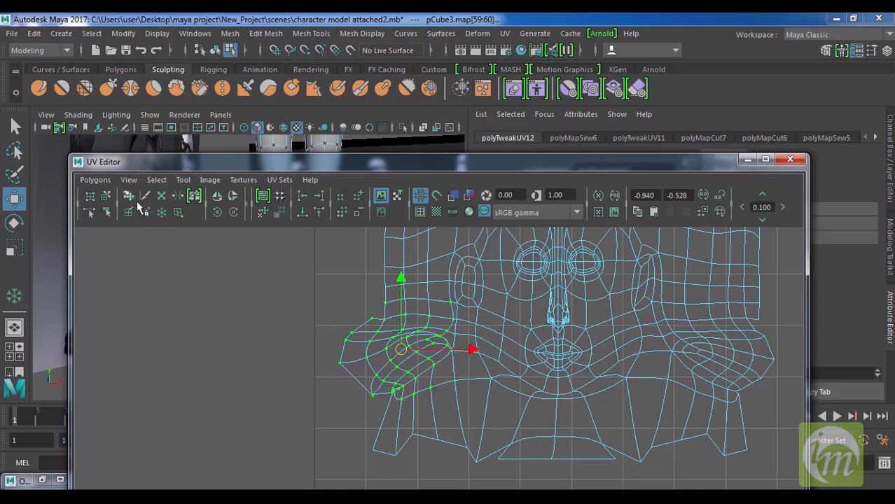
click(129, 196)
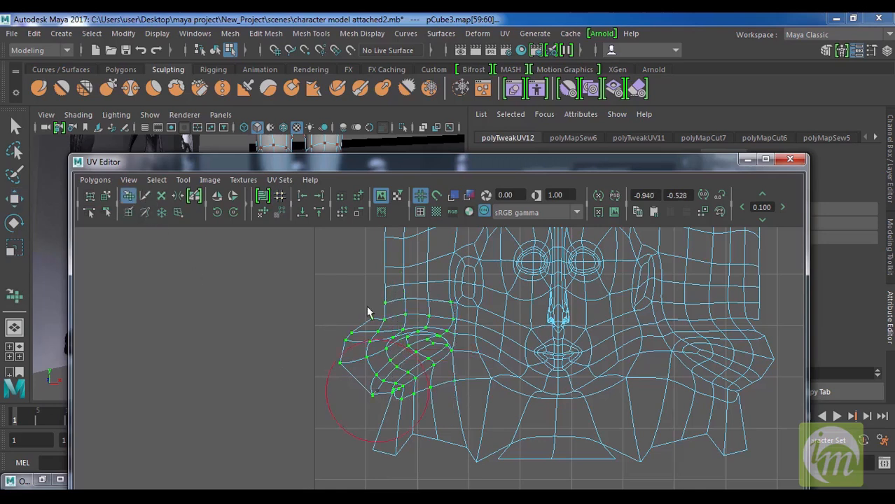
mouse_move(401, 391)
mouse_down()
mouse_move(382, 397)
mouse_move(349, 335)
mouse_up()
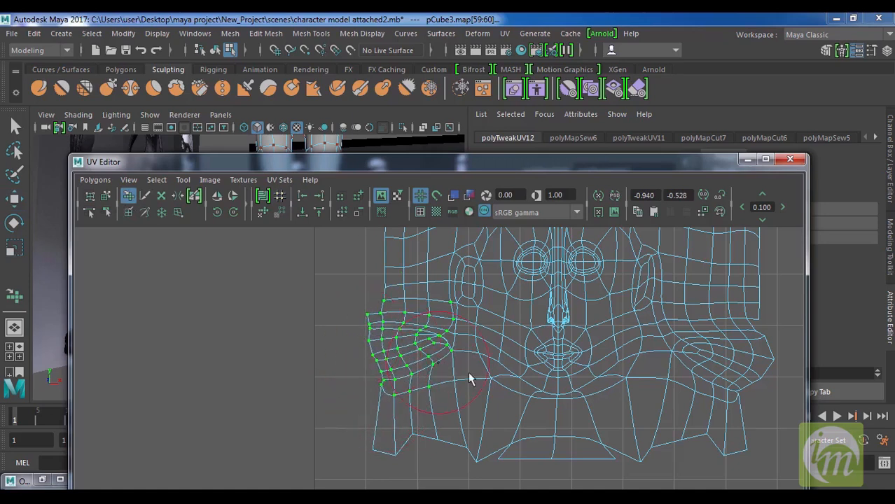
Step: Select the crowded UVs at the tip of the nose and spread them sideways with the UV Lattice Tool
alt+middle_drag(592, 372, 443, 407)
scroll(457, 399, down, 1)
scroll(456, 398, up, 2)
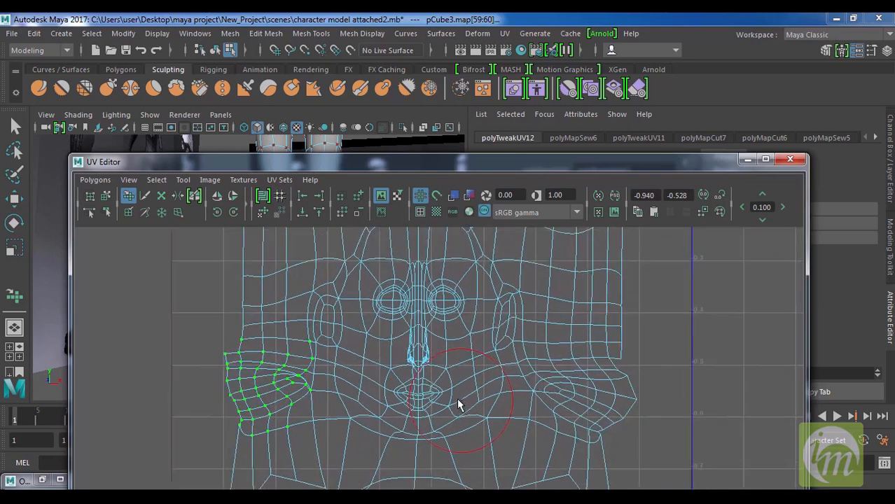
scroll(434, 395, up, 1)
alt+middle_drag(440, 349, 457, 374)
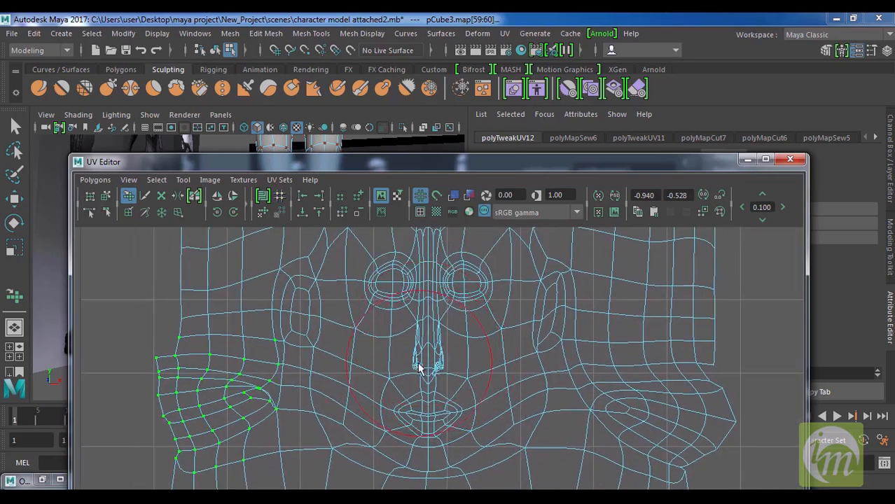
key(w)
right_drag(424, 363, 480, 359)
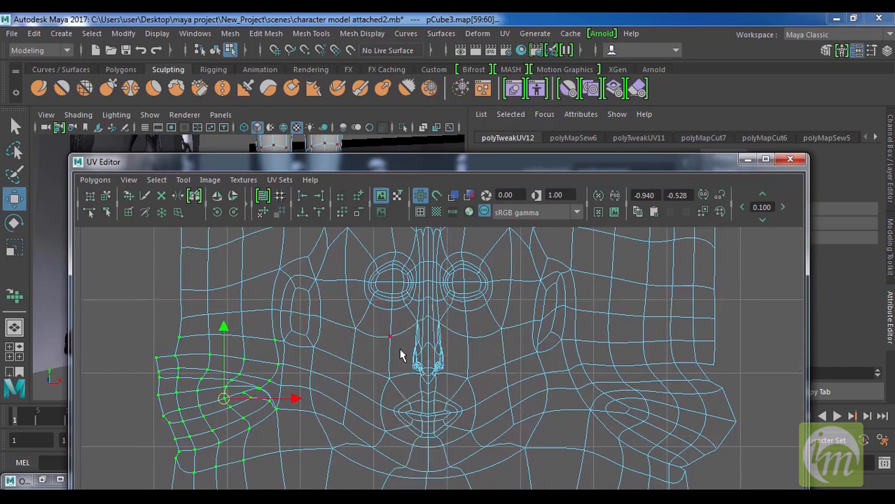
drag(406, 335, 455, 375)
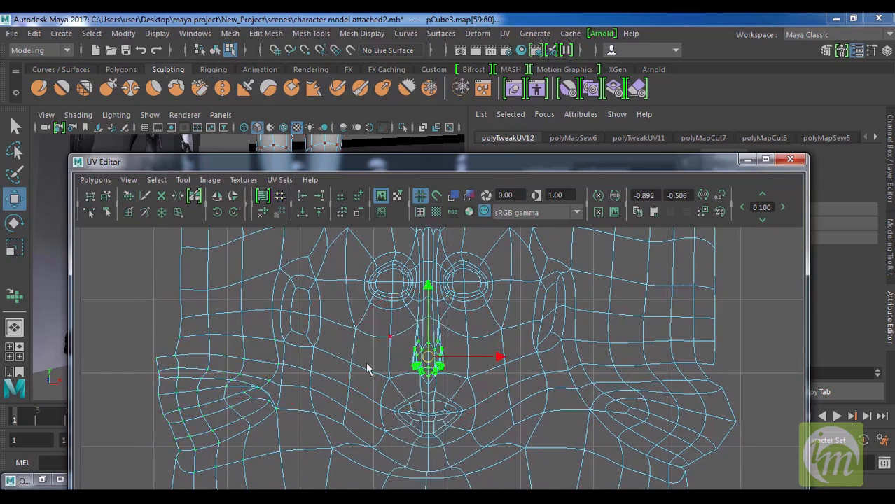
click(128, 196)
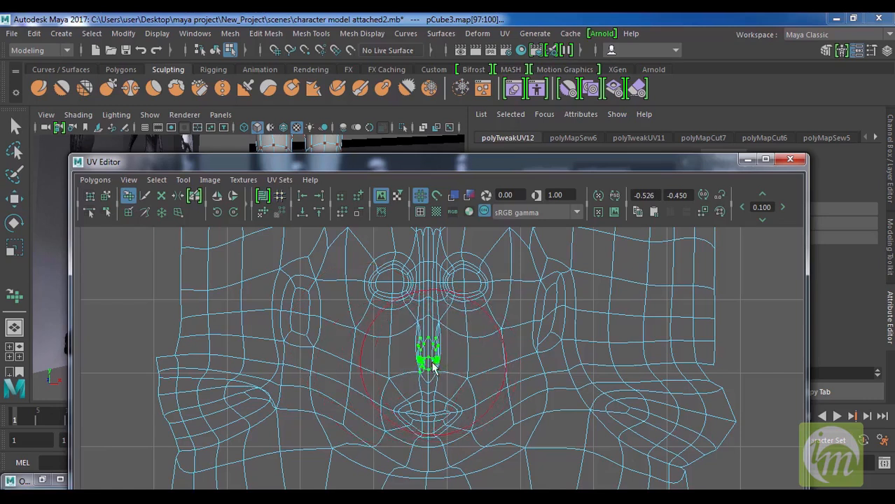
click(89, 195)
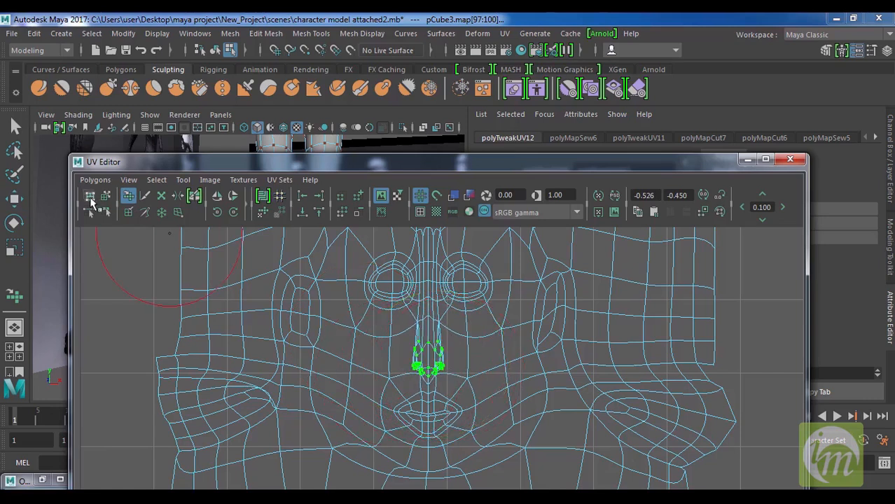
drag(455, 378, 460, 378)
drag(402, 381, 394, 383)
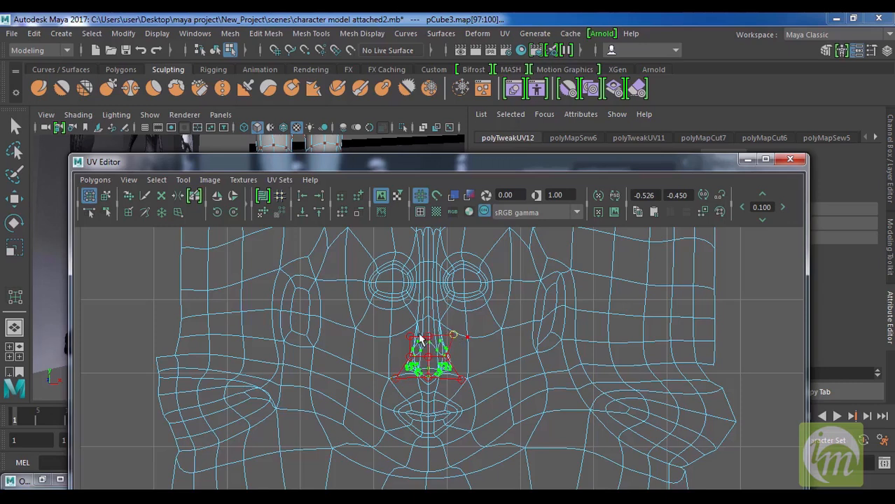
drag(410, 335, 395, 358)
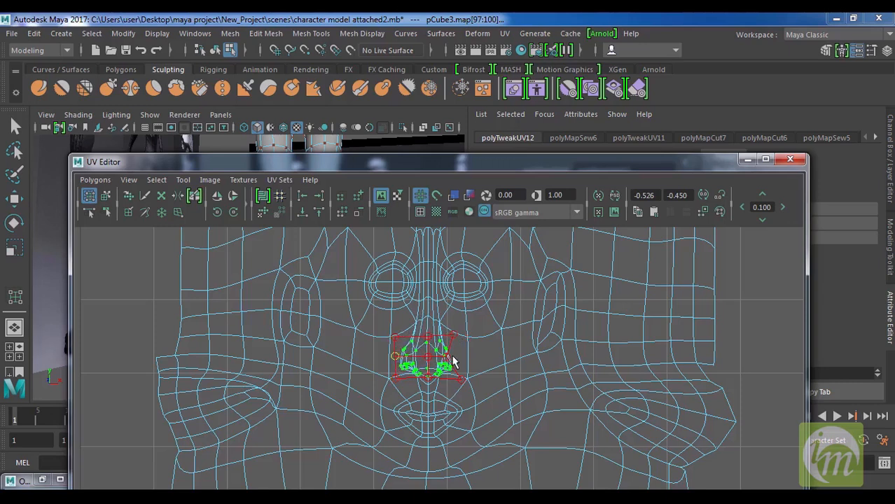
Step: Select the stray UV at the head shell's upper-right corner and move it slightly down
scroll(465, 357, down, 5)
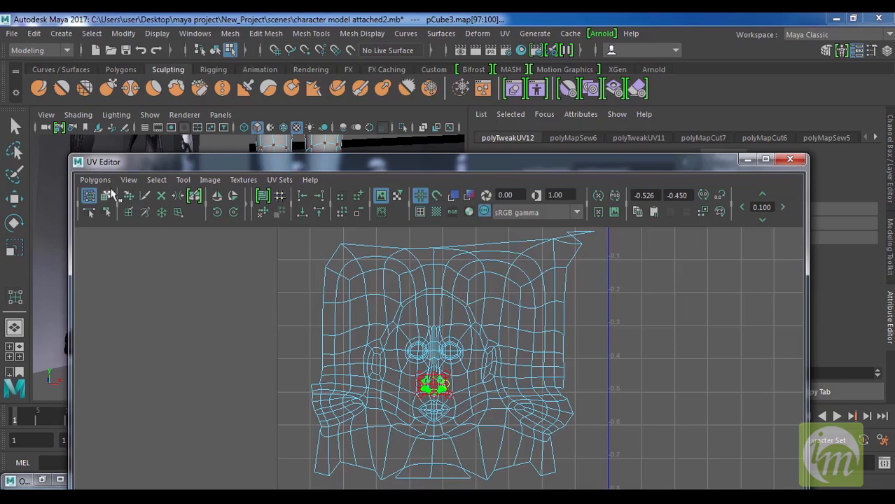
key(w)
right_drag(519, 304, 558, 308)
alt+middle_drag(594, 240, 582, 299)
drag(559, 294, 580, 300)
Step: Select the whole head shell and scale it down uniformly to a little over half its size
scroll(551, 389, down, 5)
alt+middle_drag(544, 355, 528, 289)
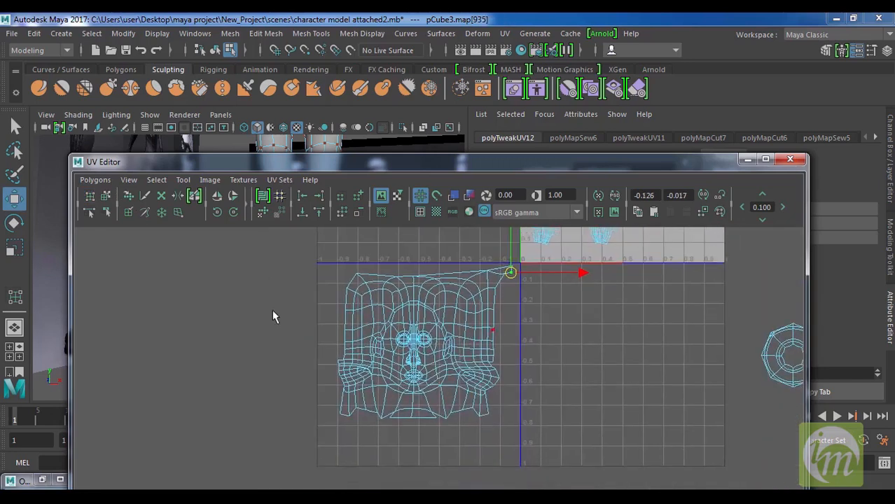
drag(320, 259, 516, 437)
alt+middle_drag(469, 394, 459, 418)
key(r)
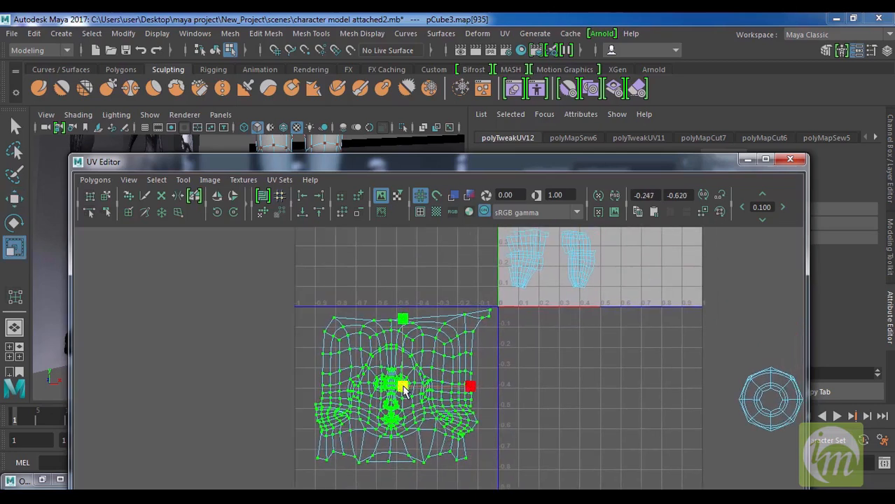
drag(403, 386, 372, 413)
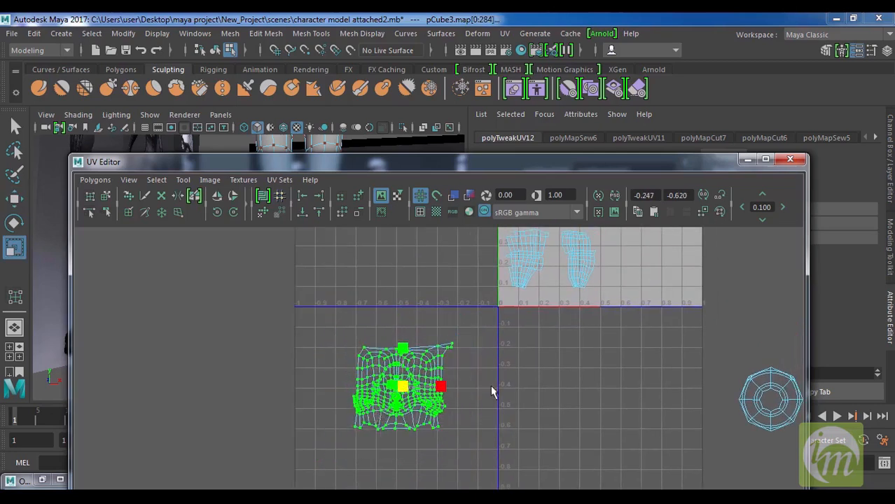
Step: Move the head shell into the 0 to 1 tile's empty lower-right area and scale it down slightly to fit
alt+middle_drag(482, 378, 397, 419)
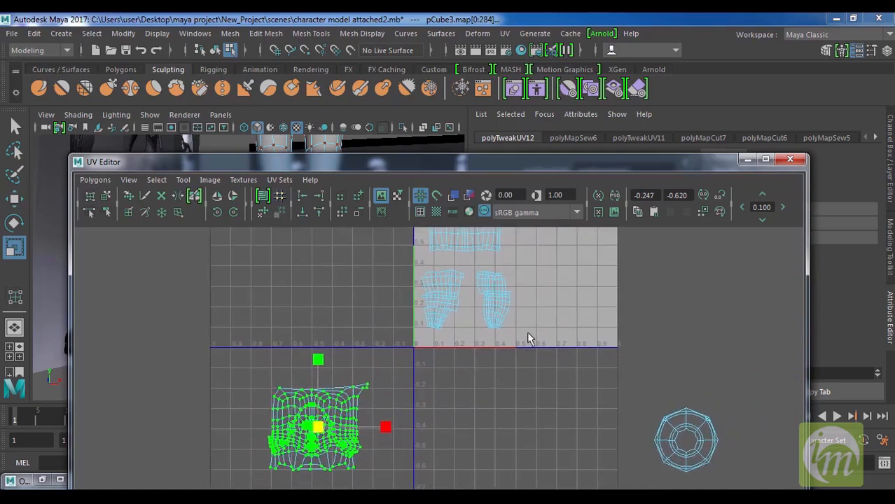
key(w)
drag(487, 364, 580, 293)
alt+right_drag(625, 299, 638, 295)
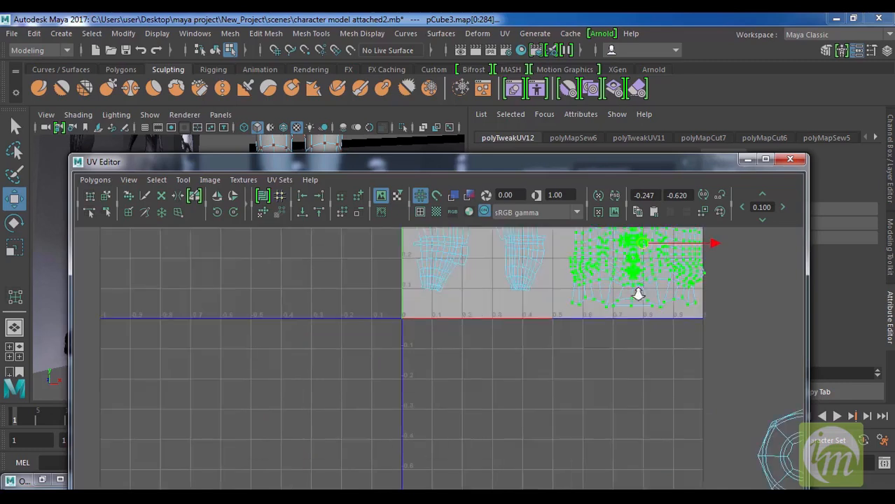
alt+middle_drag(650, 298, 561, 398)
key(r)
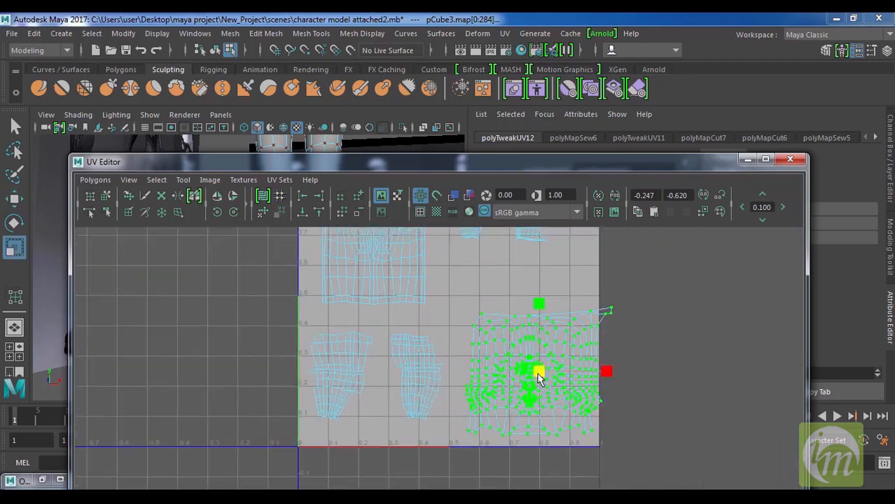
drag(533, 375, 525, 376)
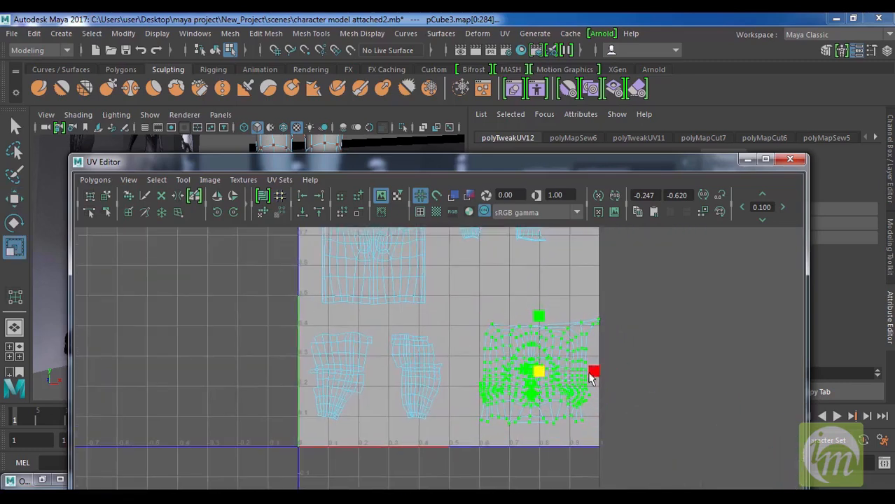
alt+middle_drag(557, 363, 529, 342)
scroll(545, 360, up, 1)
key(w)
drag(505, 350, 498, 354)
Step: Select the round shell outside the tile and move it inside, just above the head shell
alt+middle_drag(631, 360, 616, 273)
scroll(604, 384, down, 2)
scroll(621, 318, down, 2)
alt+middle_drag(642, 343, 654, 292)
drag(570, 361, 522, 364)
alt+middle_drag(638, 382, 655, 438)
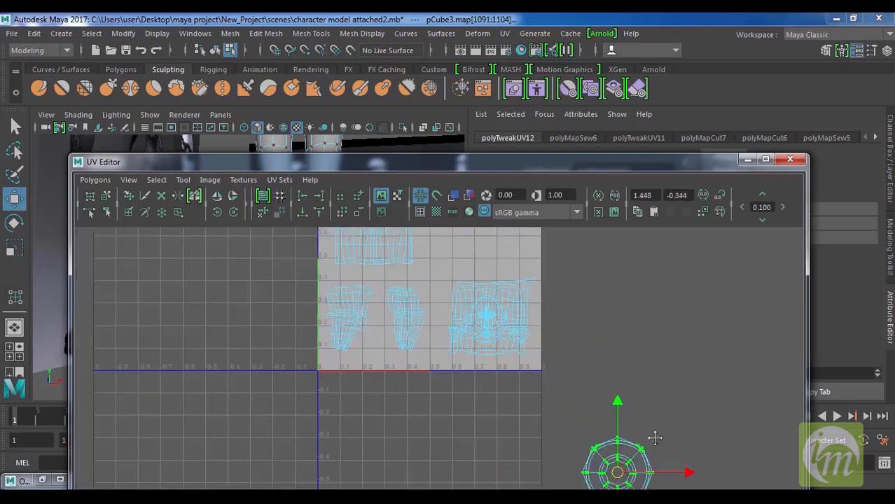
scroll(655, 418, down, 3)
drag(571, 452, 531, 341)
drag(488, 294, 486, 295)
alt+middle_drag(522, 291, 562, 383)
scroll(561, 384, up, 3)
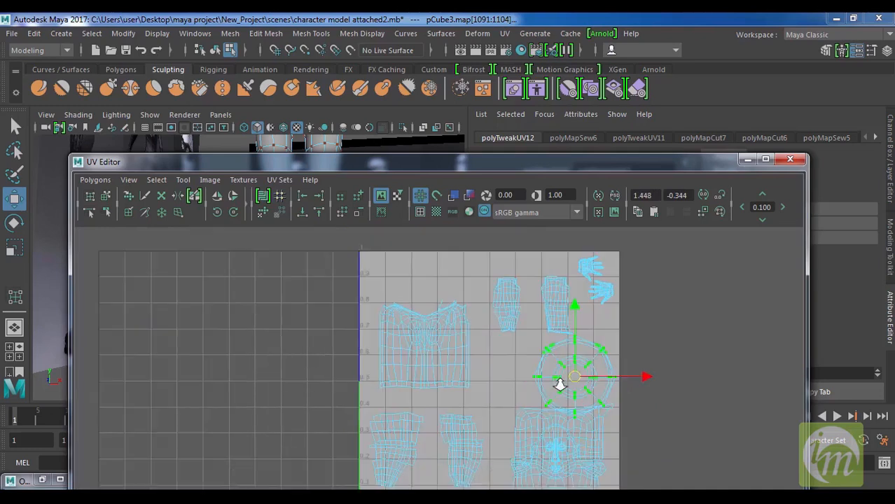
Step: Scale the round shell down uniformly to a little over half its size and nudge it slightly up and outward above the head shell
key(r)
middle_drag(560, 385, 546, 409)
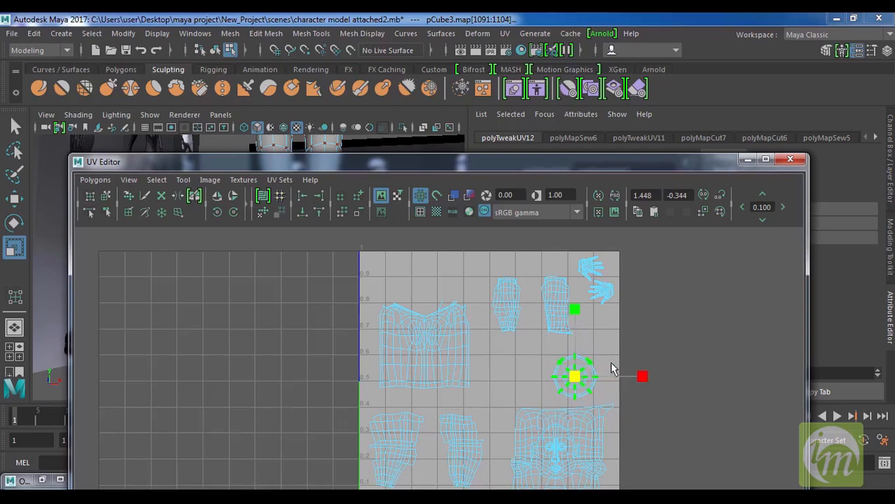
alt+middle_drag(619, 383, 613, 350)
scroll(624, 360, down, 2)
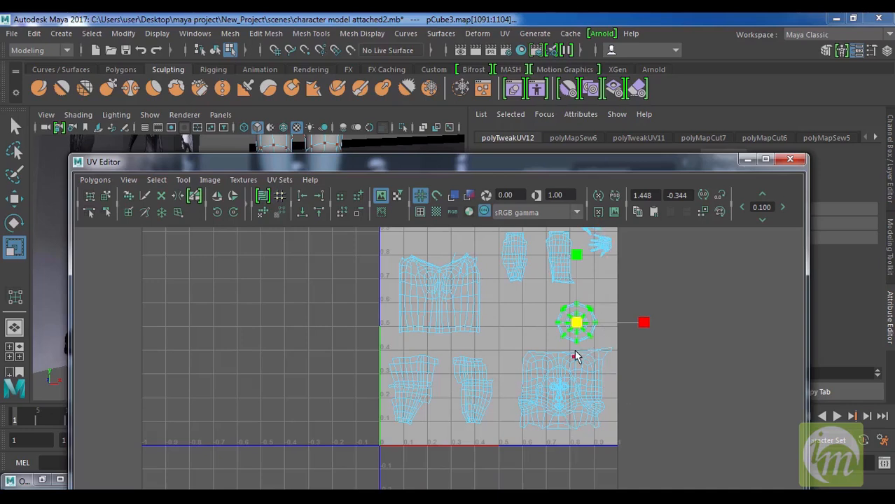
key(w)
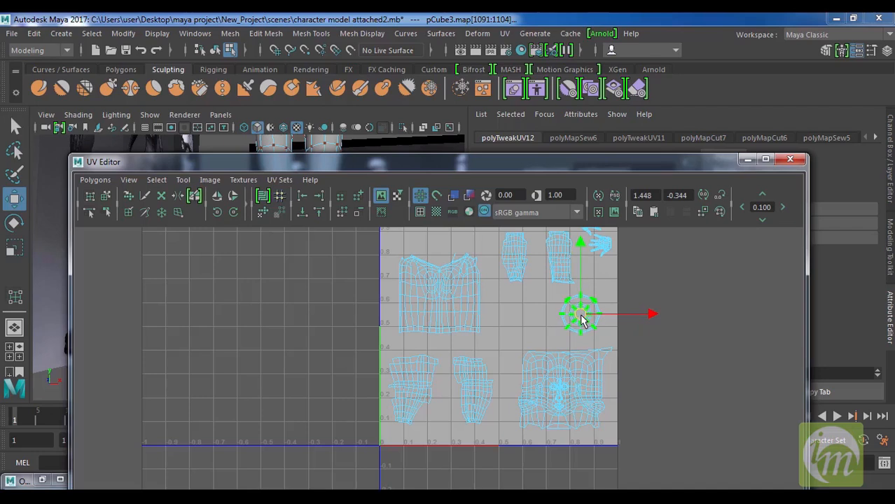
Step: Switch the character mesh from UV selection back to object mode, keeping its full UV layout in view
drag(544, 165, 621, 247)
right_drag(328, 139, 382, 112)
drag(580, 247, 508, 148)
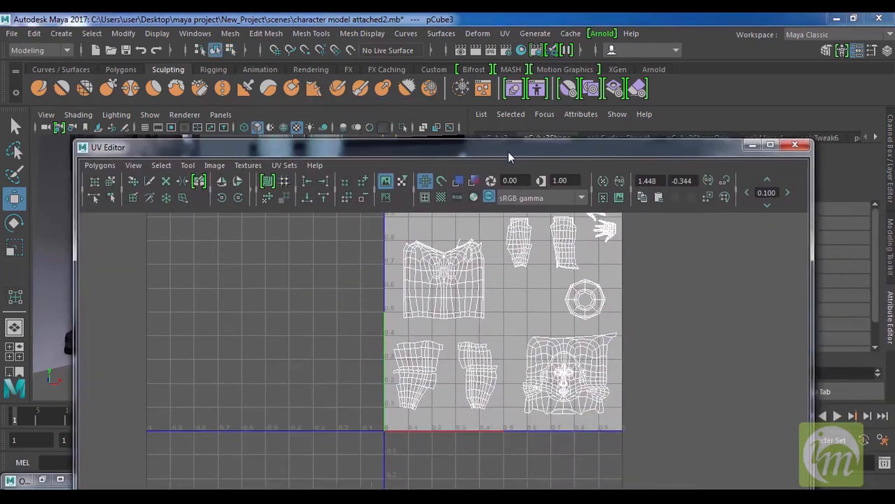
scroll(531, 298, down, 1)
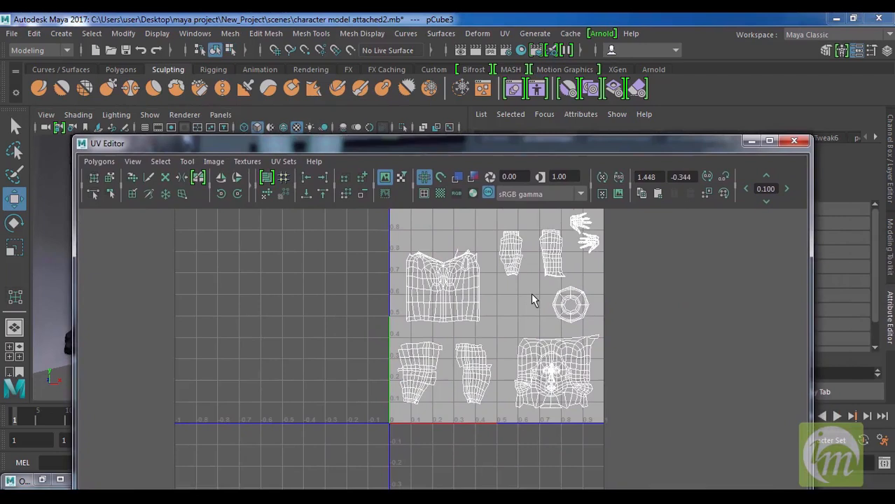
Step: Examine the Create PSD Network options, including the image settings, UV settings and available lambert1 attributes, and close them without creating anything
click(251, 163)
mouse_move(210, 163)
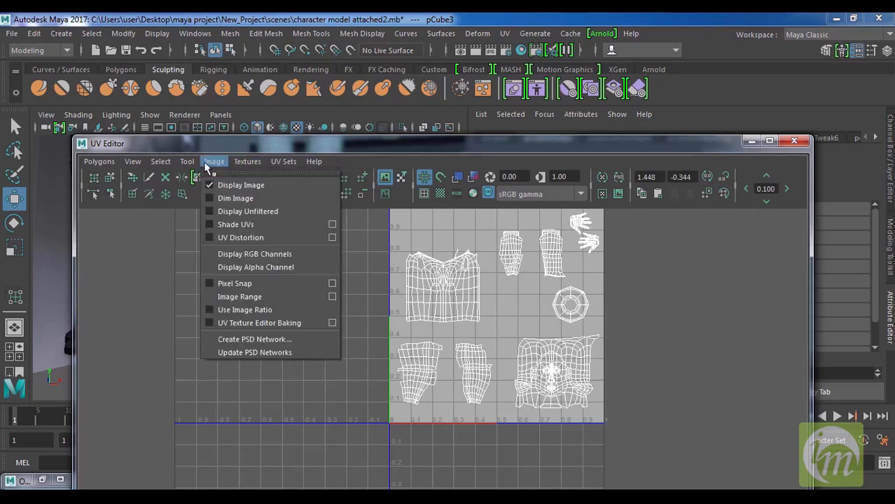
mouse_move(99, 162)
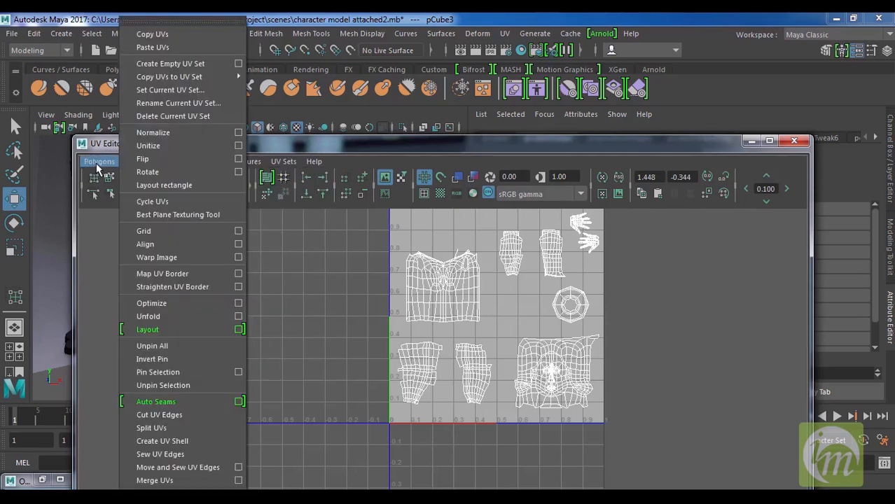
click(397, 140)
click(213, 161)
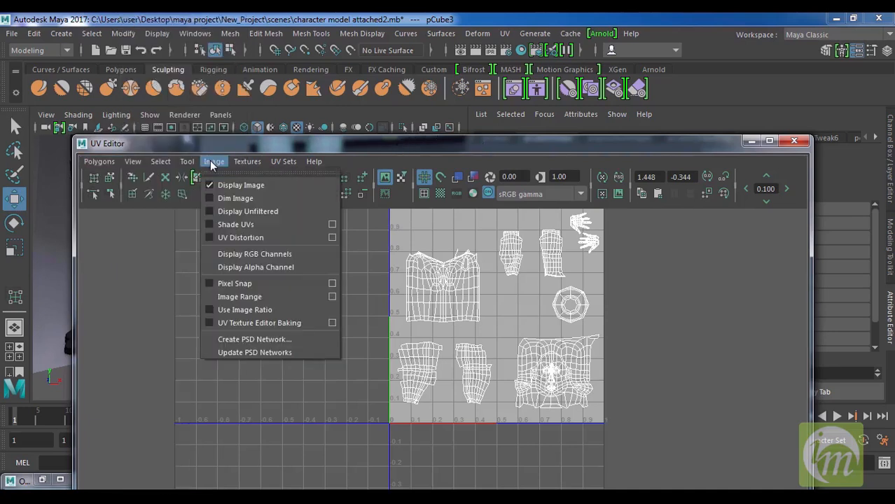
click(246, 341)
drag(488, 190, 509, 72)
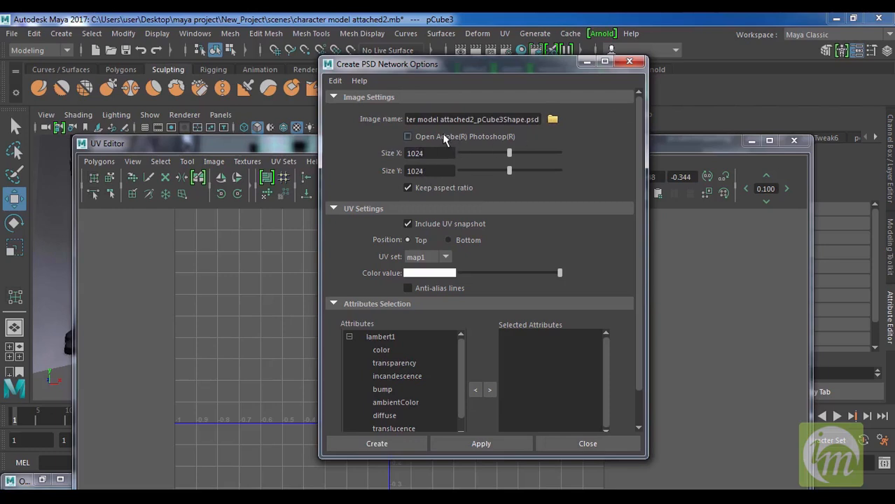
drag(552, 62, 547, 40)
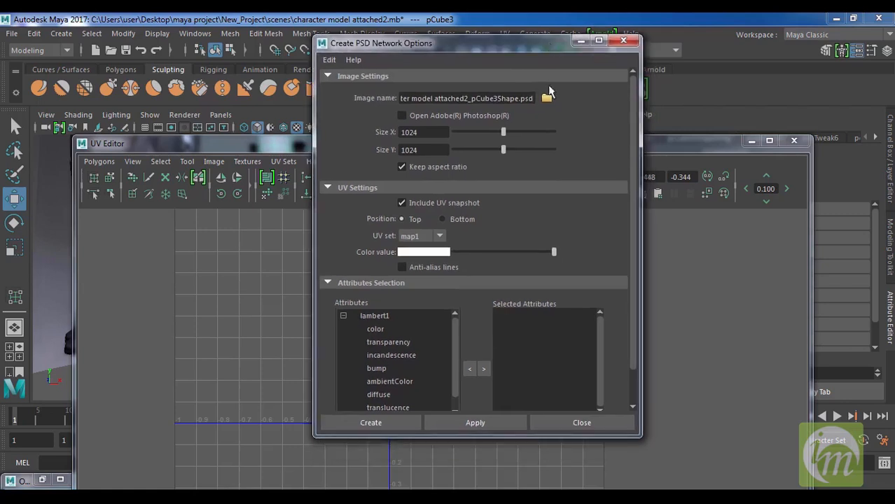
scroll(628, 226, down, 2)
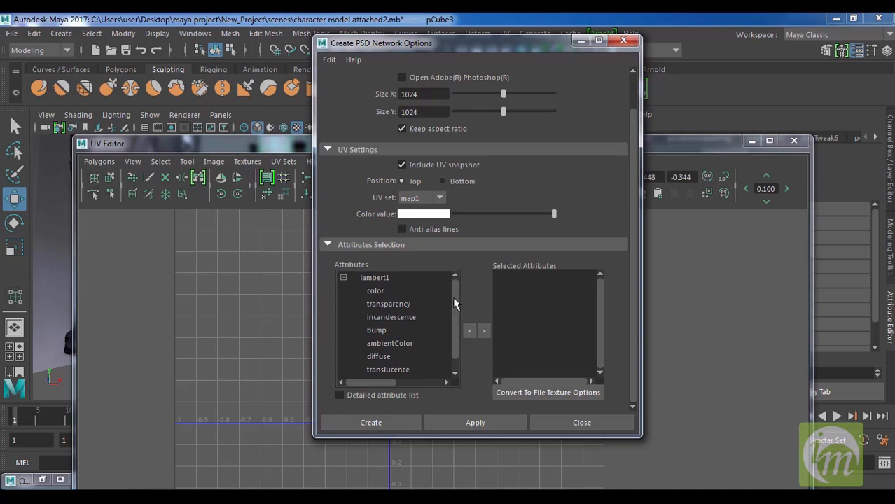
drag(454, 302, 454, 325)
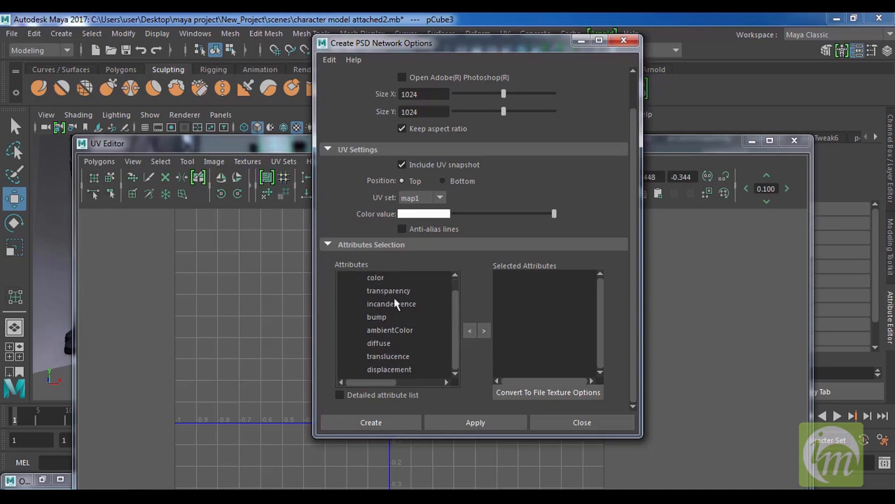
click(581, 423)
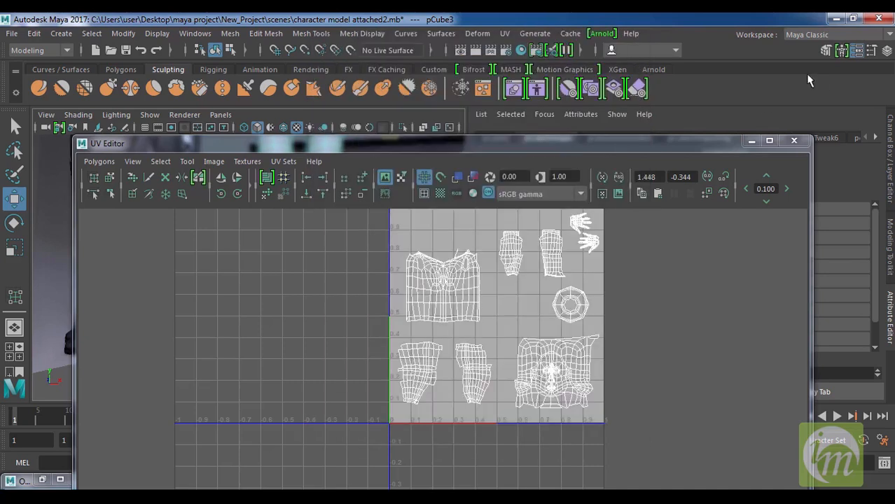
Step: Assign a new Blinn material to the character mesh and name it "character"
click(751, 140)
click(309, 69)
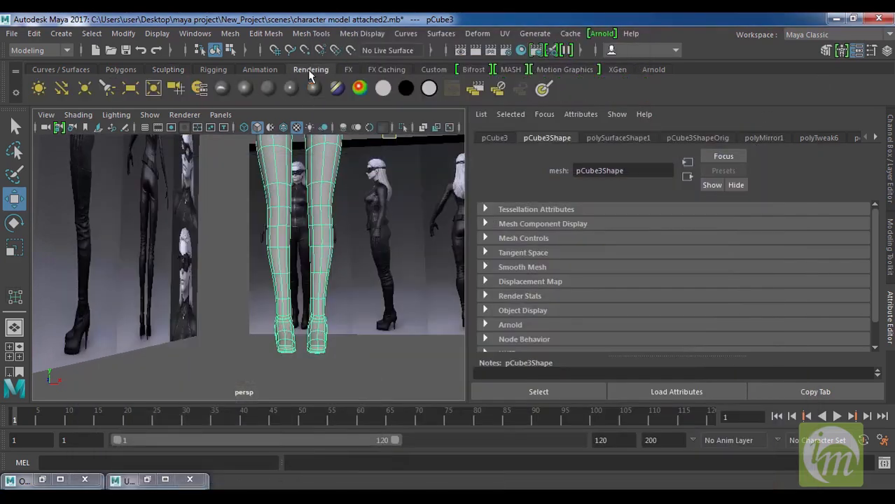
click(244, 89)
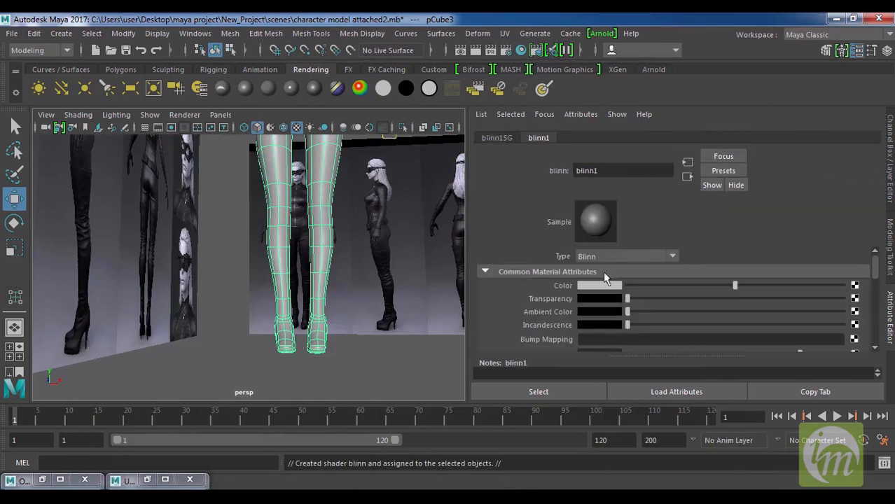
double_click(604, 170)
text(character)
key(Return)
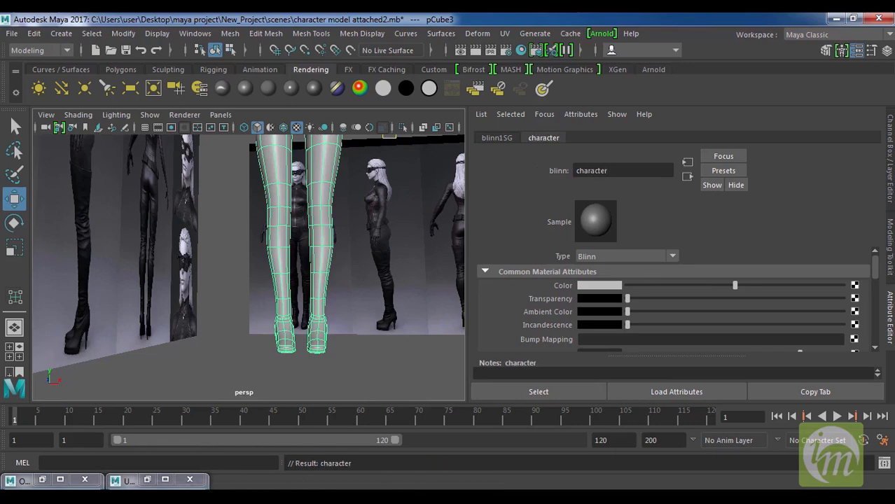
Step: Reopen the Create PSD Network options from the UV Editor and add the character material's color to the selected attributes
click(147, 480)
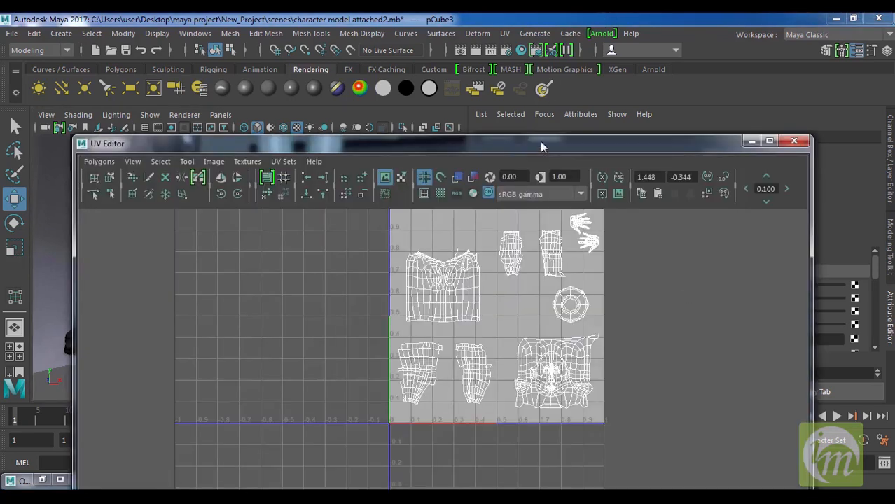
drag(546, 153, 607, 76)
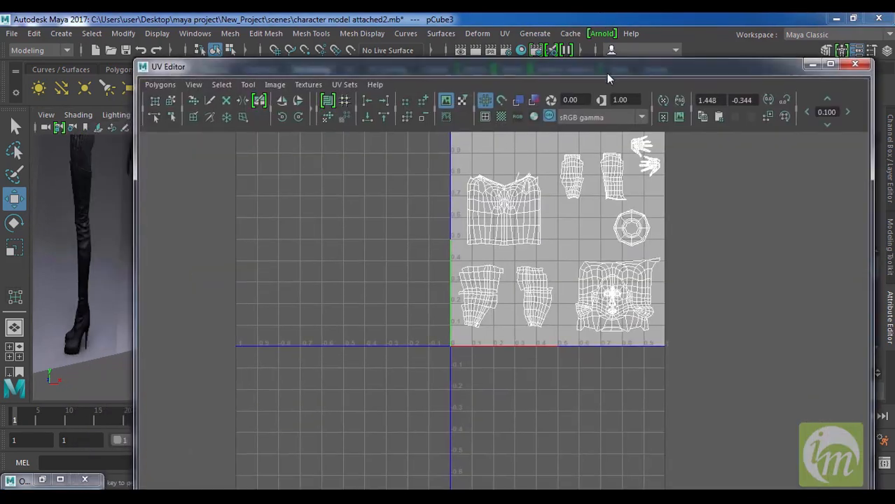
click(42, 482)
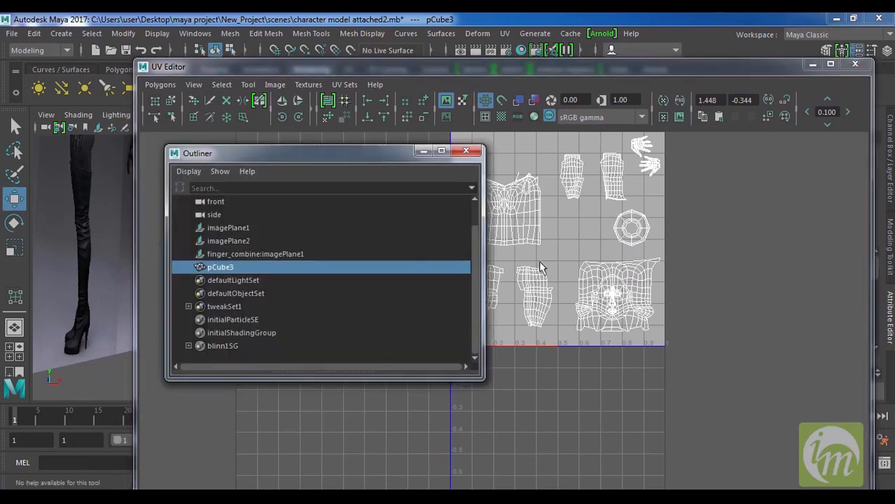
click(466, 151)
click(303, 85)
mouse_move(275, 84)
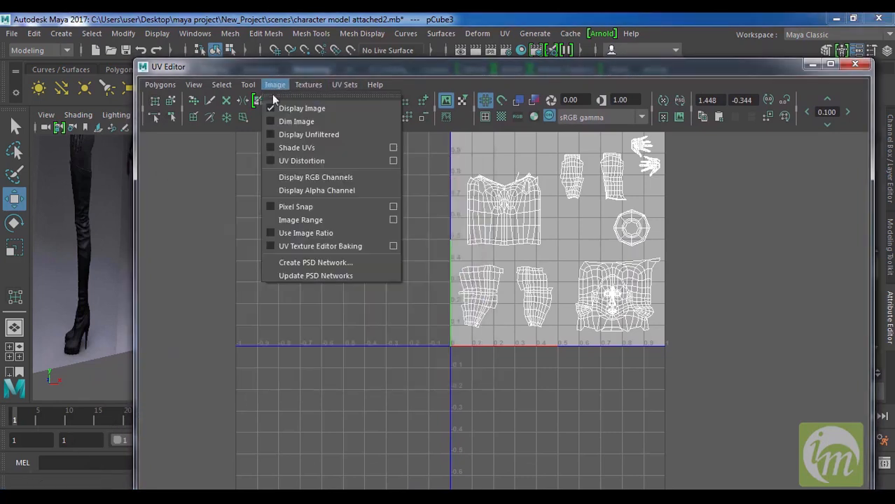
click(294, 319)
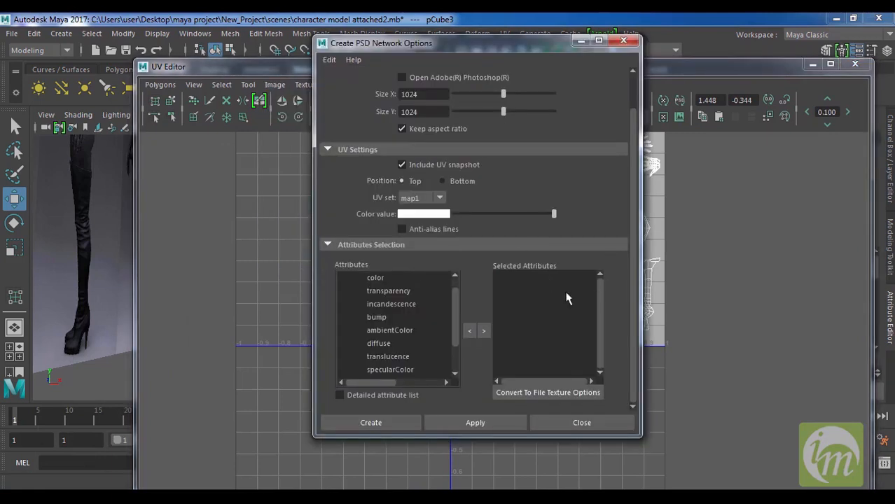
drag(456, 299, 458, 287)
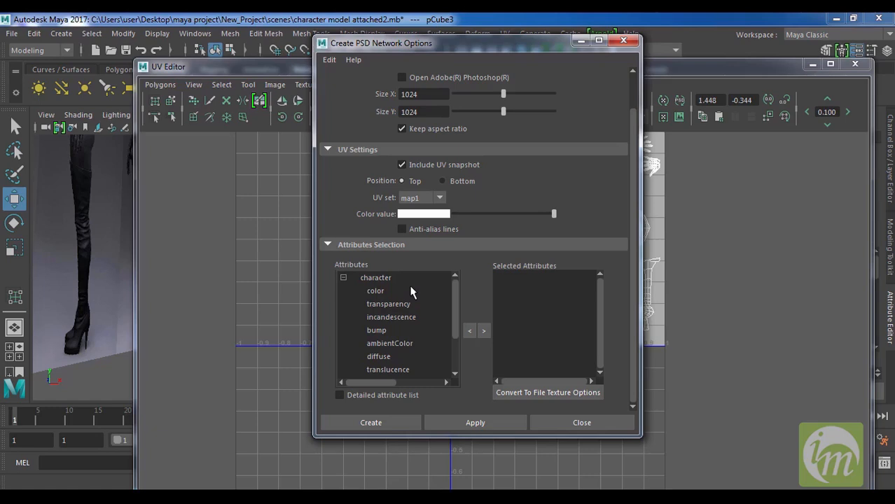
click(377, 295)
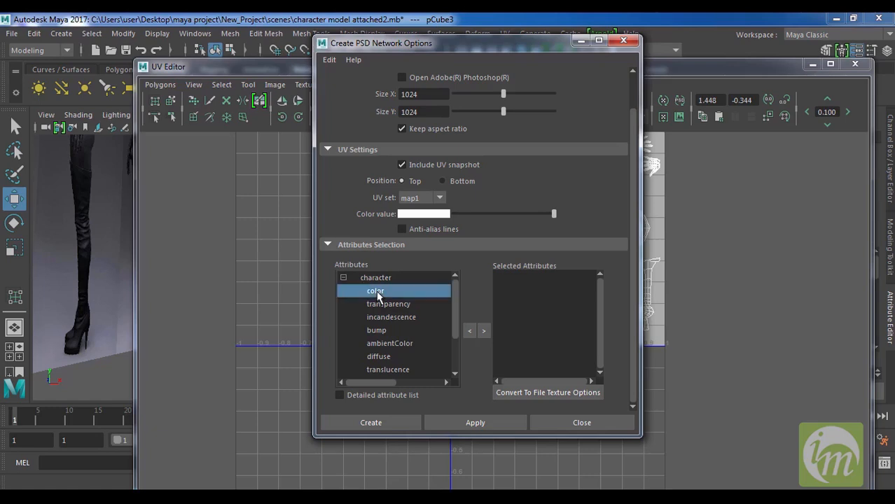
click(484, 332)
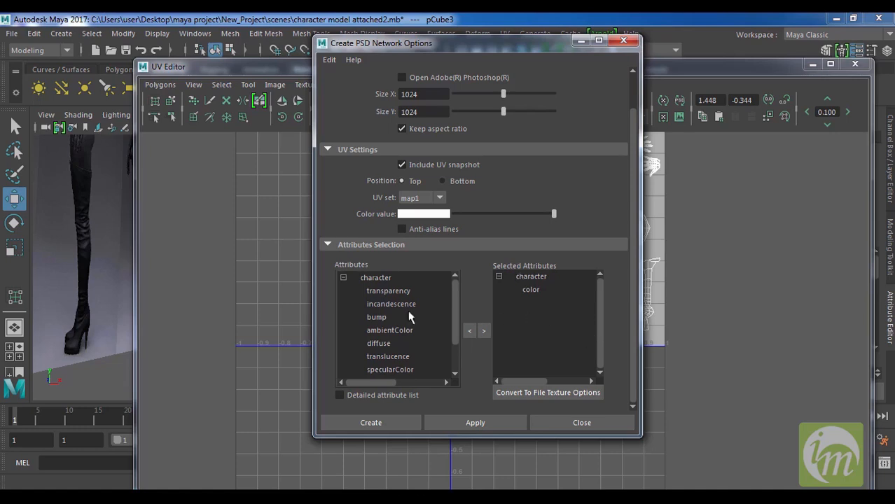
Step: Add the character material's bump to the selected attributes and remove it again
click(381, 318)
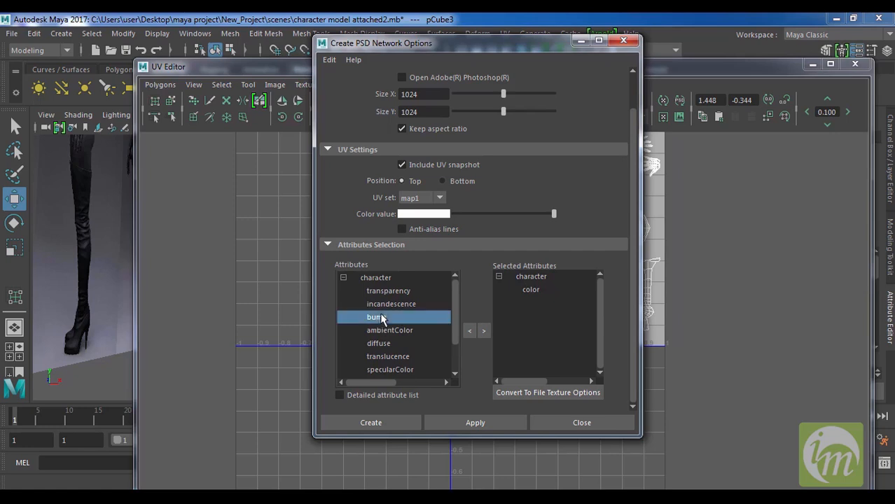
click(484, 331)
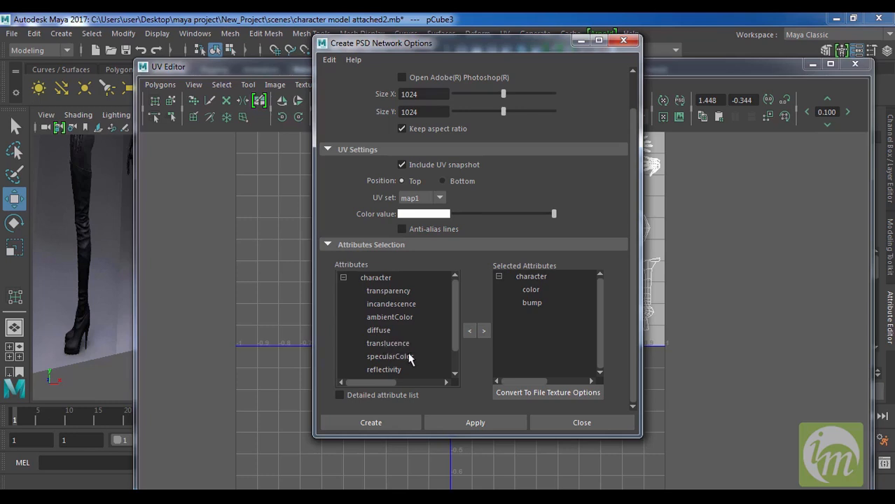
scroll(459, 333, down, 1)
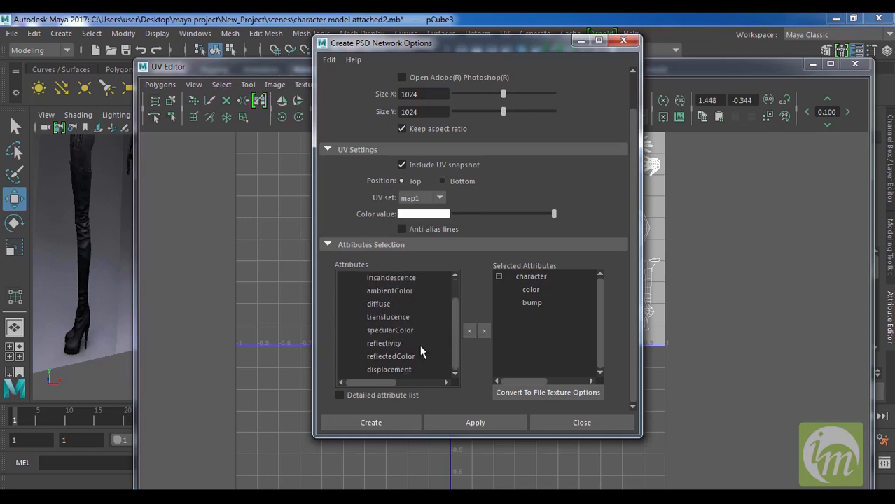
click(392, 369)
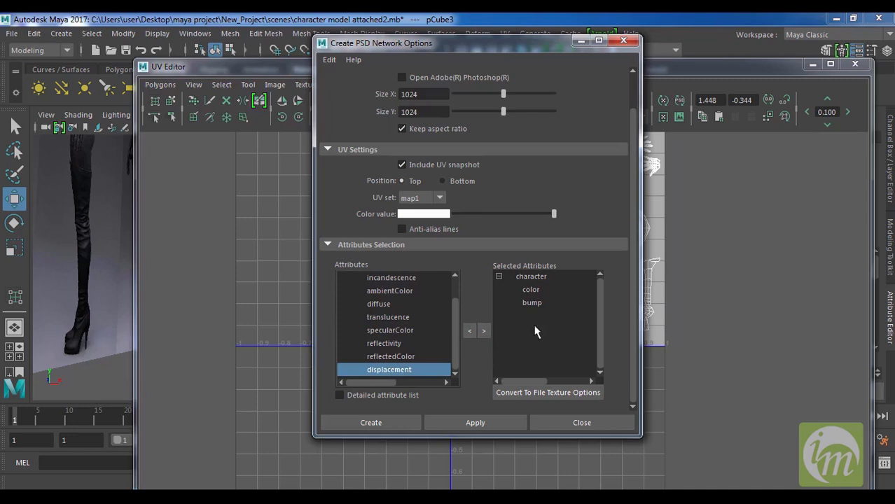
click(531, 302)
click(469, 330)
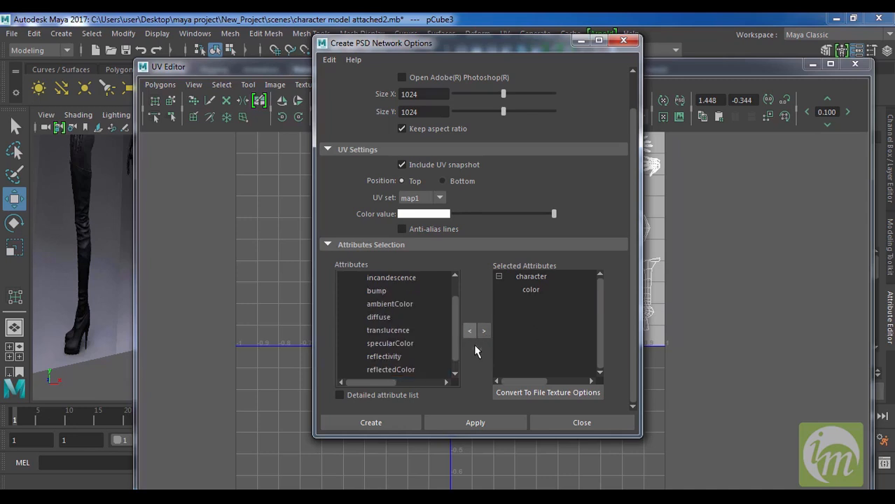
Step: Add displacement to the selected attributes, create the PSD network, and minimize the UV Editor
scroll(455, 358, down, 1)
click(394, 370)
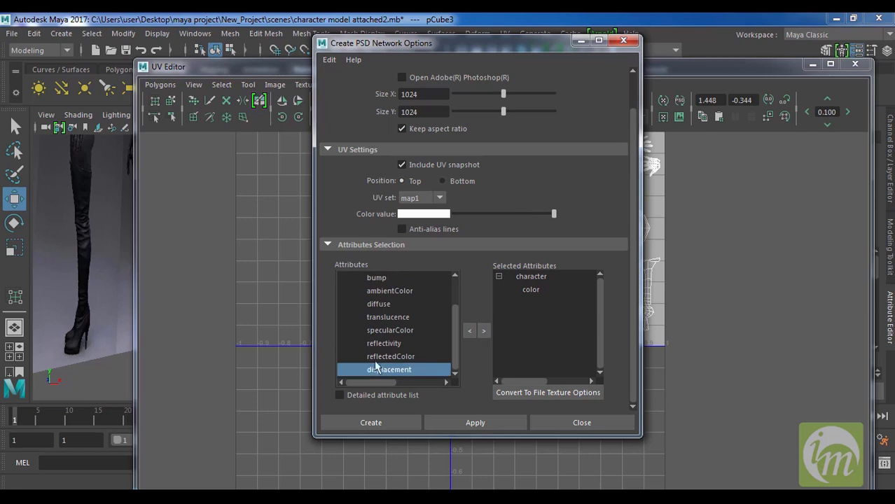
scroll(455, 348, up, 3)
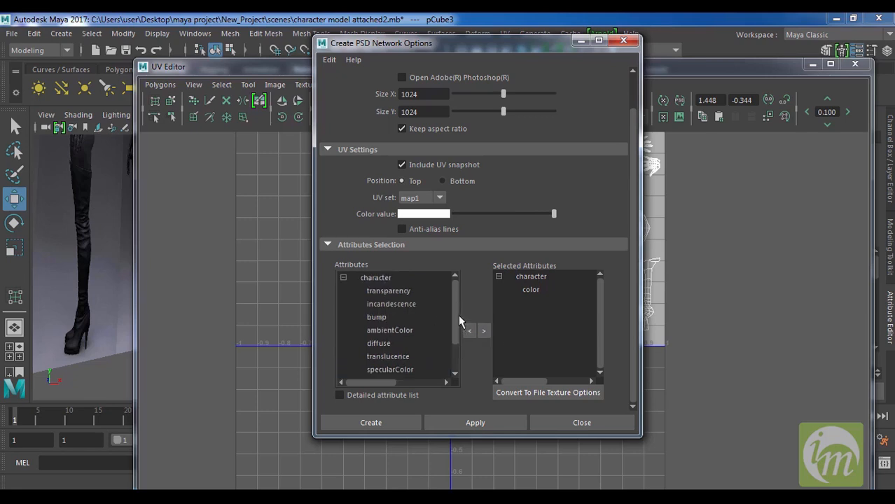
scroll(458, 322, down, 3)
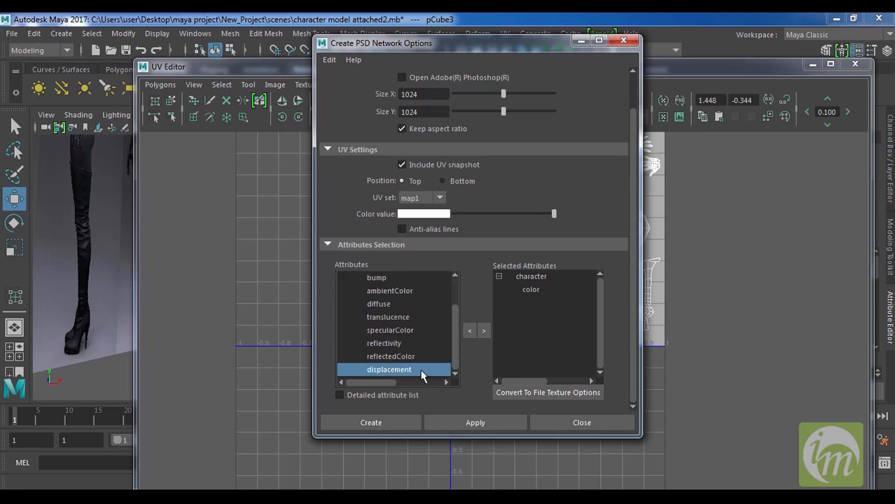
click(481, 332)
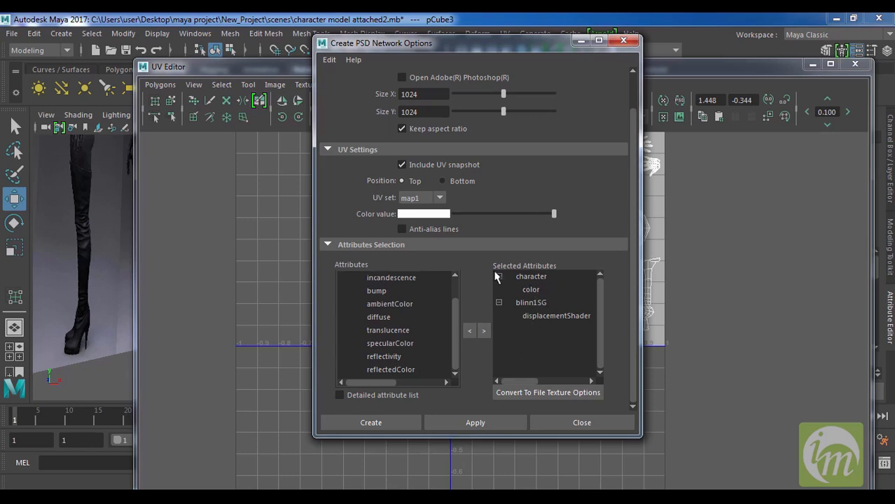
click(371, 424)
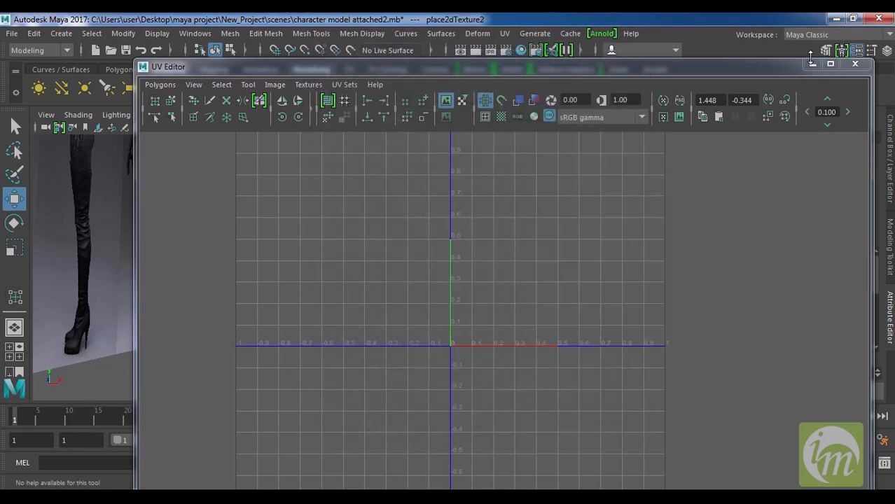
click(812, 65)
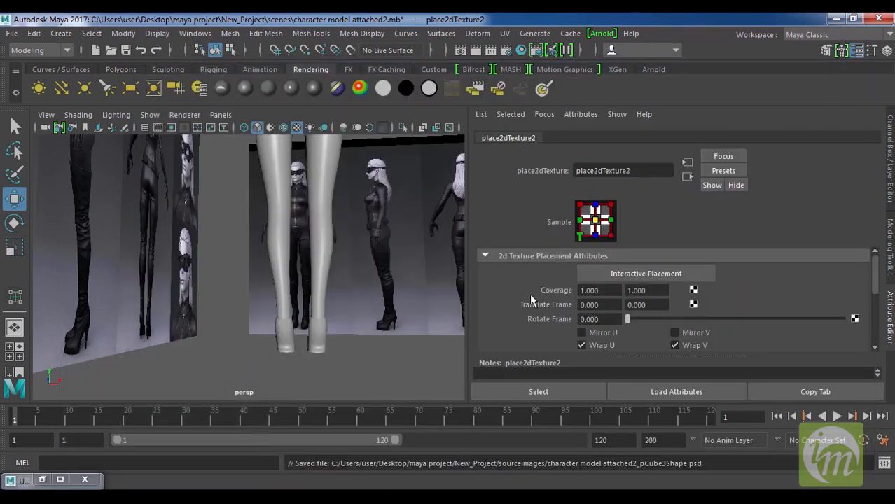
Step: Hide the attribute editor and check the full character model together with its reference images in the perspective view
click(889, 337)
scroll(465, 283, down, 5)
alt+middle_drag(514, 260, 510, 352)
scroll(511, 350, down, 3)
mouse_move(512, 322)
alt+mouse_down()
mouse_move(525, 320)
mouse_move(511, 332)
alt+mouse_up()
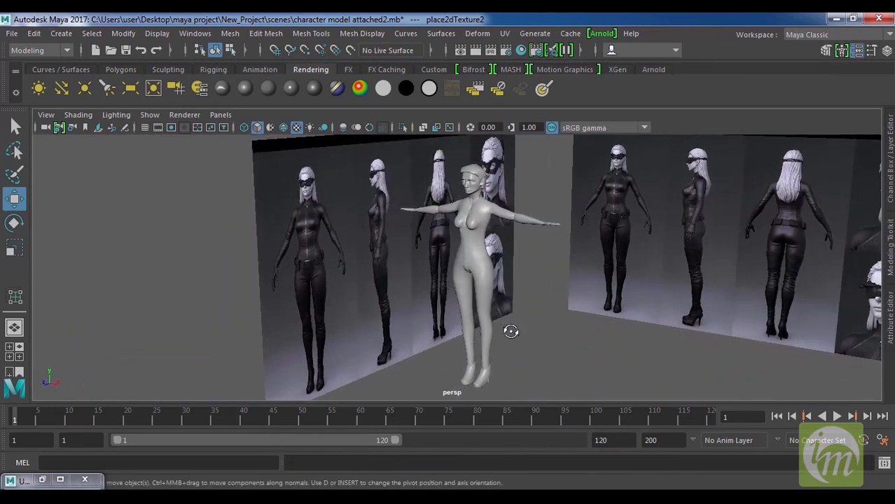
alt+drag(527, 330, 560, 326)
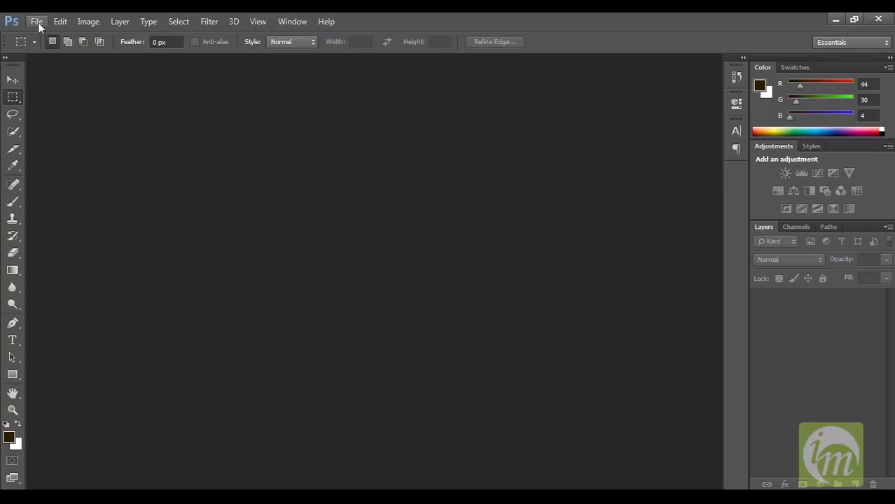
Step: Switch to Photoshop and open the PSD file "character model attached2_pCube3Shape" from the project's sourceimages folder
click(39, 23)
click(37, 22)
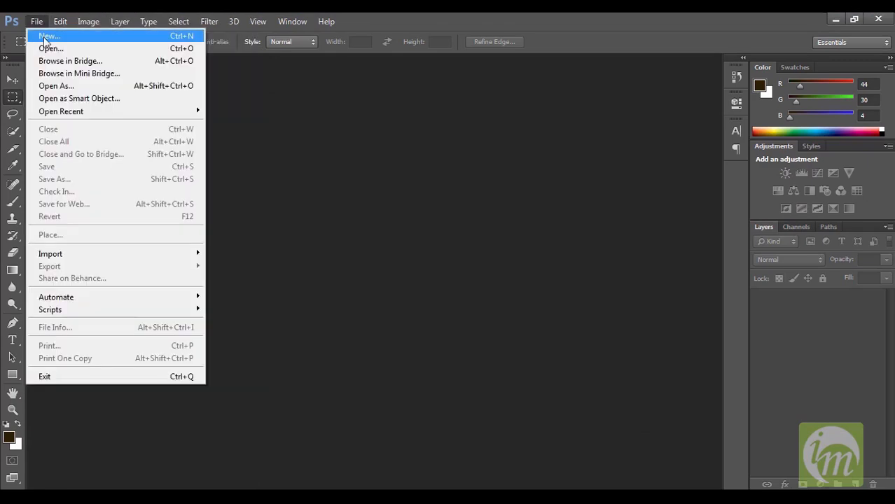
click(52, 49)
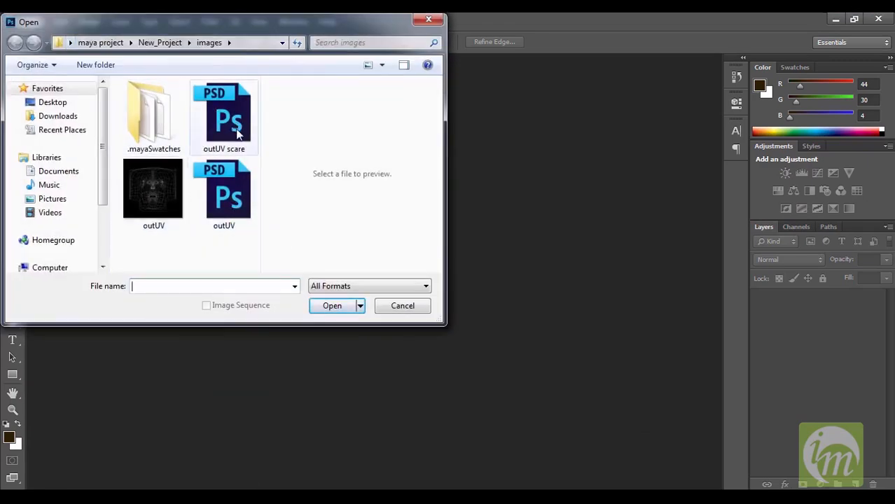
click(161, 43)
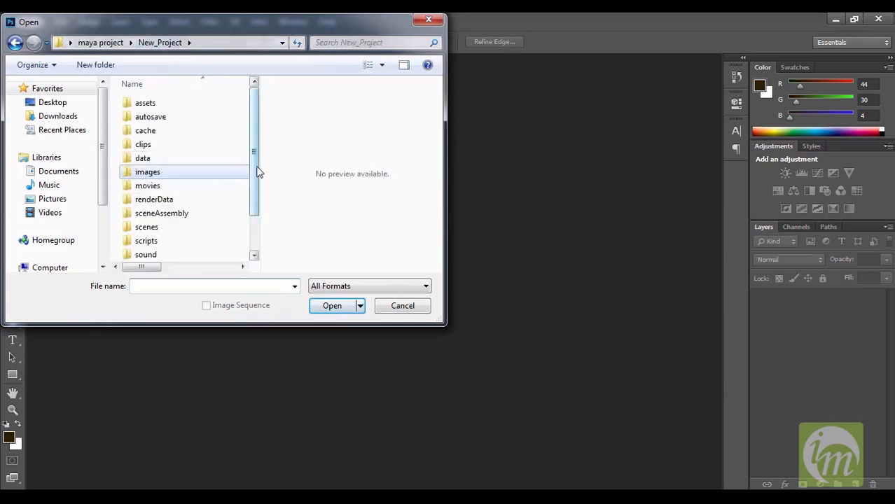
scroll(252, 170, down, 1)
double_click(180, 233)
drag(252, 116, 258, 173)
mouse_move(255, 202)
mouse_down()
mouse_move(255, 214)
mouse_move(256, 196)
mouse_up()
drag(278, 264, 409, 262)
click(253, 130)
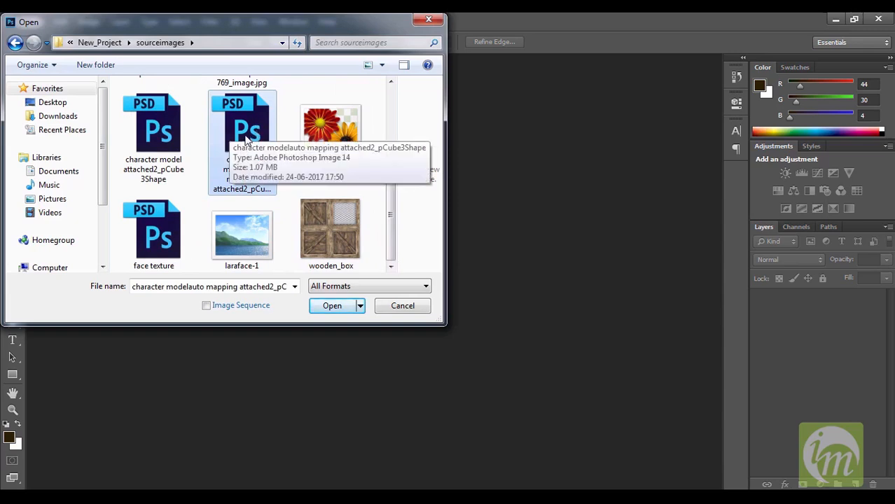
click(175, 140)
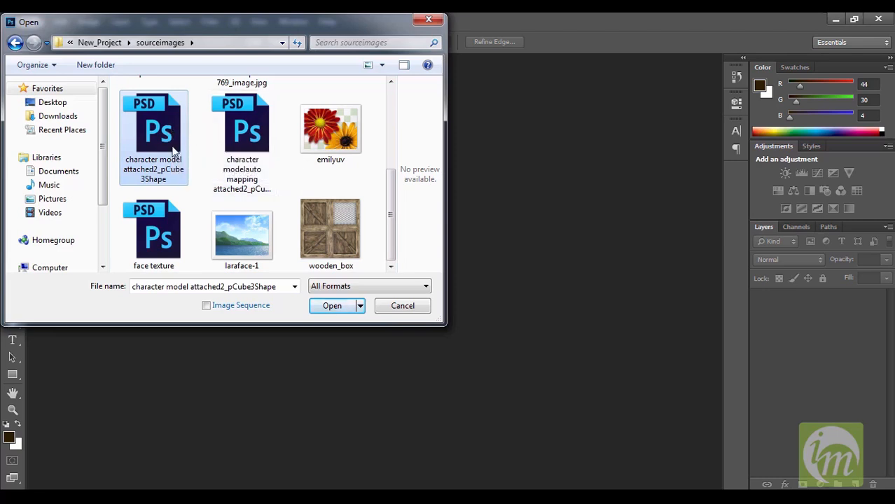
click(342, 307)
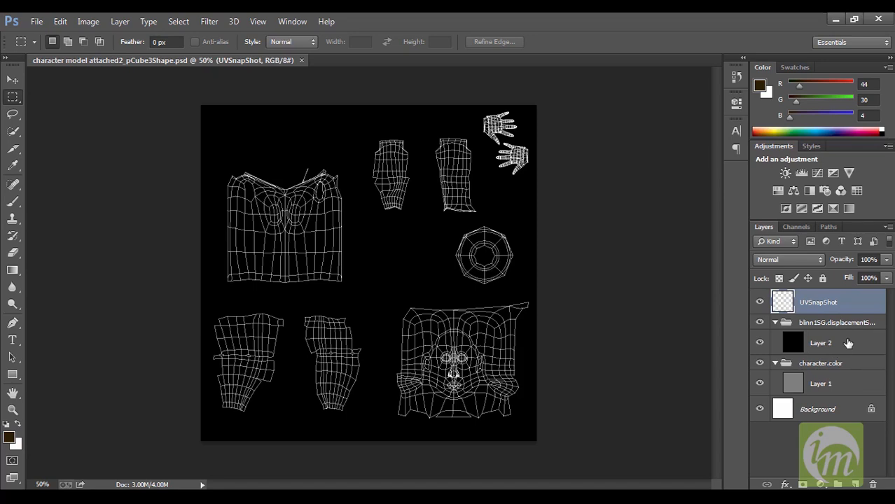
Step: Float the UV document, open face texture.psd, and place it in its own window beside the UV layout
drag(245, 68, 248, 83)
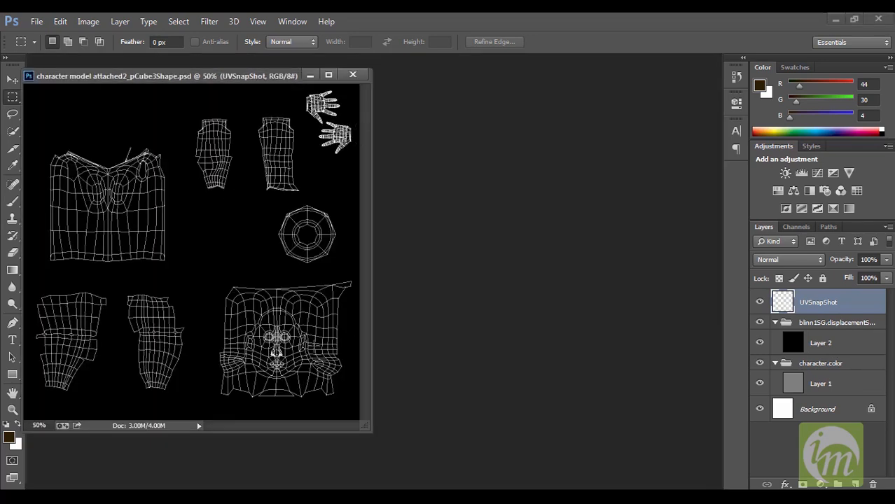
double_click(465, 269)
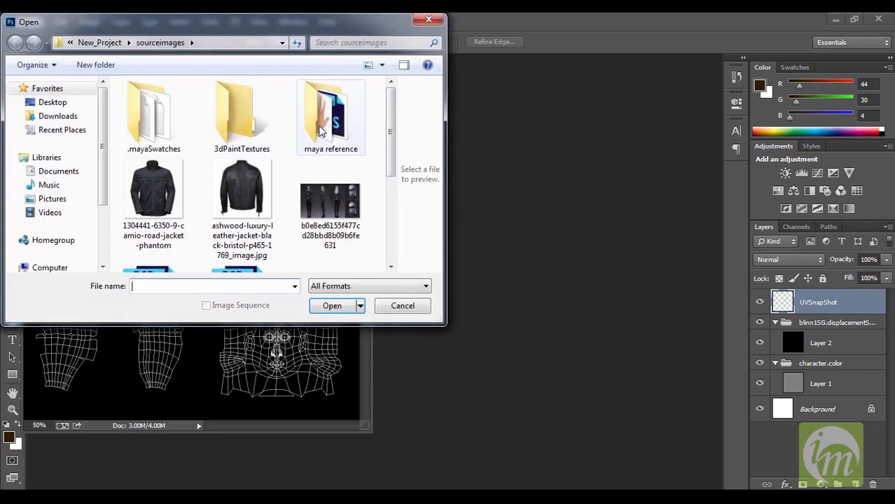
drag(390, 154, 403, 249)
double_click(168, 237)
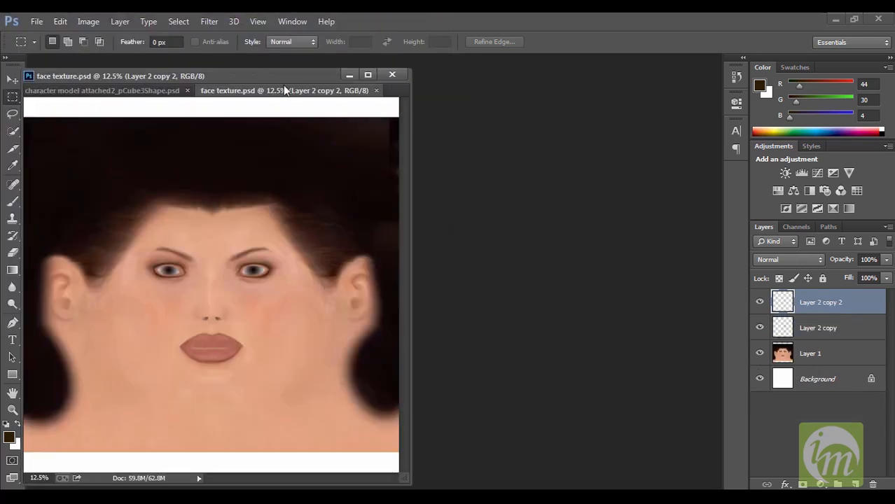
drag(280, 93, 478, 73)
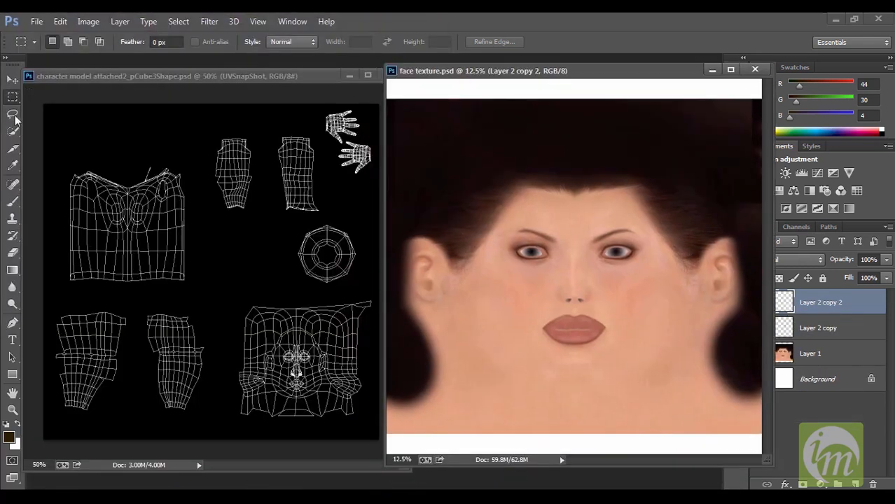
Step: Copy the face image on Layer 1 of face texture.psd into the UV document with the Move tool, and close the face texture
click(13, 79)
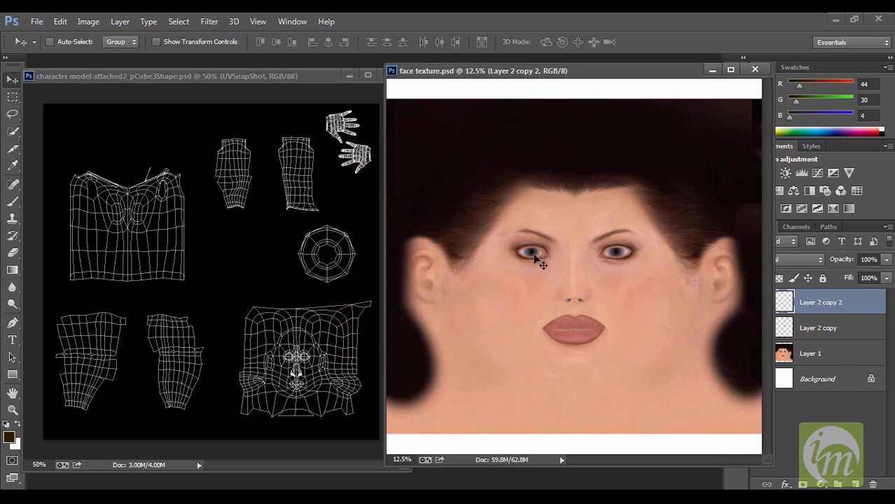
drag(417, 328, 331, 331)
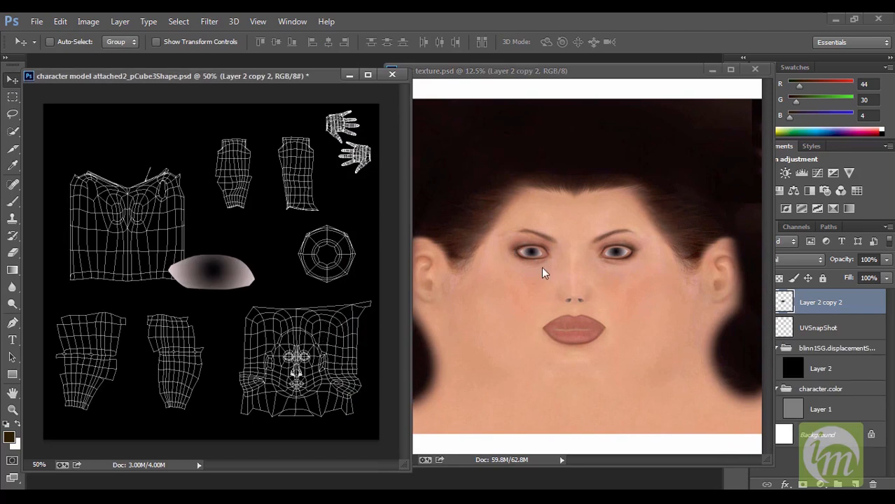
key(ctrl+z)
click(674, 298)
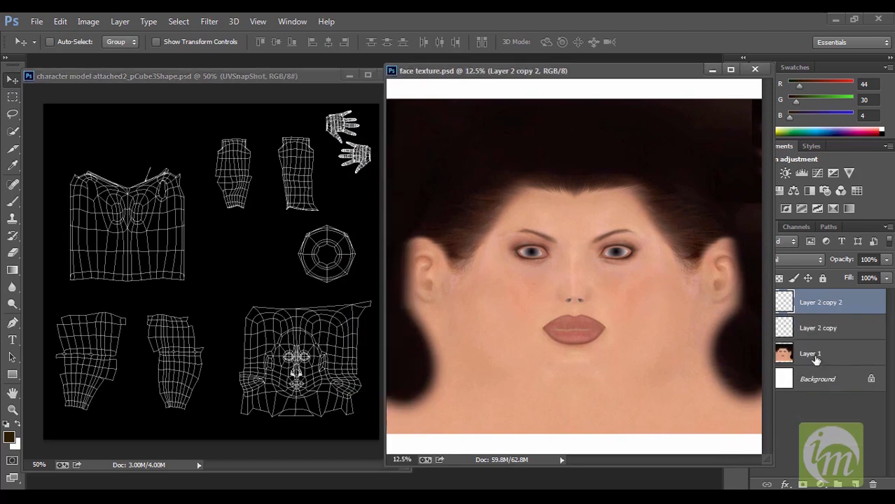
click(830, 353)
drag(497, 335, 309, 356)
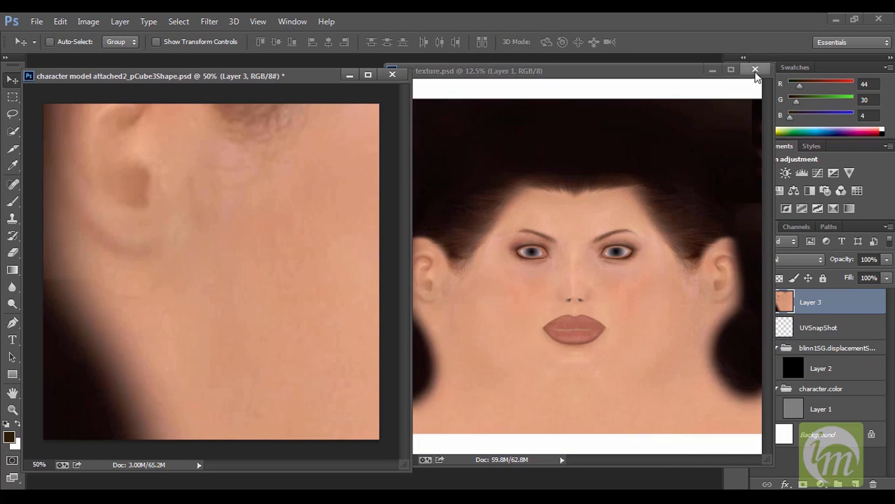
click(755, 69)
Step: Scale the copied face layer down to about 9.2% in width and height and position it over the head UV shell
alt+scroll(283, 252, down, 5)
key(ctrl+t)
drag(283, 248, 284, 293)
drag(215, 247, 228, 427)
drag(139, 178, 344, 356)
drag(380, 389, 189, 286)
alt+shift+drag(160, 251, 267, 291)
drag(411, 470, 656, 479)
alt+scroll(352, 315, up, 2)
alt+scroll(352, 315, up, 2)
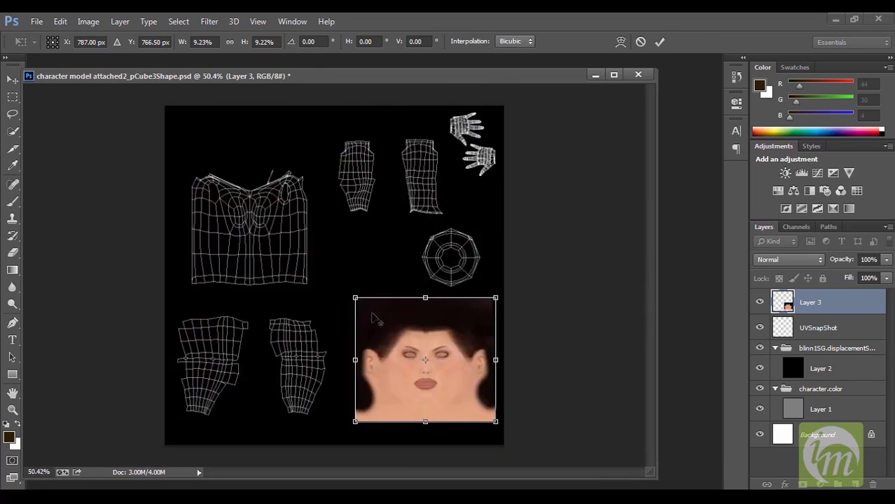
alt+scroll(374, 319, up, 3)
drag(443, 340, 345, 179)
key(Return)
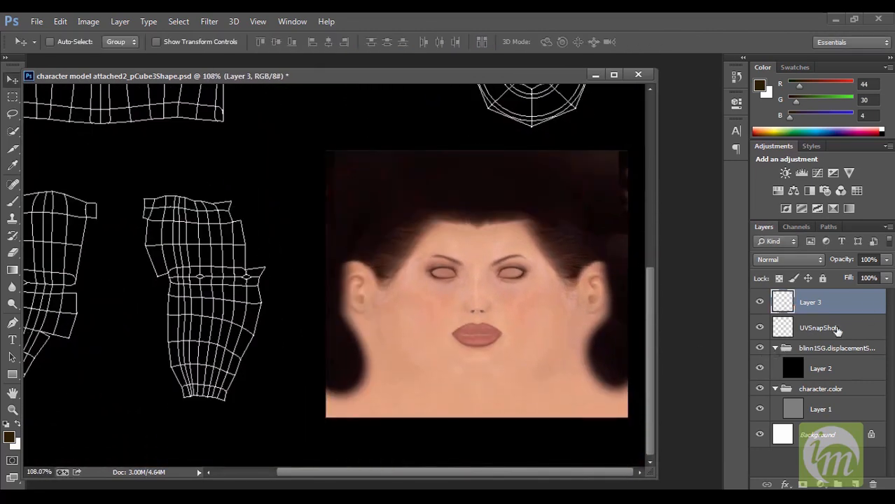
Step: Lower the face layer's opacity to 39% and shift the layer to line up with the head UV wireframe
click(887, 260)
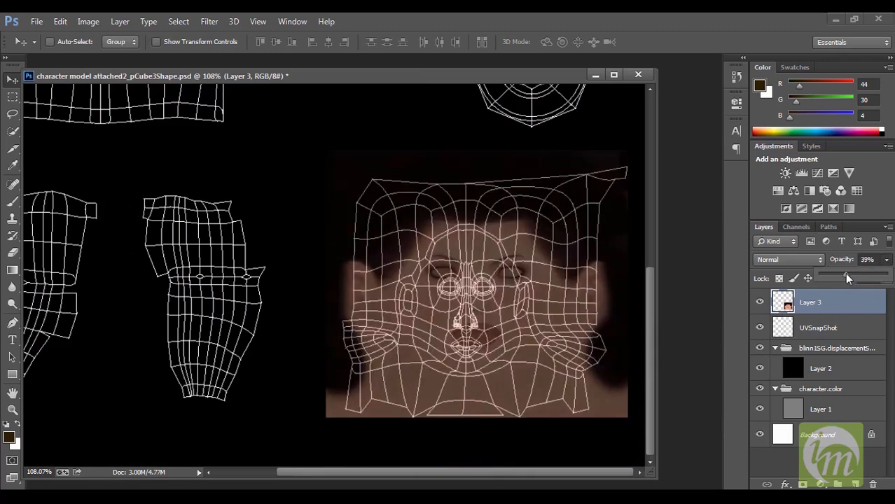
alt+scroll(469, 284, up, 3)
drag(554, 285, 545, 296)
alt+scroll(545, 298, up, 5)
alt+scroll(545, 298, down, 5)
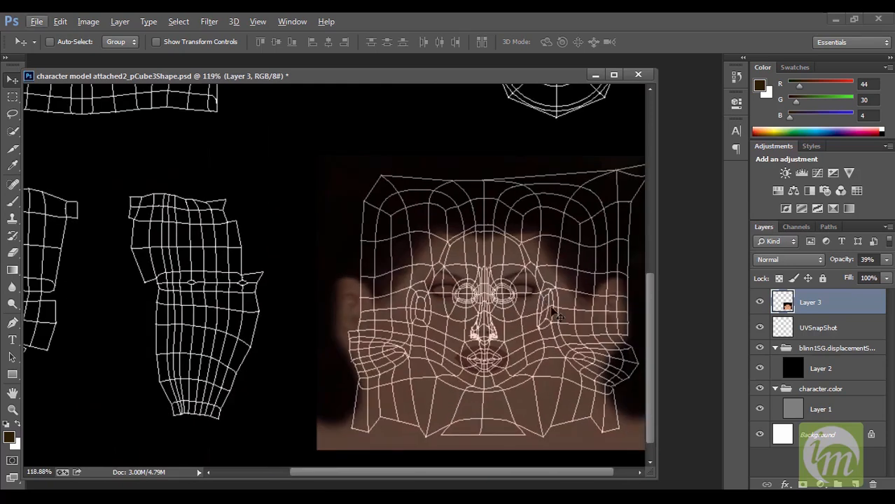
key(ctrl+t)
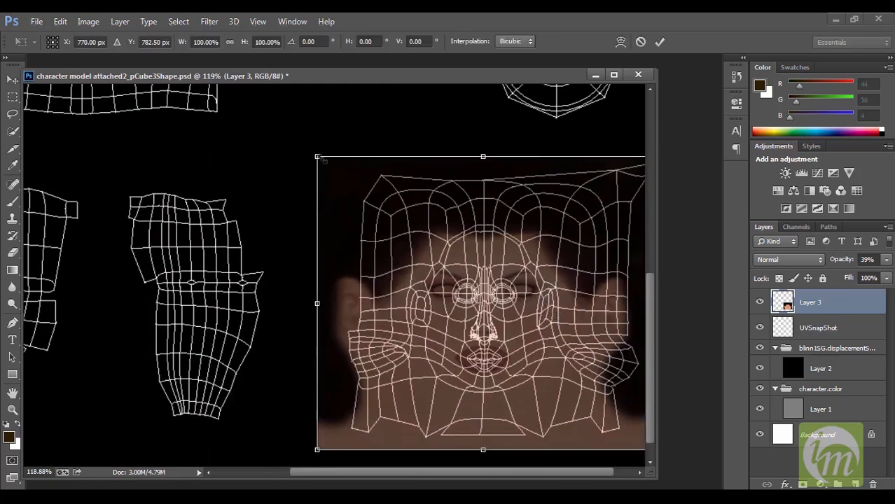
mouse_move(319, 159)
alt+mouse_down()
mouse_move(337, 184)
mouse_move(355, 185)
mouse_move(336, 174)
mouse_move(351, 185)
mouse_move(336, 175)
mouse_move(316, 181)
mouse_move(317, 171)
mouse_move(300, 163)
mouse_move(308, 172)
alt+mouse_up()
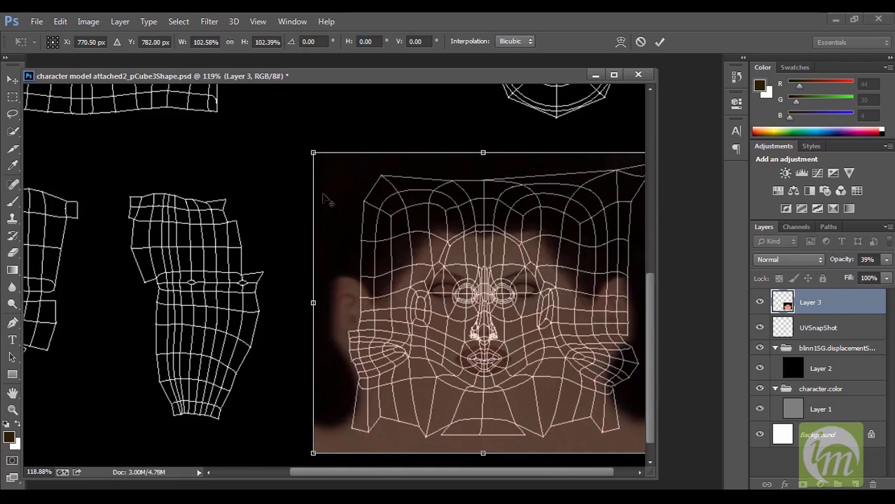
right_click(512, 254)
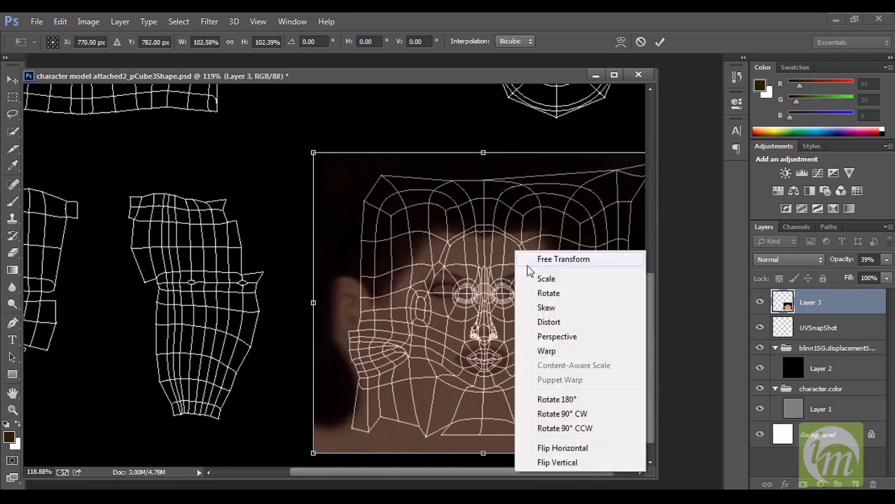
click(577, 355)
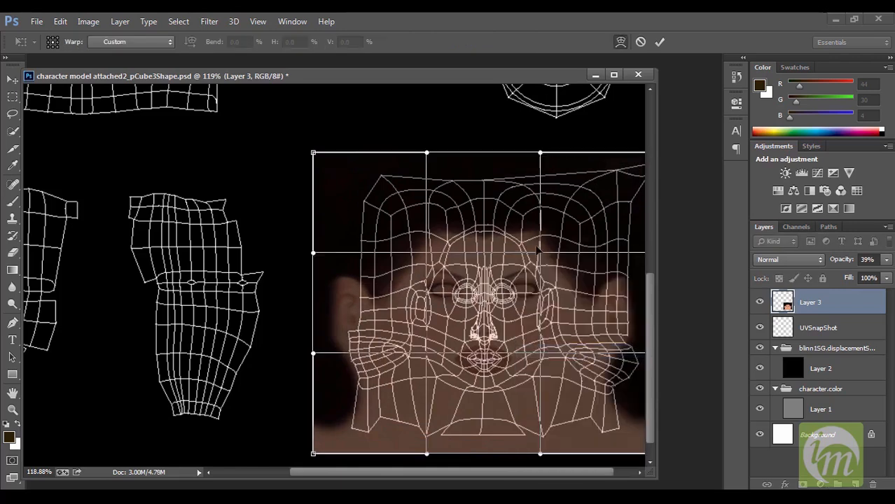
drag(540, 253, 523, 260)
drag(620, 325, 558, 322)
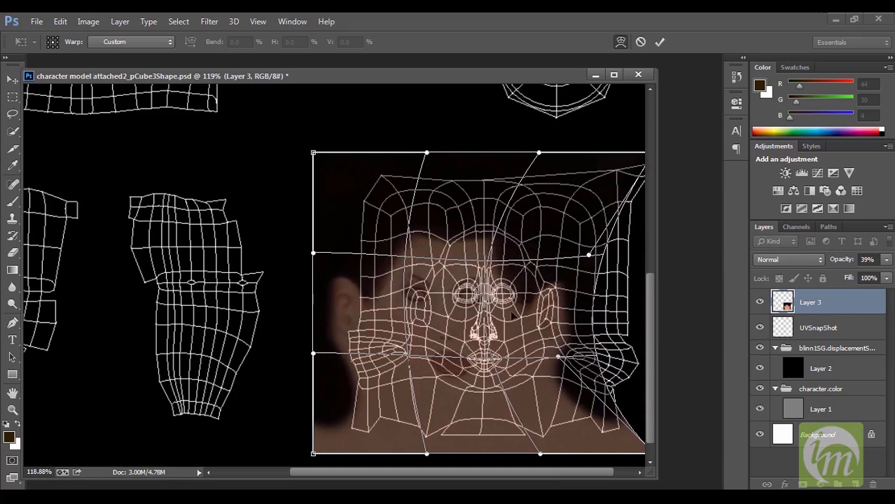
drag(488, 297, 510, 288)
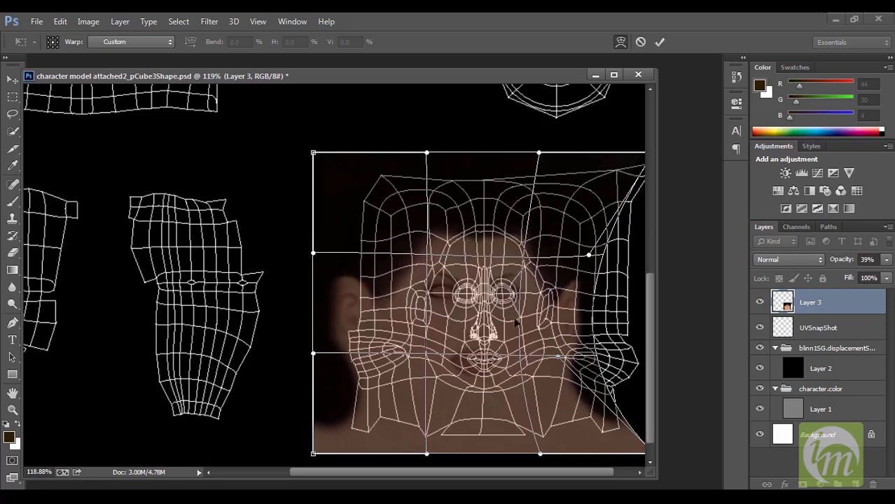
key(Return)
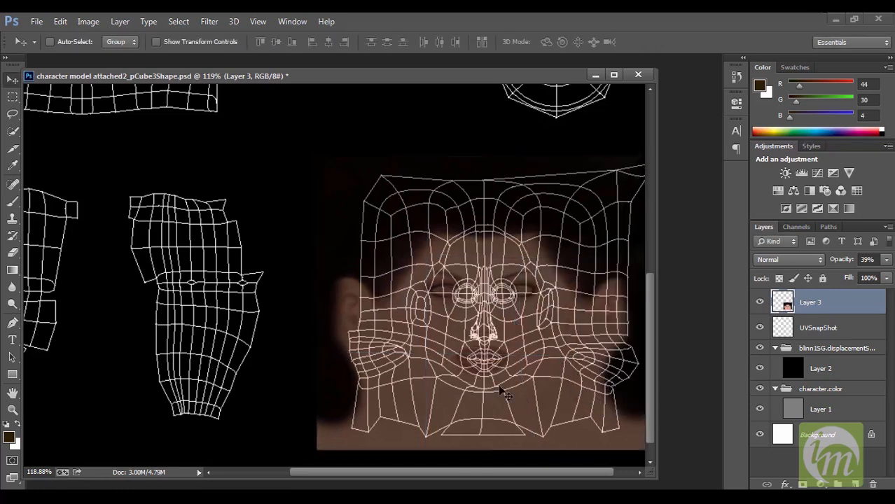
Step: Free-transform the face layer to a width of about 65.73% and center it on the head UV shell
alt+scroll(528, 318, down, 2)
alt+scroll(529, 319, up, 2)
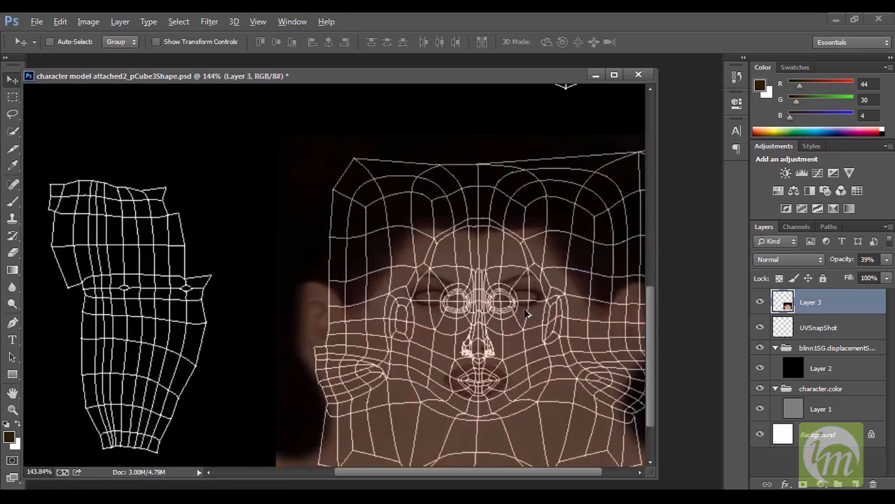
alt+scroll(527, 315, down, 2)
alt+scroll(527, 315, down, 1)
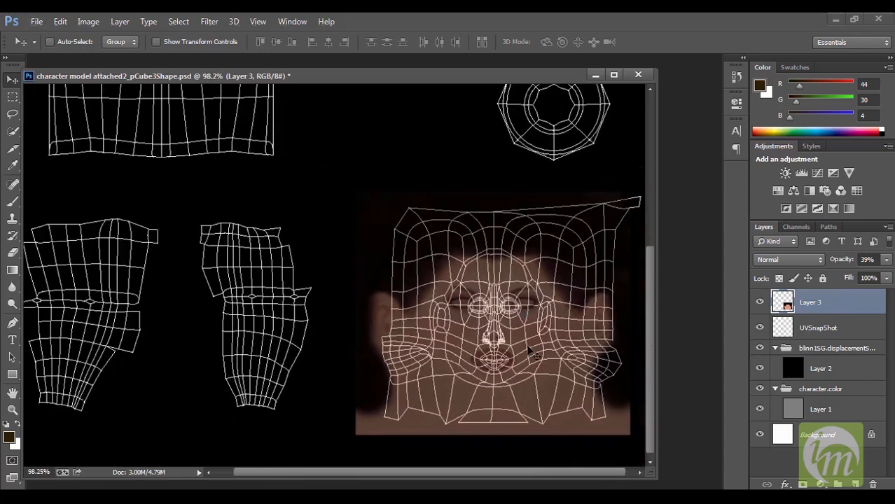
key(ctrl+t)
drag(358, 314, 417, 315)
drag(576, 331, 548, 333)
drag(604, 315, 571, 315)
drag(529, 339, 539, 339)
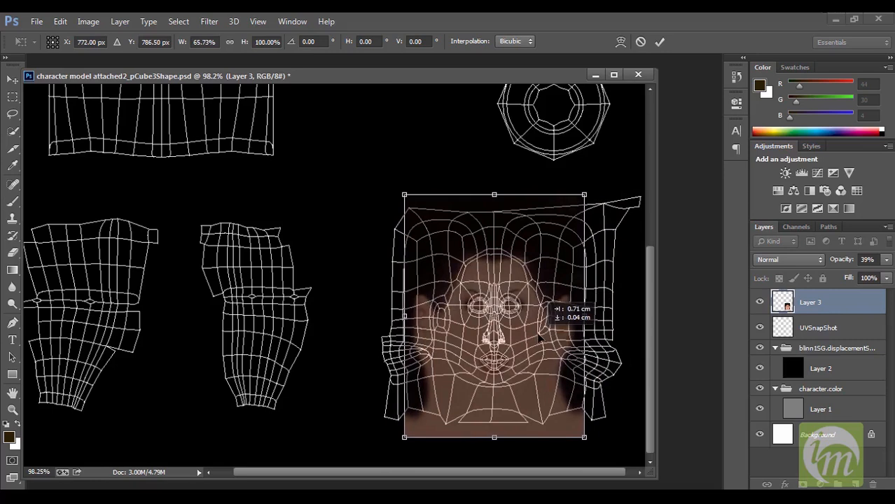
Step: Narrow the face layer to a width of 51.88% so the ears line up with the ears of the head UV wireframe
alt+scroll(477, 335, up, 2)
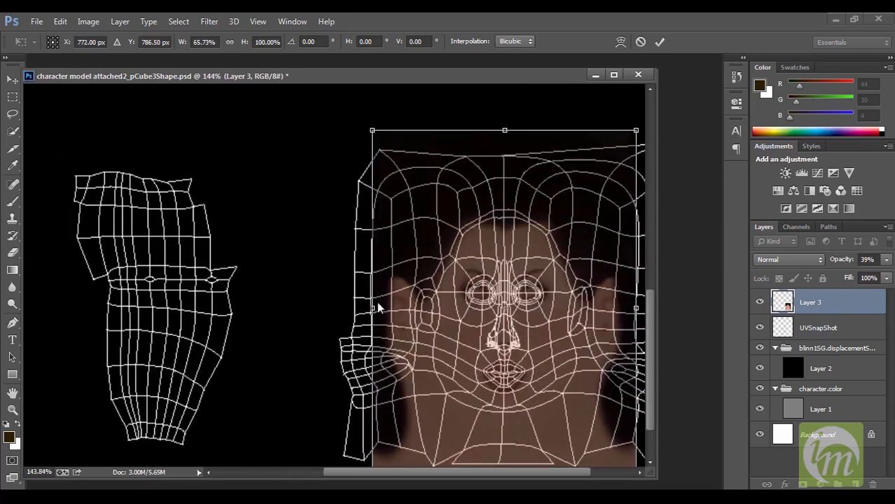
drag(372, 313, 397, 311)
alt+scroll(460, 322, down, 1)
drag(604, 312, 580, 311)
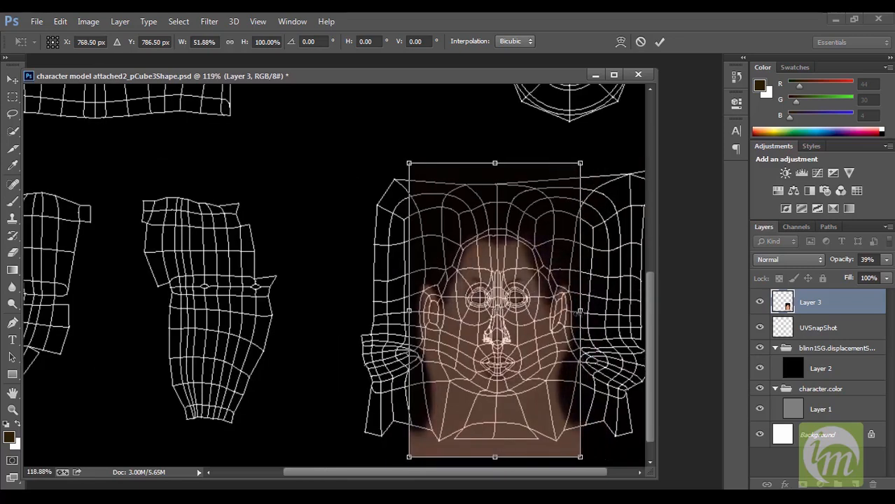
Step: Reduce the face layer's height to 94.69%, shift it to X 770.50 px, Y 786.50 px over the head UV shell, and apply the transform
alt+scroll(540, 361, up, 2)
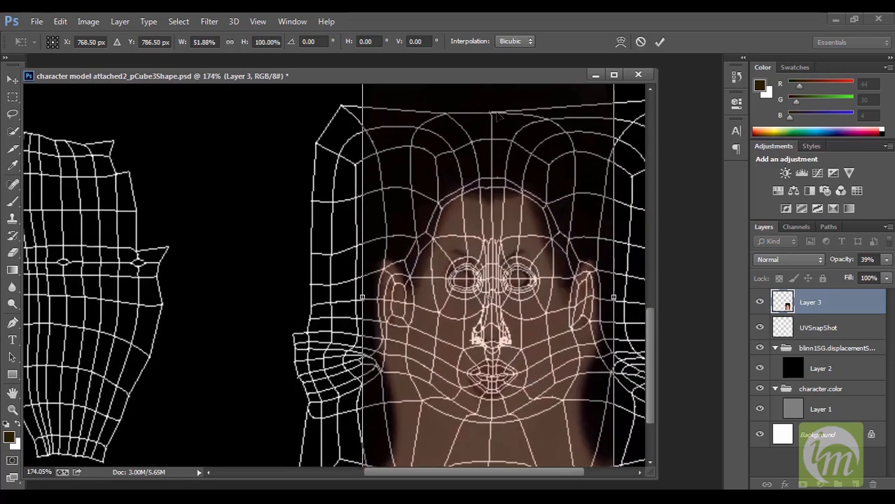
alt+scroll(508, 247, down, 2)
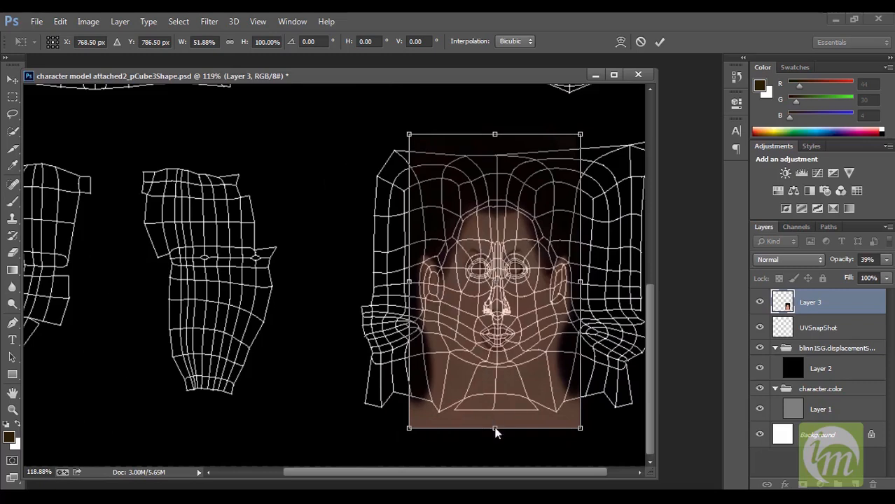
drag(495, 426, 497, 412)
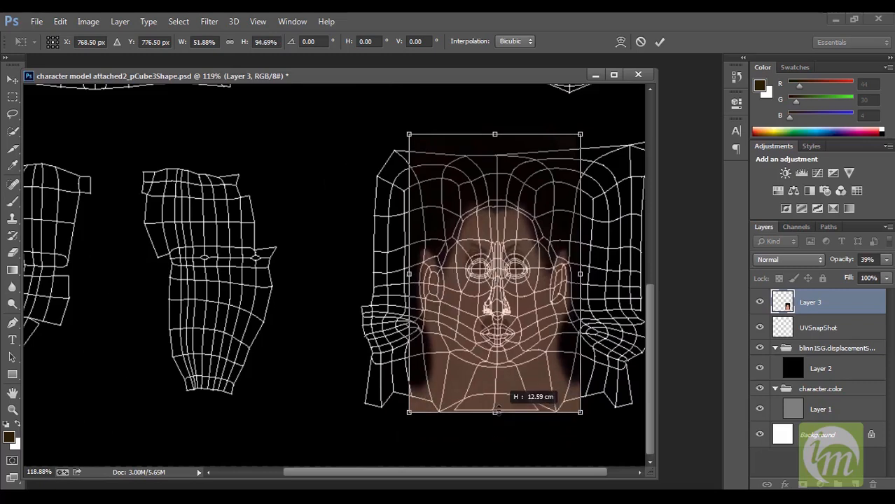
drag(529, 360, 530, 365)
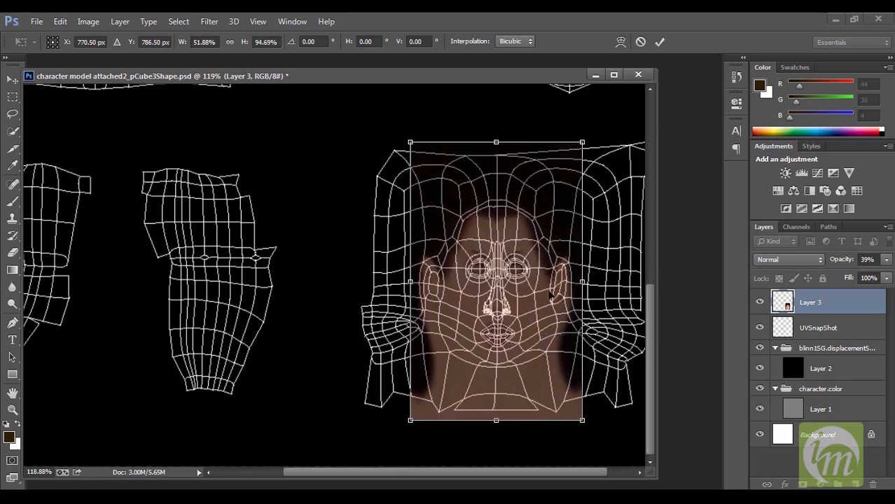
key(Return)
Step: Raise the face layer's opacity to 100% and move Layer 3 into the character.color group above Layer 1
click(886, 259)
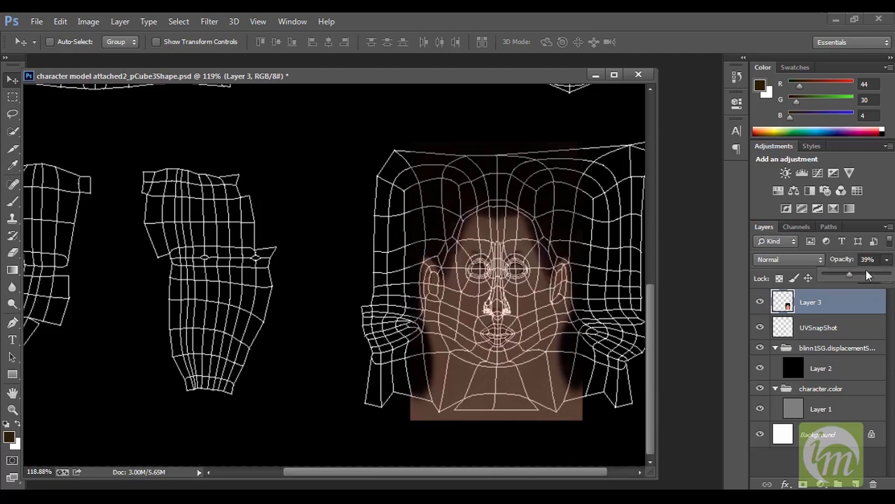
drag(850, 273, 889, 275)
alt+scroll(393, 260, down, 2)
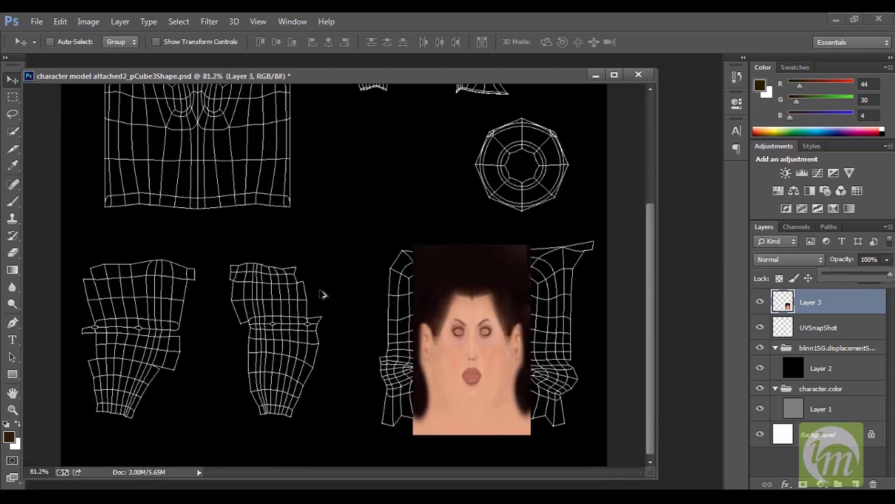
alt+scroll(323, 295, up, 2)
alt+scroll(347, 310, down, 2)
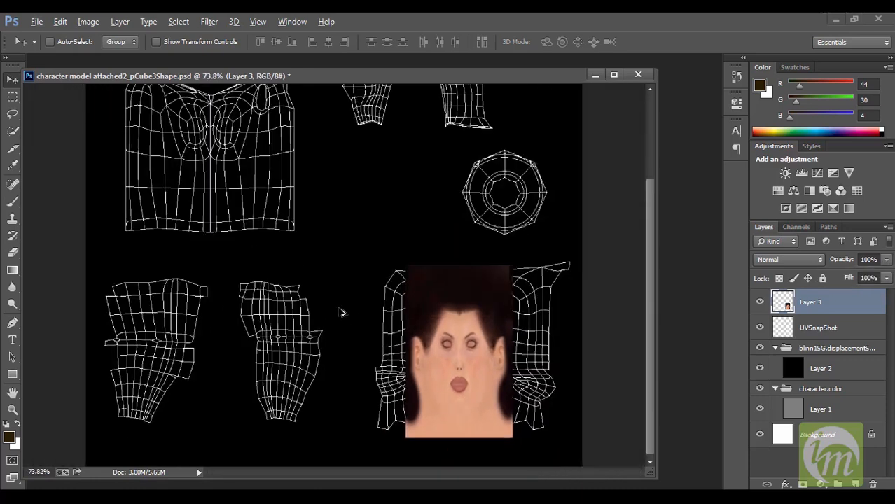
alt+scroll(315, 376, up, 1)
alt+scroll(316, 377, down, 2)
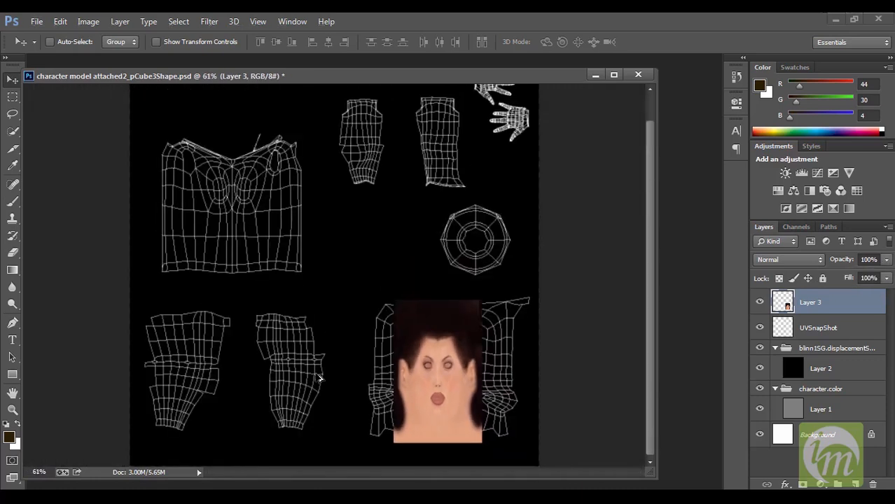
click(854, 410)
drag(835, 313, 839, 397)
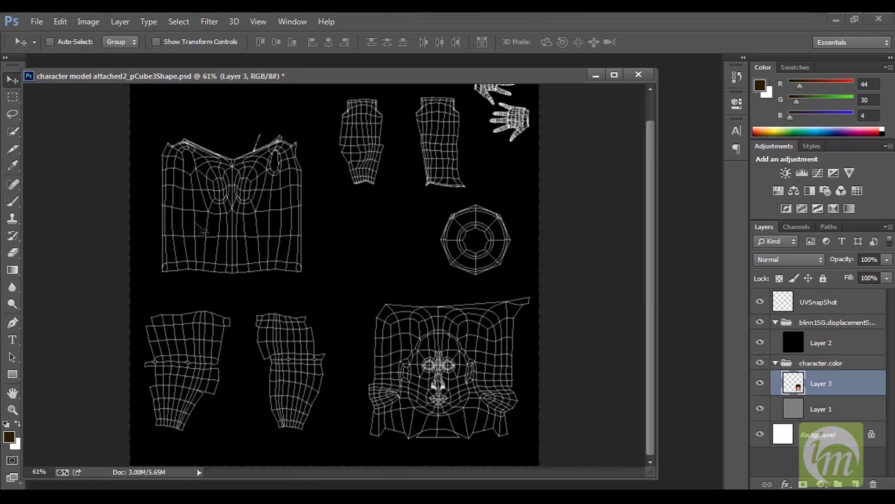
alt+scroll(201, 226, up, 2)
drag(260, 259, 270, 281)
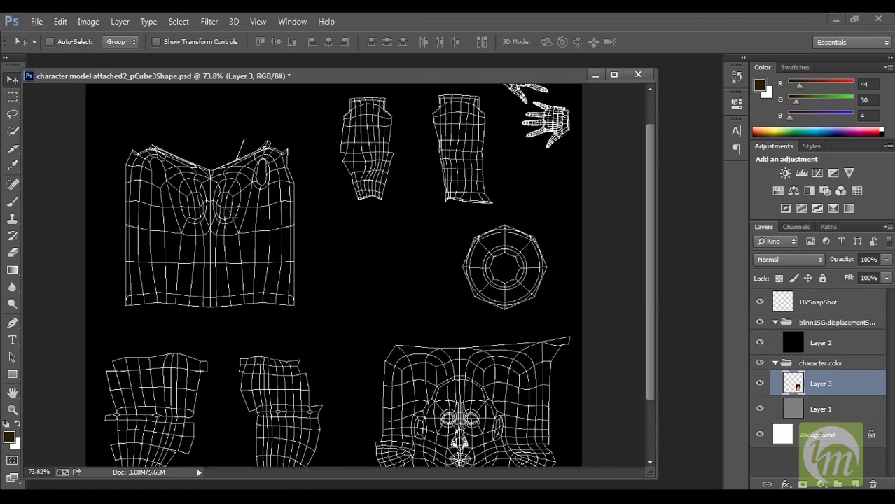
alt+scroll(227, 234, up, 2)
drag(203, 275, 260, 304)
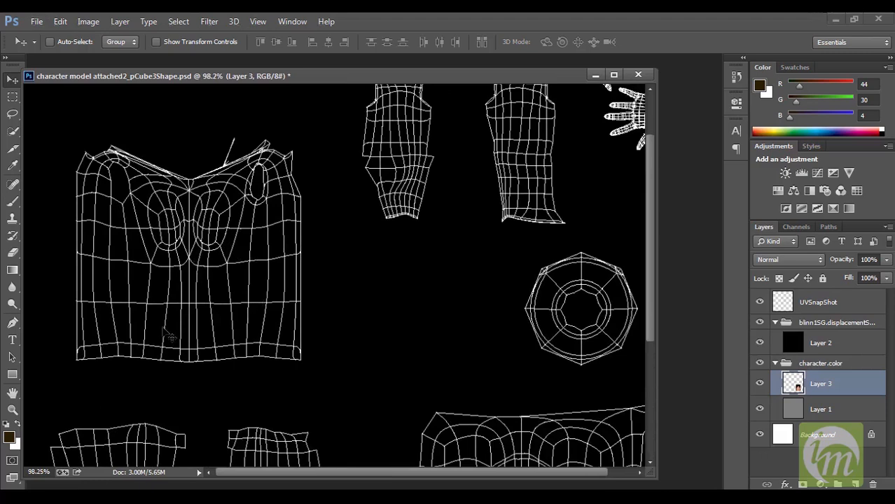
key(ctrl+o)
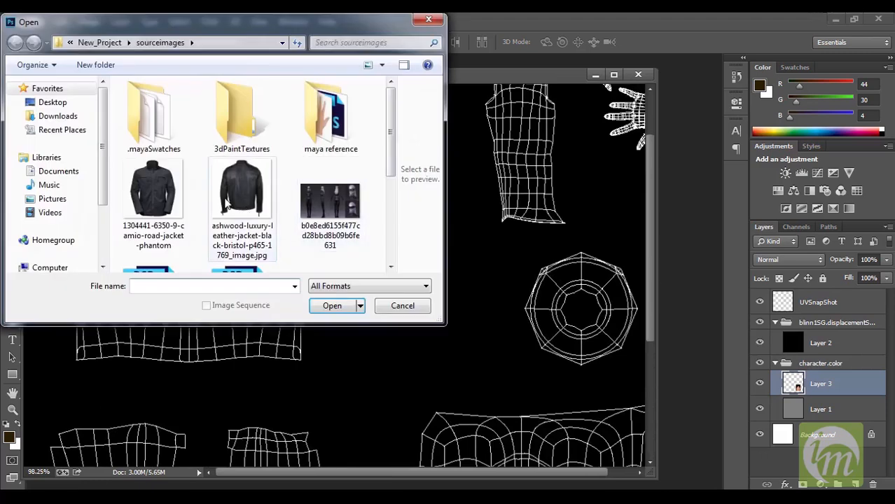
click(159, 194)
double_click(160, 194)
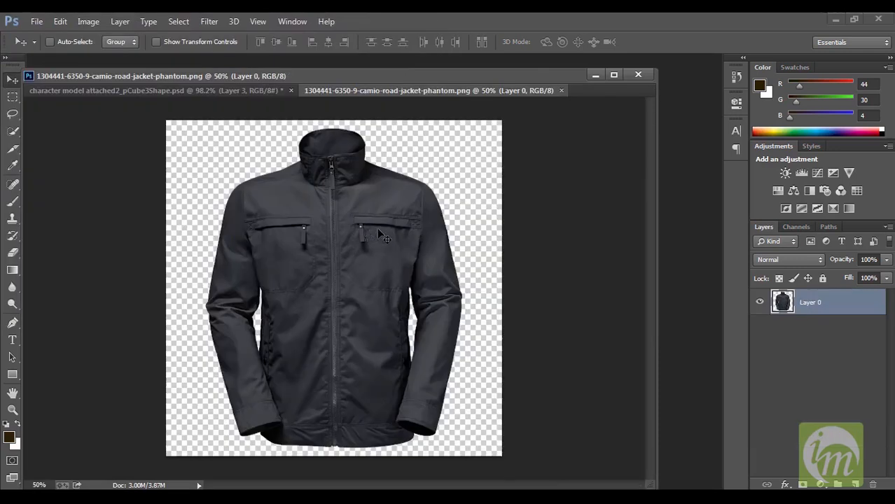
Step: Select the jacket's central zipper strip with the Rectangular Marquee and copy it into the UV document as a new layer
alt+scroll(364, 228, up, 1)
alt+scroll(359, 262, down, 1)
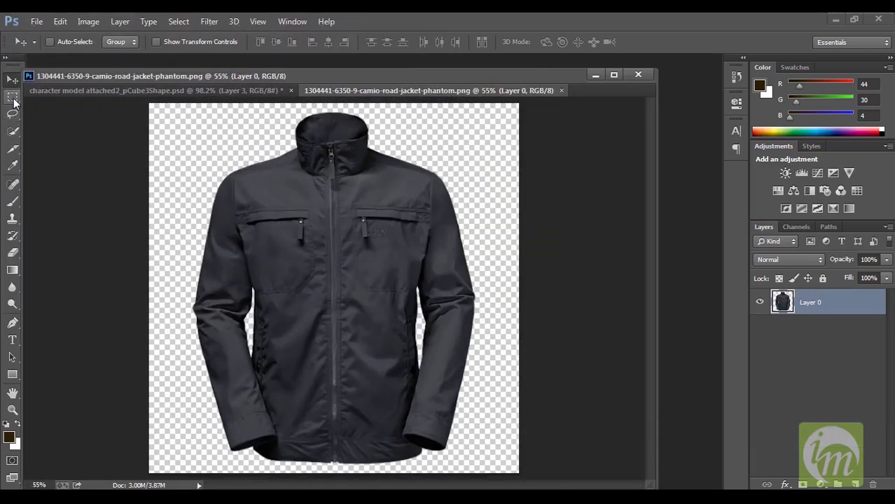
click(12, 96)
drag(321, 142, 345, 440)
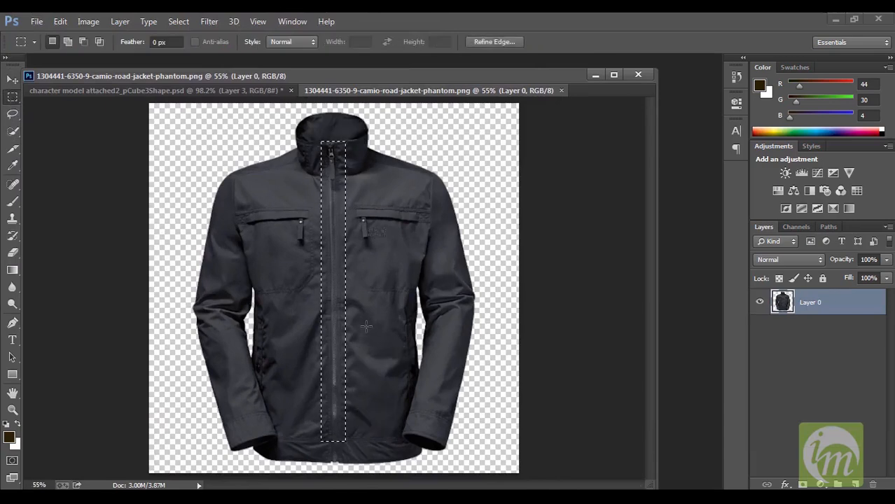
click(221, 91)
alt+scroll(317, 284, down, 5)
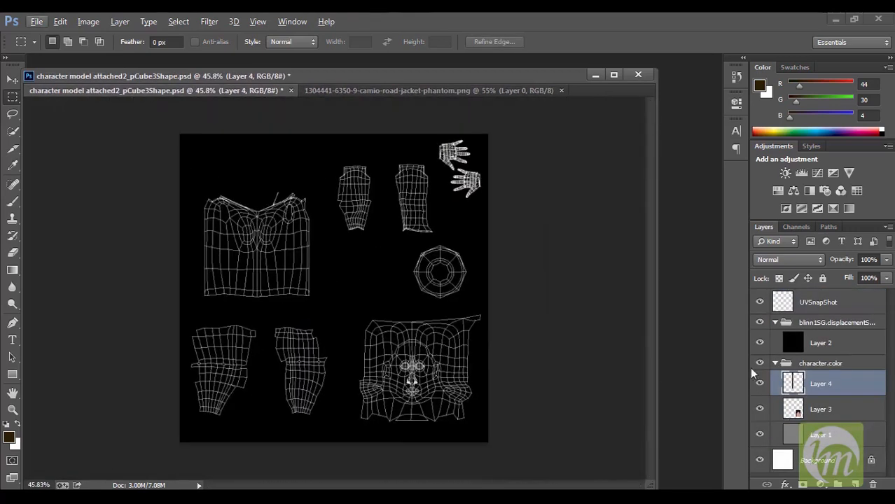
Step: Free-transform the pasted zipper strip, moving it over the middle of the torso UV shell and scaling it down
key(ctrl+t)
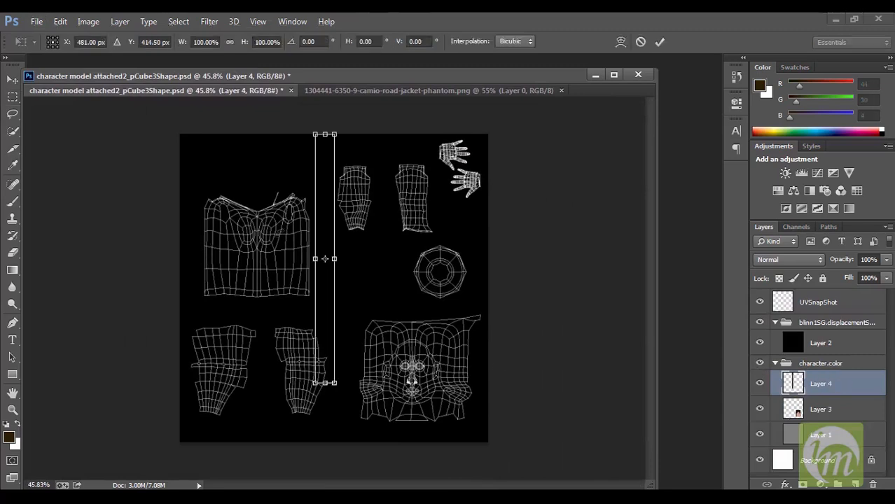
drag(318, 246, 253, 252)
alt+drag(271, 134, 264, 217)
key(Return)
key(m)
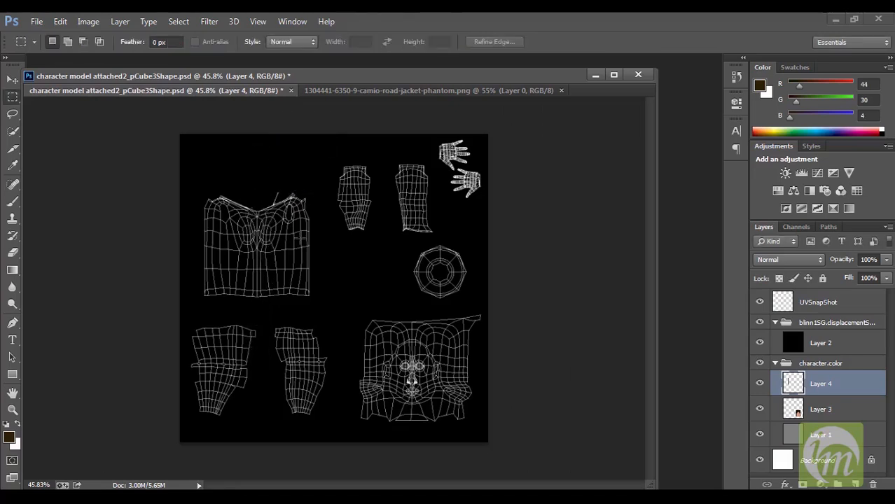
Step: Hide Layer 2 in the displacement group and move the zipper strip onto the torso shell's centre line, starting at the neckline
click(760, 343)
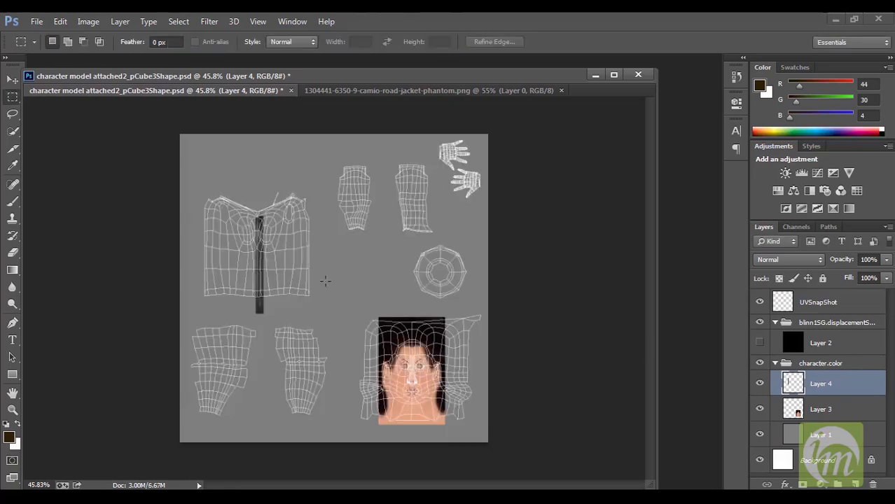
alt+scroll(324, 276, up, 5)
alt+scroll(292, 267, up, 2)
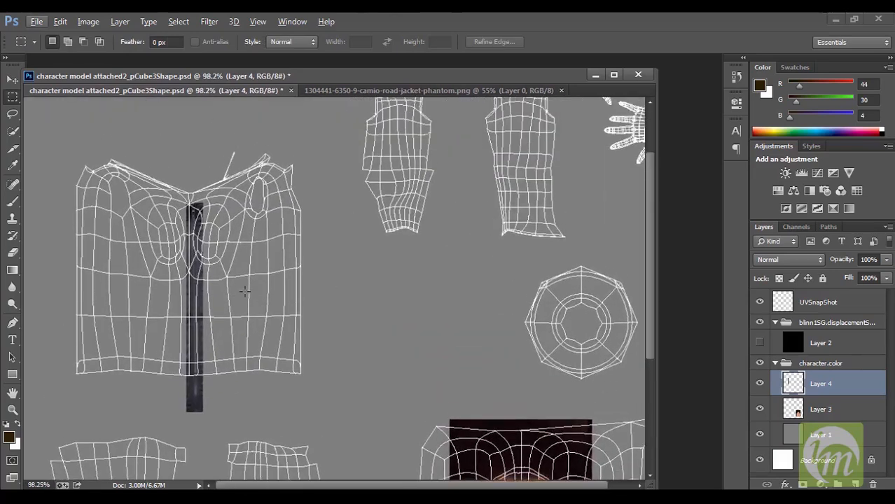
click(13, 80)
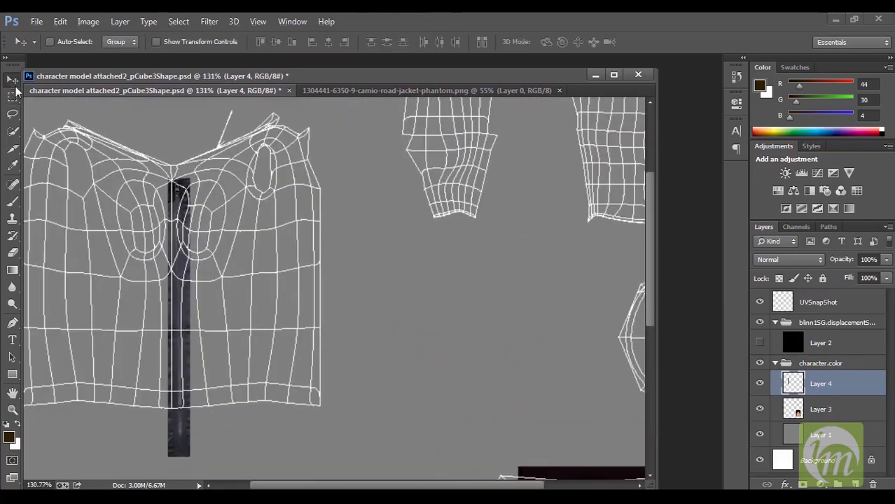
drag(179, 306, 175, 288)
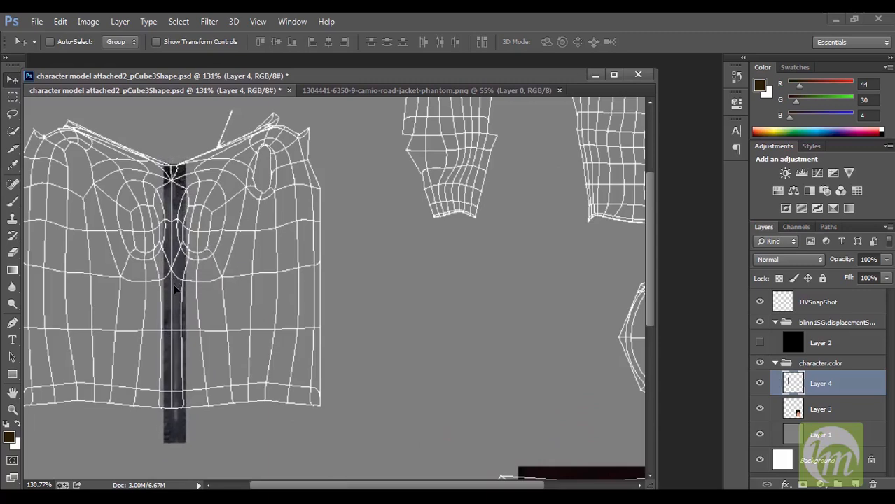
Step: Free-transform the zipper strip, shortening it to end near the torso shell's lower edge
key(ctrl+t)
mouse_move(170, 443)
mouse_down()
mouse_move(173, 431)
mouse_move(169, 446)
mouse_up()
drag(169, 444, 173, 402)
key(Return)
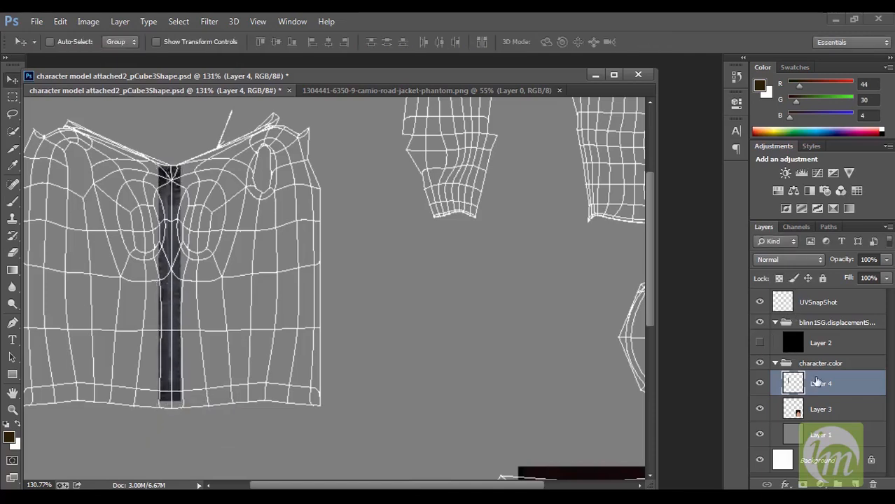
Step: Hide the UVSnapShot layer and set up the Eraser with a 60 px brush at 0% hardness
click(760, 302)
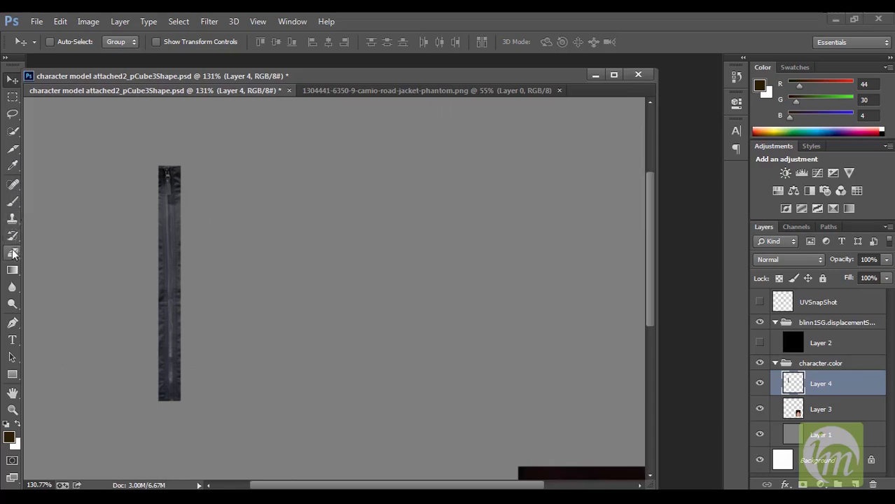
click(13, 253)
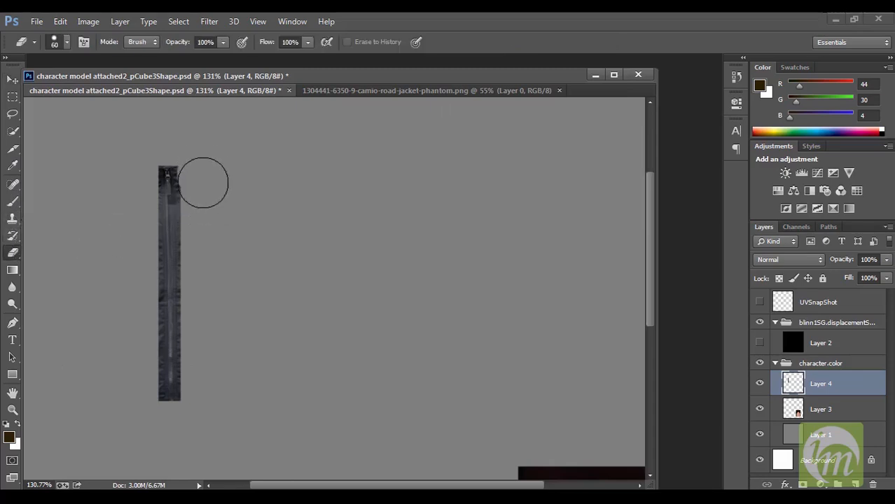
click(67, 42)
drag(117, 115, 12, 117)
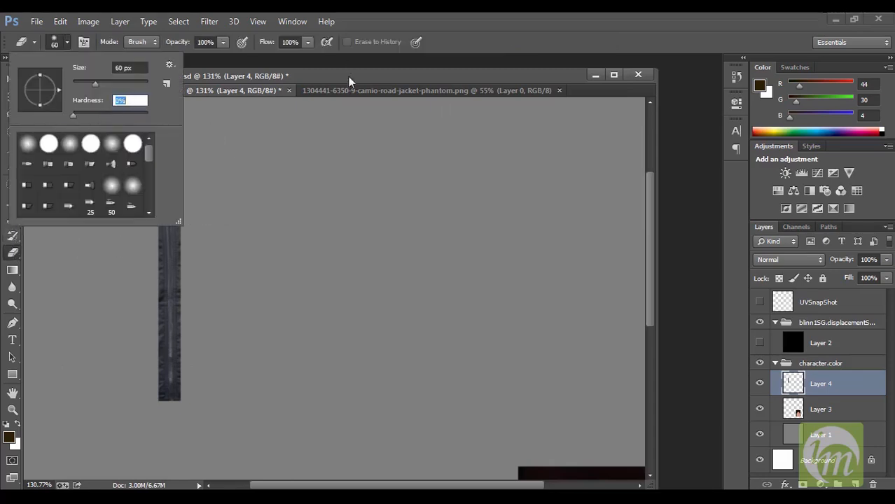
key(Return)
key(ctrl+z)
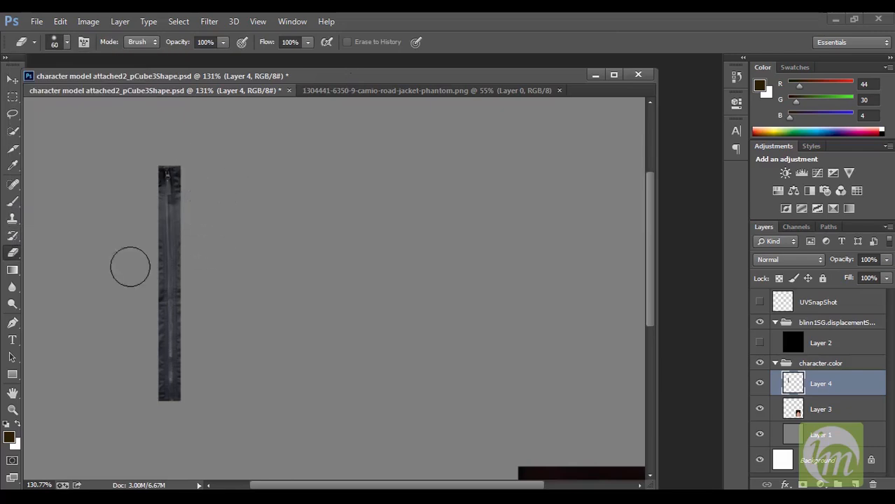
click(12, 97)
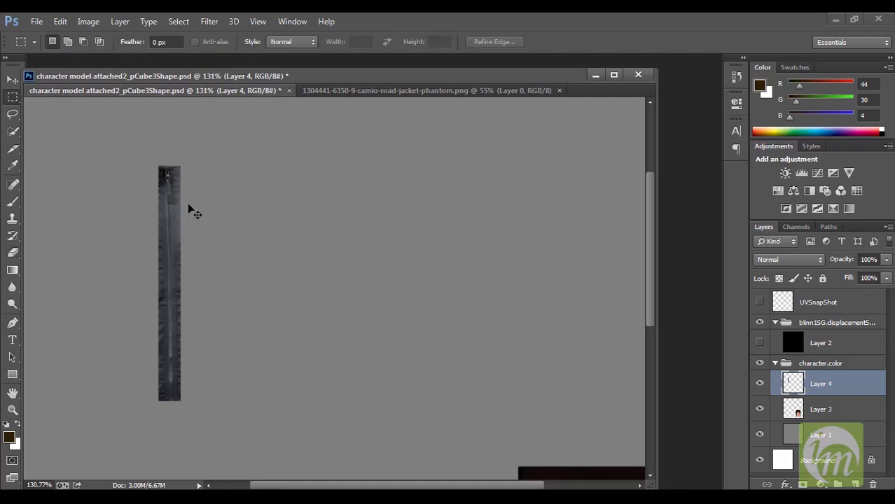
key(ctrl+z)
click(13, 254)
Step: Reduce the Eraser brush to 15 px and softly erase along the zipper strip's right edge and lower left corner
alt+scroll(234, 181, up, 8)
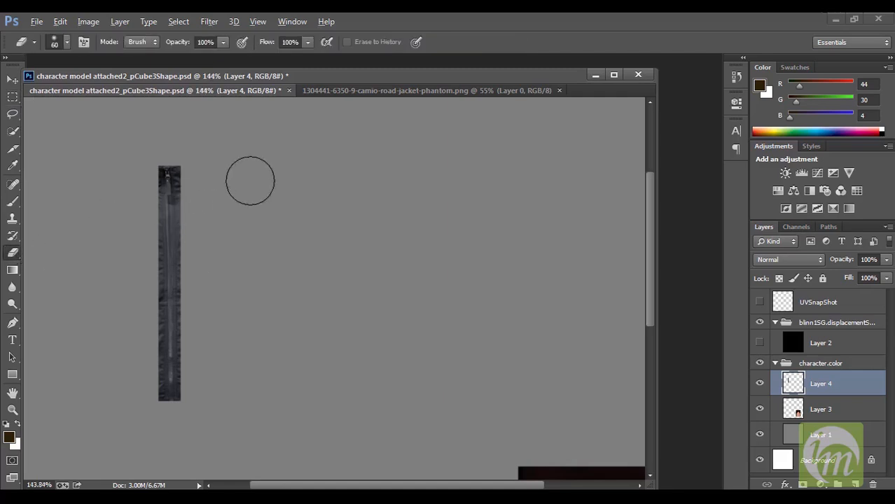
drag(206, 202, 258, 202)
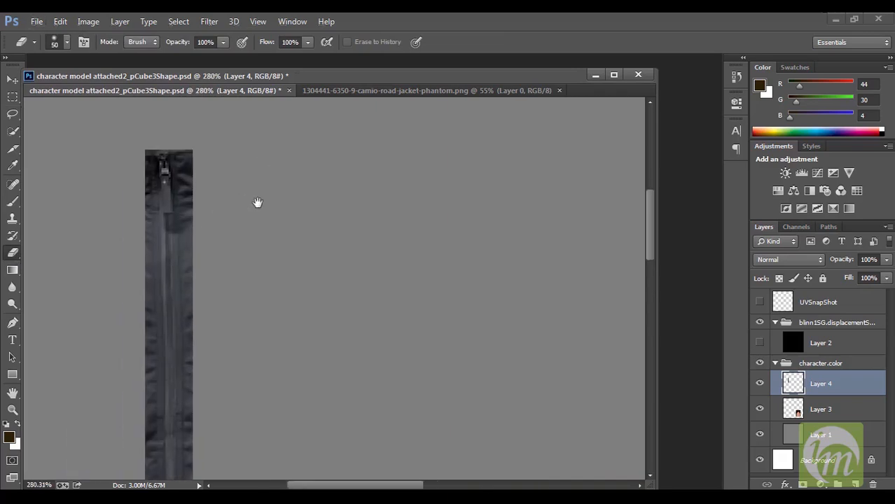
key(bracketleft)
key(bracketleft)
key(bracketleft)
mouse_move(199, 156)
mouse_down()
mouse_move(197, 258)
mouse_move(195, 144)
mouse_up()
mouse_move(197, 275)
mouse_down()
mouse_move(202, 330)
mouse_move(236, 204)
mouse_move(202, 138)
mouse_move(207, 114)
mouse_move(204, 416)
mouse_move(160, 452)
mouse_move(142, 293)
mouse_up()
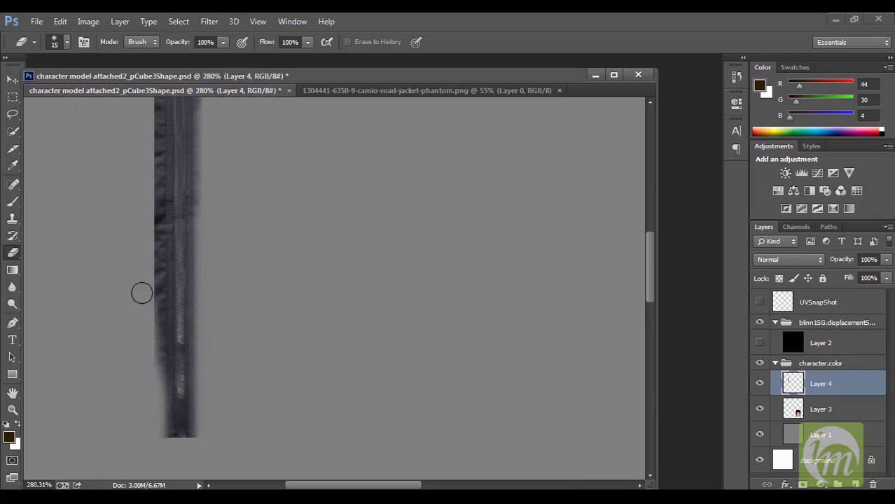
Step: Softly erase the zipper strip's left edge from its lower end up to the zipper pull with the 15 px Eraser
mouse_move(144, 376)
mouse_down()
mouse_move(143, 248)
mouse_move(198, 322)
mouse_move(199, 364)
mouse_up()
mouse_move(197, 405)
mouse_down()
mouse_move(190, 290)
mouse_move(197, 198)
mouse_move(194, 324)
mouse_move(204, 136)
mouse_up()
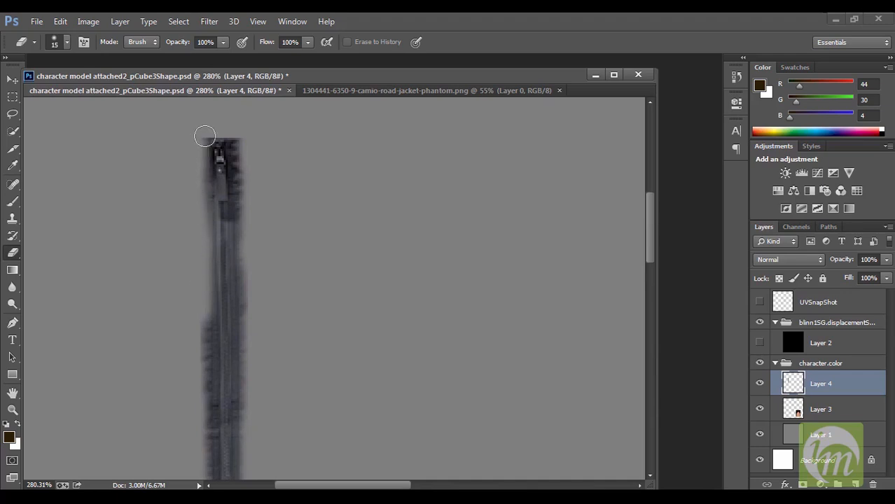
key(ctrl+z)
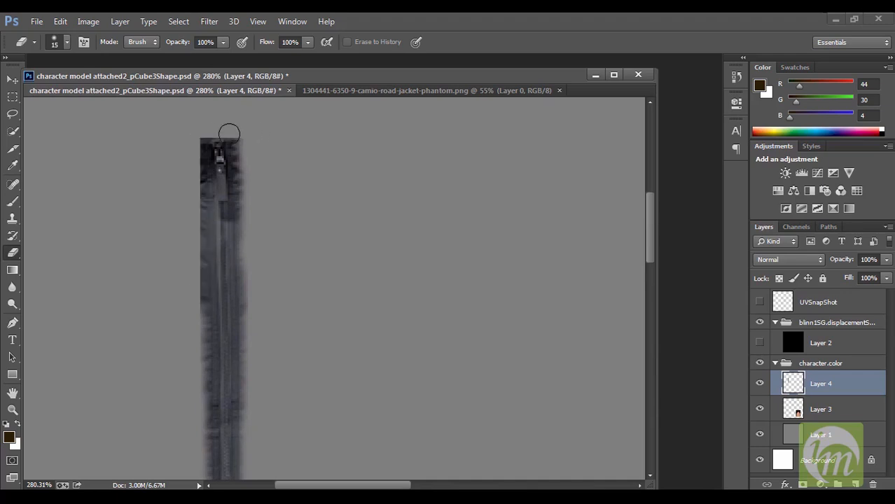
drag(198, 127, 184, 255)
drag(194, 297, 191, 190)
alt+scroll(275, 250, down, 5)
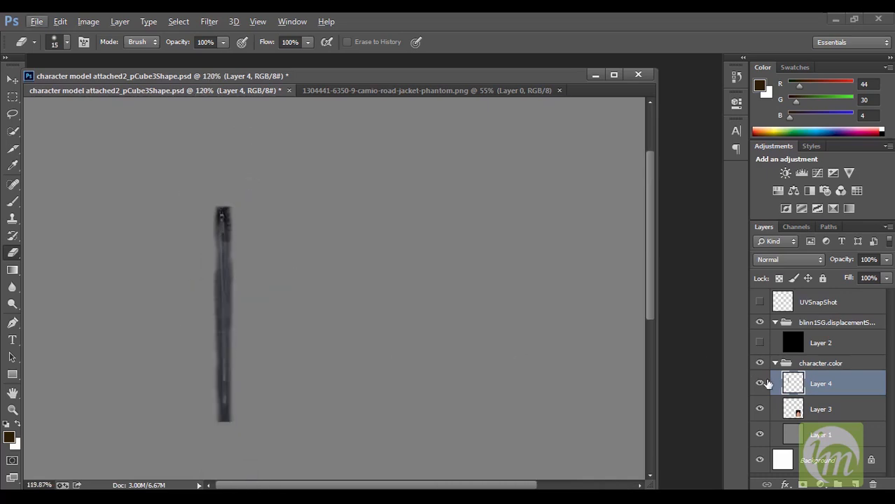
Step: Show the UVSnapShot layer and add a new layer directly above Layer 1 in the character.color group
click(760, 302)
alt+scroll(358, 306, down, 1)
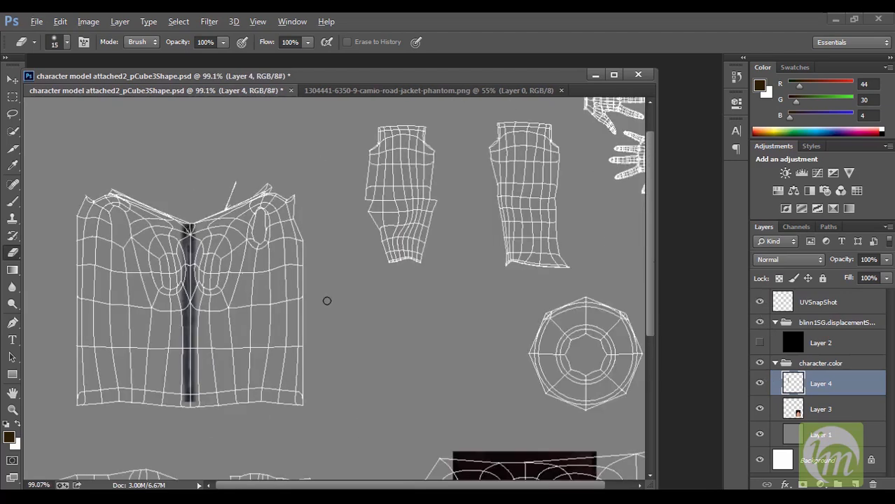
click(862, 413)
click(862, 430)
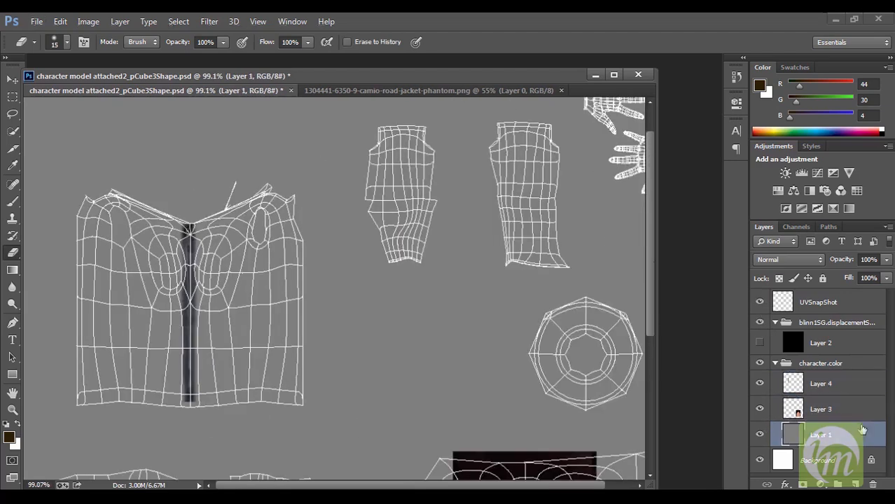
alt+scroll(857, 444, down, 3)
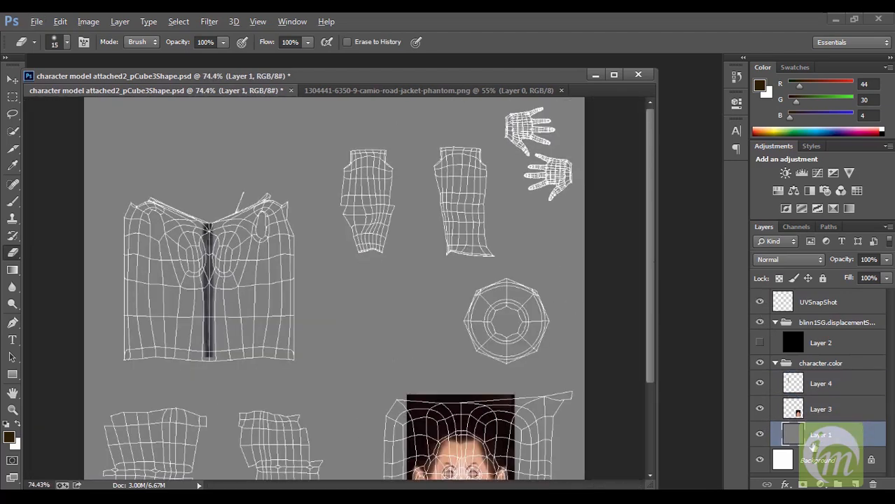
click(857, 485)
Step: Fill the new layer with dark grey #252629 sampled from the zipper strip and save the PSD
click(10, 437)
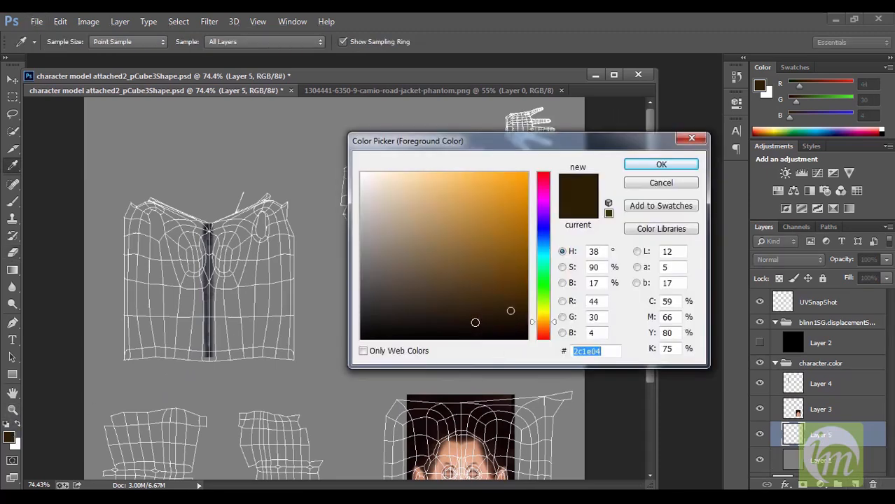
click(207, 295)
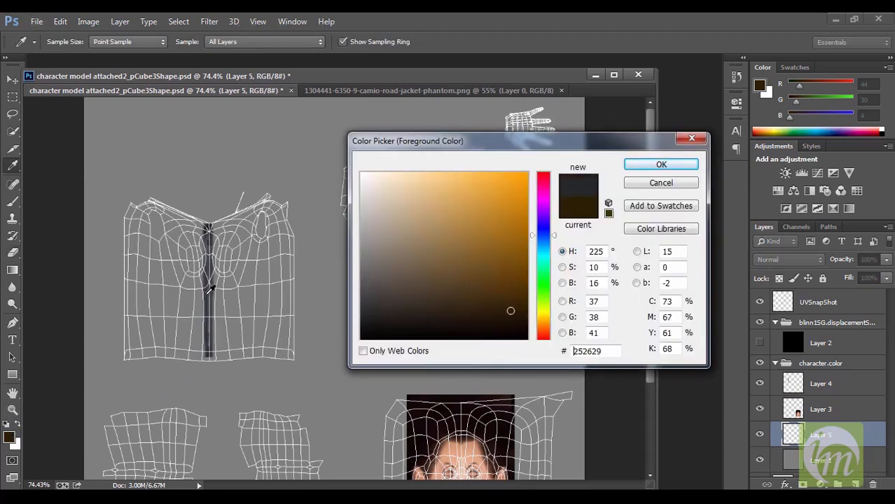
click(658, 165)
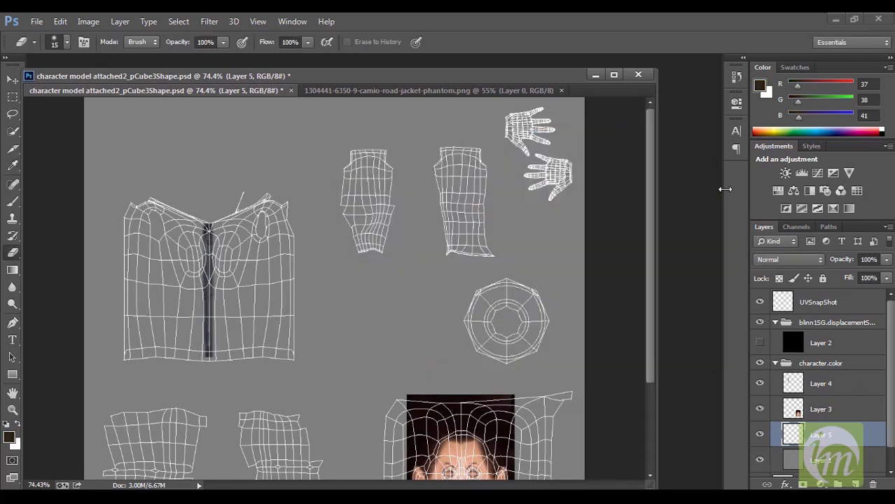
key(alt+BackSpace)
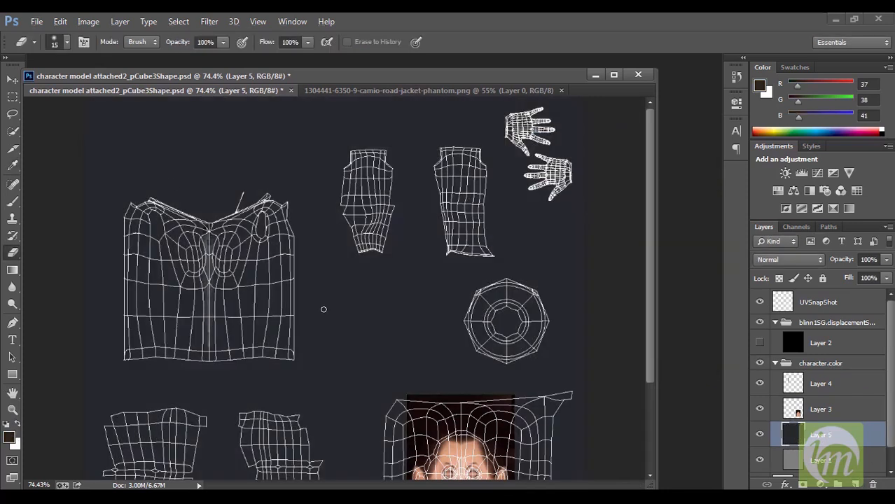
alt+scroll(435, 312, down, 2)
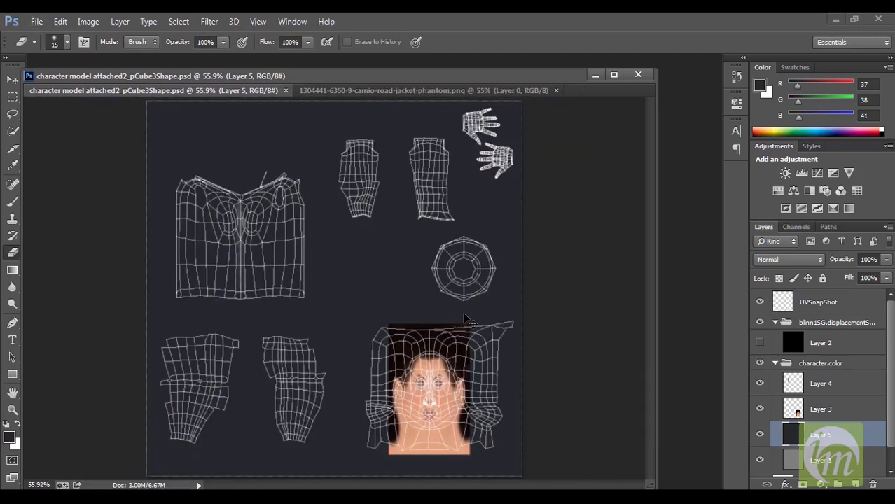
Step: Switch to Maya, select the full character mesh and save the scene
click(391, 445)
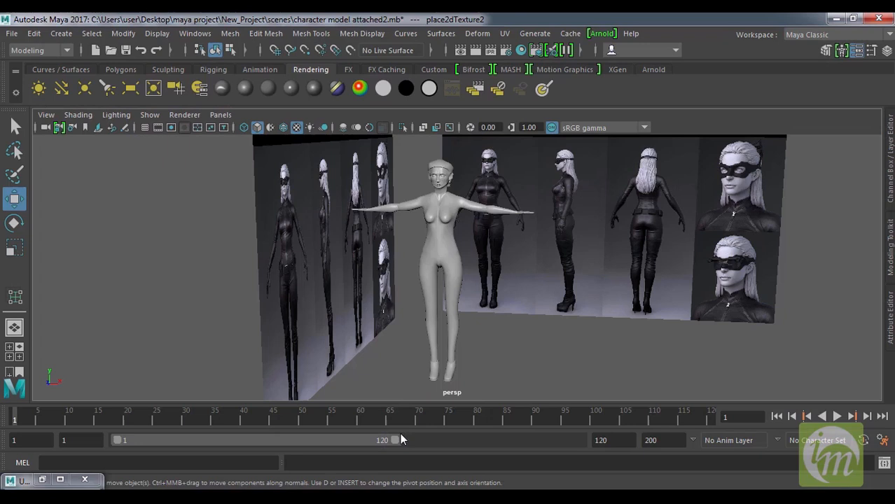
click(454, 265)
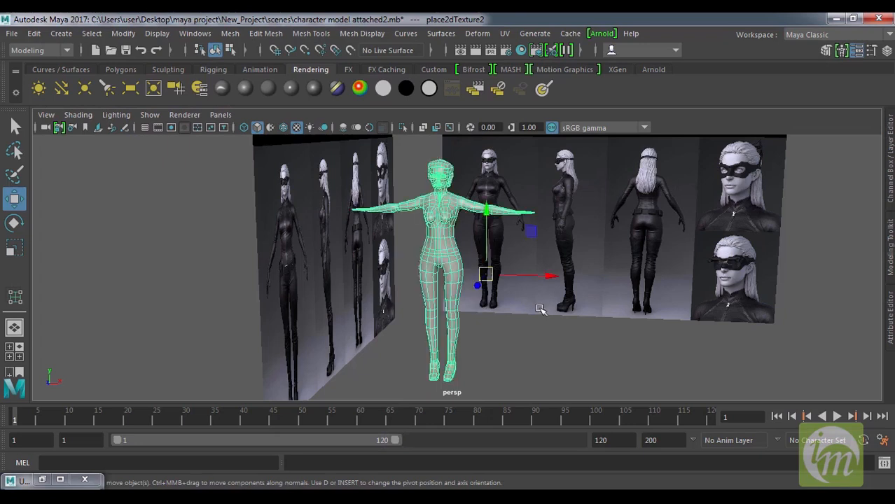
alt+drag(492, 307, 475, 323)
alt+middle_drag(474, 323, 413, 326)
key(ctrl+s)
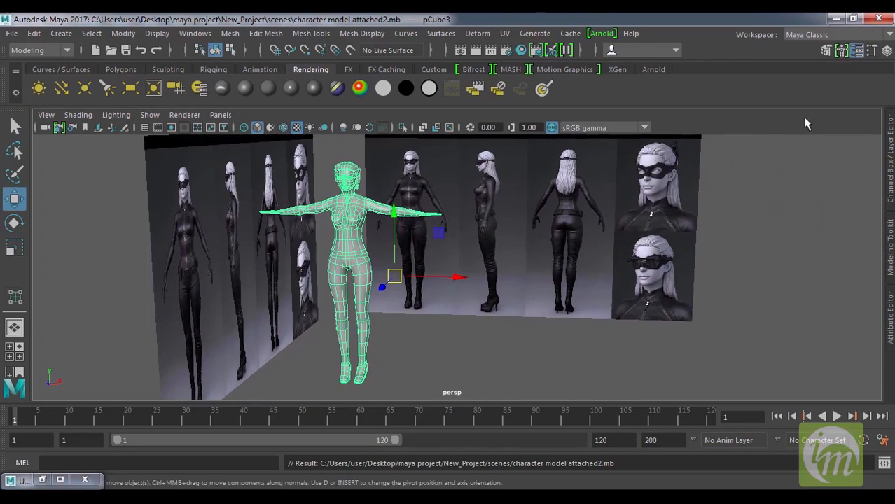
Step: Open the PSD file texture connected to the character Blinn material's Color attribute and reload its image
click(891, 322)
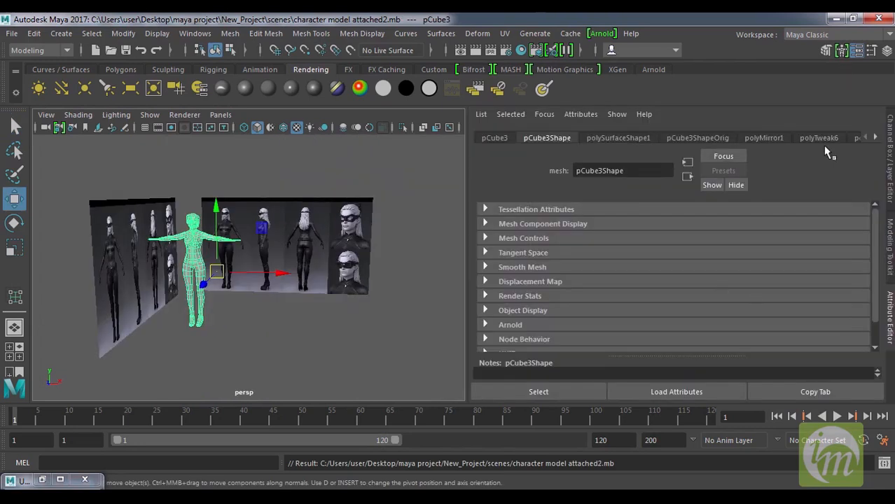
drag(876, 138, 876, 140)
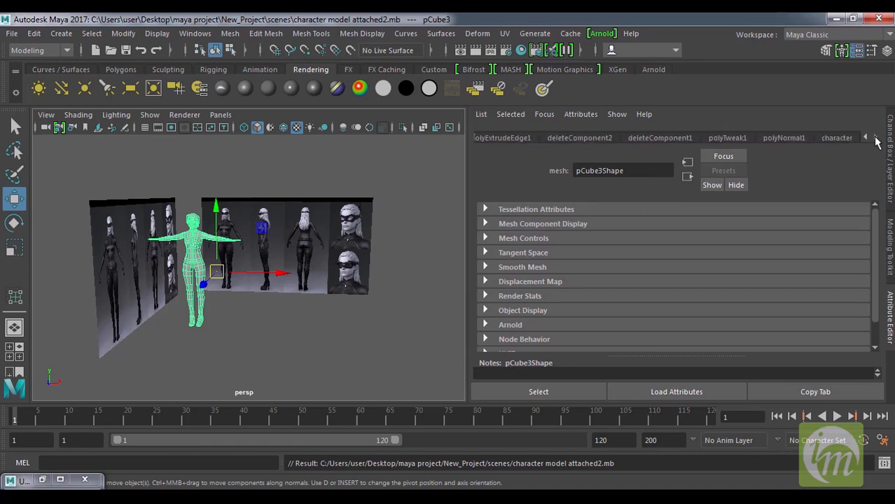
click(835, 139)
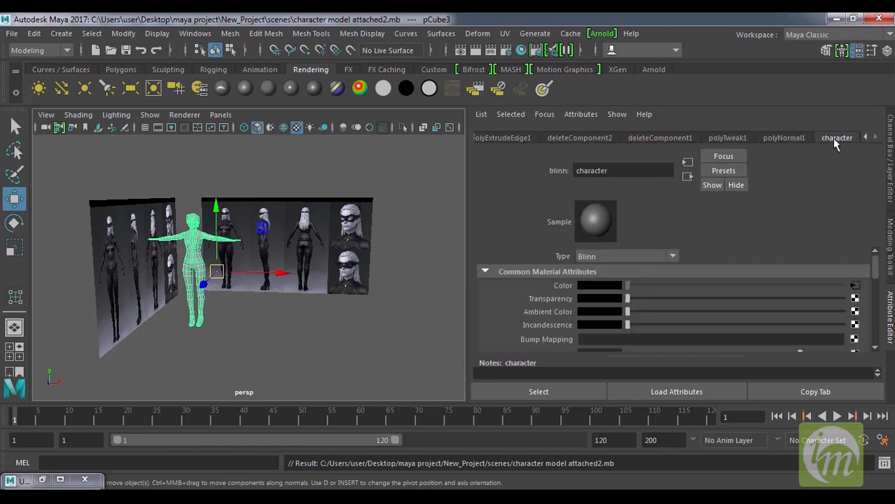
click(854, 286)
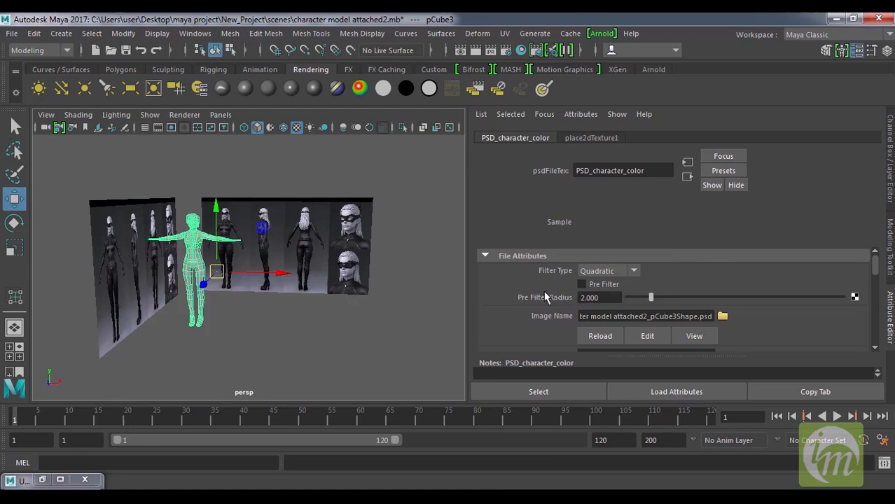
Step: Deselect the mesh and examine the updated zipper, suit colour and face texture from the front and back
scroll(244, 300, up, 4)
alt+middle_drag(244, 300, 317, 324)
click(319, 336)
alt+drag(326, 335, 351, 346)
alt+right_drag(189, 262, 250, 262)
alt+middle_drag(268, 249, 292, 325)
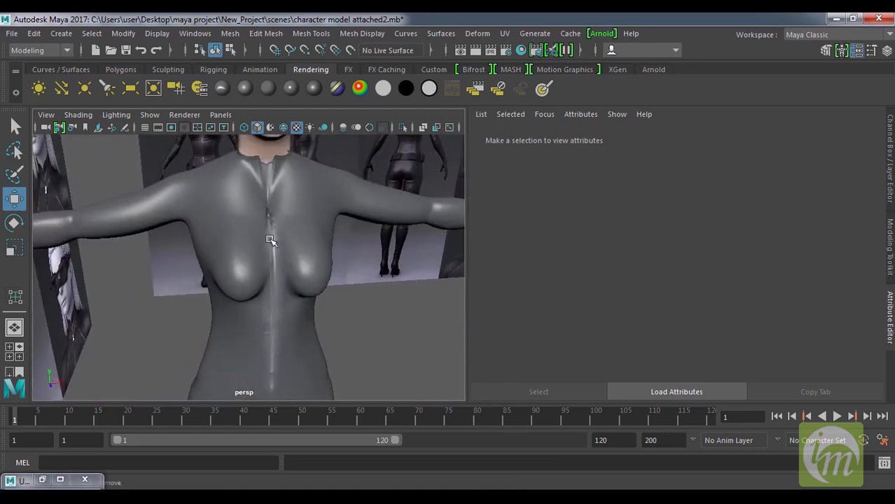
mouse_move(279, 288)
alt+mouse_down()
mouse_move(292, 295)
mouse_move(271, 250)
mouse_move(291, 246)
mouse_move(294, 304)
mouse_move(280, 302)
alt+mouse_up()
scroll(260, 267, up, 7)
alt+drag(260, 266, 161, 280)
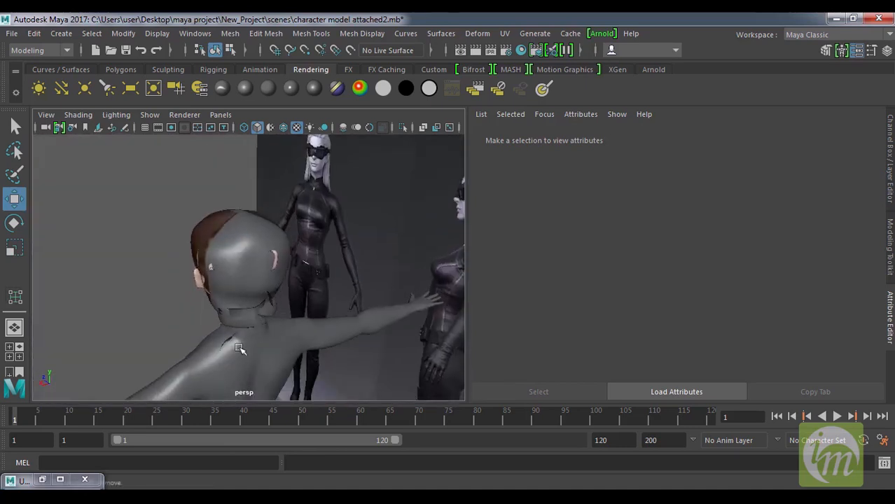
alt+drag(262, 234, 315, 249)
Step: Select the character mesh and open its layout in the UV Editor
click(309, 215)
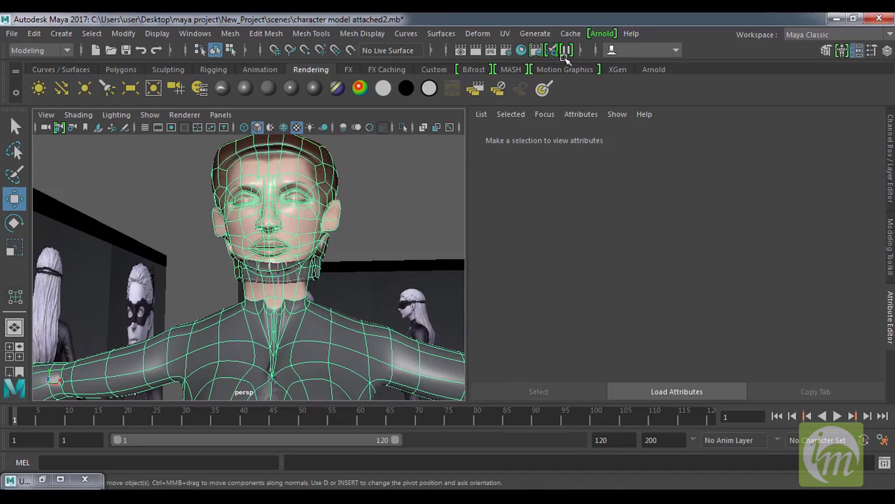
click(504, 33)
click(546, 40)
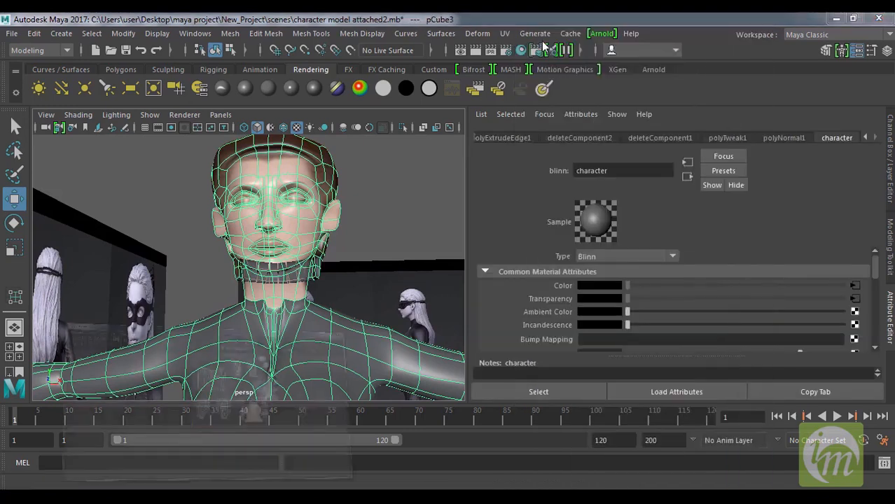
Step: Select the three middle UVs of the upper lip's edge and move them onto the painted cupid's bow
scroll(633, 322, up, 3)
scroll(631, 316, up, 2)
alt+middle_drag(638, 299, 410, 295)
scroll(449, 288, up, 5)
scroll(495, 320, up, 2)
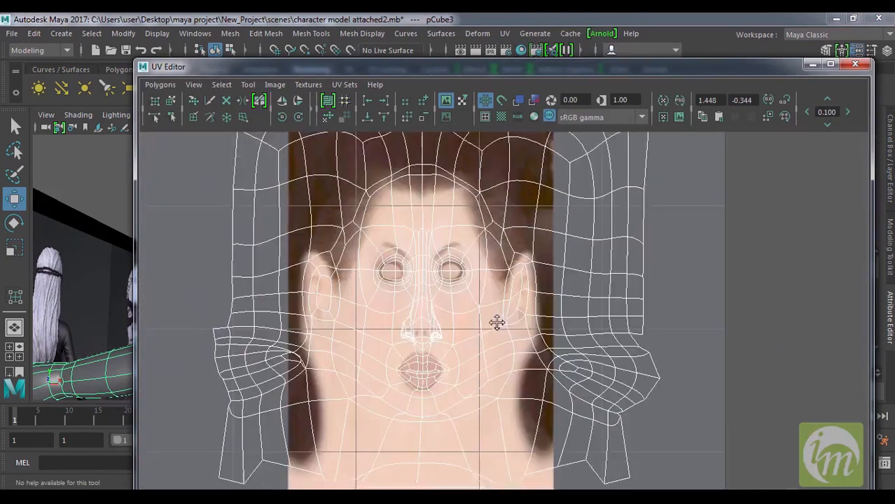
alt+middle_drag(495, 320, 525, 330)
scroll(518, 320, up, 2)
scroll(517, 315, up, 2)
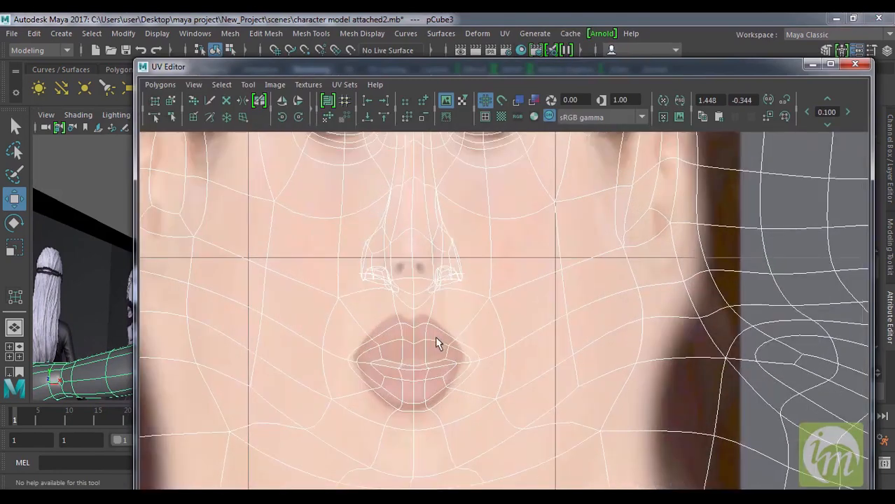
alt+middle_drag(436, 336, 503, 288)
scroll(511, 304, down, 4)
scroll(525, 315, up, 4)
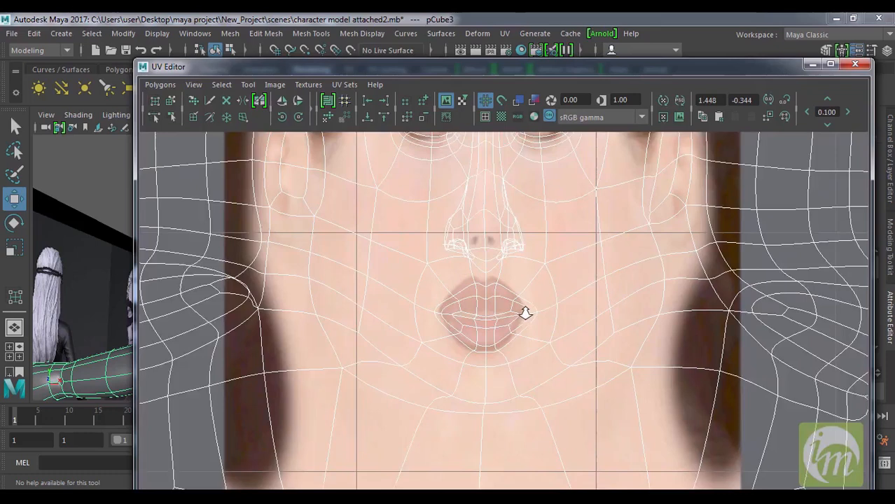
right_drag(511, 286, 563, 282)
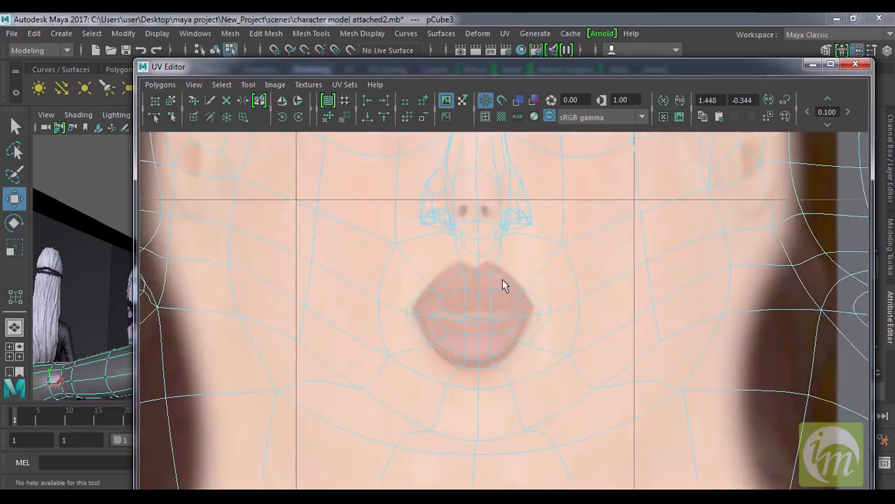
drag(450, 265, 495, 280)
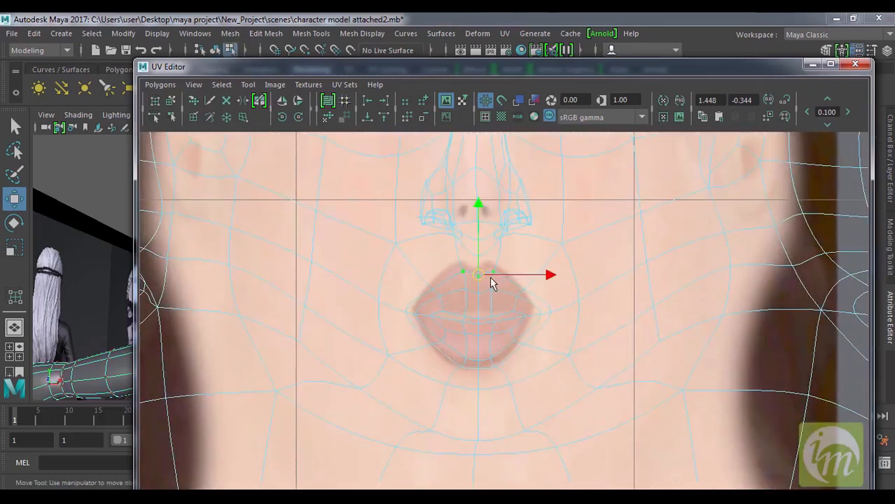
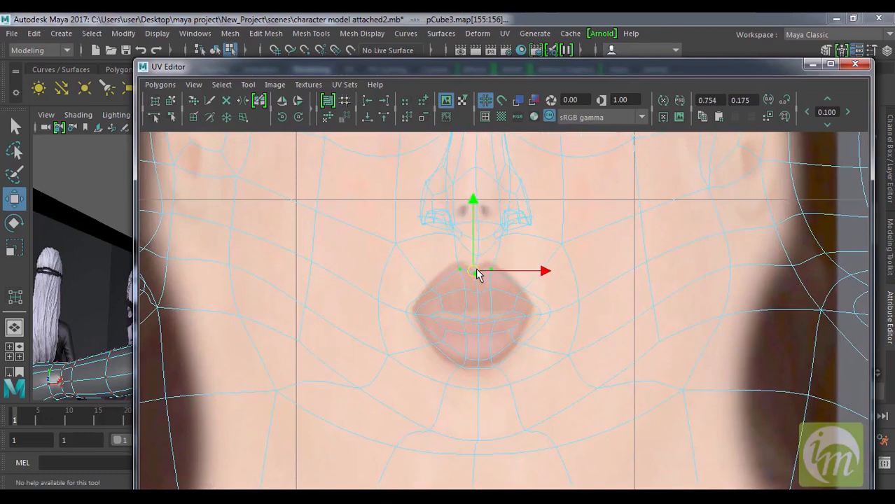
Step: Move the UV Editor aside to uncover the perspective view and turn the head to a three-quarter angle
drag(479, 70, 666, 68)
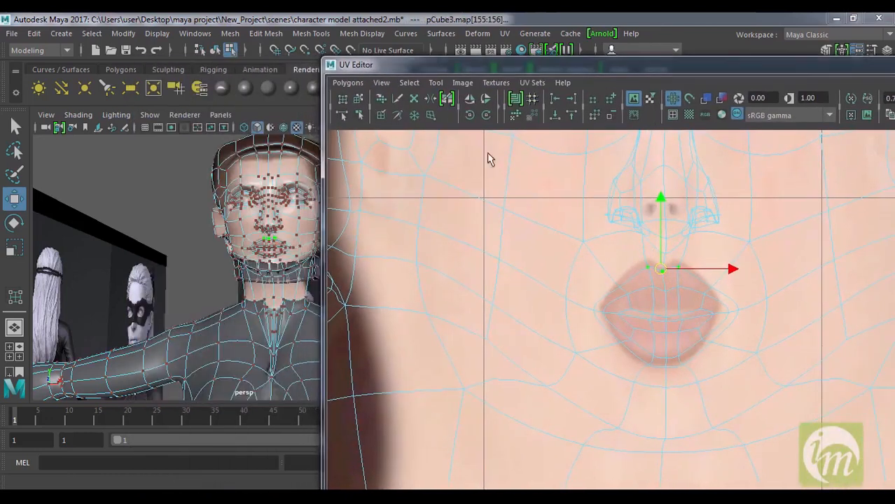
alt+middle_drag(200, 251, 159, 249)
scroll(222, 241, up, 6)
alt+middle_drag(248, 240, 254, 268)
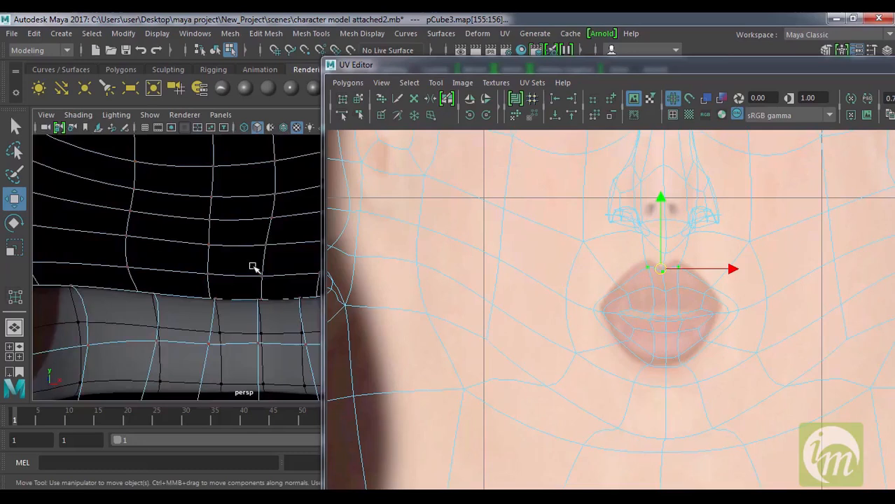
scroll(253, 268, down, 4)
scroll(254, 268, down, 3)
alt+drag(254, 268, 186, 276)
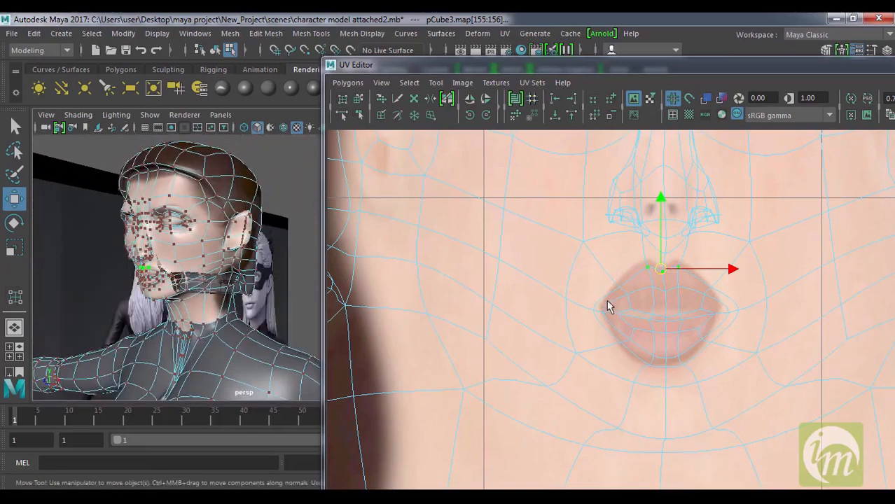
Step: Move the upper lip's centre UV and the UVs towards its left corner individually onto the painted lip outline
drag(640, 259, 673, 259)
click(665, 278)
drag(662, 276, 663, 272)
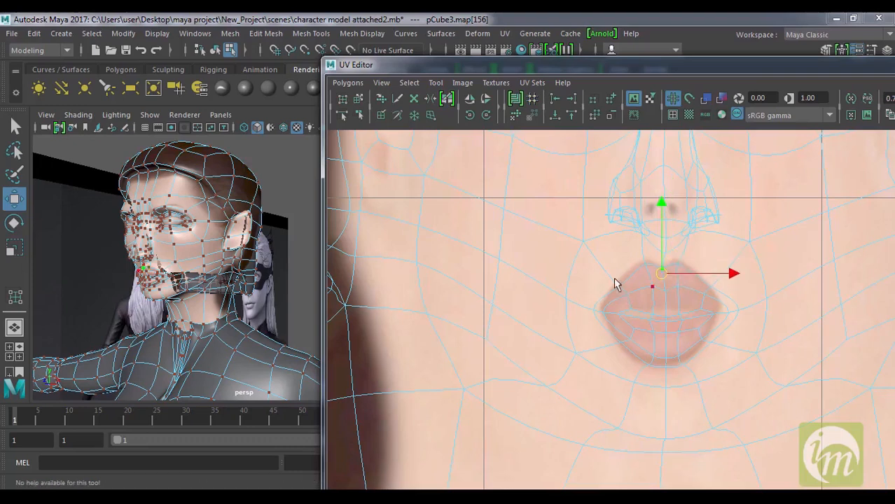
click(622, 287)
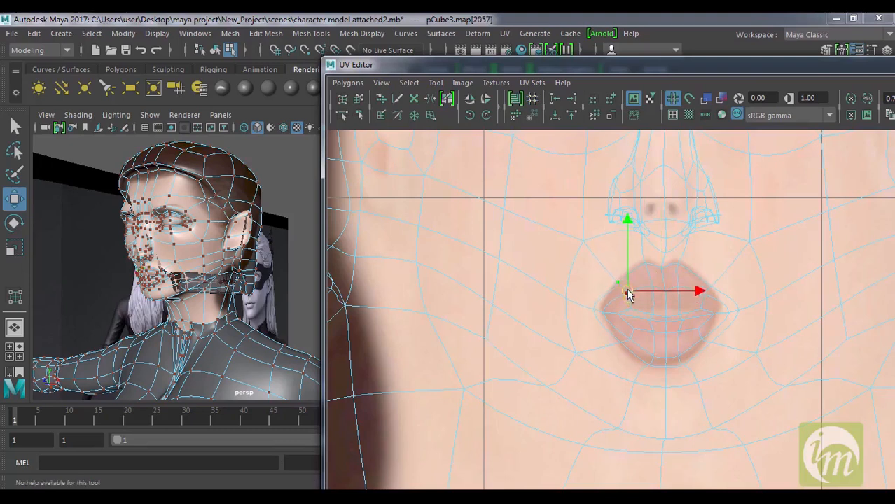
click(587, 310)
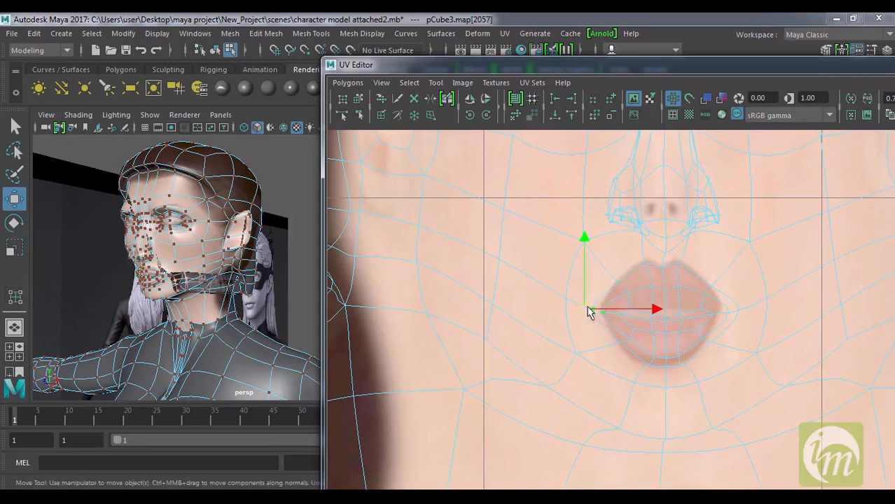
drag(593, 311, 603, 311)
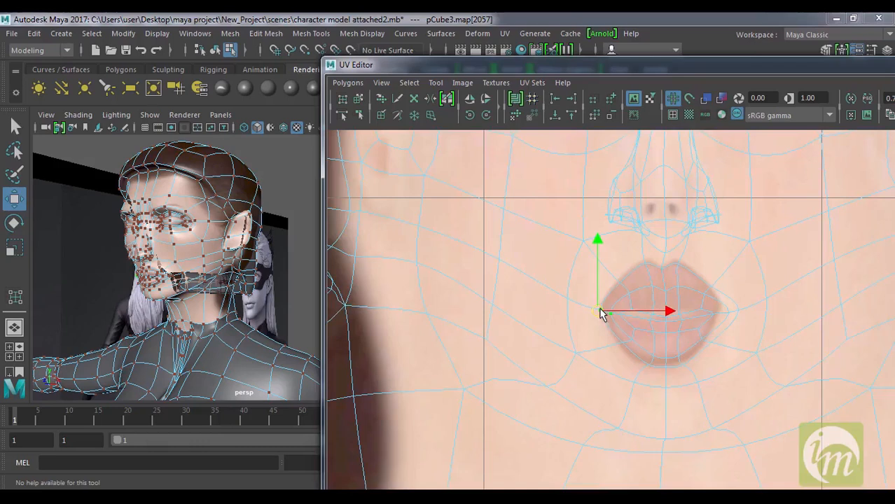
Step: Move the UVs along the right half of the lips and the lower lip's left edge onto the painted lip outline
alt+middle_drag(685, 326, 634, 310)
click(662, 283)
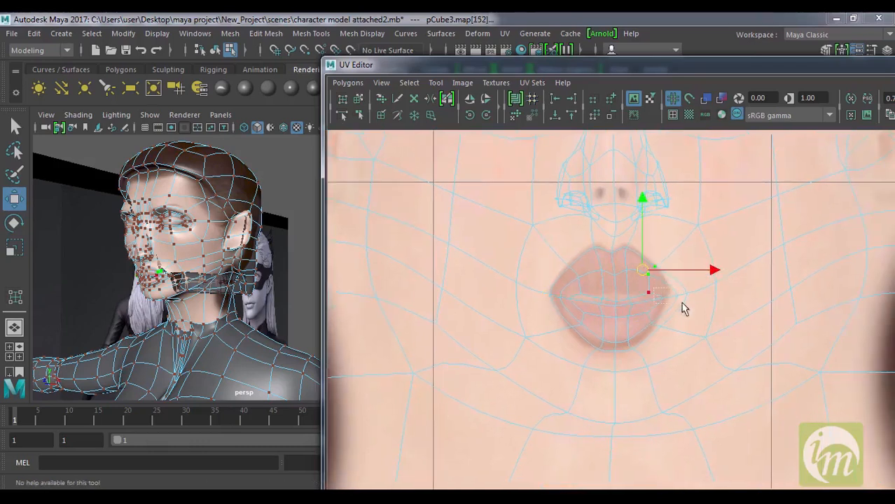
click(685, 301)
drag(675, 296, 650, 324)
click(660, 334)
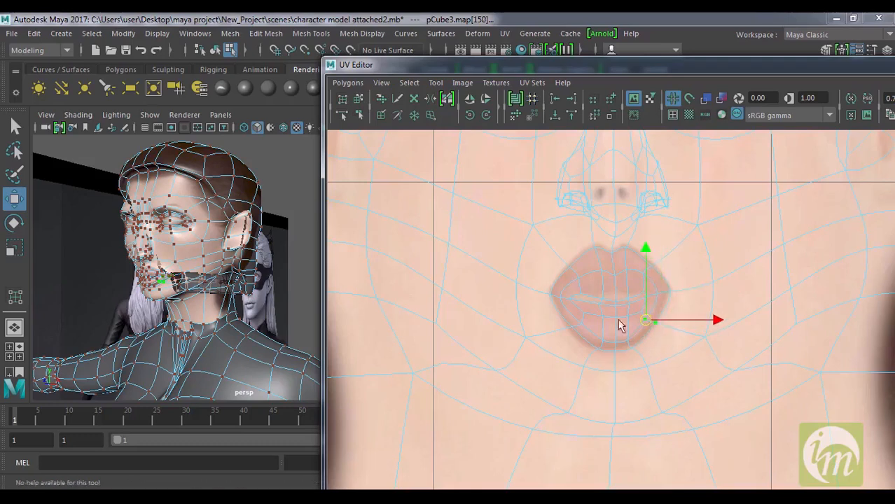
click(574, 328)
drag(577, 324, 576, 325)
Step: Select the UVs of the lower nose and both nostrils and scale them slightly narrower horizontally
alt+middle_drag(656, 229, 626, 316)
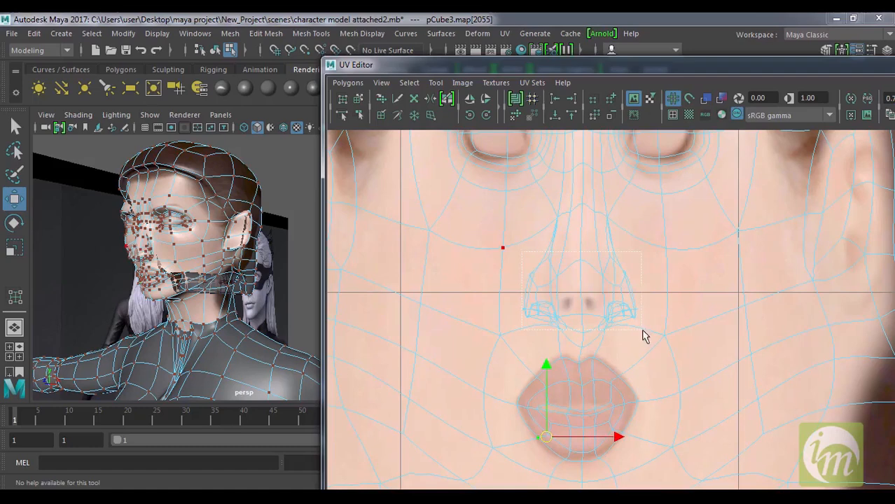
drag(643, 331, 643, 332)
key(r)
drag(646, 292, 640, 294)
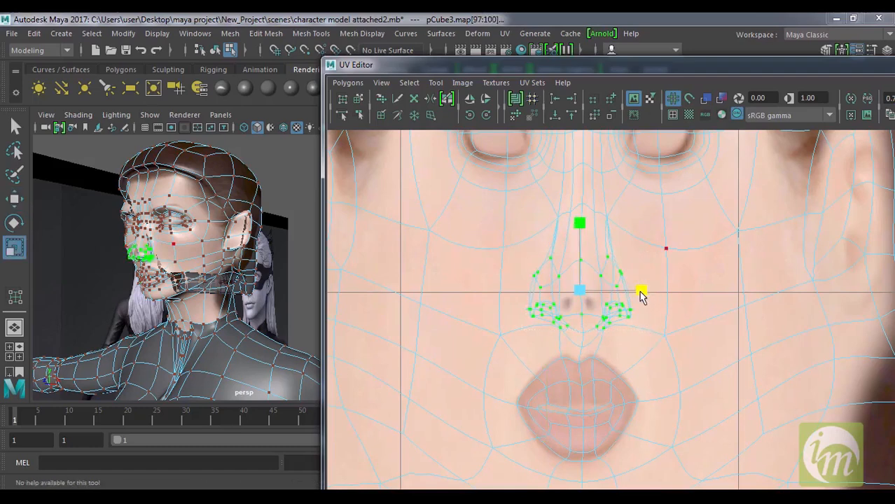
Step: Select the UVs of both nostrils, scale them closer together horizontally and move them up over the painted nostrils
scroll(588, 308, up, 2)
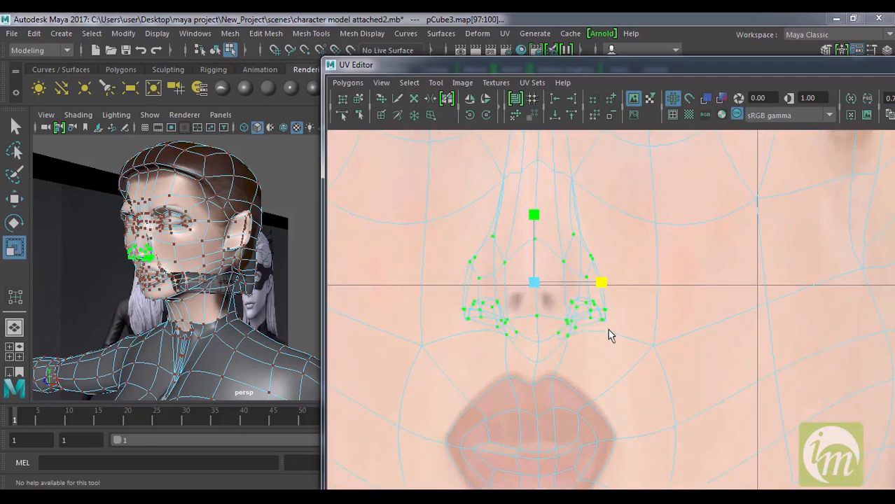
drag(574, 299, 620, 340)
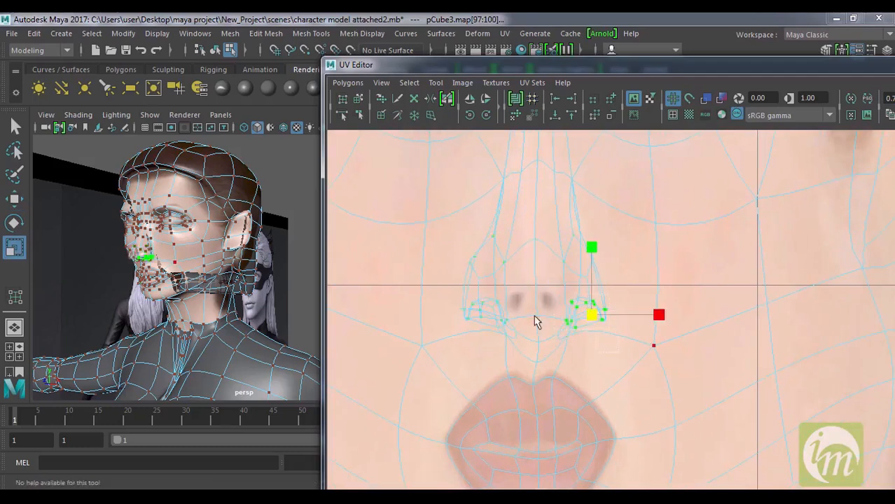
shift+drag(458, 289, 554, 329)
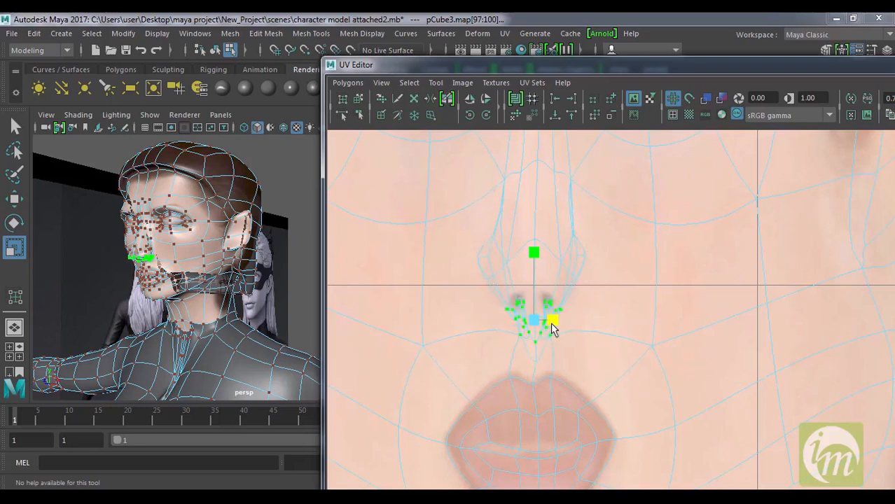
key(w)
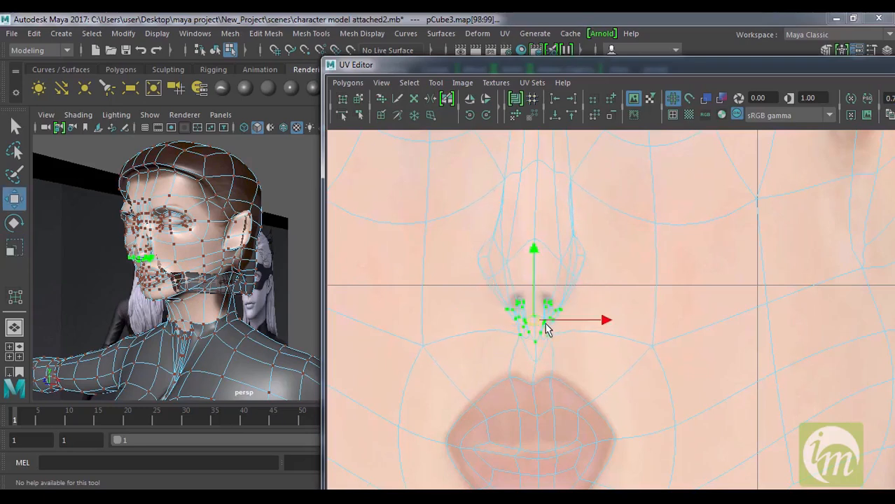
drag(536, 321, 536, 299)
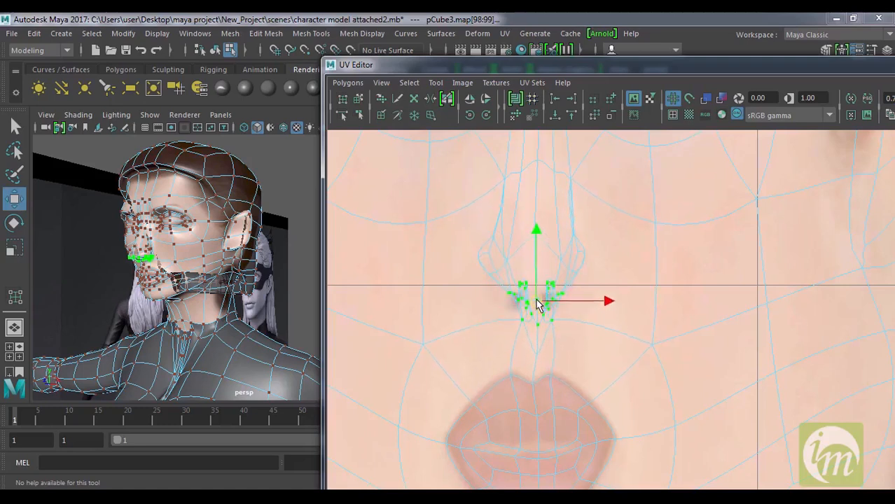
Step: Try flipping the nostril UVs vertically, widening them and shifting them over the painted nostrils, and undo these changes
key(r)
click(537, 234)
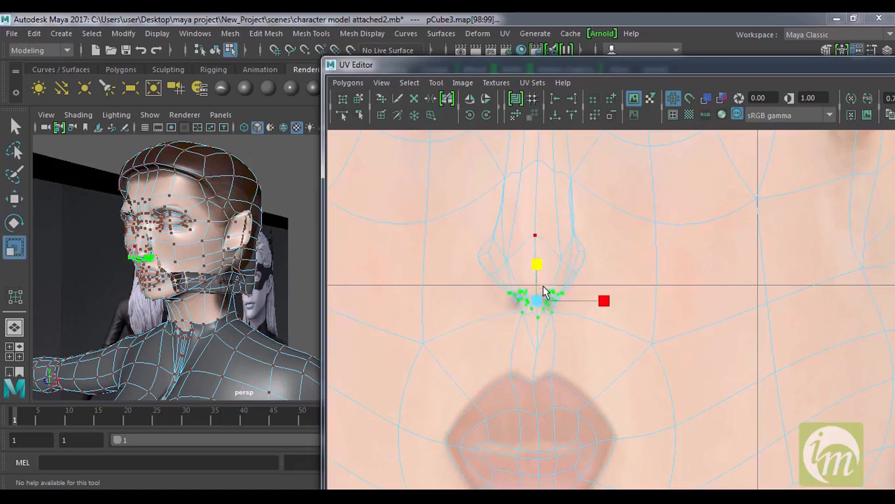
middle_drag(552, 251, 569, 360)
drag(604, 301, 626, 309)
key(w)
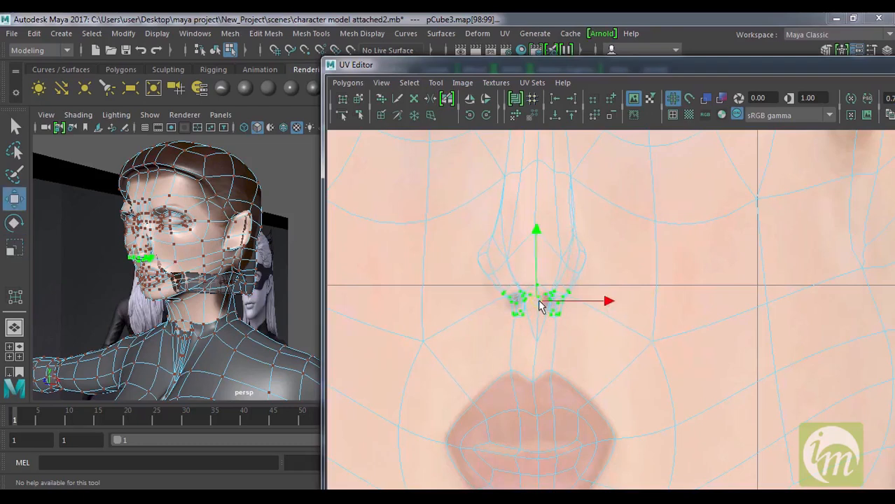
drag(538, 300, 538, 294)
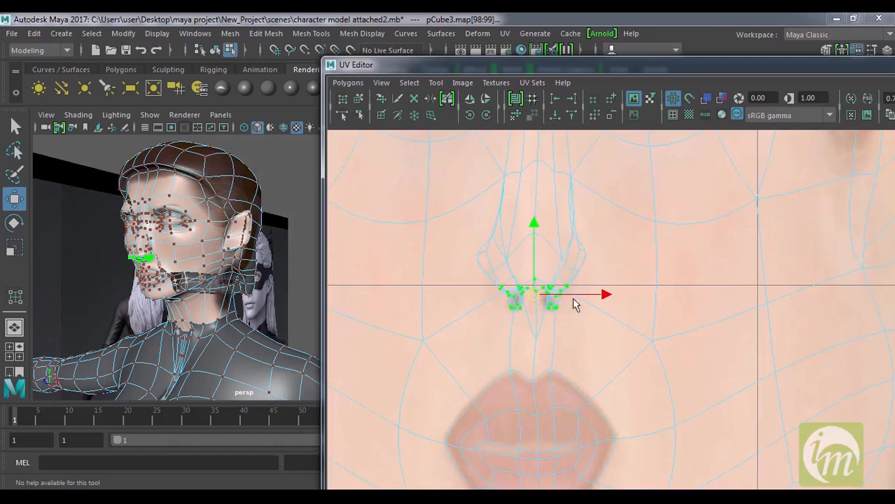
drag(536, 299, 530, 315)
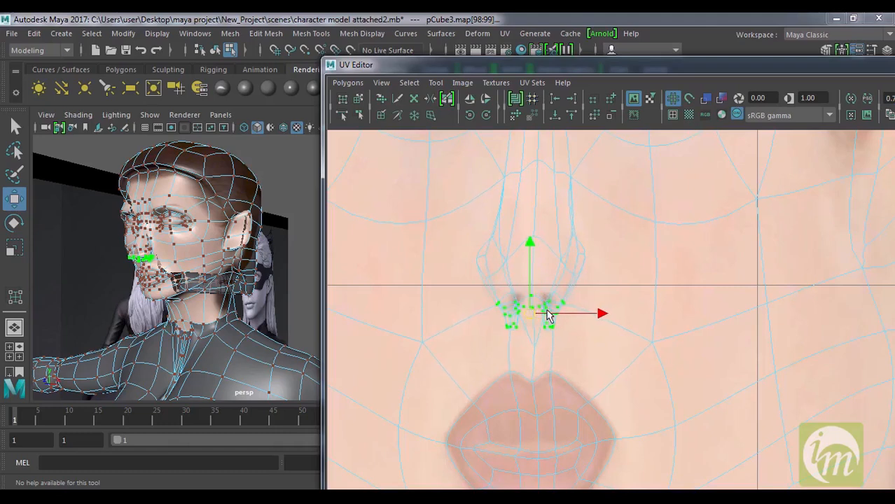
key(ctrl+z)
key(ctrl+z)
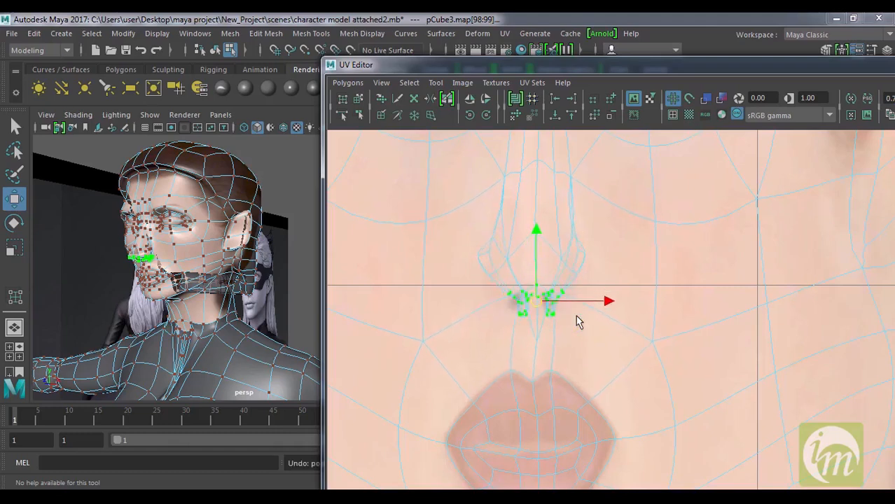
key(ctrl+z)
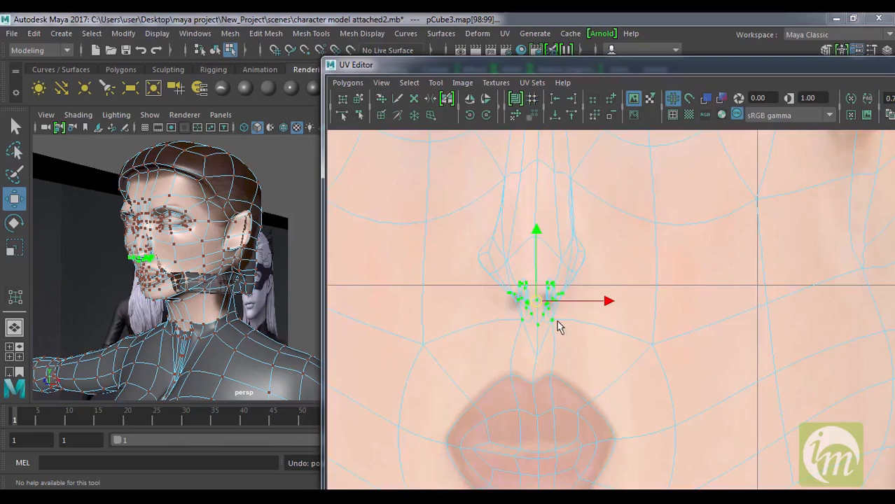
Step: Scale the selected nostril UVs wider horizontally so the two nostrils spread apart around the painted ones
scroll(563, 304, up, 2)
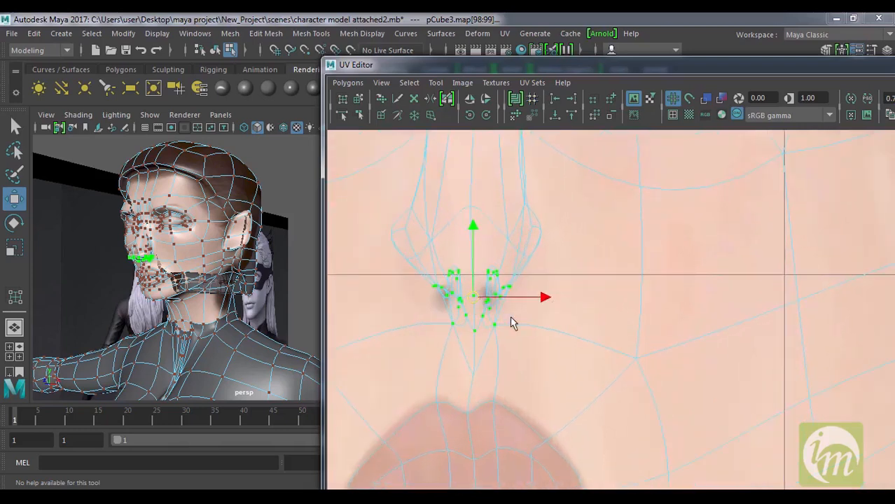
key(r)
drag(558, 303, 593, 314)
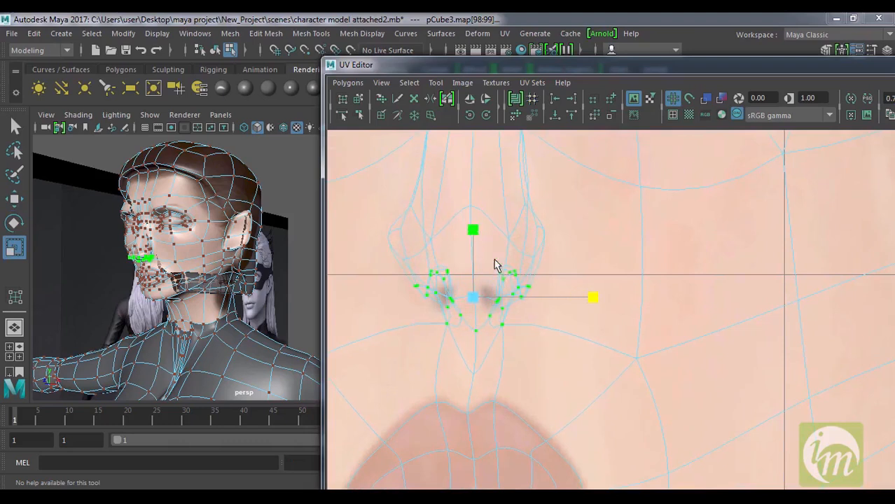
Step: Separate the inner nostril UVs from their rims by moving each group outward to its own side of the nose
drag(527, 287, 520, 280)
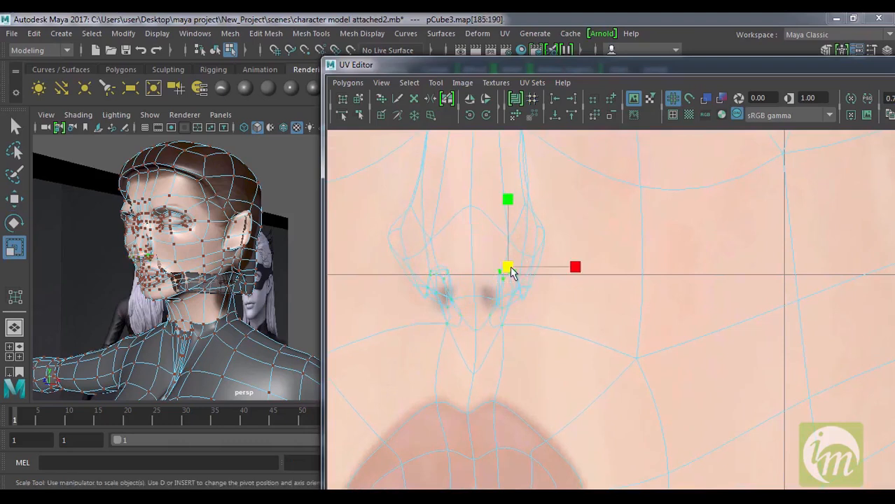
key(w)
drag(495, 294, 478, 257)
click(511, 302)
drag(508, 302, 520, 282)
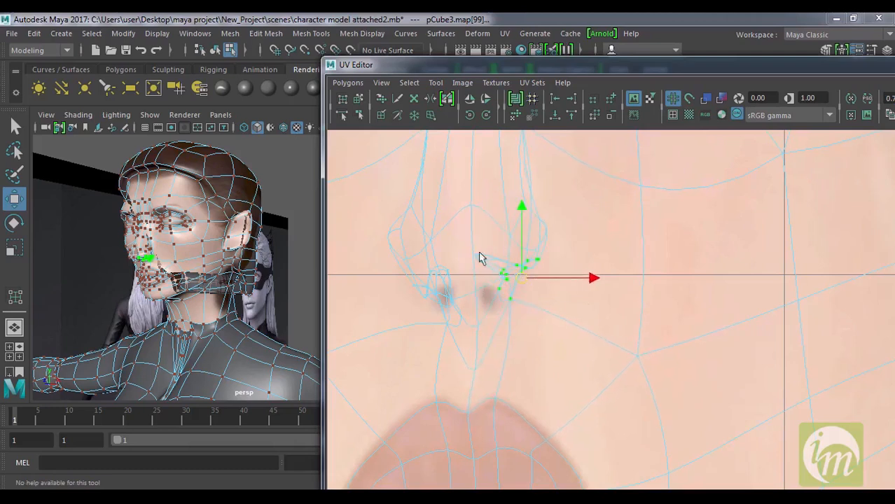
key(ctrl+z)
drag(547, 292, 565, 301)
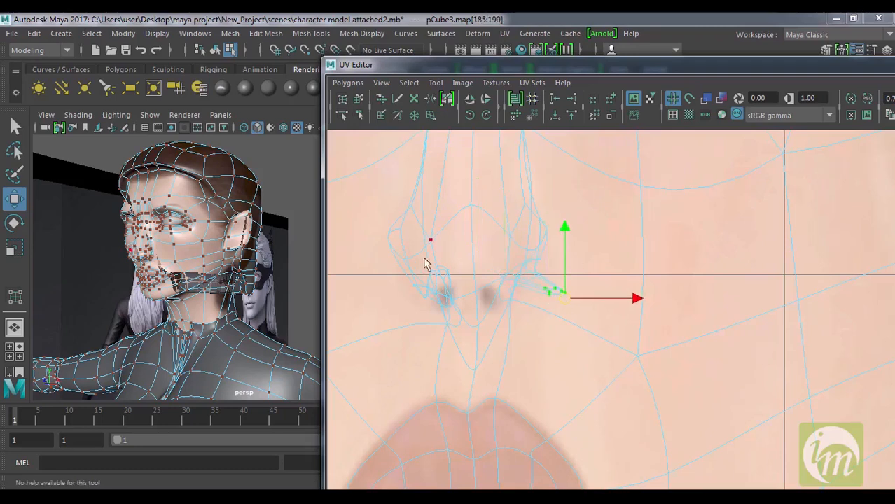
click(439, 277)
middle_drag(413, 317, 378, 321)
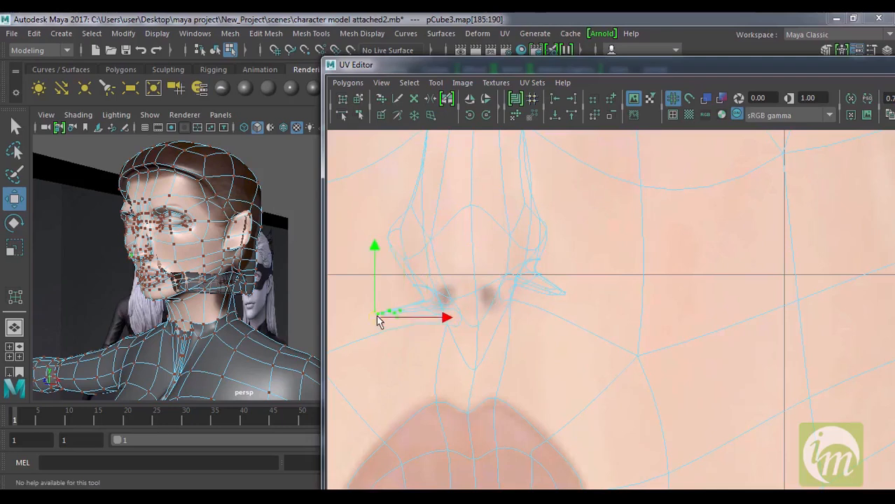
Step: Select each nostril's rim UVs and move them up and inward, just above the painted nostrils
click(414, 289)
drag(457, 313, 459, 317)
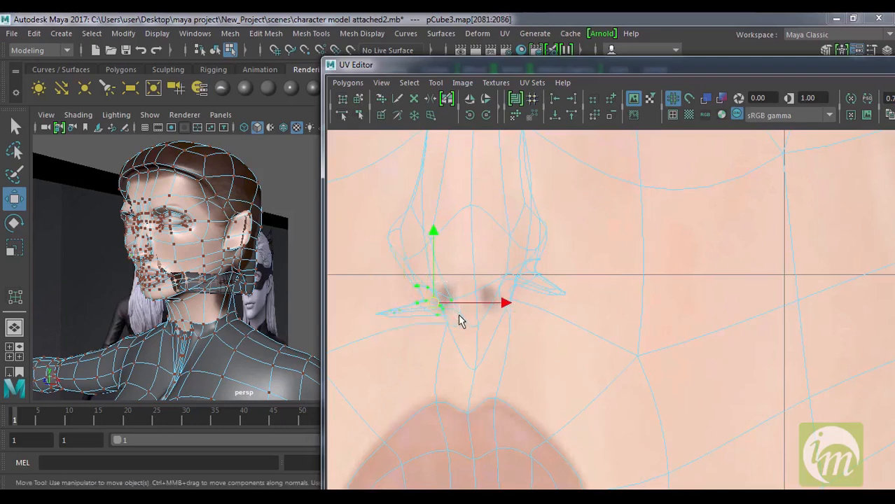
middle_drag(442, 290, 449, 277)
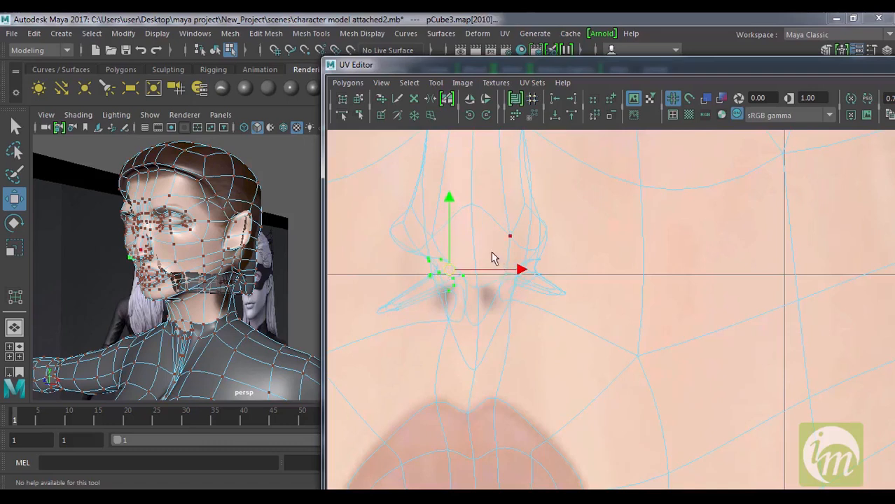
drag(540, 300, 494, 265)
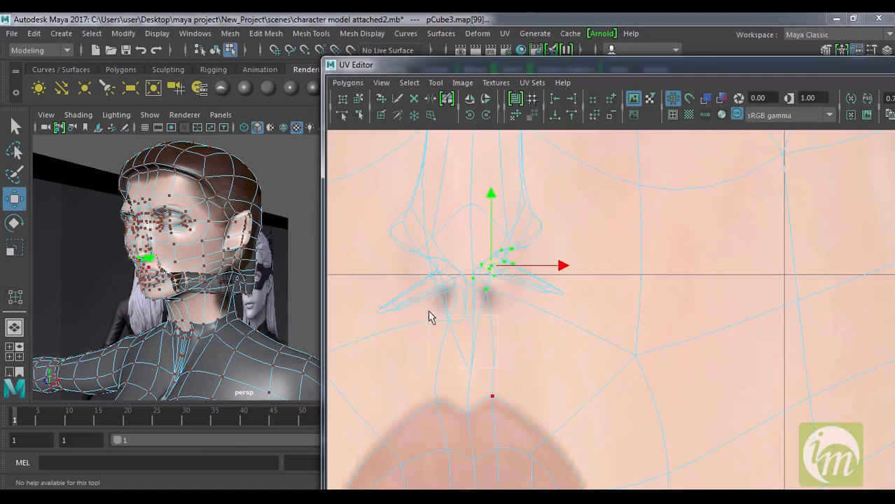
Step: Reposition the UVs at the base of the nose below the painted nostrils
drag(428, 317, 472, 326)
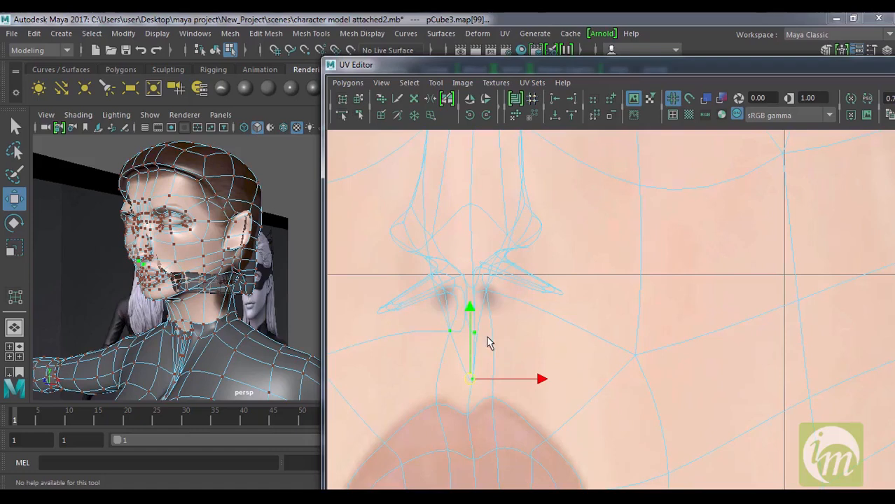
click(488, 293)
drag(480, 289, 505, 334)
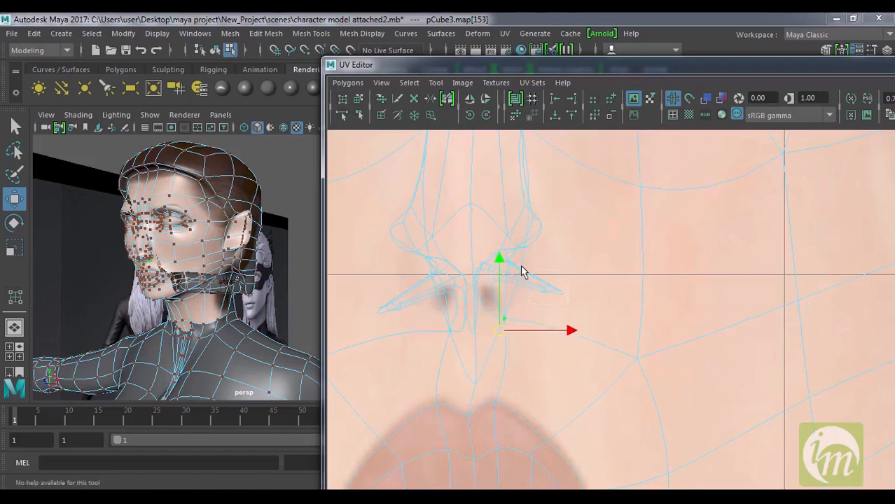
Step: Move both groups of inner nostril UVs onto the dark painted nostrils and check the nose on the model from the front
click(554, 292)
drag(509, 310, 489, 306)
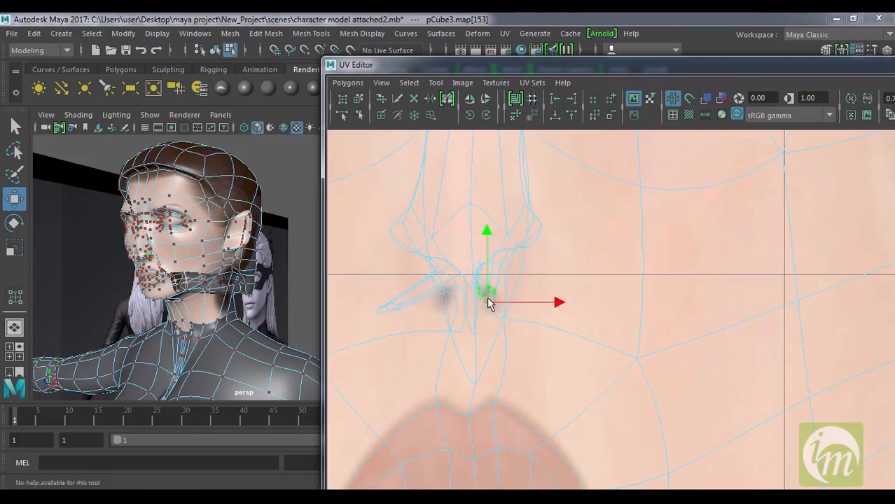
click(379, 315)
drag(405, 318, 443, 303)
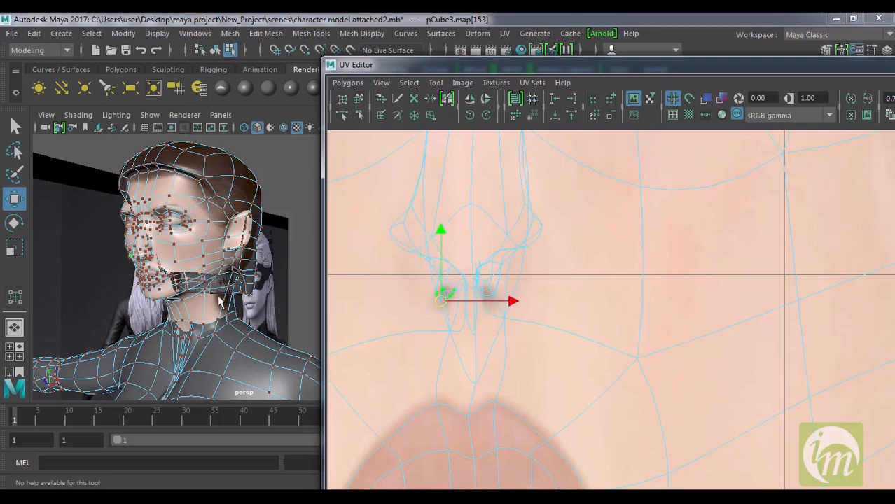
alt+drag(245, 292, 253, 267)
scroll(253, 279, up, 5)
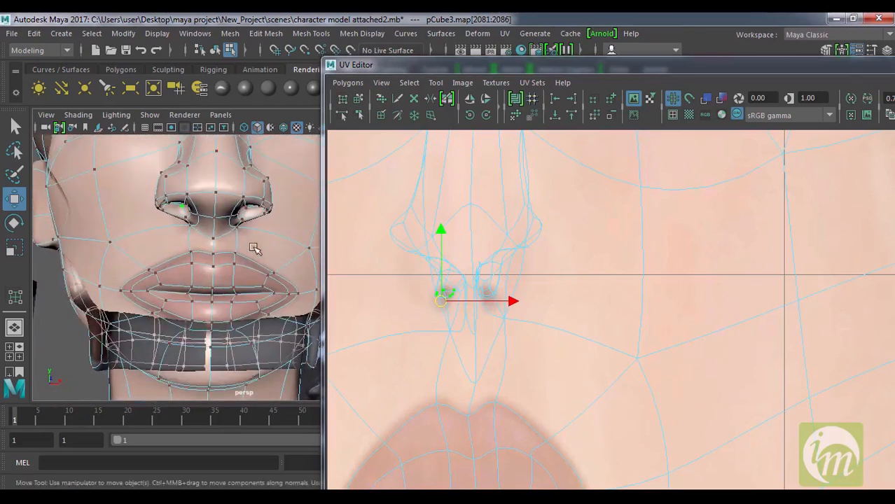
scroll(258, 266, down, 6)
Step: Move the UV above the character's left eye and the one beside it towards the nose onto the painted eyebrow
alt+middle_drag(553, 286, 572, 425)
scroll(611, 279, down, 2)
alt+middle_drag(627, 261, 548, 381)
alt+middle_drag(592, 323, 568, 359)
alt+middle_drag(540, 278, 499, 314)
scroll(543, 289, up, 1)
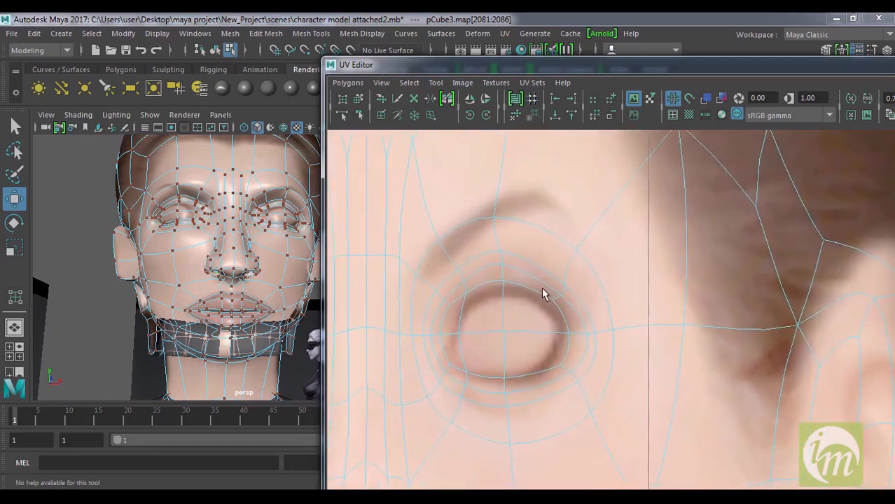
alt+middle_drag(494, 229, 500, 255)
click(501, 246)
click(488, 230)
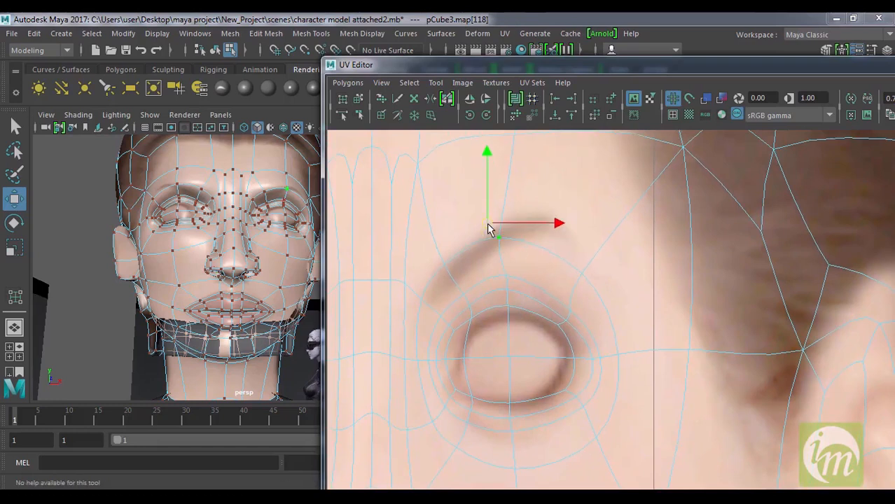
click(447, 267)
drag(454, 274, 477, 277)
Step: Move the UV at the left eyebrow's inner end onto the painted brow and adjust the UV near its outer end
click(418, 291)
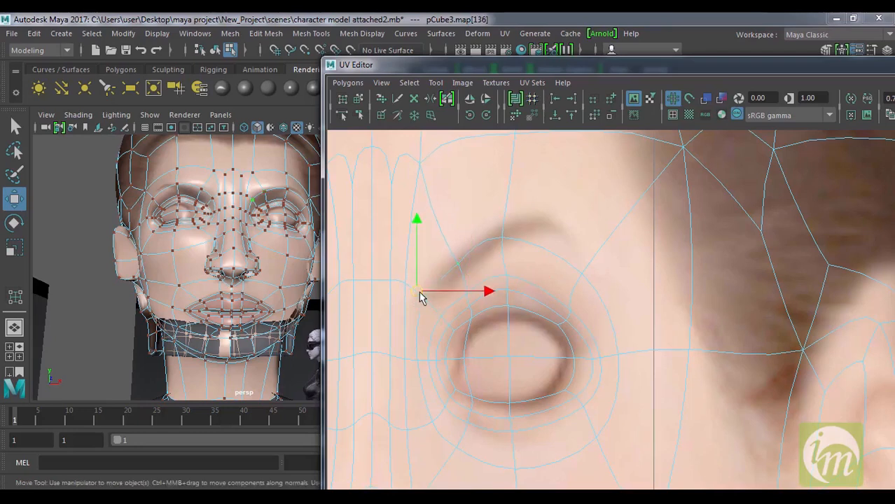
drag(420, 293, 444, 280)
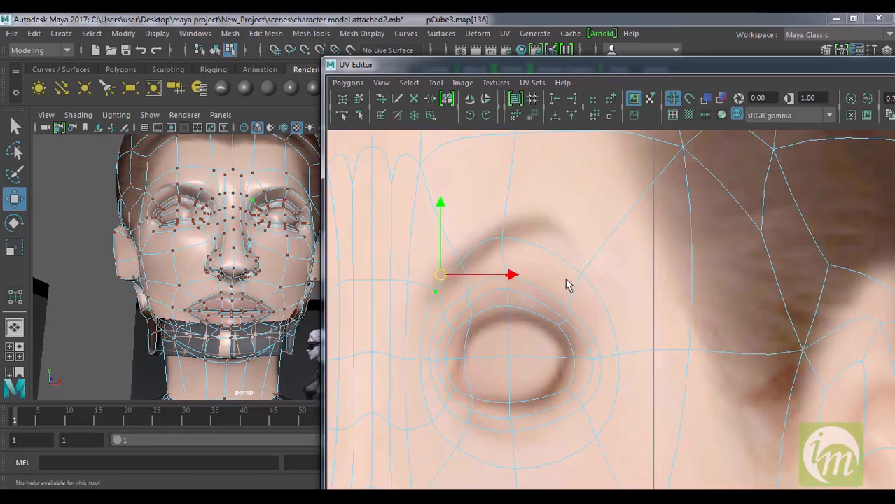
click(592, 280)
drag(568, 290, 580, 267)
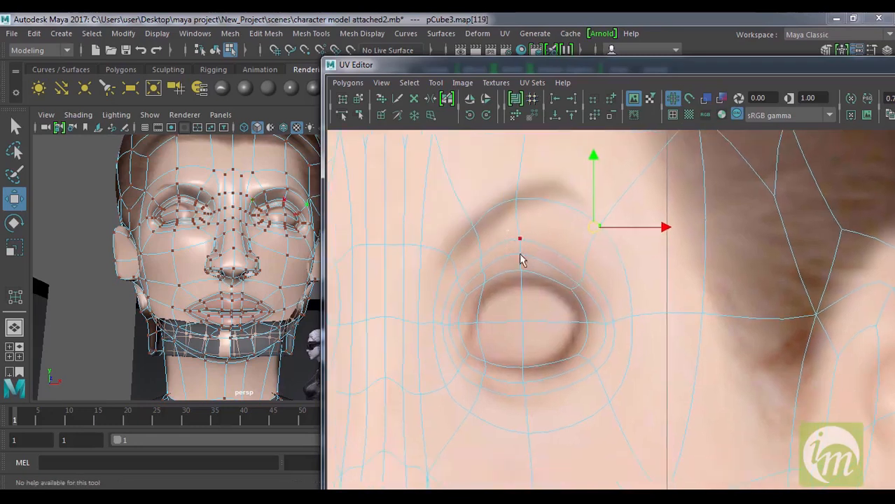
Step: Squeeze the UVs above the centre of the left eye together and move them down onto the painted upper lid
drag(521, 255, 537, 280)
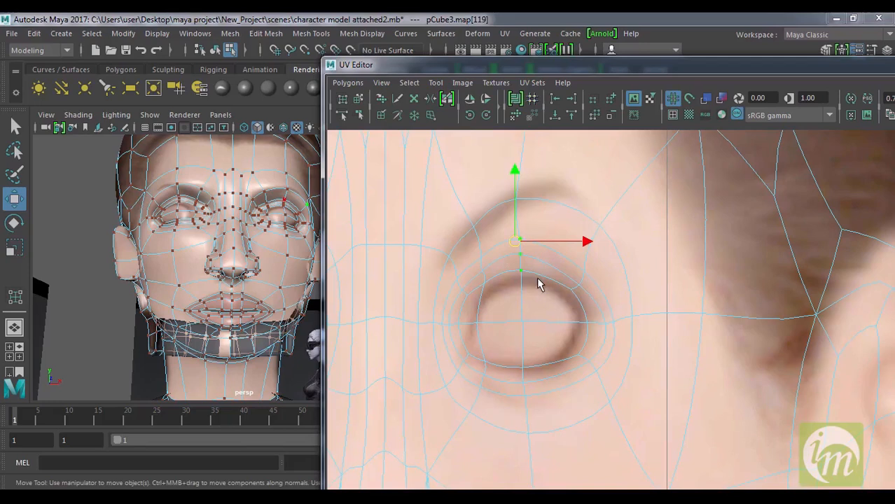
key(r)
drag(524, 185, 524, 280)
key(w)
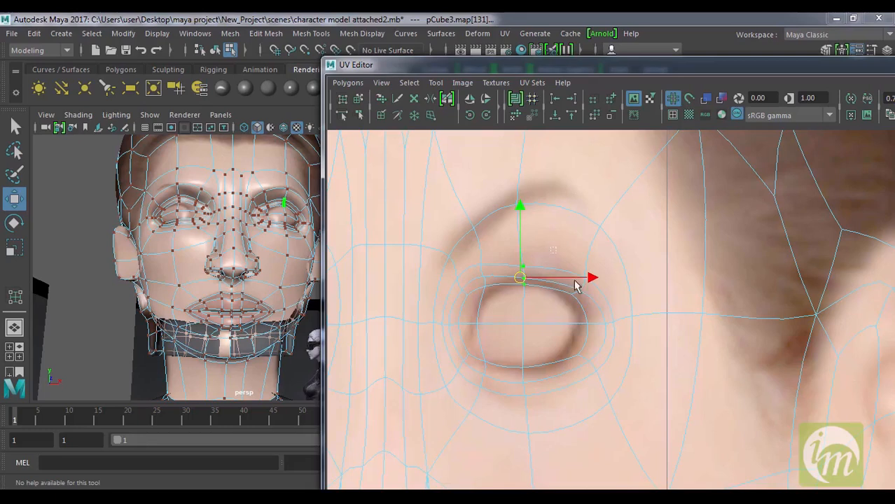
Step: Tighten the UVs at the left eye's upper outer edge and outer corner along the painted eye outline
click(592, 304)
key(r)
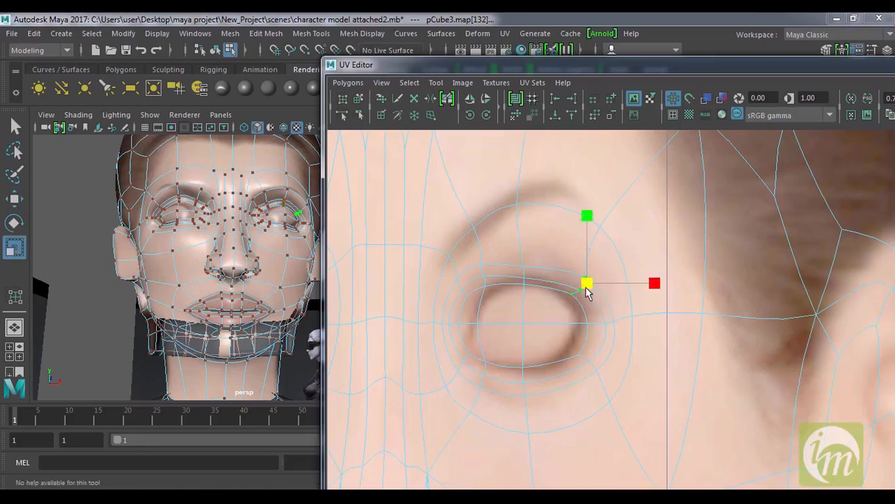
mouse_move(582, 293)
mouse_down()
mouse_move(569, 310)
mouse_move(595, 288)
mouse_move(575, 294)
mouse_move(621, 339)
mouse_up()
key(e)
key(w)
key(r)
middle_drag(602, 325, 582, 309)
Step: Tighten the UV groups at the left eye's lower outer edge and bottom centre onto the painted lower lid
key(w)
drag(565, 310, 607, 349)
key(r)
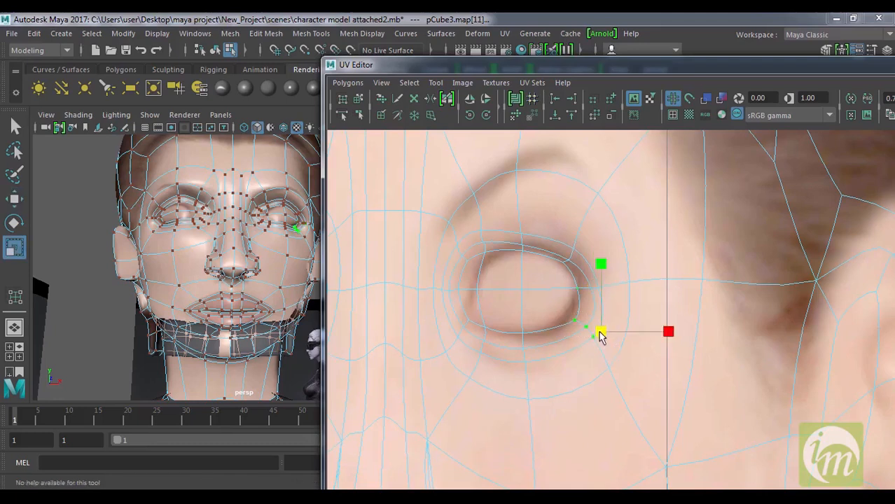
middle_drag(599, 361, 581, 324)
key(w)
click(515, 356)
key(r)
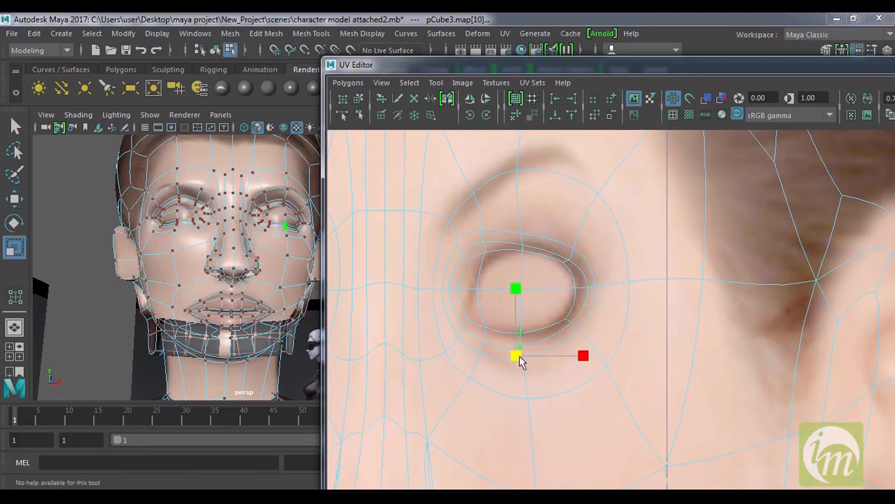
mouse_move(516, 358)
middle_down()
mouse_move(511, 385)
mouse_move(494, 393)
mouse_move(488, 413)
mouse_move(518, 344)
middle_up()
key(w)
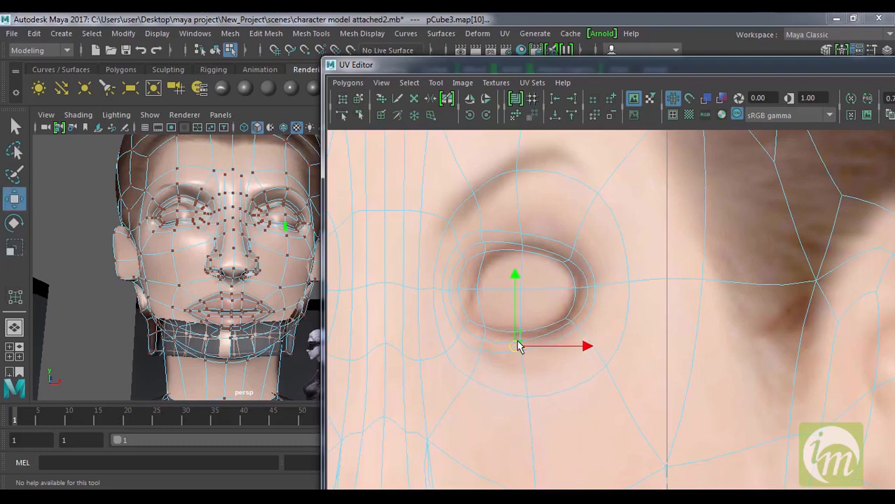
Step: Draw the UVs at the left eye's lower inner edge together and shift them along the painted lower lid
mouse_move(481, 333)
mouse_down()
mouse_move(495, 363)
mouse_move(474, 355)
mouse_move(451, 391)
mouse_move(490, 343)
mouse_up()
key(r)
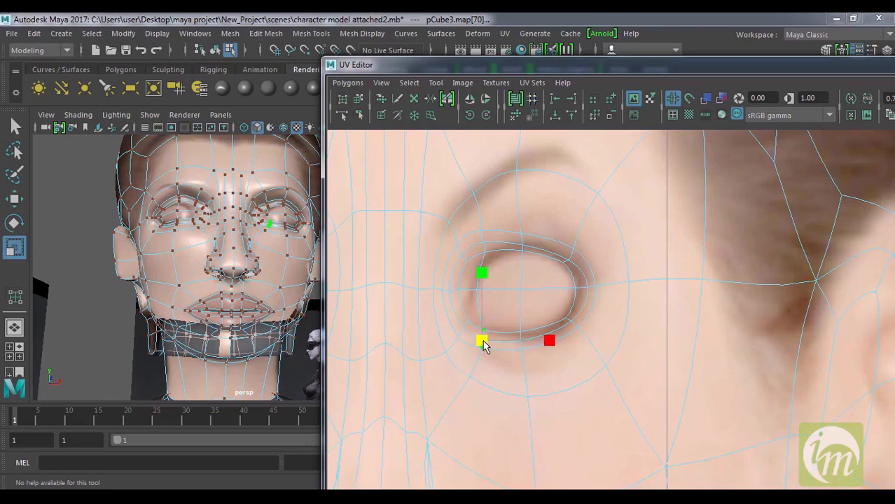
key(w)
drag(489, 340, 497, 335)
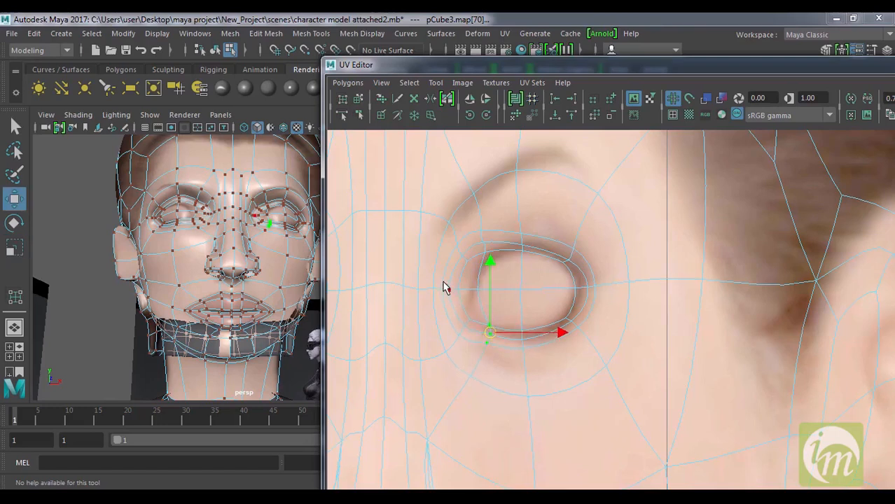
Step: Gather the UVs at the left eye's inner corner and upper inner edge onto the painted outline, adjusting the lower inner ones
drag(436, 283, 417, 305)
key(r)
mouse_move(498, 305)
mouse_down()
mouse_move(457, 283)
mouse_move(441, 285)
mouse_move(486, 296)
mouse_up()
key(w)
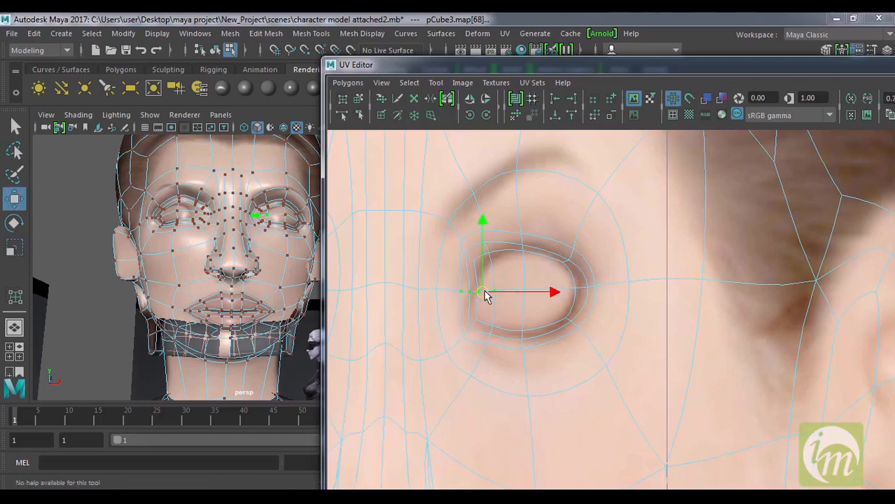
drag(456, 233, 490, 255)
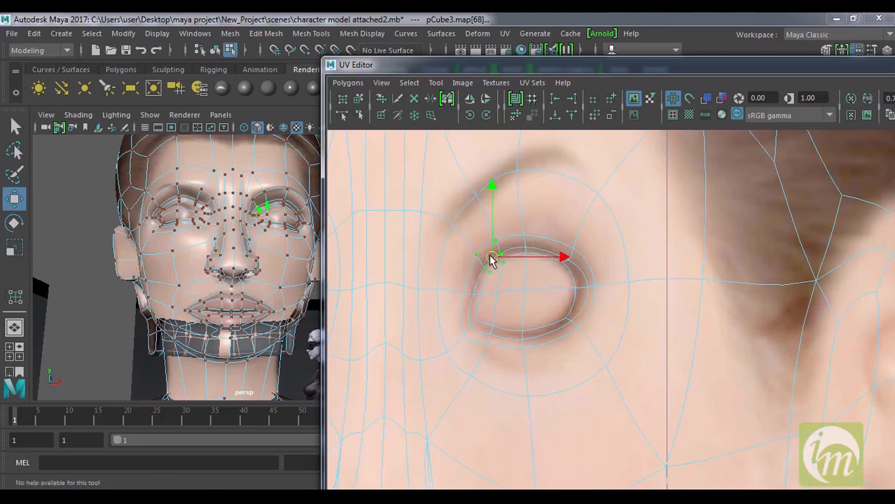
mouse_move(461, 319)
mouse_down()
mouse_move(476, 344)
mouse_move(478, 324)
mouse_up()
Step: Return the head mesh to object mode and examine the left eye's texture on the model from the side
alt+drag(280, 261, 272, 226)
click(279, 185)
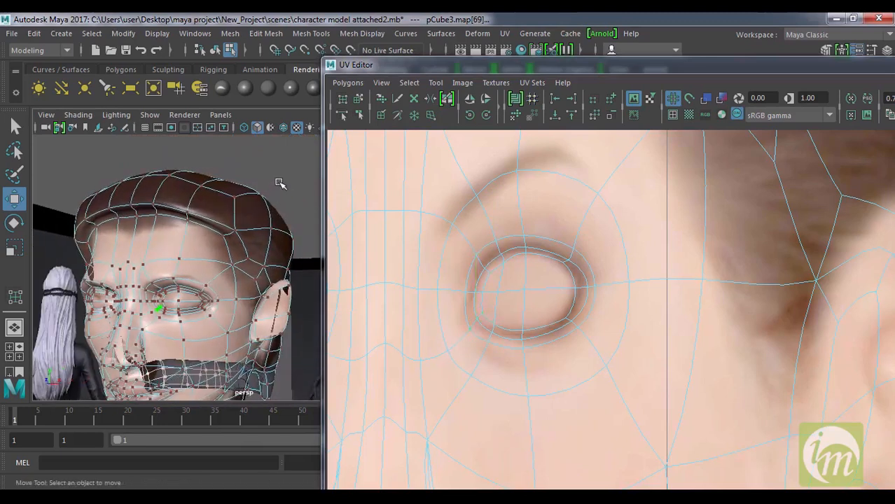
right_drag(237, 198, 266, 109)
click(276, 177)
alt+drag(262, 239, 229, 239)
click(229, 236)
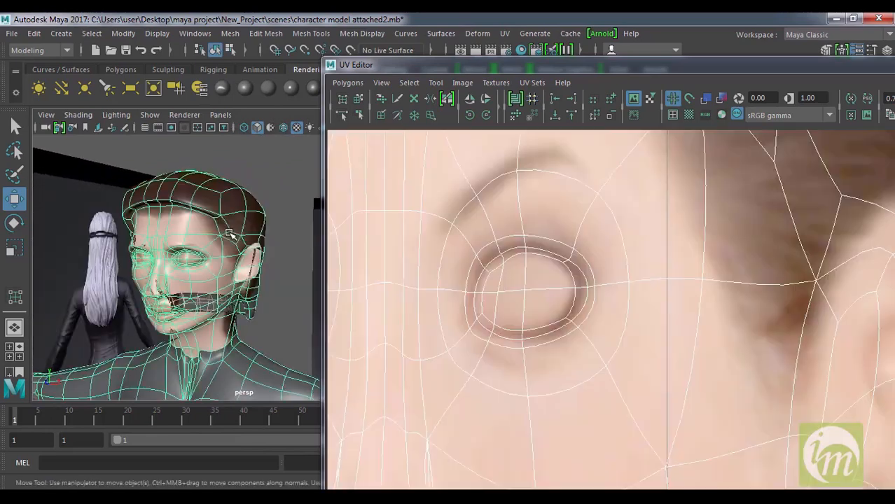
Step: Lower the central hairline UVs onto the painted hairline's middle peak and adjust the UVs at the left hairline corner
scroll(585, 268, down, 5)
alt+middle_drag(616, 254, 652, 391)
alt+drag(175, 203, 201, 207)
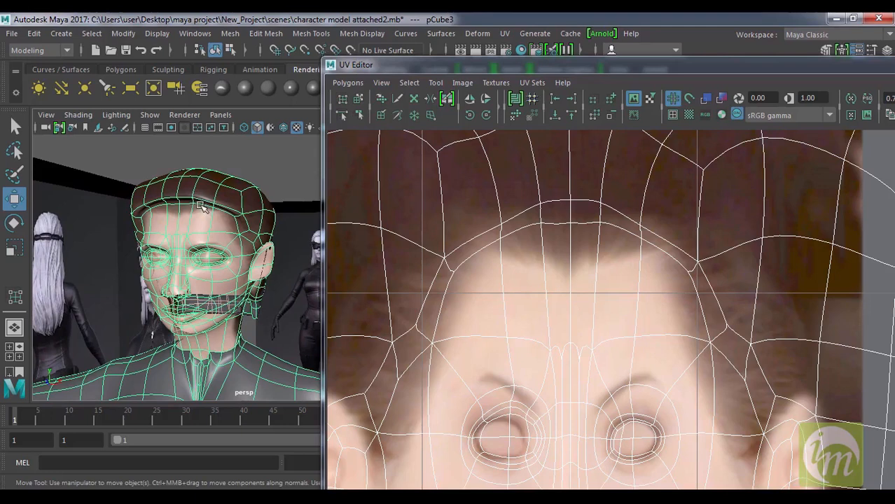
right_drag(597, 231, 649, 225)
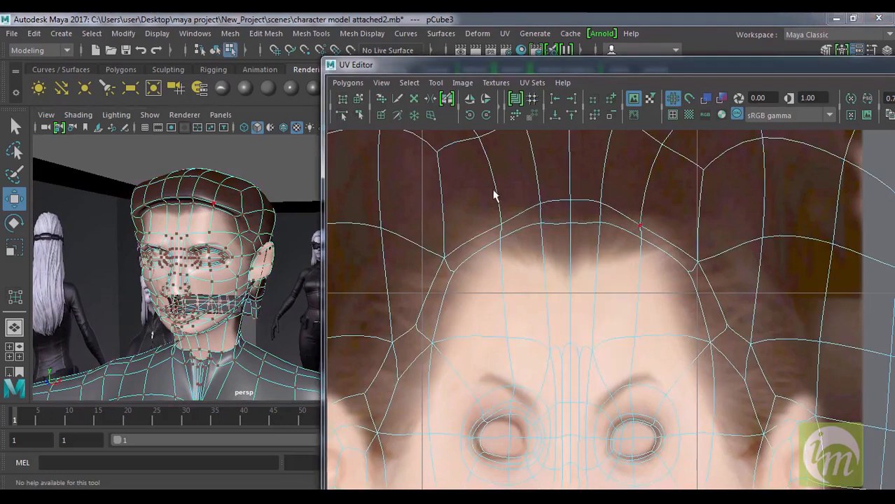
drag(517, 181, 612, 245)
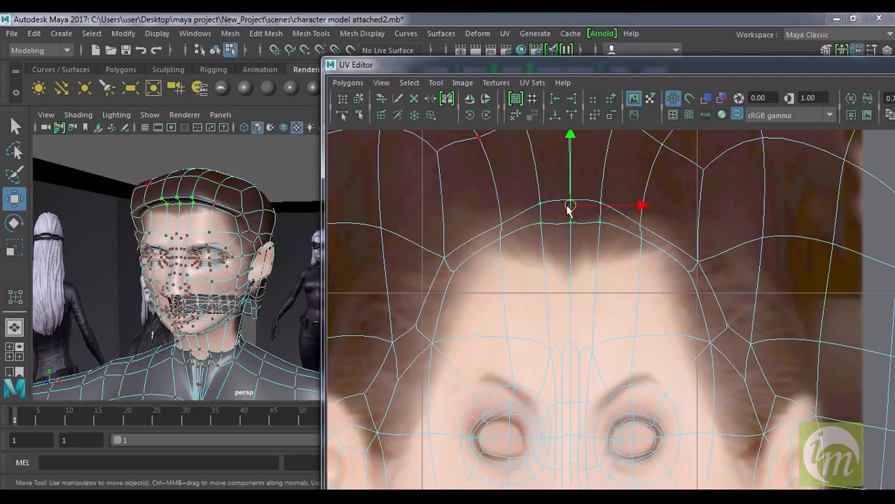
drag(570, 206, 567, 264)
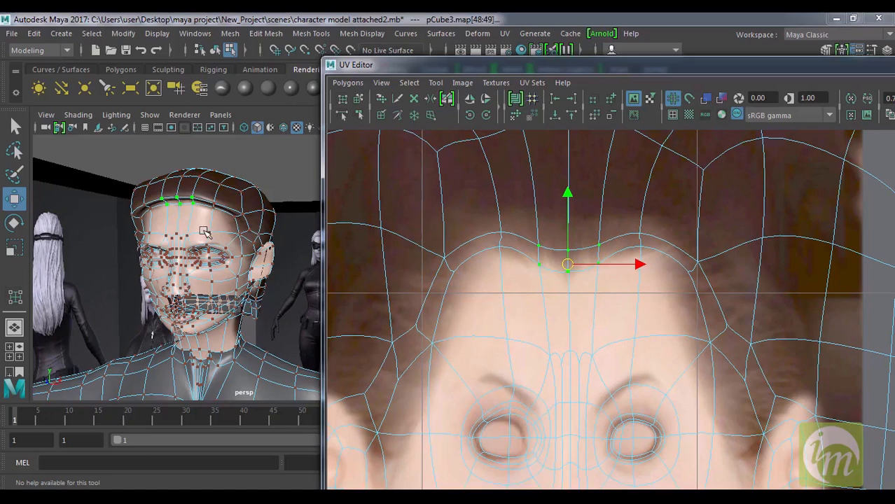
drag(685, 253, 683, 278)
Step: Move the UVs at the left temple inward and down to the edge of the painted hair
alt+middle_drag(746, 332, 670, 264)
click(652, 276)
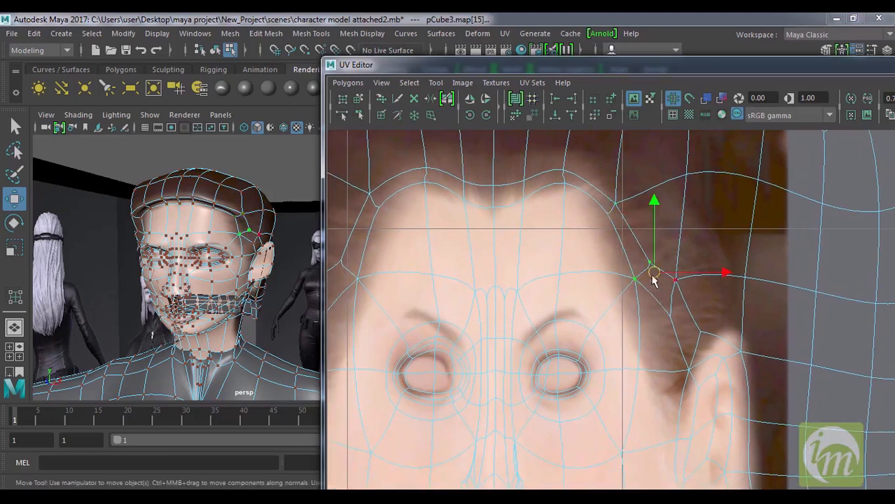
drag(632, 297, 625, 301)
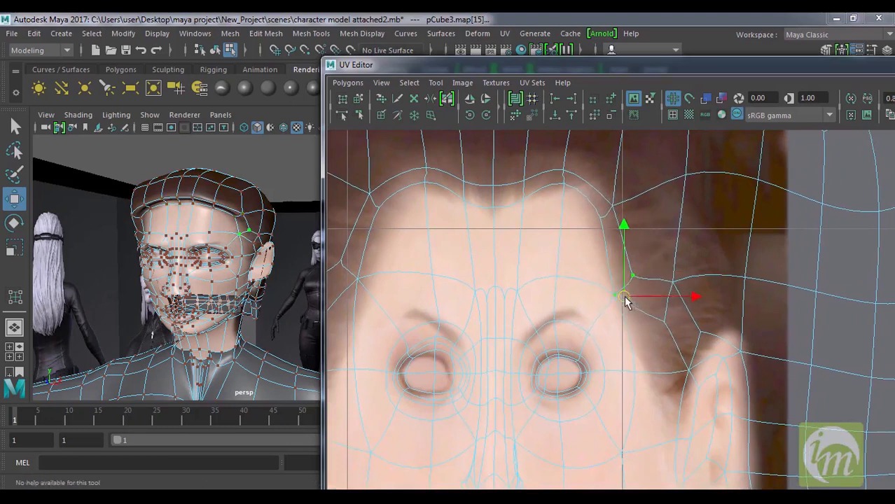
Step: Move the UVs between the left temple and ear down over the painted sideburn and check that area on the model
alt+middle_drag(688, 336, 677, 288)
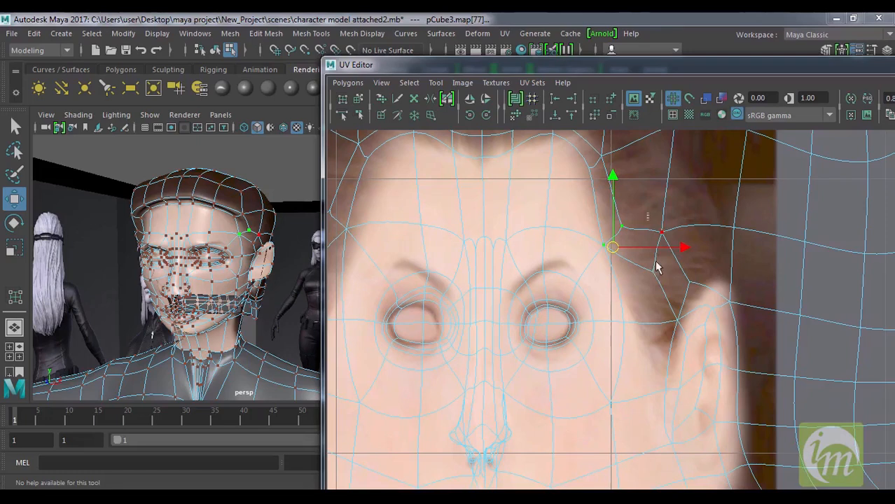
click(659, 258)
drag(657, 255, 649, 287)
alt+drag(98, 267, 21, 262)
scroll(213, 257, up, 5)
alt+middle_drag(218, 256, 250, 260)
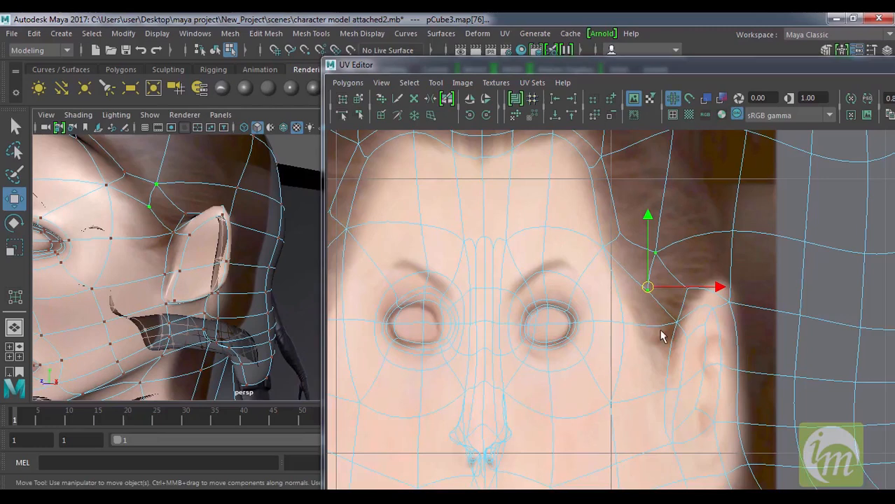
alt+middle_drag(726, 314, 665, 251)
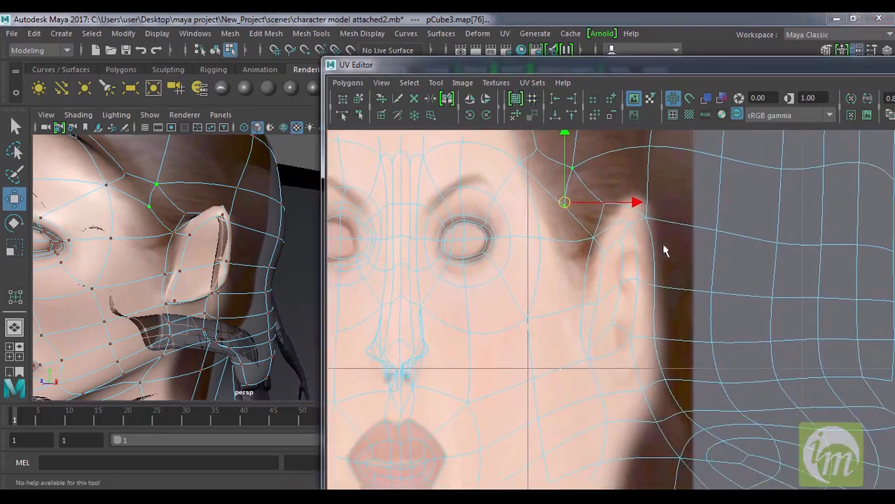
Step: Move the UVs at the top of the right-hand ear outward to match the ear tip in the face texture
drag(638, 212, 661, 214)
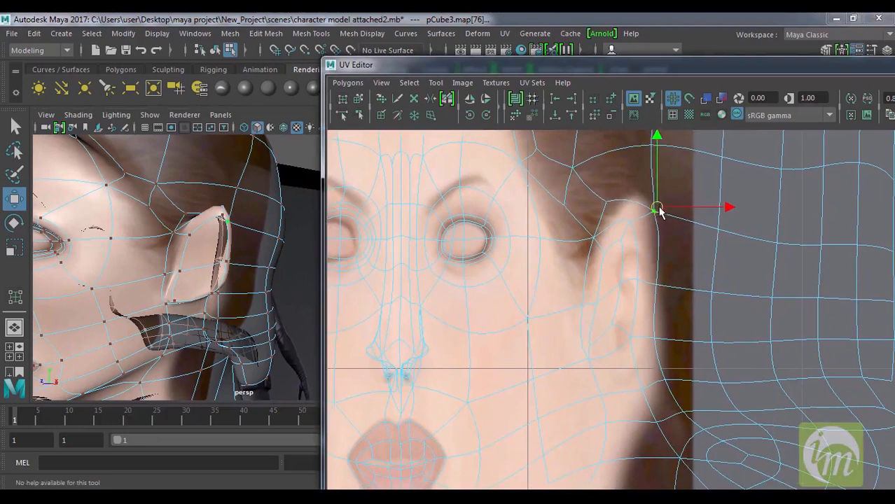
alt+middle_drag(669, 276, 647, 262)
click(613, 231)
drag(608, 201, 617, 200)
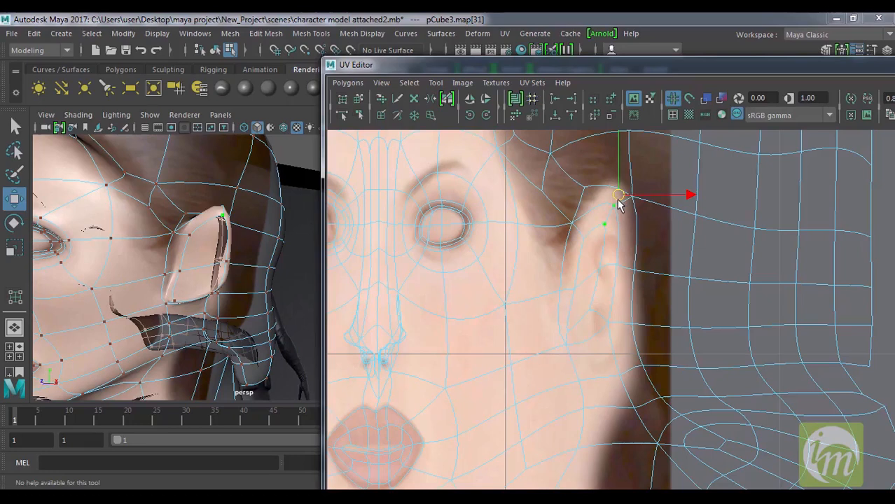
Step: Shift the right-hand ear's outer-edge UVs outward and its lobe UVs inward to fit the painted ear
click(613, 275)
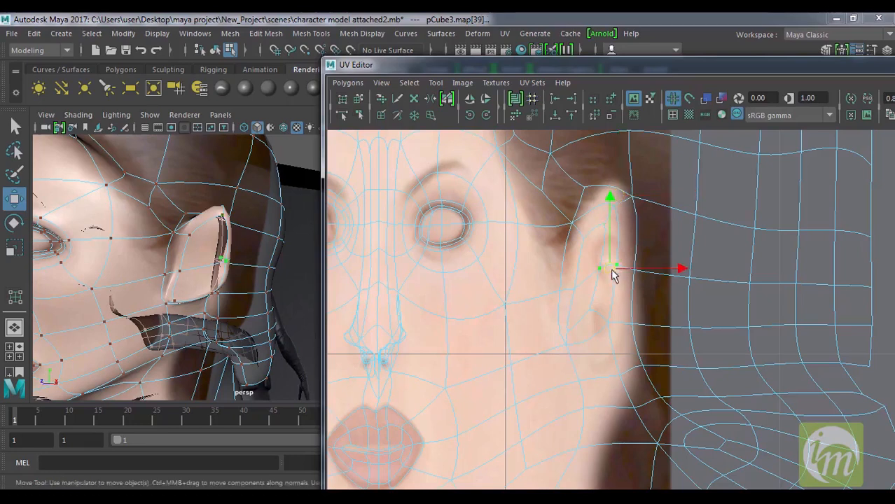
drag(625, 277, 629, 277)
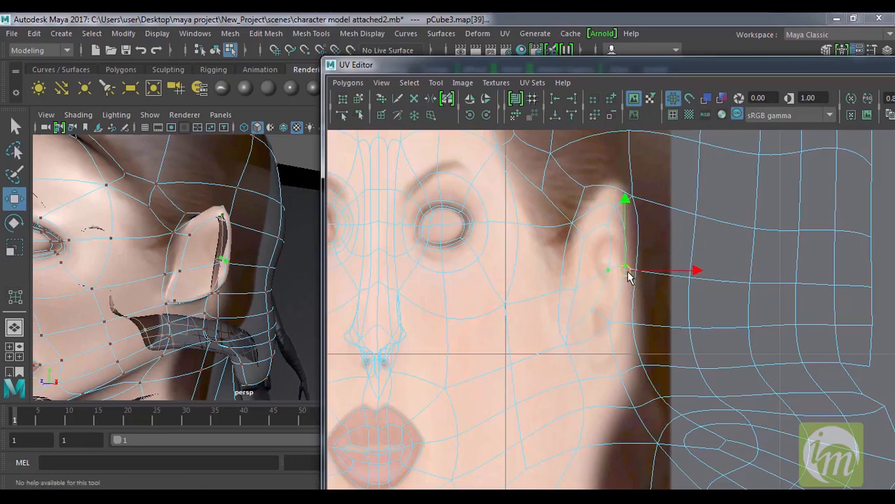
click(604, 324)
drag(622, 327, 626, 331)
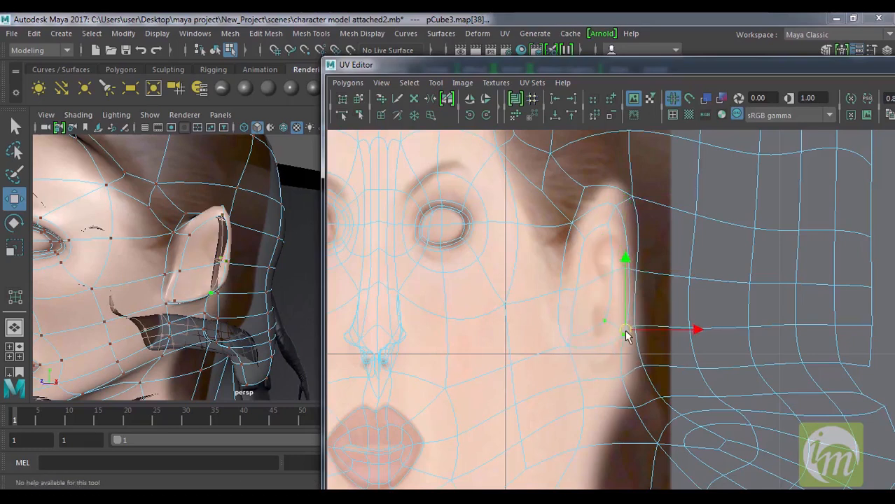
click(573, 351)
drag(558, 359, 576, 364)
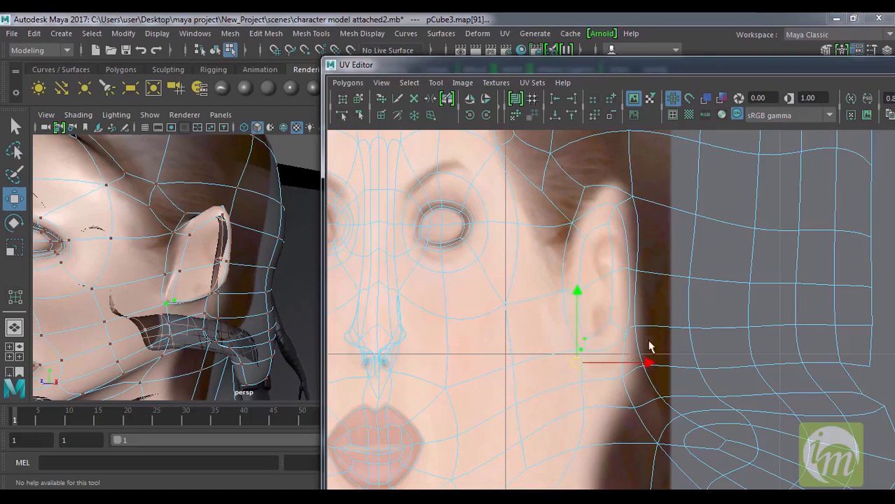
Step: Reposition the UVs along the left-hand temple hairline and in front of the ear to follow the texture's hair boundary
scroll(651, 343, down, 5)
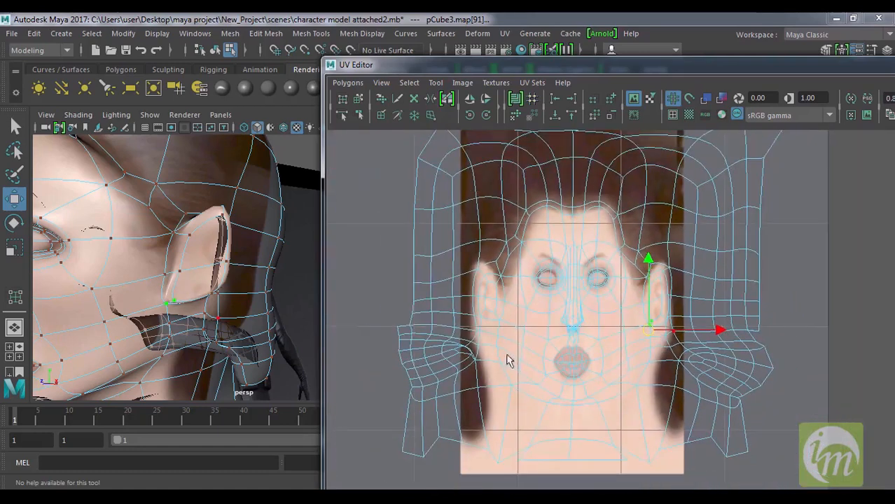
scroll(474, 326, up, 3)
alt+middle_drag(476, 330, 570, 398)
scroll(544, 337, up, 2)
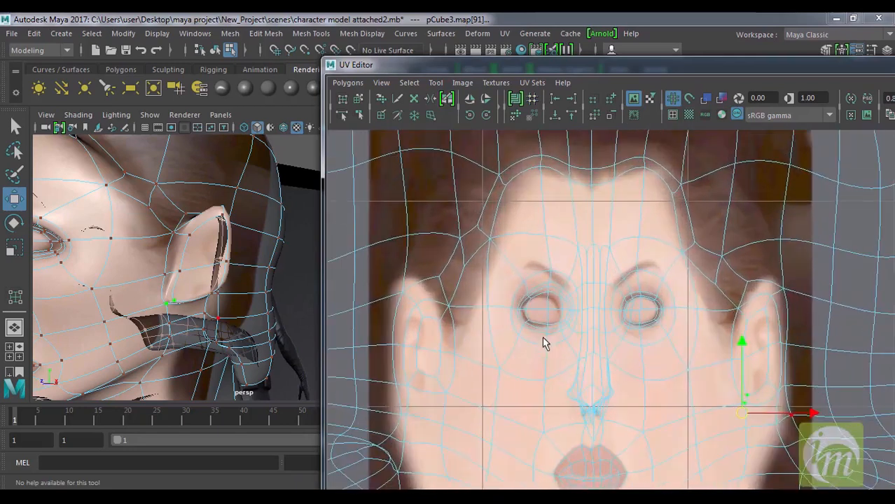
drag(500, 245, 502, 248)
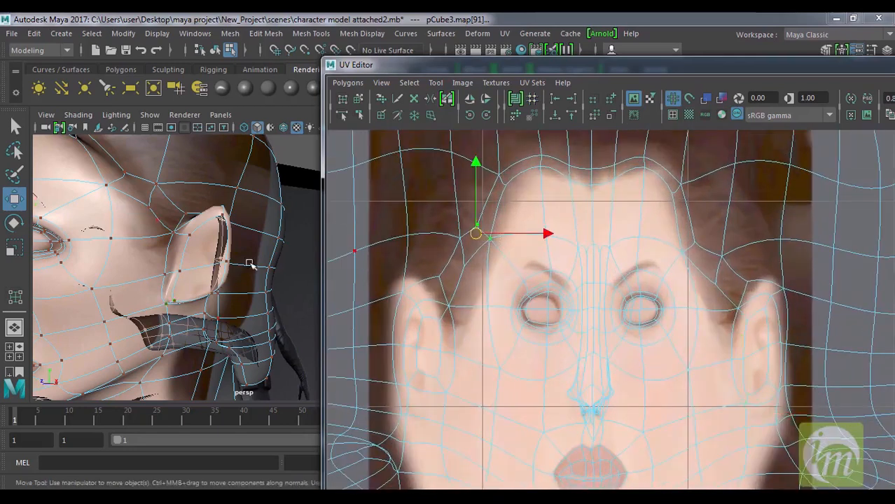
alt+drag(168, 274, 242, 296)
scroll(224, 275, down, 5)
scroll(240, 295, up, 5)
alt+middle_drag(240, 294, 222, 349)
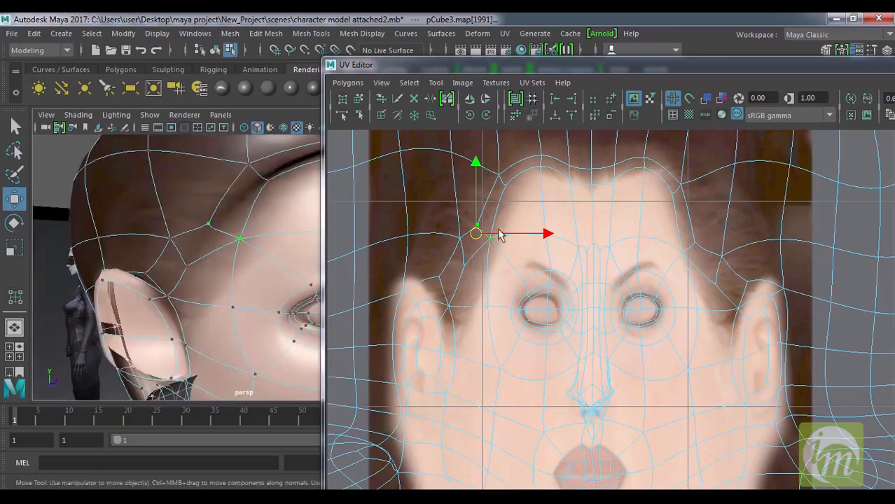
drag(482, 238, 472, 276)
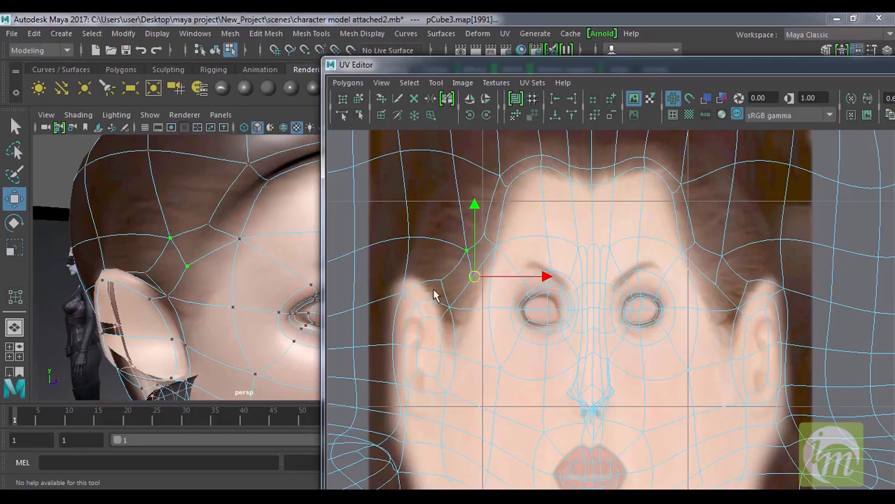
mouse_move(459, 317)
mouse_down()
mouse_move(452, 304)
mouse_move(459, 308)
mouse_up()
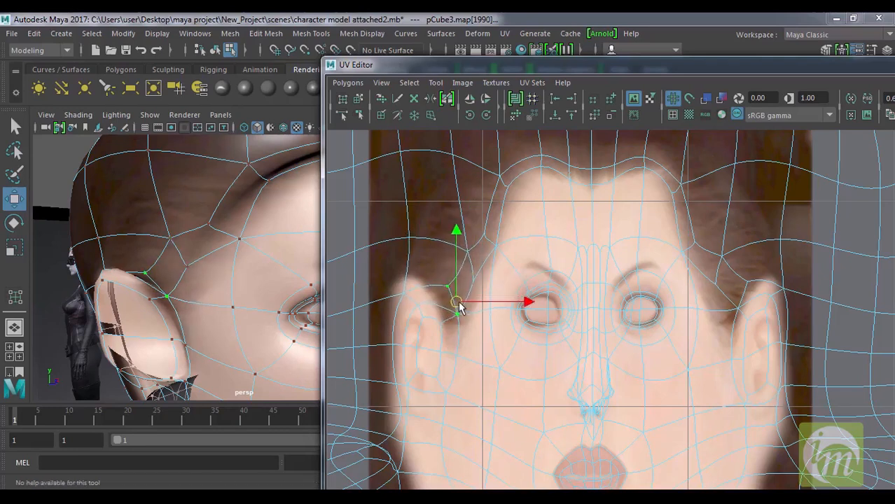
Step: Move the left-hand ear's outer UVs, from the tip to below the lobe, outward around the painted ear
alt+drag(258, 312, 301, 281)
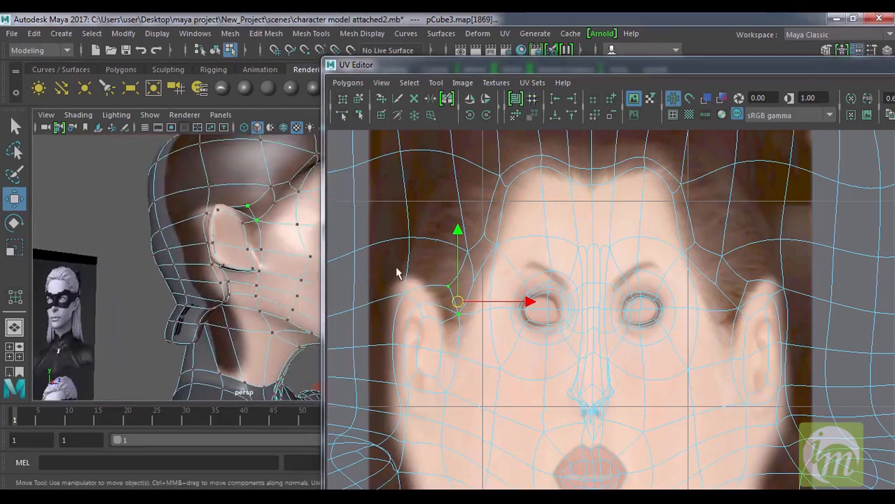
click(404, 295)
drag(404, 289, 396, 268)
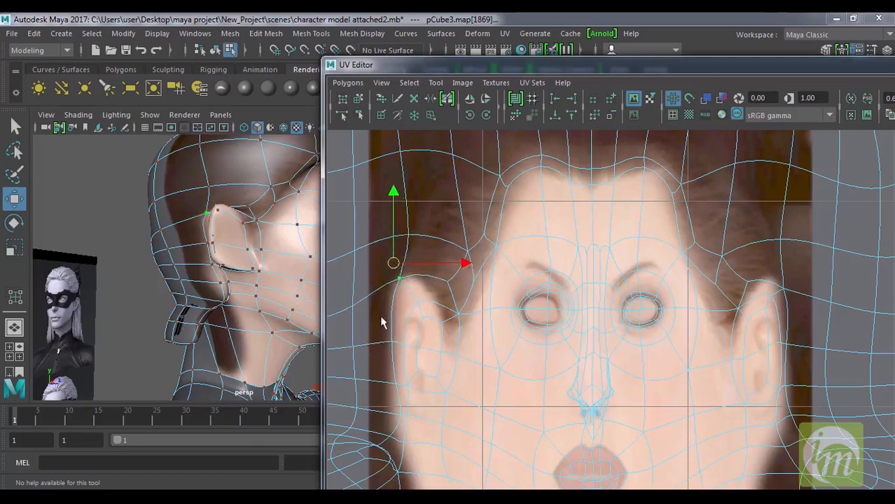
click(392, 346)
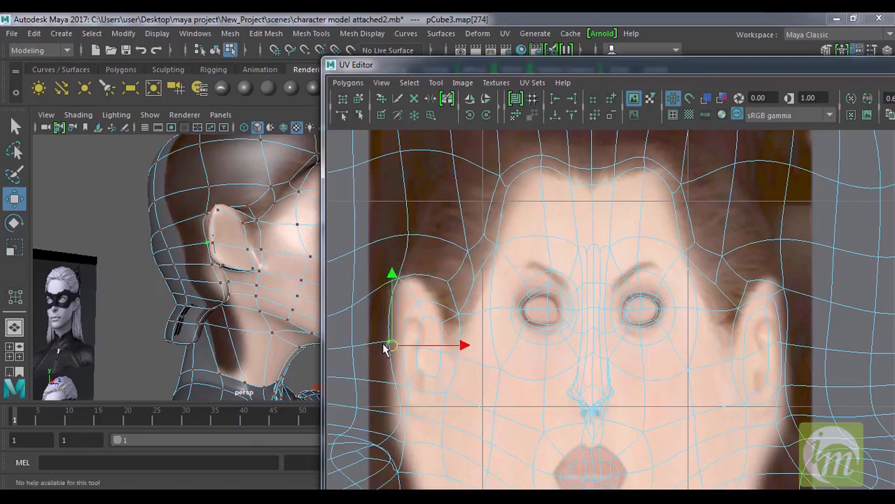
alt+middle_drag(426, 344, 490, 239)
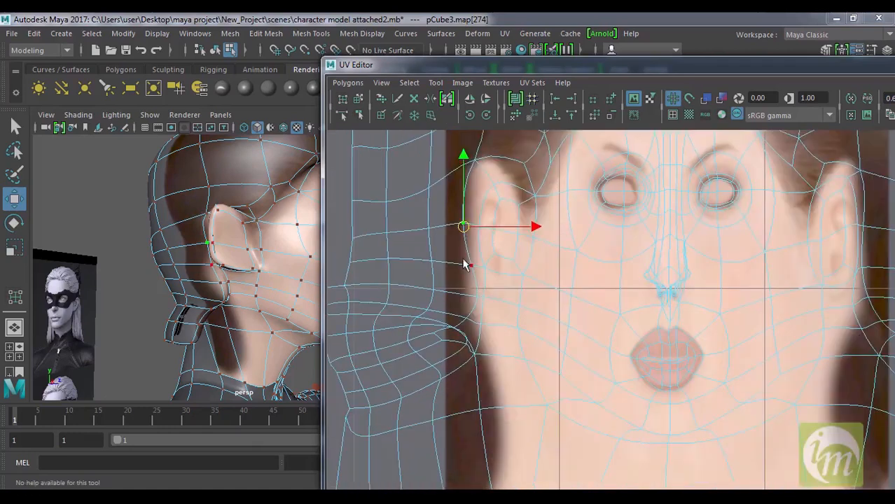
mouse_move(477, 274)
mouse_down()
mouse_move(460, 268)
mouse_move(466, 281)
mouse_up()
click(482, 303)
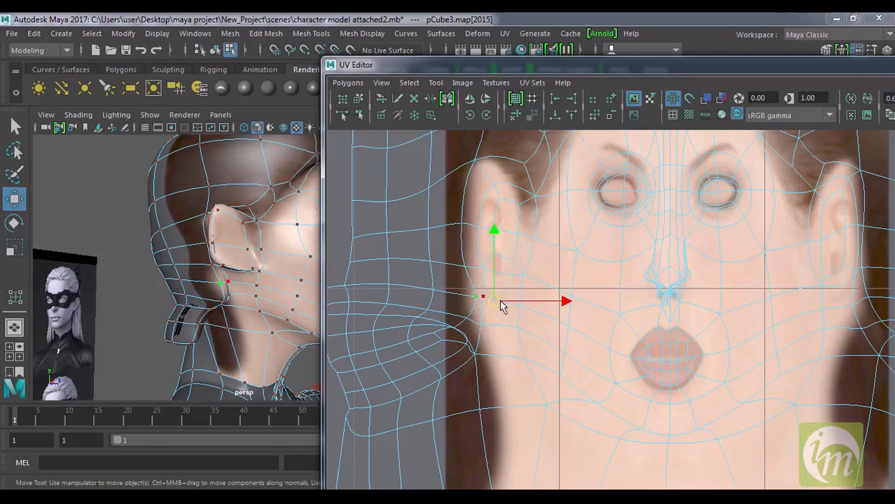
drag(475, 306, 474, 307)
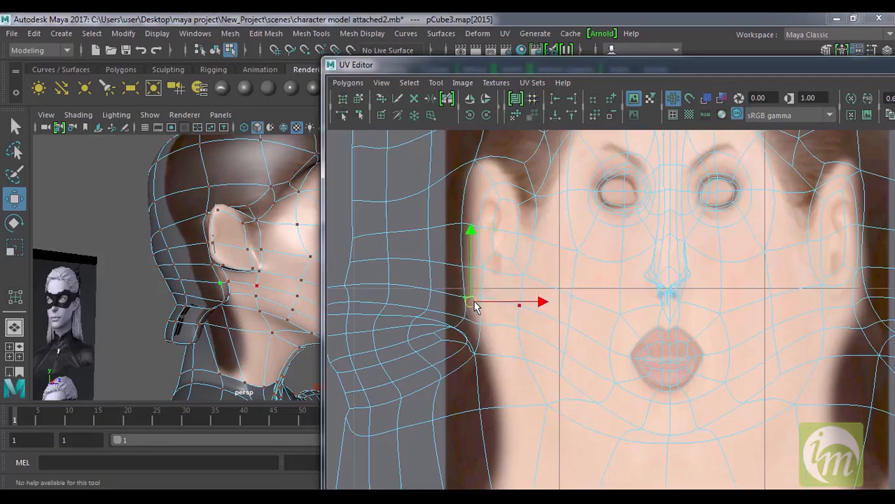
Step: Move the left-hand neck UV below the ear inward, off the dark hair and onto the skin area
alt+drag(281, 320, 273, 297)
click(258, 295)
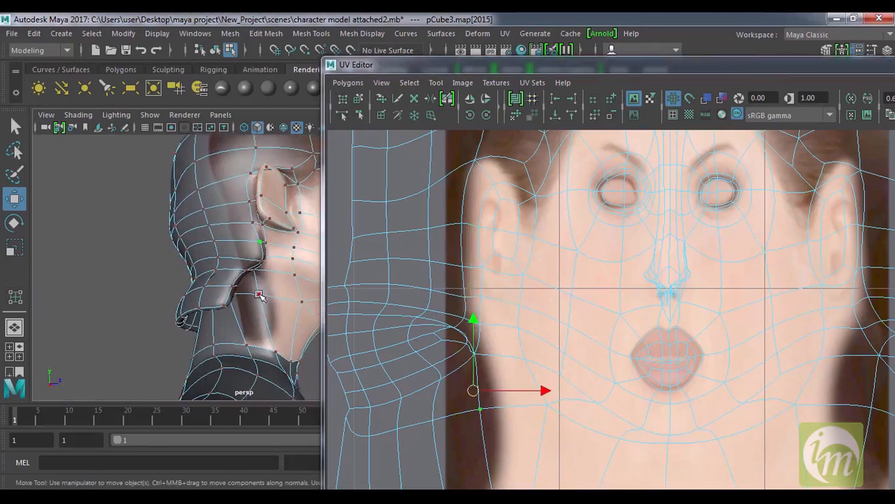
click(478, 407)
drag(477, 396, 532, 400)
scroll(564, 389, down, 2)
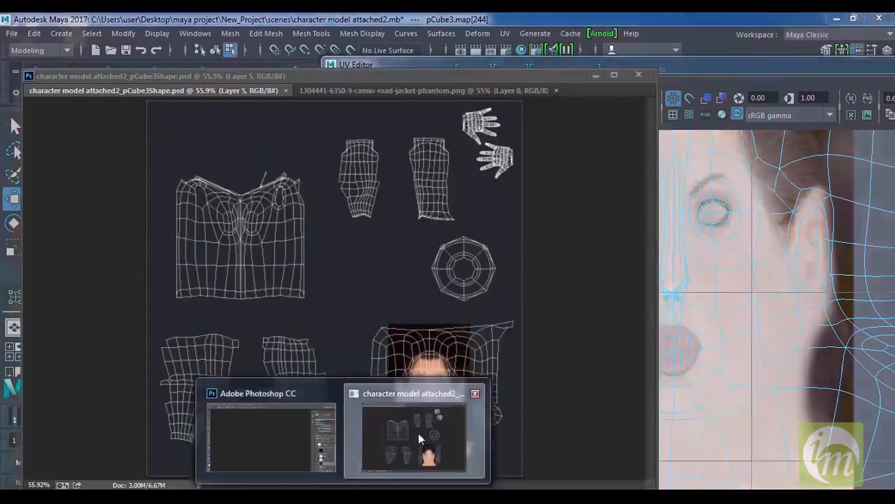
Step: Switch to the pCube3Shape PSD in Photoshop, make Layer 3 active and hide the UVSnapShot layer
click(418, 432)
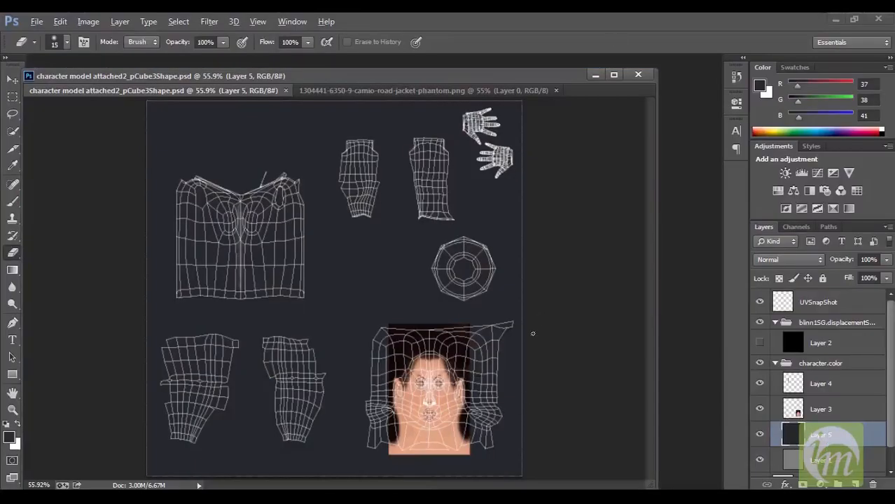
alt+scroll(514, 357, up, 3)
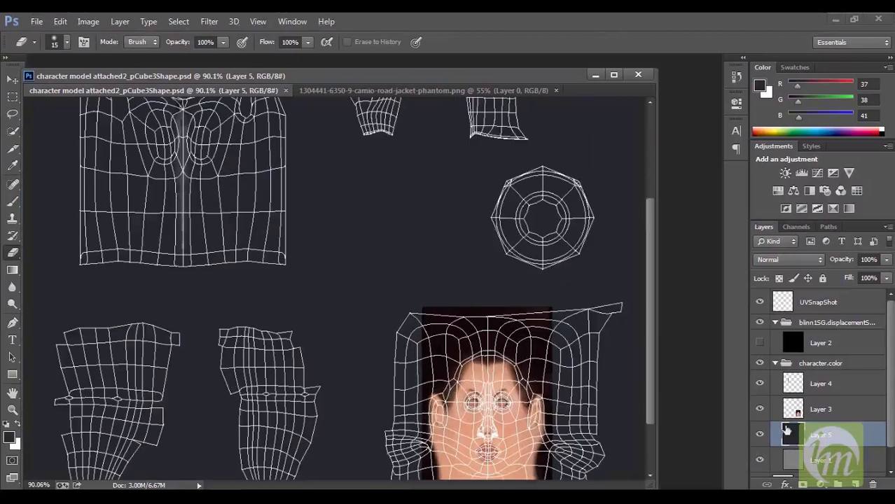
click(816, 413)
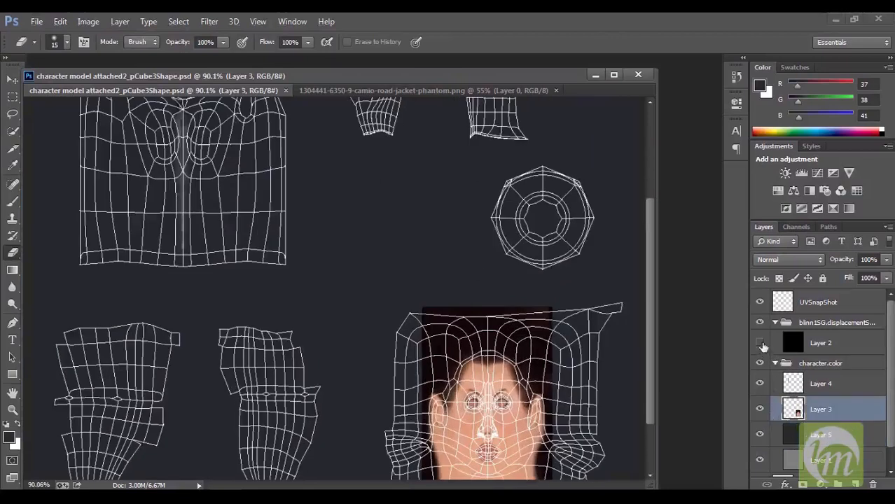
click(759, 302)
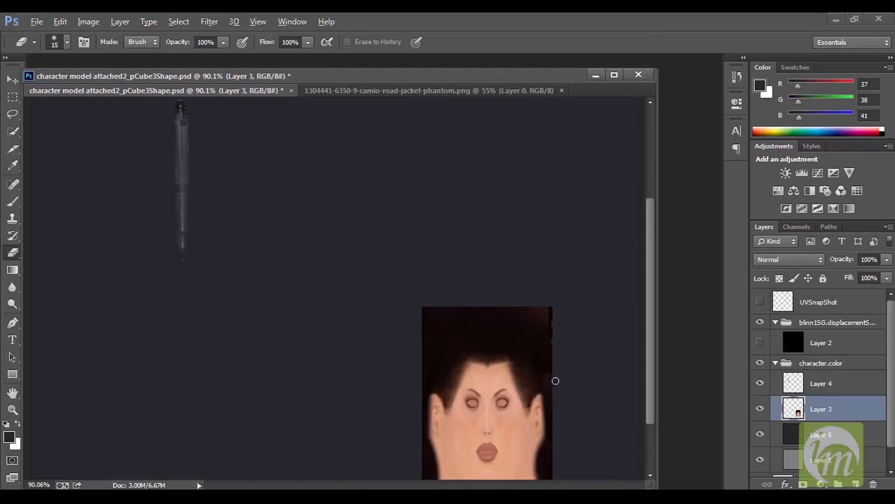
alt+scroll(523, 386, up, 2)
drag(535, 396, 526, 271)
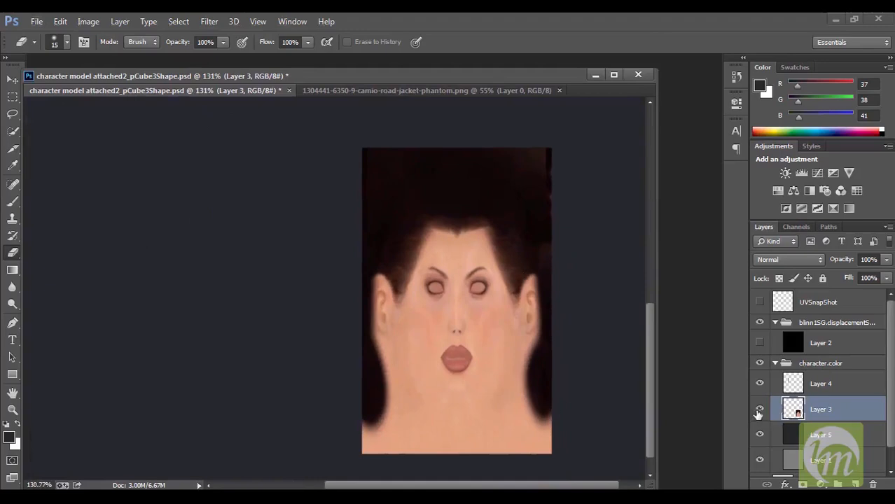
Step: Clone skin over the dark hair beside the right-hand neck using the Clone Stamp with a size 50 brush
click(12, 219)
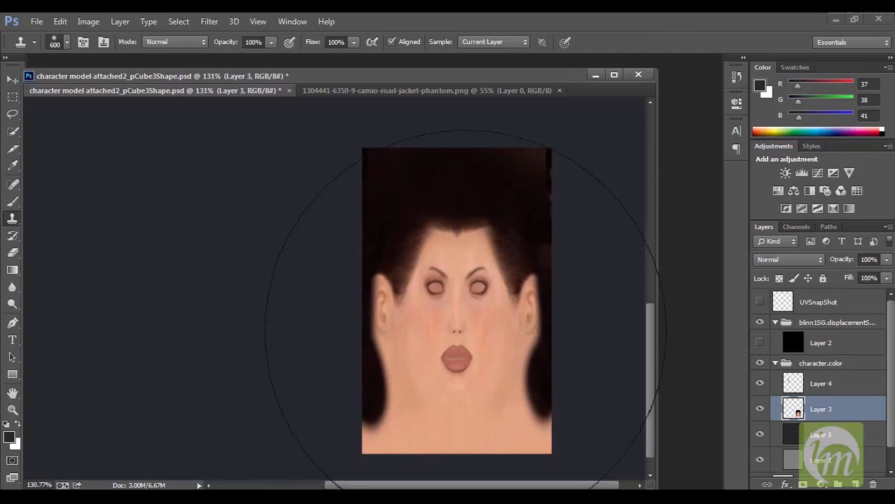
key(bracketleft)
key(bracketleft)
key(bracketleft)
key(bracketleft)
key(bracketleft)
key(bracketleft)
key(bracketleft)
key(bracketleft)
key(bracketleft)
key(bracketleft)
key(bracketleft)
key(bracketleft)
key(bracketleft)
key(bracketleft)
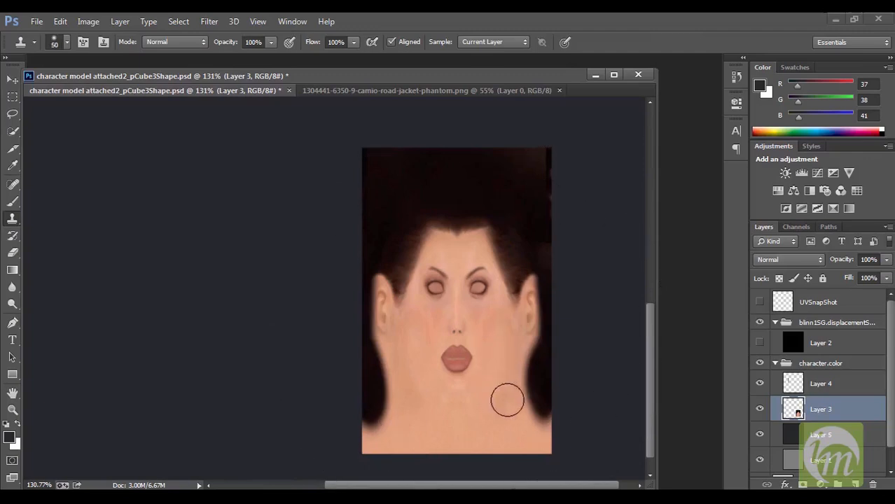
mouse_move(515, 386)
mouse_down()
mouse_move(520, 376)
mouse_move(524, 407)
mouse_move(540, 415)
mouse_move(533, 416)
mouse_move(554, 410)
mouse_move(533, 384)
mouse_up()
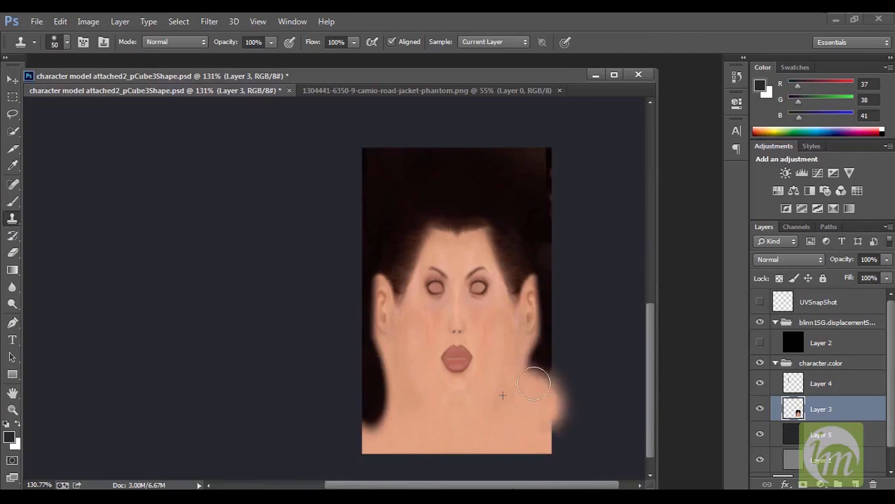
Step: Clone dark hair beyond the right edge of the face image, from the top of the head down to the neck
alt+click(536, 218)
drag(563, 270, 565, 341)
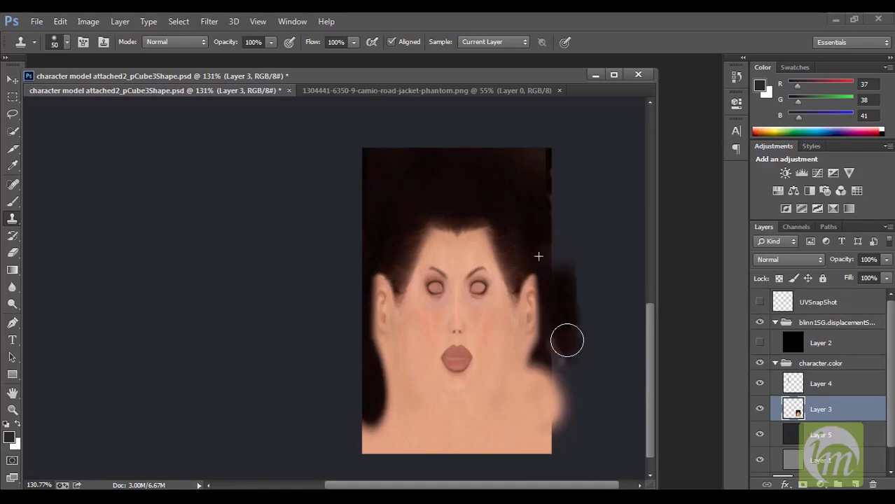
alt+click(540, 237)
mouse_move(555, 274)
mouse_down()
mouse_move(559, 222)
mouse_move(547, 206)
mouse_move(545, 171)
mouse_move(577, 248)
mouse_move(566, 227)
mouse_up()
alt+click(537, 210)
alt+click(533, 182)
alt+click(525, 192)
alt+click(566, 228)
mouse_move(592, 259)
mouse_down()
mouse_move(580, 279)
mouse_move(581, 324)
mouse_move(560, 361)
mouse_move(561, 349)
mouse_move(577, 360)
mouse_up()
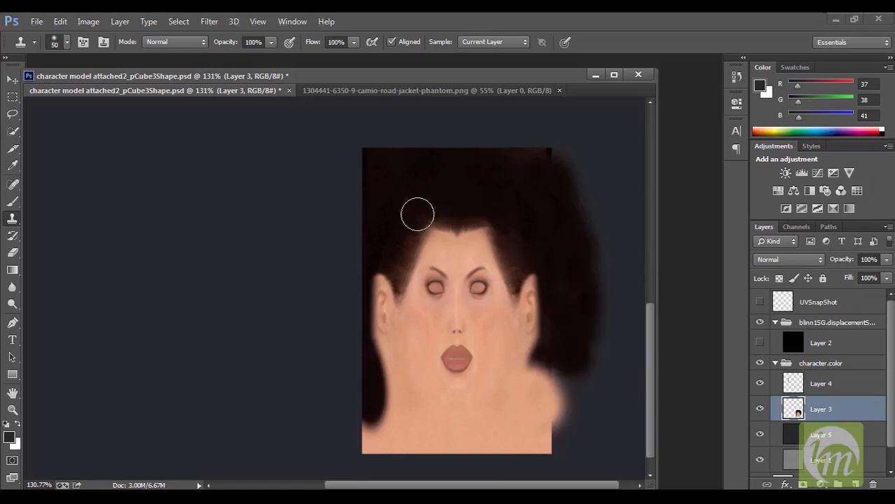
Step: Clone dark hair beyond the left edge of the face image, extending it from the crown down beside the neck
alt+click(377, 172)
drag(369, 224, 352, 262)
alt+click(379, 172)
mouse_move(387, 170)
mouse_down()
mouse_move(364, 184)
mouse_move(350, 170)
mouse_move(359, 164)
mouse_move(349, 178)
mouse_move(348, 220)
mouse_move(369, 216)
mouse_move(360, 220)
mouse_move(346, 279)
mouse_move(350, 323)
mouse_up()
alt+click(382, 184)
alt+click(382, 180)
mouse_move(347, 289)
mouse_down()
mouse_move(353, 370)
mouse_move(346, 387)
mouse_move(334, 331)
mouse_move(340, 341)
mouse_move(331, 347)
mouse_move(315, 306)
mouse_move(332, 290)
mouse_up()
alt+click(371, 203)
alt+click(391, 199)
alt+click(379, 217)
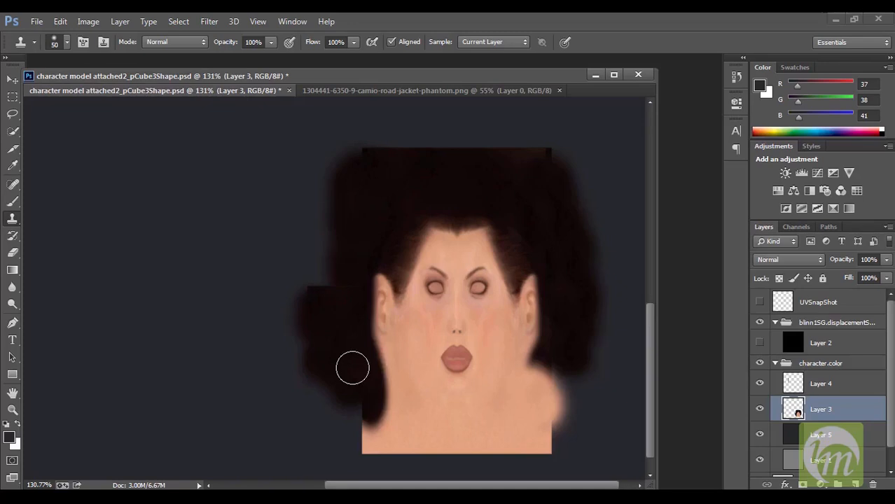
Step: Clone skin over the dark hair beside the left-hand neck and save the PSD
drag(383, 376, 384, 366)
mouse_move(387, 397)
mouse_down()
mouse_move(378, 398)
mouse_move(386, 413)
mouse_move(363, 420)
mouse_move(365, 413)
mouse_up()
alt+click(414, 406)
drag(393, 386, 386, 362)
key(ctrl+s)
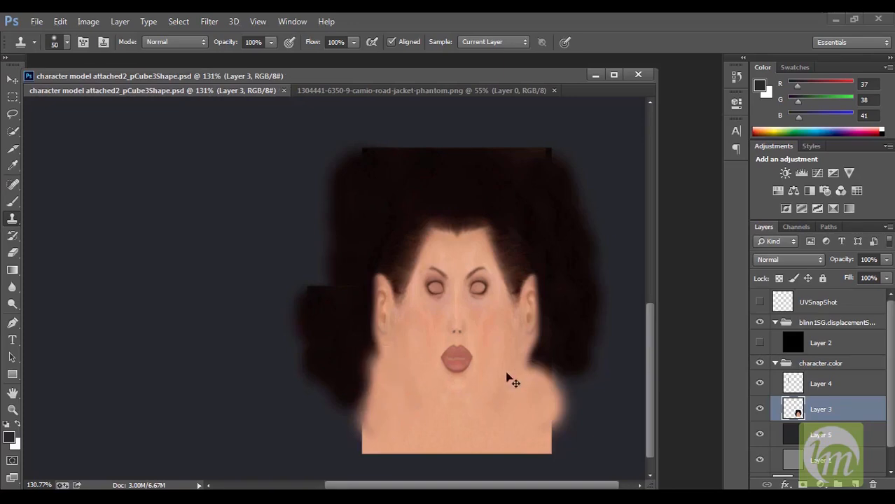
Step: Switch back to Maya and examine the updated texture on the side of the head and neck
click(357, 429)
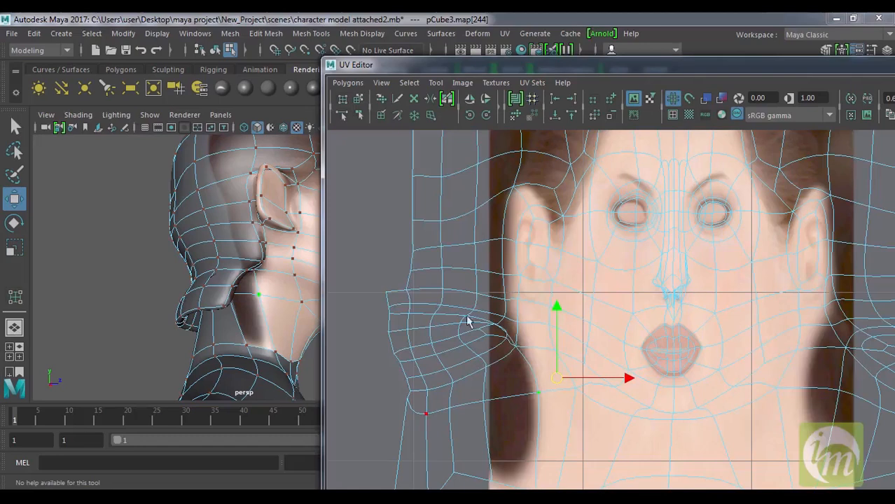
alt+drag(301, 288, 318, 320)
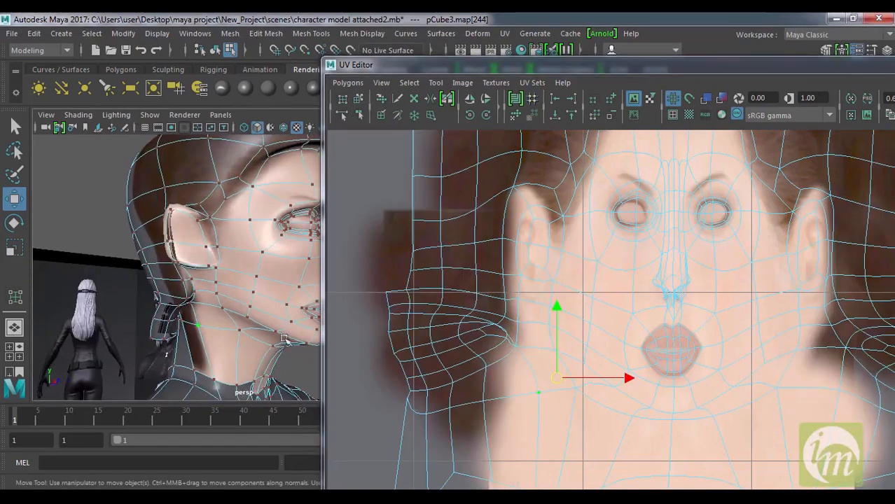
alt+drag(220, 319, 279, 308)
alt+middle_drag(278, 308, 223, 299)
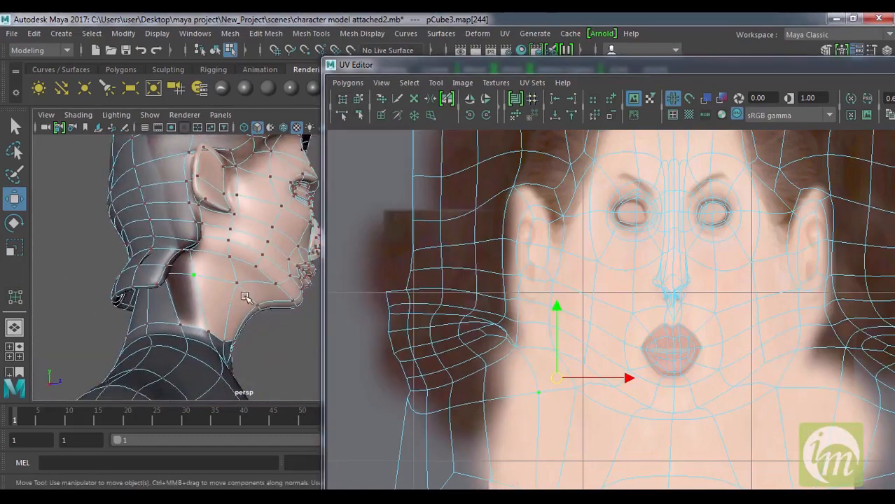
Step: Scale down the UV cluster beside the left-hand side of the neck so it fits within the dark hair
scroll(246, 295, down, 2)
scroll(545, 340, down, 2)
alt+middle_drag(528, 344, 511, 317)
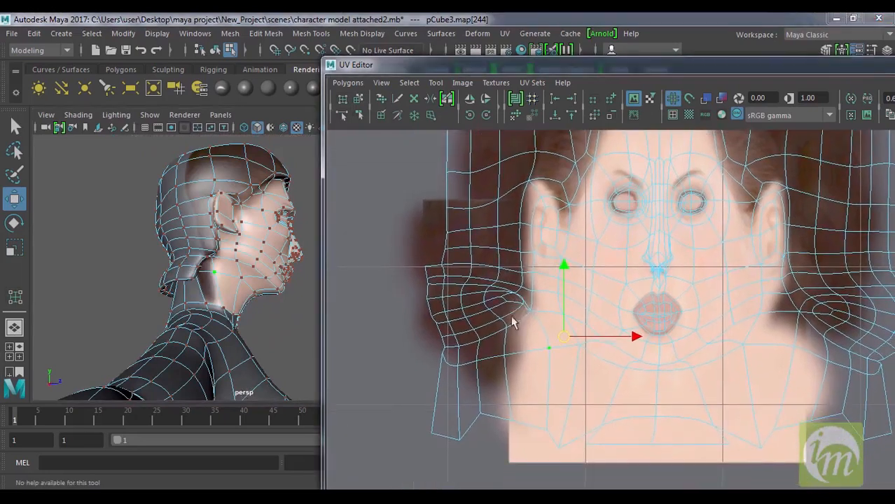
right_drag(482, 333, 539, 328)
drag(403, 254, 513, 449)
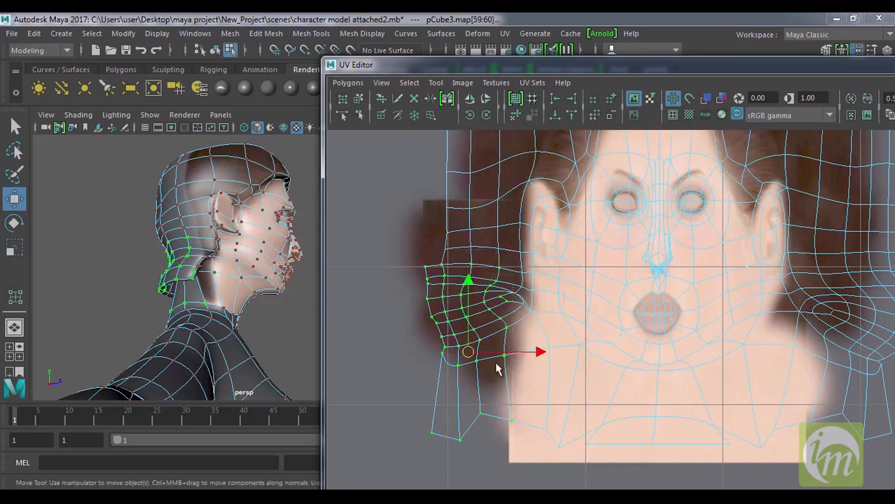
key(r)
drag(469, 352, 490, 309)
key(w)
Step: Scale down the protruding upper-right corner UVs of the head shell and pull them inward towards the hair texture
alt+drag(267, 264, 269, 358)
scroll(607, 334, down, 2)
scroll(607, 334, down, 2)
alt+middle_drag(759, 315, 591, 316)
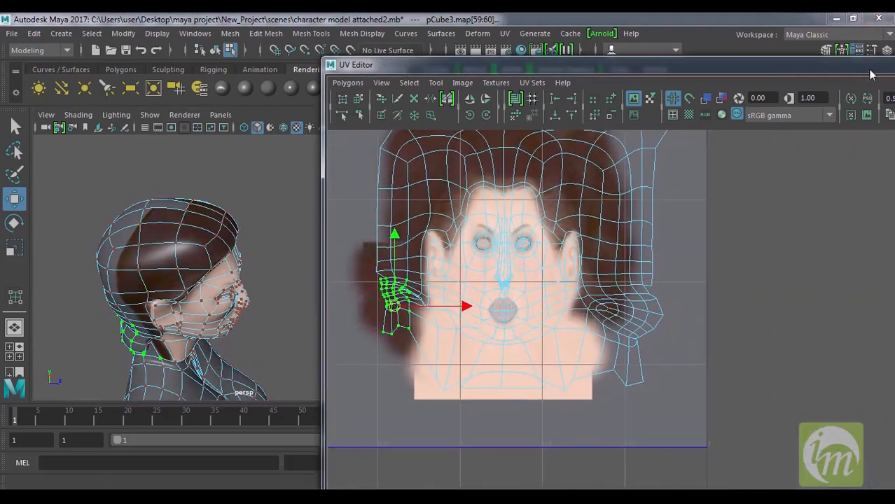
scroll(671, 344, up, 3)
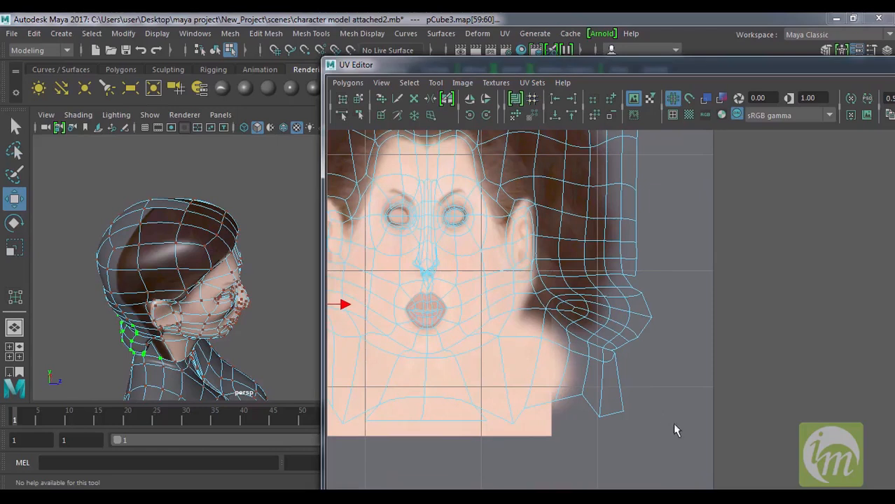
alt+drag(188, 362, 230, 355)
alt+middle_drag(501, 201, 606, 335)
scroll(607, 334, down, 1)
scroll(612, 296, down, 2)
alt+middle_drag(639, 260, 544, 267)
drag(559, 203, 666, 281)
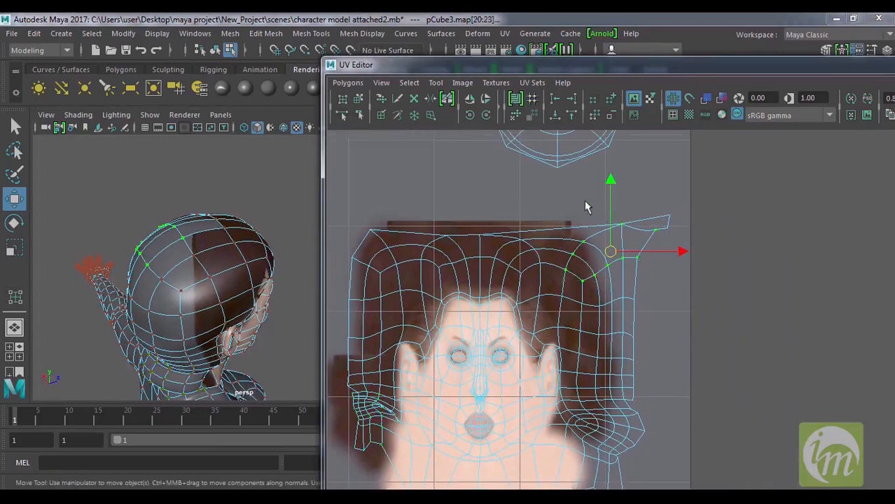
mouse_move(611, 251)
mouse_down()
mouse_move(617, 246)
mouse_move(594, 283)
mouse_move(589, 260)
mouse_move(572, 272)
mouse_move(610, 251)
mouse_up()
key(r)
key(w)
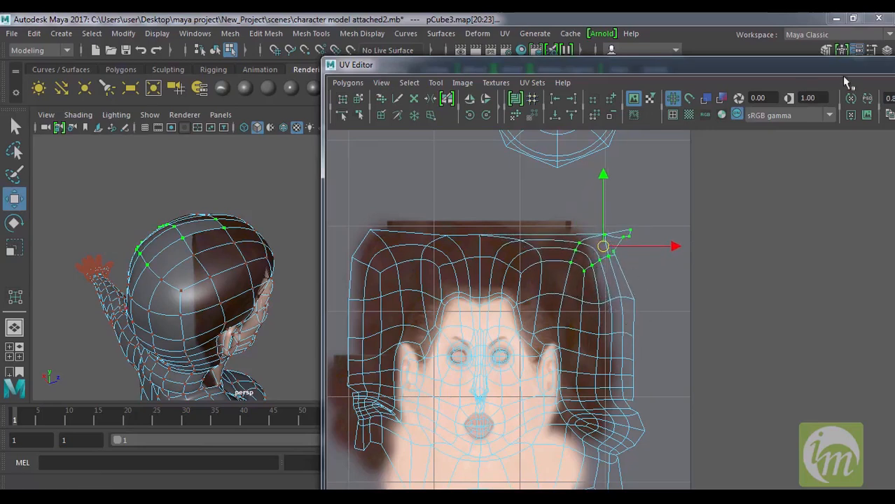
Step: Switch to Photoshop and check the hair coverage against the UVSnapShot overlay, leaving the overlay hidden
mouse_move(495, 474)
click(412, 453)
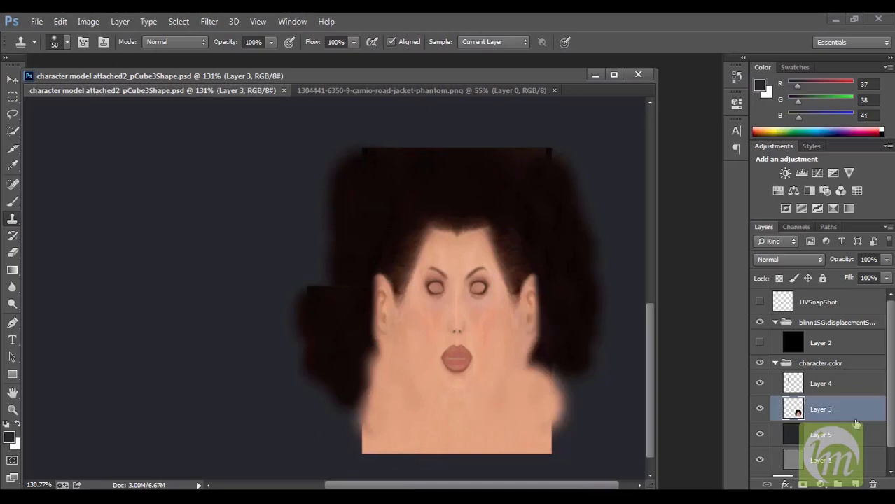
click(759, 302)
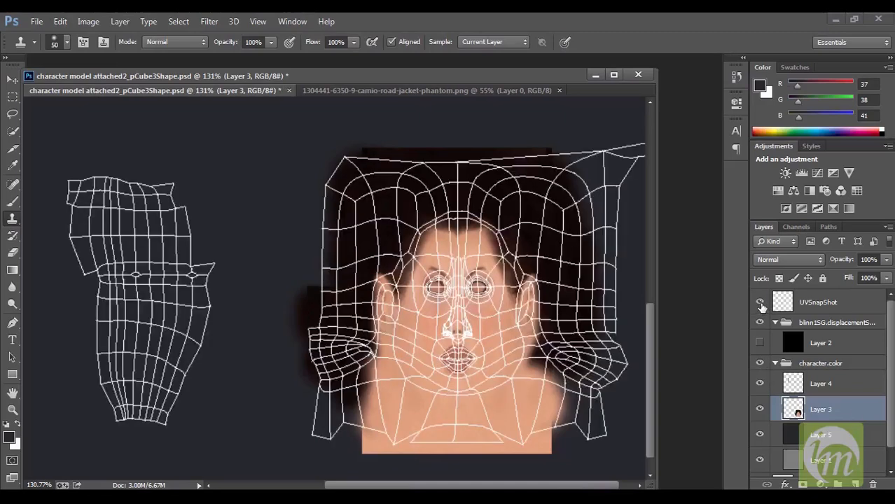
click(760, 302)
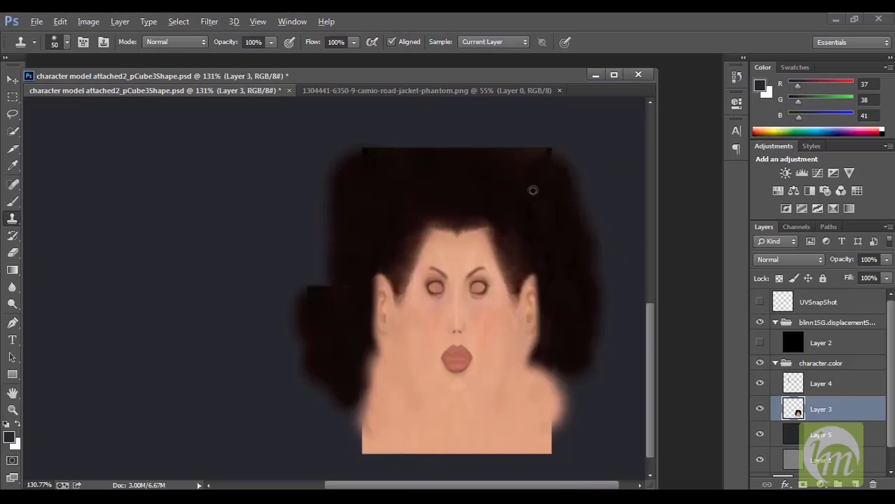
Step: Clone dark hair further outward beyond the right side of the head, from above the crown down to the neck
mouse_move(559, 166)
mouse_down()
mouse_move(593, 192)
mouse_move(551, 168)
mouse_move(609, 224)
mouse_move(595, 227)
mouse_move(593, 288)
mouse_move(564, 183)
mouse_move(614, 180)
mouse_move(628, 201)
mouse_move(631, 231)
mouse_move(619, 262)
mouse_move(628, 257)
mouse_move(604, 330)
mouse_move(666, 346)
mouse_up()
alt+click(565, 183)
alt+click(591, 189)
alt+click(577, 208)
drag(586, 353, 604, 355)
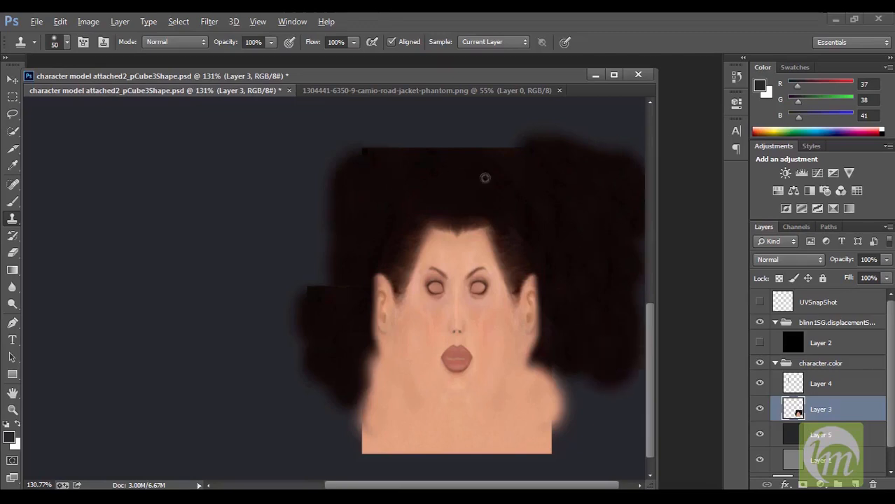
Step: Clone dark hair further outward along the left side of the head down to the neck, and save the PSD
mouse_move(347, 195)
mouse_down()
mouse_move(333, 172)
mouse_move(291, 208)
mouse_move(415, 229)
mouse_up()
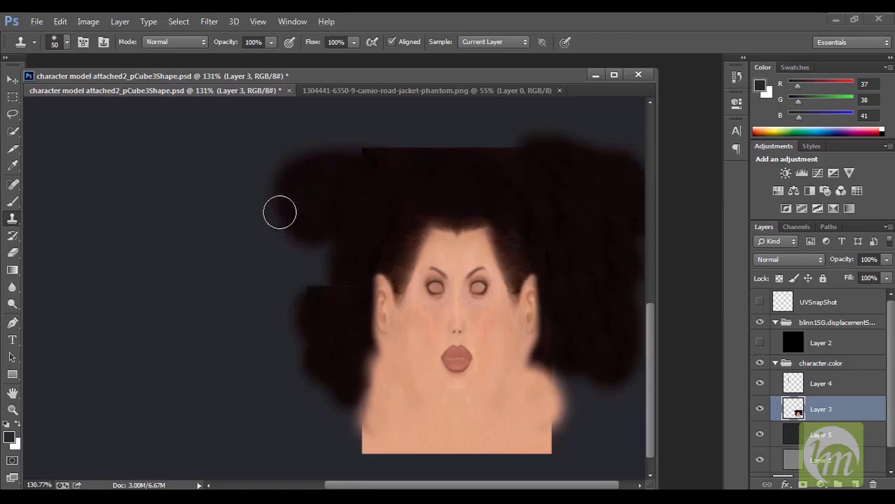
drag(280, 213, 279, 275)
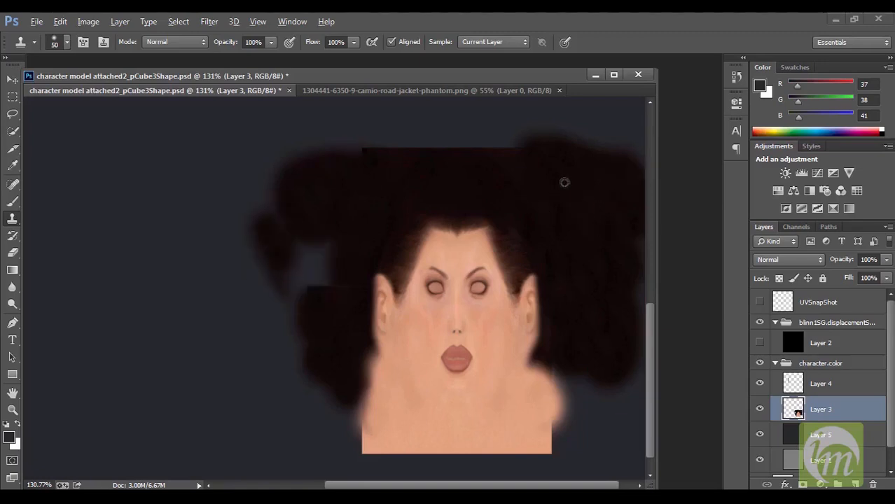
mouse_move(287, 245)
mouse_down()
mouse_move(308, 242)
mouse_move(292, 278)
mouse_move(290, 351)
mouse_move(301, 349)
mouse_move(299, 384)
mouse_up()
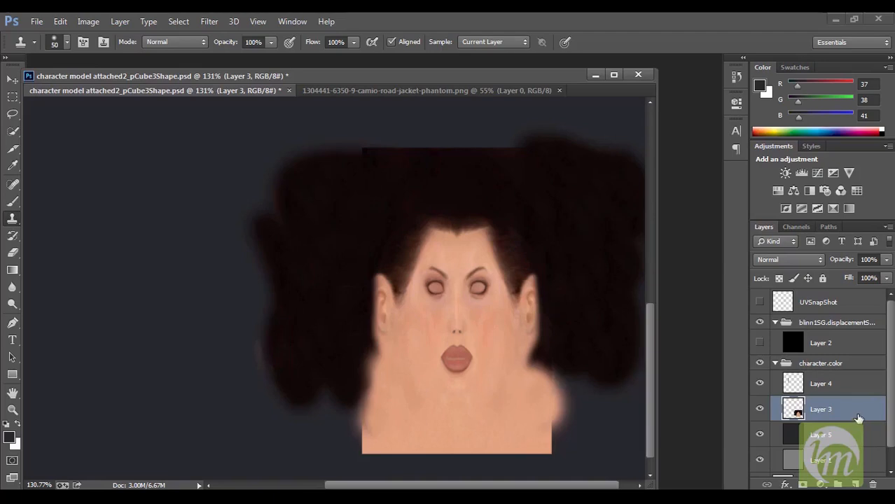
key(ctrl+s)
Step: Switch back to Maya and examine the updated hair texture on the back and side of the head
mouse_move(379, 465)
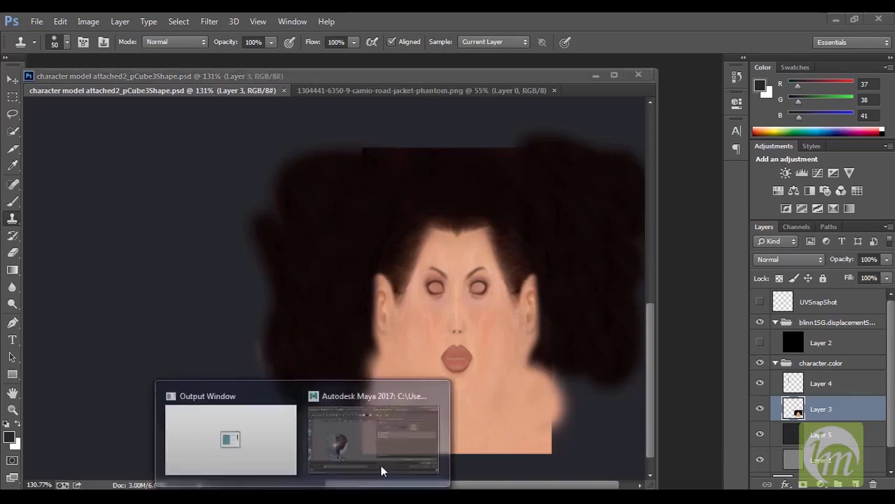
click(402, 454)
alt+drag(238, 313, 280, 253)
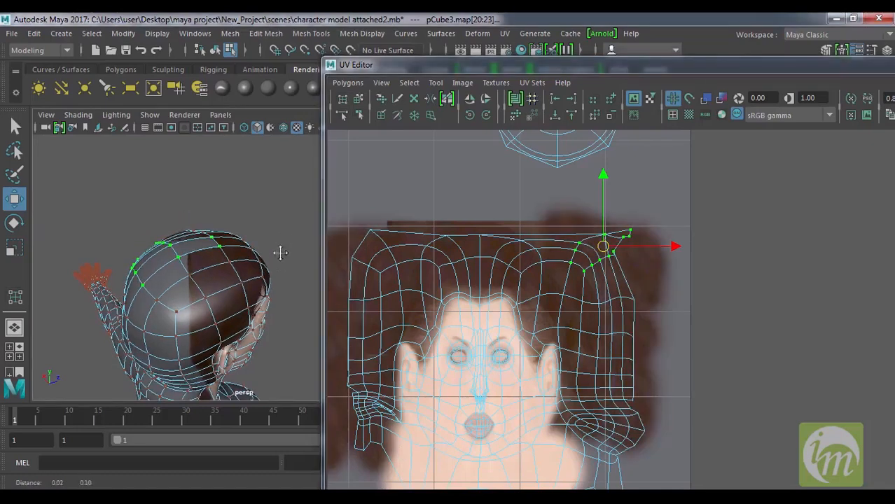
click(241, 282)
right_drag(476, 298, 542, 295)
click(547, 291)
scroll(221, 322, down, 6)
alt+drag(222, 322, 295, 290)
scroll(294, 301, up, 4)
alt+middle_drag(296, 290, 218, 286)
scroll(219, 287, up, 4)
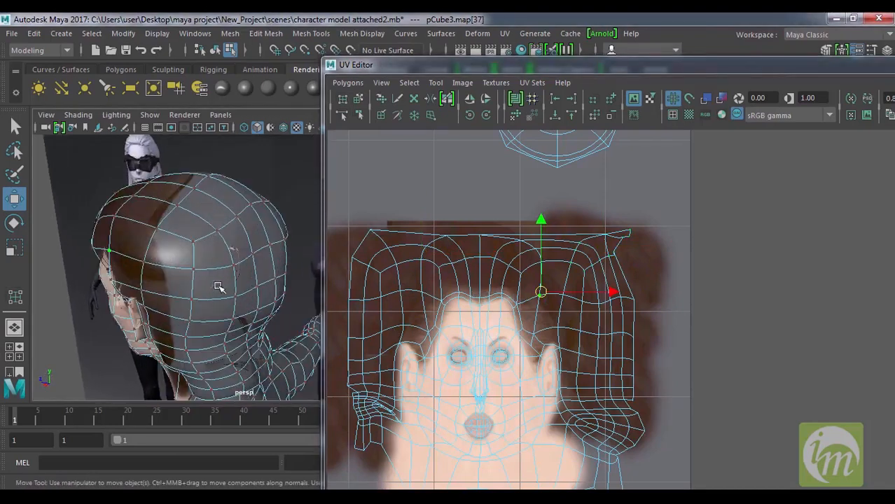
Step: Select the UV point at the back of the crown and nudge it slightly down in the hair area
click(215, 232)
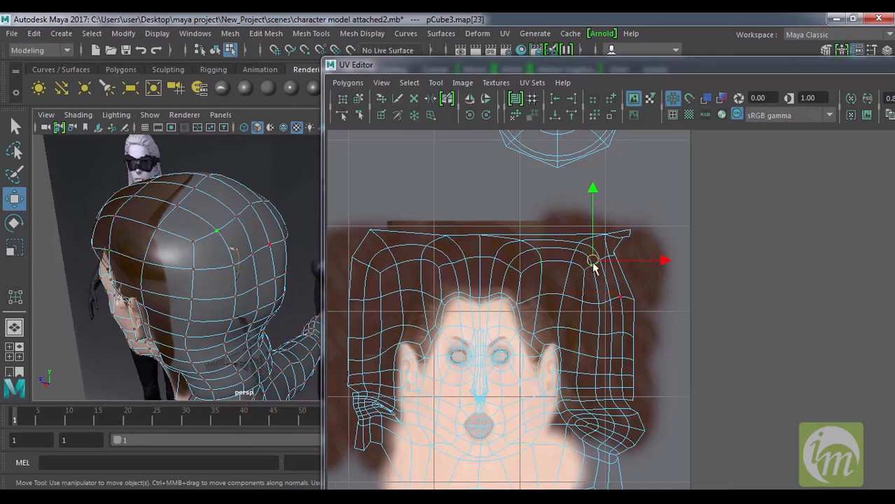
drag(593, 268, 592, 275)
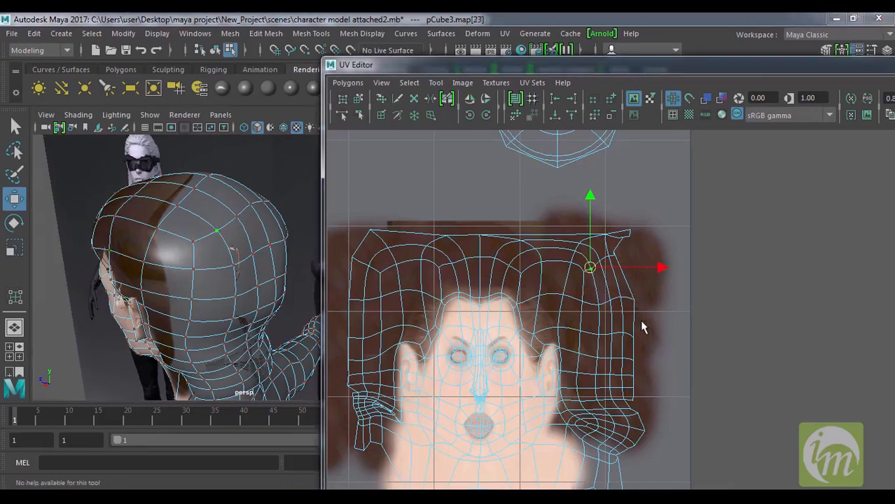
scroll(643, 327, down, 4)
alt+middle_drag(643, 354, 677, 316)
drag(529, 226, 562, 315)
scroll(692, 371, up, 5)
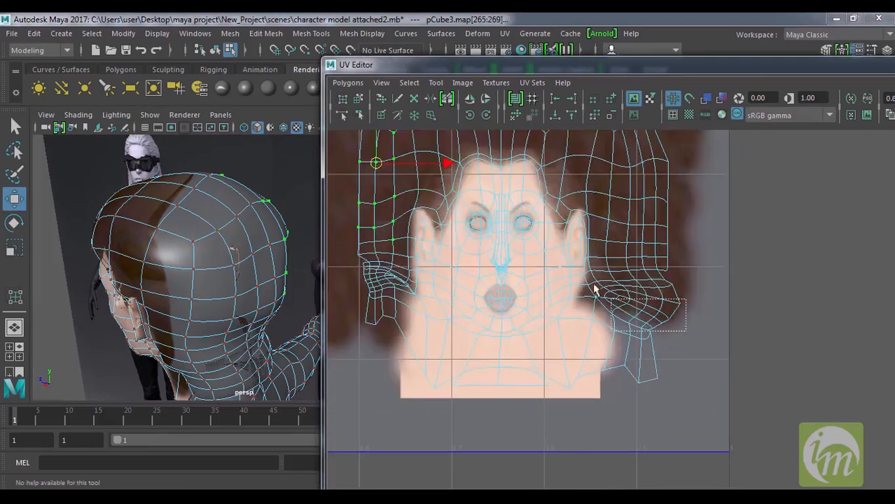
Step: Move the UV cluster beside the right-hand side of the neck up onto the dark hair and adjust its lower edge point
drag(588, 267, 683, 332)
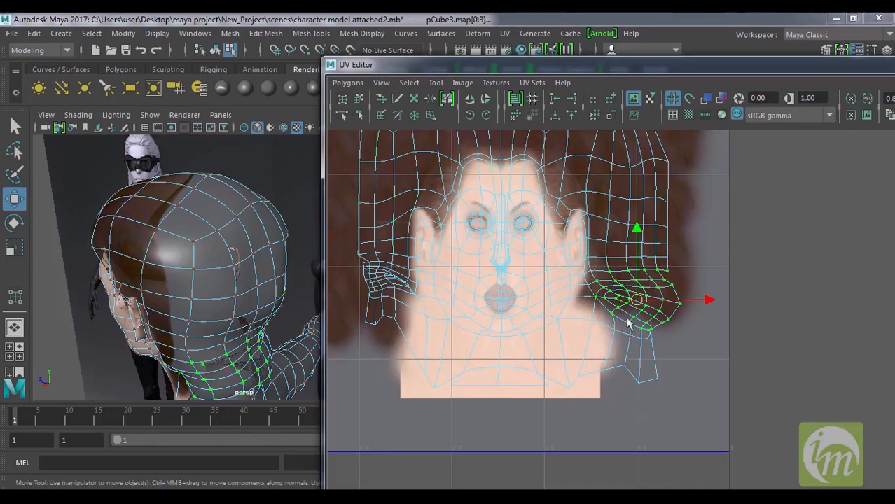
mouse_move(639, 284)
mouse_down()
mouse_move(642, 275)
mouse_move(641, 292)
mouse_up()
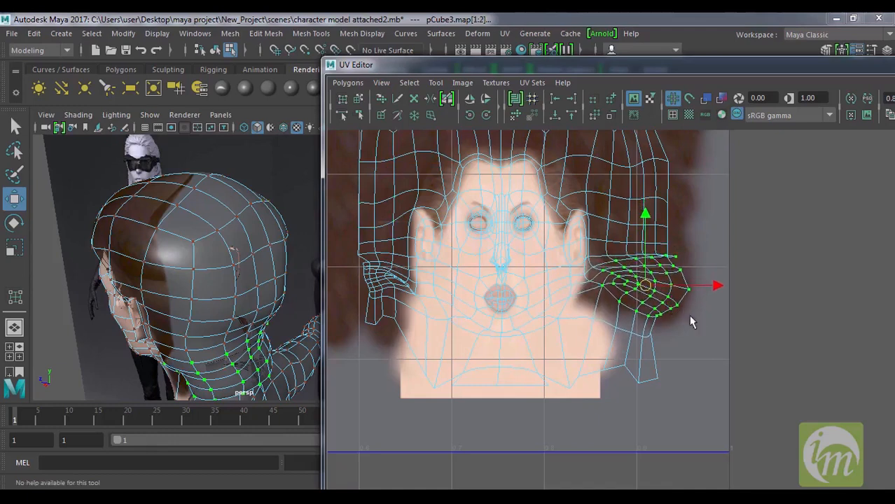
key(ctrl+z)
drag(639, 300, 638, 294)
drag(686, 320, 595, 252)
drag(640, 287, 641, 270)
click(647, 323)
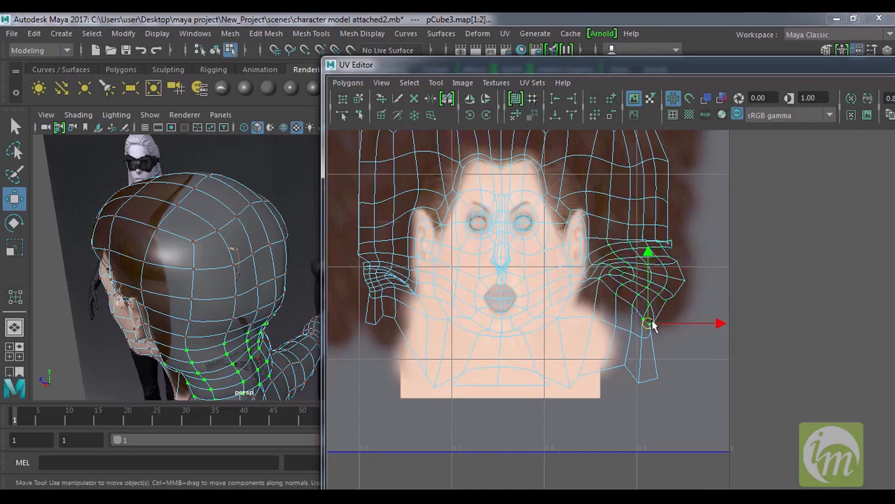
drag(659, 319, 667, 313)
Step: Toggle soft selection and move the neck-side UV point below the ear slightly down on the skin texture
alt+drag(236, 271, 171, 279)
key(b)
alt+drag(264, 285, 201, 261)
scroll(259, 285, up, 3)
alt+right_drag(202, 260, 283, 329)
alt+middle_drag(284, 329, 140, 301)
alt+drag(140, 301, 207, 294)
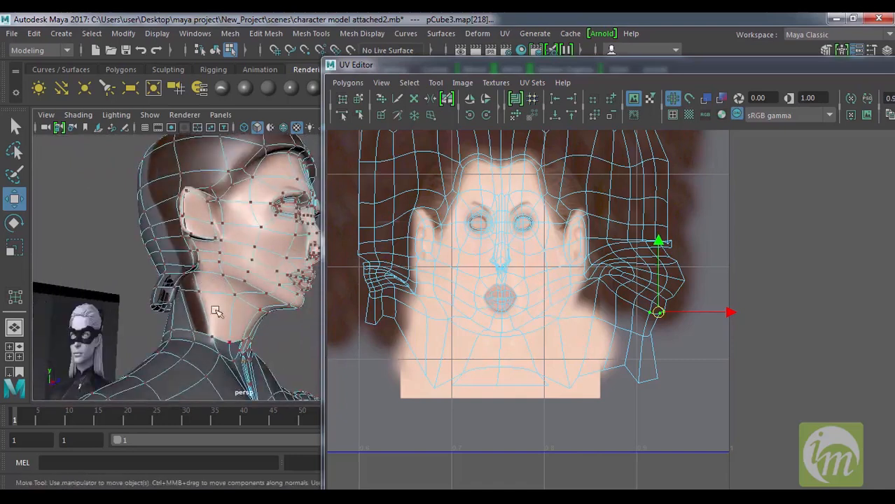
click(199, 292)
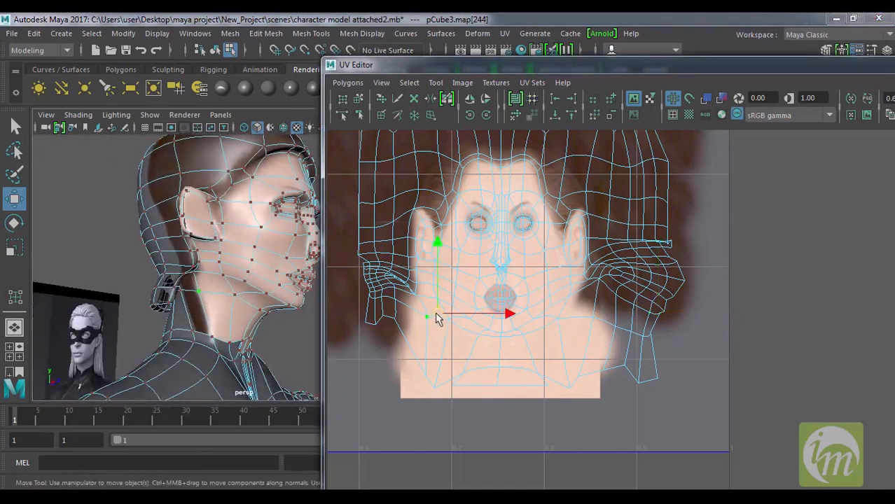
drag(430, 330, 412, 330)
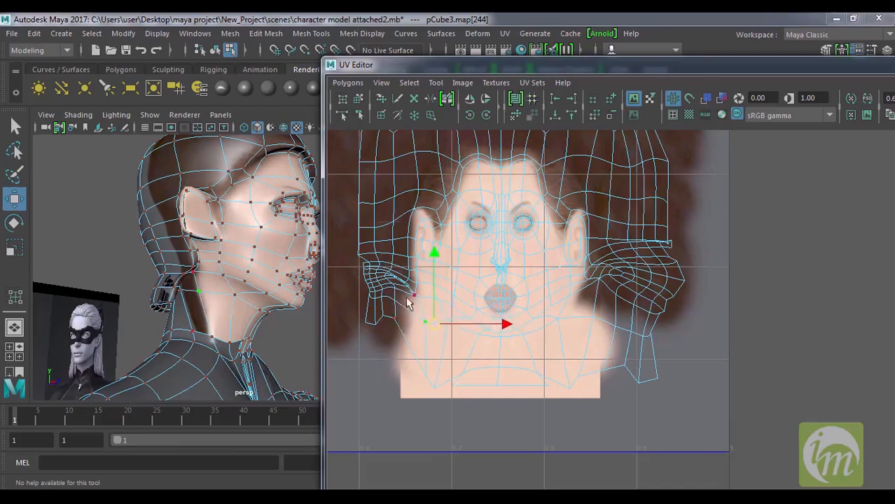
Step: Select the UV point on the upper back of the head and adjust it within the upper-left hair area
alt+drag(218, 311, 279, 299)
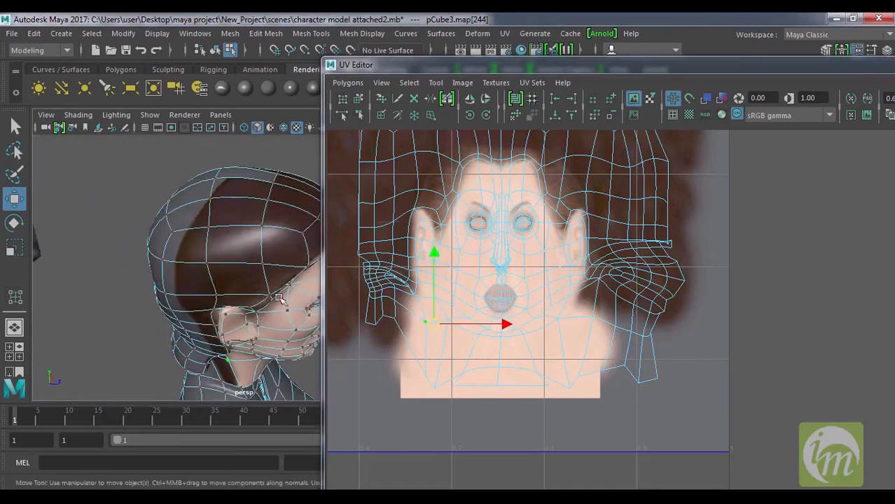
click(172, 232)
alt+middle_drag(398, 139, 454, 251)
drag(451, 241, 452, 244)
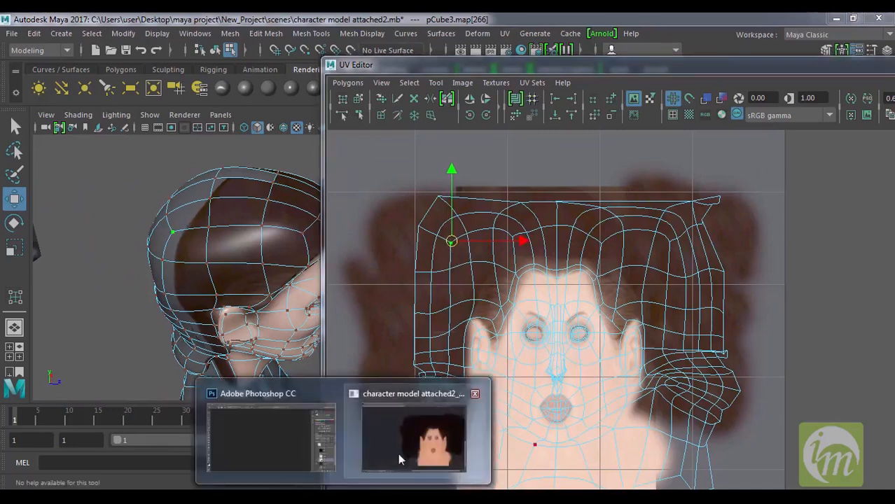
Step: Switch to Photoshop, show the UVSnapShot layer and select Layer 5
click(400, 453)
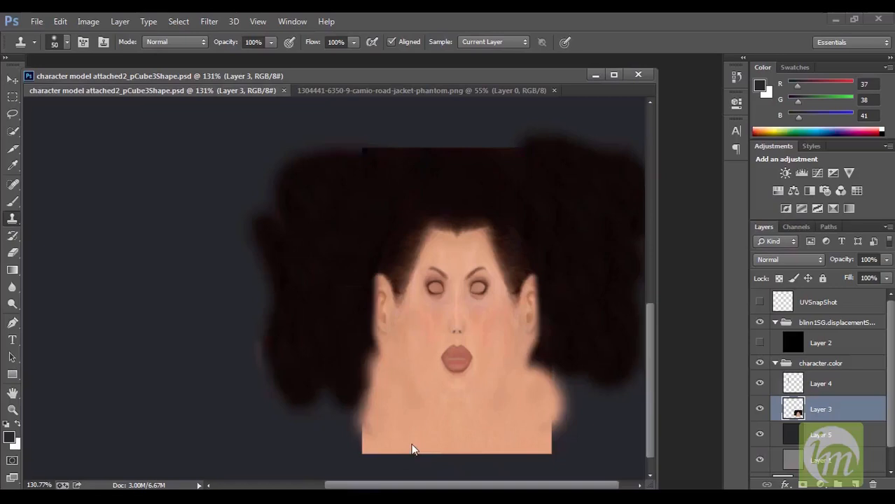
click(759, 302)
key(alt)
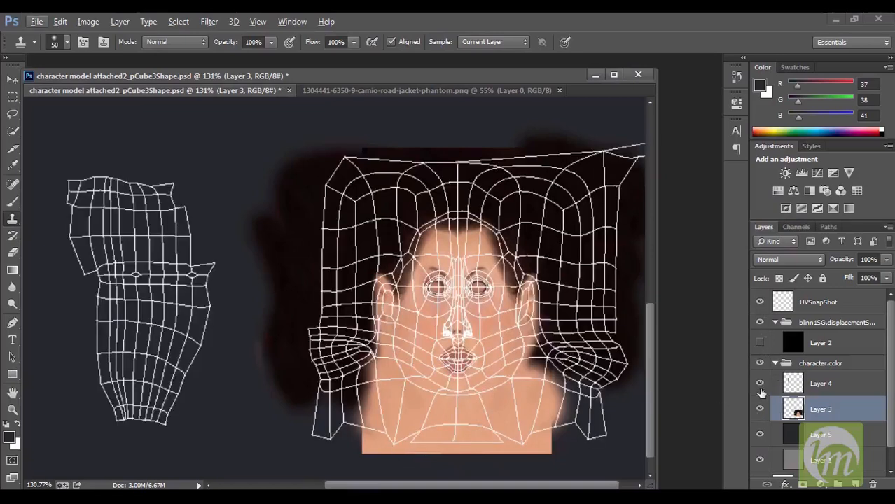
click(810, 437)
Step: Set the foreground colour to black (000000) and fill Layer 5 with it
click(10, 437)
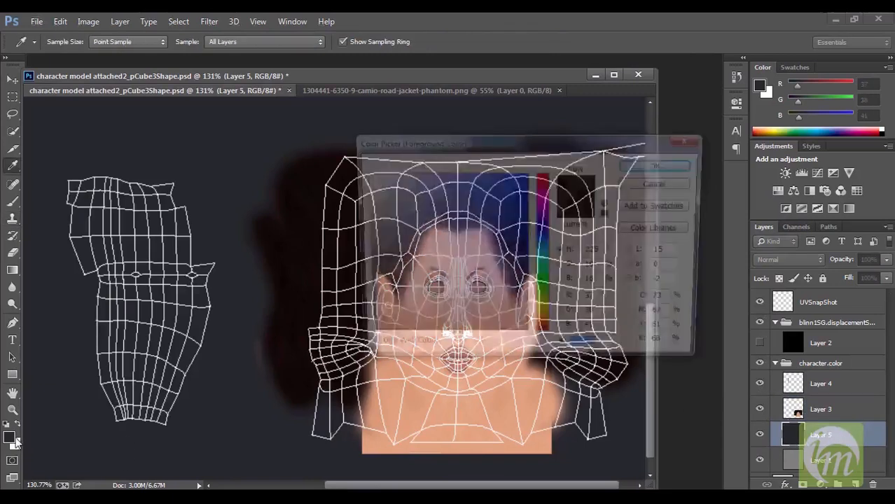
click(661, 183)
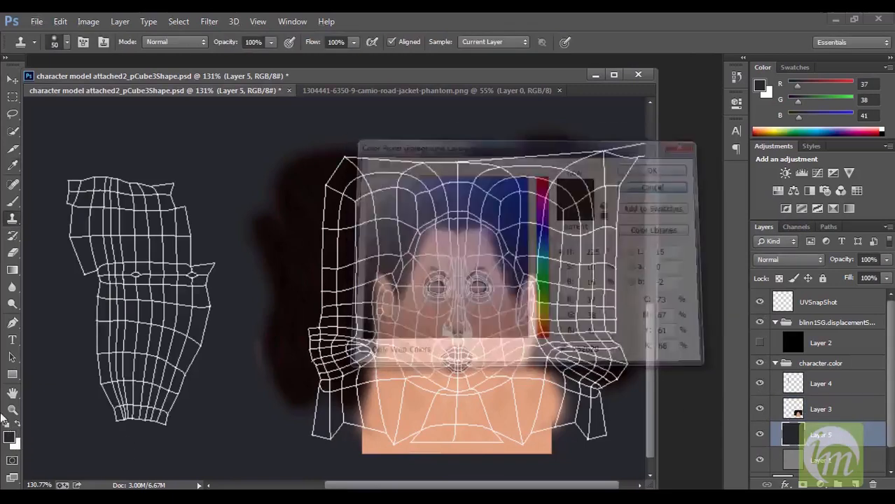
click(9, 436)
text(000000)
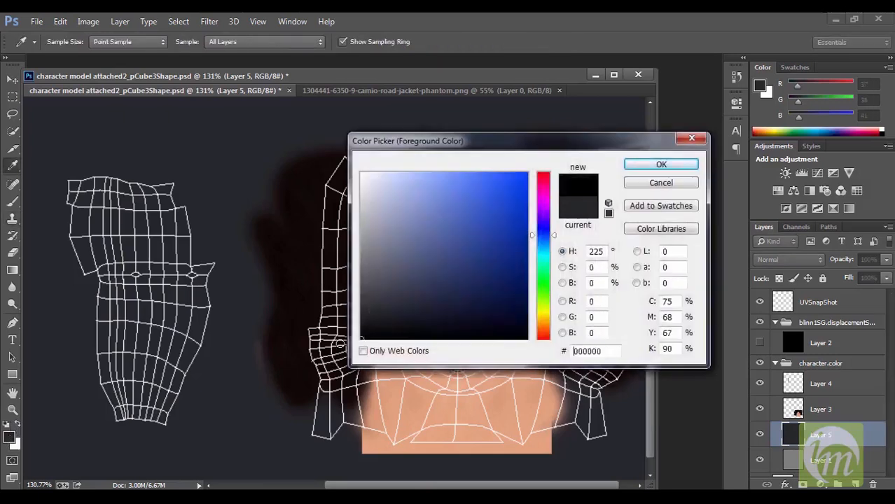
click(661, 164)
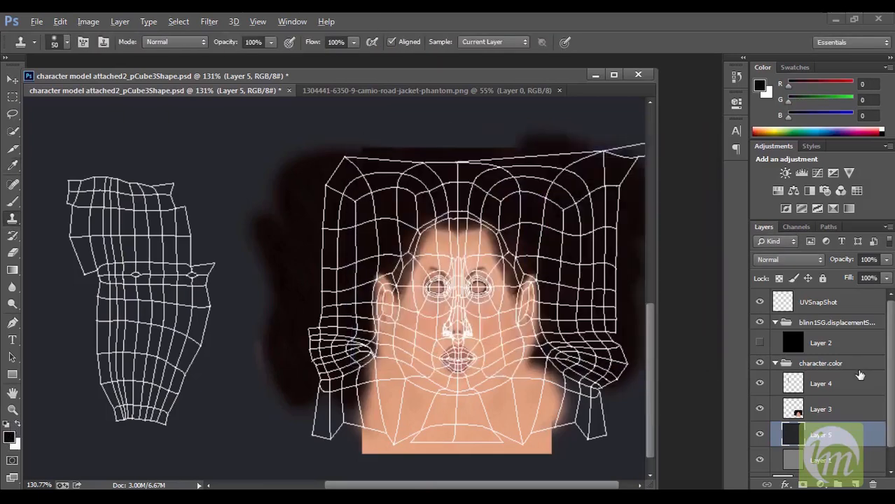
key(alt+BackSpace)
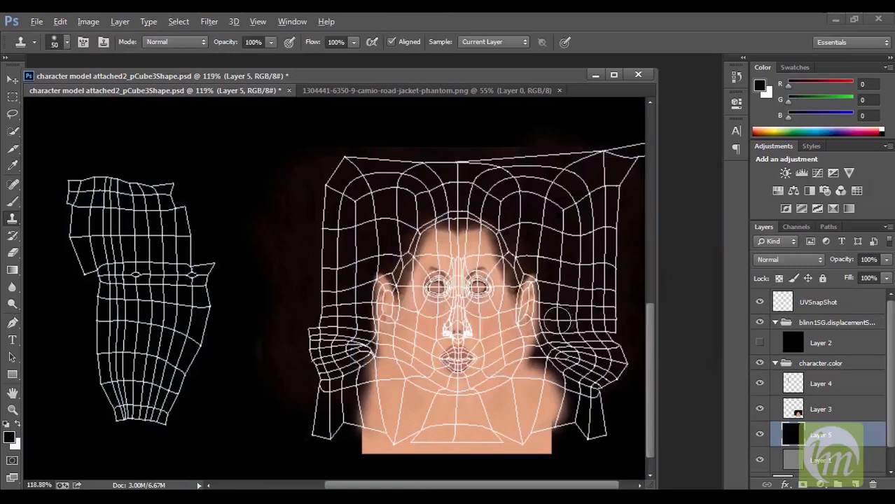
alt+scroll(561, 319, down, 3)
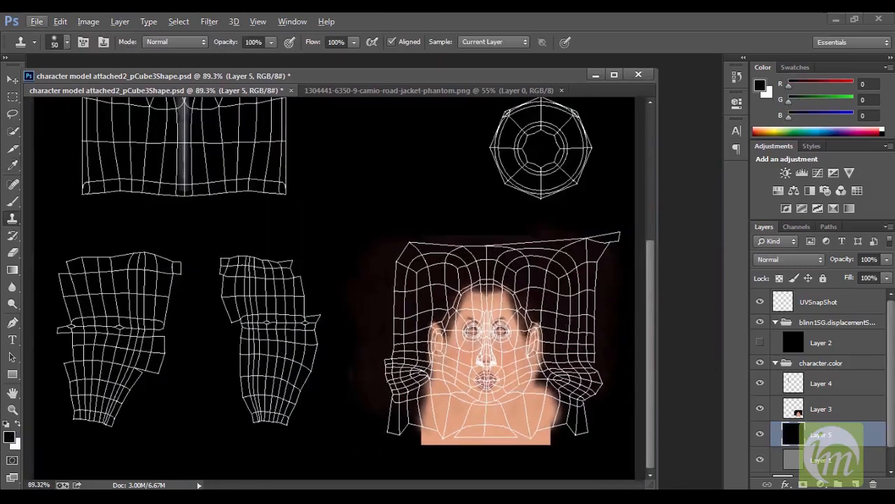
Step: Save the character texture PSD and switch to Maya
click(37, 21)
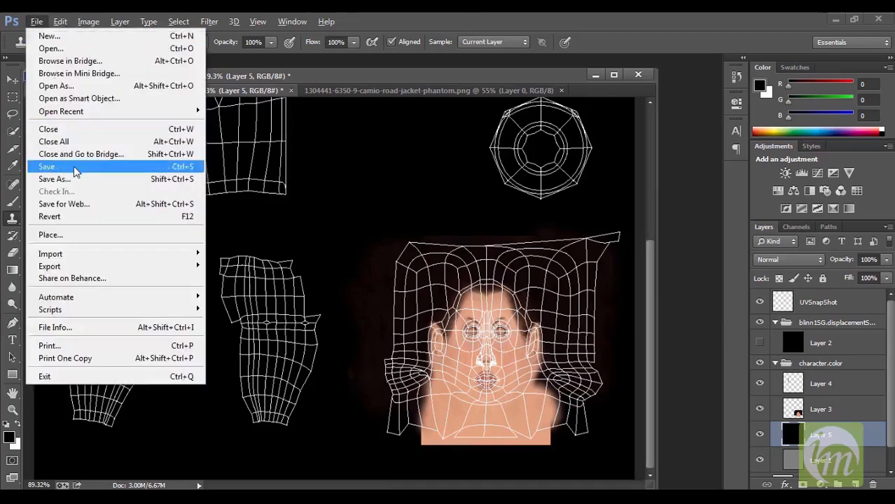
click(73, 166)
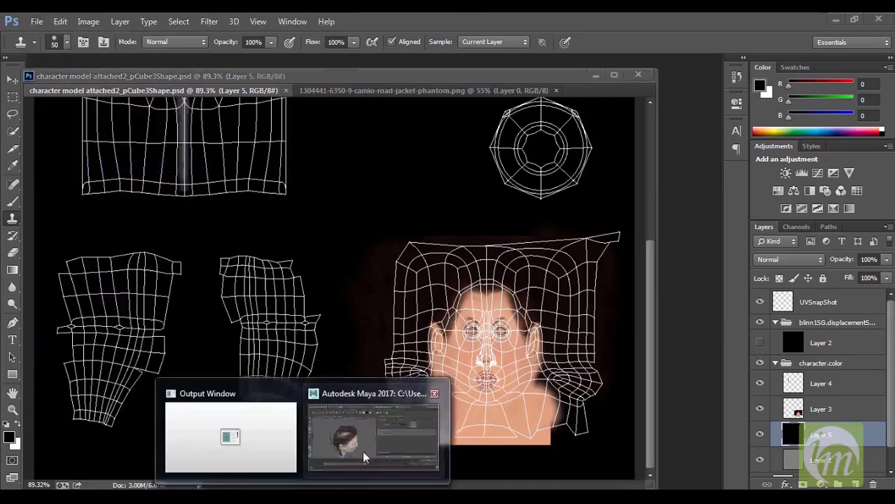
click(381, 434)
Step: Update the PSD networks in the UV Editor so the model uses the saved texture
alt+drag(268, 325, 228, 292)
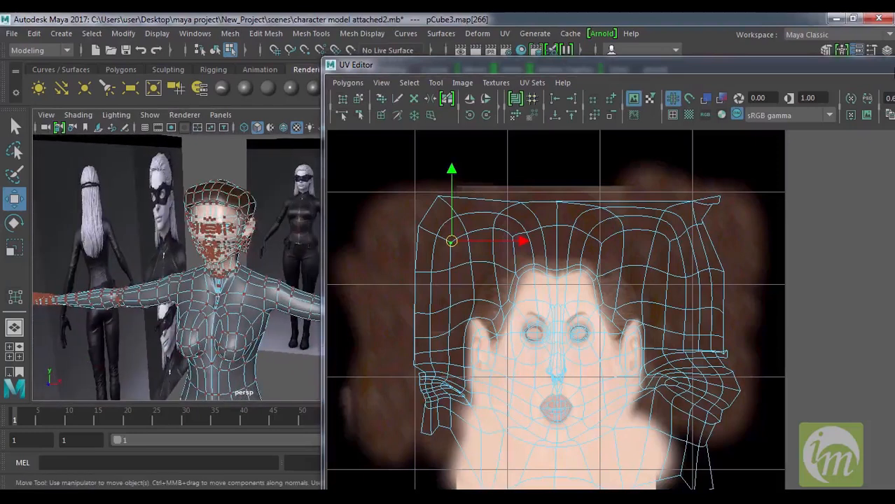
drag(861, 68, 861, 75)
click(496, 91)
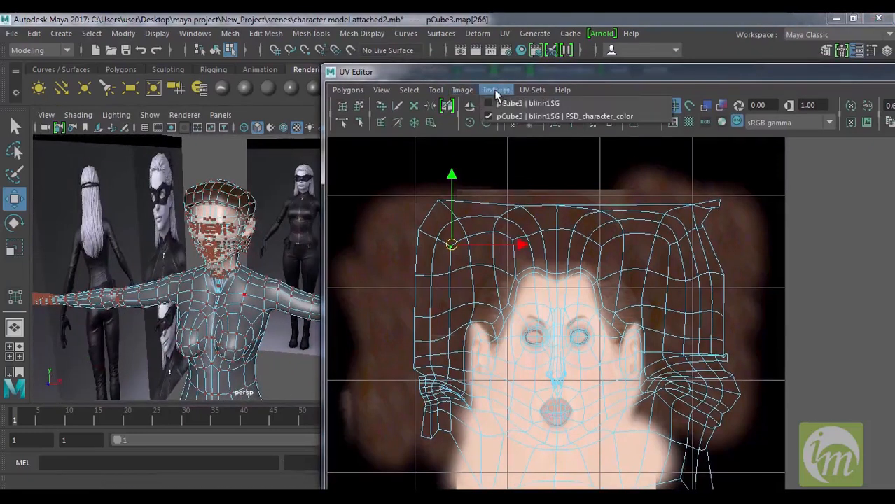
mouse_move(458, 91)
click(510, 283)
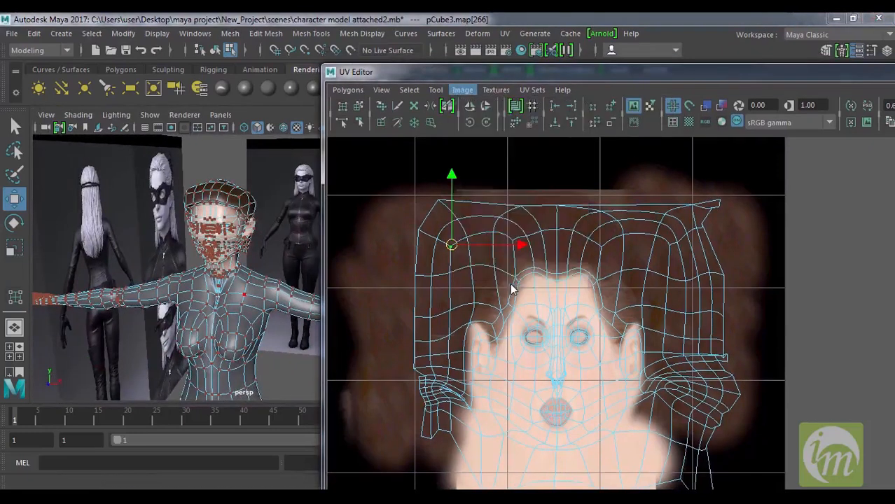
Step: Select the UV point below and behind the ear and move it slightly inward onto the neck skin
alt+drag(139, 288, 199, 267)
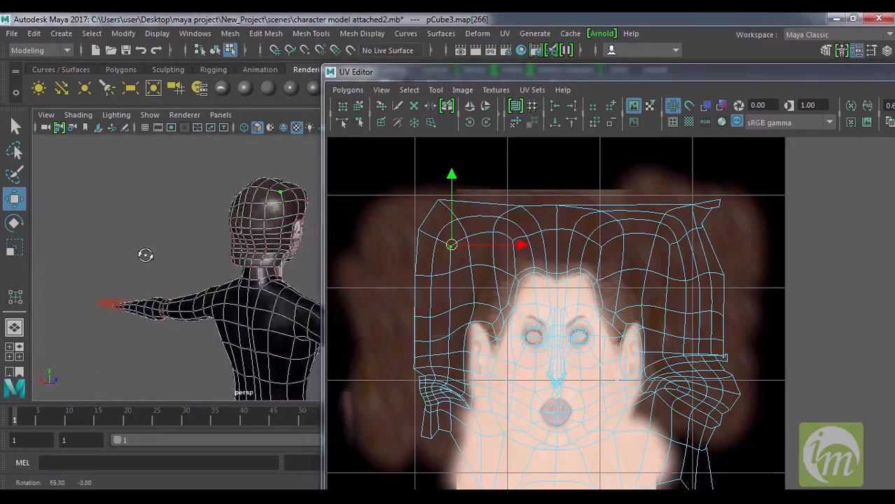
alt+drag(143, 235, 187, 249)
scroll(216, 236, up, 5)
alt+middle_drag(217, 260, 225, 292)
scroll(234, 297, up, 3)
mouse_move(244, 253)
alt+mouse_down()
mouse_move(217, 253)
mouse_move(264, 250)
mouse_move(156, 276)
mouse_move(249, 257)
mouse_move(234, 253)
mouse_move(250, 239)
mouse_move(230, 262)
alt+mouse_up()
click(157, 302)
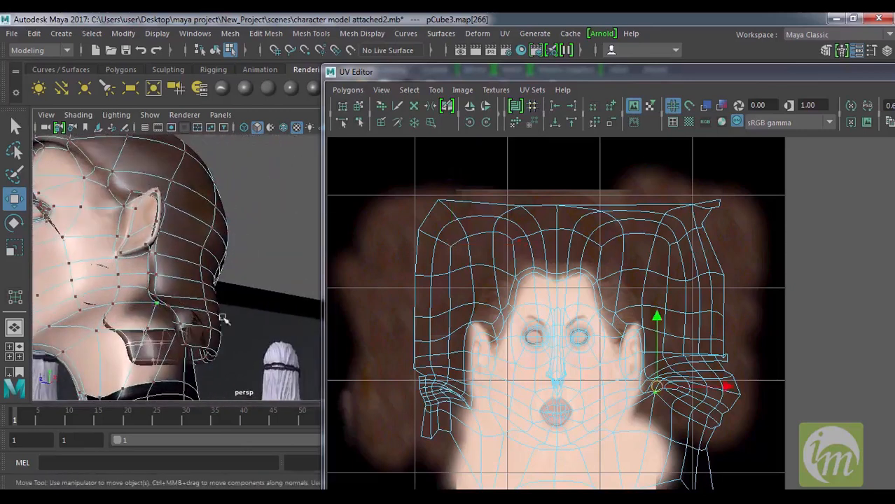
alt+middle_drag(648, 345, 623, 240)
drag(623, 301, 606, 319)
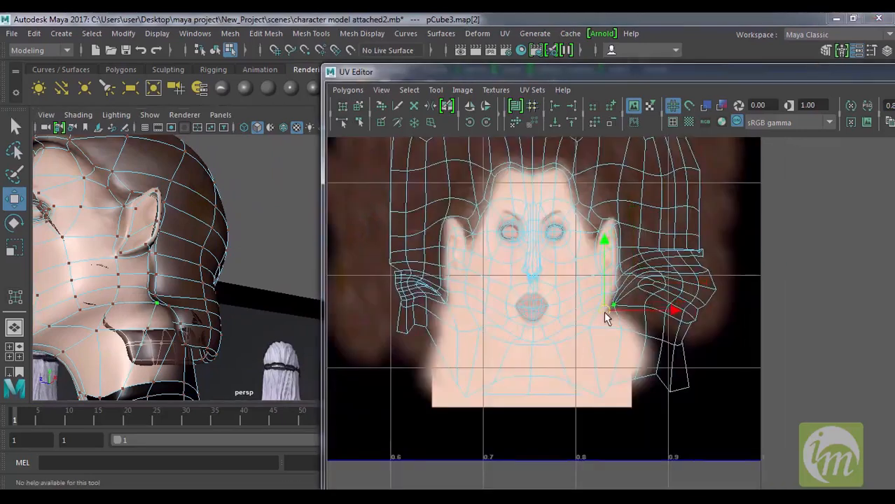
Step: Select the lower-edge UVs of the right-hand neck strips and examine where they sit on the back of the neck
click(642, 312)
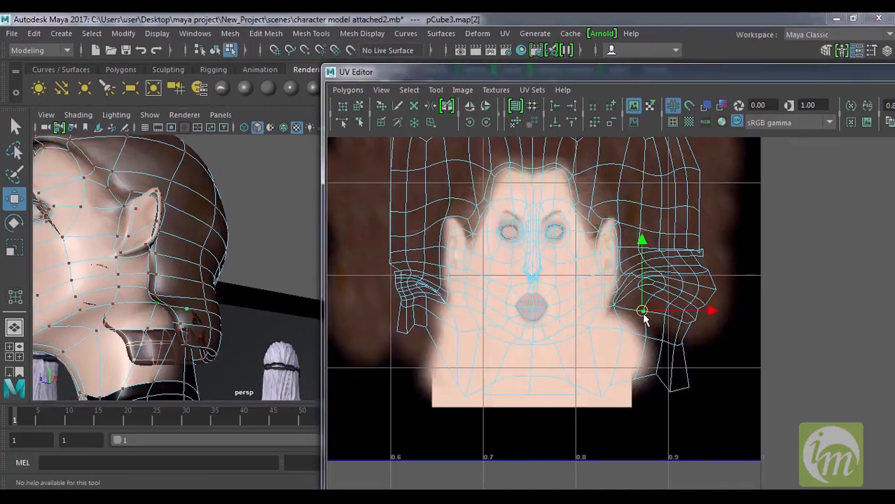
alt+drag(173, 363, 168, 326)
alt+middle_drag(168, 325, 112, 235)
alt+drag(208, 282, 120, 292)
alt+middle_drag(159, 205, 203, 282)
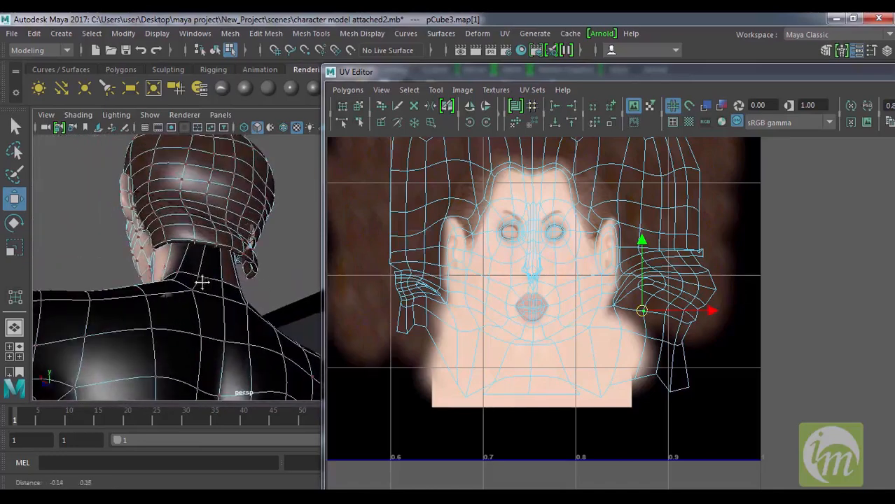
drag(632, 371, 693, 400)
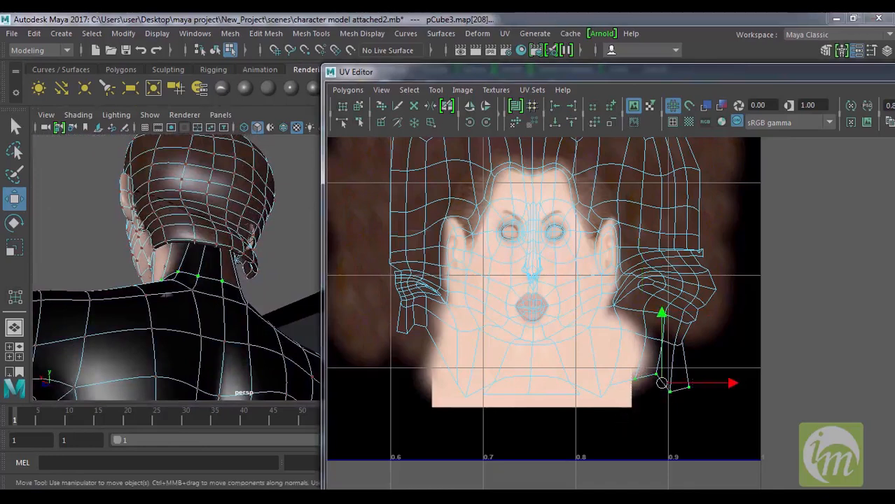
Step: Switch to Photoshop and clone chest skin on Layer 3 outward beneath the neck UV strips on both sides
mouse_move(343, 496)
click(410, 448)
alt+scroll(594, 414, up, 2)
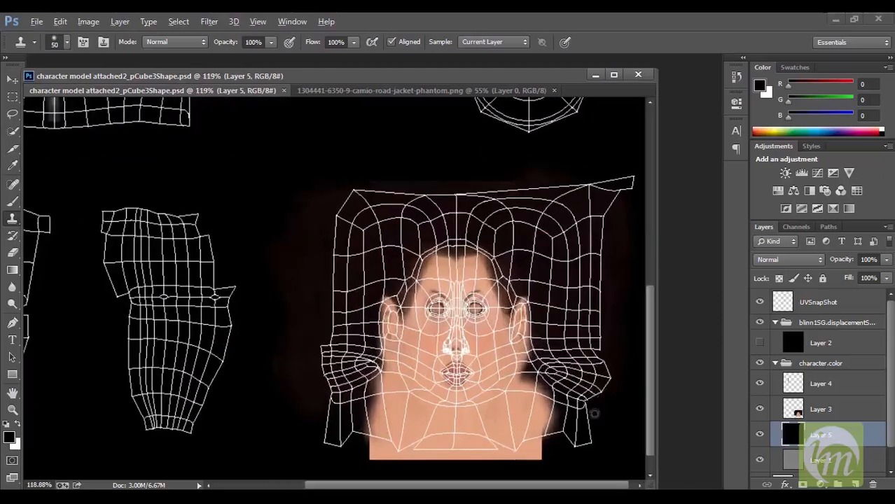
click(834, 412)
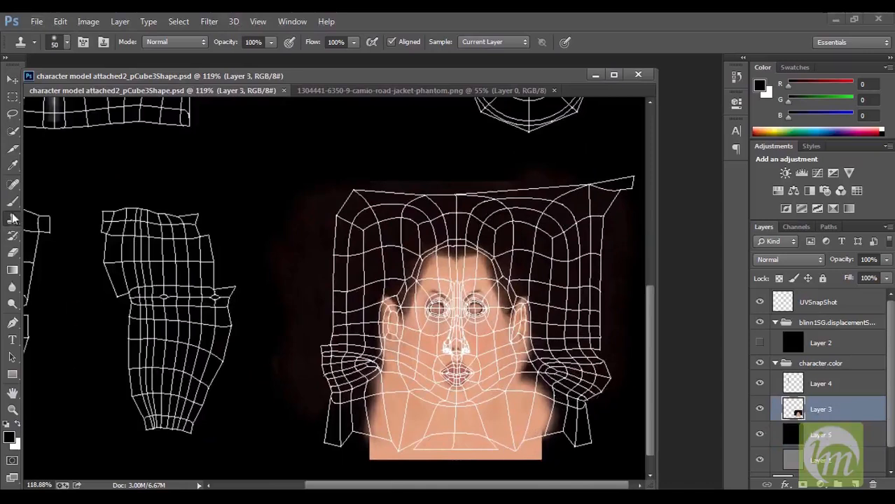
mouse_move(553, 441)
mouse_down()
mouse_move(591, 438)
mouse_move(560, 459)
mouse_move(530, 451)
mouse_up()
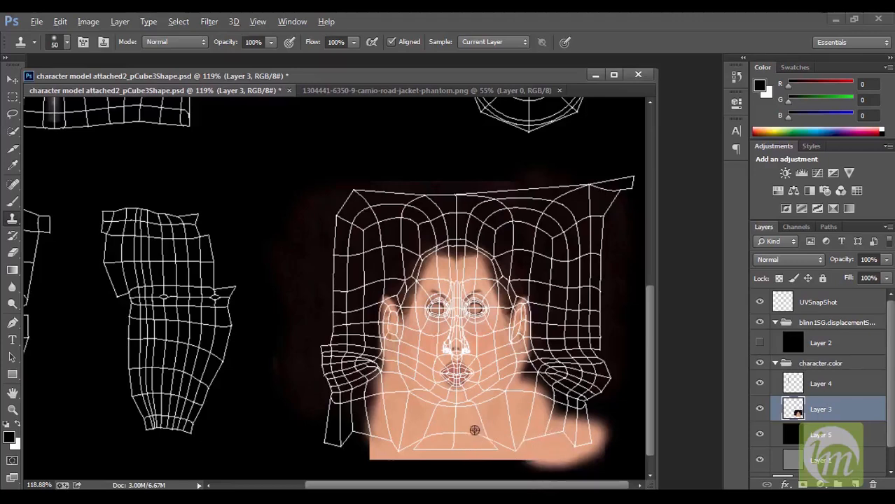
alt+click(403, 439)
mouse_move(361, 438)
mouse_down()
mouse_move(361, 447)
mouse_move(314, 435)
mouse_move(339, 443)
mouse_move(316, 443)
mouse_move(381, 452)
mouse_up()
alt+click(403, 436)
alt+click(401, 439)
Step: Save the extended skin texture, switch back to Maya and update the PSD networks
key(ctrl+s)
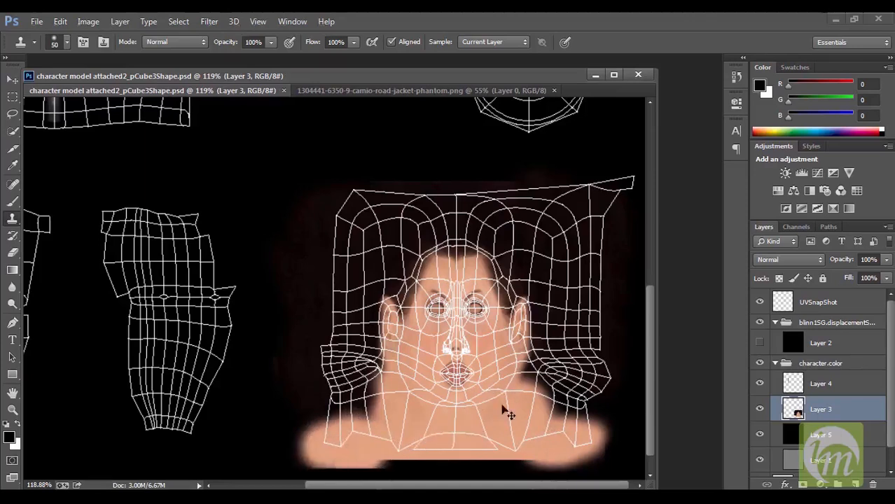
click(343, 496)
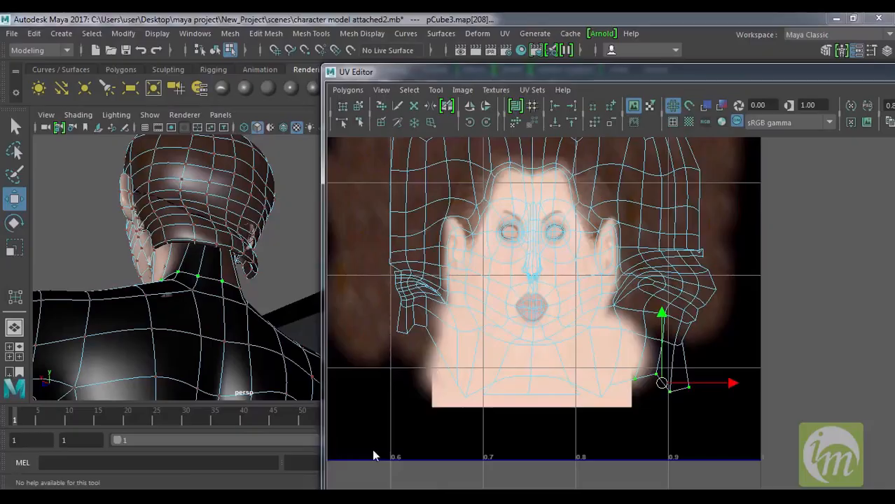
click(465, 89)
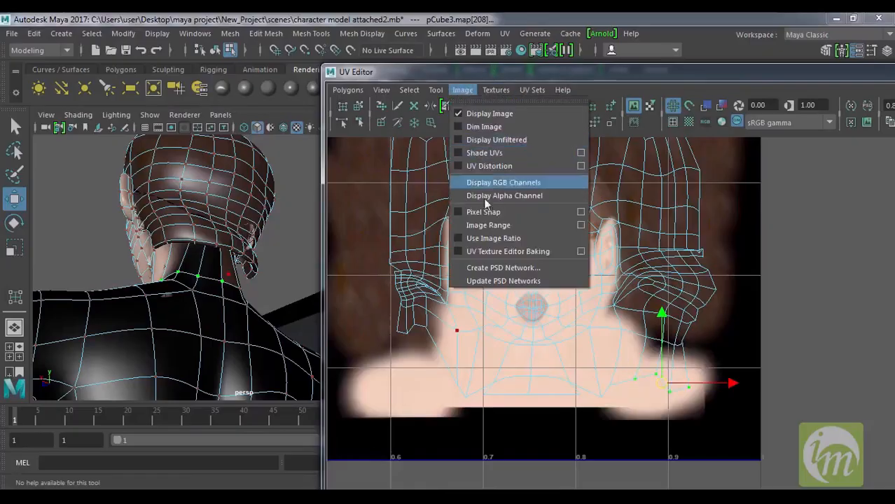
click(496, 281)
Step: Select the UVs along the top of the right-hand neck strips and move them down to the extended skin area
alt+drag(245, 308, 261, 287)
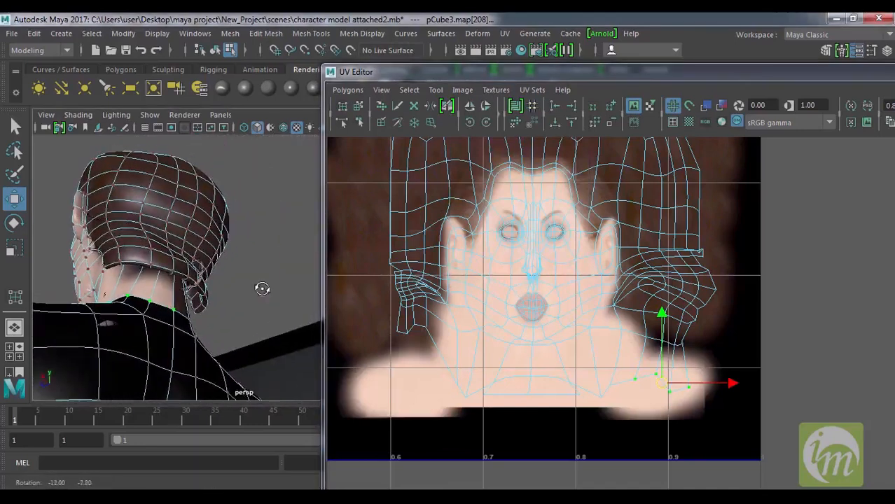
right_drag(676, 350, 707, 352)
click(668, 350)
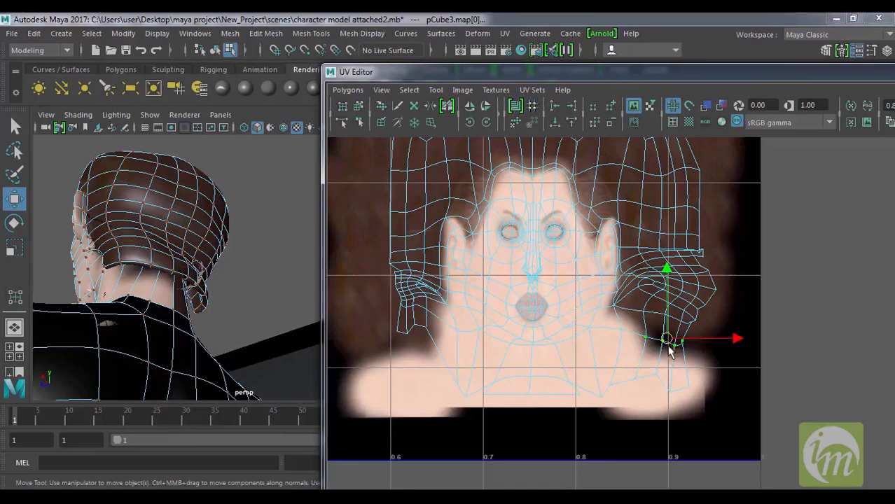
drag(669, 340, 667, 366)
Step: Inspect the skin and hair texture around the back and sides of the neck
alt+drag(112, 287, 166, 282)
alt+middle_drag(301, 257, 258, 290)
alt+drag(260, 292, 210, 278)
alt+middle_drag(227, 277, 119, 207)
alt+drag(215, 250, 230, 236)
scroll(229, 236, down, 4)
alt+middle_drag(256, 310, 249, 276)
alt+drag(187, 275, 244, 279)
alt+middle_drag(243, 280, 230, 252)
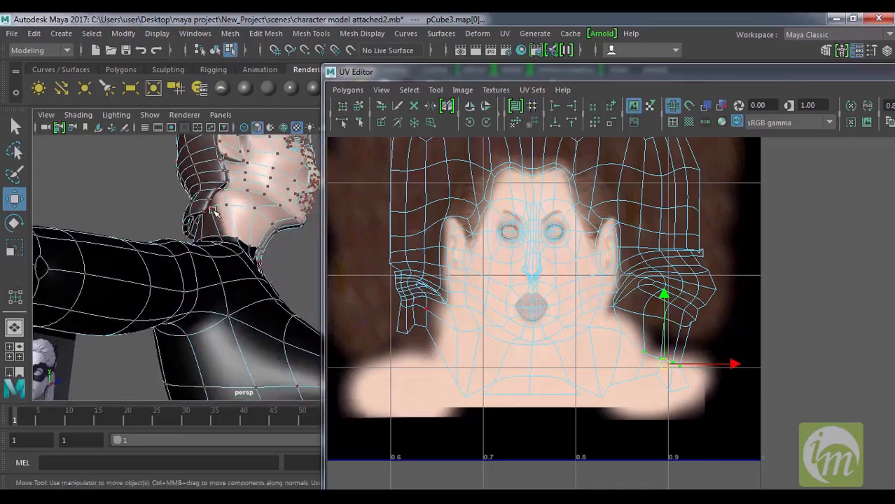
Step: Select the UVs of the left-hand neck strips and move them down onto the extended skin area
click(418, 299)
drag(438, 333, 385, 309)
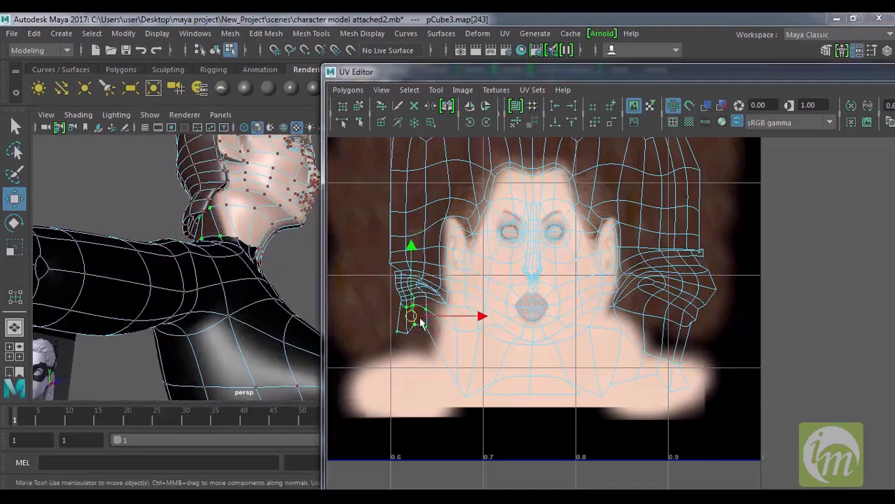
drag(432, 337, 390, 303)
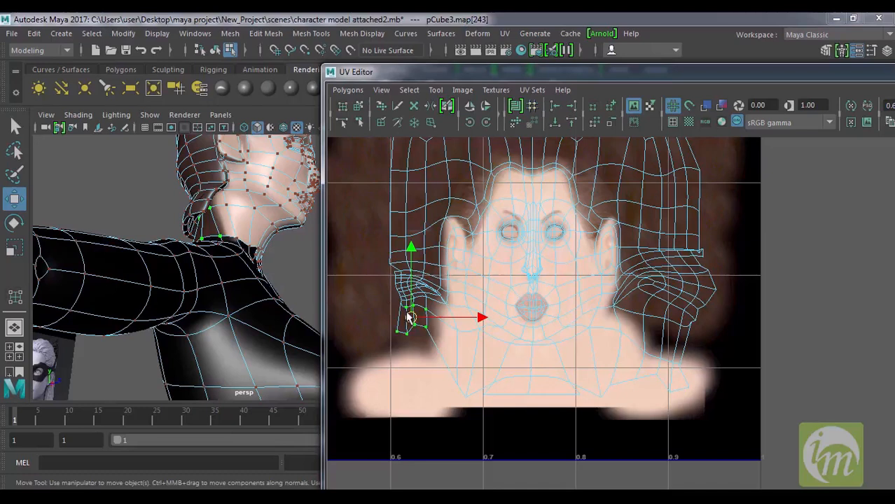
drag(440, 341, 432, 384)
click(429, 360)
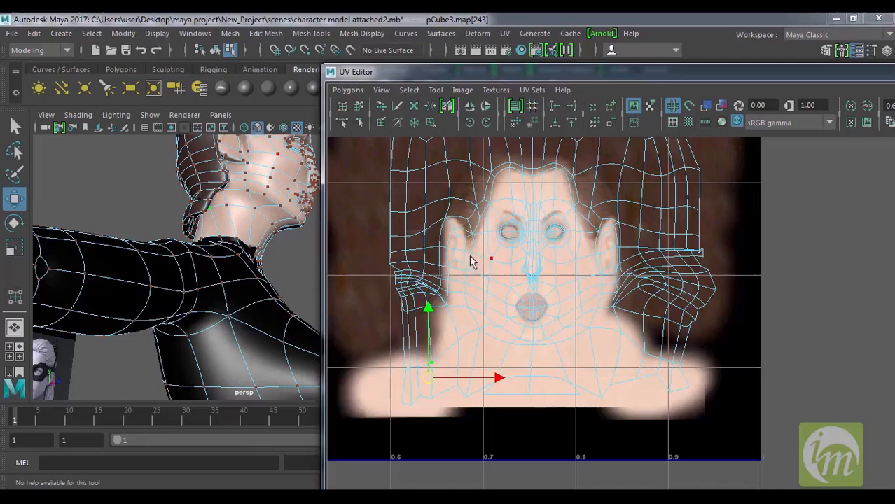
Step: Adjust the UV points at the top and front edge of the left-hand ear to match the painted ear
scroll(468, 256, up, 6)
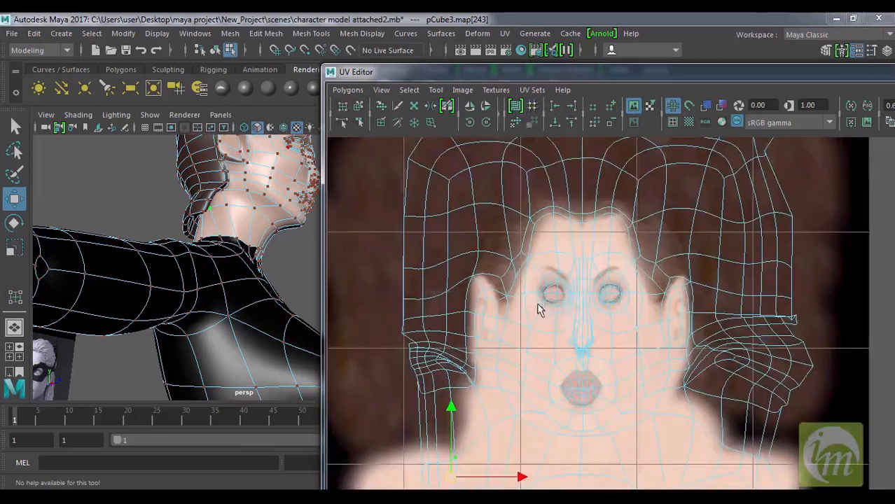
alt+middle_drag(517, 282, 599, 269)
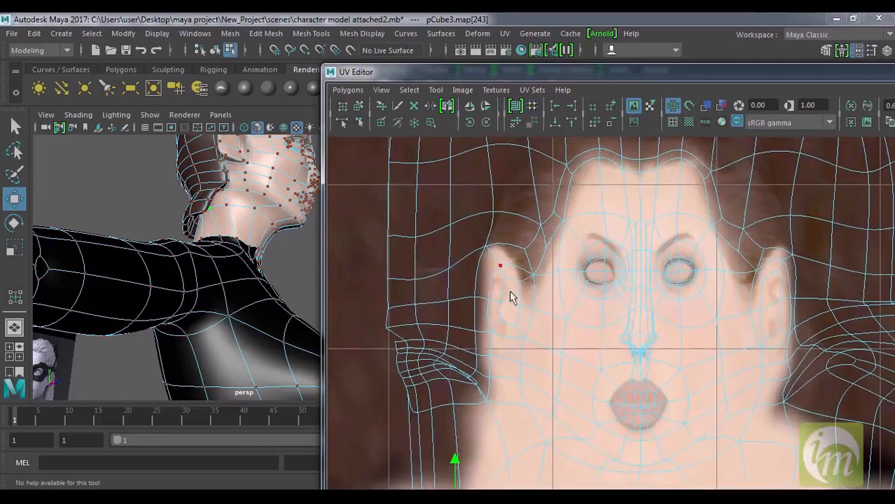
click(506, 280)
drag(499, 270, 495, 266)
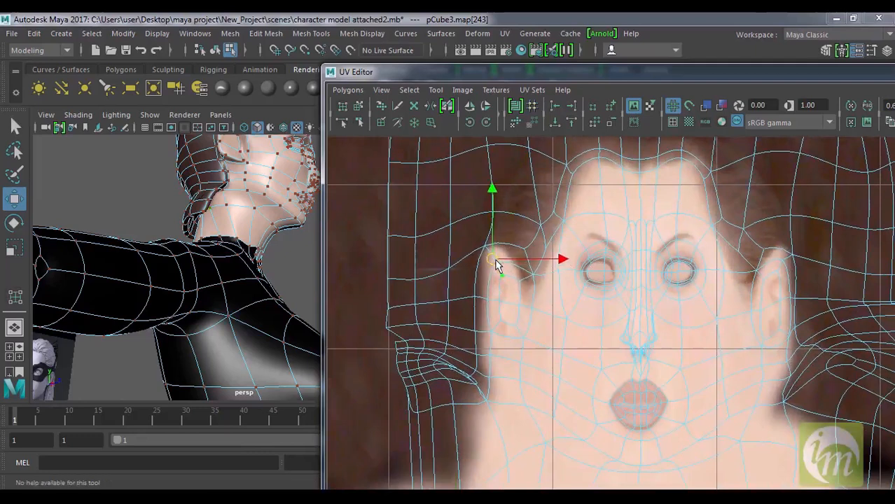
mouse_move(536, 287)
mouse_down()
mouse_move(522, 269)
mouse_move(516, 287)
mouse_up()
click(532, 276)
alt+drag(266, 241, 175, 297)
alt+middle_drag(175, 298, 258, 287)
scroll(258, 287, up, 8)
scroll(657, 271, up, 5)
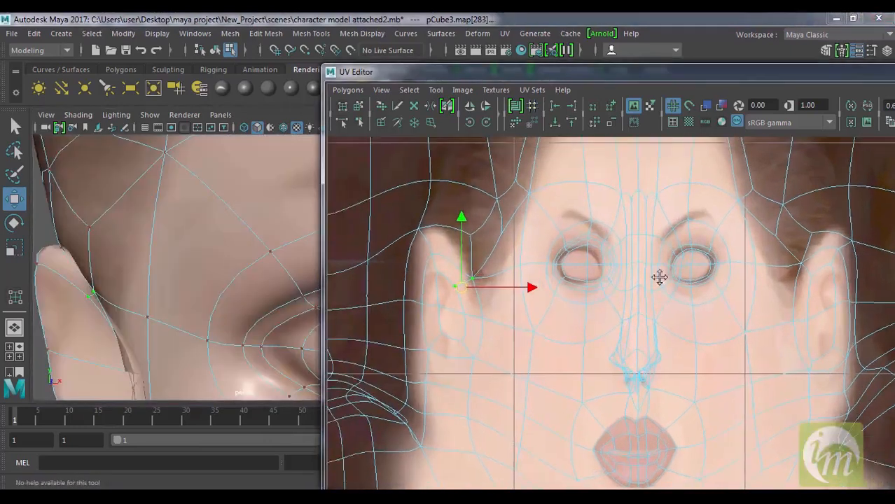
scroll(201, 262, up, 4)
scroll(200, 261, down, 8)
Step: Move the UV point above the outer side of the left-hand eye up to the outer end of the eyebrow
alt+drag(200, 262, 268, 291)
scroll(268, 291, up, 3)
scroll(267, 291, up, 2)
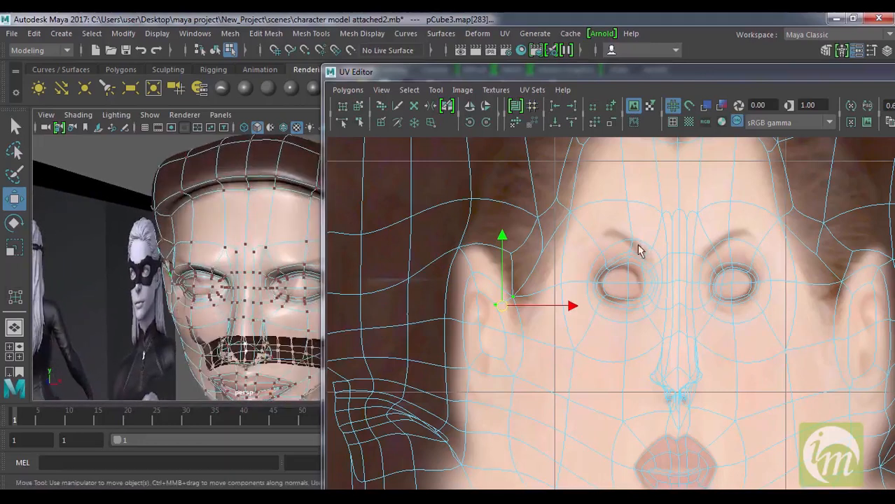
right_drag(648, 240, 704, 240)
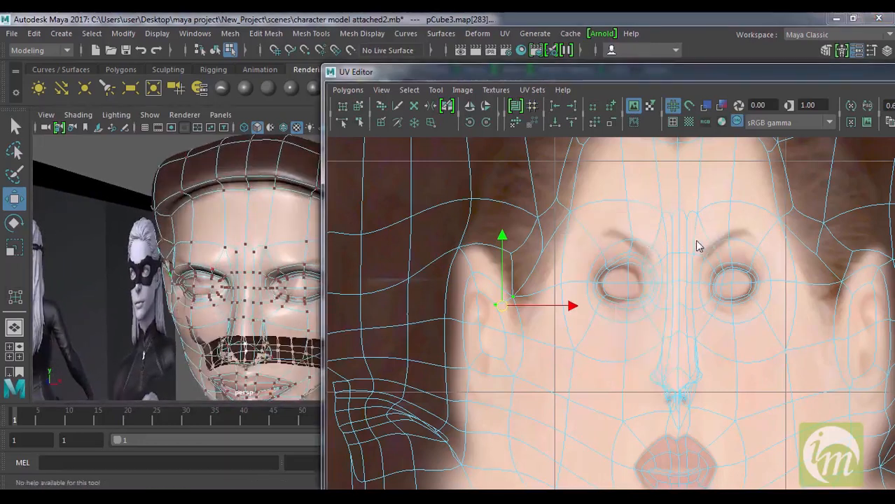
click(602, 254)
drag(605, 253, 608, 227)
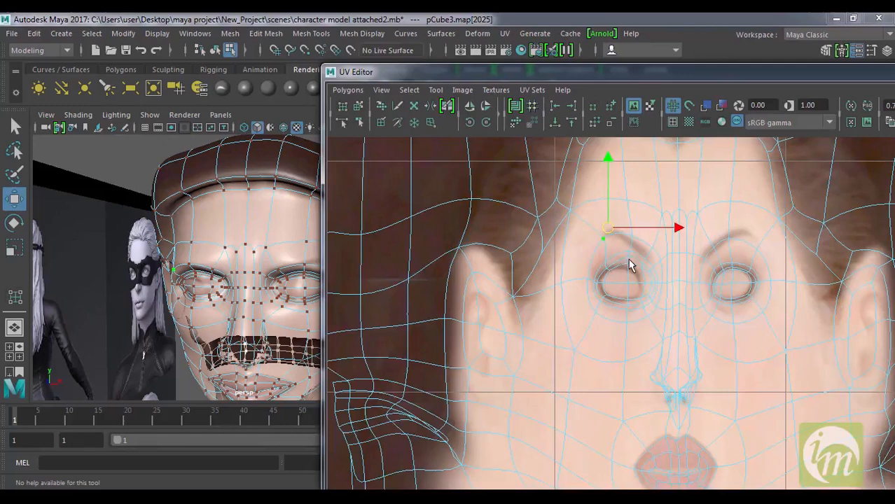
Step: Adjust the UVs around the outer corner and upper outer lid of the left-hand eye against the painted eye outline
scroll(633, 275, up, 4)
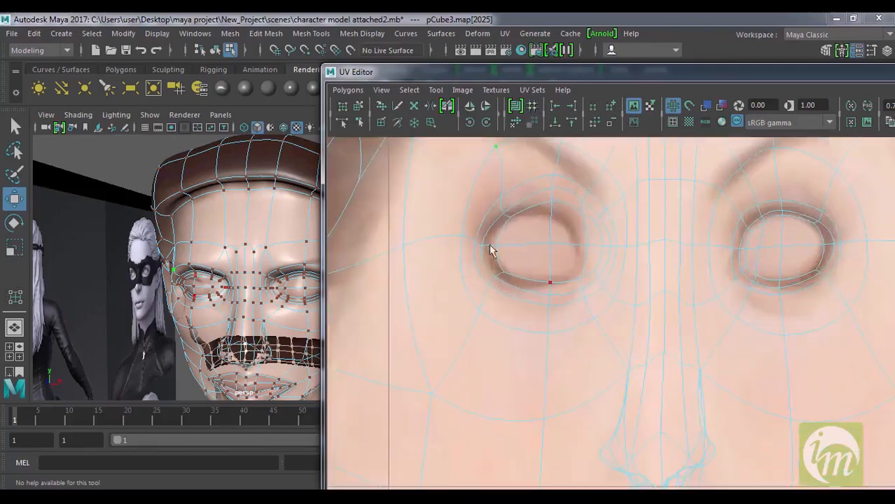
key(w)
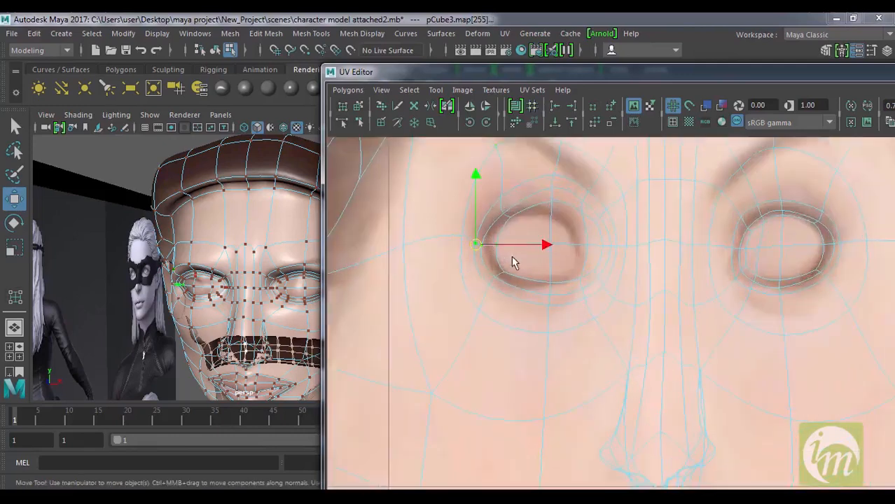
key(r)
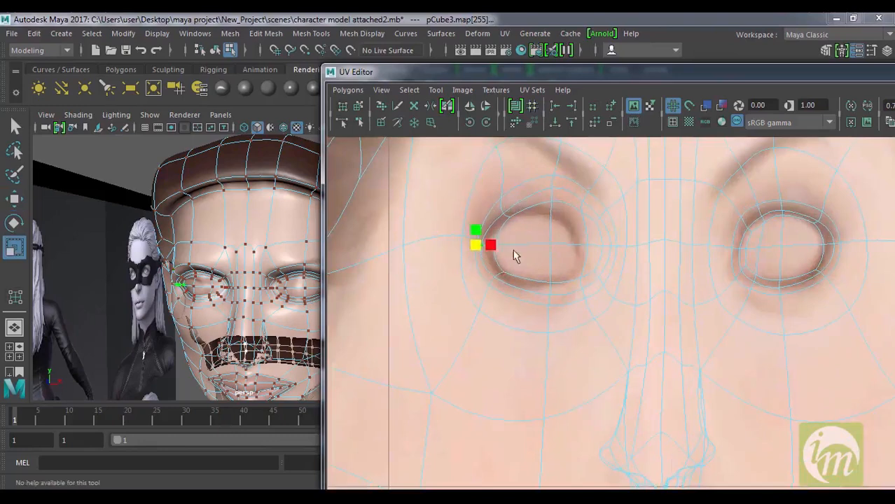
key(w)
drag(476, 245, 512, 215)
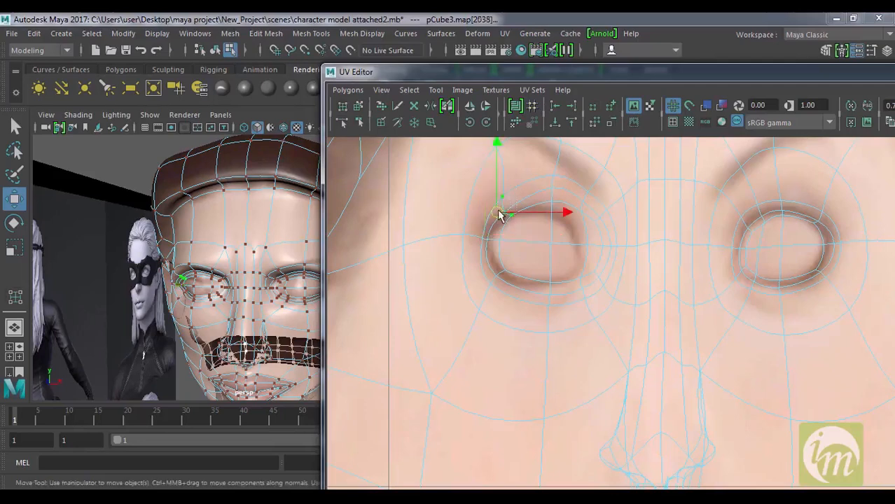
Step: Adjust the UVs at the upper outer lid of the left-hand eye to follow the painted eye outline
key(r)
key(minus)
key(minus)
key(minus)
key(minus)
key(minus)
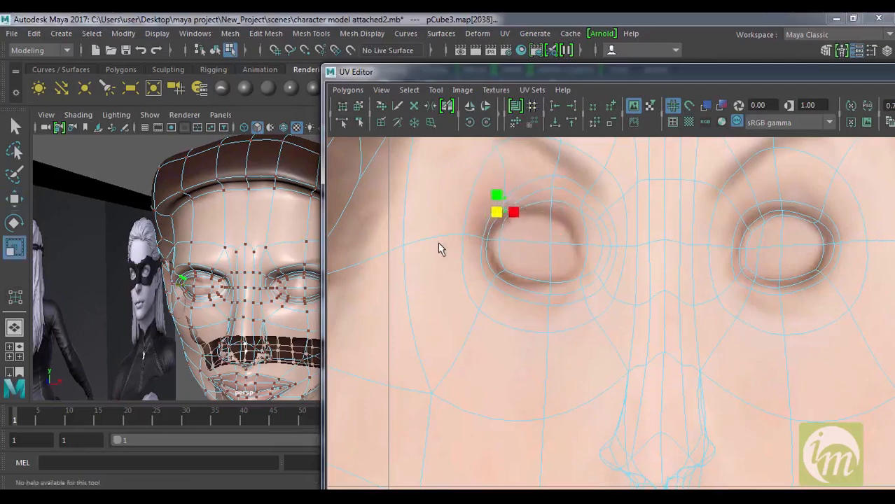
key(equal)
key(equal)
key(equal)
key(equal)
key(equal)
key(w)
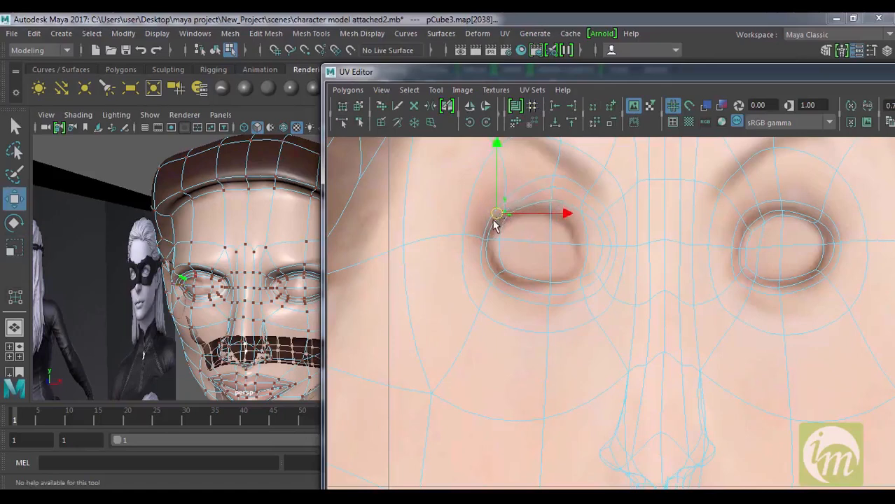
drag(489, 222, 484, 226)
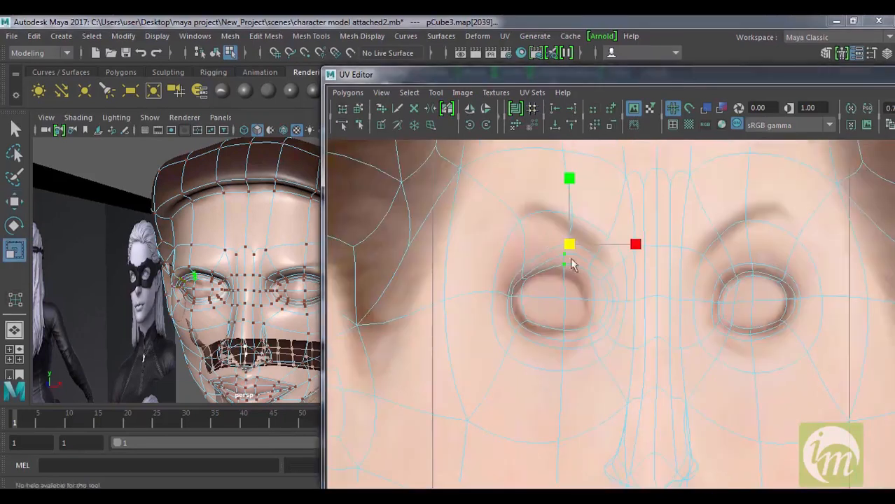
Step: Move the UVs at the middle of the left-hand eye's upper lid down onto the painted lid line
key(minus)
key(minus)
key(minus)
key(minus)
key(minus)
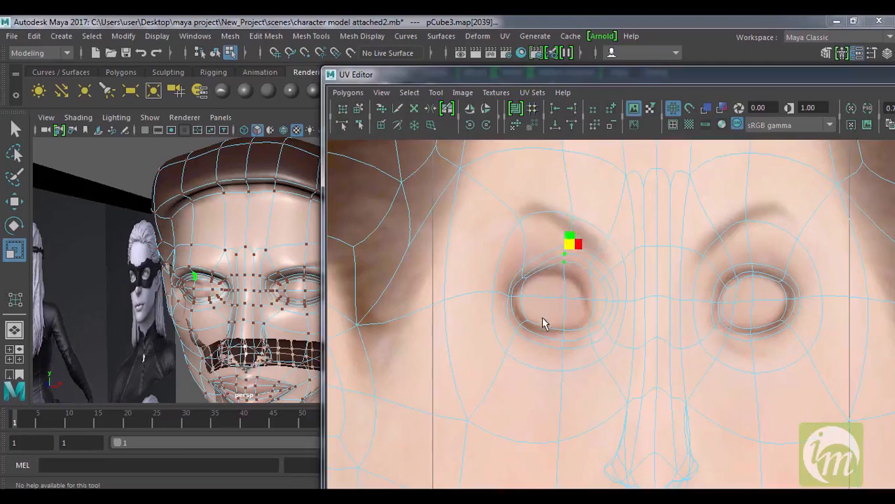
key(w)
drag(568, 247, 560, 270)
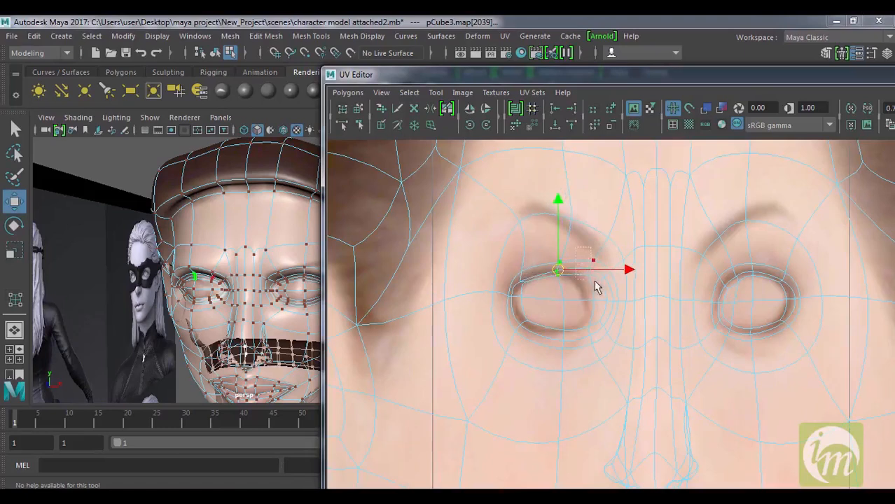
Step: Scale the UVs at the inner upper lid of the left-hand eye closer together and move them onto the painted outline
alt+middle_drag(653, 306, 593, 302)
scroll(553, 300, up, 3)
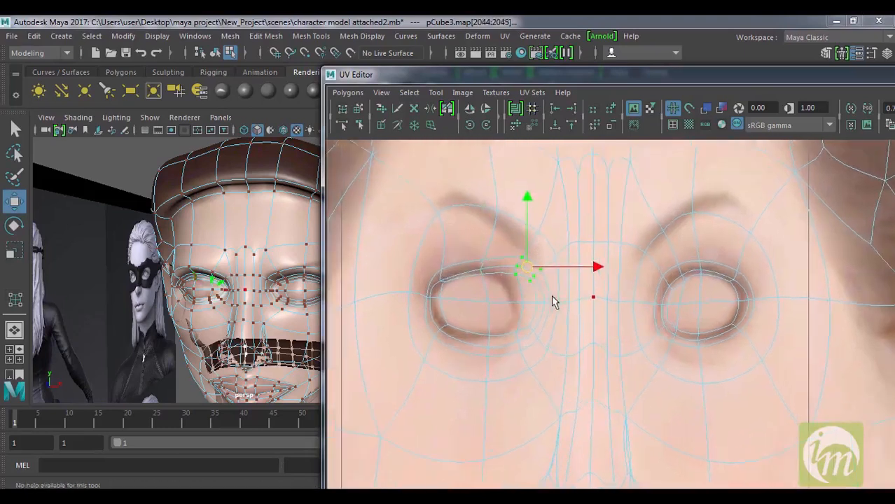
key(r)
middle_drag(483, 275, 469, 296)
key(w)
middle_drag(483, 259, 460, 280)
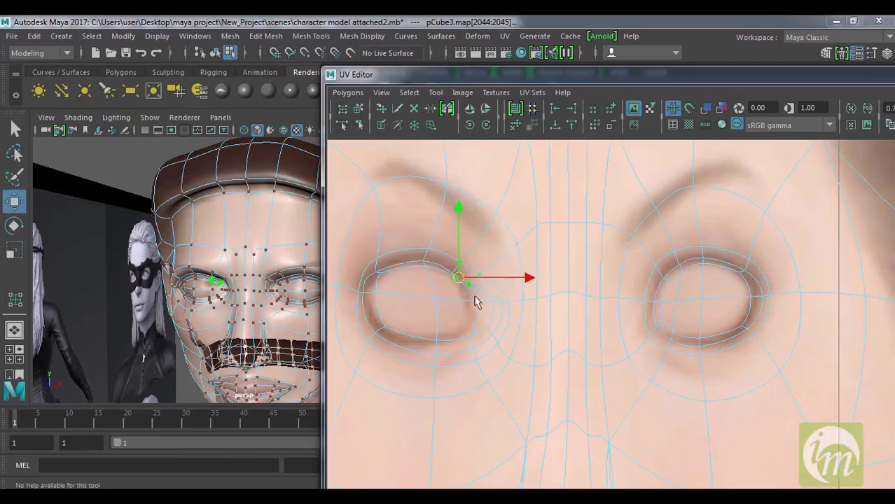
Step: Move the UVs at the inner corner and inner lower lid of the left-hand eye onto the painted eye edge
drag(512, 316, 512, 317)
middle_drag(492, 304, 463, 304)
drag(467, 321, 495, 365)
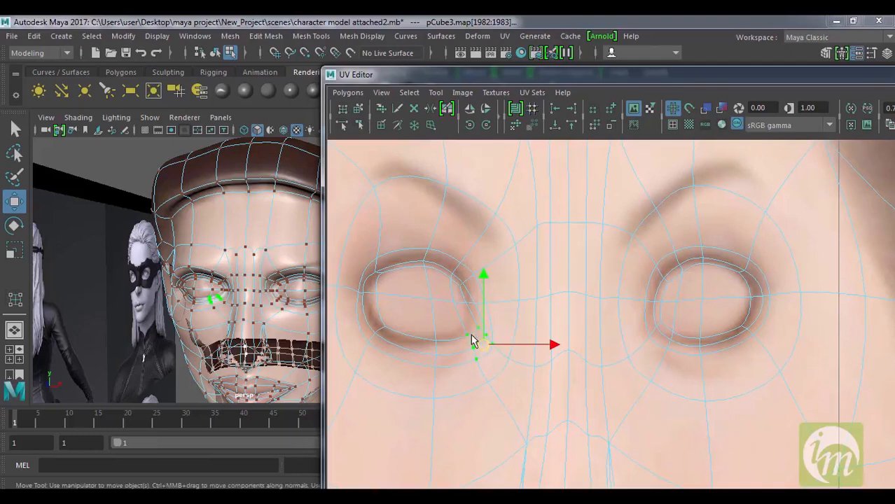
middle_drag(464, 326, 462, 325)
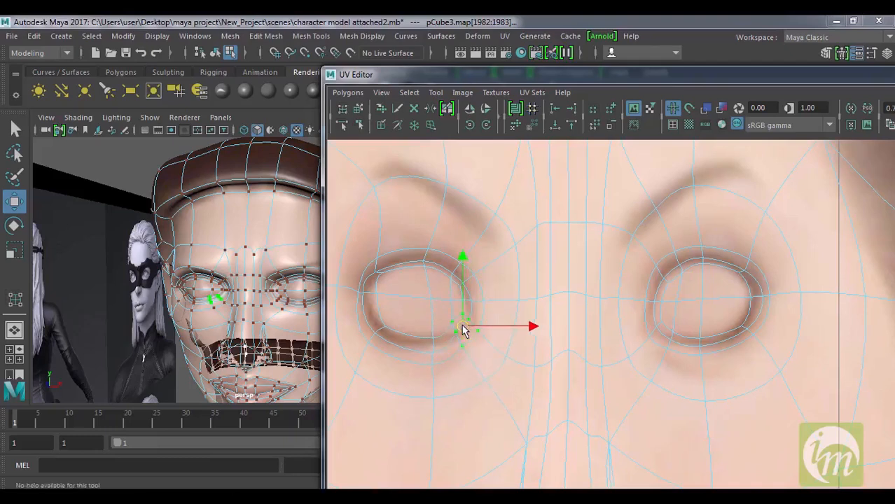
Step: Tighten and move the UVs at the middle and outer part of the left-hand eye's lower lid onto the painted outline
click(440, 364)
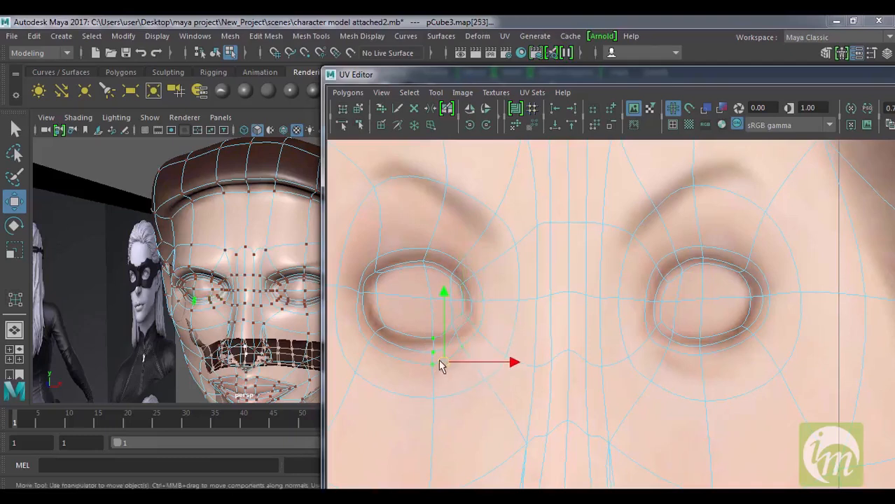
key(r)
key(w)
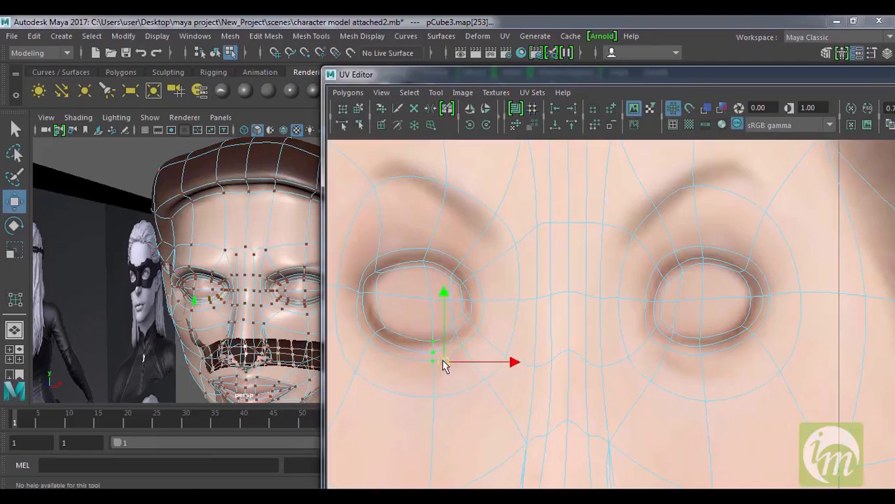
middle_drag(433, 356, 433, 348)
drag(396, 354, 398, 355)
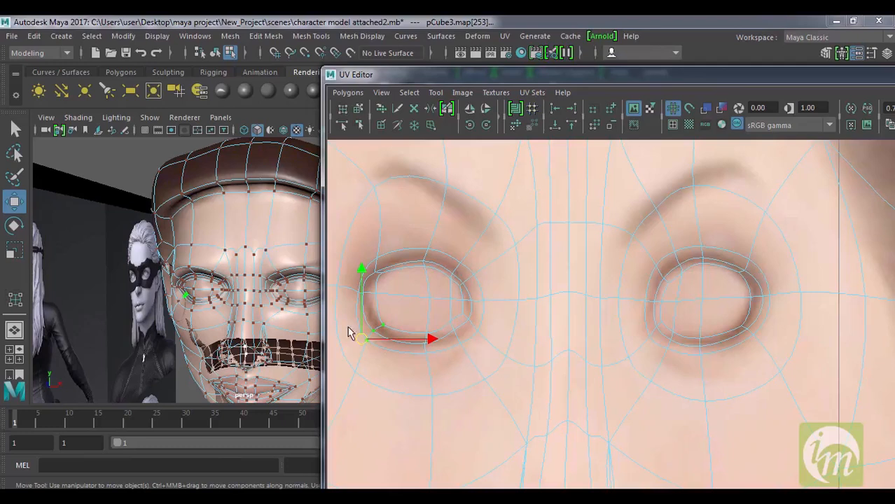
middle_drag(373, 332, 372, 331)
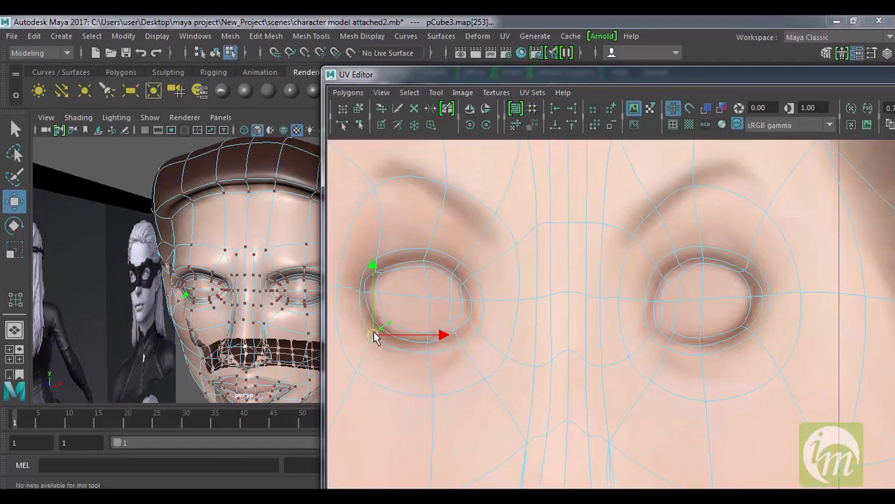
Step: Examine the fitted face texture on the character, the full-body model and the overall UV layout
alt+middle_drag(468, 190, 486, 253)
scroll(549, 240, down, 1)
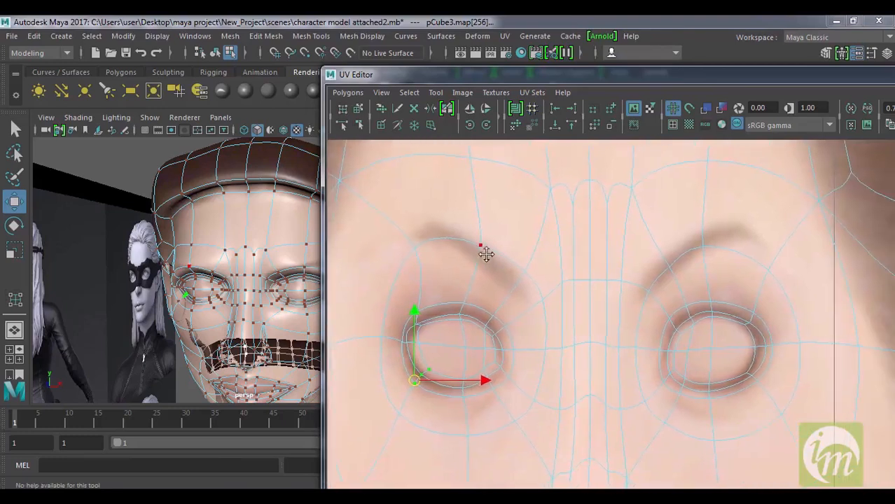
scroll(256, 282, down, 3)
alt+drag(261, 293, 284, 286)
scroll(243, 298, down, 4)
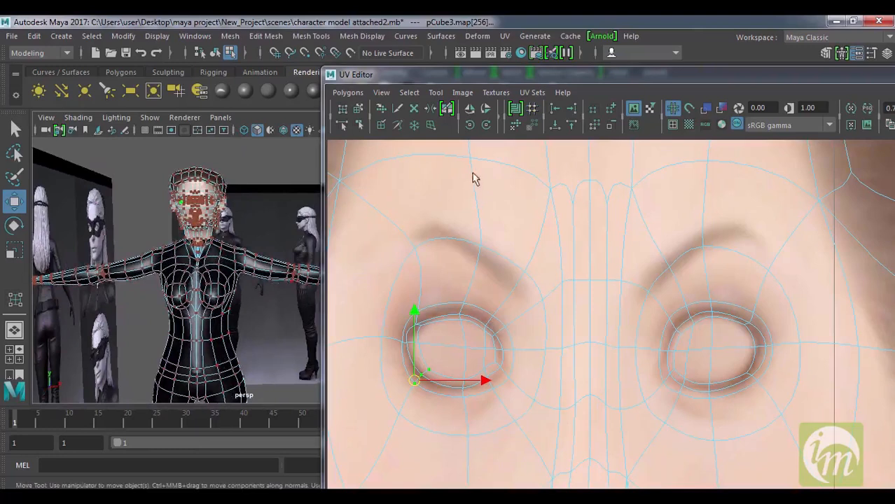
scroll(588, 291, down, 10)
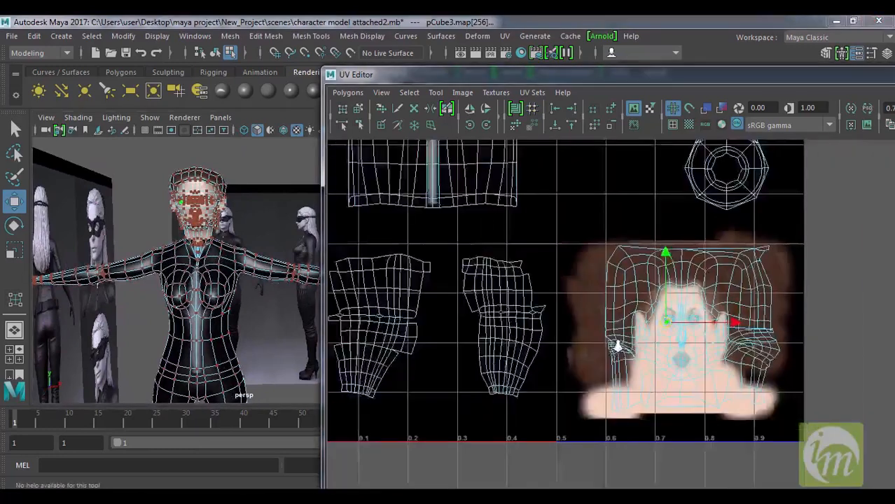
alt+middle_drag(685, 327, 710, 282)
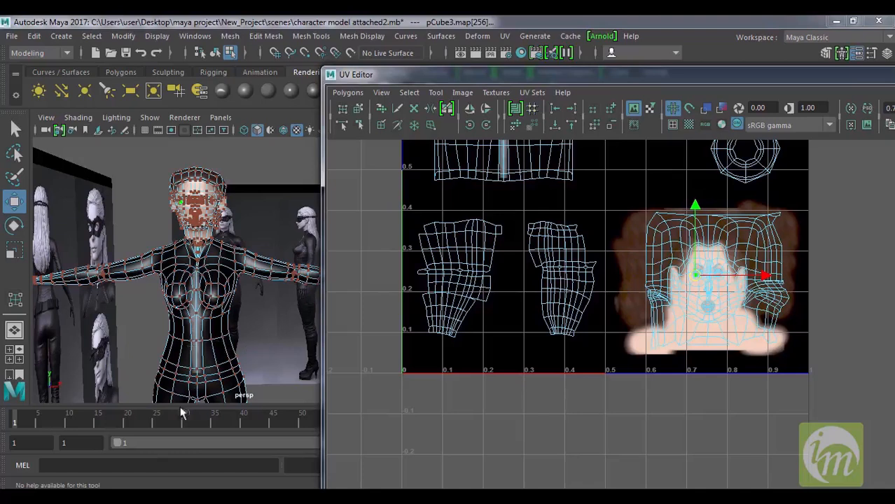
alt+drag(235, 374, 329, 315)
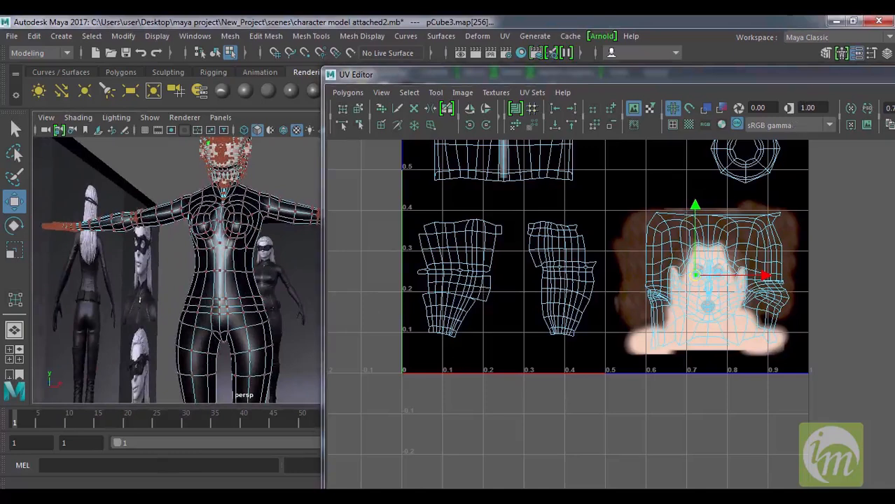
Step: Switch to Photoshop and draw a rectangle about 369 × 23 px across the lower torso UVs, filled with Pure Yellow
click(401, 453)
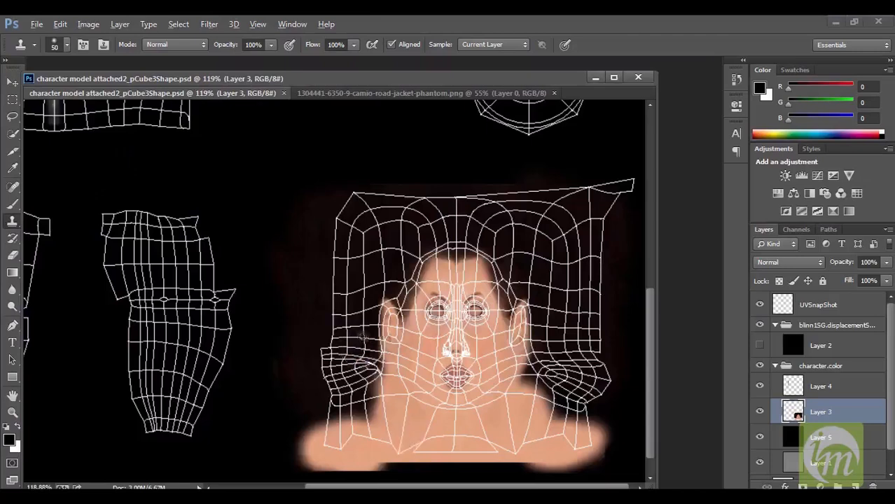
alt+scroll(361, 338, down, 3)
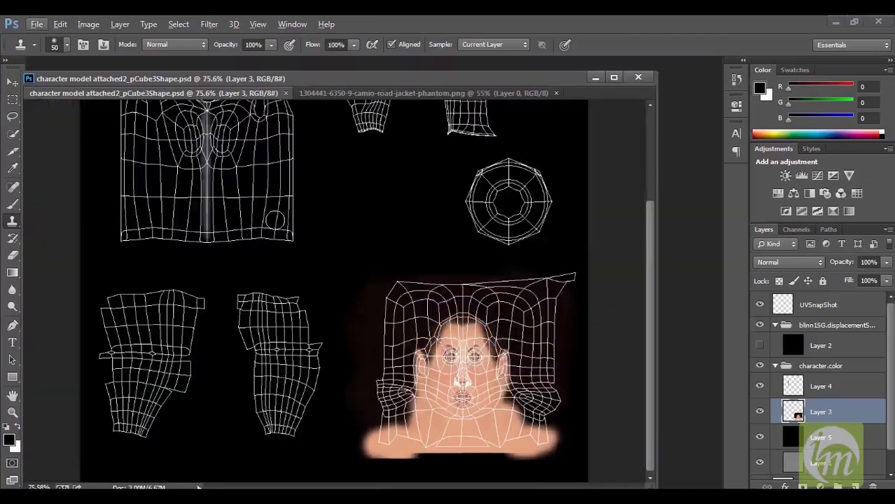
alt+scroll(275, 221, down, 1)
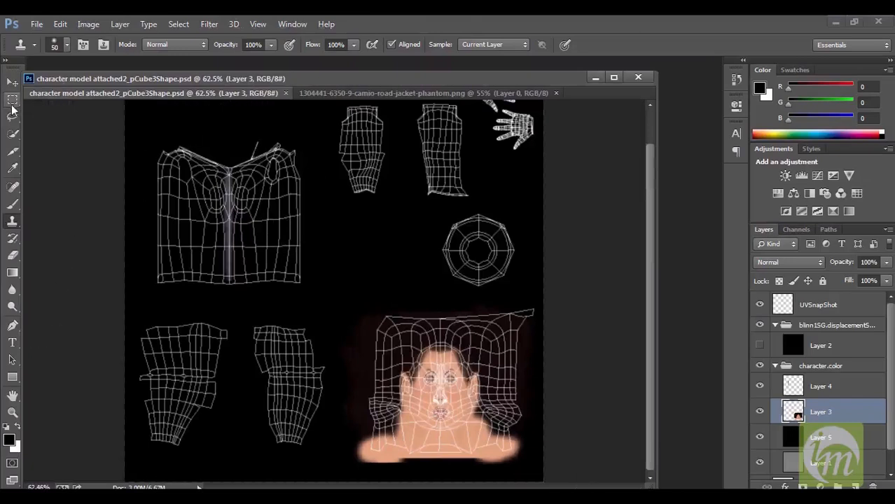
click(12, 377)
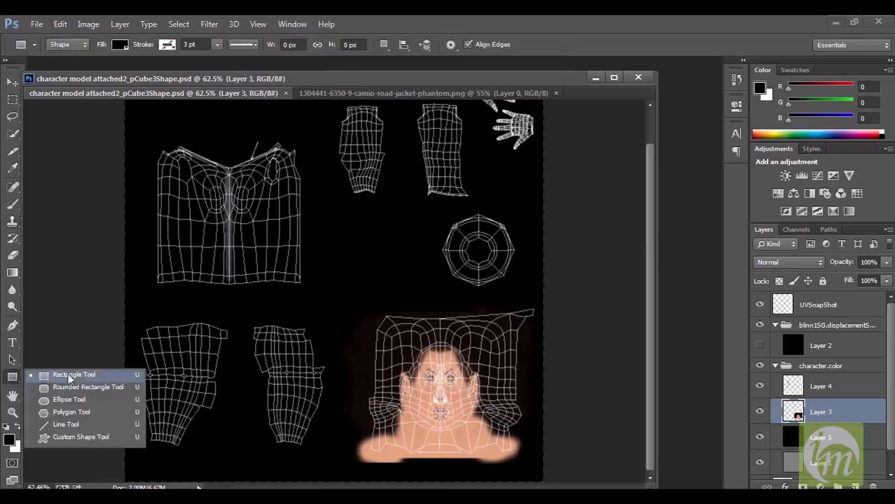
click(82, 379)
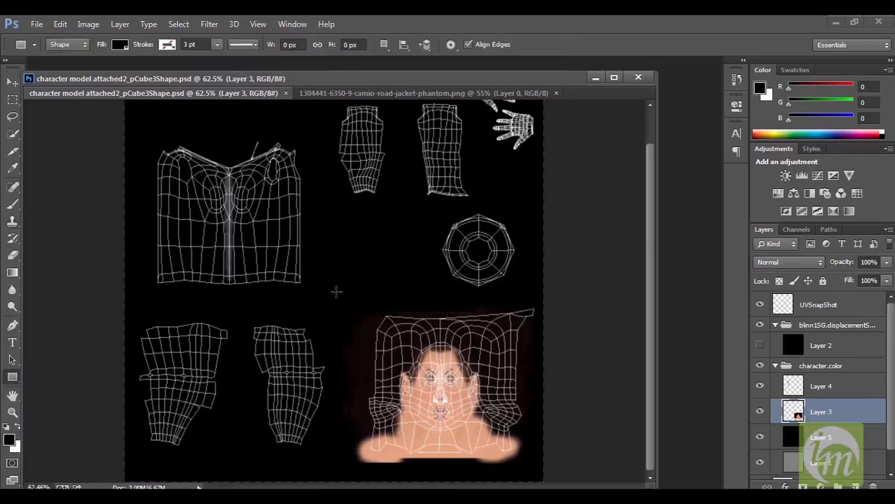
drag(156, 243, 307, 250)
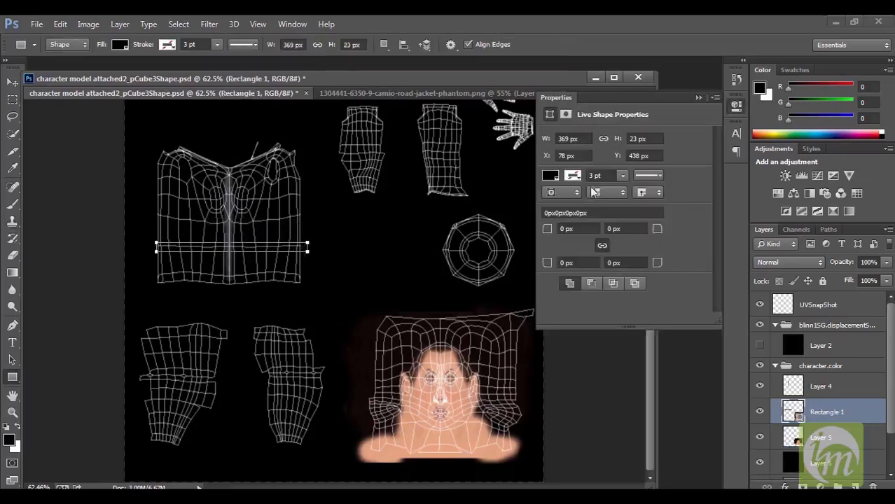
click(551, 176)
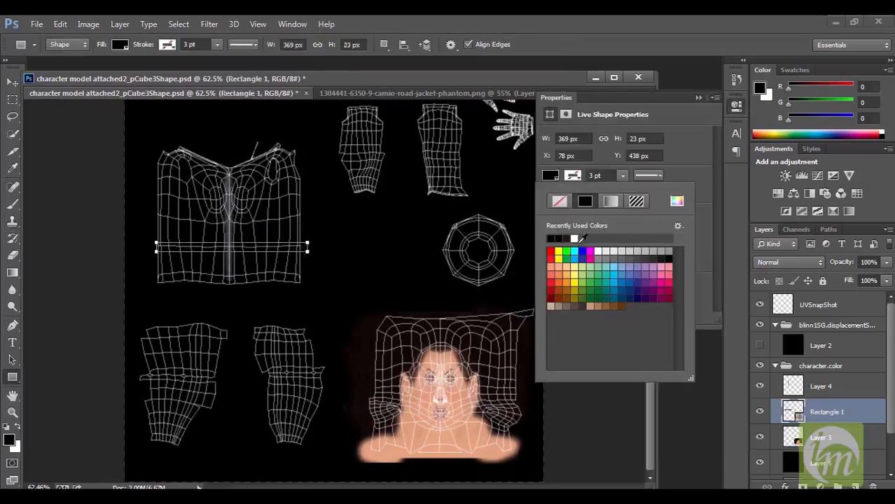
click(558, 252)
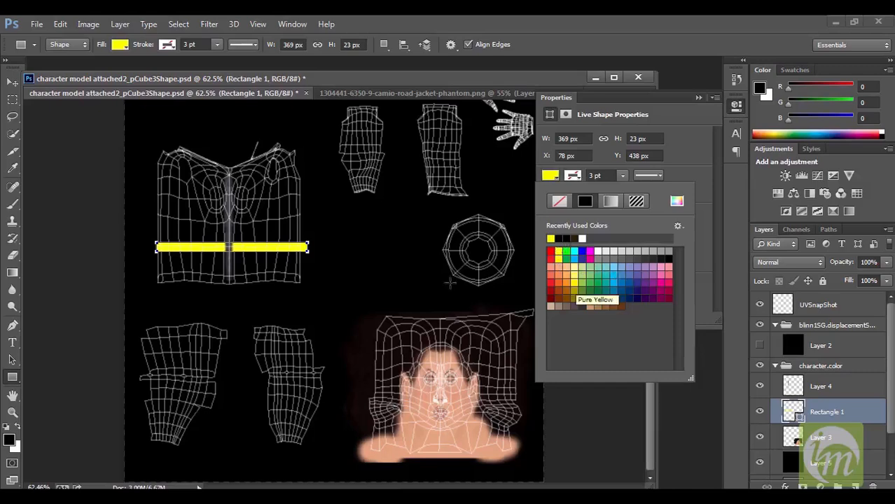
Step: Reduce the yellow rectangle's height to about 7 px and duplicate it as a second parallel stripe just below
click(8, 83)
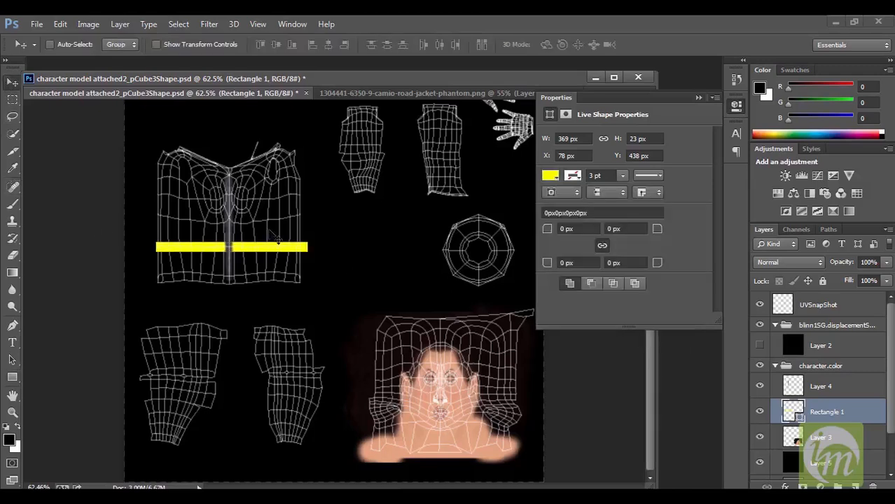
key(ctrl+t)
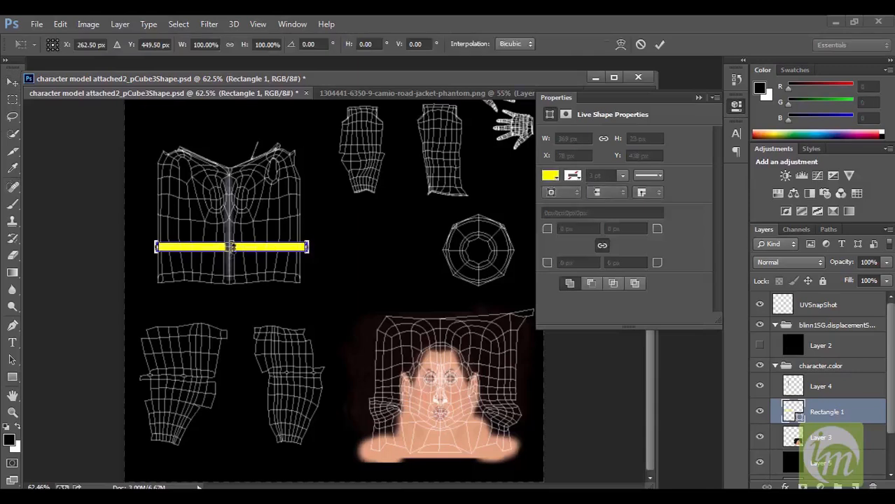
drag(232, 246, 231, 244)
key(Return)
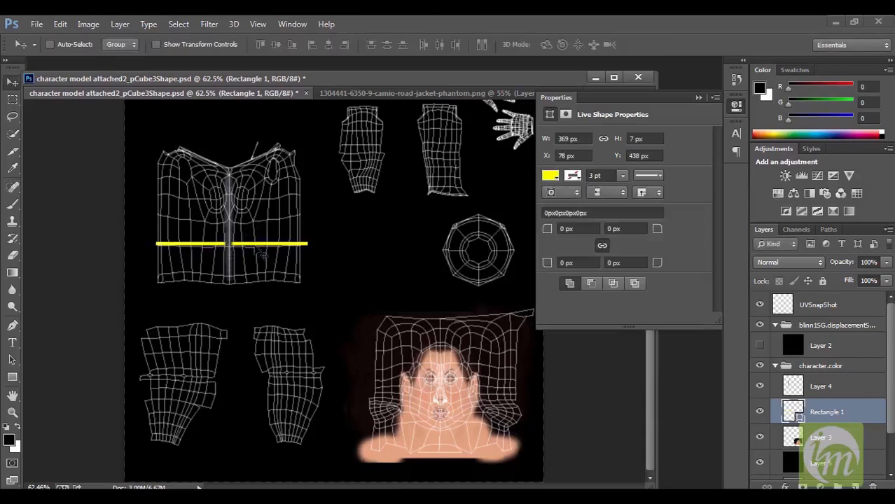
drag(262, 248, 262, 260)
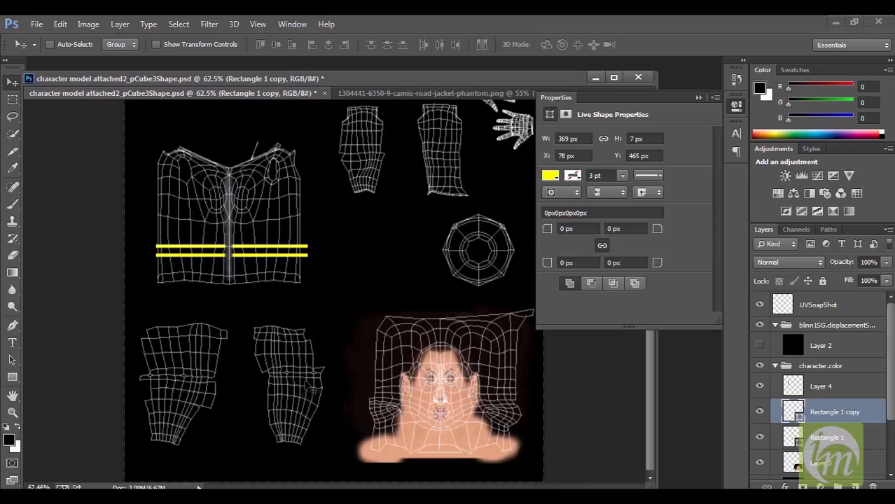
Step: Add a new layer above Layer 2 in the displacement group and make Layer 2 visible
click(844, 350)
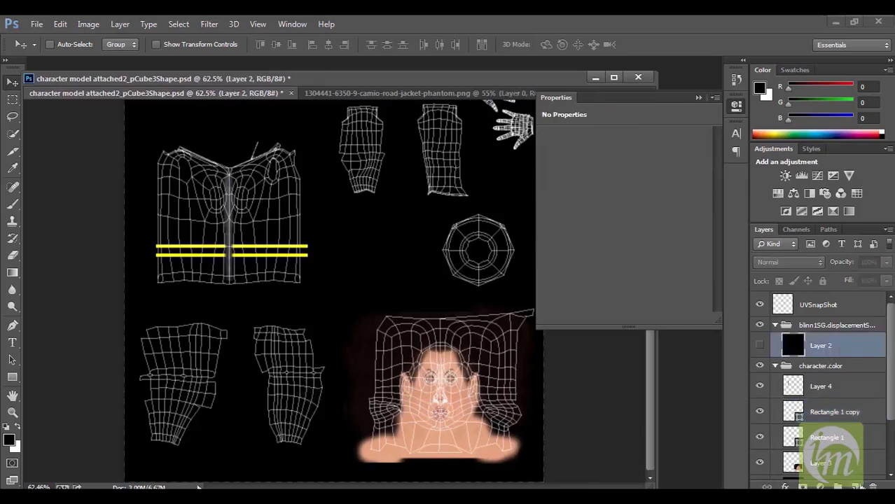
click(857, 486)
click(760, 374)
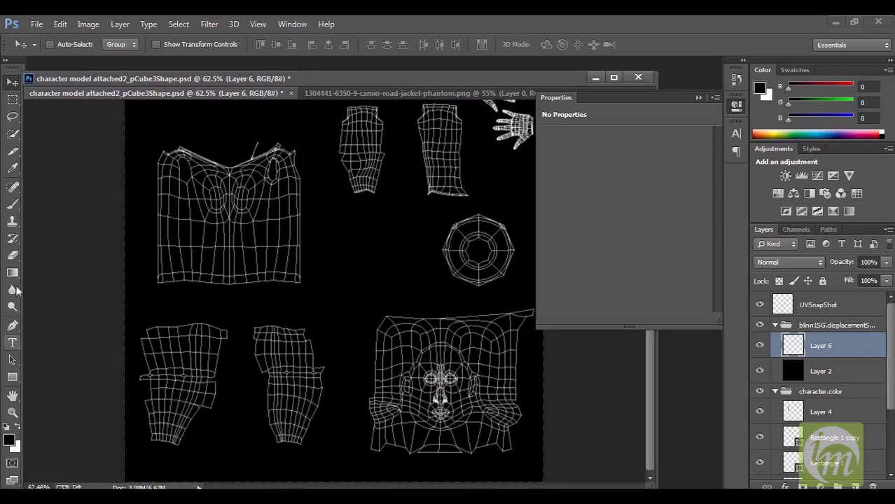
Step: Choose the Brush tool with a soft round tip for Layer 6 and reduce its size to 15 px
click(12, 204)
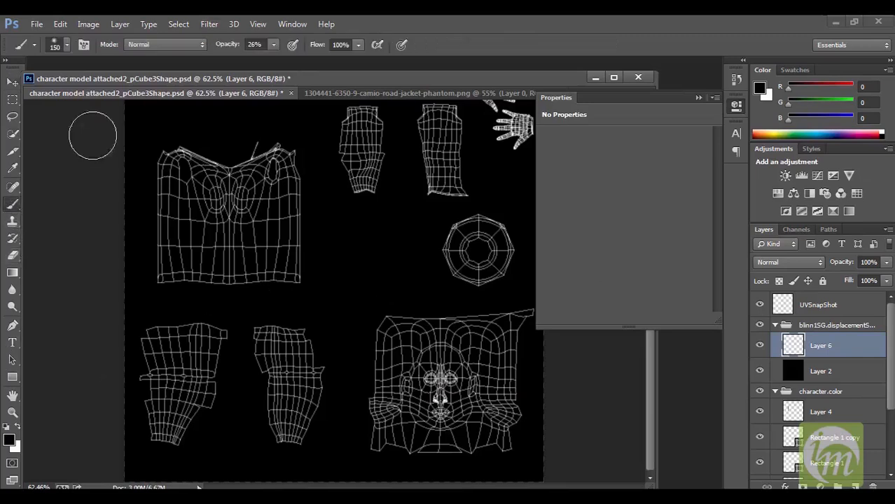
click(67, 45)
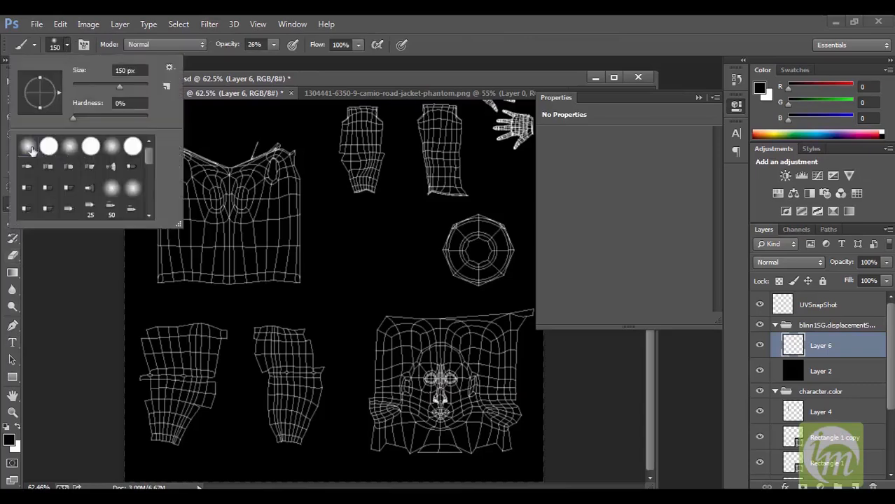
click(418, 80)
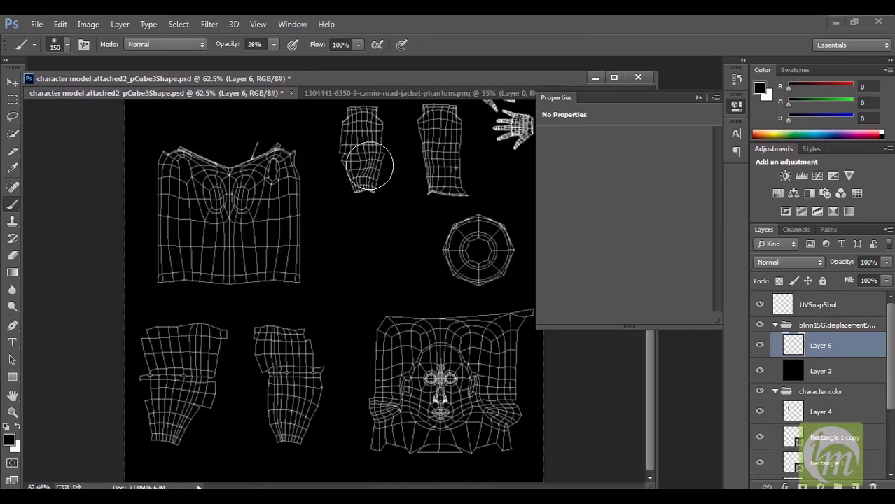
key(bracketleft)
key(bracketleft)
key(bracketleft)
key(bracketleft)
key(bracketleft)
key(bracketleft)
key(bracketleft)
key(bracketleft)
key(bracketleft)
key(bracketleft)
key(bracketleft)
key(bracketleft)
key(bracketleft)
key(bracketleft)
key(bracketleft)
key(bracketleft)
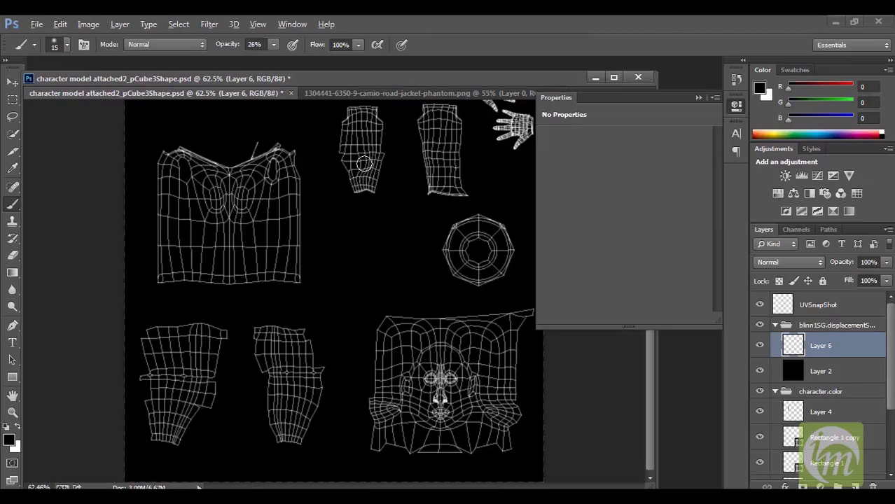
Step: Set the foreground color to mid grey #717171
alt+scroll(363, 164, up, 3)
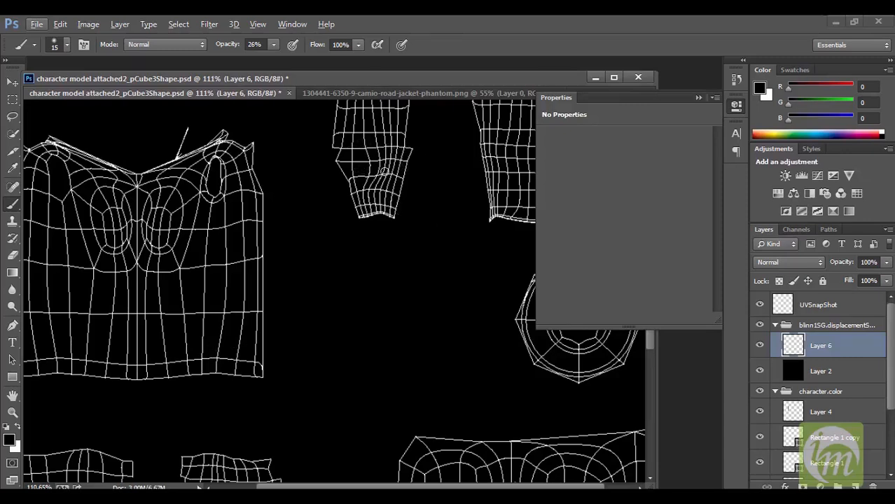
click(11, 440)
drag(339, 214, 337, 266)
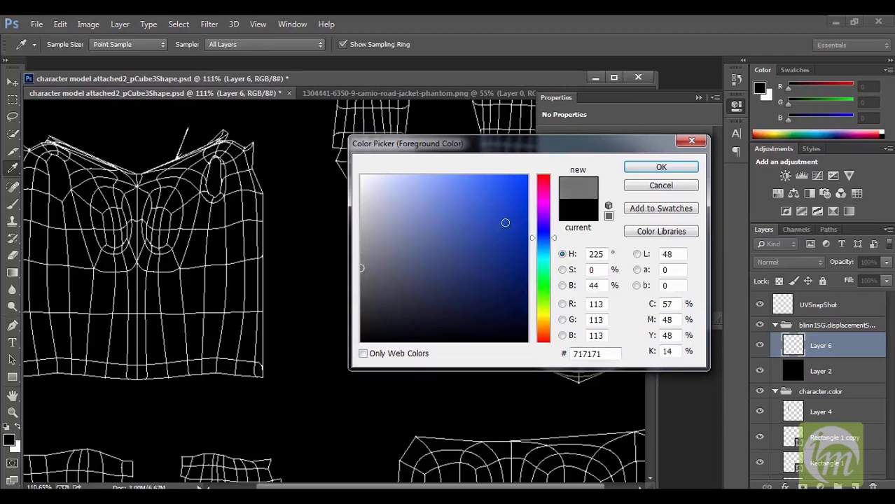
click(661, 166)
Step: Reduce the brush to 7 px and paint faint grey horizontal crease lines across the lower part of the first sleeve's UVs
alt+scroll(389, 168, up, 4)
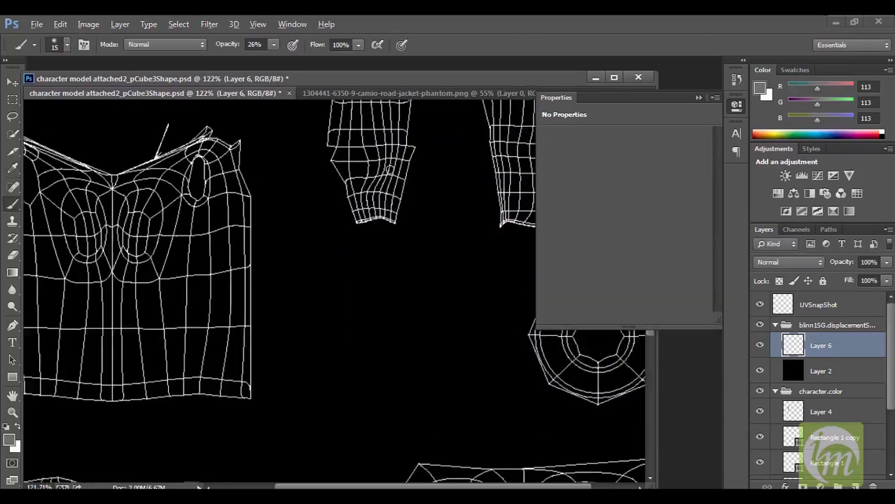
key(bracketleft)
key(bracketleft)
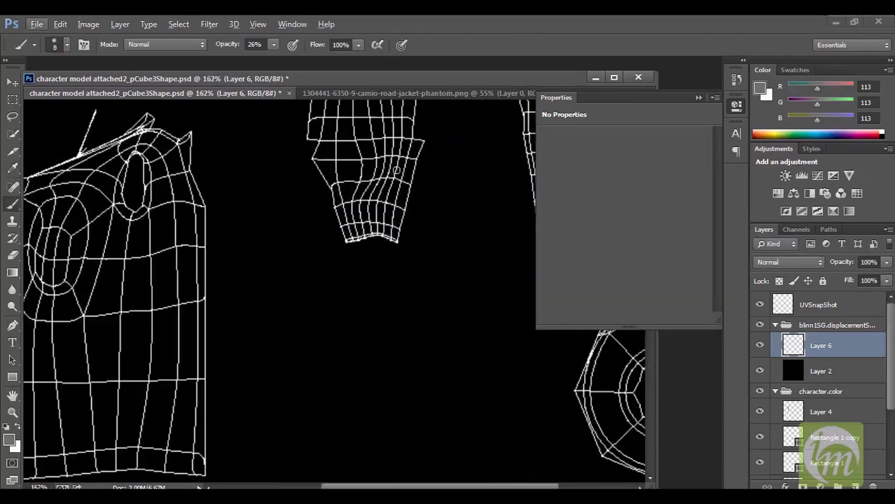
mouse_move(412, 174)
mouse_down()
mouse_move(319, 174)
mouse_move(397, 190)
mouse_move(334, 199)
mouse_up()
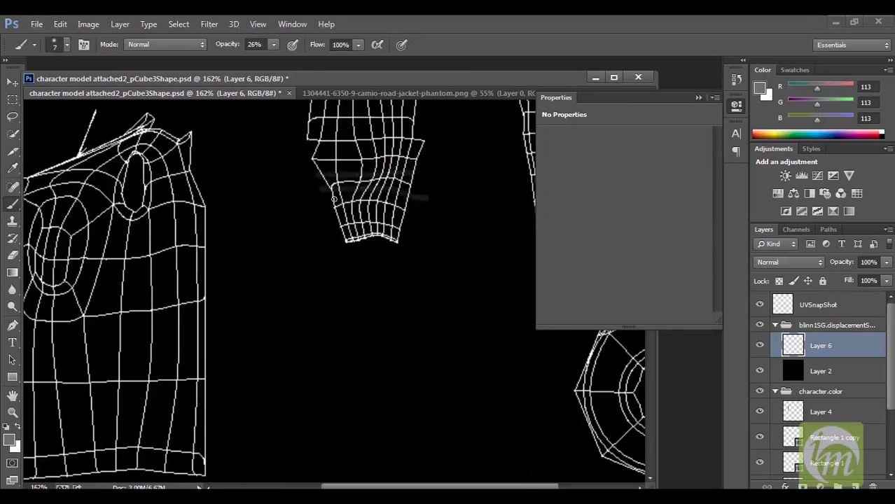
Step: Collapse the Properties panel and paint grey crease lines across the second sleeve's UVs, plus one more across the first sleeve
alt+scroll(445, 199, down, 3)
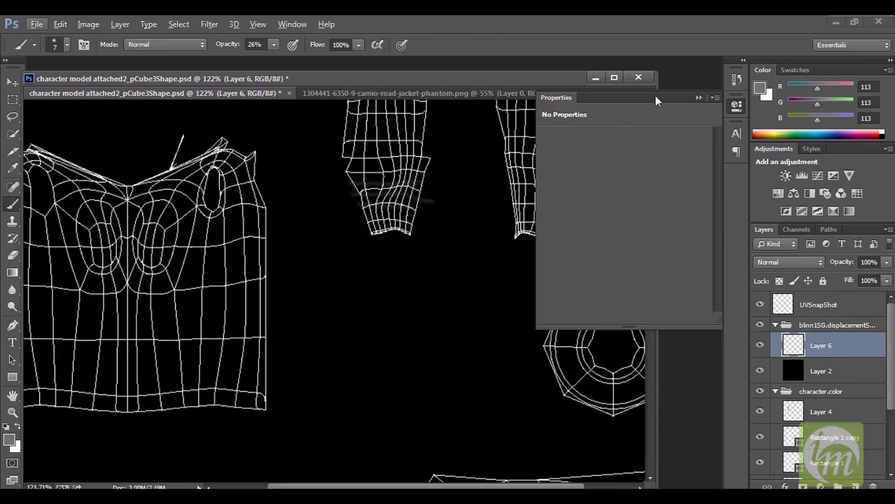
drag(655, 101, 688, 106)
click(743, 94)
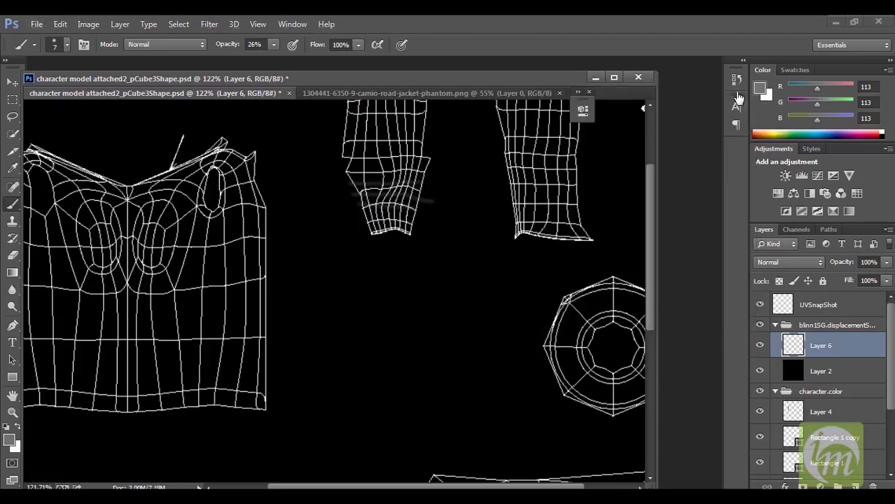
mouse_move(500, 161)
mouse_down()
mouse_move(593, 160)
mouse_move(527, 183)
mouse_move(582, 174)
mouse_up()
drag(427, 174, 309, 169)
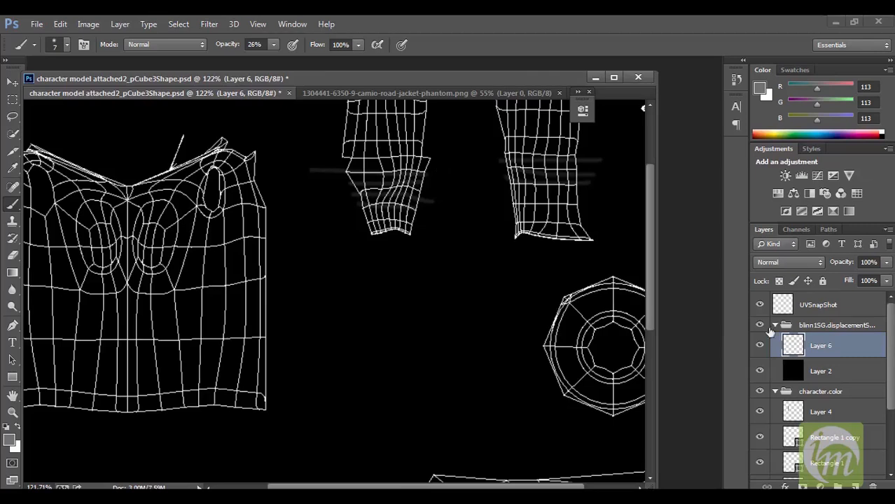
Step: Hide the UVSnapShot layer and save the PSD file
click(760, 305)
alt+scroll(515, 283, down, 5)
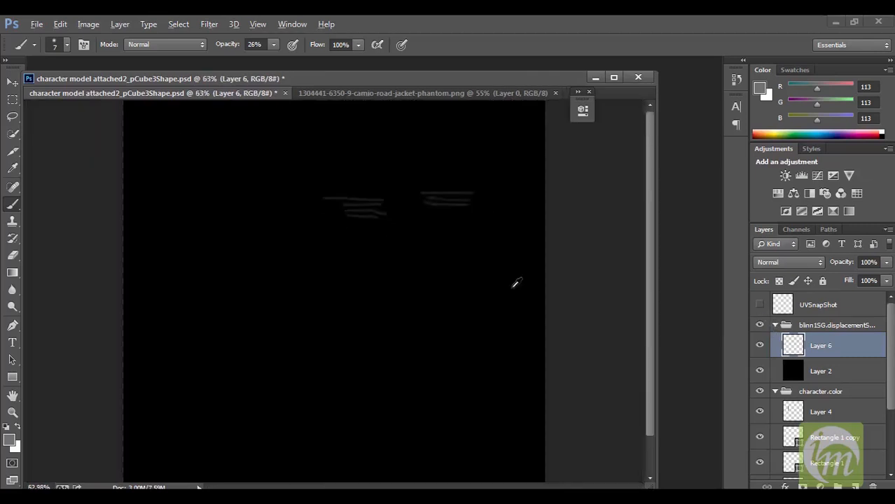
alt+scroll(515, 283, down, 2)
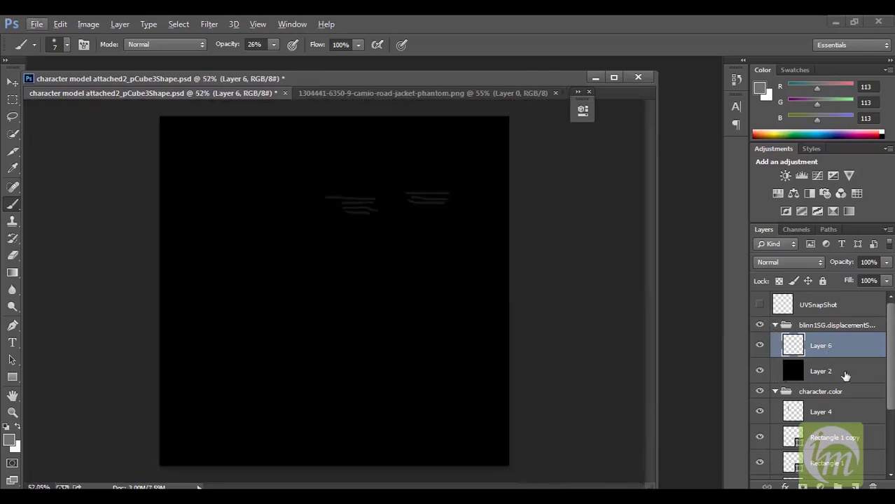
scroll(845, 378, down, 4)
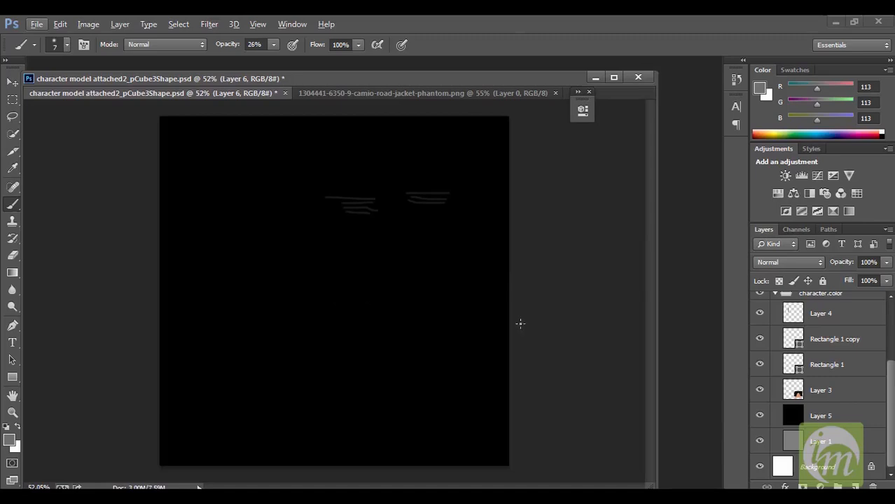
key(ctrl+s)
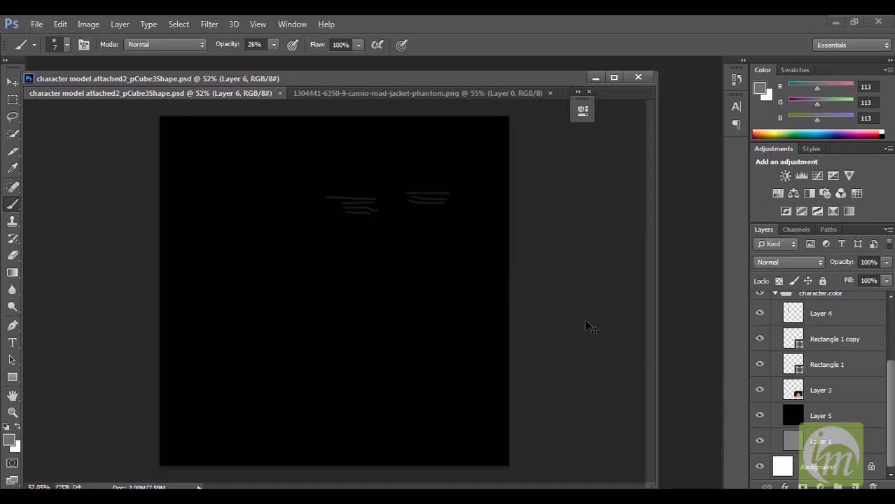
Step: Switch to Maya and update the PSD networks to load the revised texture
click(303, 497)
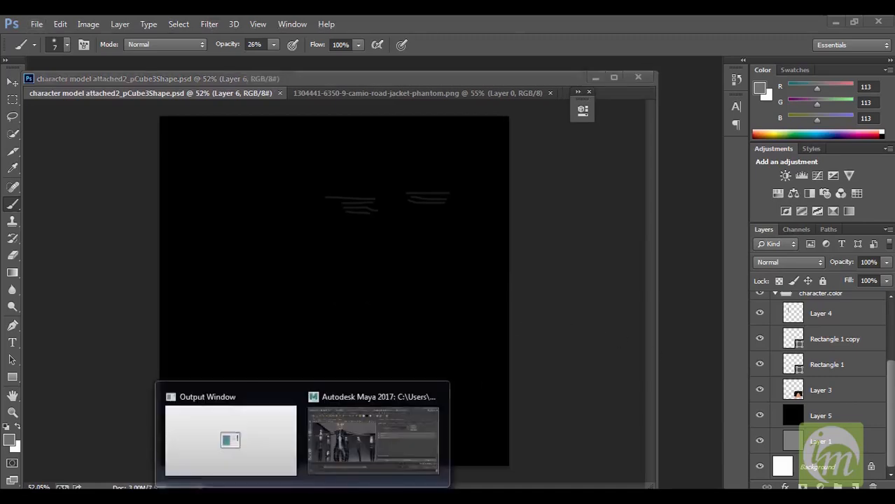
click(369, 439)
click(459, 89)
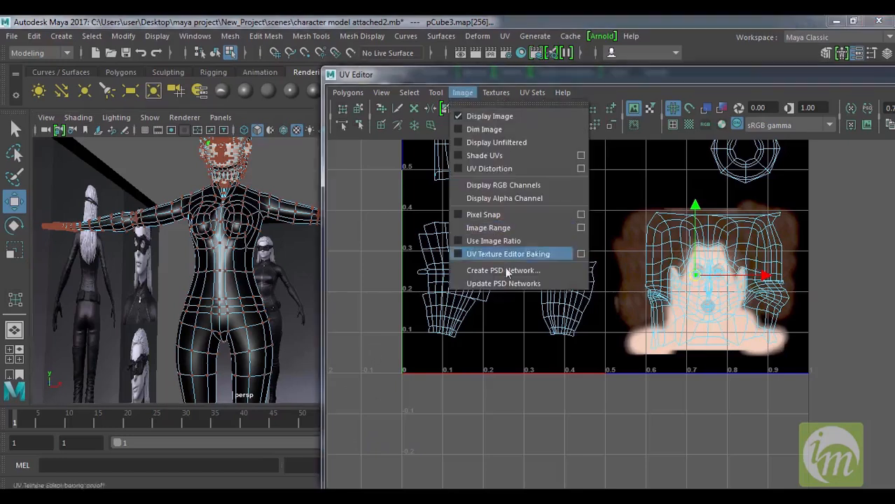
click(506, 284)
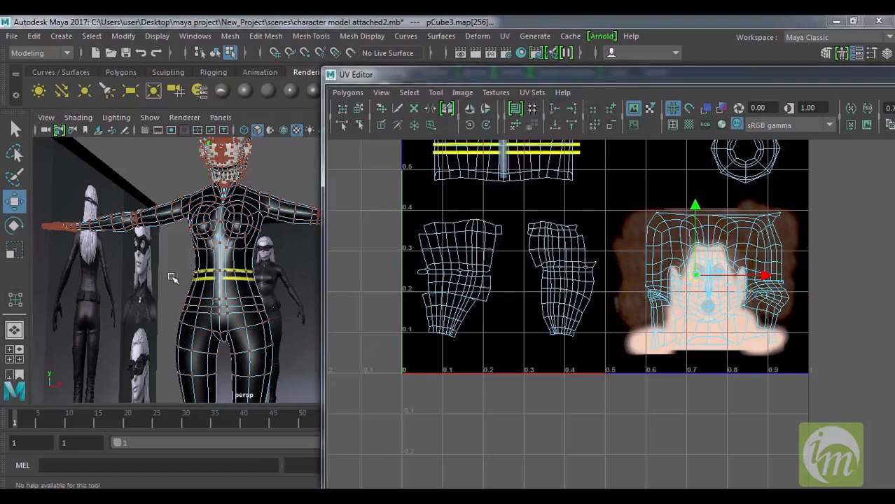
Step: Hide the image planes in the perspective view and minimize the UV Editor
alt+drag(214, 282, 240, 267)
click(149, 116)
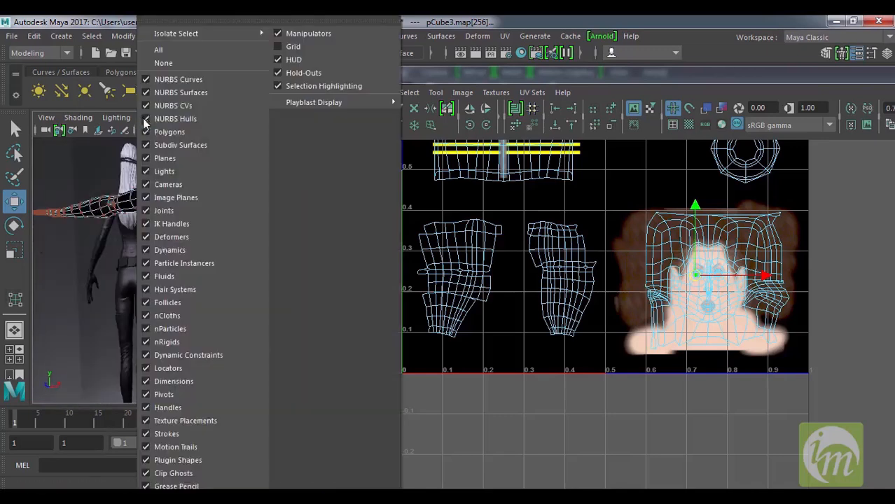
click(165, 205)
scroll(242, 252, down, 5)
alt+drag(252, 259, 309, 268)
drag(860, 83, 703, 86)
click(784, 74)
Step: Examine the updated texture on the character's legs, waist and back
alt+middle_drag(396, 254, 393, 152)
alt+drag(371, 209, 399, 234)
scroll(321, 242, up, 6)
alt+middle_drag(308, 235, 328, 308)
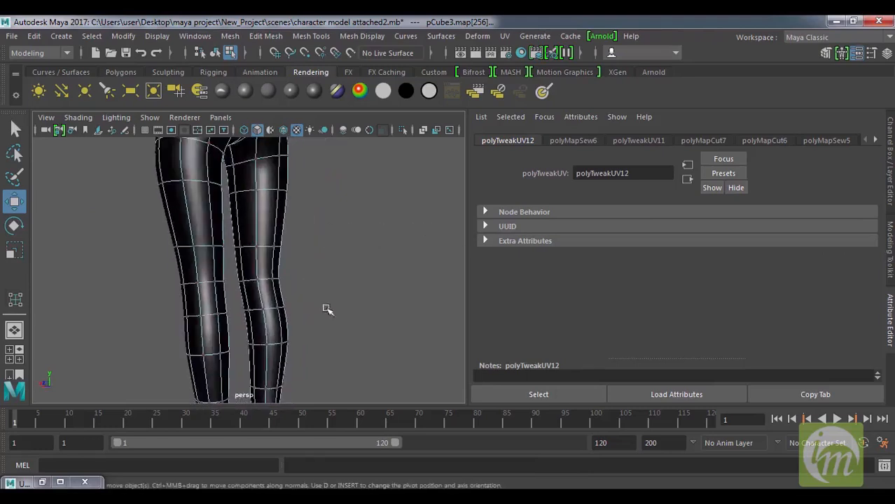
scroll(328, 301, down, 6)
alt+middle_drag(303, 223, 305, 297)
alt+drag(305, 297, 190, 264)
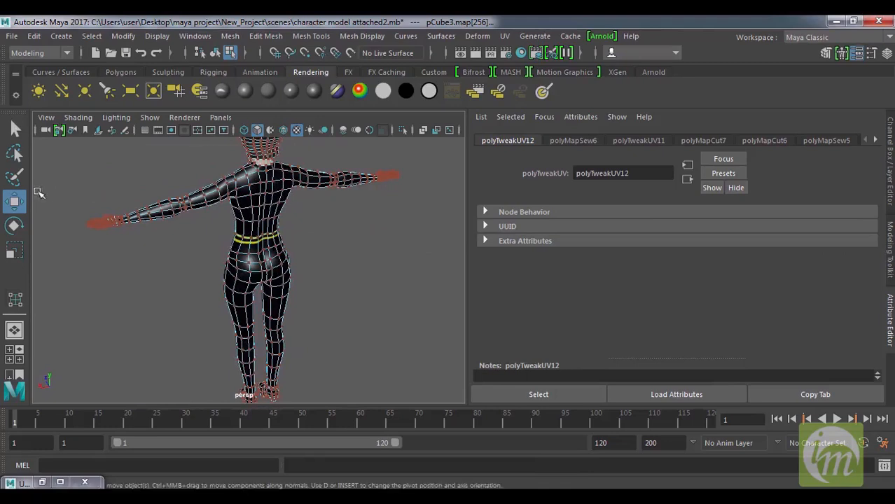
Step: Return the character mesh to object mode and deselect it
click(15, 128)
right_click(265, 205)
right_drag(327, 158, 339, 110)
click(346, 212)
Step: Examine the unselected character's yellow waist stripes and black suit from the front and side
alt+drag(295, 274, 319, 262)
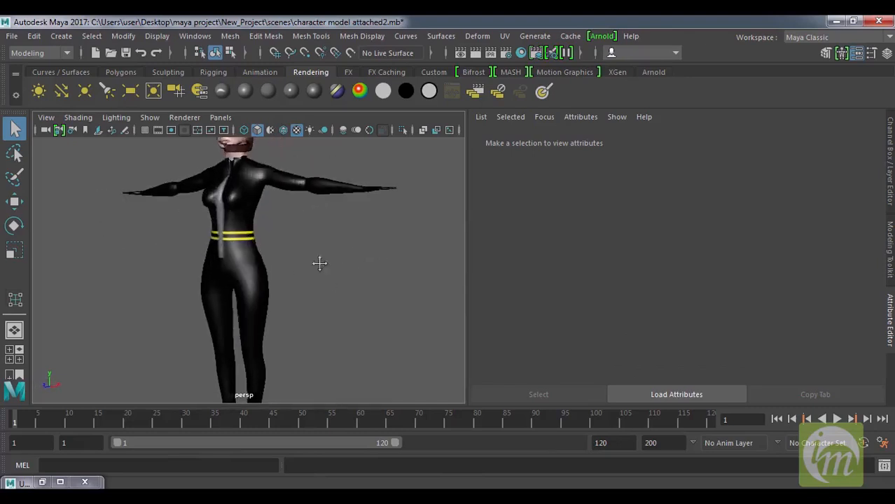
alt+middle_drag(319, 262, 337, 234)
alt+drag(288, 298, 298, 315)
alt+middle_drag(298, 316, 315, 230)
alt+drag(314, 230, 294, 236)
alt+middle_drag(295, 236, 311, 308)
alt+drag(311, 307, 359, 305)
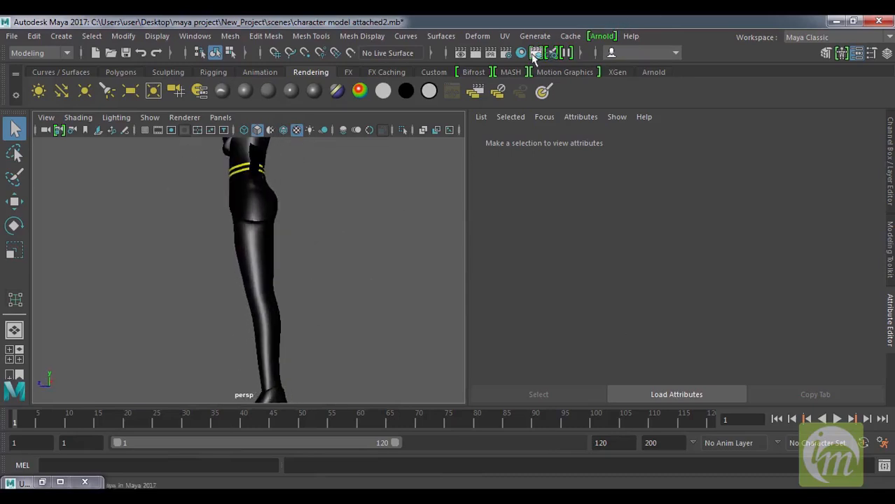
Step: Render the current view with Arnold and close the Render View
click(477, 54)
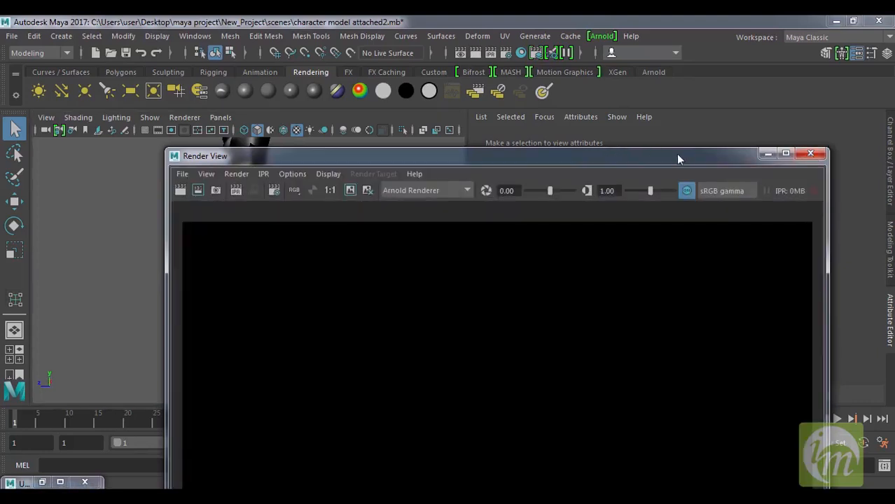
drag(677, 159, 586, 59)
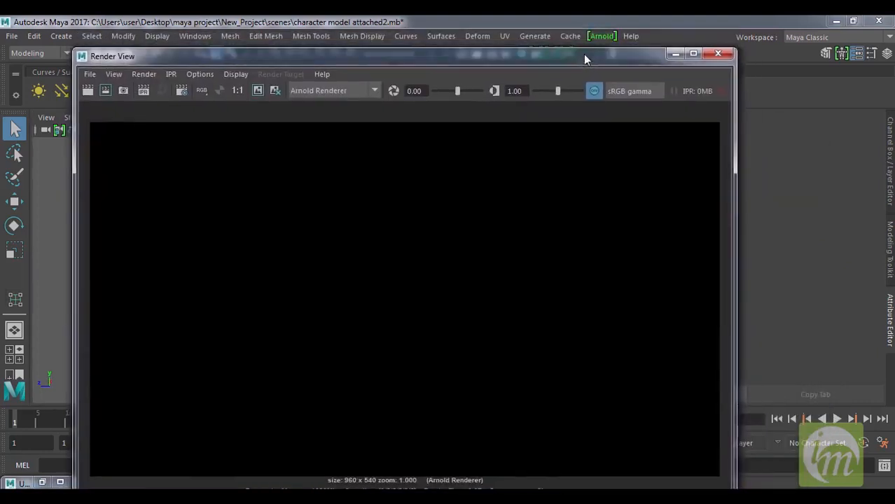
click(718, 53)
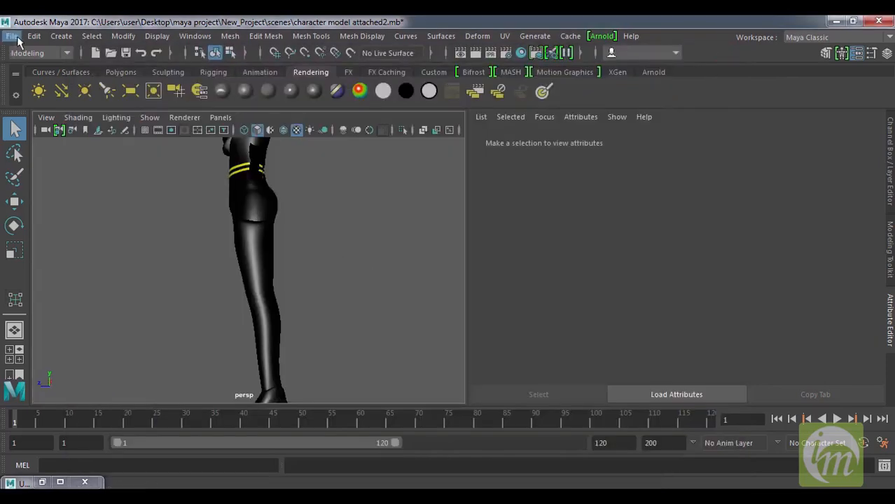
Step: Save the scene character model attached2.mb
click(11, 35)
click(49, 82)
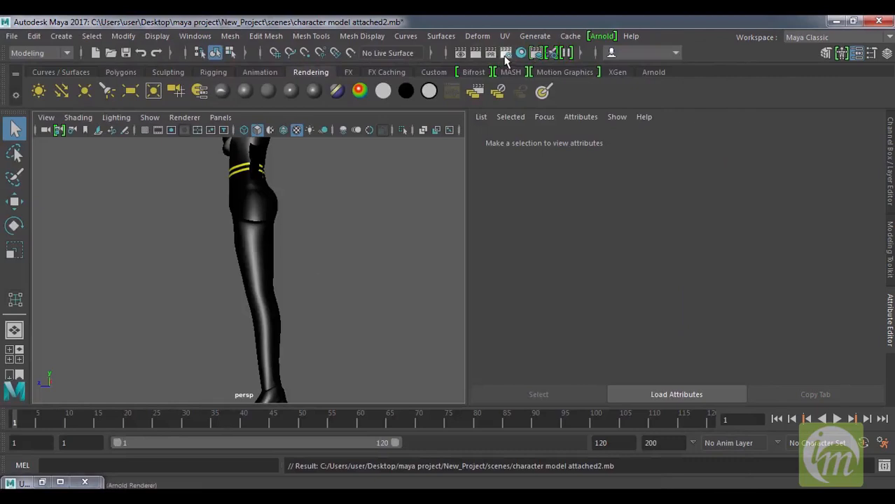
Step: Set the renderer to Maya Software in the render settings and render the current view
click(504, 55)
click(298, 207)
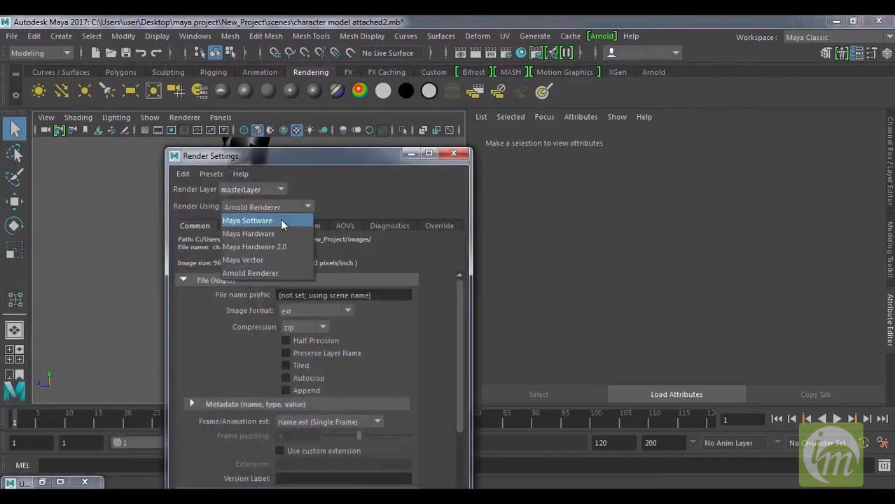
click(282, 221)
click(461, 159)
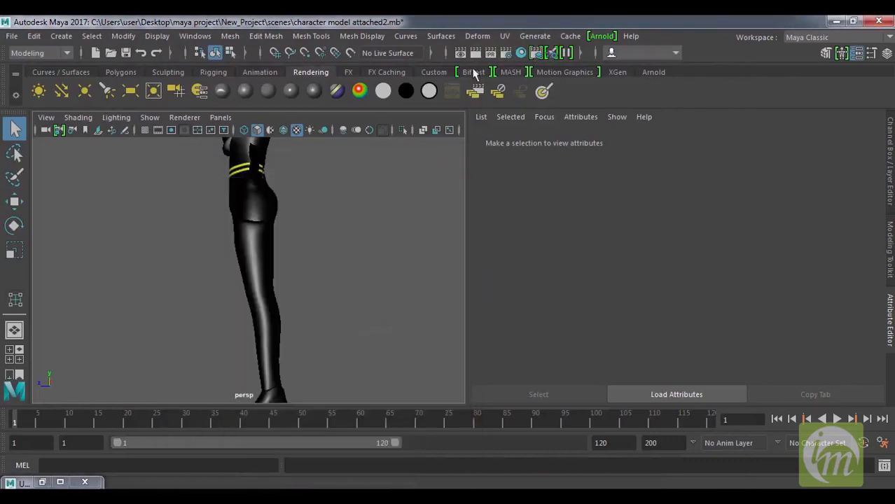
click(476, 53)
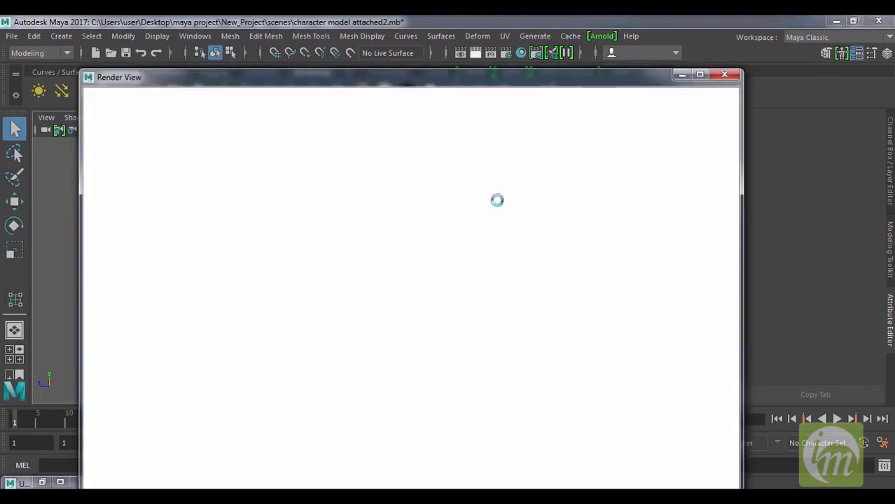
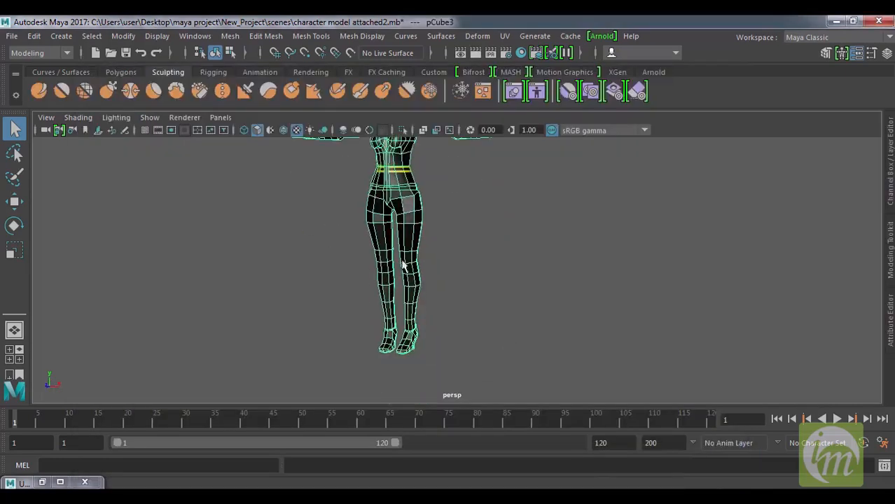
Step: Examine the selected character's legs, heels and torso from several angles, briefly comparing with the displacement texture in Photoshop
alt+drag(509, 300, 380, 265)
alt+right_drag(380, 265, 514, 283)
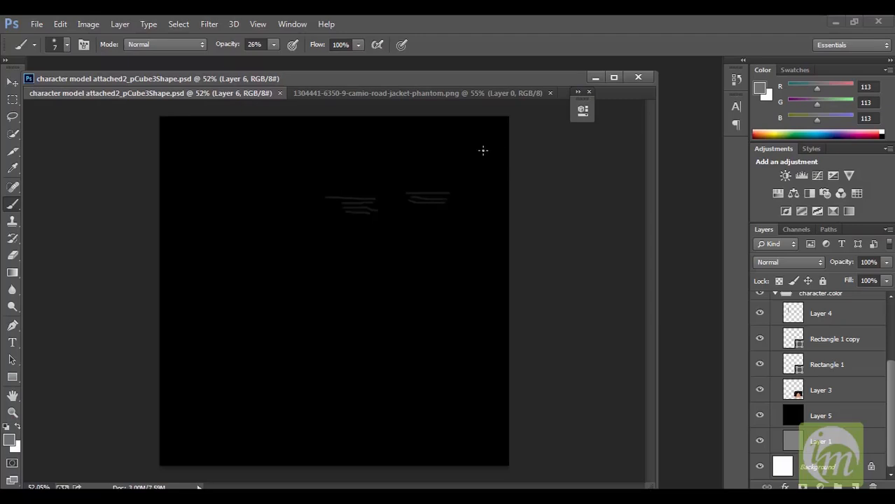
click(389, 444)
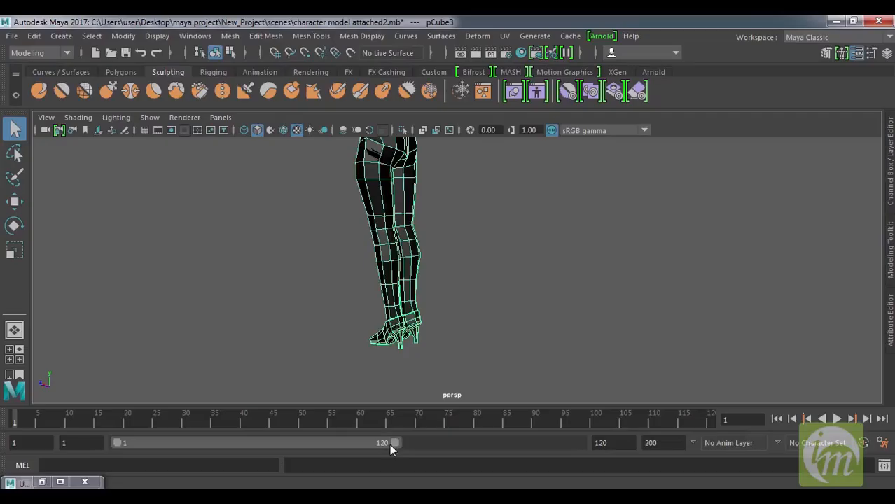
alt+drag(457, 298, 534, 282)
alt+middle_drag(392, 248, 400, 388)
alt+drag(371, 336, 445, 323)
scroll(444, 324, up, 2)
alt+middle_drag(444, 324, 465, 245)
alt+drag(465, 246, 377, 301)
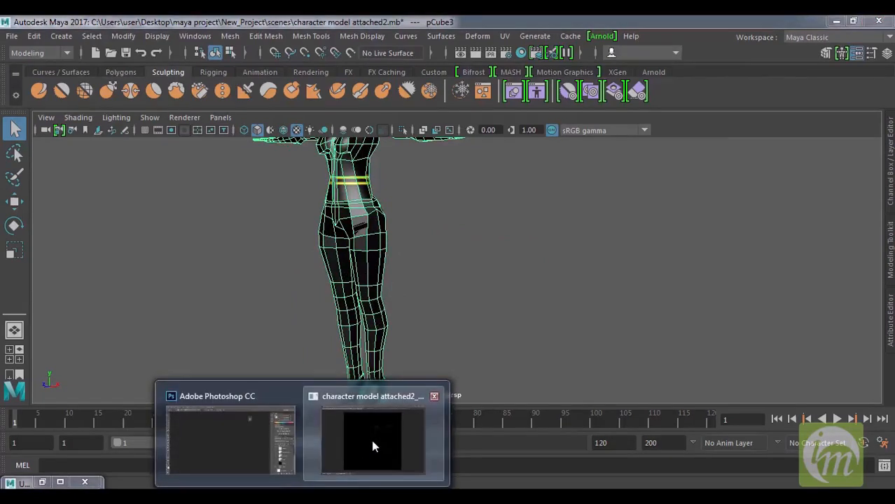
Step: Switch to Photoshop, hide the displacement group's black Layer 2 and show the UVSnapShot layer
click(371, 440)
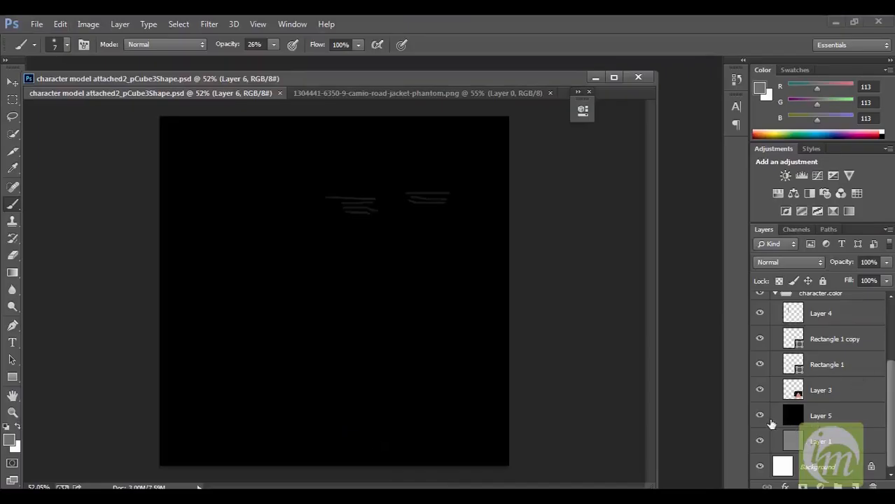
scroll(824, 359, up, 3)
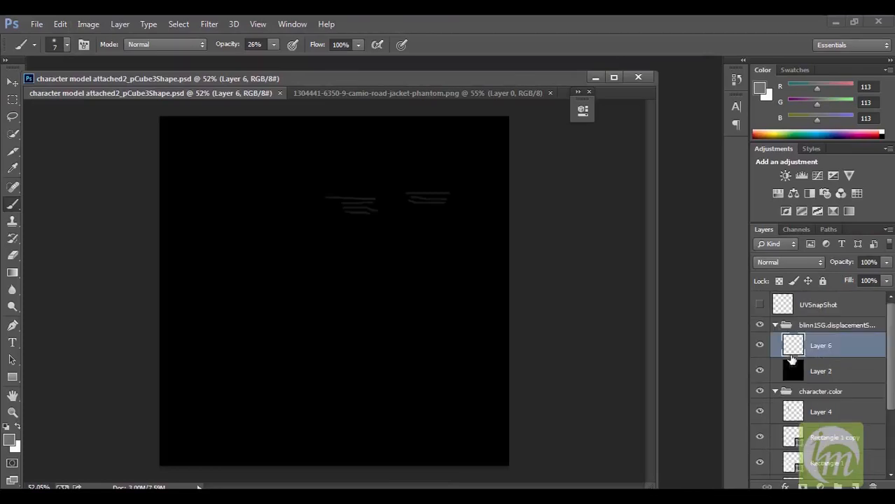
click(760, 371)
scroll(764, 378, down, 3)
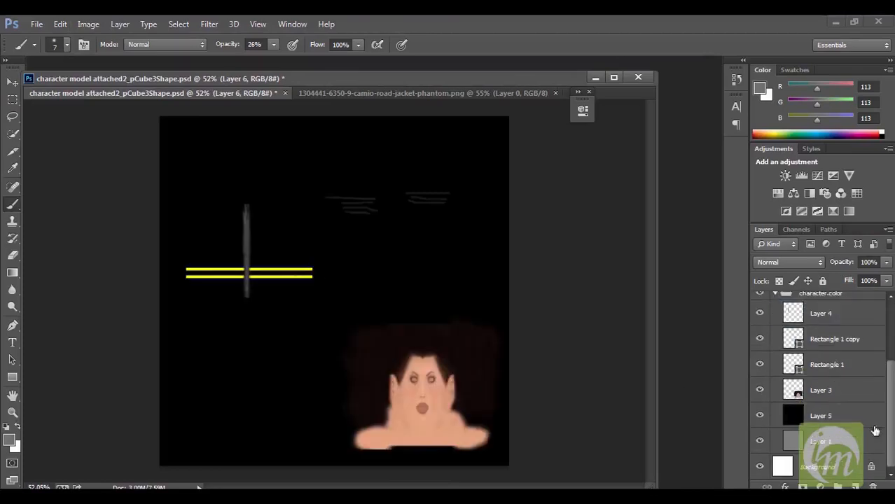
scroll(777, 336, up, 2)
scroll(779, 313, up, 1)
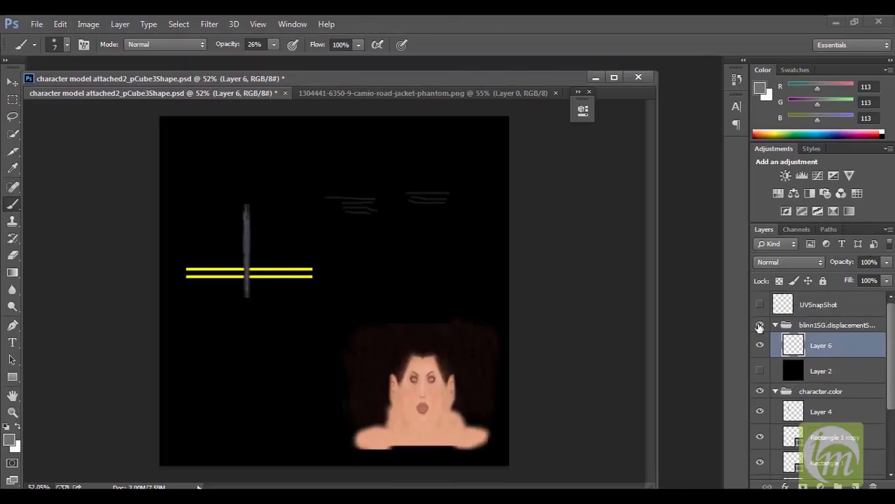
click(760, 305)
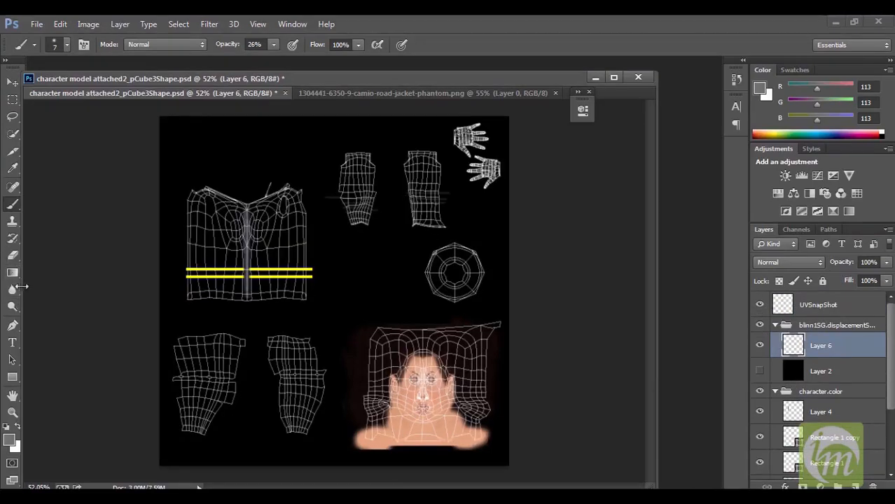
Step: Draw a yellow-filled rectangle about 379 × 62 px across the two limb UV shells beside the hands
click(12, 377)
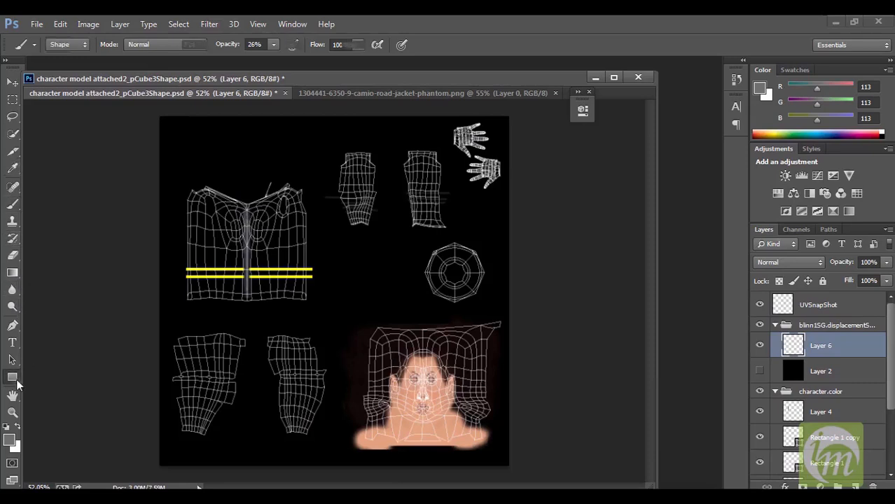
drag(324, 174, 462, 197)
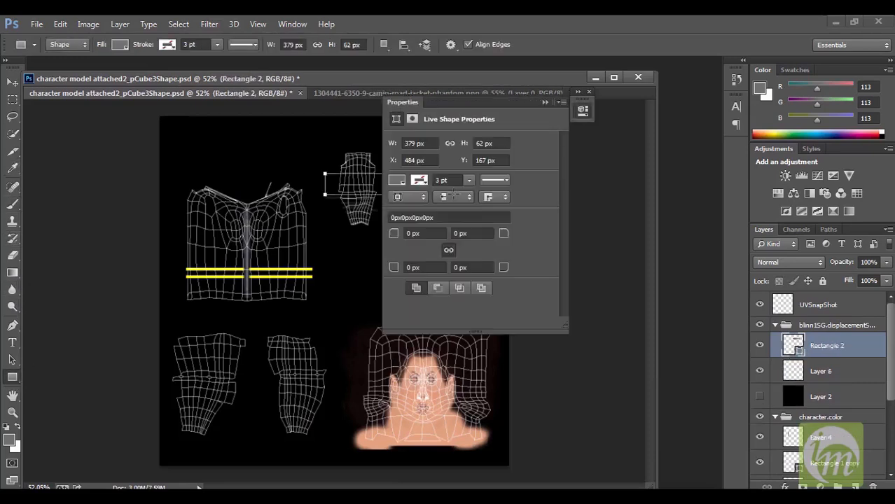
click(397, 180)
click(406, 243)
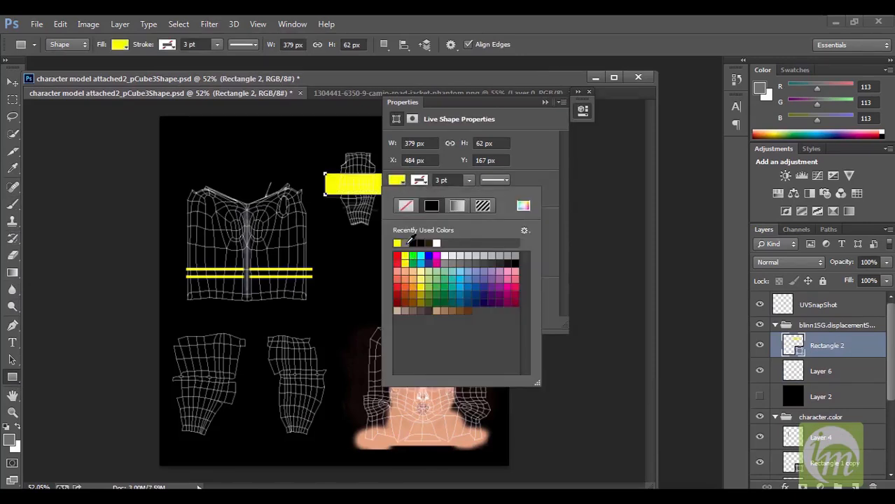
click(13, 84)
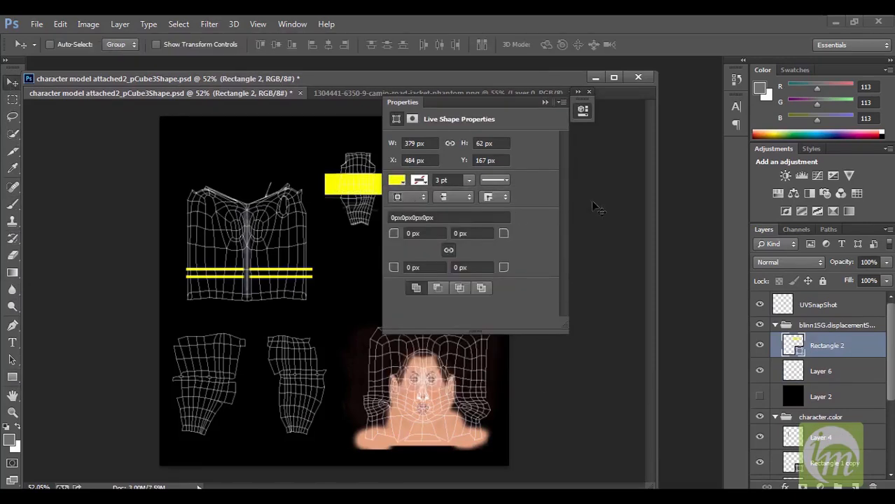
click(544, 103)
Step: Save the texture PSD, switch to Maya and turn the character to a front view
click(36, 24)
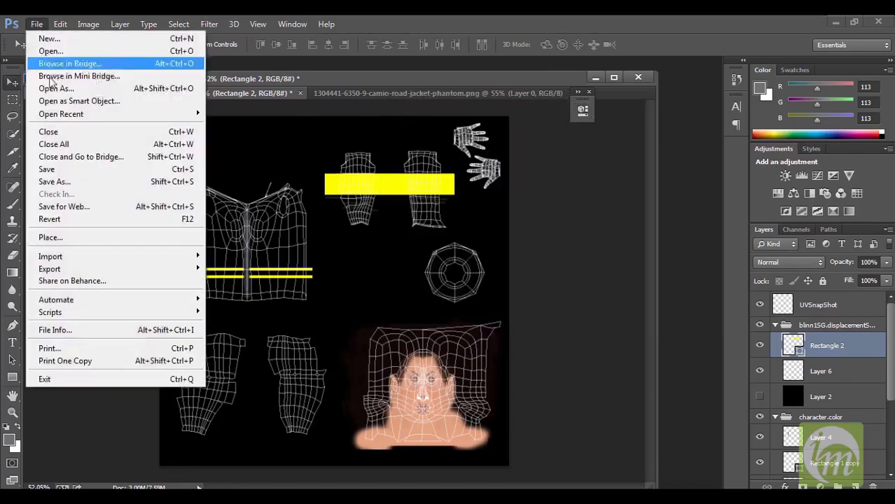
click(72, 171)
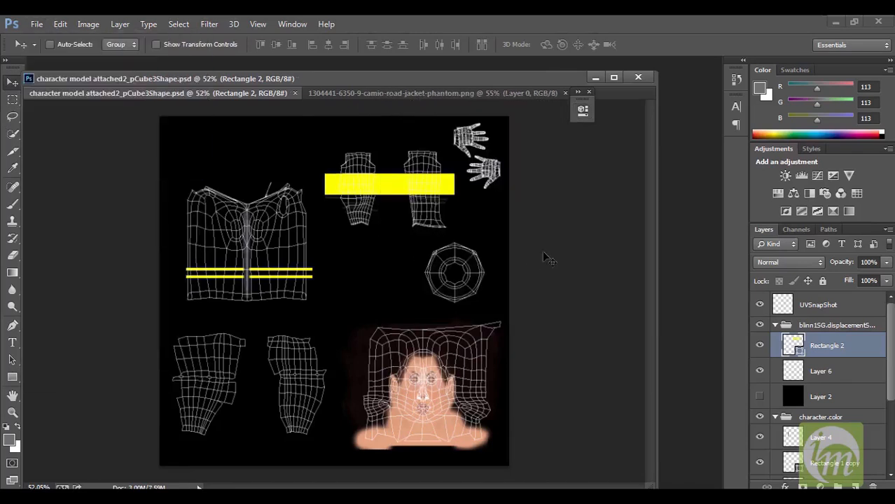
mouse_move(340, 495)
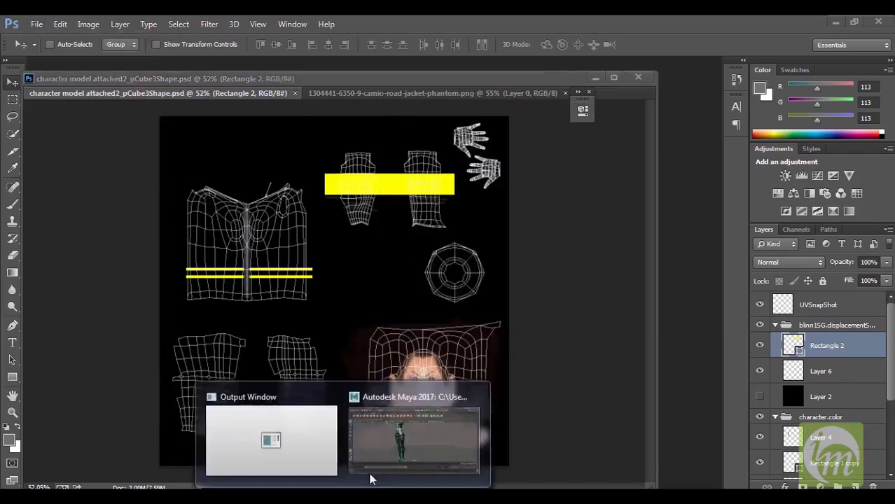
click(388, 454)
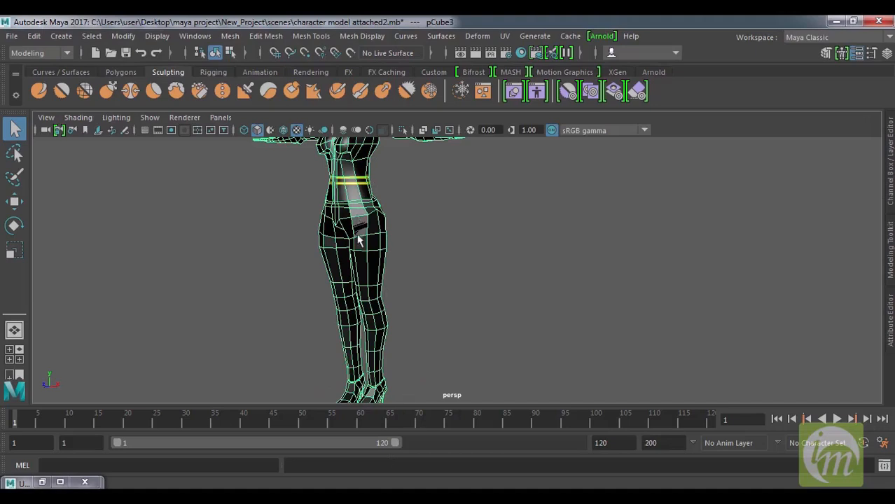
alt+drag(358, 241, 396, 232)
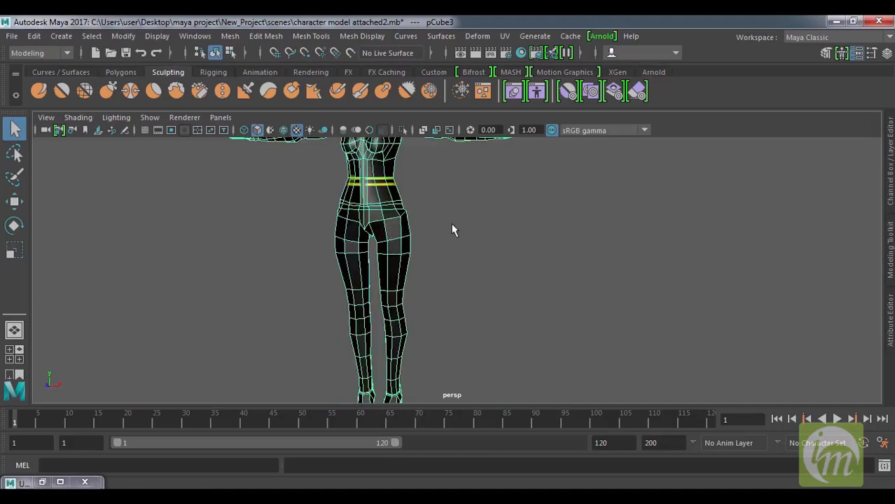
Step: Show the Attribute Editor, then inspect the character material's properties in Hypershade and close Hypershade
click(891, 330)
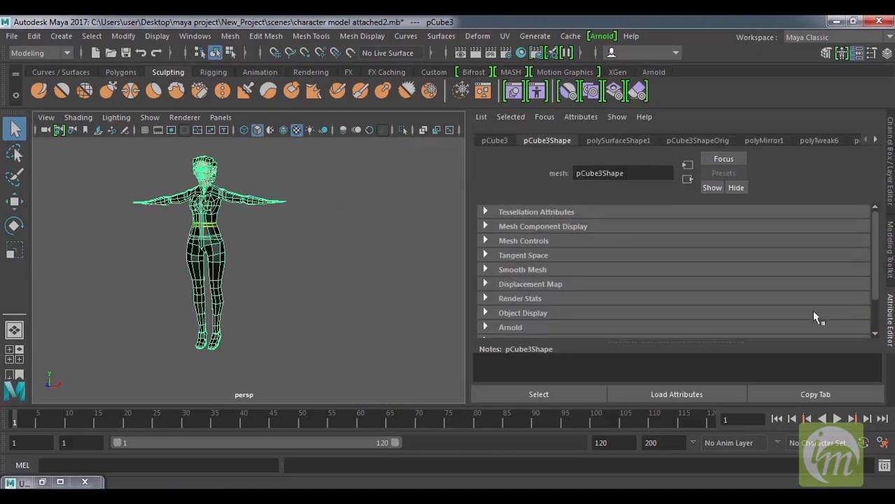
click(202, 36)
mouse_move(210, 124)
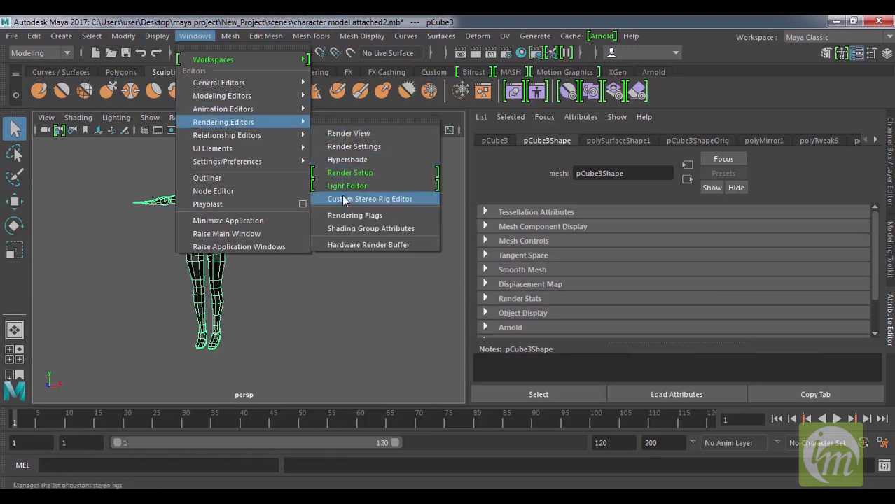
click(386, 161)
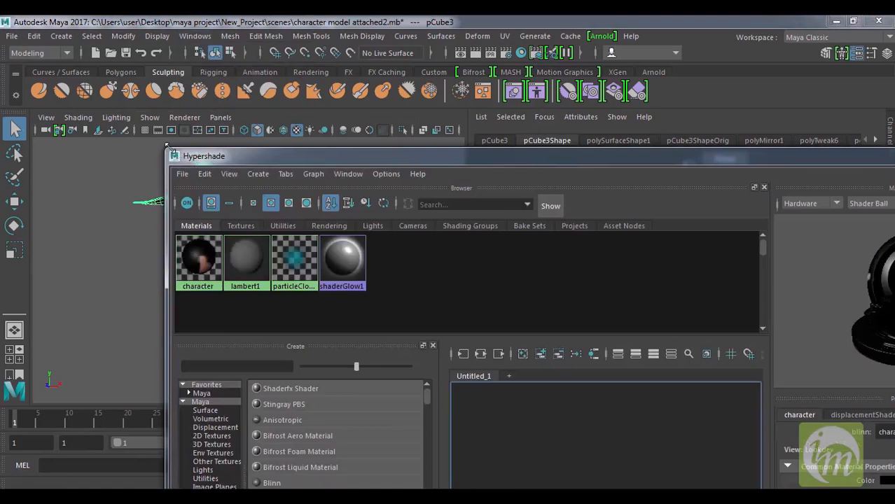
drag(173, 156, 328, 269)
click(359, 376)
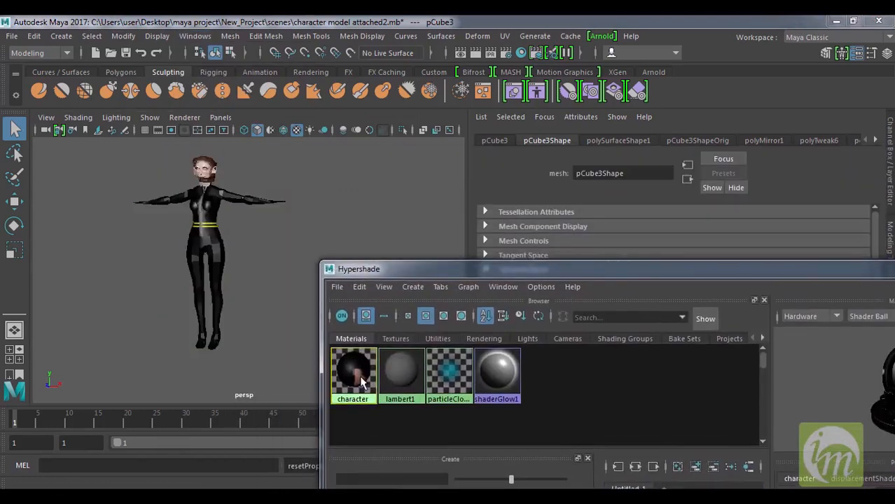
drag(574, 269, 243, 75)
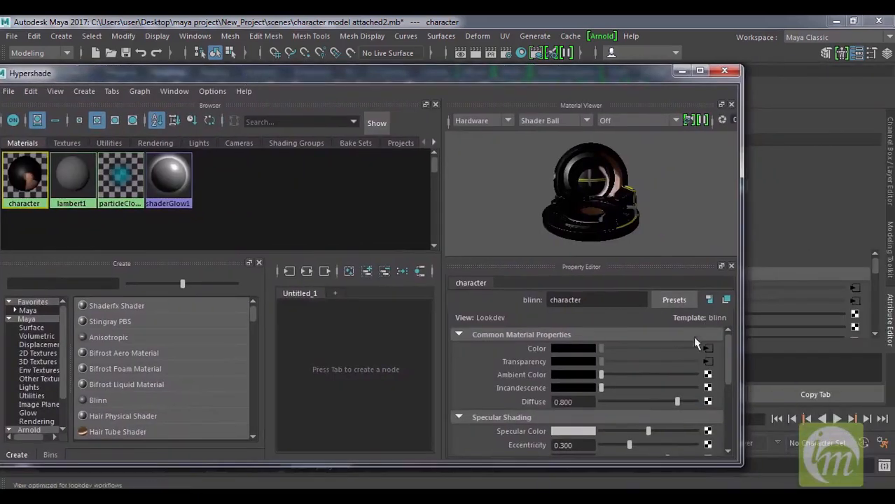
click(726, 73)
Step: Show the character mesh's UVs in the UV Editor and update the PSD networks
click(505, 36)
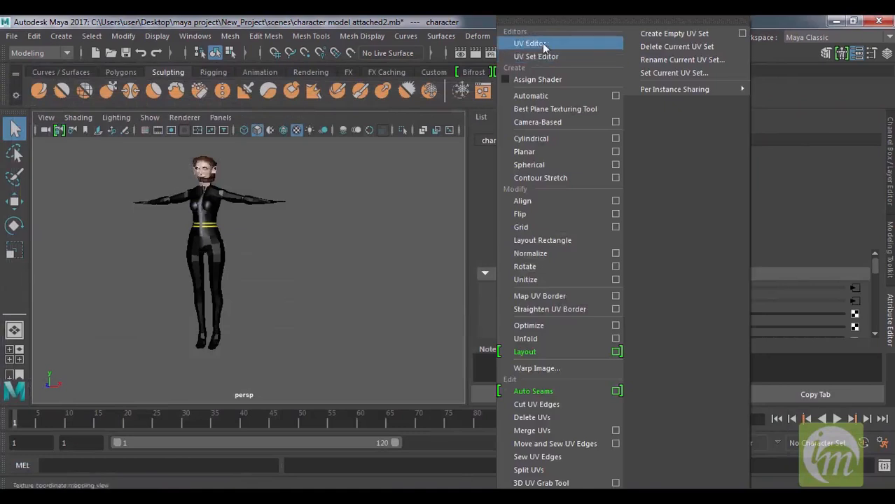
click(542, 43)
drag(468, 181, 597, 140)
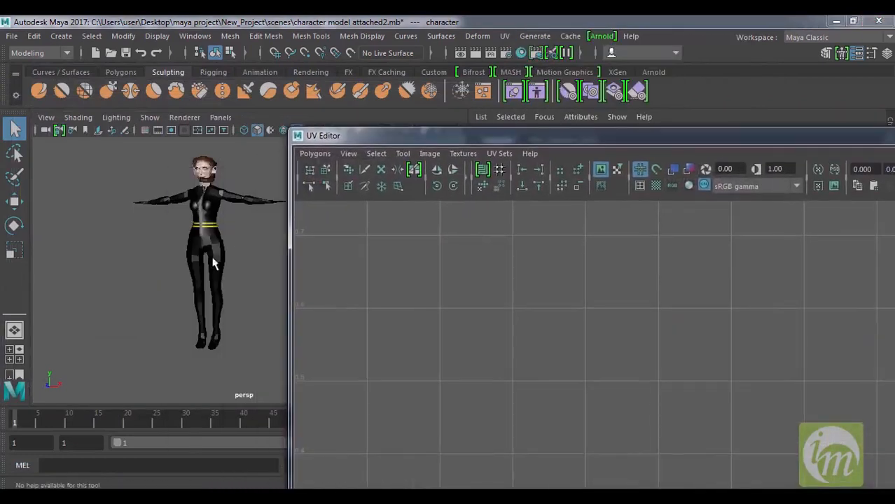
click(214, 241)
scroll(605, 356, down, 5)
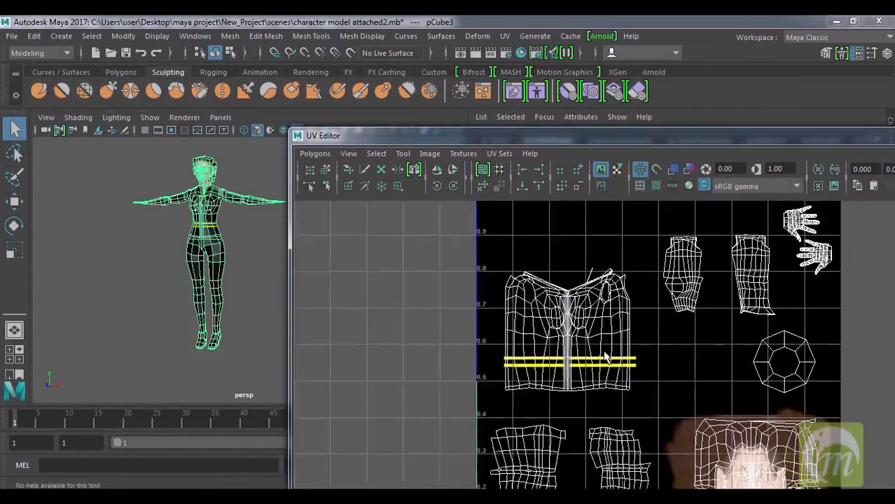
scroll(606, 356, down, 2)
drag(698, 137, 665, 85)
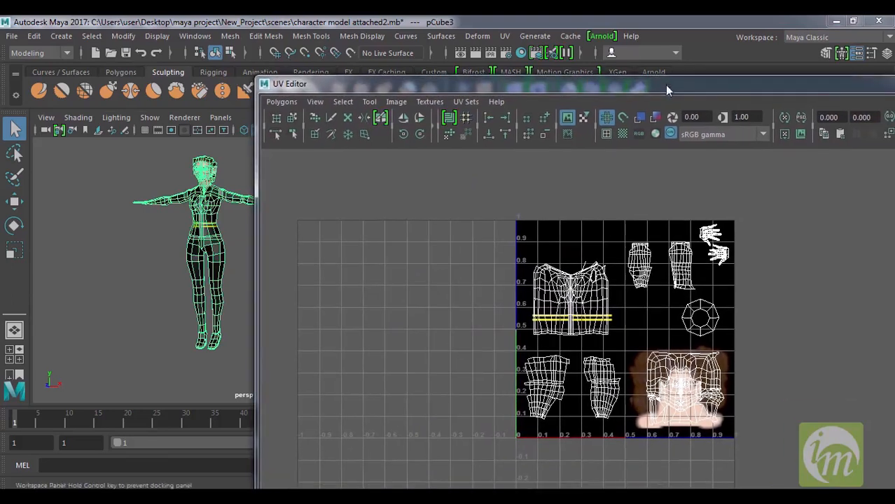
click(396, 101)
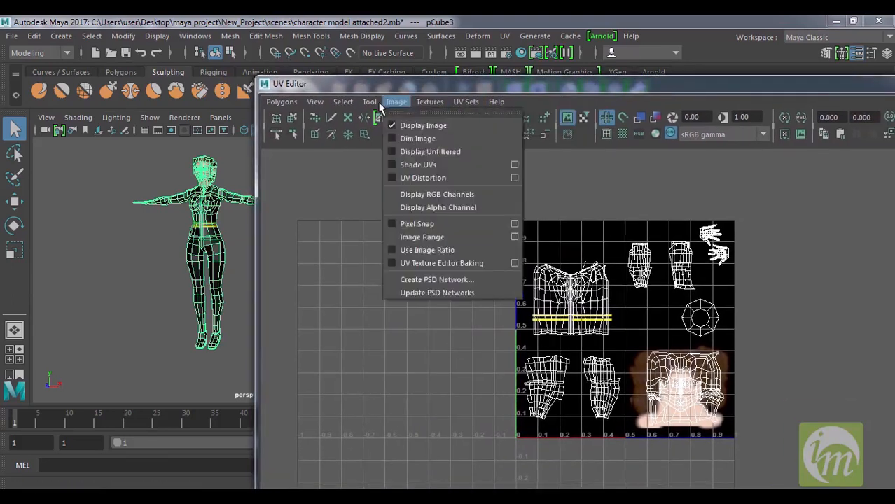
click(439, 290)
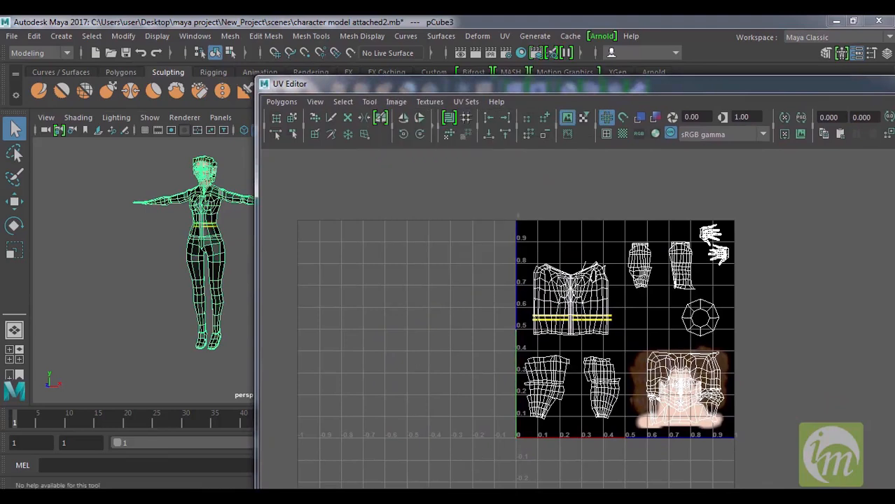
Step: Switch to Photoshop, move the Rectangle 2 layer into the character.color group above Layer 4, and save the PSD
click(386, 437)
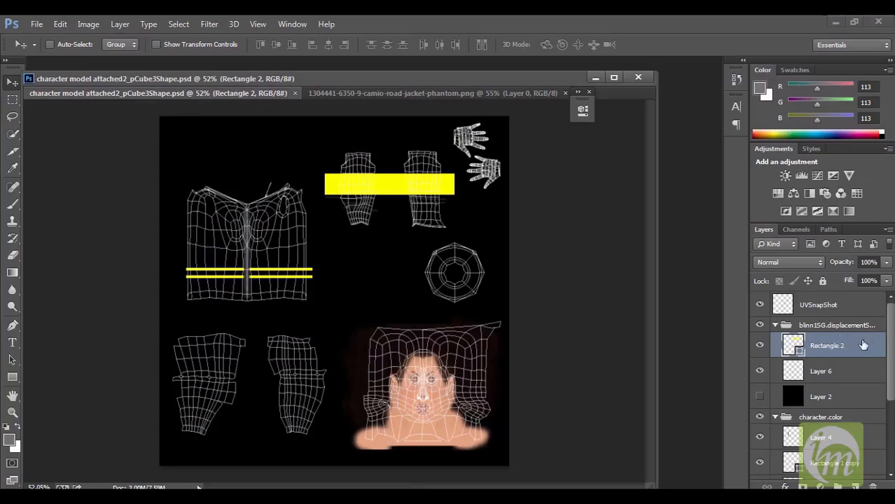
drag(860, 350, 867, 425)
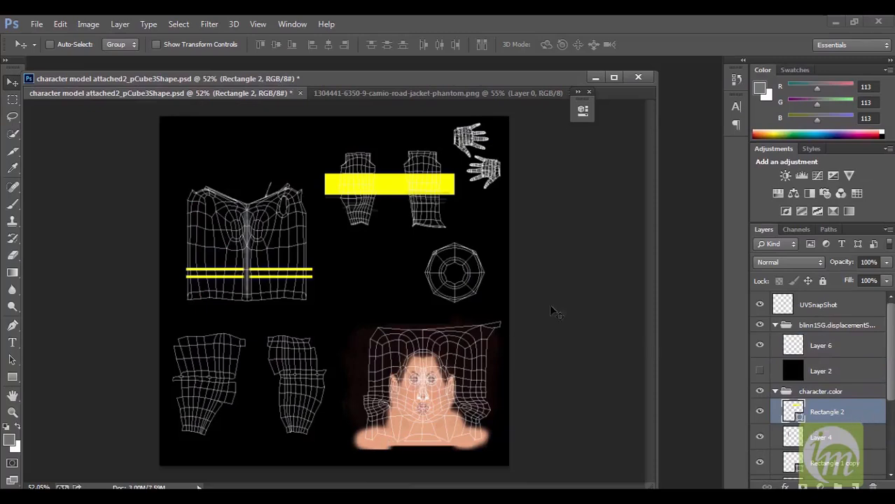
key(ctrl+s)
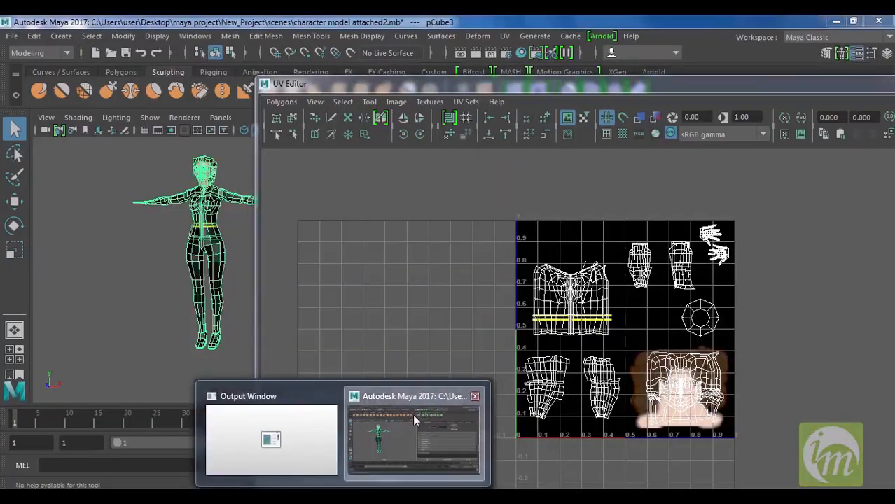
Step: Switch back to Maya, update the PSD networks again and close the UV Editor
click(413, 414)
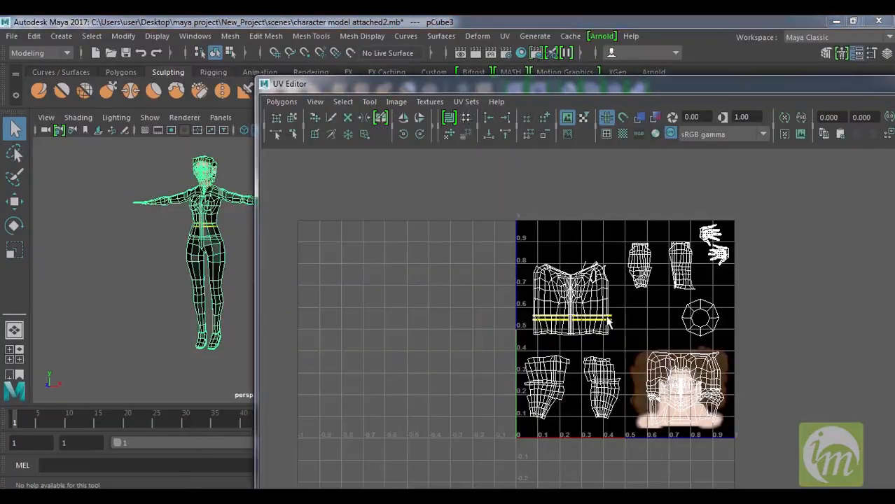
click(396, 102)
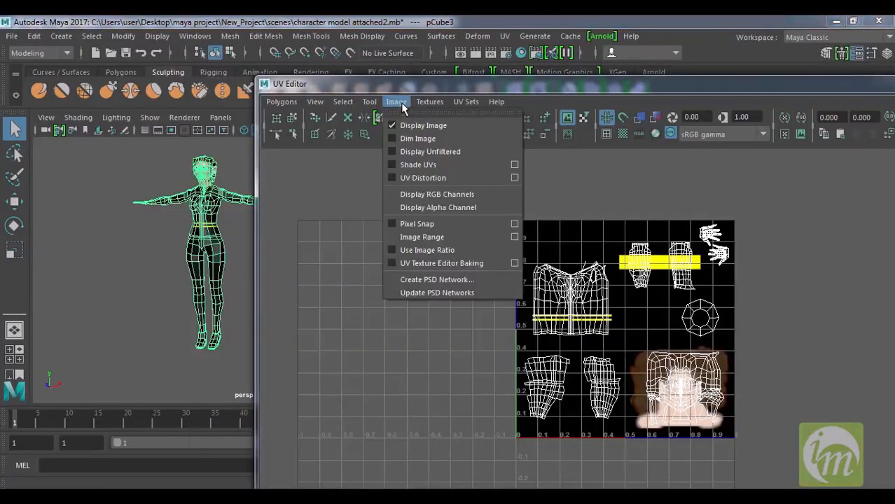
click(455, 294)
drag(877, 89, 722, 103)
click(779, 99)
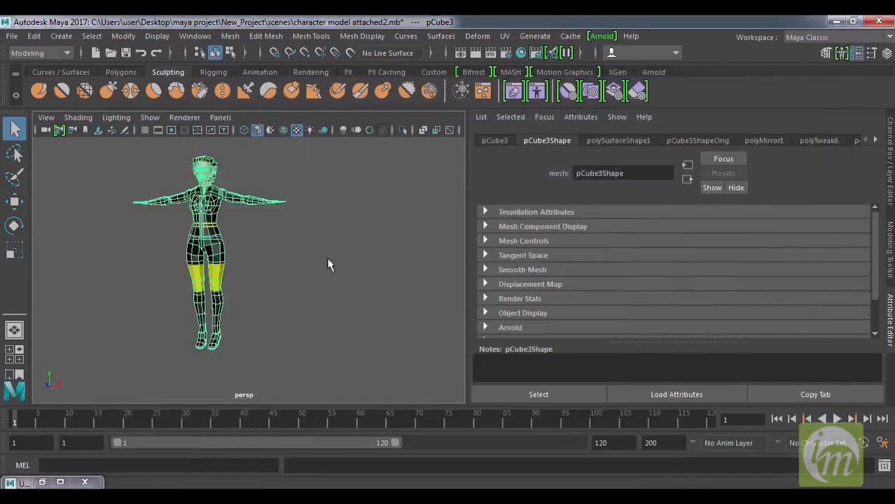
Step: Examine the updated texture on the character's legs, head and torso from several angles, leaving the mesh selected
click(328, 265)
alt+drag(275, 265, 214, 260)
click(208, 250)
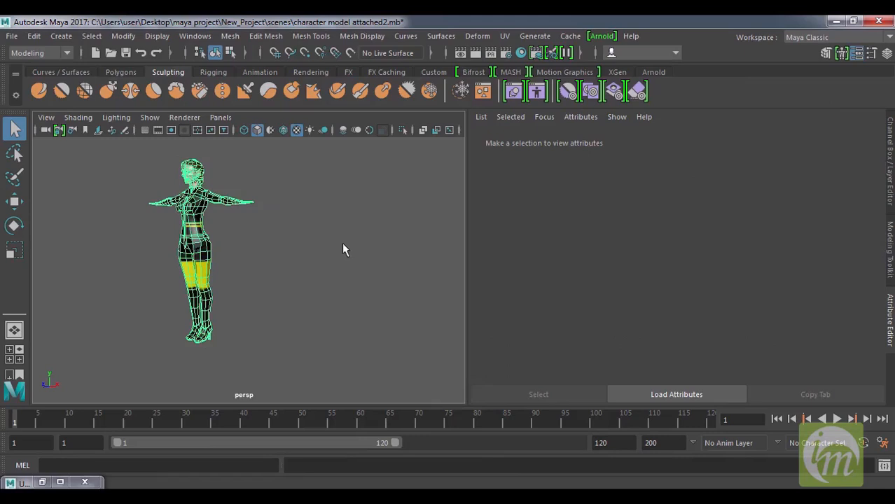
click(287, 263)
alt+drag(278, 287, 262, 222)
alt+right_drag(261, 222, 313, 343)
alt+middle_drag(256, 270, 294, 346)
alt+drag(276, 243, 286, 260)
click(296, 260)
Step: Assign a new Blinn material to the selected character mesh
click(310, 71)
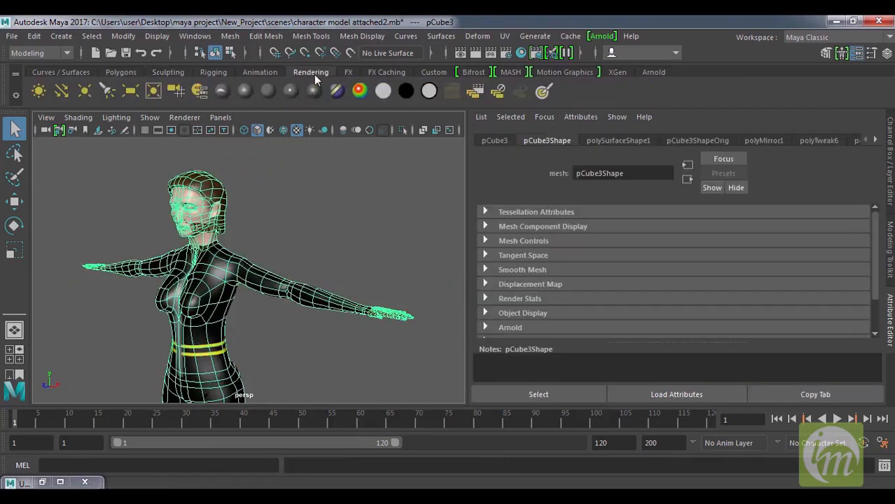
click(269, 91)
click(285, 261)
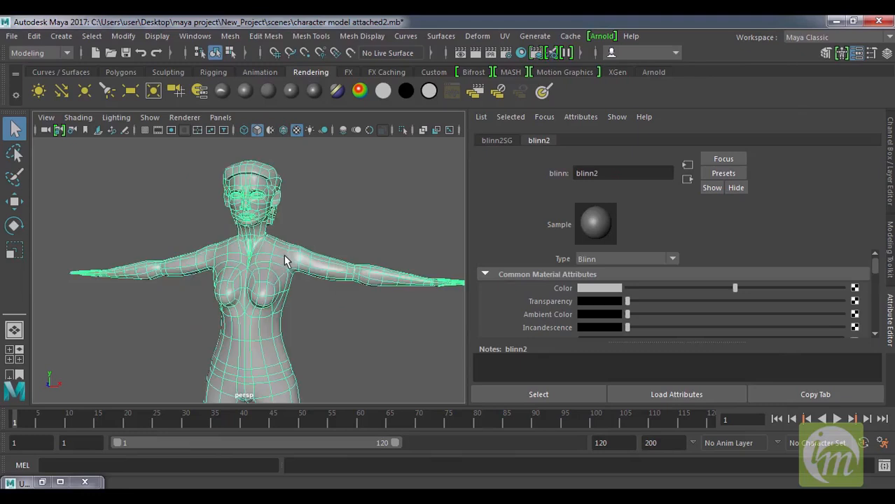
click(853, 289)
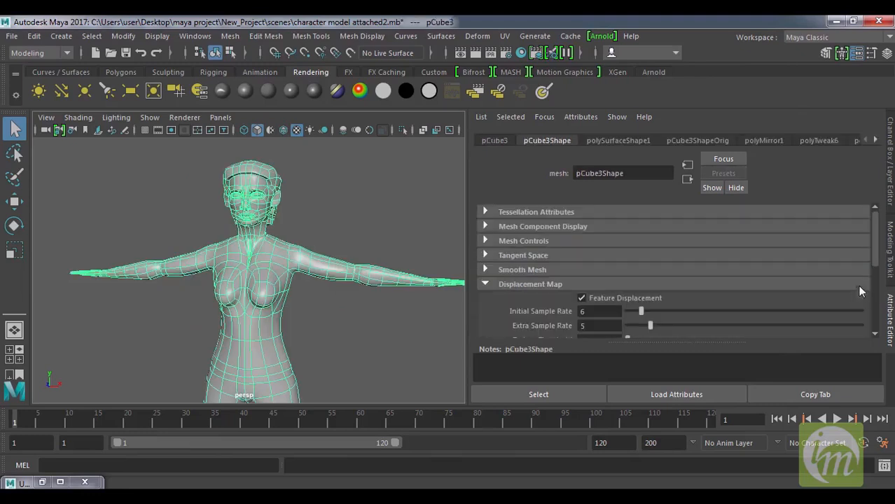
Step: Open the Hypershade and select the blinn2 material
click(874, 141)
click(157, 36)
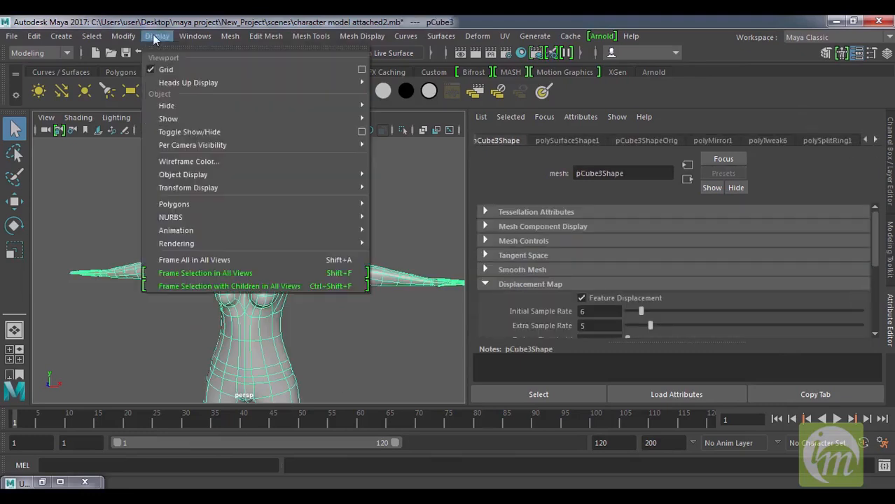
mouse_move(196, 36)
mouse_move(235, 122)
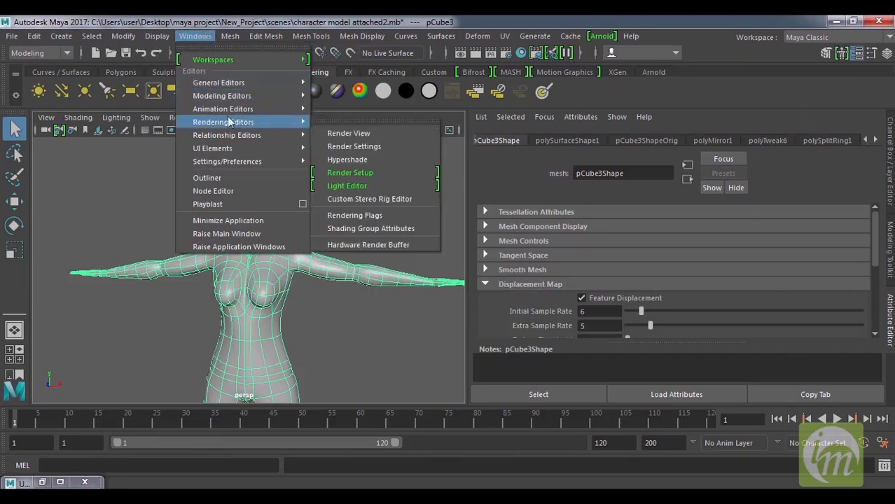
click(356, 157)
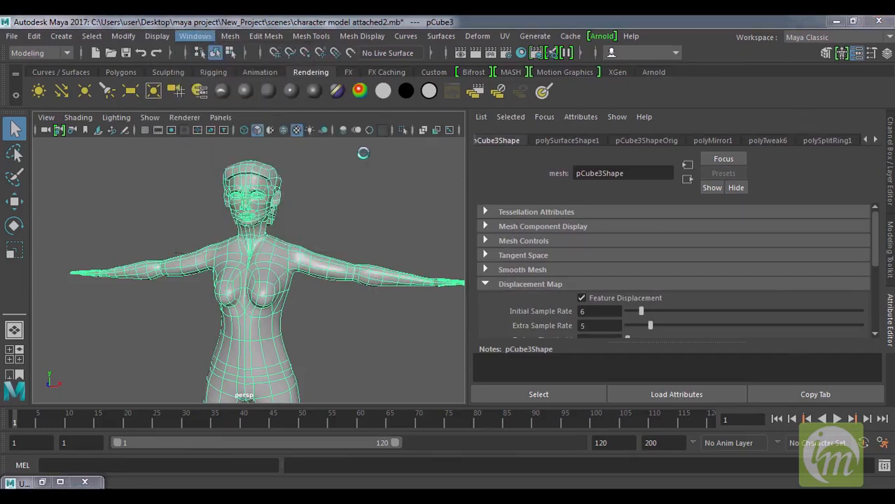
click(31, 196)
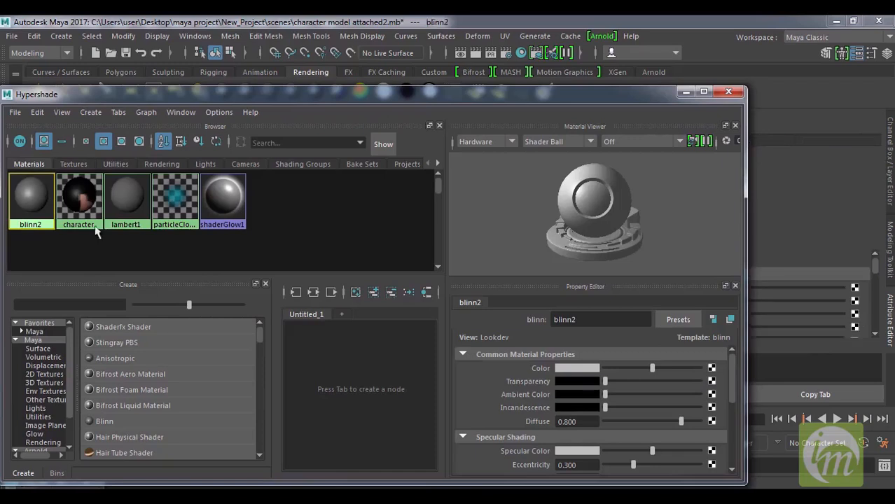
Step: Connect a File texture to blinn2's color and load character model attached2_pCube3Shape.psd as its image
click(711, 370)
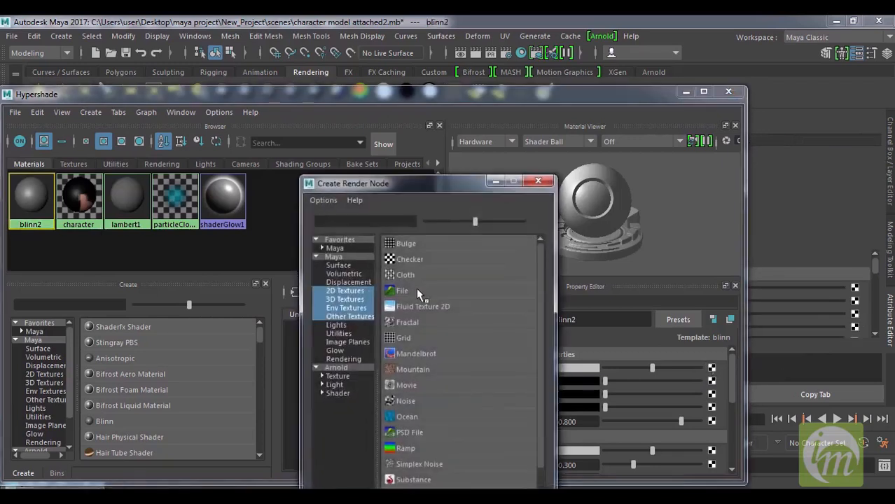
click(416, 288)
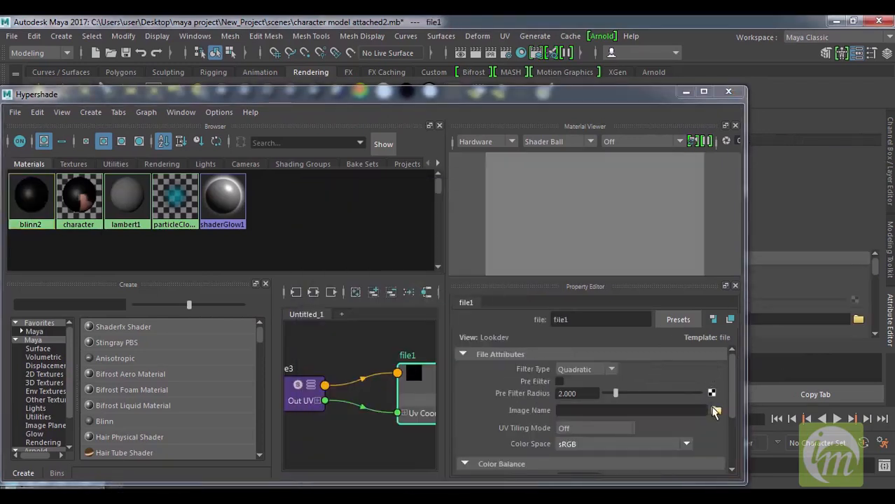
click(716, 410)
click(279, 148)
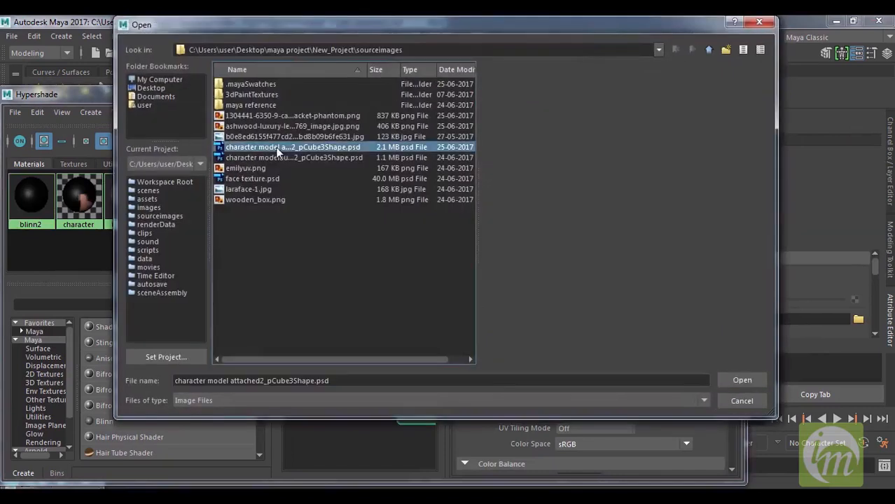
click(723, 377)
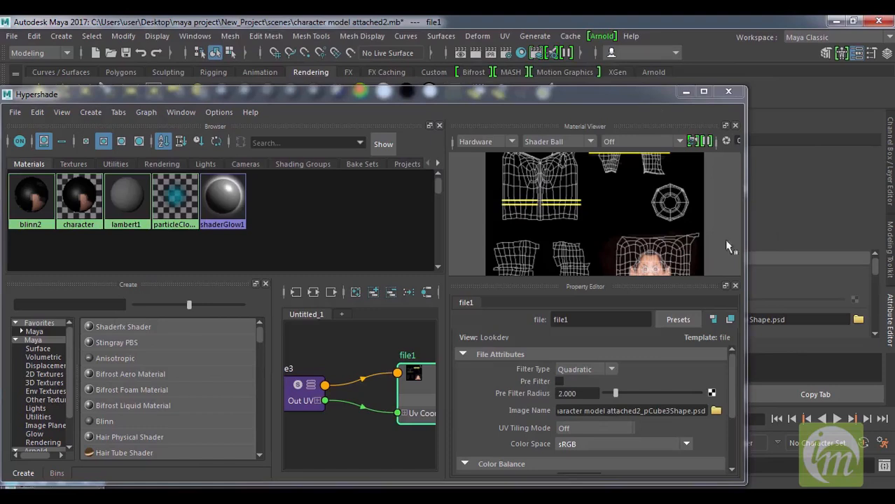
Step: Move the Hypershade out of the way and examine the newly loaded texture on the character's body and legs
click(686, 94)
drag(581, 349, 602, 402)
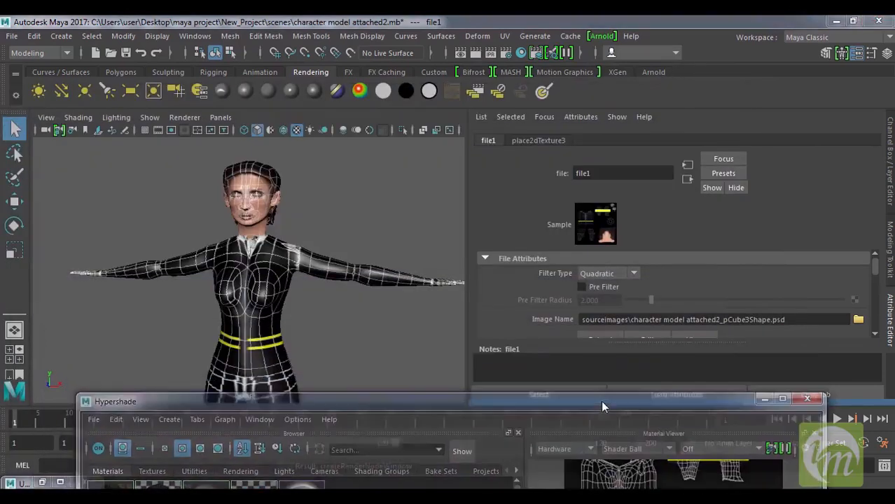
scroll(322, 294, down, 4)
alt+middle_drag(347, 294, 355, 243)
alt+drag(355, 242, 321, 275)
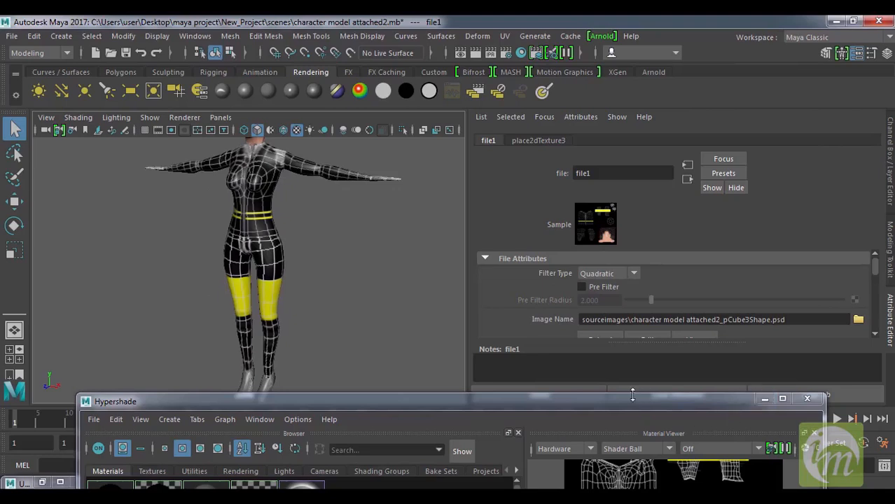
drag(620, 410, 700, 227)
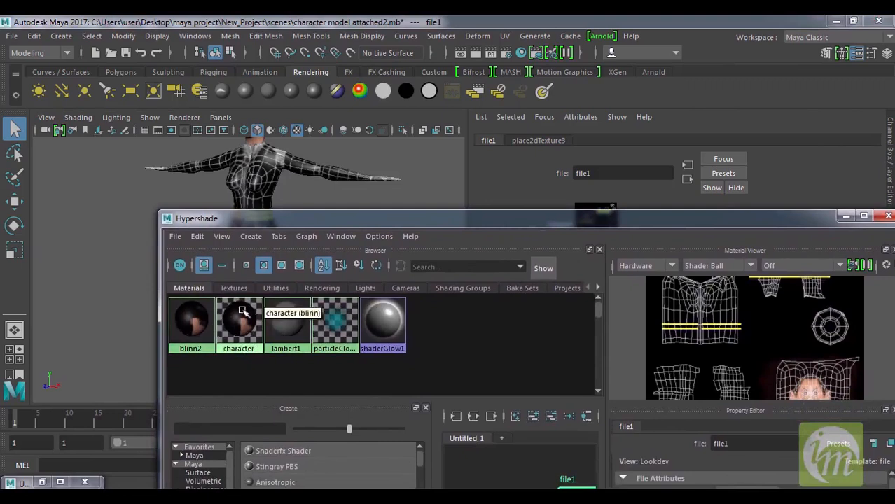
drag(340, 222, 505, 229)
alt+drag(272, 228, 297, 273)
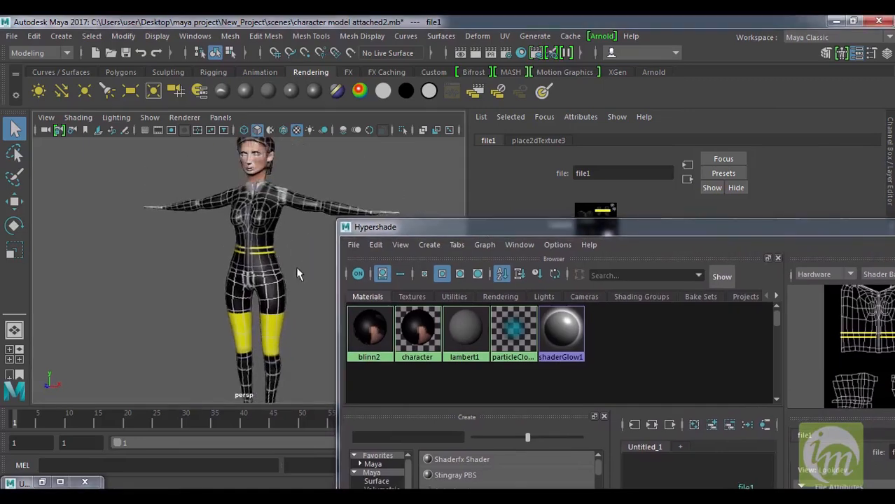
alt+middle_drag(283, 313, 274, 285)
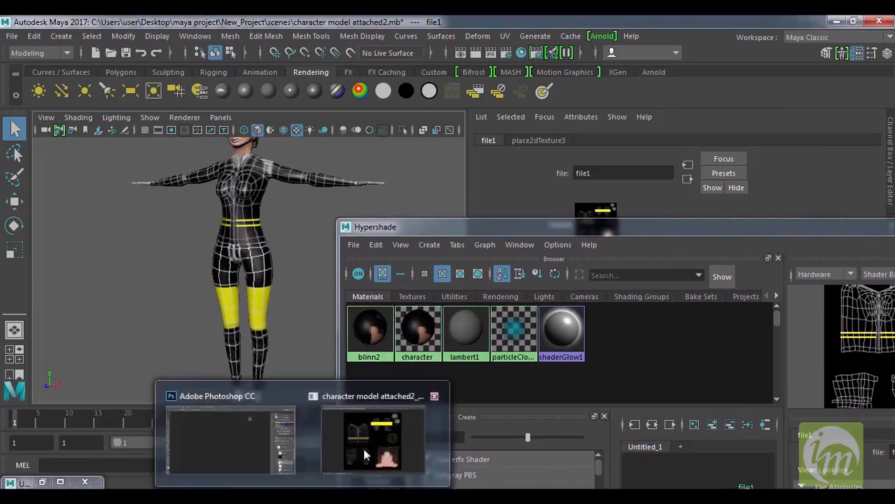
Step: Switch to Photoshop, compare the texture with and without the UVSnapShot layer, and return to Maya
click(362, 449)
click(759, 306)
click(759, 306)
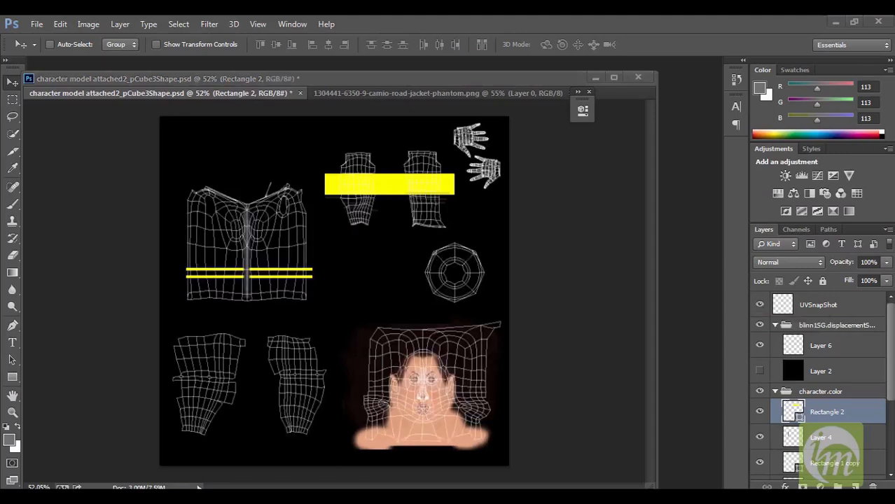
click(375, 441)
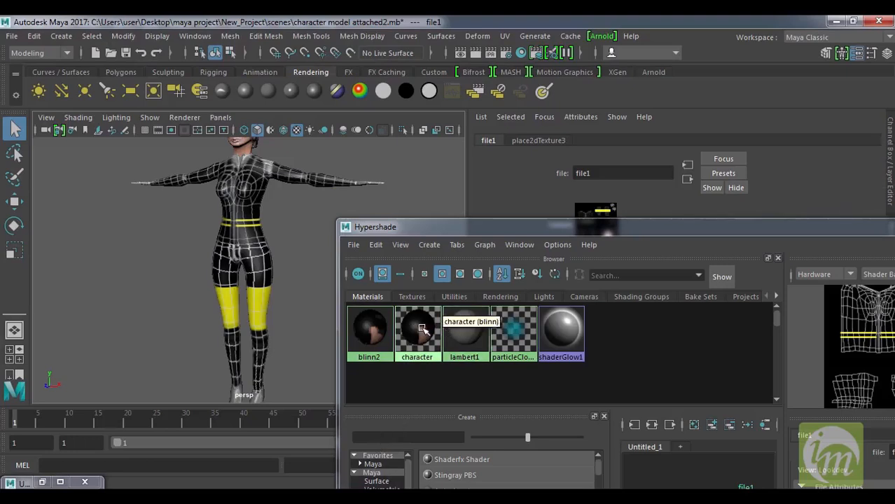
Step: Select the character mesh, assign the existing character material to it, and minimize the Hypershade
click(251, 239)
right_drag(407, 327, 435, 276)
drag(725, 227, 472, 261)
click(752, 260)
Step: Examine the character material on the head, torso and legs from several angles, leaving the mesh selected
click(340, 256)
alt+drag(339, 258, 284, 290)
alt+middle_drag(322, 313, 334, 337)
scroll(317, 330, up, 5)
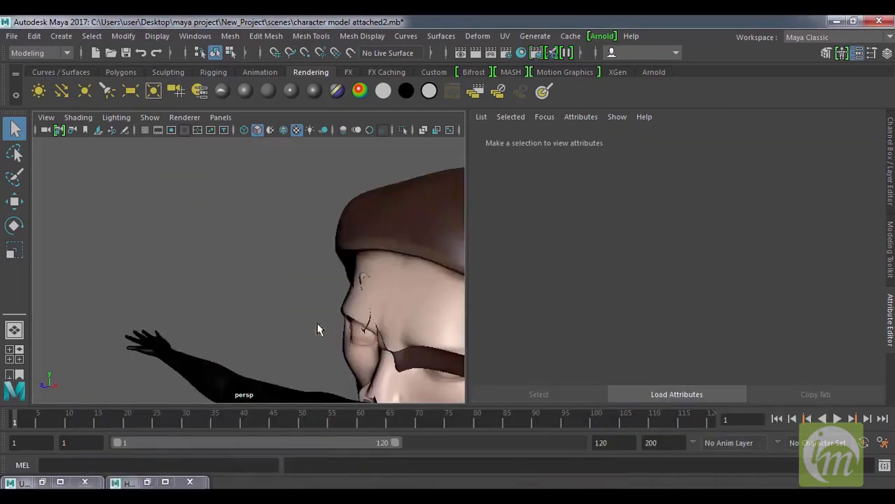
alt+drag(408, 306, 412, 259)
key(f)
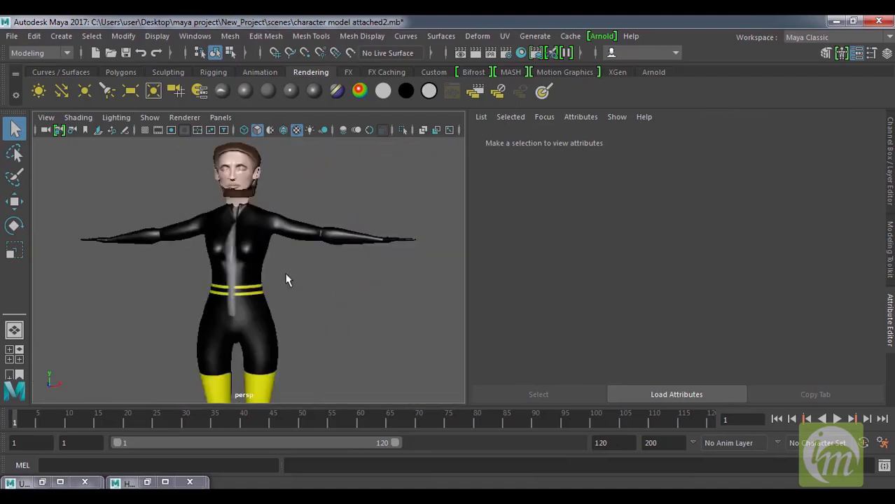
mouse_move(304, 295)
alt+mouse_down()
mouse_move(261, 306)
mouse_move(317, 293)
alt+mouse_up()
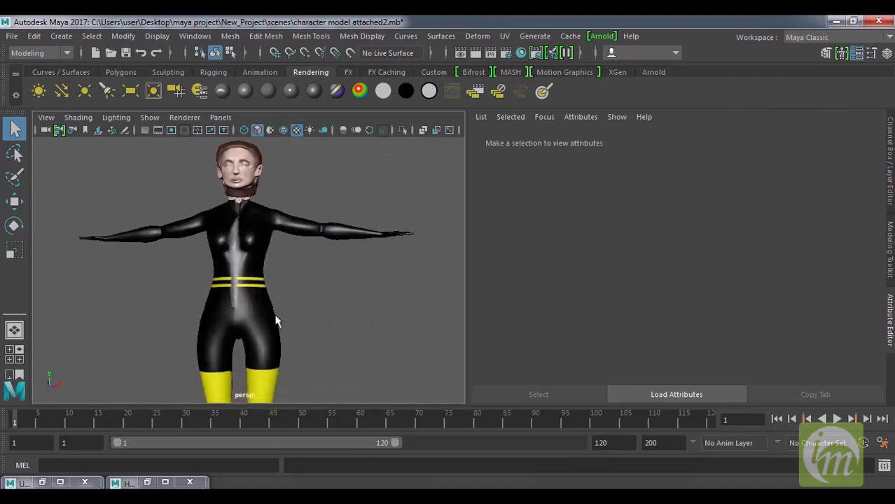
alt+middle_drag(254, 321, 294, 284)
alt+drag(295, 283, 338, 284)
scroll(338, 279, down, 5)
alt+middle_drag(343, 342, 339, 309)
alt+drag(340, 310, 309, 303)
scroll(309, 303, up, 5)
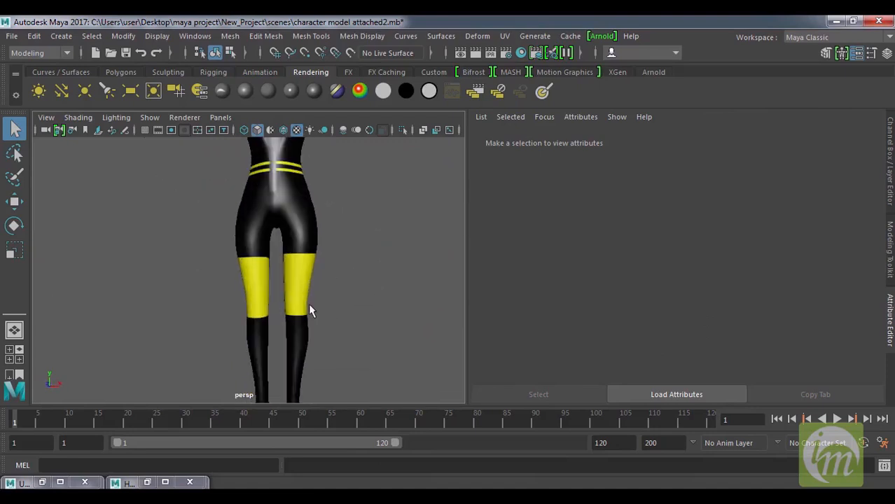
scroll(318, 317, down, 3)
alt+middle_drag(330, 324, 331, 293)
alt+drag(331, 293, 377, 311)
scroll(330, 273, down, 3)
alt+middle_drag(331, 273, 319, 319)
mouse_move(319, 319)
alt+mouse_down()
mouse_move(257, 315)
mouse_move(335, 315)
alt+mouse_up()
click(275, 264)
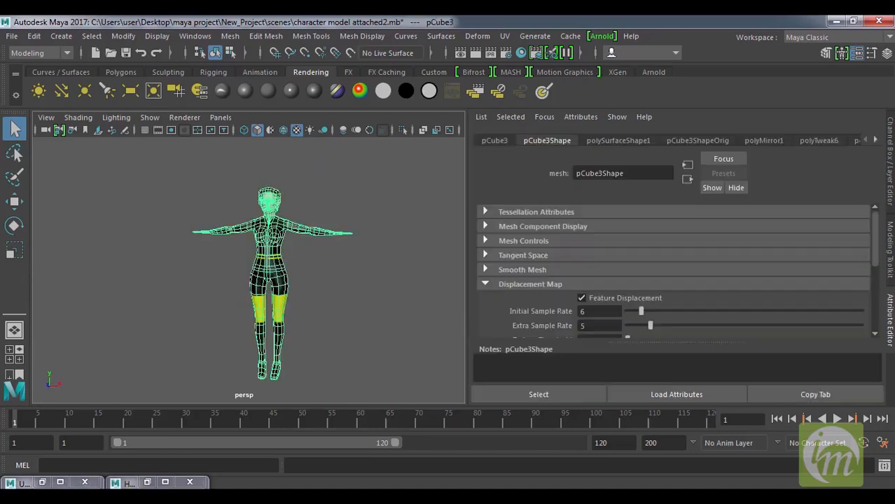
Step: Switch to Photoshop, hide the UVSnapShot layer and save the PSD
mouse_move(123, 481)
click(386, 457)
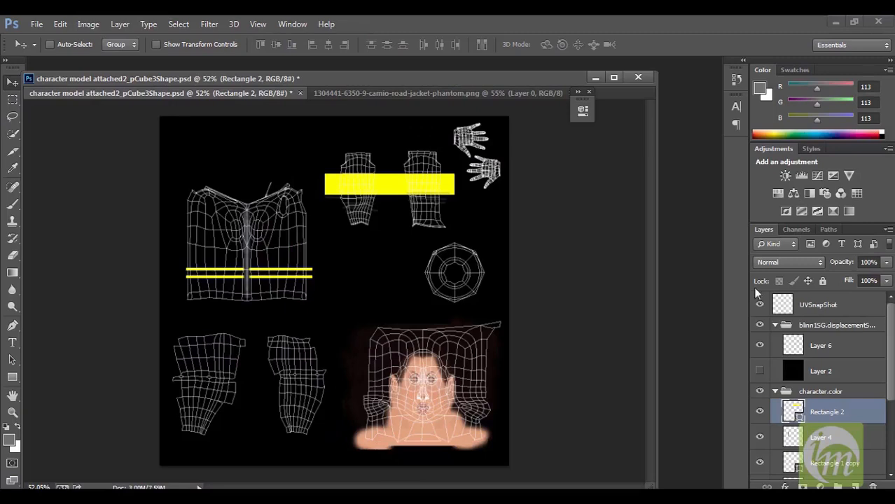
click(760, 306)
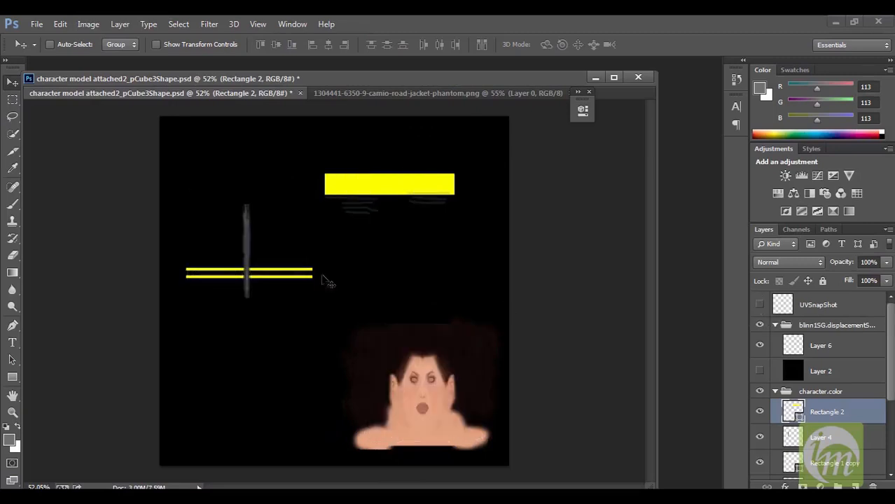
key(ctrl+s)
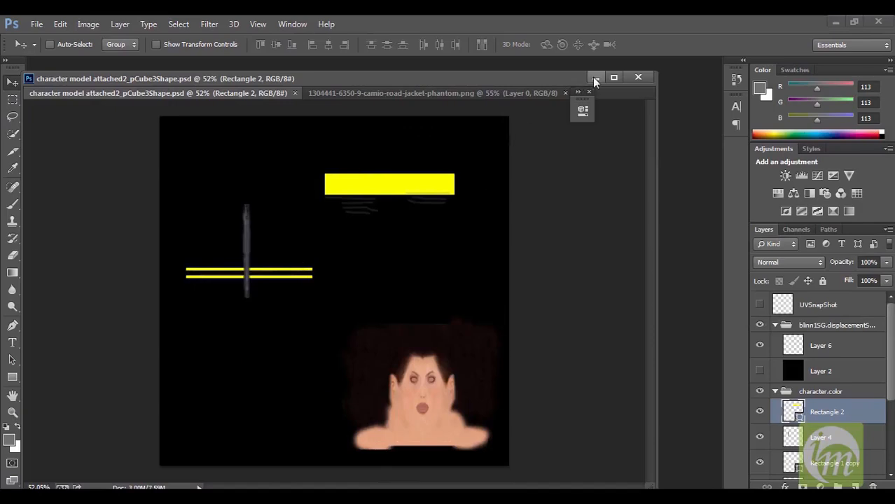
Step: Switch back to Maya, assign blinn2 to the selected mesh, then minimize the Hypershade and deselect the mesh
click(362, 448)
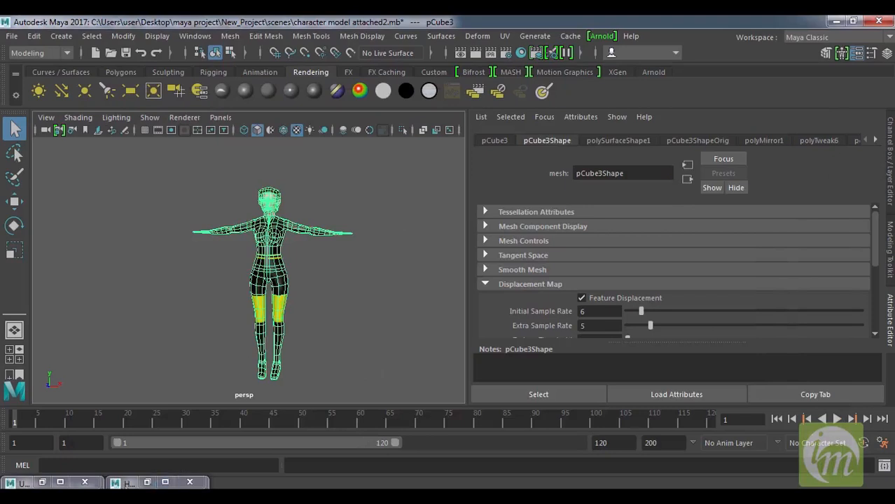
click(143, 485)
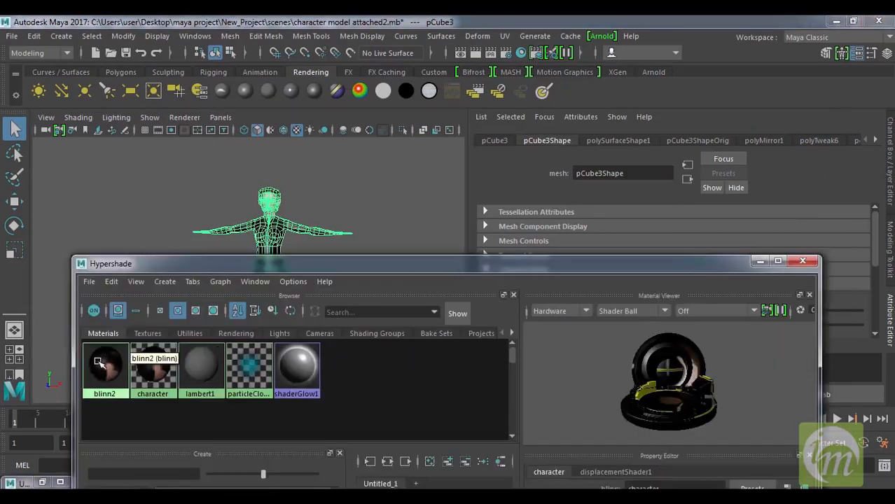
right_click(102, 367)
click(118, 282)
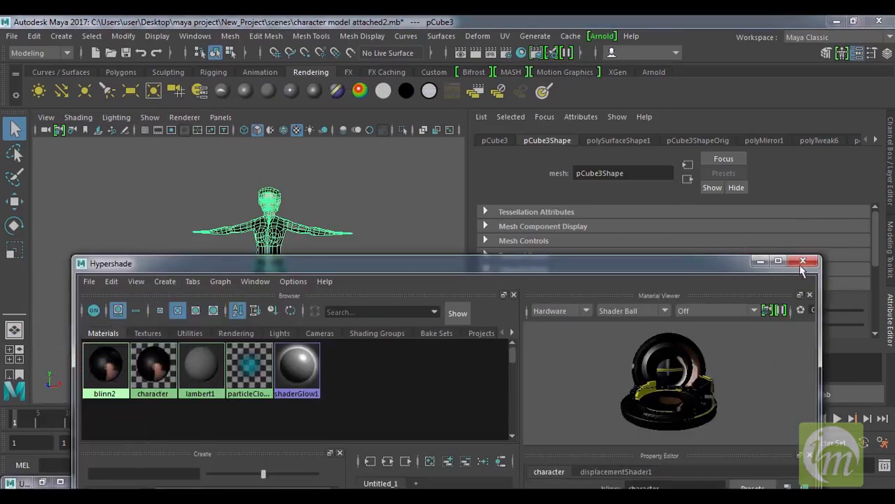
click(760, 261)
click(383, 285)
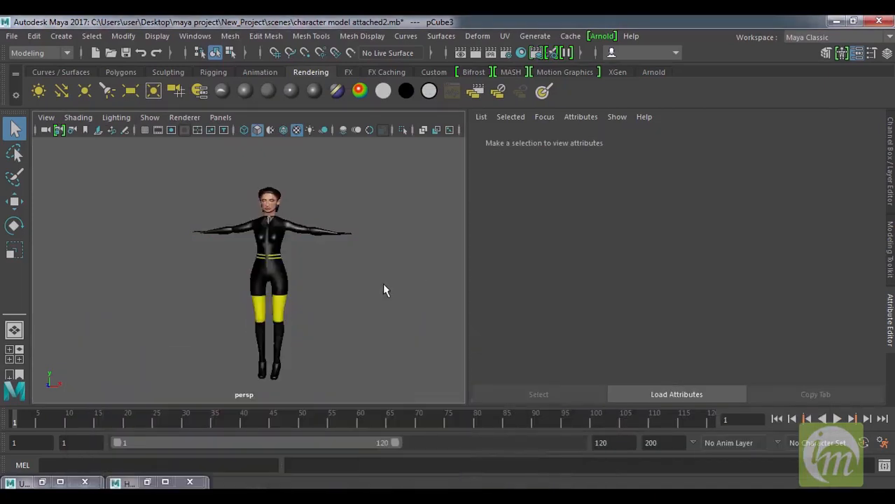
Step: Examine the blinn2 texture on the whole character and its face up close from several angles
alt+drag(386, 293, 304, 317)
alt+middle_drag(304, 317, 358, 382)
scroll(312, 324, up, 6)
alt+drag(312, 324, 370, 293)
alt+middle_drag(370, 294, 327, 300)
scroll(328, 300, up, 4)
alt+drag(328, 299, 417, 302)
alt+middle_drag(417, 301, 363, 301)
scroll(383, 295, up, 6)
alt+drag(383, 295, 332, 326)
alt+right_drag(332, 325, 371, 304)
alt+middle_drag(371, 304, 353, 353)
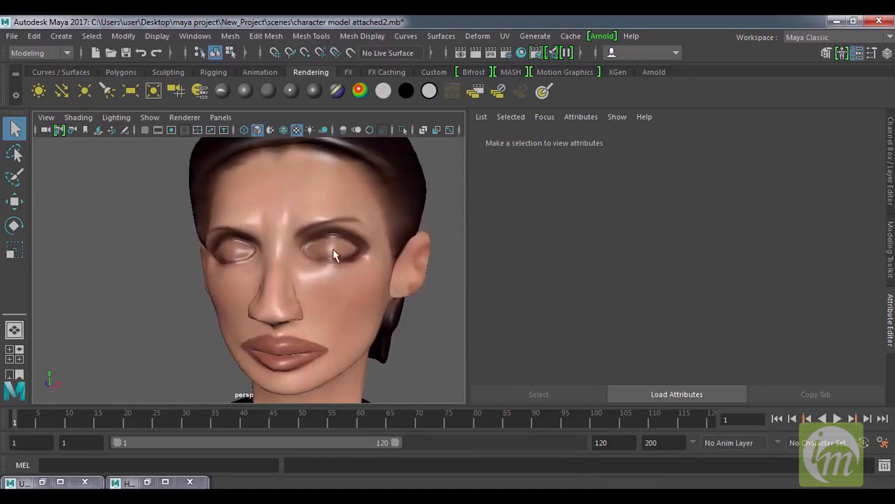
Step: Switch the mesh to face selection and delete the faces filling the character's left eye opening
click(332, 248)
right_drag(345, 254, 357, 164)
scroll(352, 240, up, 3)
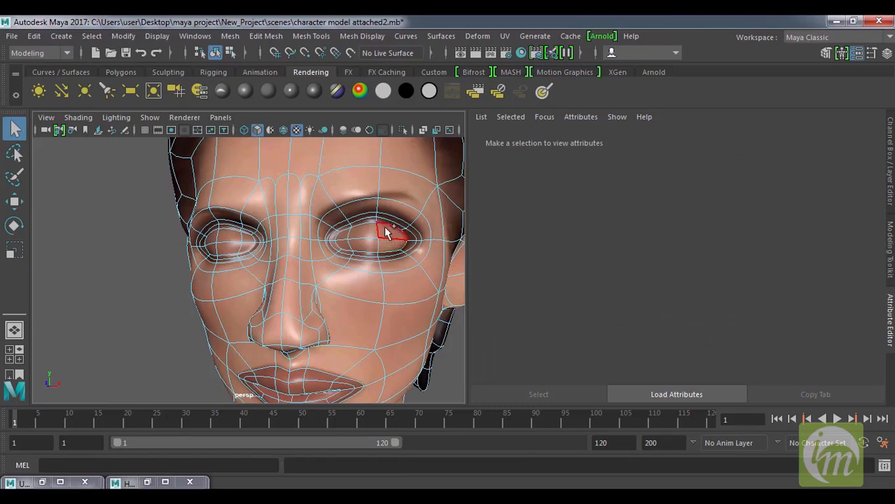
click(371, 231)
shift+click(364, 234)
shift+click(360, 243)
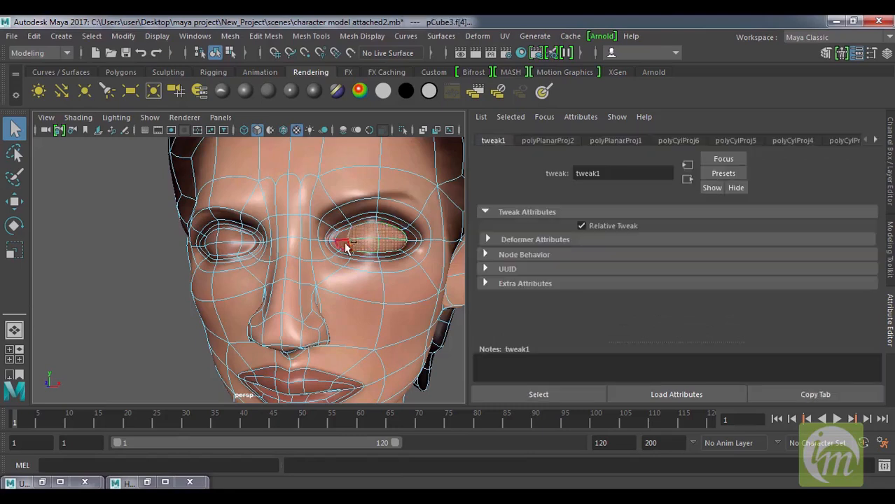
shift+click(343, 237)
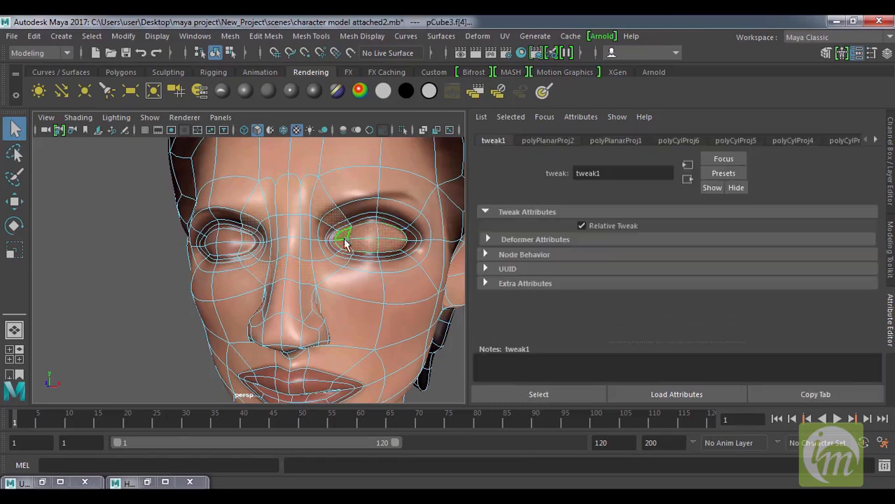
key(Delete)
Step: Delete the faces filling the character's right eye opening and inspect both eye openings from the front
alt+drag(370, 271, 220, 236)
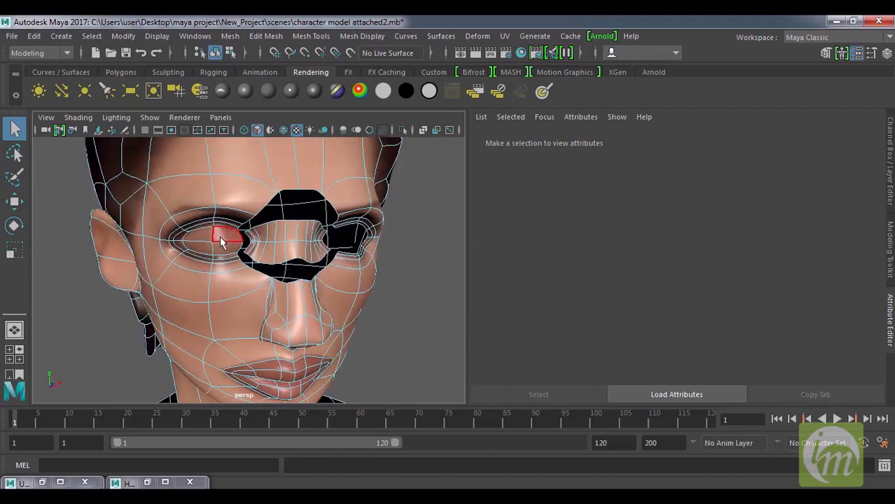
click(207, 234)
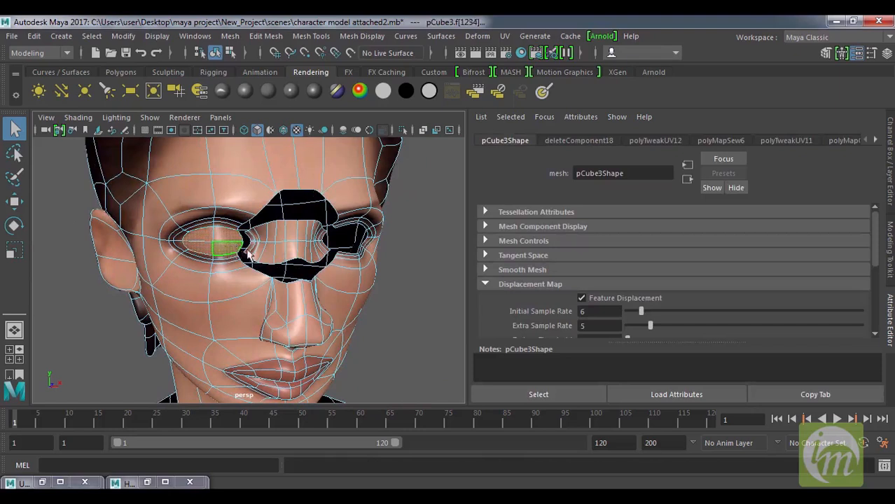
key(Delete)
scroll(331, 260, down, 5)
alt+drag(331, 259, 291, 269)
click(287, 260)
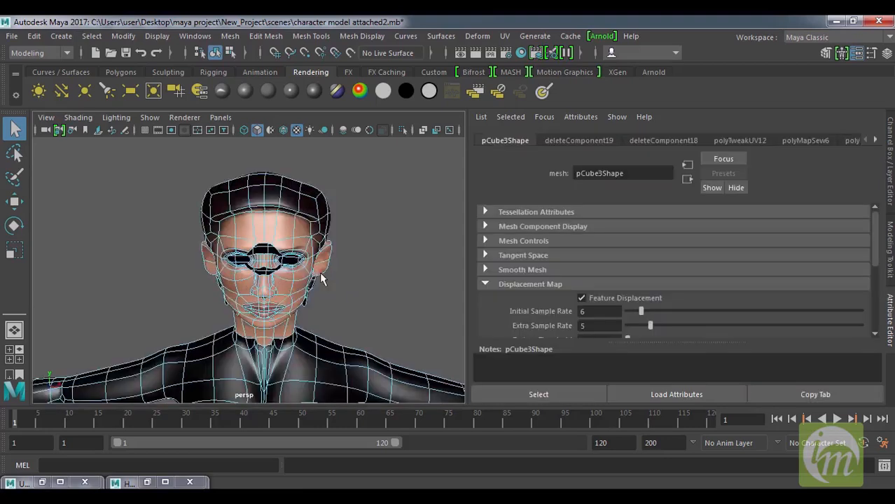
scroll(293, 273, up, 5)
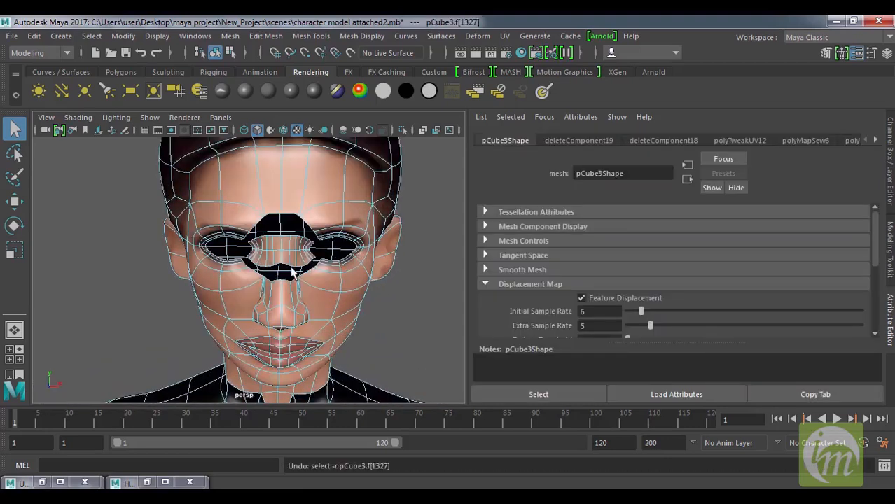
Step: Undo the face deletions at both eyes until the original faces filling the eye openings are restored
key(ctrl+z)
key(ctrl+z)
key(ctrl+z)
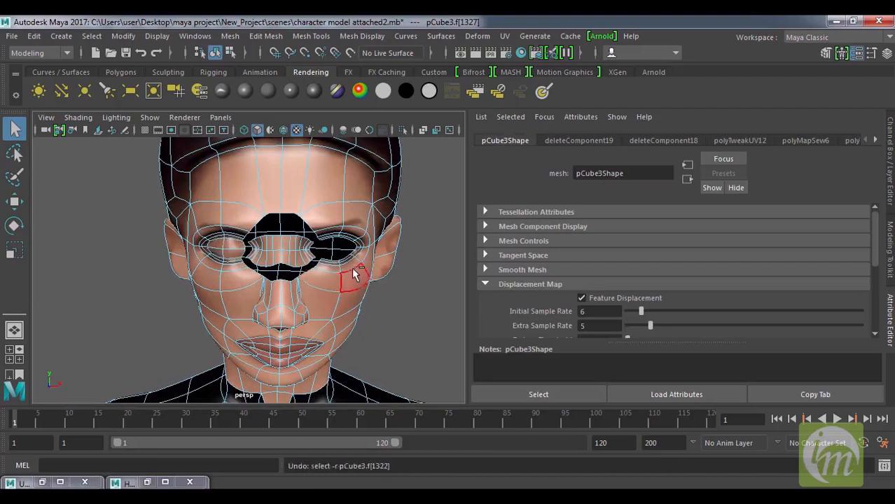
key(ctrl+z)
key(ctrl+z)
key(ctrl+z)
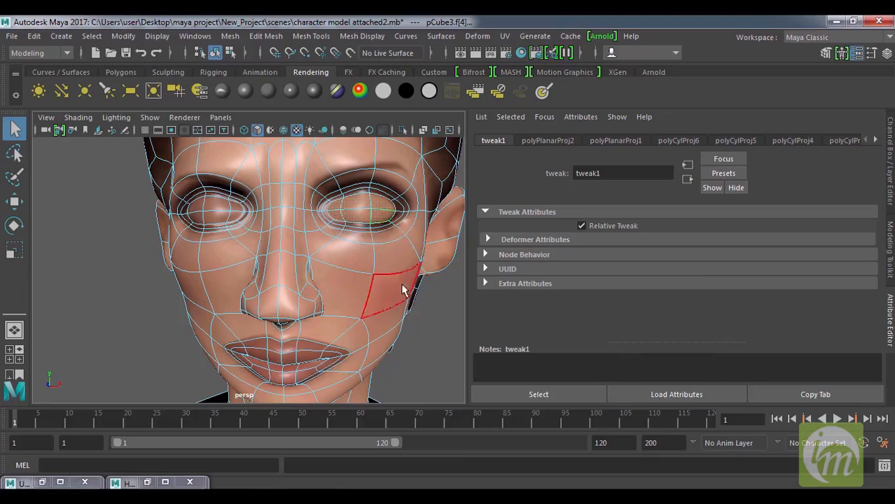
Step: Delete only the faces filling the character's left and right eye openings, then check both openings from the front
key(Delete)
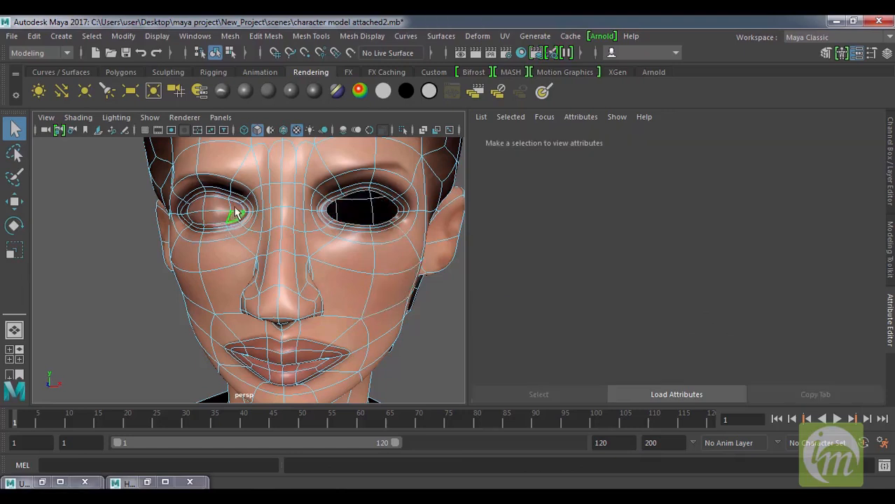
click(234, 212)
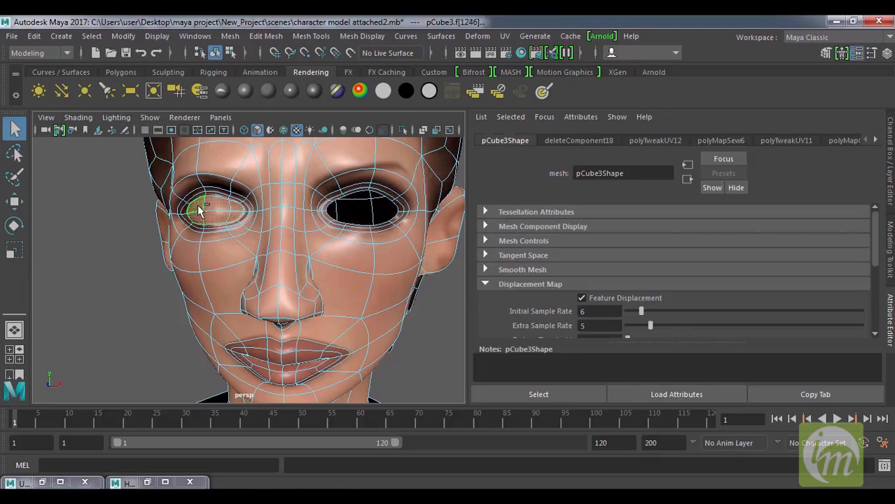
key(Delete)
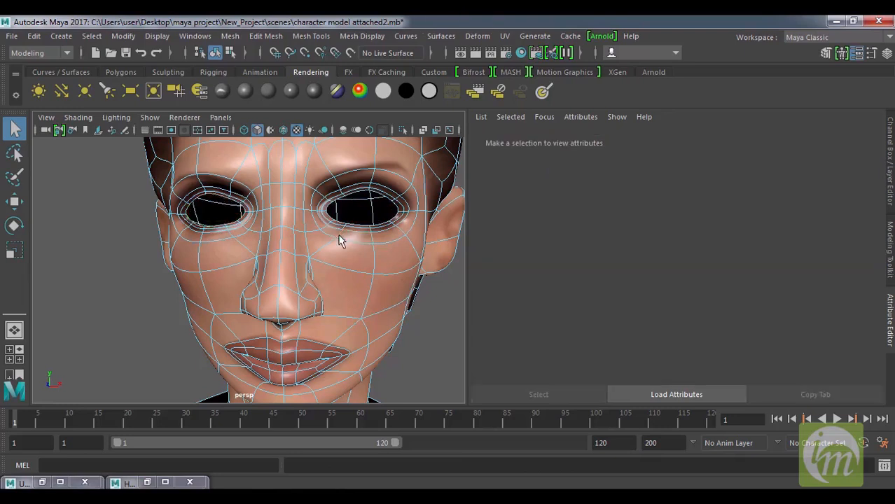
mouse_move(297, 252)
alt+mouse_down()
mouse_move(370, 254)
mouse_move(300, 256)
alt+mouse_up()
scroll(371, 254, down, 5)
scroll(300, 256, up, 3)
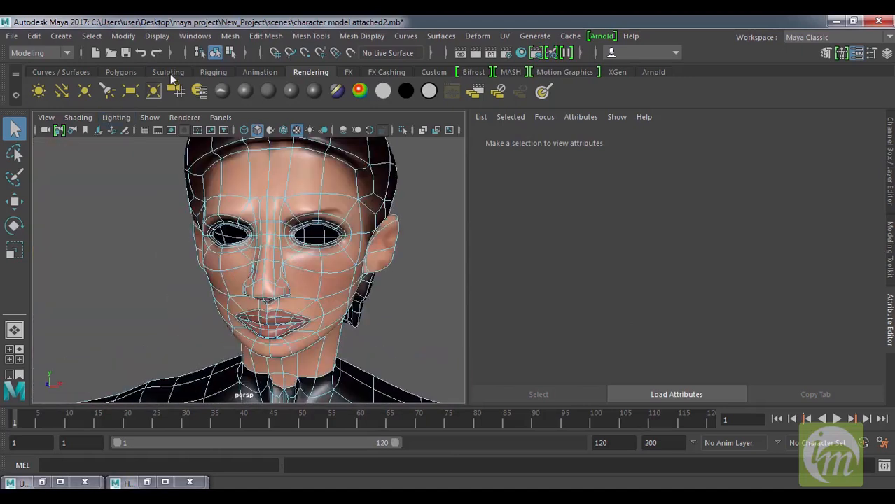
Step: Create a polygon sphere for the character's left eyeball beside the head in the front view
click(122, 72)
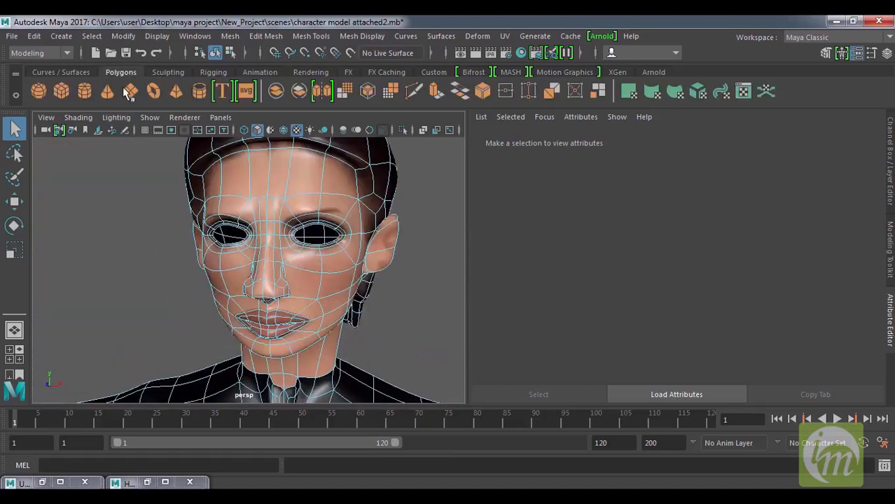
click(39, 91)
key(space)
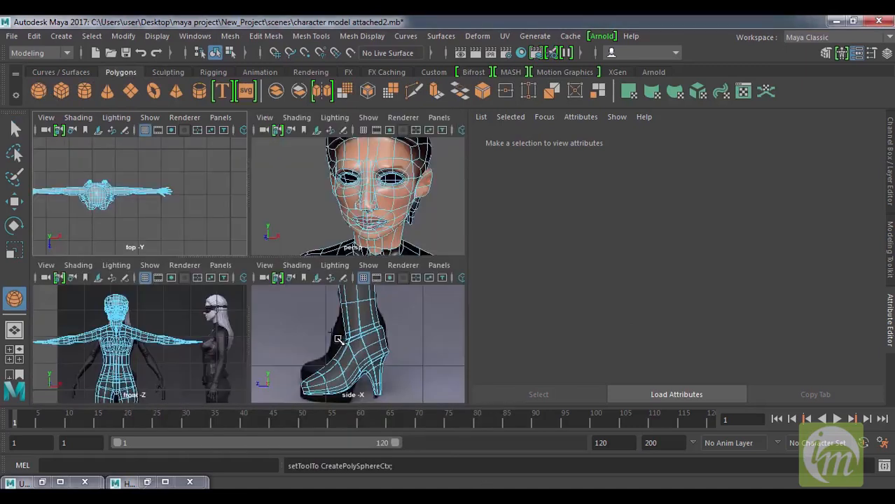
key(space)
scroll(203, 281, up, 5)
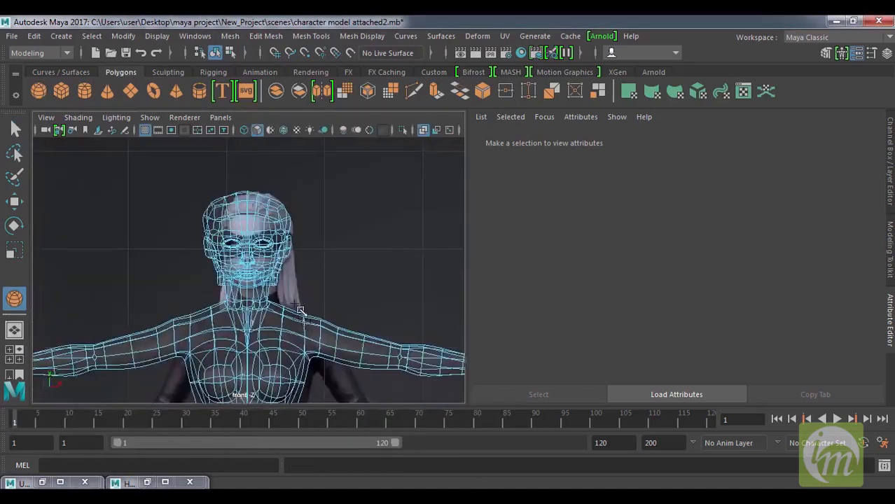
scroll(272, 249, down, 2)
drag(288, 261, 305, 286)
Step: In the perspective view, move the sphere into the character's left eye socket and rotate it
key(space)
key(space)
alt+drag(385, 220, 282, 263)
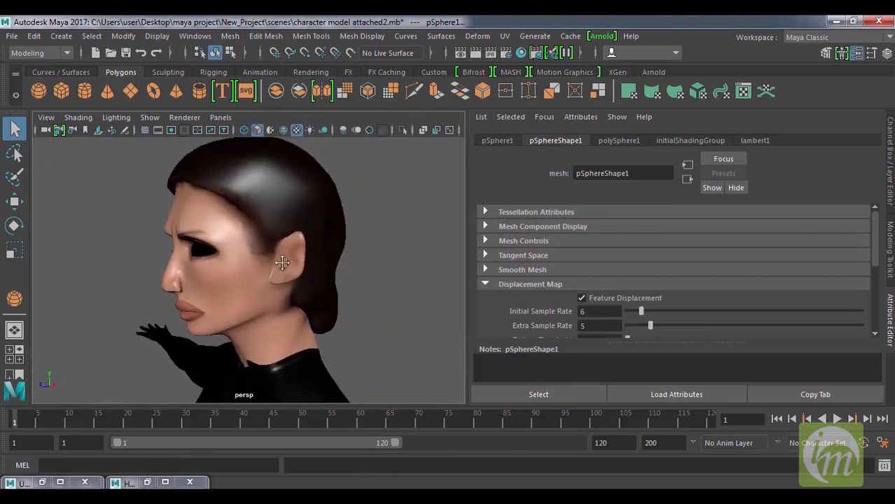
scroll(282, 263, down, 4)
key(w)
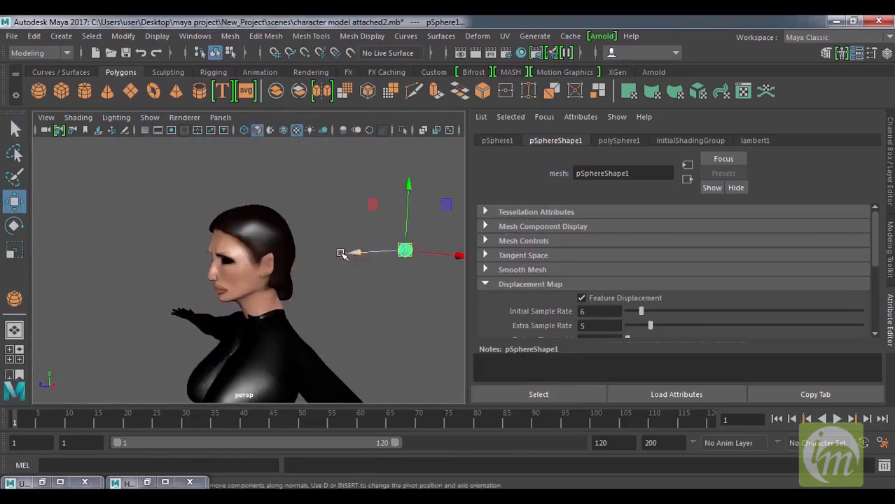
drag(341, 254, 343, 318)
scroll(319, 300, up, 3)
key(e)
drag(282, 308, 298, 309)
Step: Fine-tune the sphere's position inside the left eye socket and save the scene
alt+drag(349, 319, 262, 316)
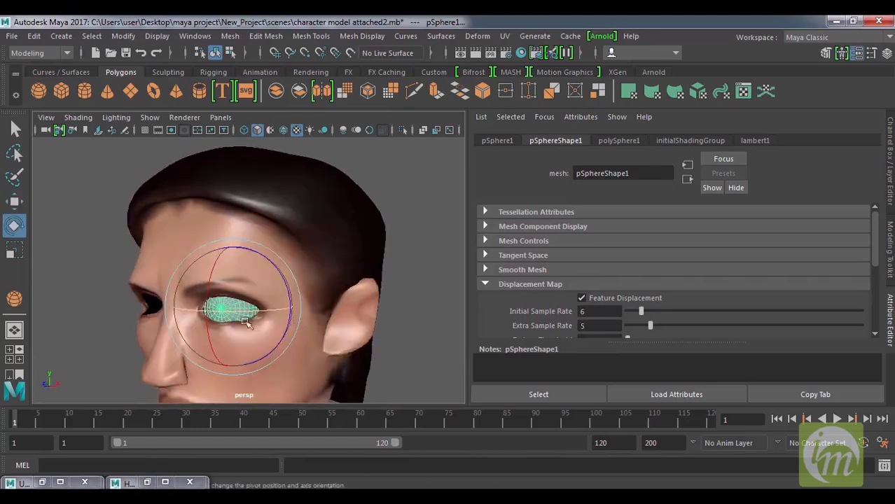
scroll(241, 322, up, 3)
alt+middle_drag(239, 323, 270, 304)
alt+drag(270, 304, 348, 316)
key(r)
key(w)
drag(200, 314, 297, 314)
click(357, 298)
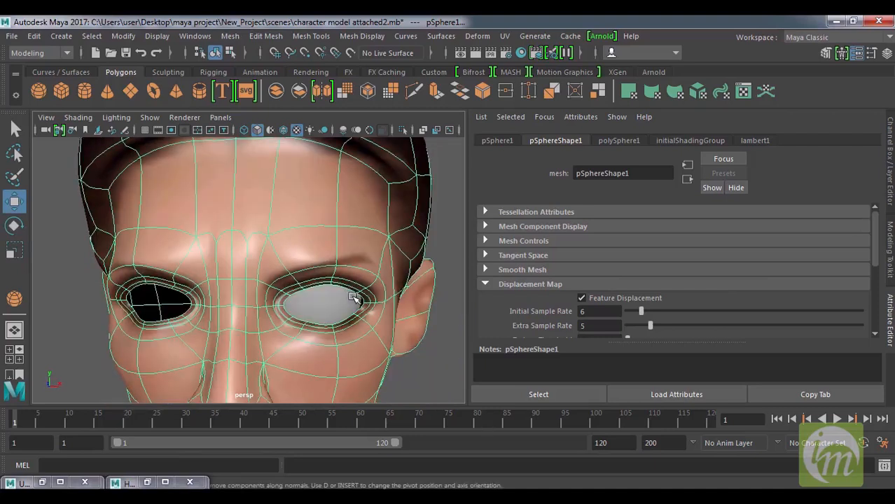
key(ctrl+s)
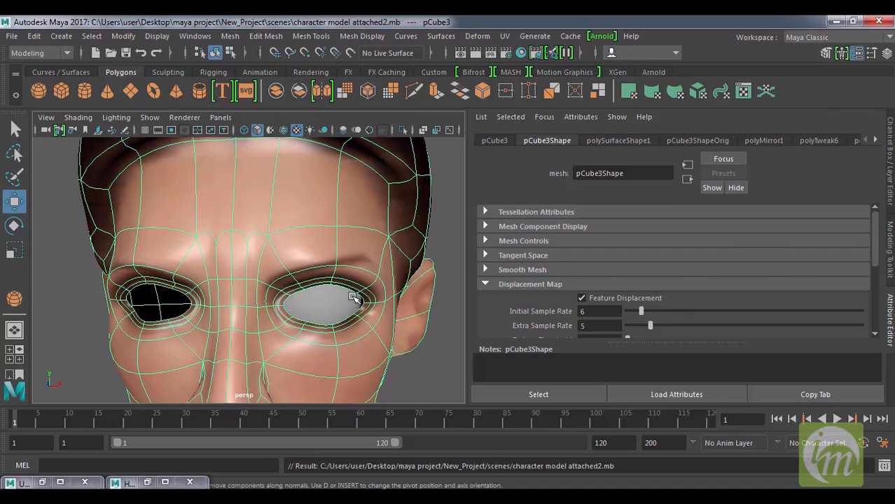
Step: Show the head mesh unsmoothed and select the full edge loop around the rim of the left eye opening
key(1)
right_drag(350, 288, 339, 92)
click(348, 289)
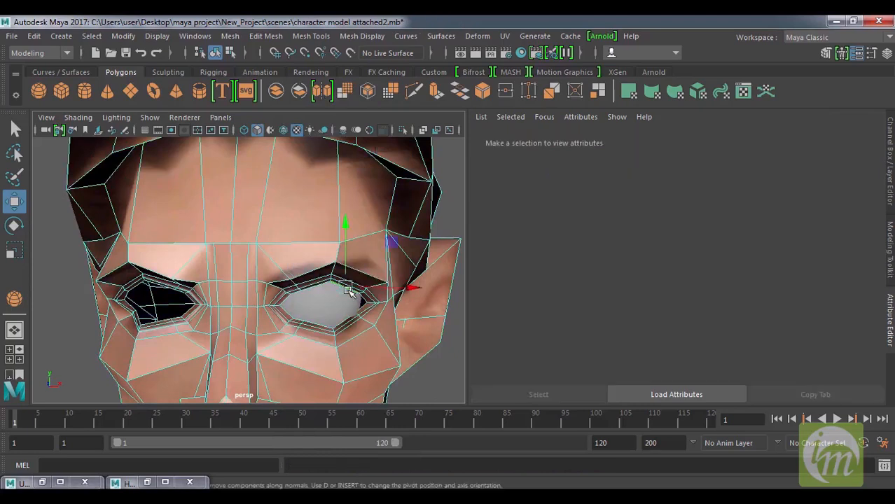
alt+drag(378, 312, 399, 309)
scroll(399, 310, up, 3)
alt+right_drag(401, 309, 343, 284)
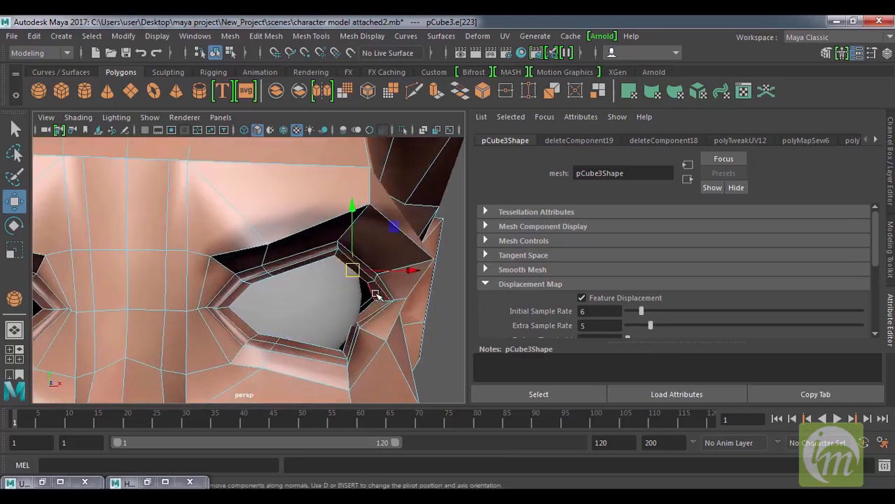
click(373, 292)
ctrl+right_click(374, 293)
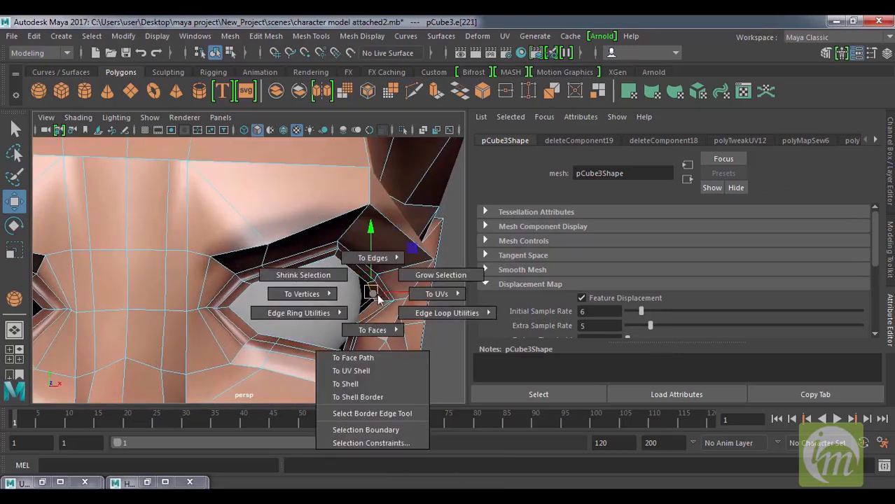
mouse_move(431, 313)
click(463, 329)
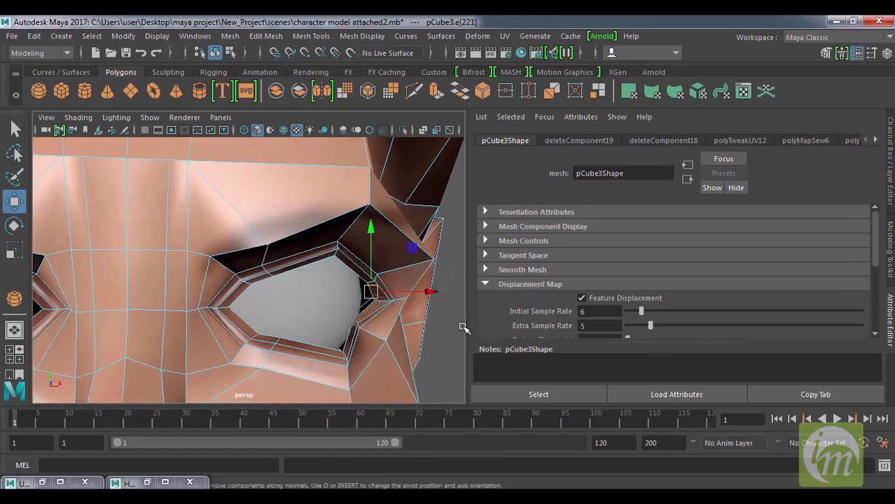
Step: Extrude the left eye opening's rim edges and move them back into the head to form an inner eyelid wall
scroll(377, 315, down, 4)
alt+drag(362, 323, 330, 324)
alt+middle_drag(266, 327, 346, 327)
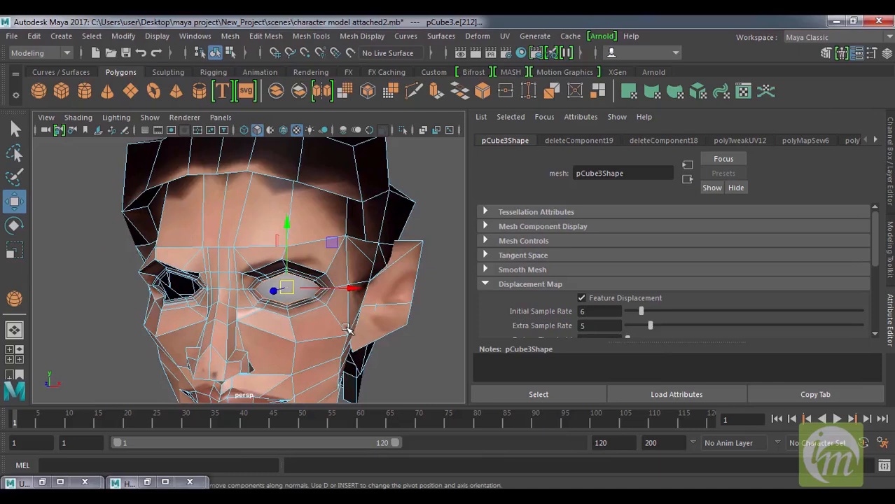
scroll(345, 327, up, 3)
key(ctrl+e)
alt+drag(377, 329, 256, 332)
alt+middle_drag(256, 332, 322, 317)
key(w)
drag(156, 306, 294, 301)
key(r)
Step: Select the full edge loop around the rim of the character's right eye opening
click(316, 287)
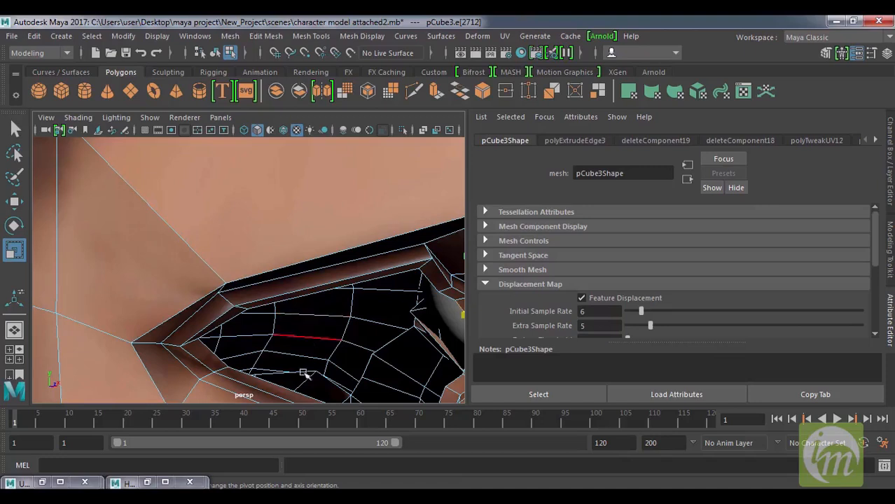
click(284, 387)
alt+drag(354, 367, 312, 329)
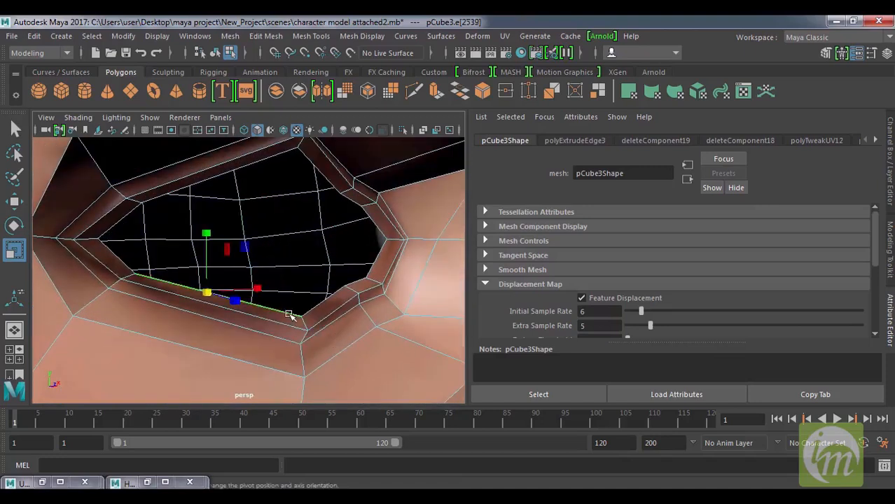
shift+right_drag(289, 315, 442, 362)
Step: Extrude the right eye opening's rim edges and move them back into the head
alt+drag(331, 304, 382, 322)
key(ctrl+e)
scroll(334, 314, down, 10)
scroll(290, 313, up, 3)
key(w)
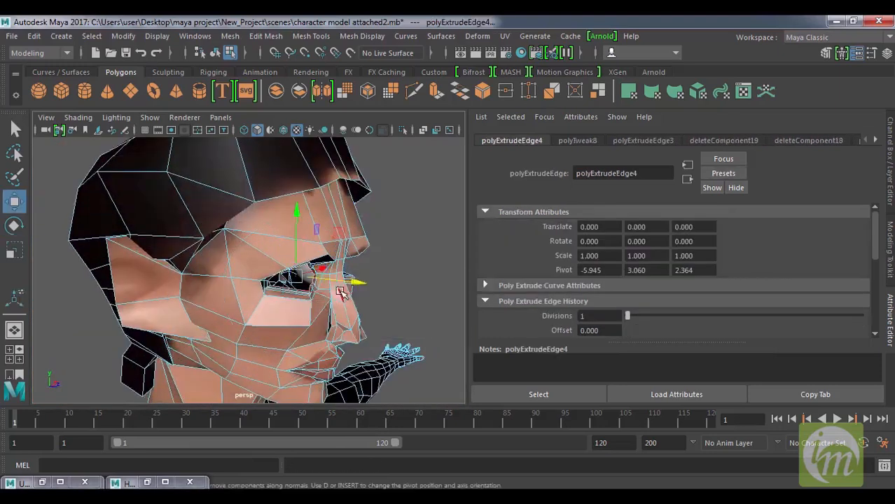
drag(353, 282, 319, 278)
Step: Duplicate the left eyeball sphere and rotate the copy to fit the character's right eye socket
alt+drag(372, 307, 311, 254)
right_drag(308, 260, 317, 261)
click(311, 260)
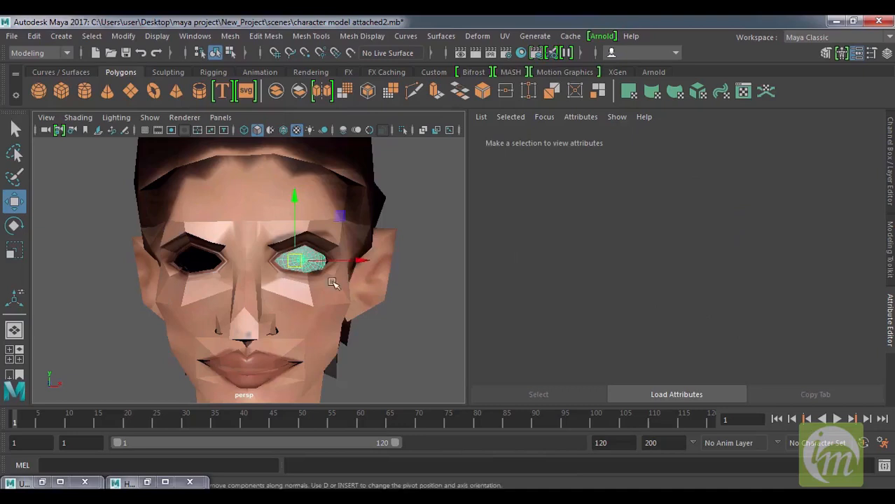
alt+drag(366, 289, 300, 273)
key(ctrl+d)
key(e)
drag(242, 263, 241, 287)
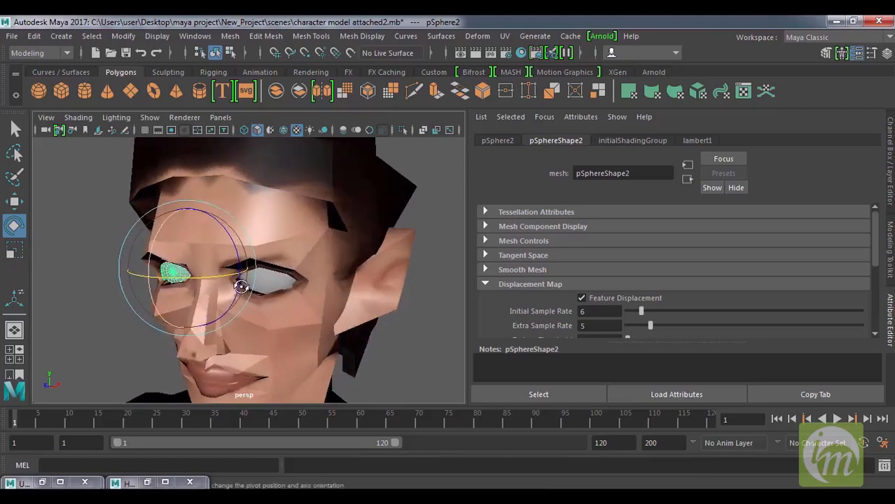
Step: Adjust the right eyeball's position in its socket and turn on smooth preview for the head mesh
key(w)
drag(153, 280, 285, 309)
click(295, 312)
key(3)
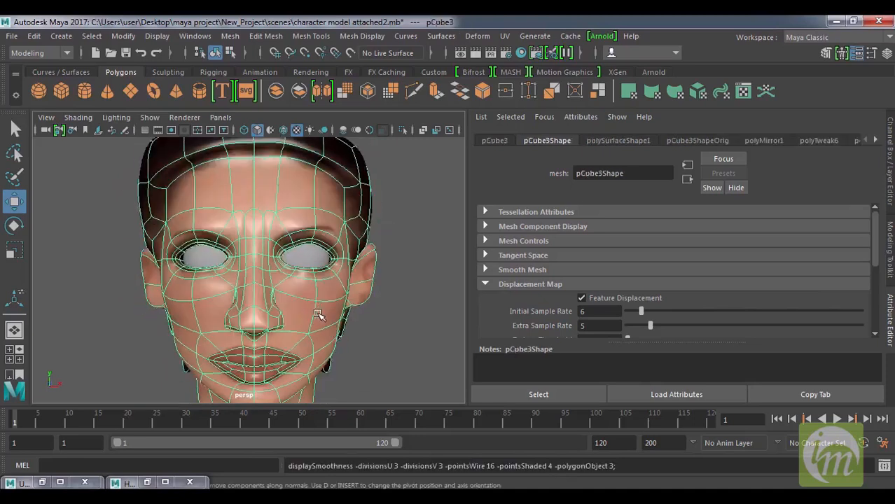
click(409, 344)
Step: Frame the character's right eye from the side and switch to face selection for its inner socket
alt+drag(410, 344, 365, 339)
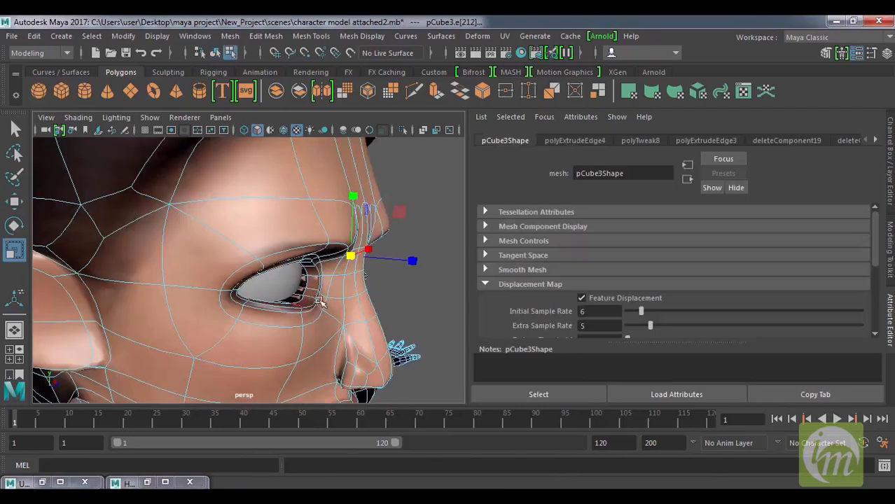
alt+drag(319, 301, 276, 309)
key(f)
alt+middle_drag(313, 309, 328, 306)
mouse_move(327, 306)
alt+right_down()
mouse_move(339, 238)
mouse_move(335, 291)
alt+right_up()
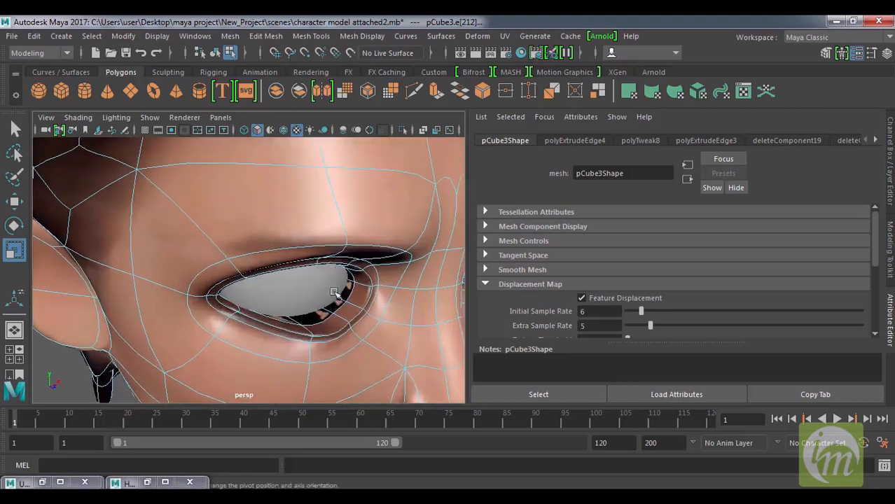
right_click(334, 301)
right_drag(345, 173, 345, 173)
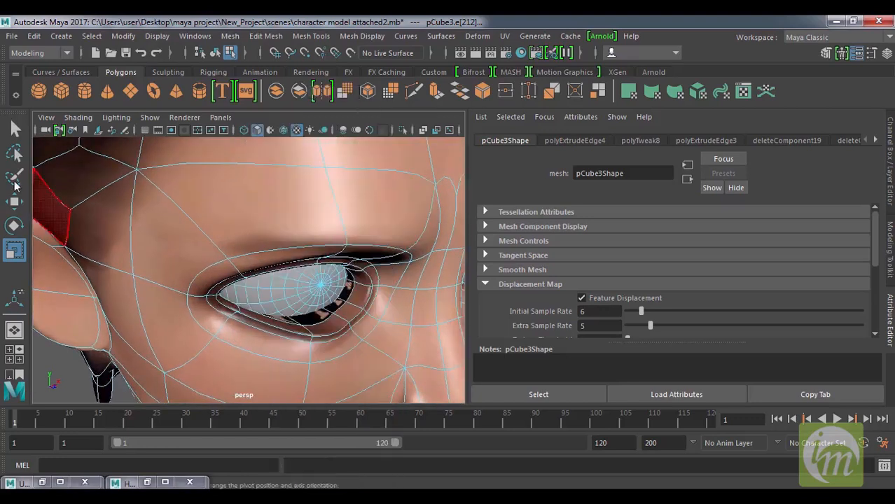
Step: Try to paint-select the patchy inner faces around the character's right eyeball with a resized selection brush
click(14, 176)
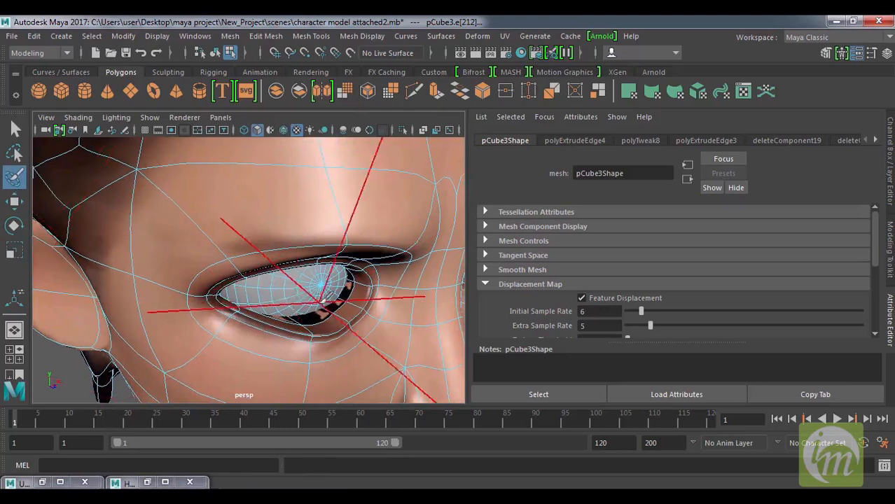
key(b)
drag(319, 306, 229, 328)
drag(360, 301, 286, 315)
drag(201, 328, 199, 328)
drag(353, 293, 209, 323)
mouse_move(325, 278)
mouse_down()
mouse_move(286, 296)
mouse_move(323, 281)
mouse_move(300, 292)
mouse_move(326, 292)
mouse_up()
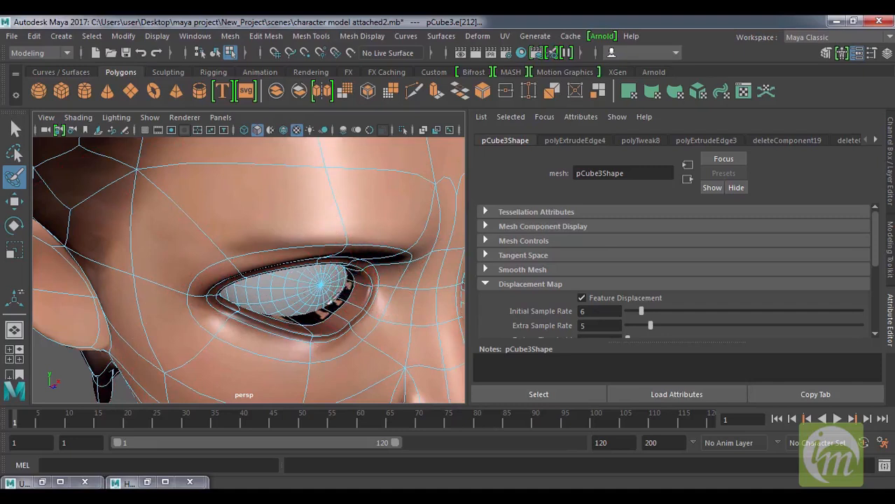
click(343, 288)
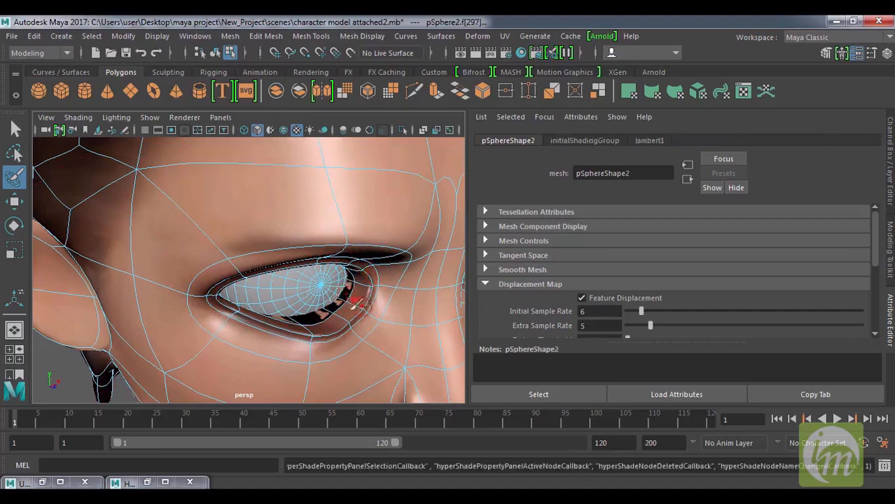
Step: Restore the standard Select tool, return to object mode and select the character's left eyeball sphere
alt+drag(354, 302, 332, 310)
click(15, 128)
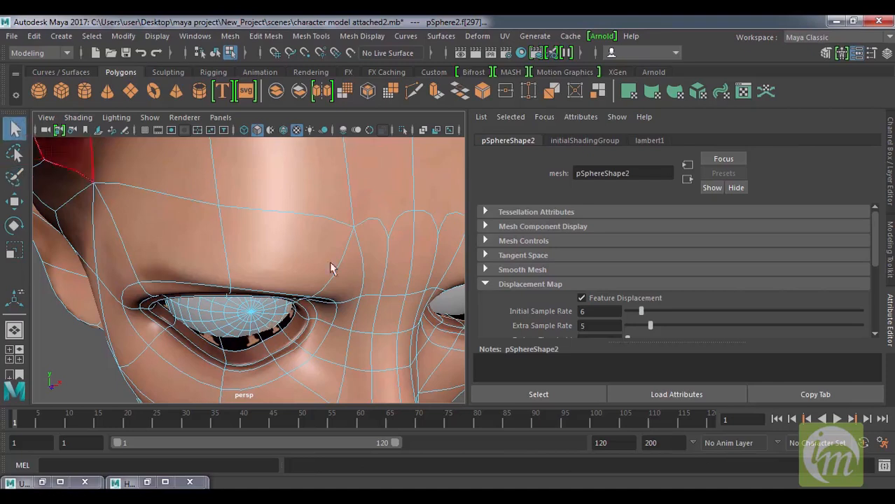
click(363, 280)
right_drag(424, 226, 420, 117)
click(443, 303)
alt+drag(370, 299, 404, 288)
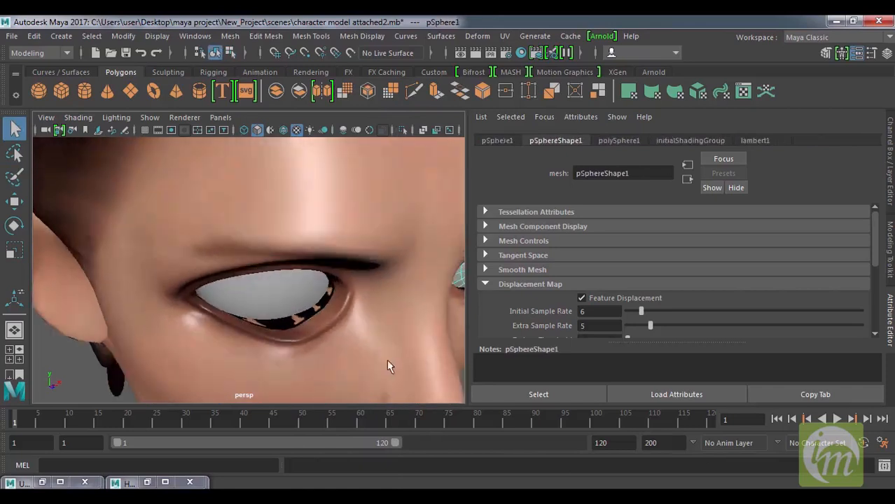
Step: Select the head mesh's patchy inner faces along the lower and inner rim of the character's right eye socket
click(354, 360)
right_drag(320, 360, 336, 168)
click(330, 302)
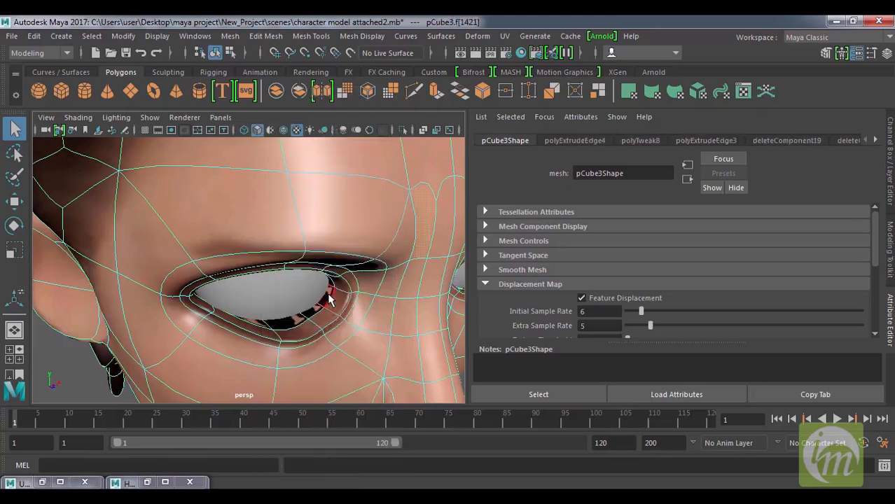
shift+click(311, 310)
shift+click(285, 319)
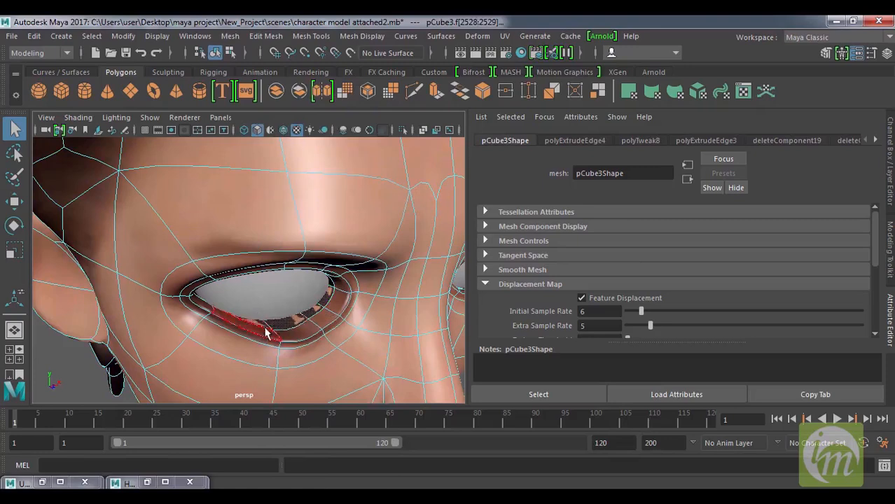
Step: In wireframe display, add the remaining extruded faces inside the character's right eye socket to the selection
key(4)
shift+click(268, 332)
alt+drag(268, 332, 231, 274)
alt+middle_drag(244, 284, 224, 306)
alt+right_drag(224, 306, 296, 364)
alt+drag(365, 321, 307, 323)
alt+right_drag(254, 296, 284, 389)
alt+drag(277, 374, 216, 338)
alt+middle_drag(215, 338, 182, 309)
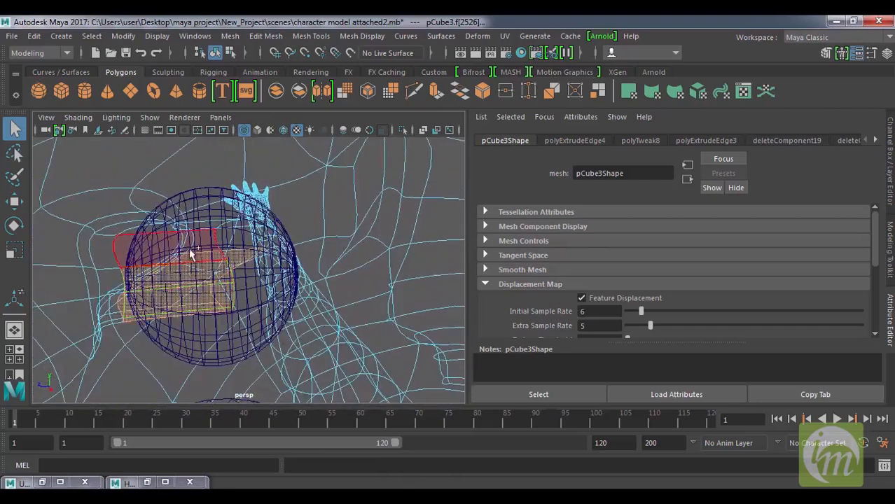
alt+drag(222, 245, 175, 270)
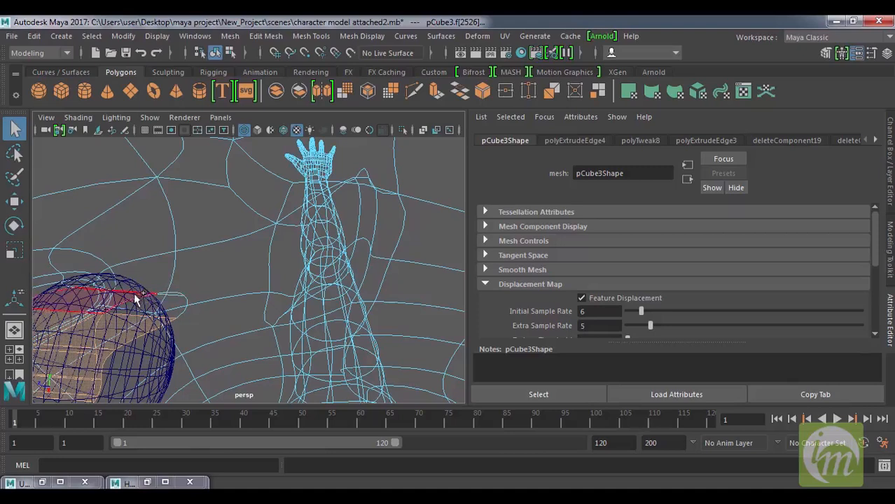
shift+click(176, 299)
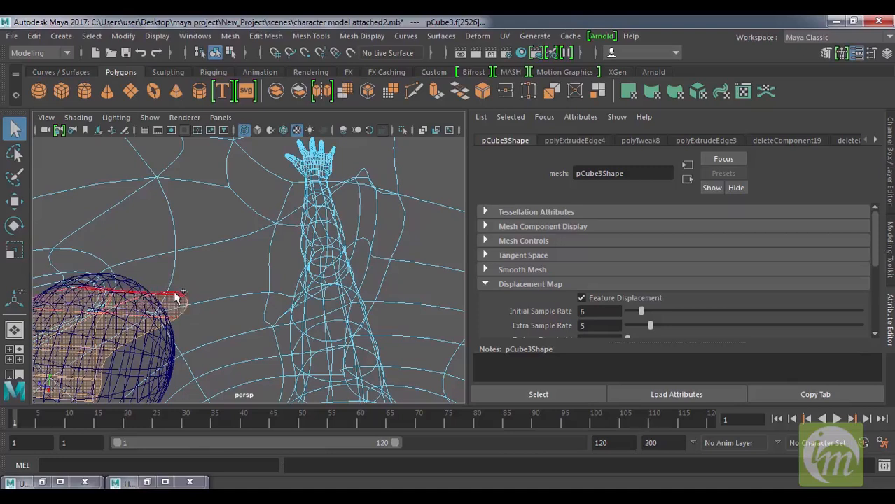
Step: Assign a new Lambert material to the selected socket faces and set its colour to brown with hue 27.692 and saturation 0.904
scroll(210, 301, down, 6)
alt+drag(238, 330, 350, 309)
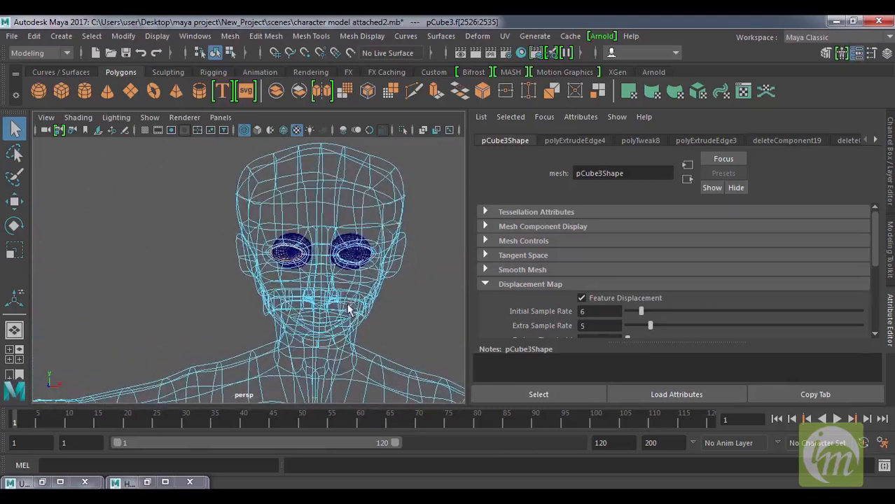
scroll(367, 281, up, 5)
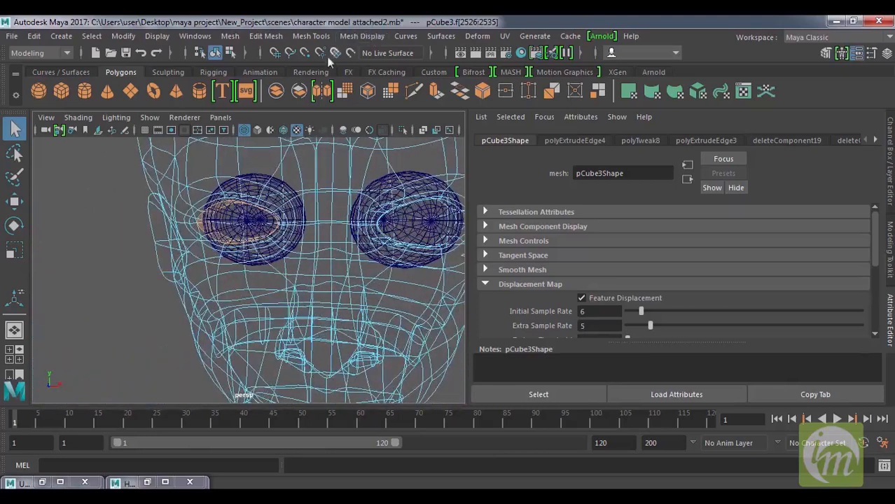
click(324, 74)
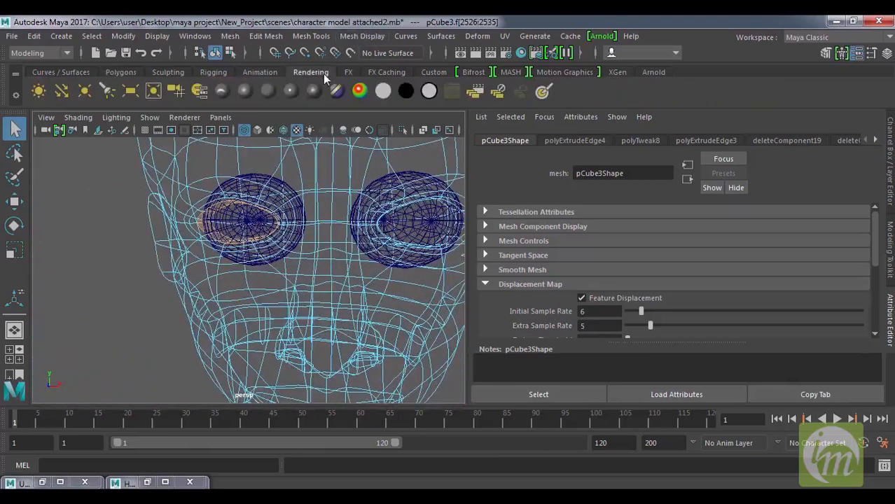
click(269, 90)
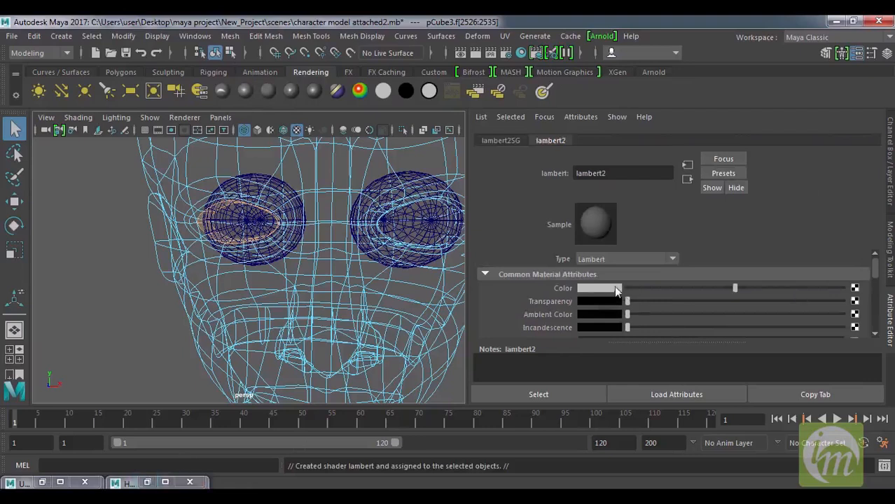
click(614, 286)
click(553, 322)
drag(553, 324, 550, 321)
drag(599, 336, 639, 336)
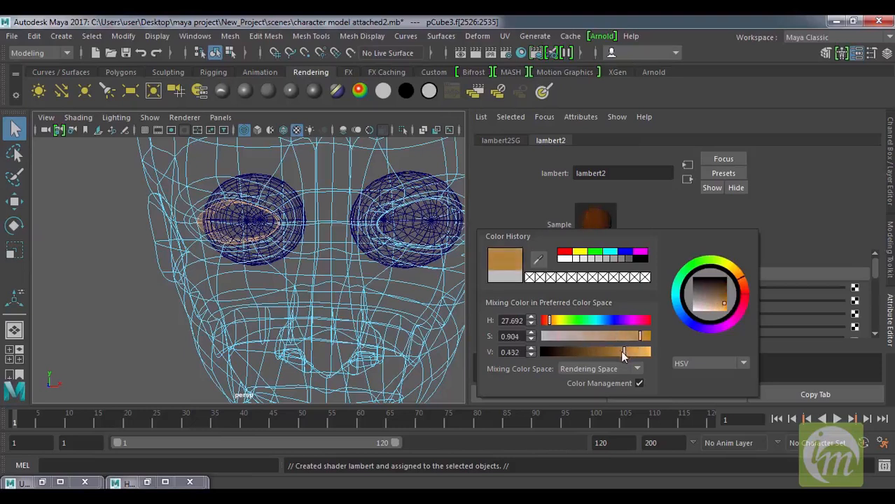
Step: Select the first inner socket faces around the character's left eyeball, covering one end of the extruded ring
alt+drag(366, 260, 450, 242)
alt+middle_drag(450, 242, 311, 249)
scroll(351, 256, up, 5)
scroll(322, 245, down, 3)
alt+drag(316, 254, 426, 265)
alt+drag(291, 322, 312, 319)
click(271, 308)
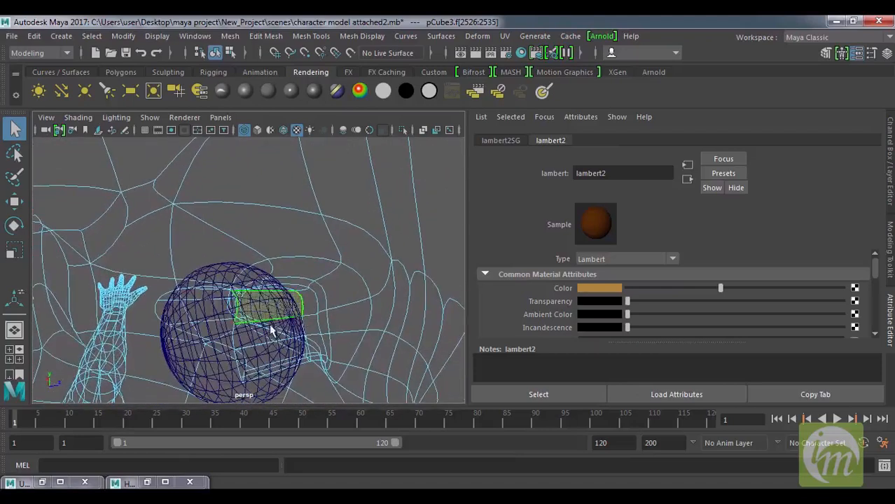
click(290, 358)
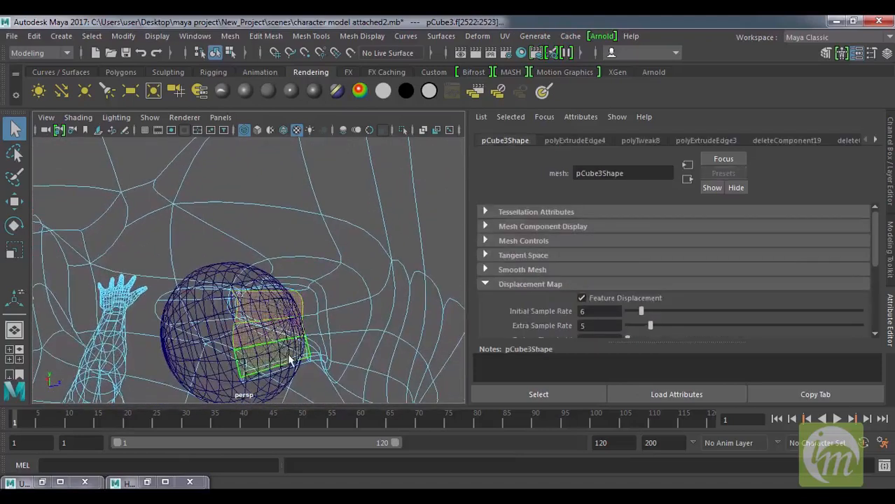
alt+drag(292, 350, 291, 332)
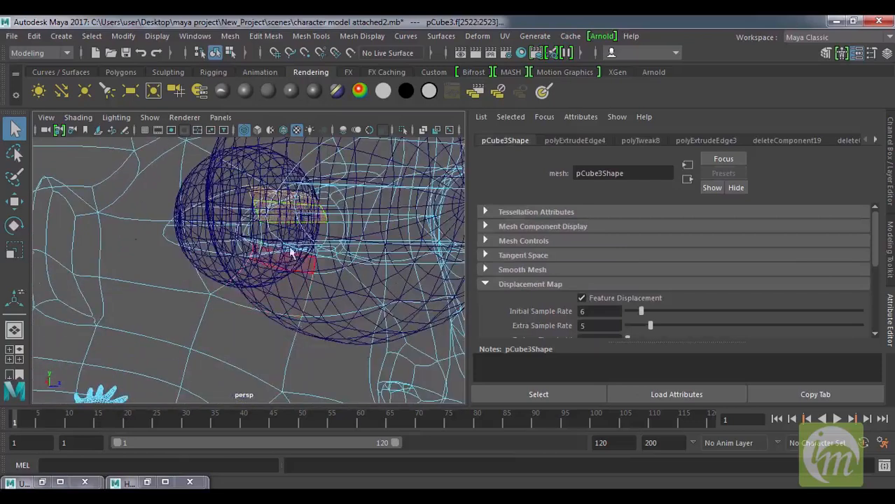
alt+drag(294, 242, 298, 251)
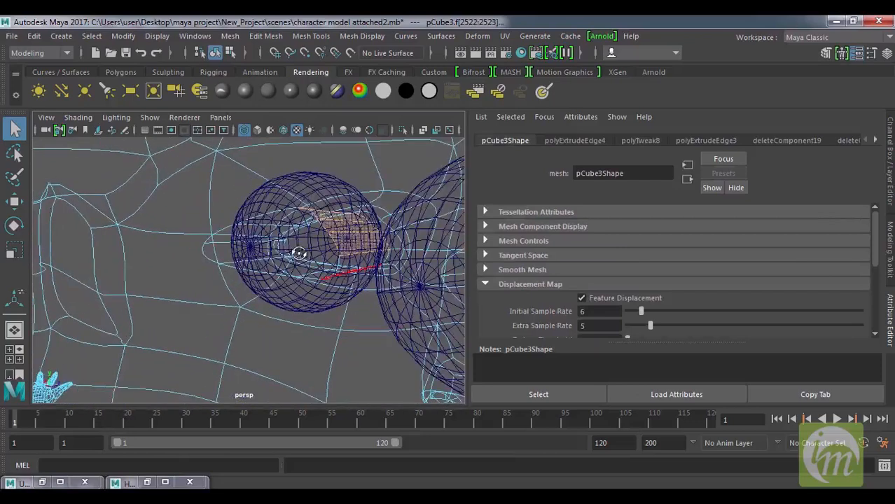
shift+click(350, 264)
alt+drag(350, 289, 349, 284)
shift+click(349, 257)
shift+click(354, 234)
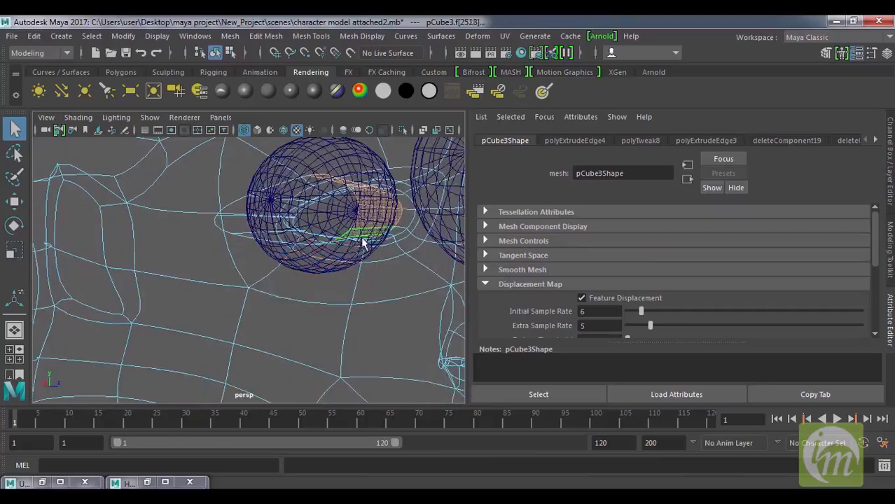
Step: Add the remaining faces of the extruded ring inside the character's left eye socket to the selection
alt+drag(363, 242, 363, 234)
mouse_move(363, 234)
alt+right_down()
mouse_move(369, 249)
mouse_move(380, 240)
alt+right_up()
alt+middle_drag(380, 239, 344, 265)
alt+drag(350, 238, 336, 263)
shift+click(315, 305)
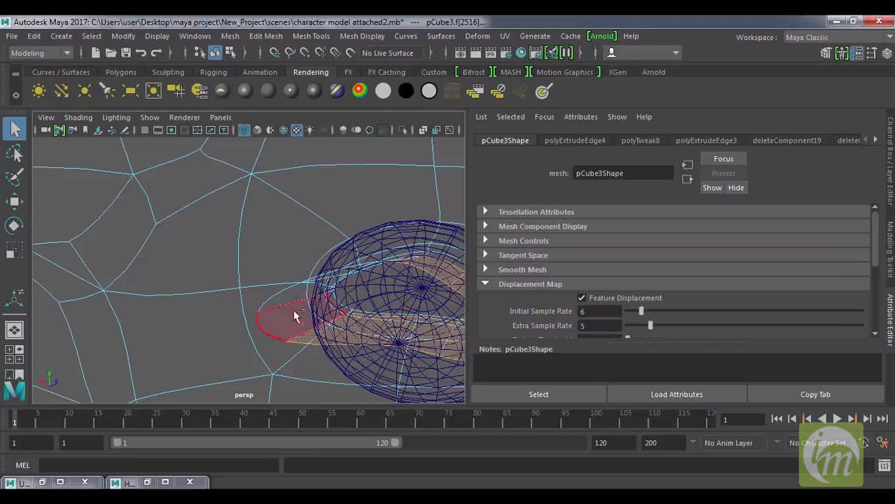
shift+click(294, 315)
shift+click(305, 290)
mouse_move(362, 310)
alt+mouse_down()
mouse_move(374, 317)
mouse_move(367, 302)
alt+mouse_up()
shift+click(402, 322)
shift+click(369, 299)
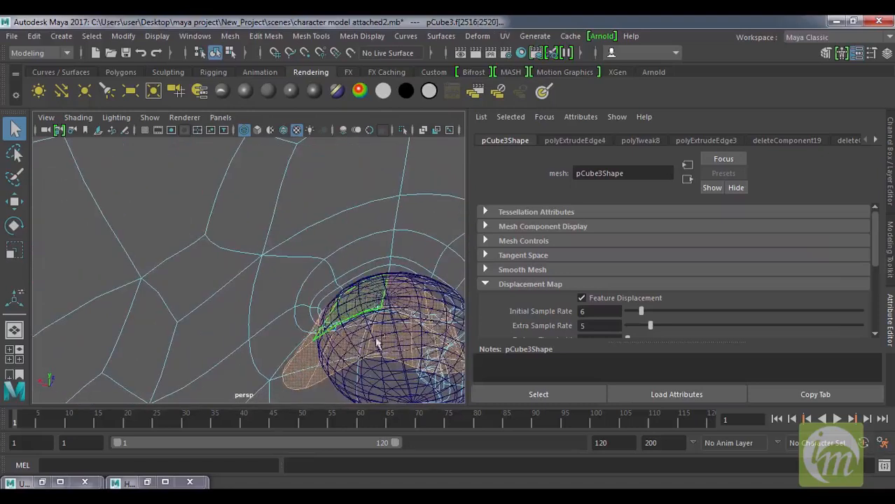
Step: Assign the existing brown lambert2 material to the selected left socket faces through Hypershade, then minimise Hypershade
click(123, 482)
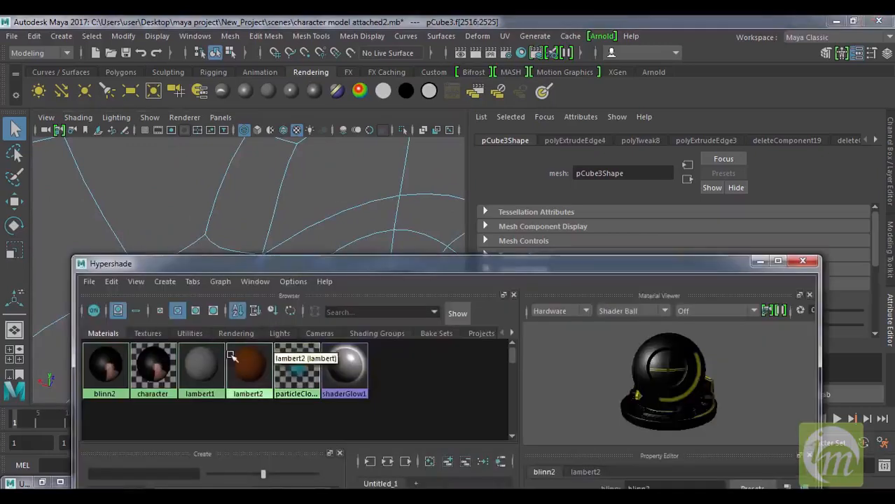
right_drag(247, 362, 268, 270)
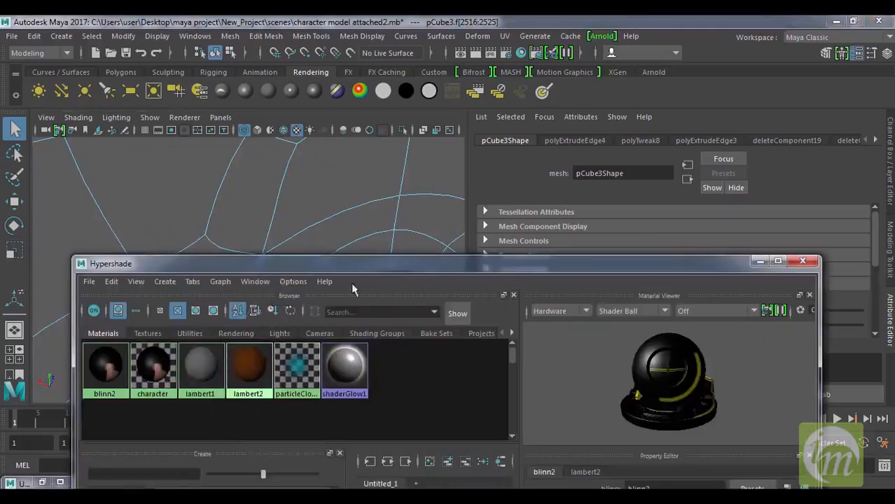
click(761, 262)
Step: Restore textured display, clear the face selection and frame the character's face from the front to examine both eyes
scroll(410, 267, down, 5)
alt+drag(410, 267, 337, 268)
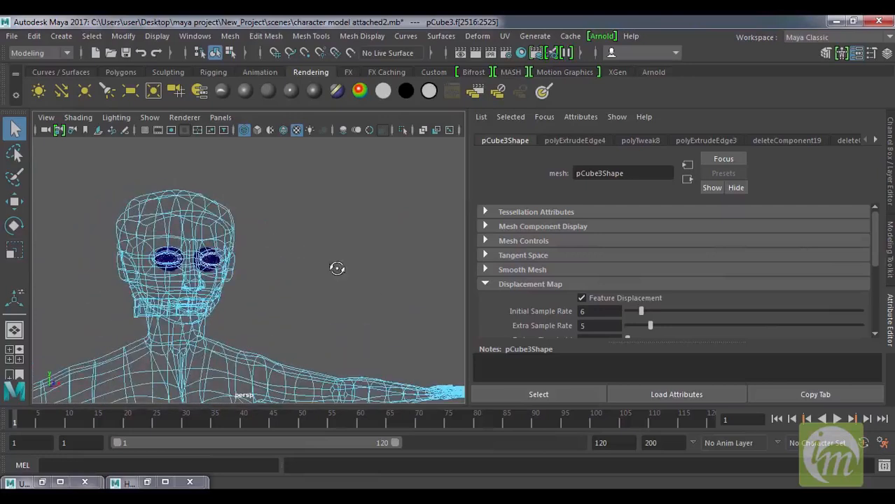
key(6)
alt+drag(339, 274, 317, 255)
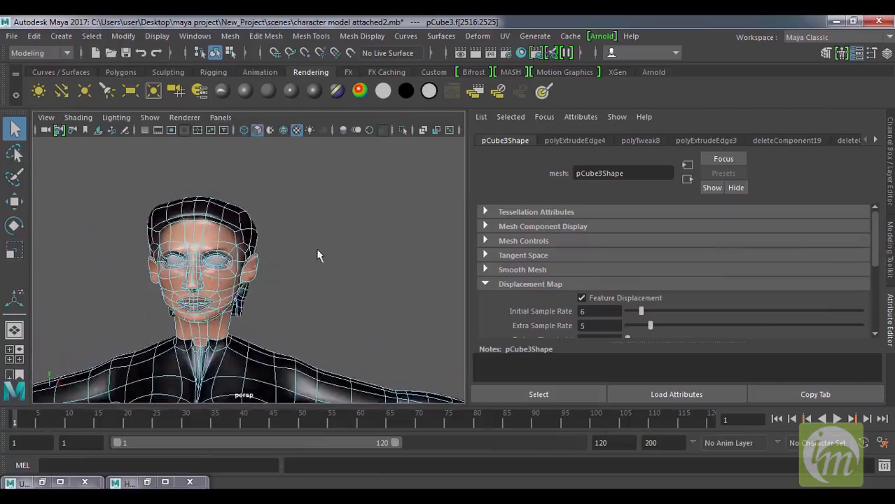
click(330, 264)
scroll(328, 268, up, 3)
alt+middle_drag(319, 274, 390, 275)
alt+right_drag(382, 275, 398, 351)
alt+middle_drag(382, 297, 402, 286)
alt+right_drag(402, 285, 406, 357)
alt+middle_drag(350, 264, 353, 286)
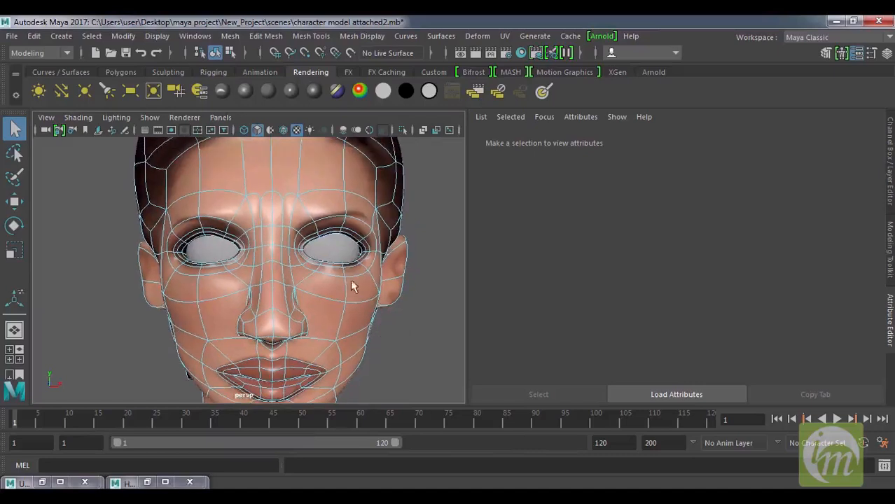
Step: Try to return to object mode and select the character's left eyeball
click(343, 240)
right_drag(341, 255, 407, 112)
click(335, 250)
click(350, 255)
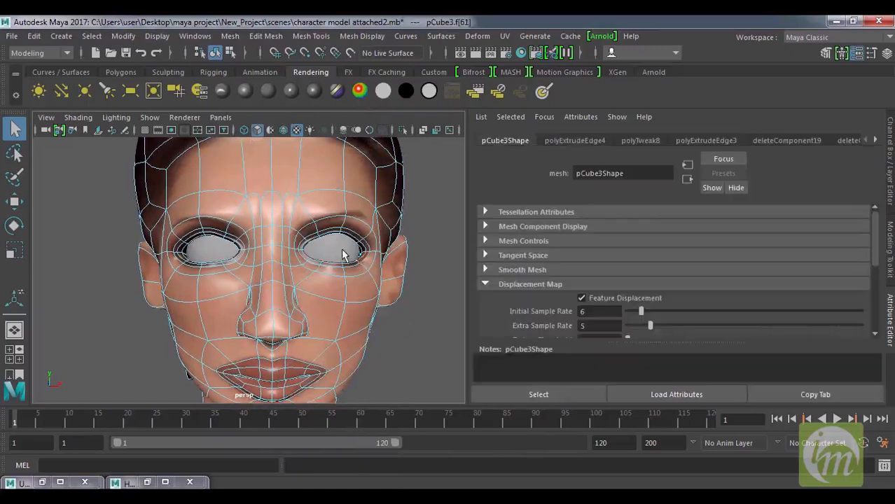
Step: Save the scene and clear the selection
key(ctrl+s)
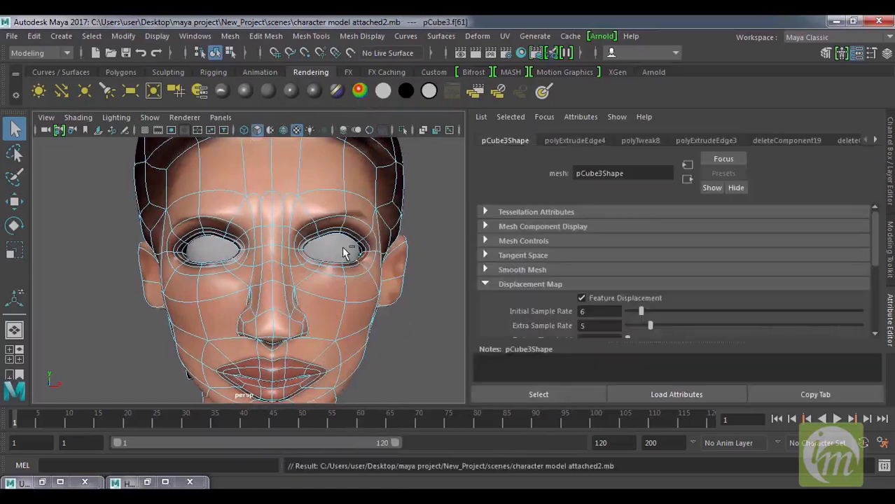
click(11, 35)
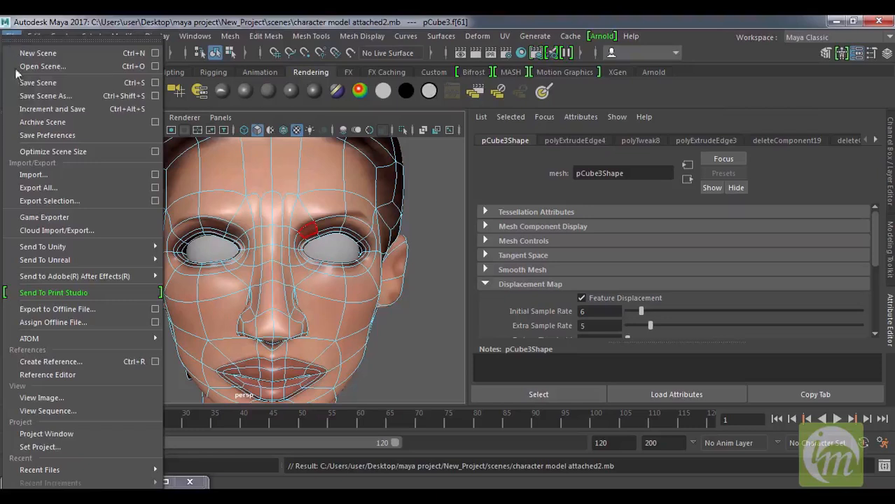
click(55, 84)
click(426, 300)
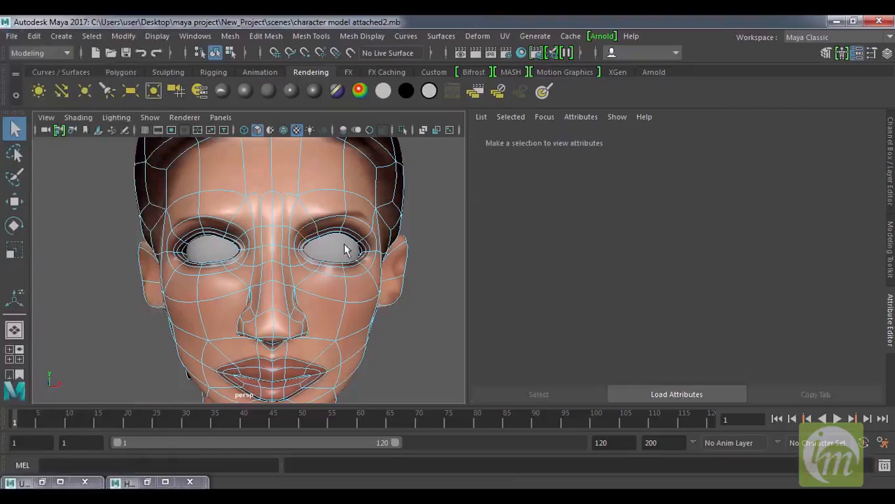
Step: Select the character's left eyeball sphere in object mode and assign it a new Blinn material
right_drag(374, 242, 438, 110)
click(342, 254)
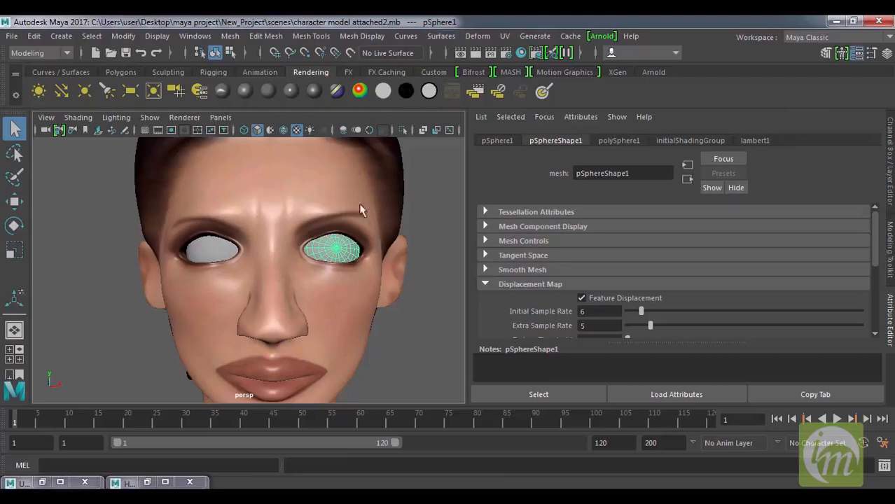
click(245, 90)
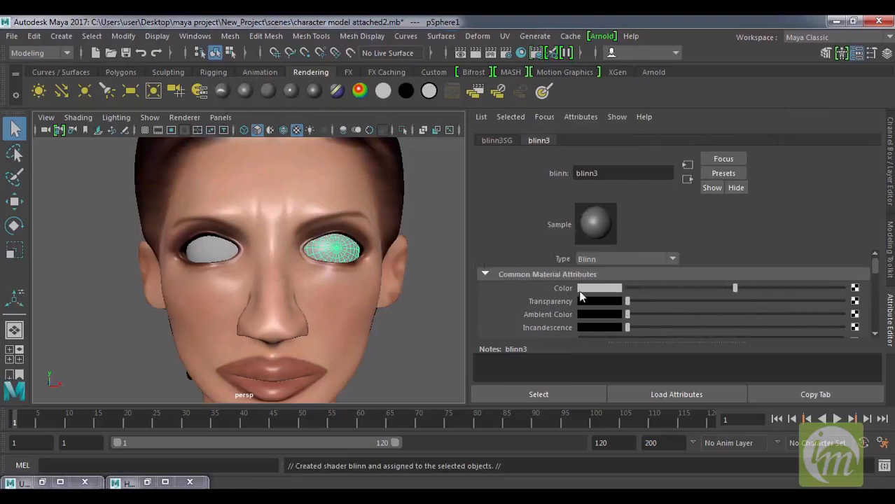
Step: Connect a Ramp texture to the colour of the eyeball's Blinn material
click(855, 289)
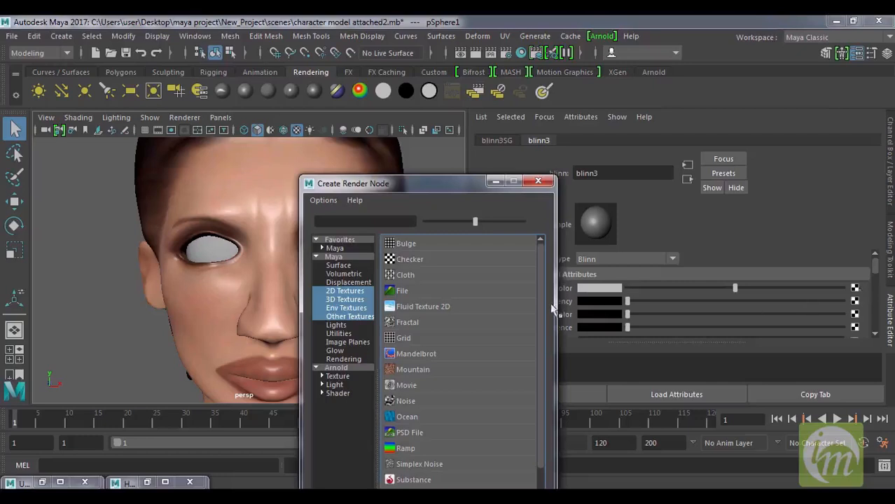
drag(542, 289, 538, 330)
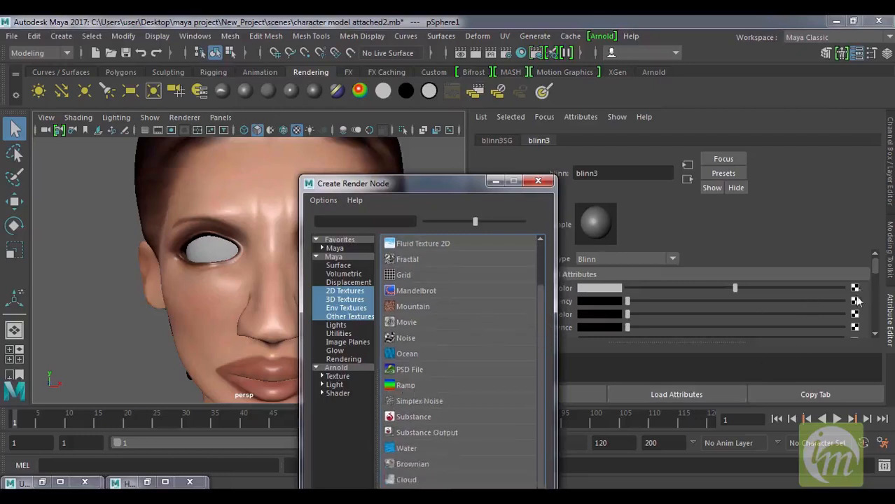
click(424, 384)
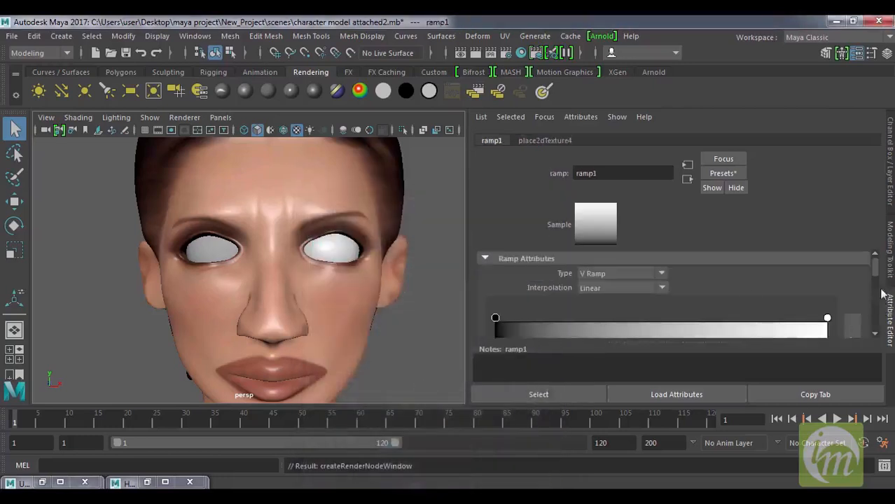
Step: Open the eyeball ramp in its enlarged editor and darken the white end marker to black
scroll(879, 278, down, 3)
click(852, 266)
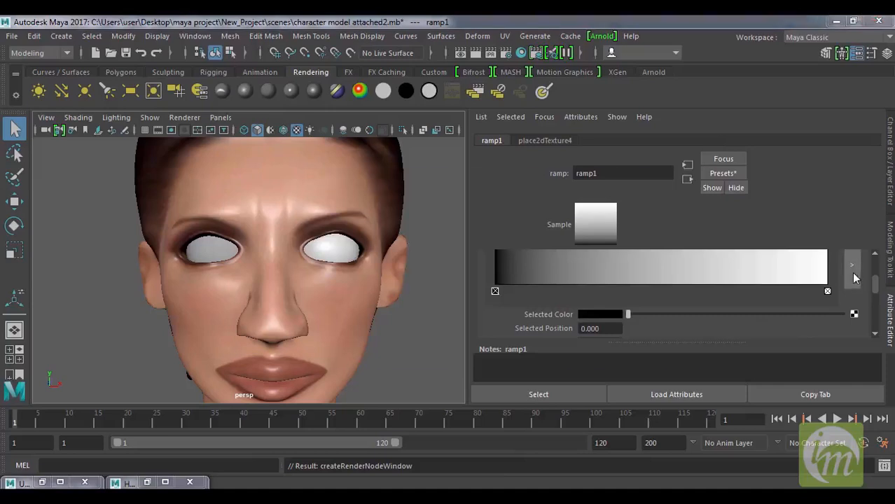
drag(551, 189, 647, 135)
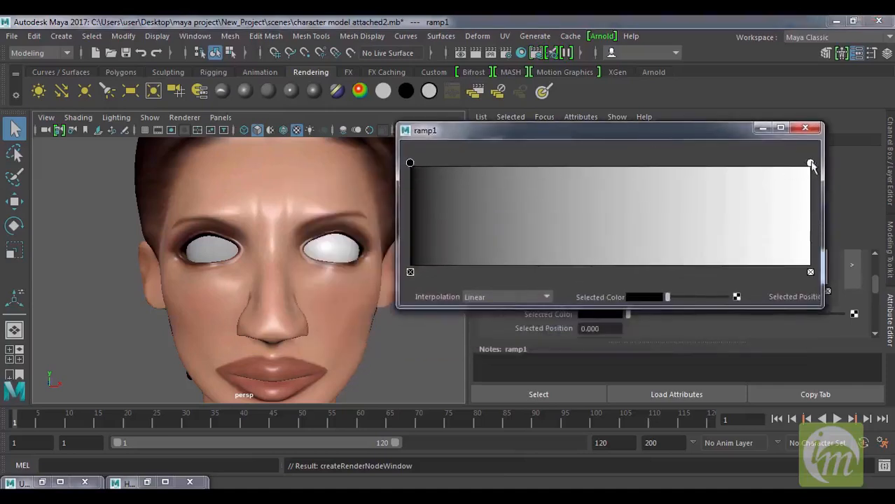
click(810, 163)
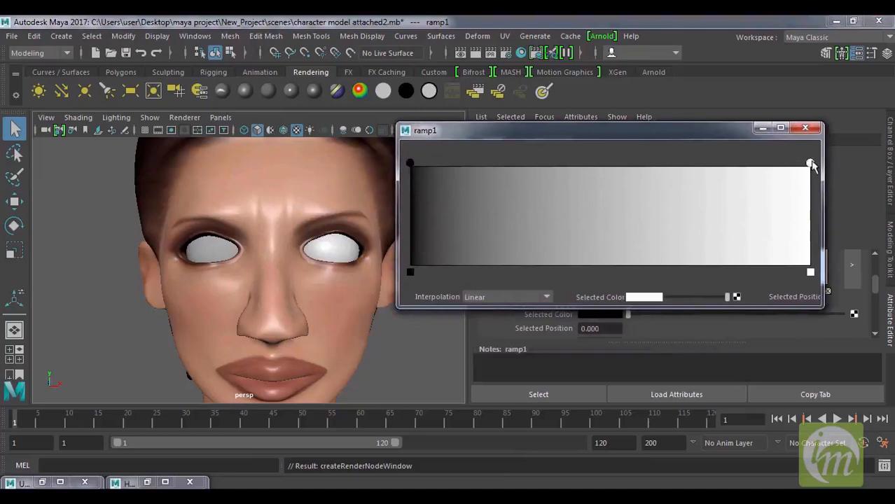
click(648, 297)
drag(600, 359, 556, 358)
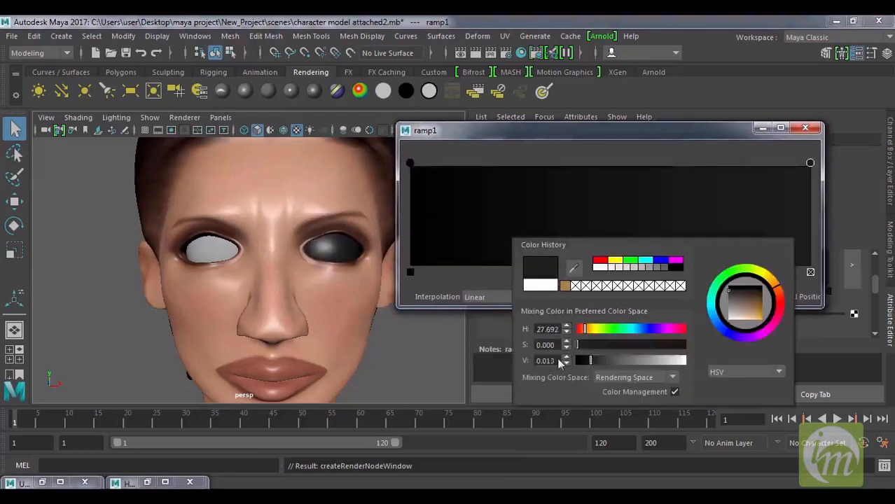
Step: Turn the ramp's starting marker white at about position 0.823 and move the black end marker inward to form a pupil
drag(410, 166, 713, 166)
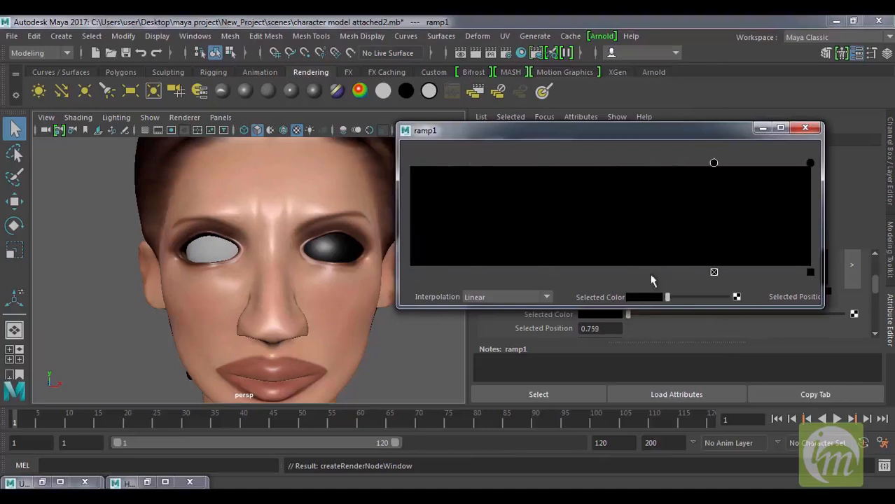
click(643, 298)
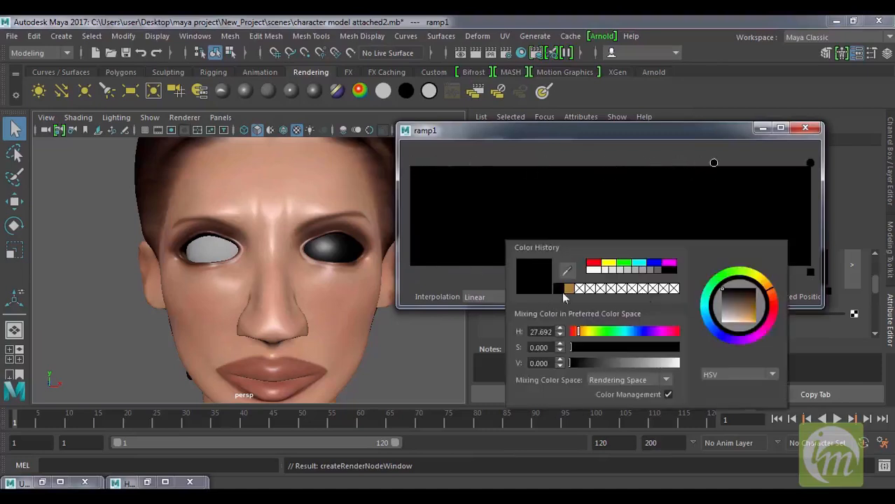
drag(652, 364, 698, 363)
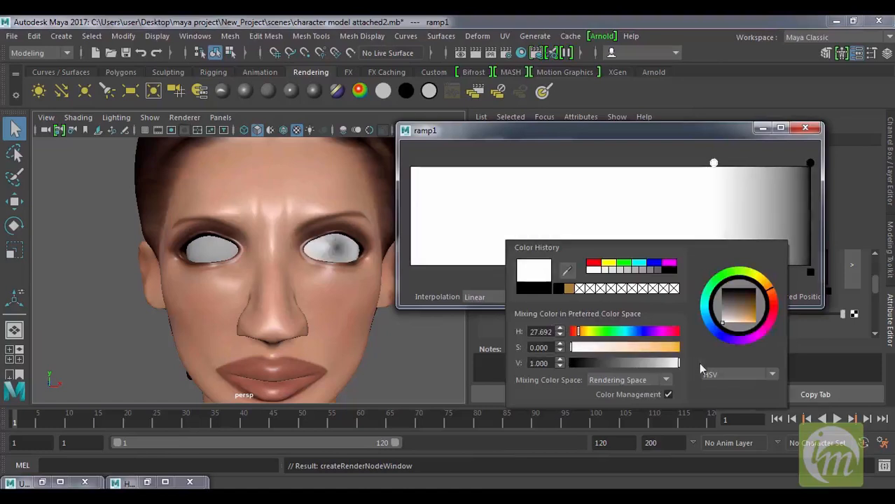
drag(811, 164, 769, 176)
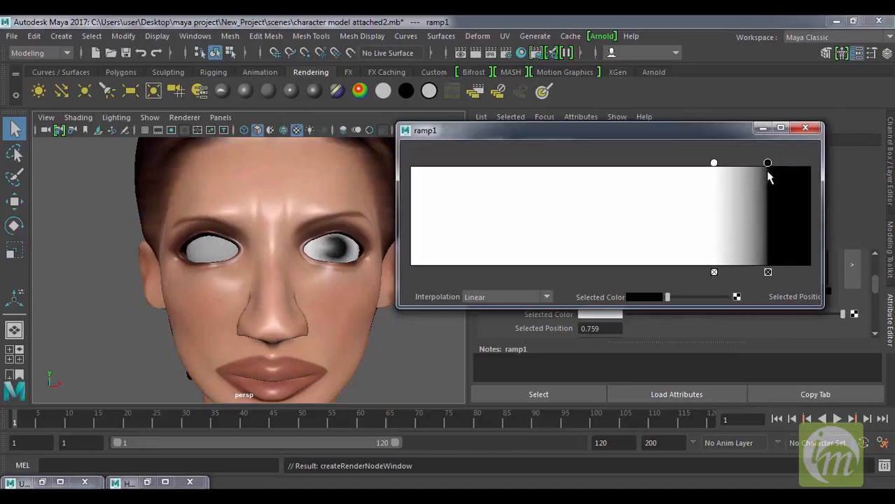
drag(714, 165, 740, 169)
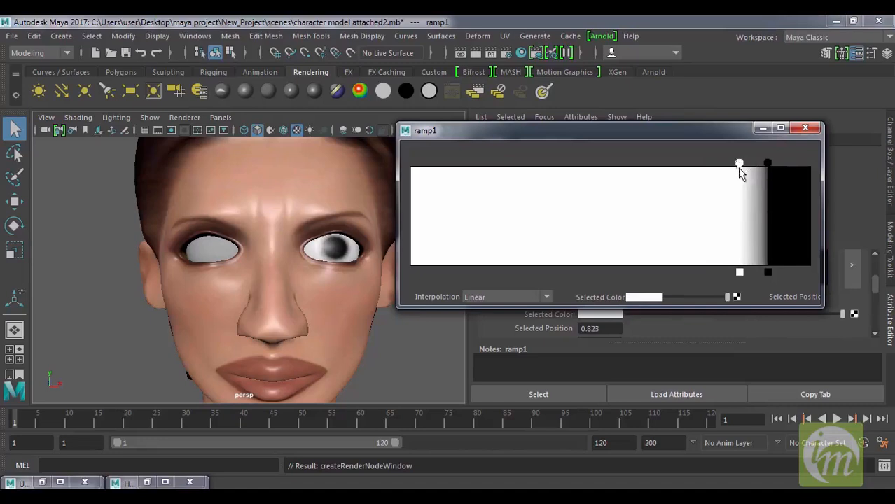
Step: Map a Marble texture onto the ramp's white marker and minimise the enlarged ramp editor
click(736, 298)
drag(413, 195, 390, 123)
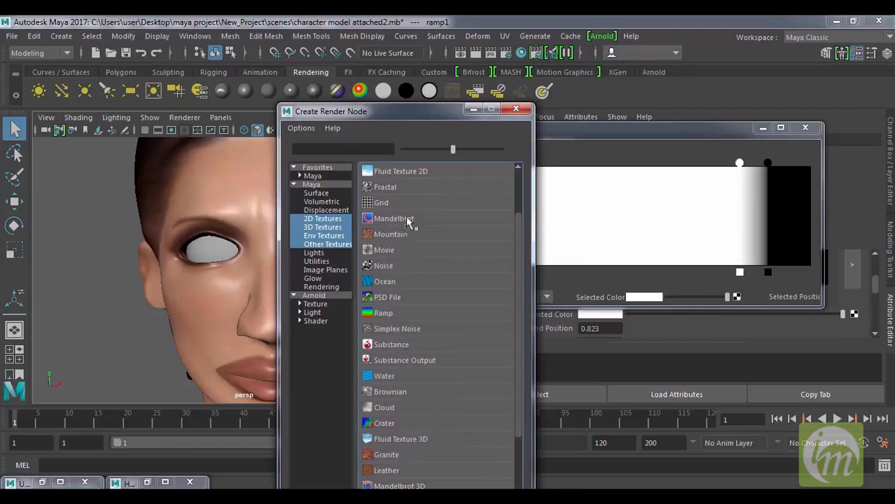
drag(525, 234, 525, 313)
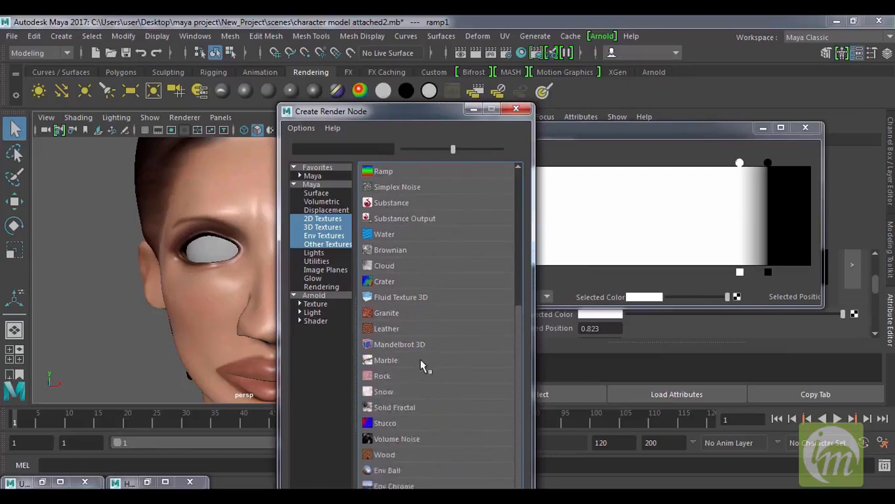
click(385, 360)
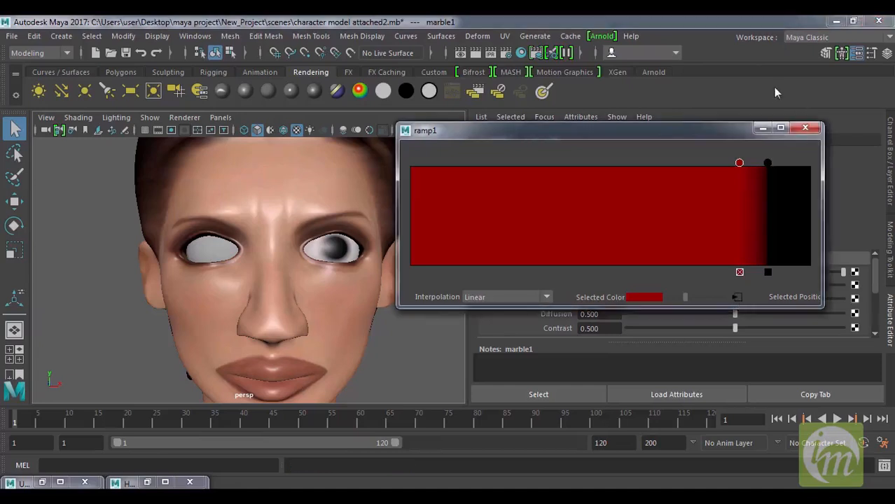
click(762, 128)
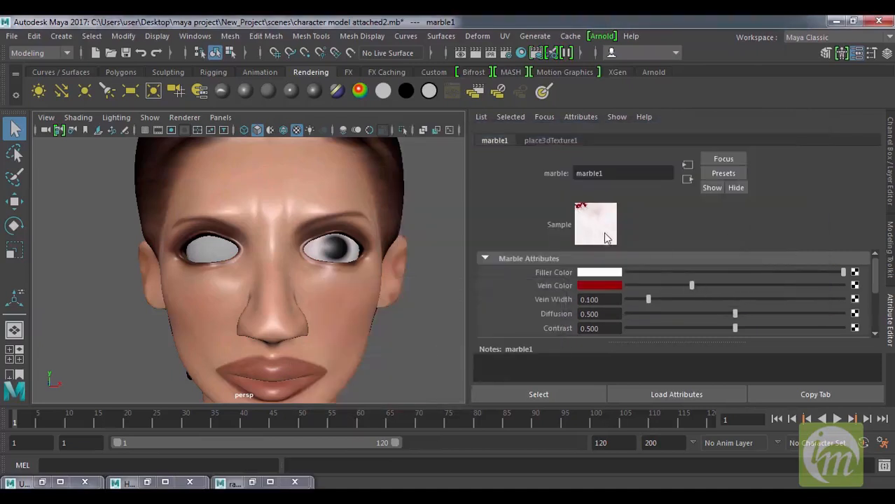
Step: Set the marble's vein width to 0.040 and lighten its vein colour to a soft pink
mouse_move(648, 301)
mouse_down()
mouse_move(747, 299)
mouse_move(636, 301)
mouse_up()
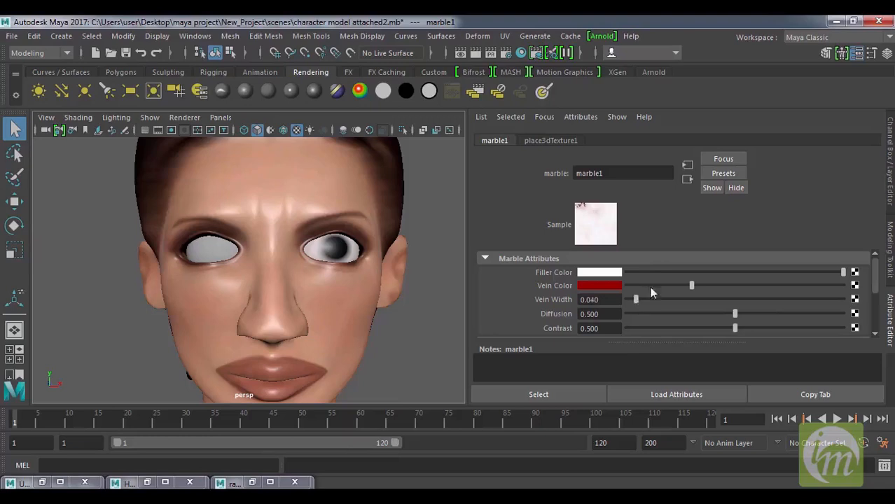
click(609, 285)
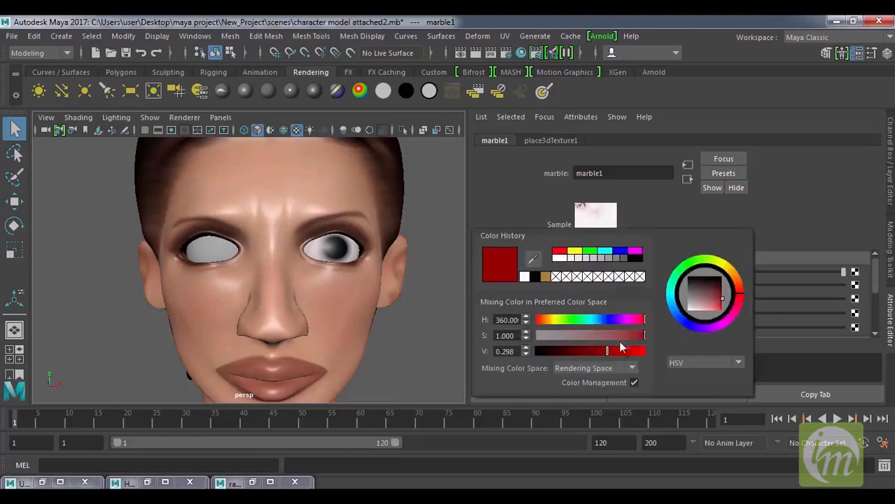
drag(607, 353, 614, 334)
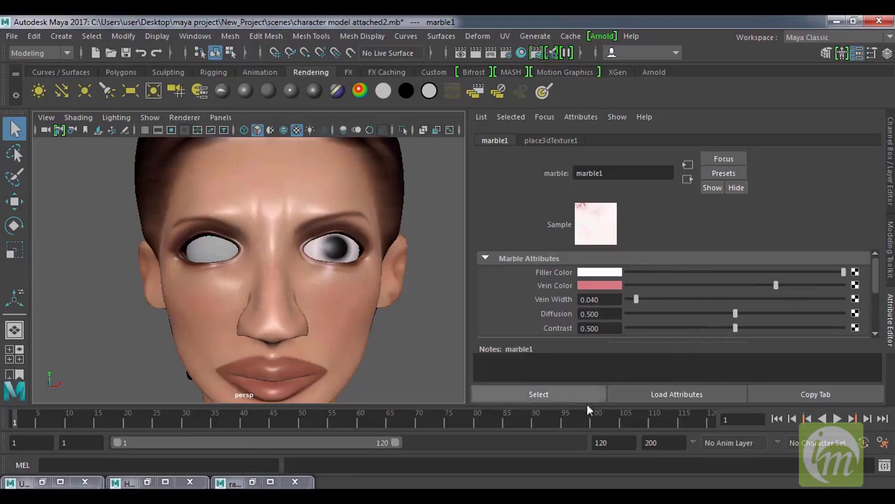
Step: Assign the existing blinn3 material to the character's right eyeball from Hypershade and clear the selection
alt+drag(366, 273, 208, 250)
click(208, 250)
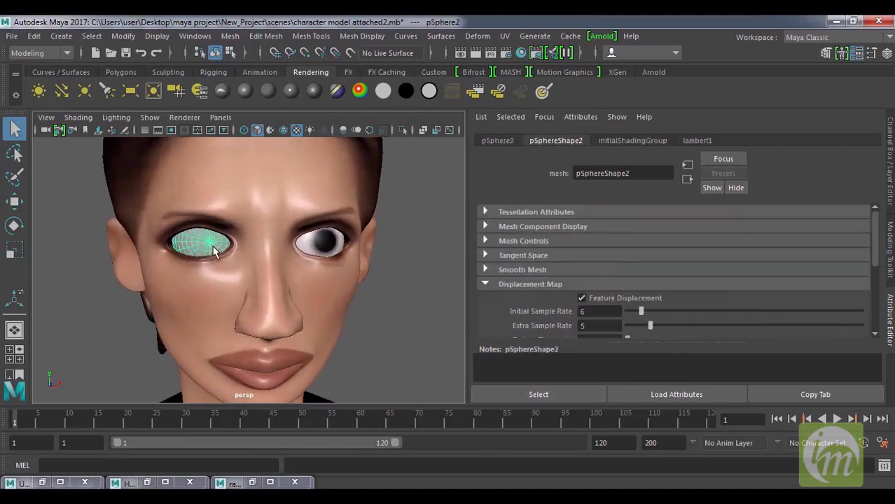
click(155, 483)
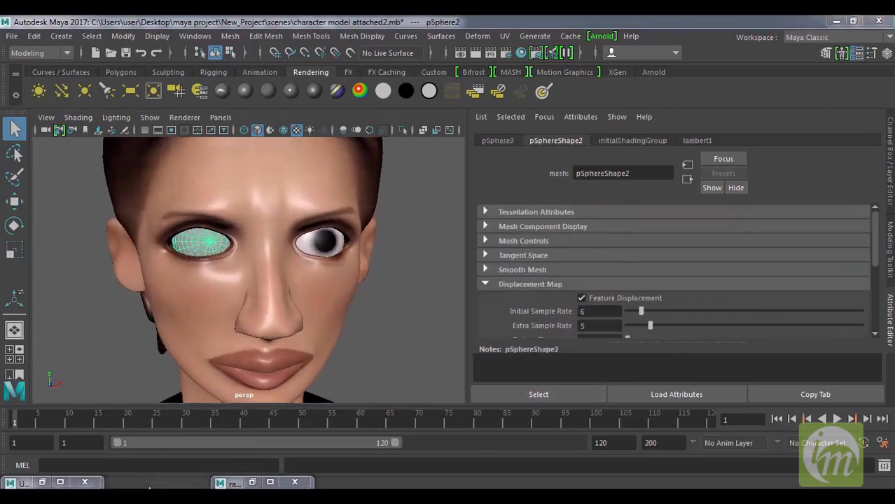
right_drag(159, 367, 170, 278)
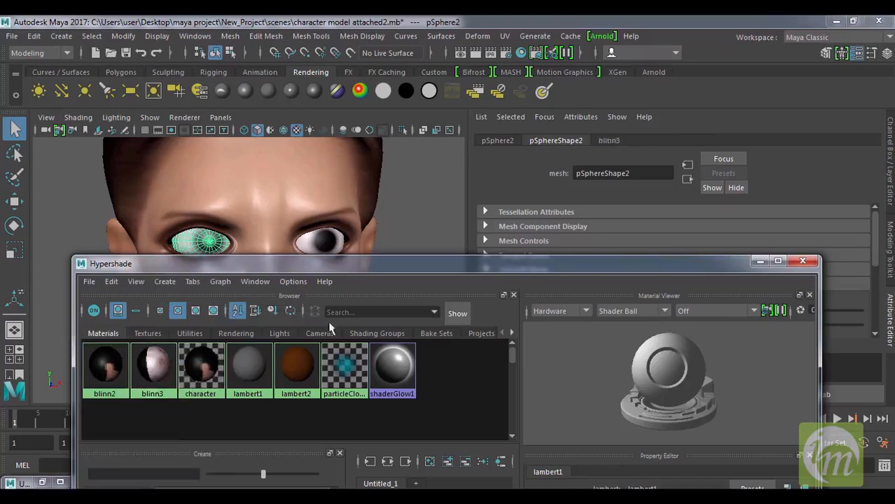
click(761, 261)
click(396, 268)
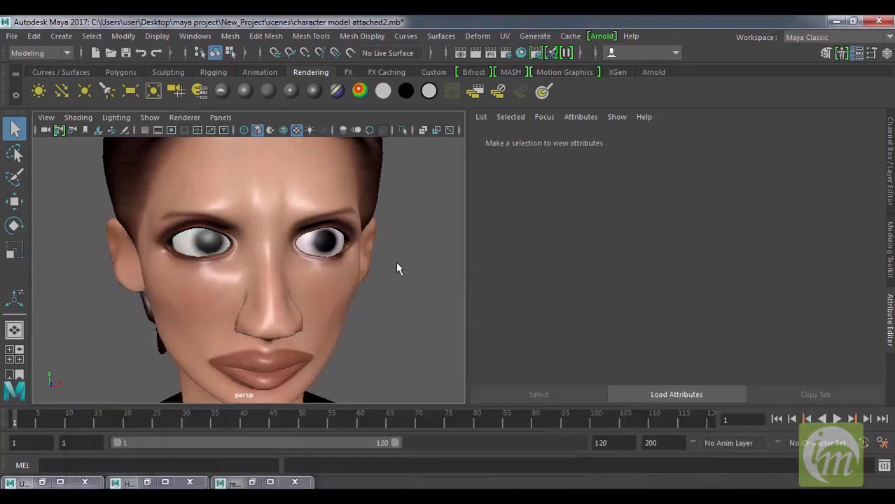
Step: Rotate the character's right eyeball horizontally to adjust its pupil direction and switch to the Move tool
mouse_move(429, 294)
alt+mouse_down()
mouse_move(400, 276)
mouse_move(411, 292)
alt+mouse_up()
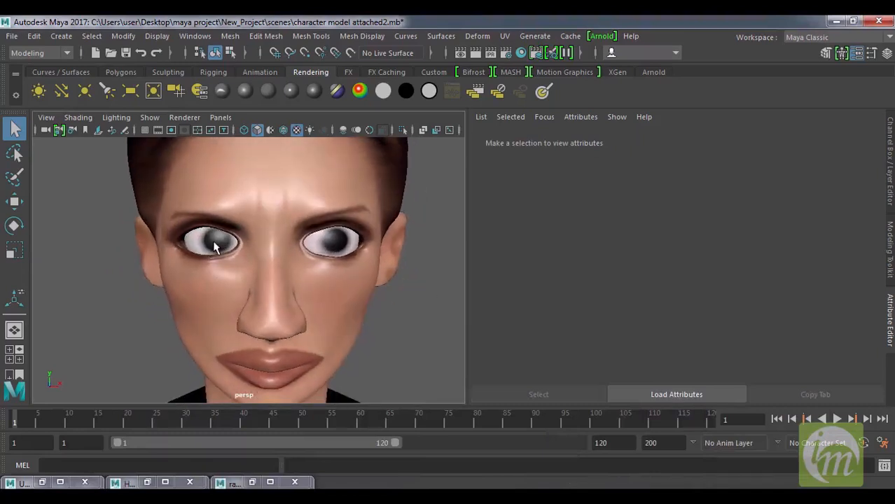
click(255, 261)
key(e)
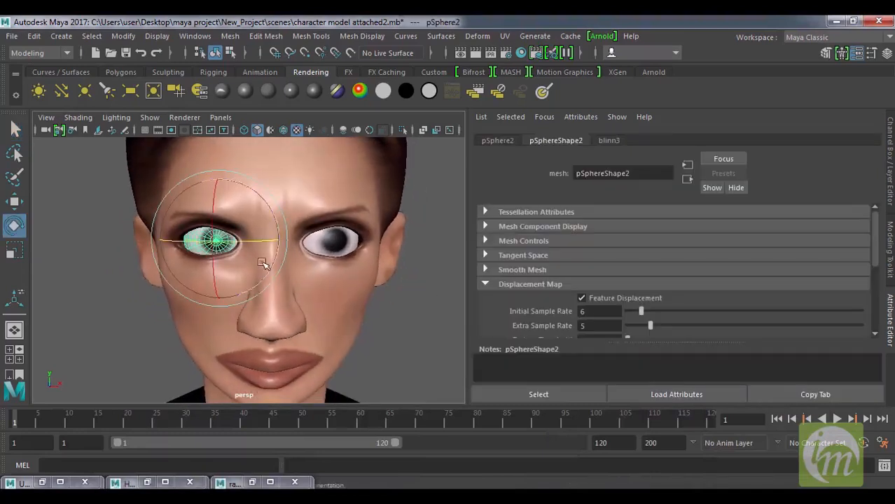
drag(257, 243, 287, 247)
key(w)
click(280, 243)
Step: Examine the selected eyeball in the front view and the whole character in perspective, and clear the selection
key(space)
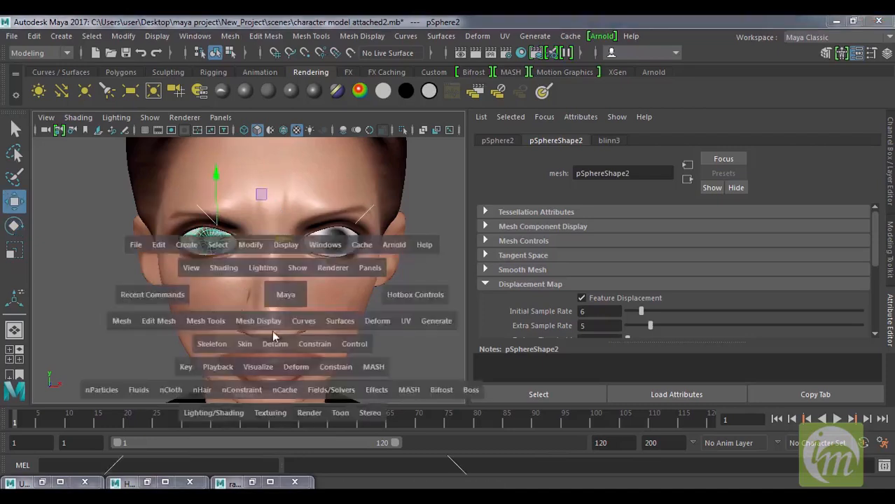
key(space)
scroll(343, 322, up, 3)
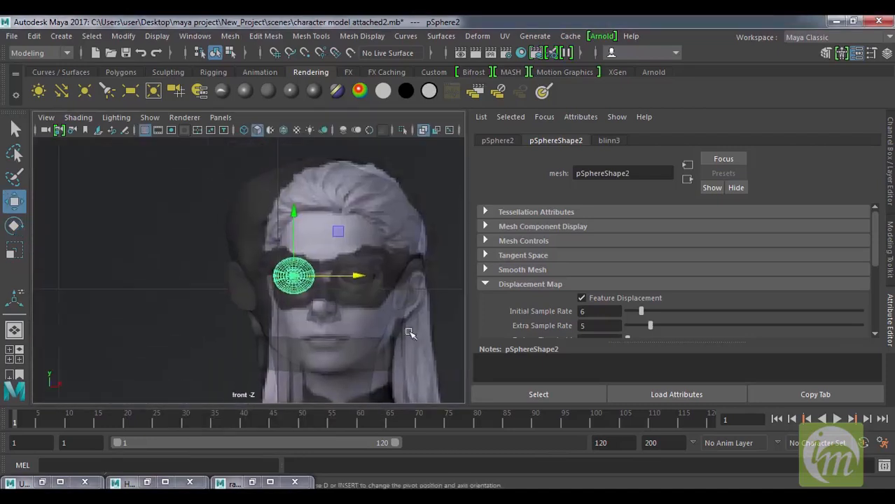
scroll(396, 330, down, 3)
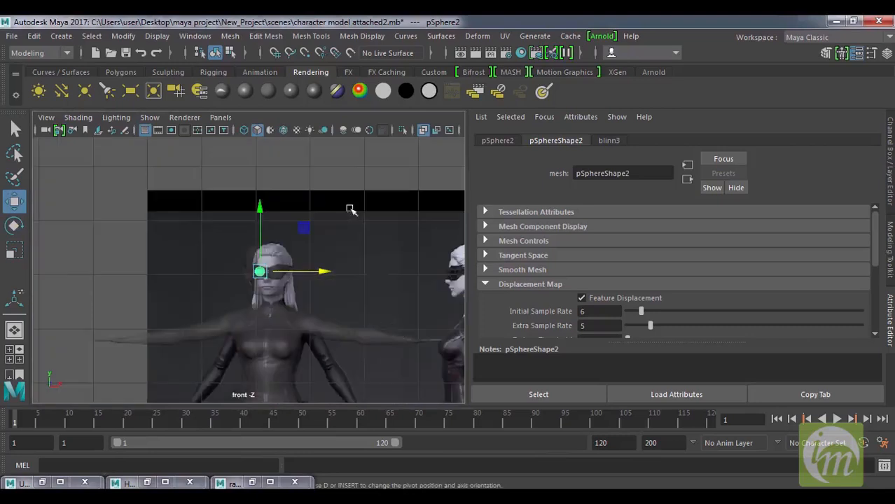
key(space)
key(space)
scroll(359, 206, down, 5)
alt+drag(367, 276, 423, 258)
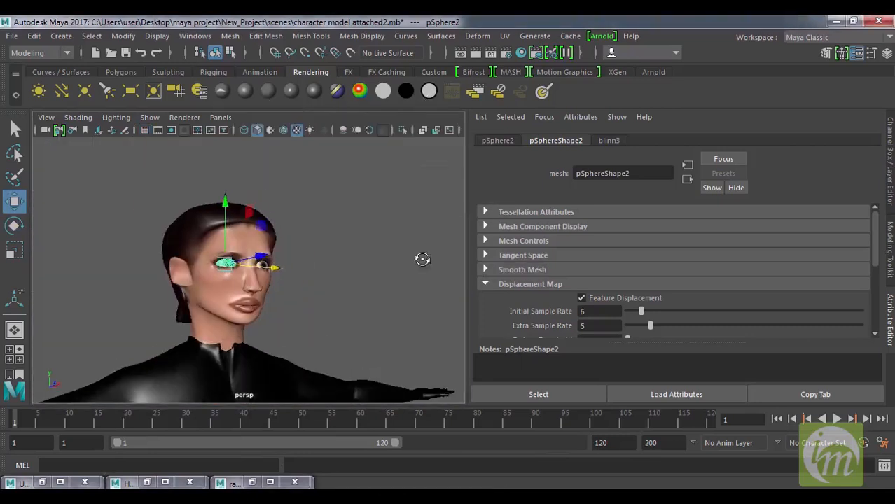
alt+drag(313, 340, 315, 291)
scroll(315, 292, down, 5)
alt+middle_drag(339, 305, 355, 263)
alt+drag(364, 301, 420, 325)
alt+middle_drag(354, 371, 367, 268)
alt+drag(369, 268, 325, 331)
scroll(376, 246, down, 5)
click(344, 330)
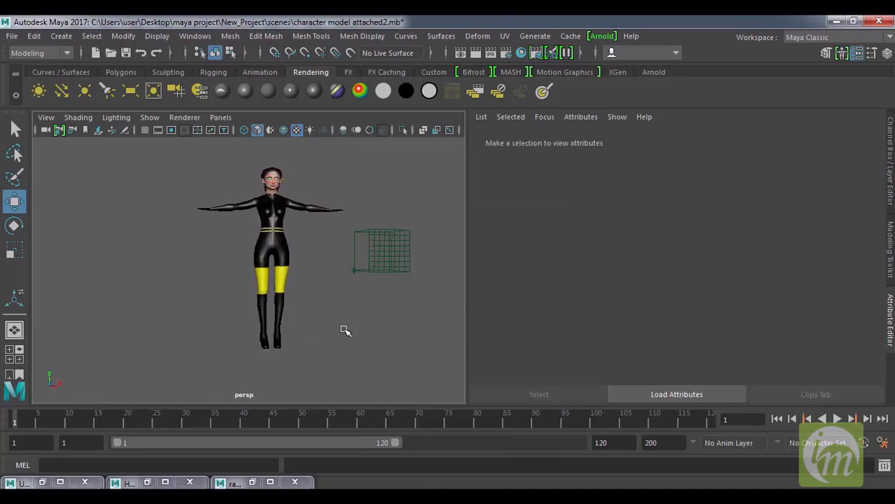
Step: Hide the Attribute Editor to enlarge the viewport and select the character's body mesh
scroll(344, 330, up, 3)
click(890, 305)
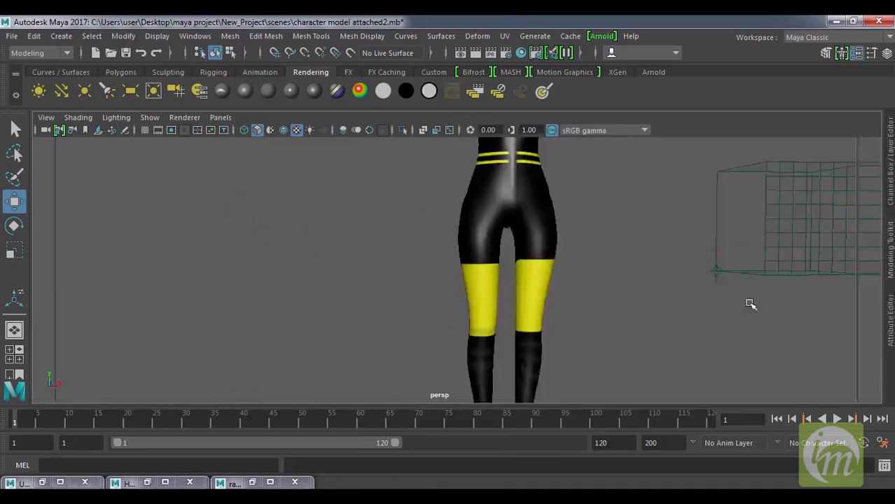
scroll(474, 280, down, 5)
click(474, 260)
alt+drag(512, 267, 463, 266)
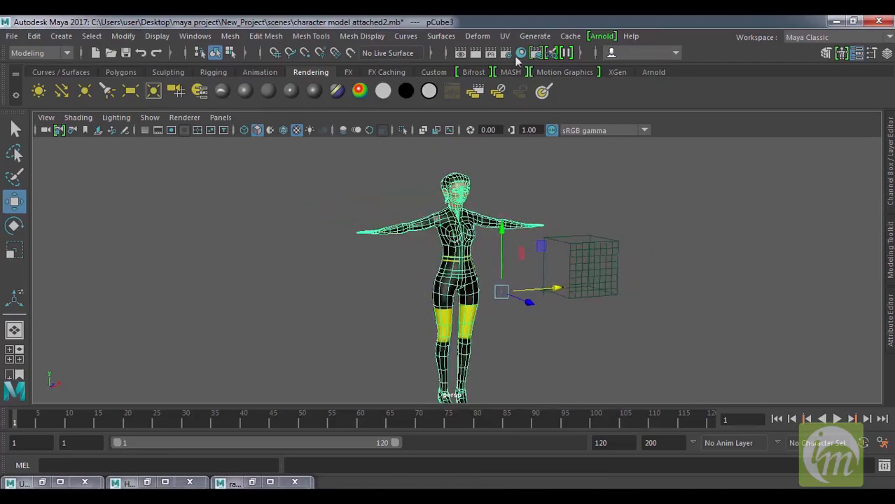
Step: Examine the body mesh's UV layout over its texture in the UV Editor and close the editor
click(504, 36)
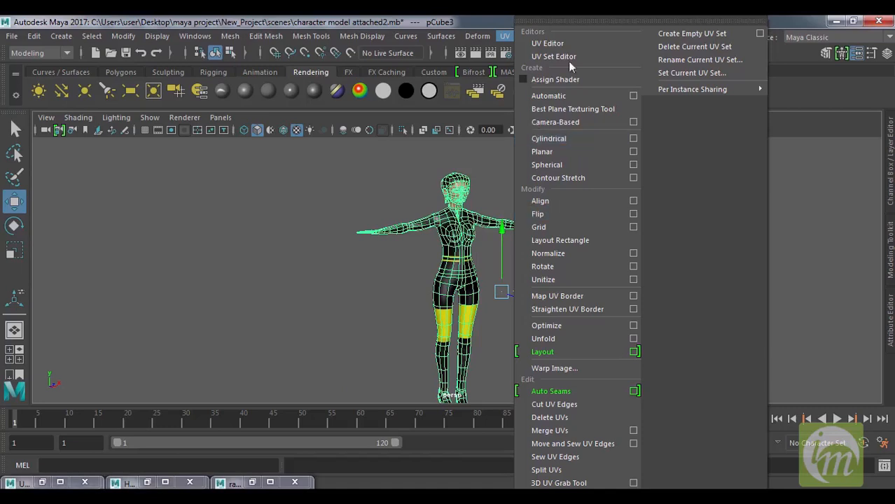
click(588, 42)
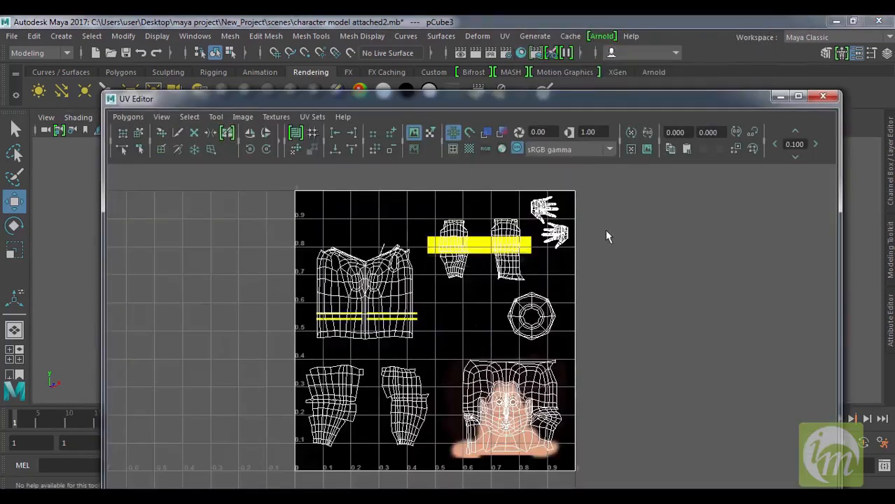
scroll(607, 236, down, 2)
alt+middle_drag(621, 258, 628, 242)
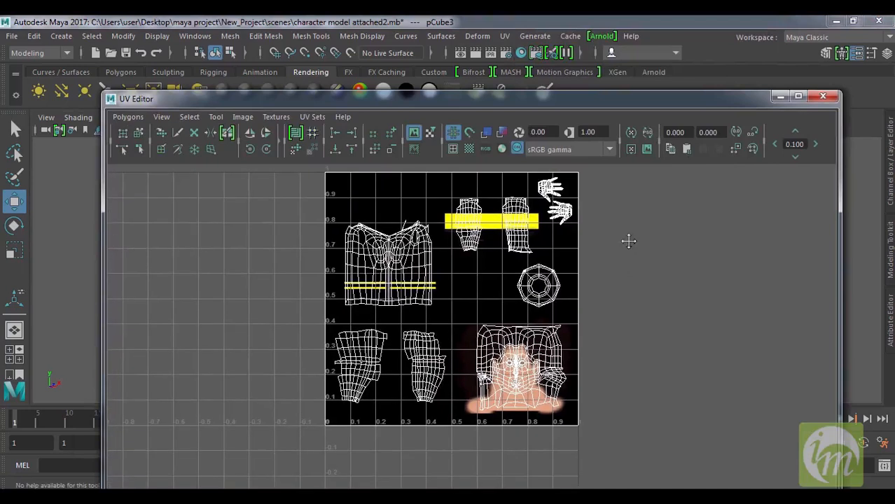
click(268, 116)
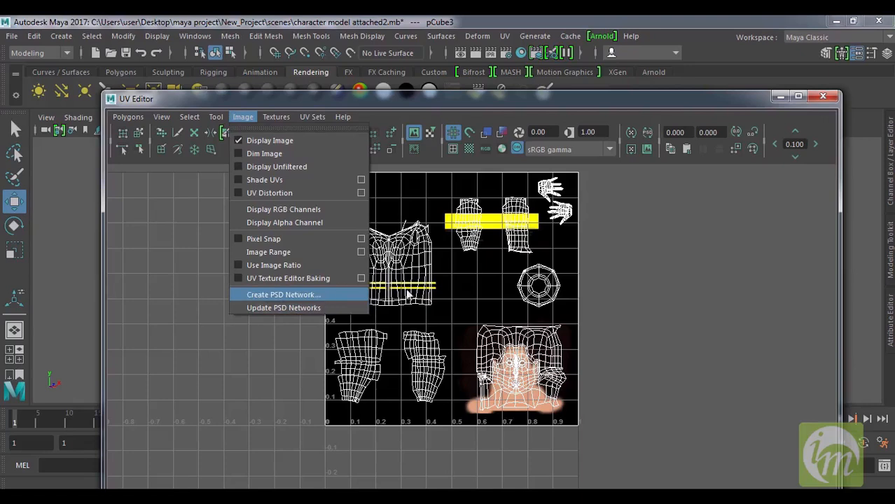
click(824, 91)
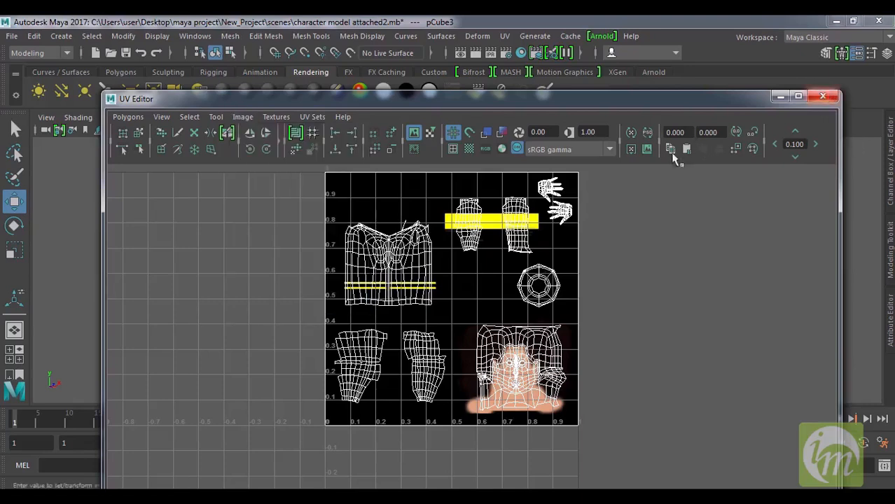
click(822, 96)
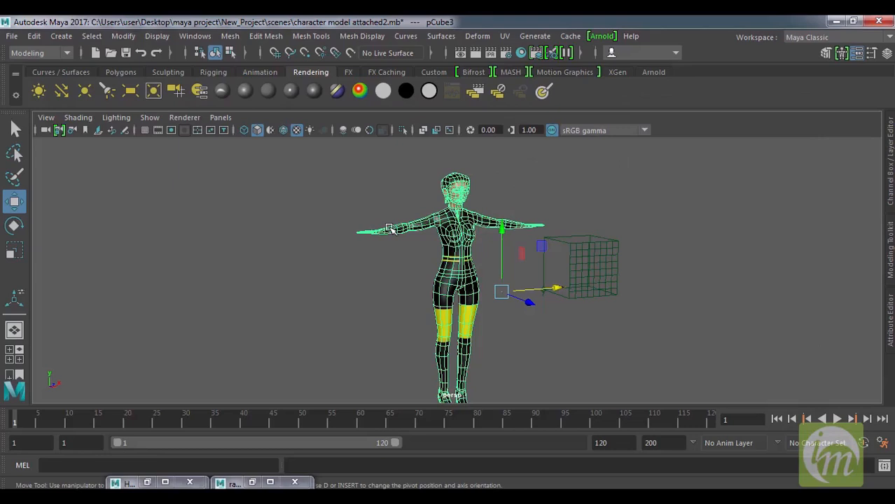
Step: Clear the body mesh selection and view the whole textured character from the front in perspective
click(364, 282)
alt+drag(577, 299, 537, 290)
alt+middle_drag(537, 290, 556, 289)
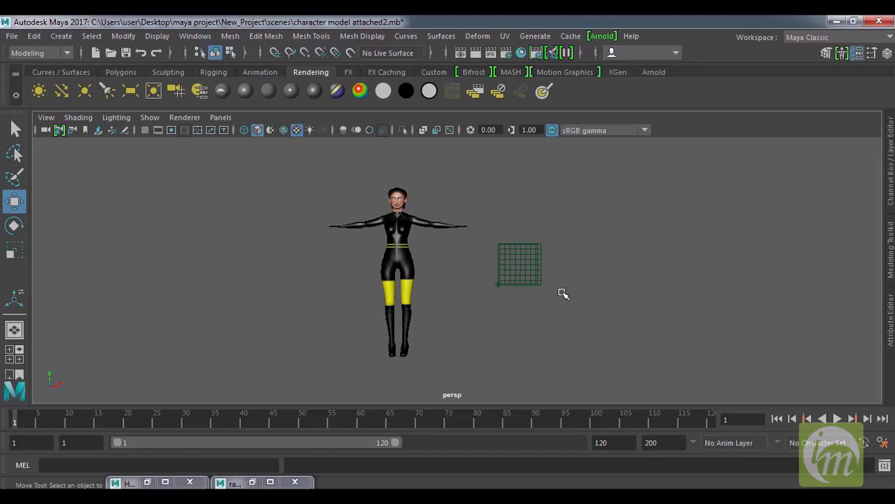
Step: Try to create a PSD network from the UV Editor with nothing selected, and minimize the editor
click(504, 35)
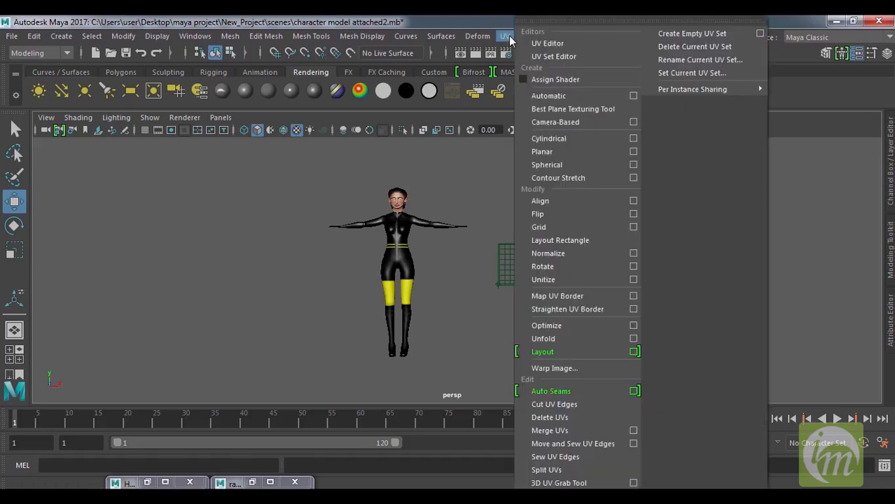
click(541, 52)
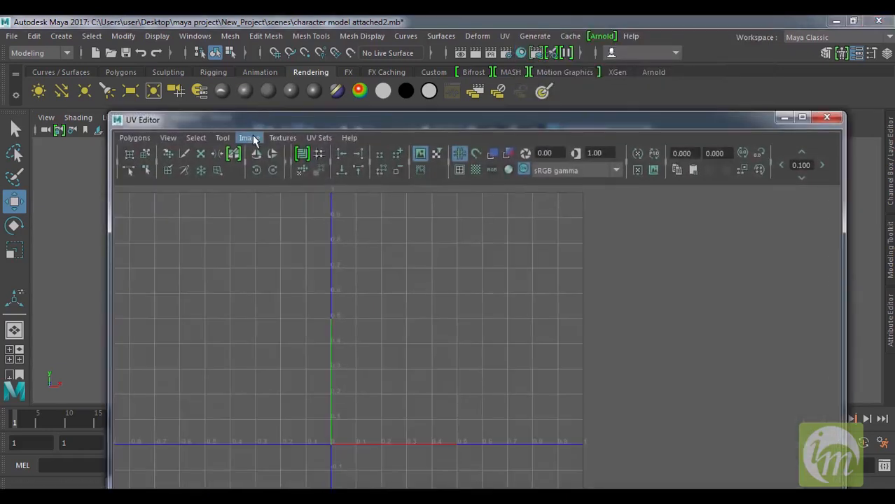
click(250, 138)
click(280, 316)
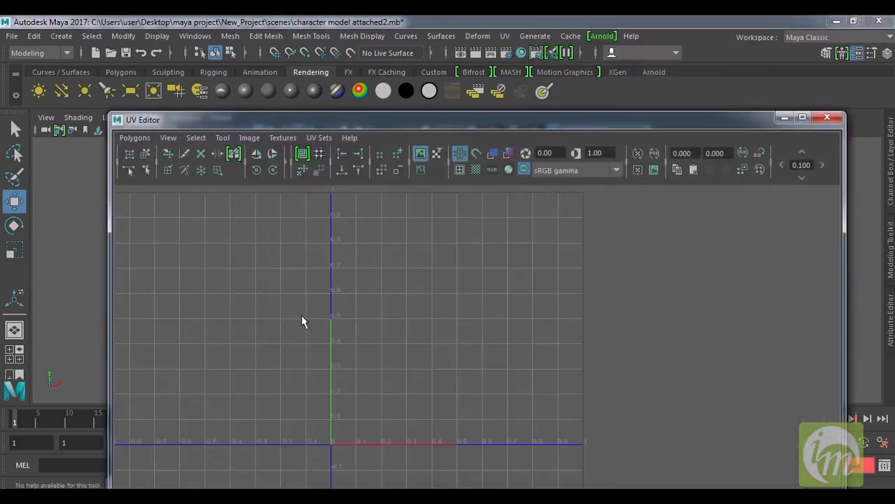
click(783, 119)
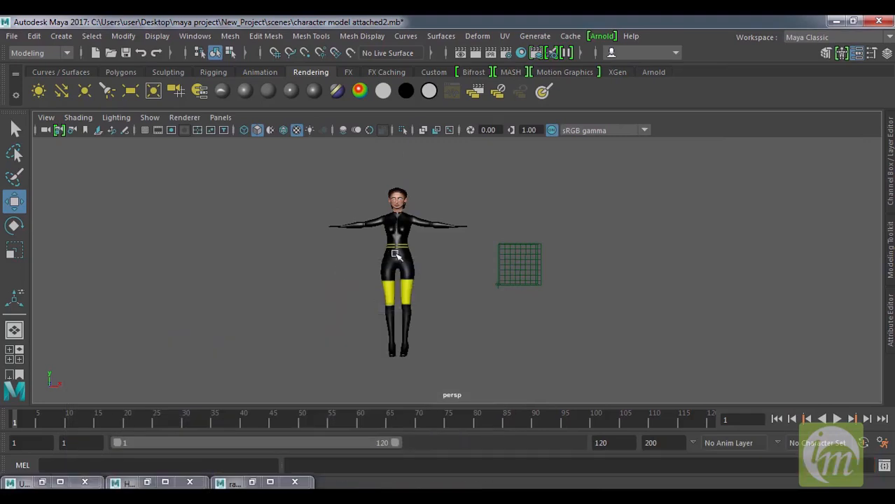
Step: Examine the Create PSD Network options for the body mesh from the UV Editor and close both windows without creating a network
click(397, 255)
click(505, 36)
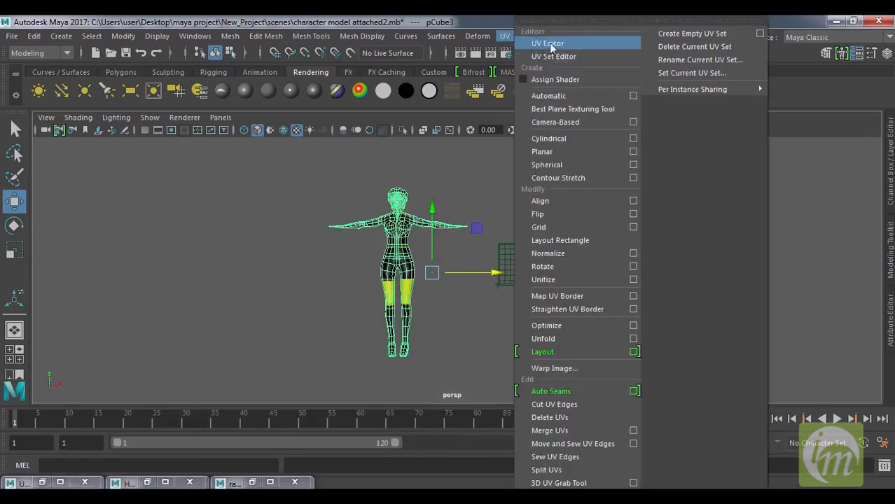
click(536, 45)
click(249, 138)
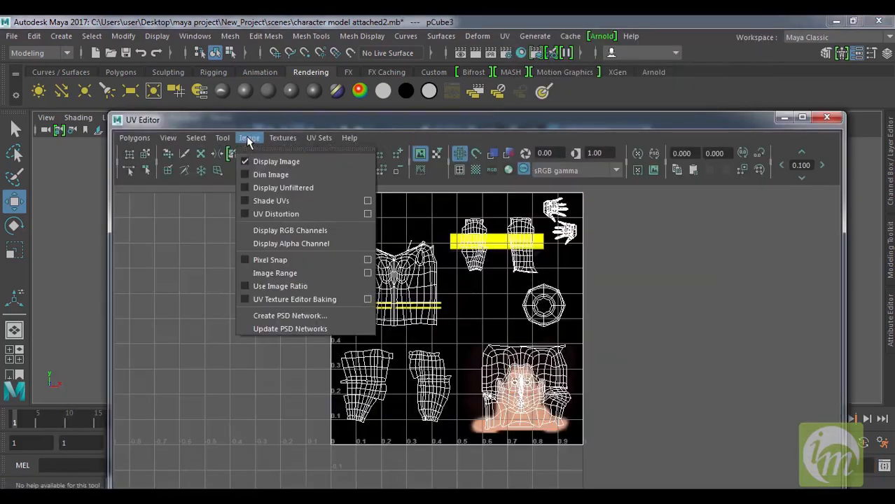
click(287, 317)
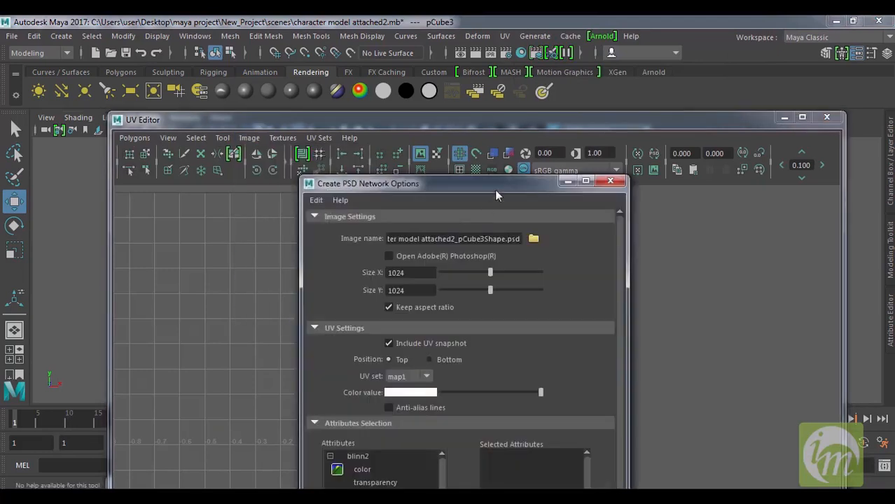
drag(494, 179, 458, 104)
mouse_move(404, 399)
mouse_down()
mouse_move(403, 429)
mouse_move(404, 387)
mouse_up()
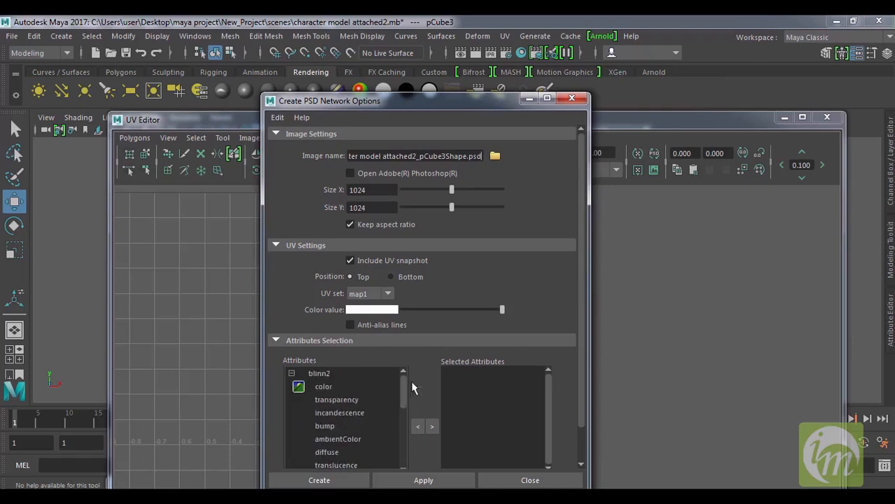
click(571, 98)
click(826, 117)
Step: Deselect the body mesh and examine the finished textured character from several angles in the perspective view
alt+drag(466, 198, 459, 311)
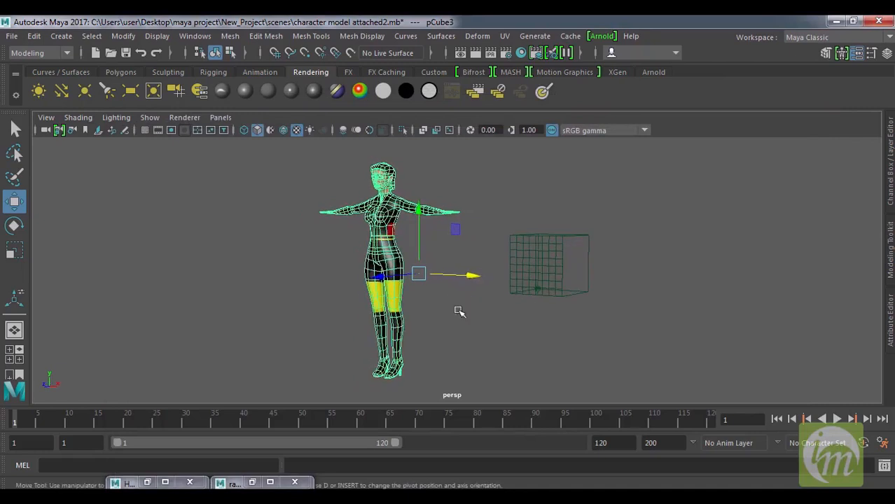
click(420, 330)
alt+drag(409, 330, 453, 330)
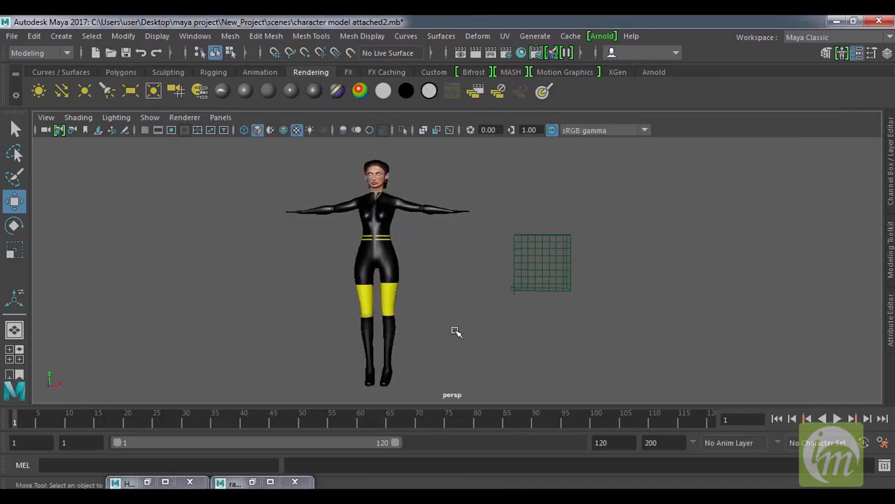
alt+right_drag(456, 332, 457, 307)
alt+middle_drag(457, 313, 464, 302)
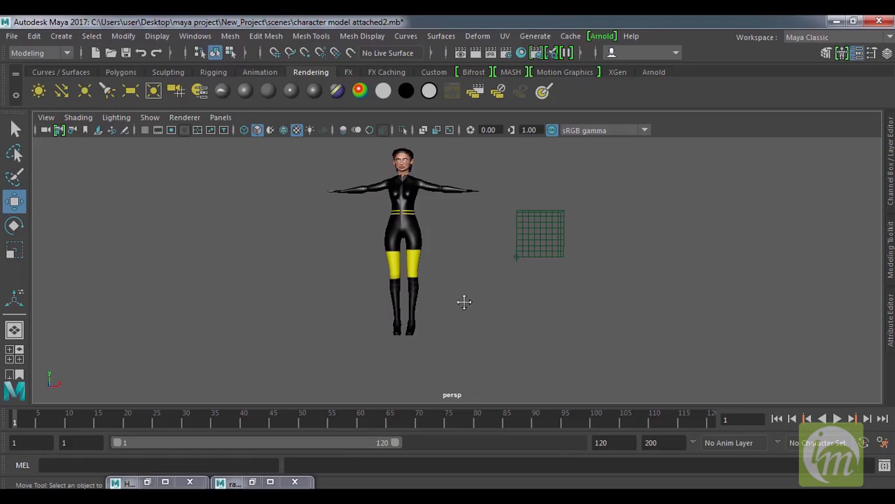
alt+drag(447, 335, 489, 320)
scroll(489, 320, down, 2)
alt+drag(544, 329, 500, 320)
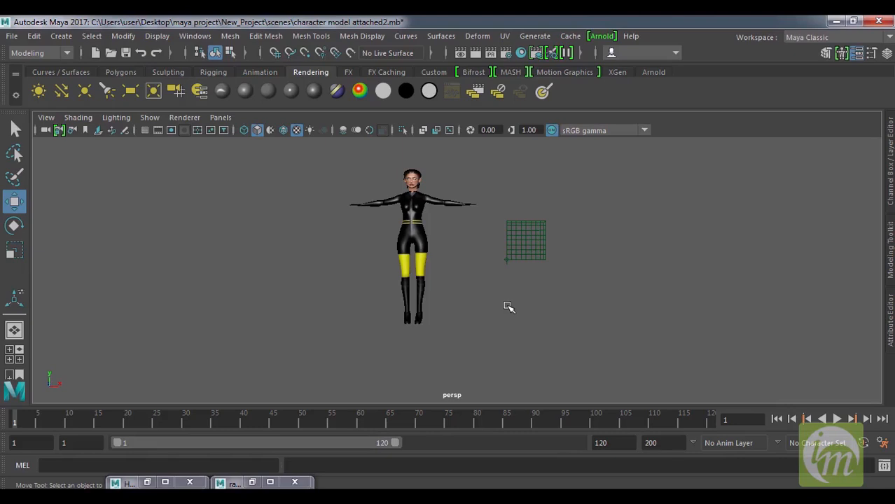
alt+middle_drag(509, 308, 504, 330)
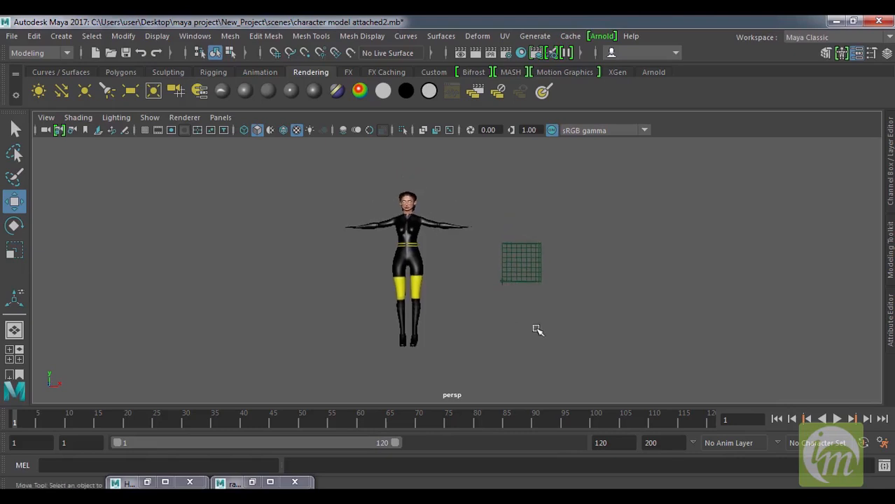